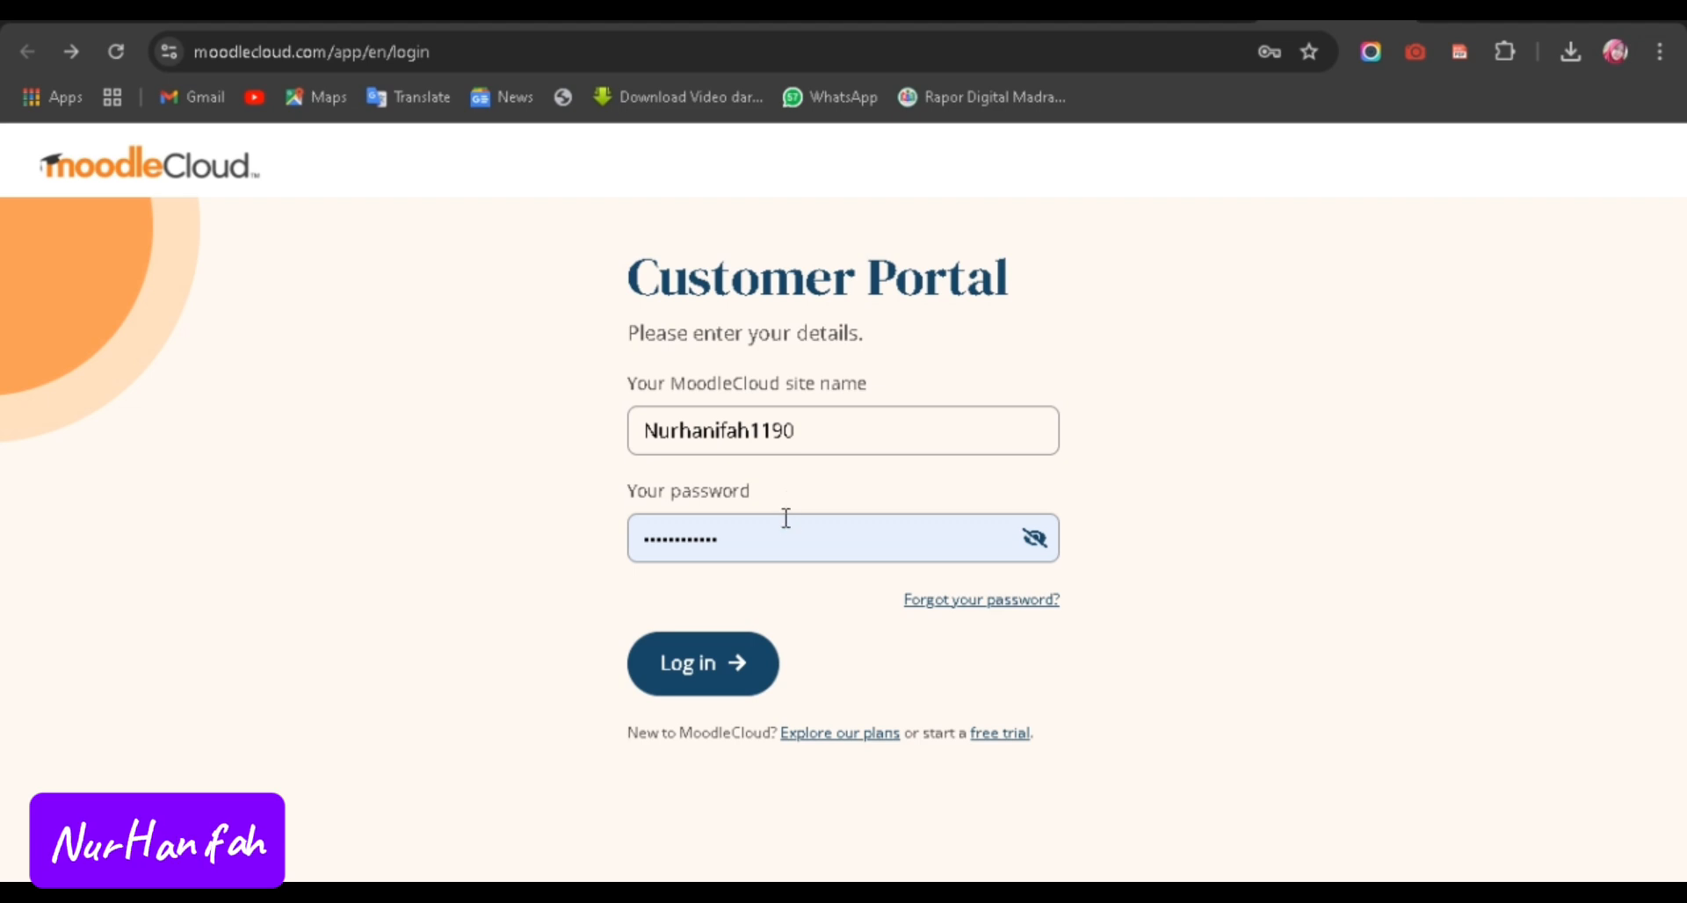
Log in to the MoodleCloud customer portal and open the Moodle site listed under its package information.
click(705, 692)
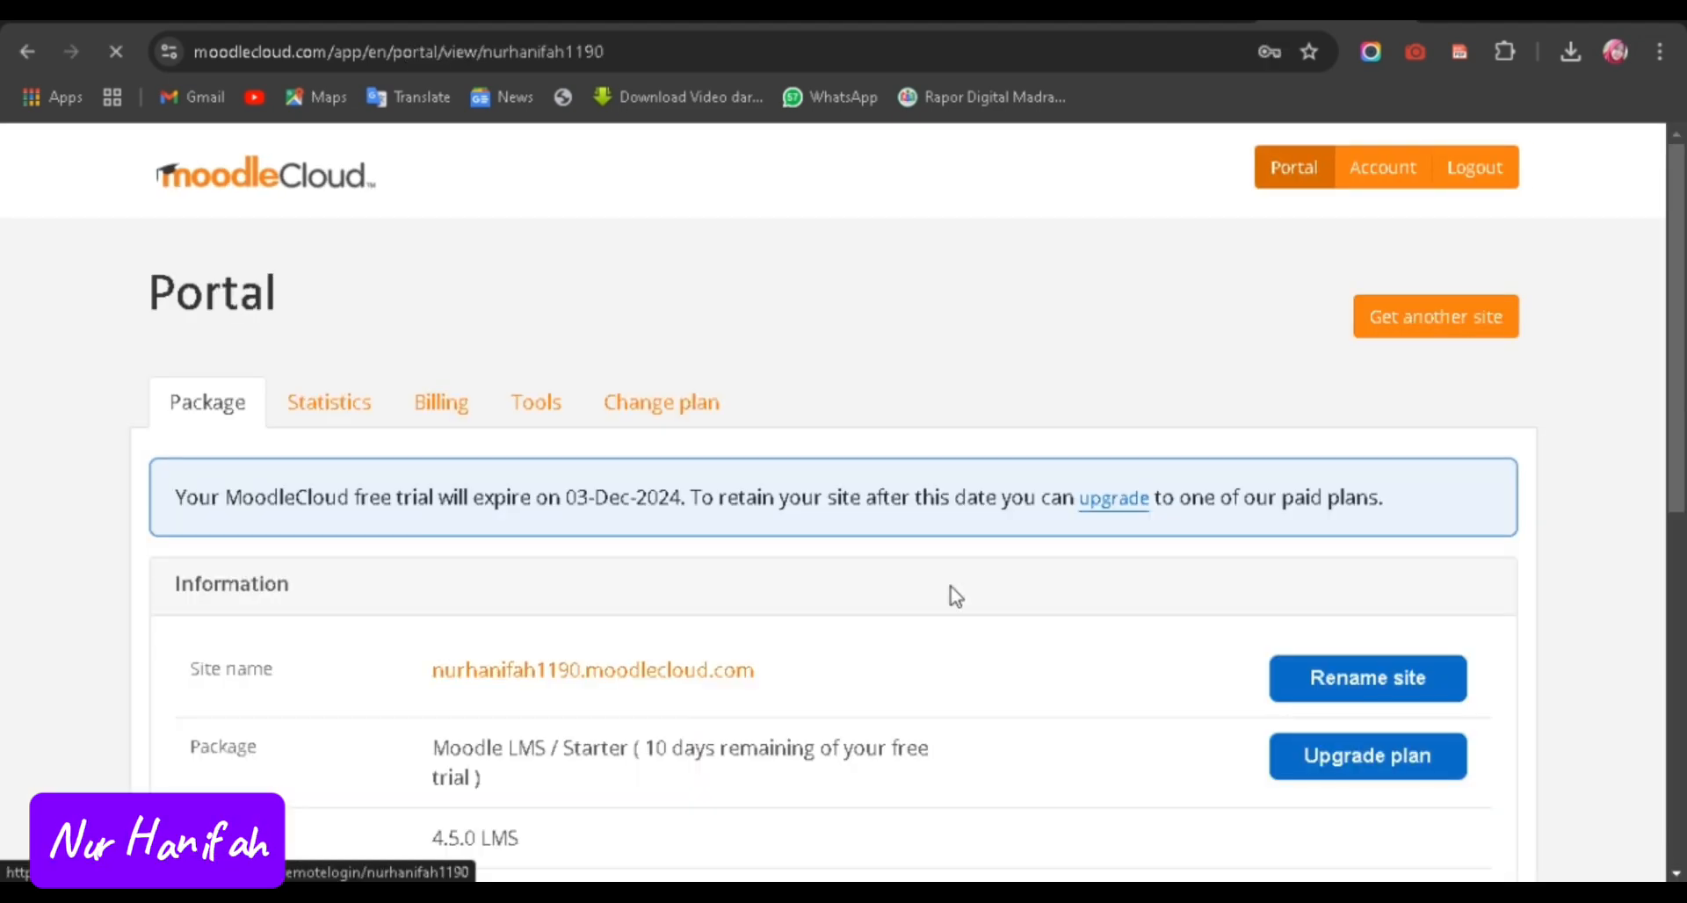
scroll(527, 492, down, 1)
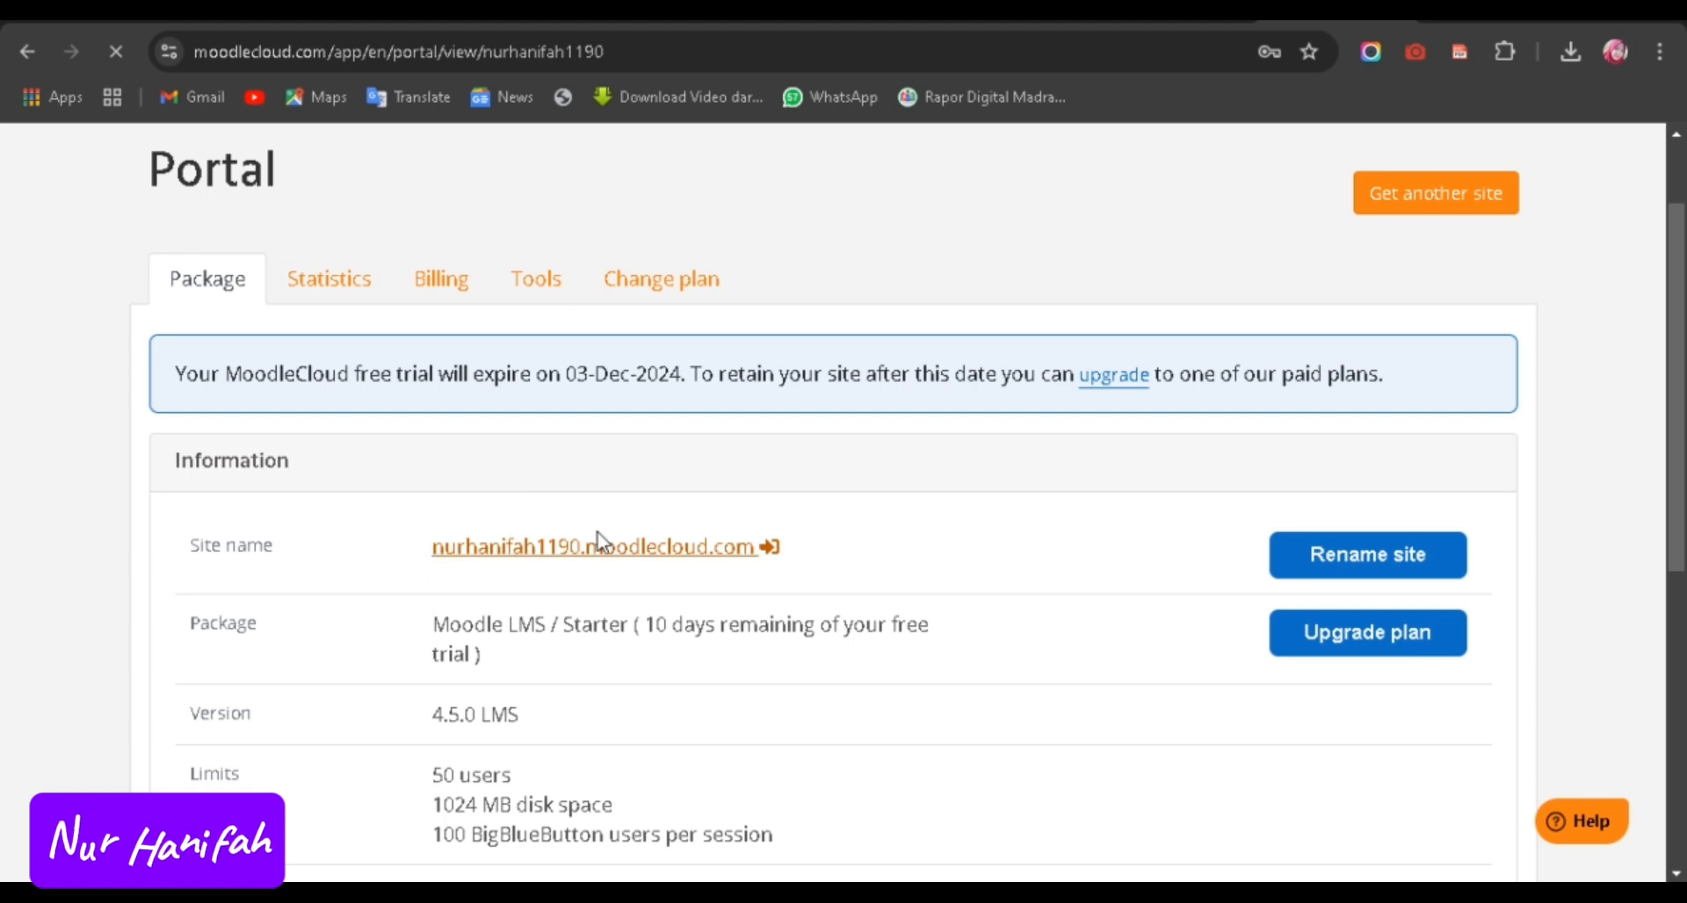
scroll(615, 527, down, 1)
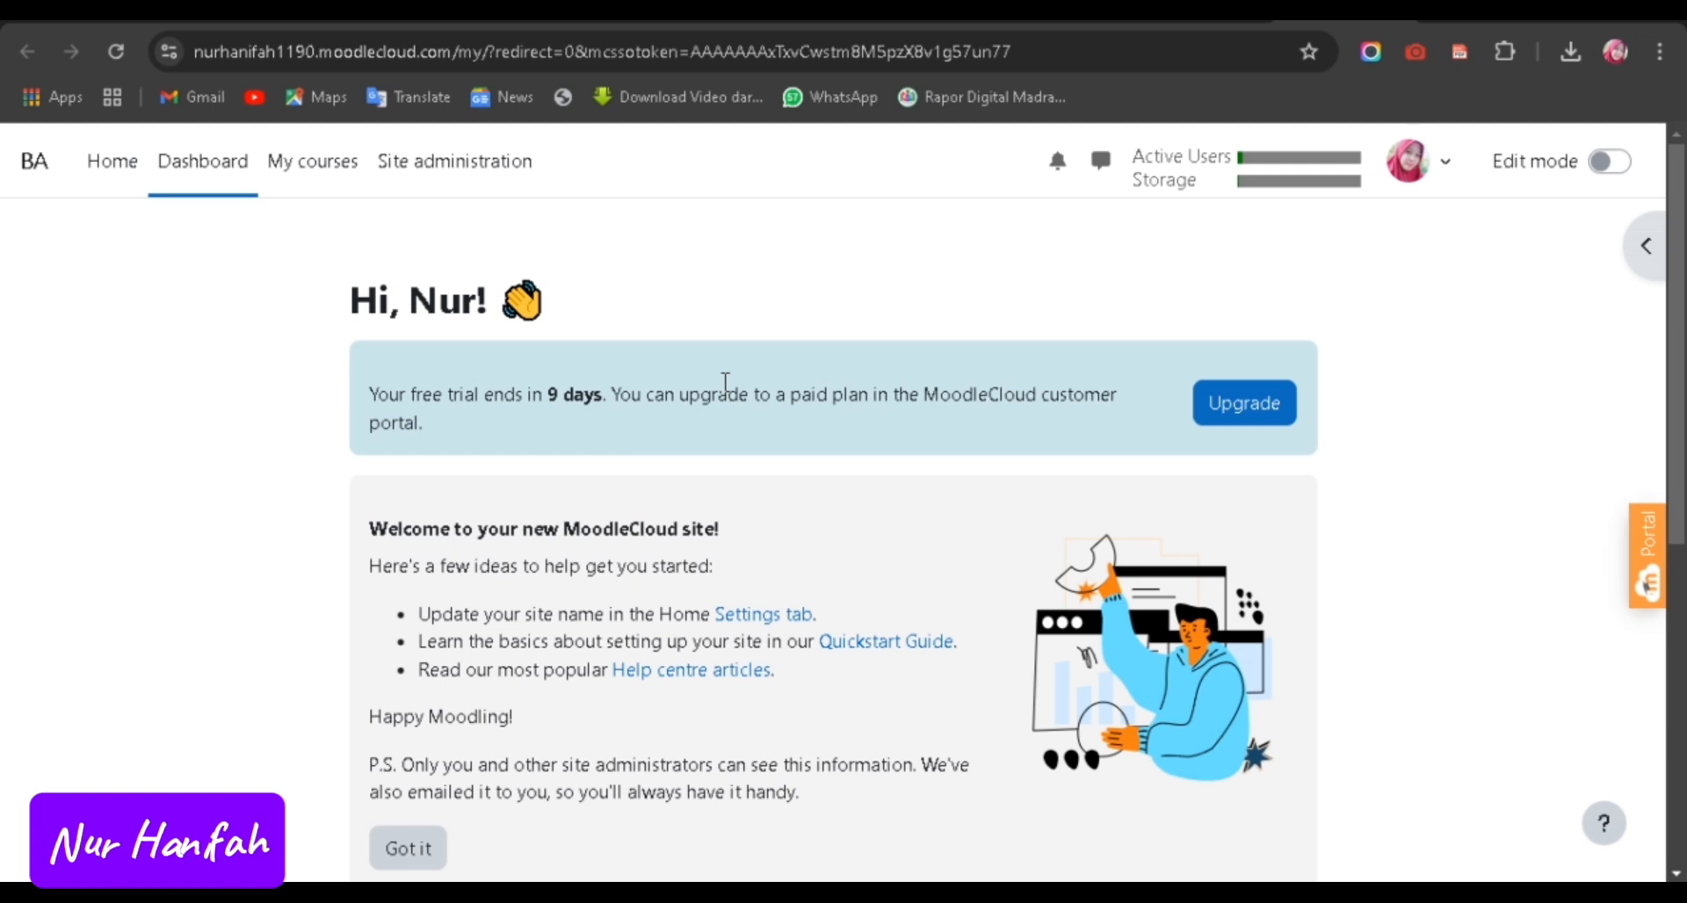
Switch the site's display language to Bahasa Indonesia (id).
scroll(725, 382, down, 1)
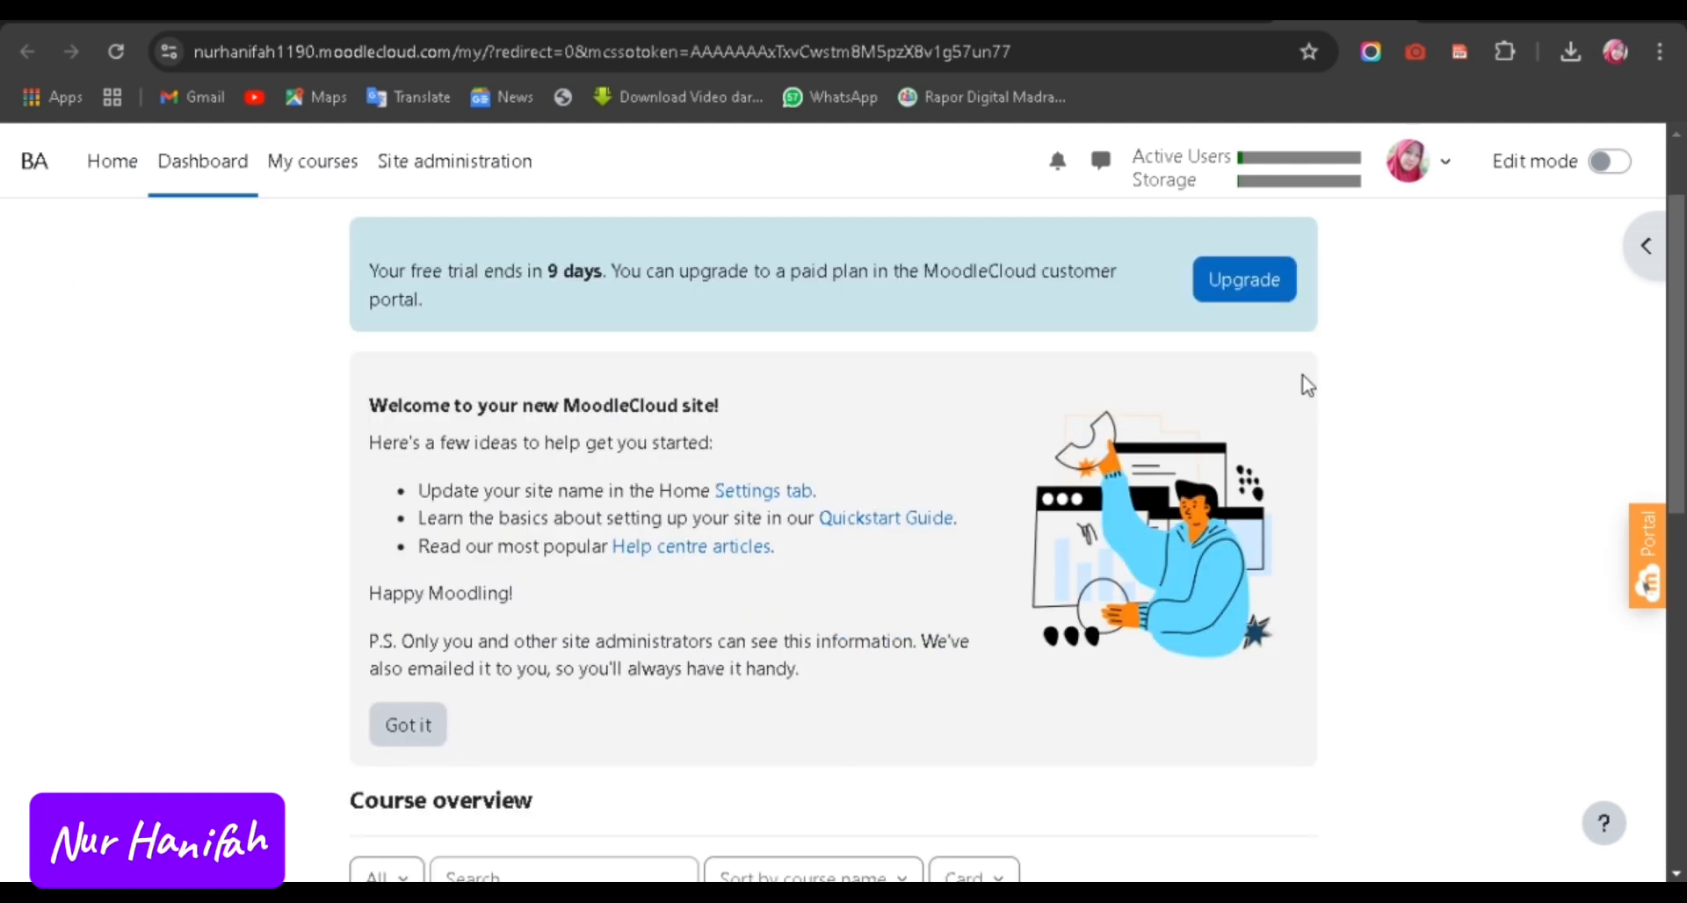
click(1442, 174)
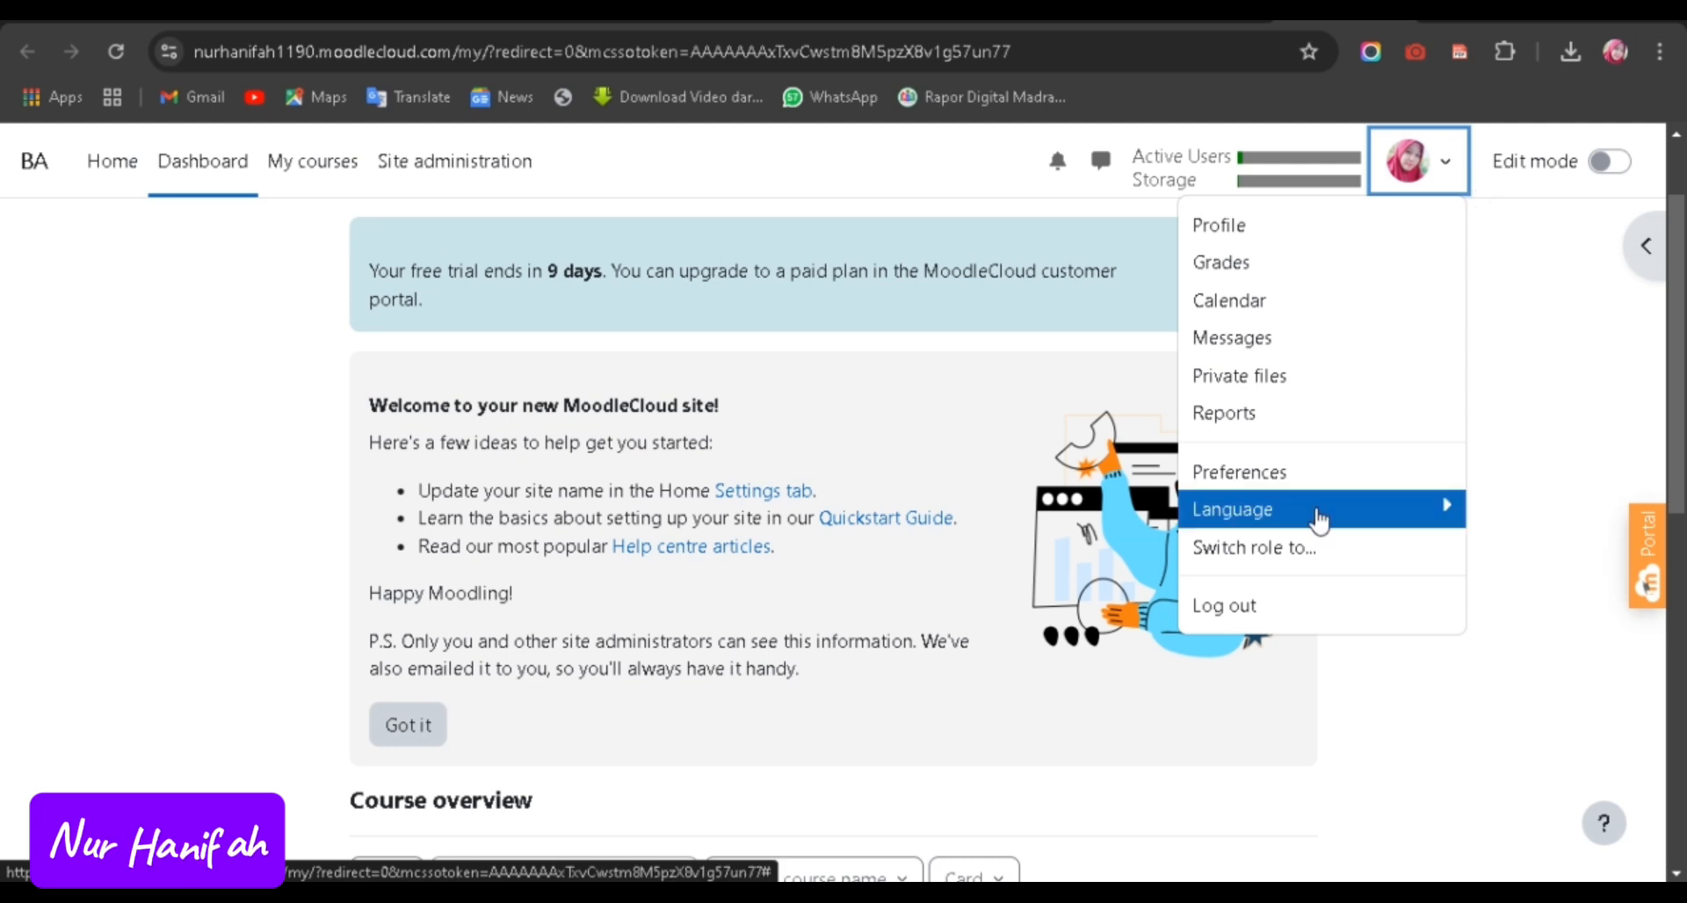
click(1434, 519)
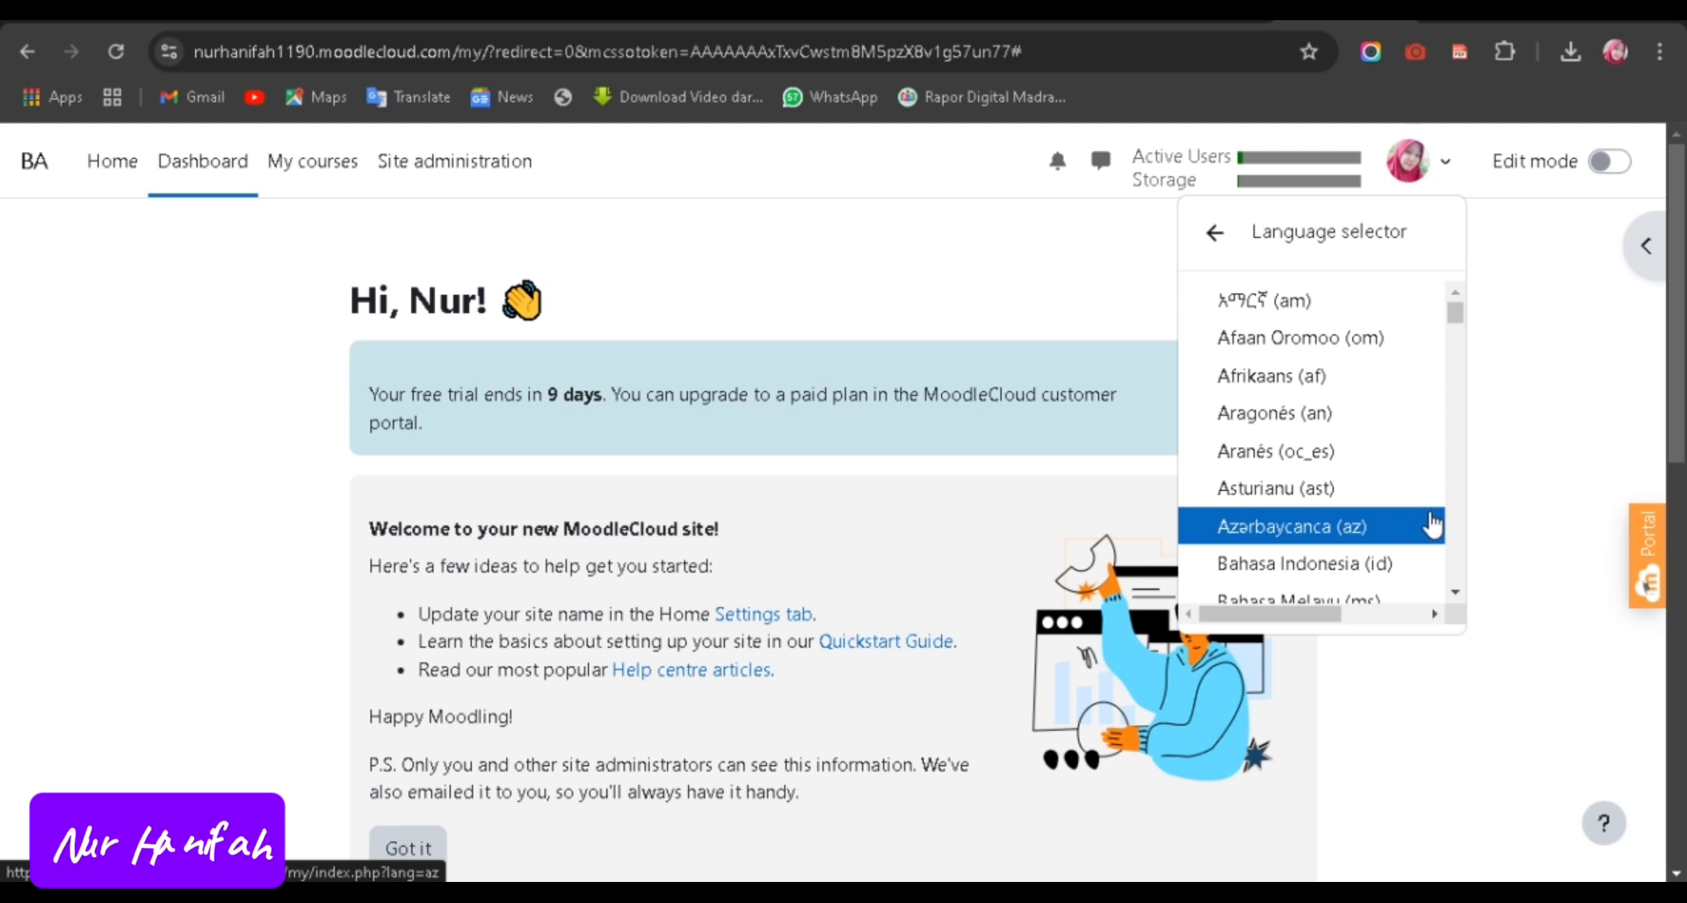
click(1347, 576)
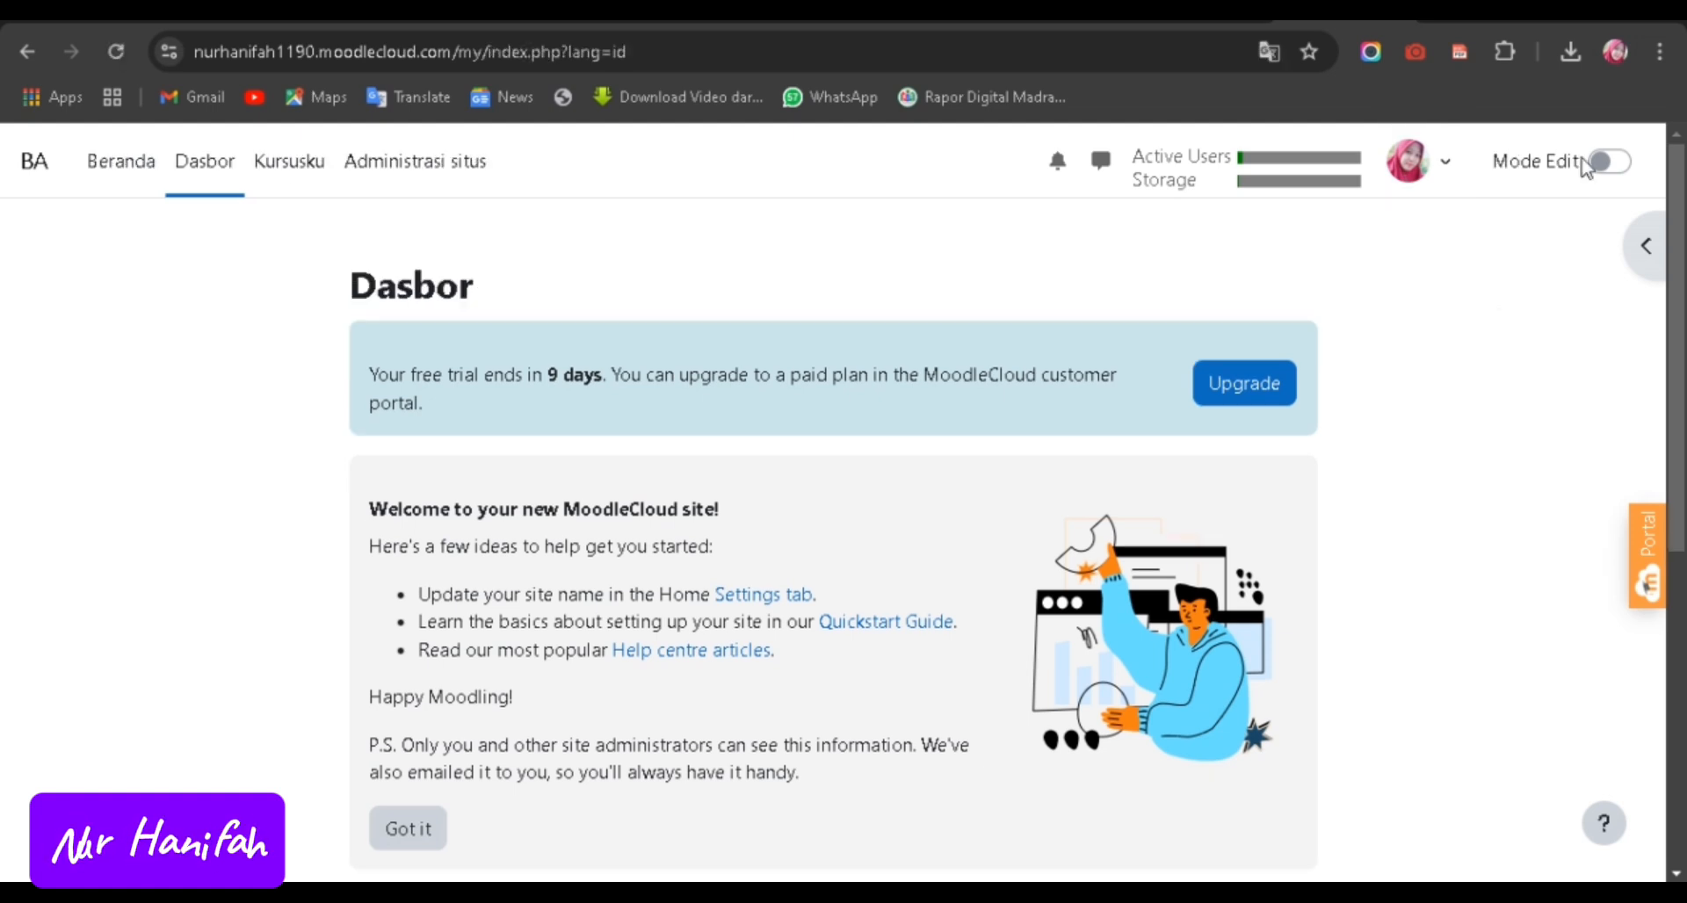
Turn on edit mode and open the Kursusku page to look through the existing courses.
click(1599, 163)
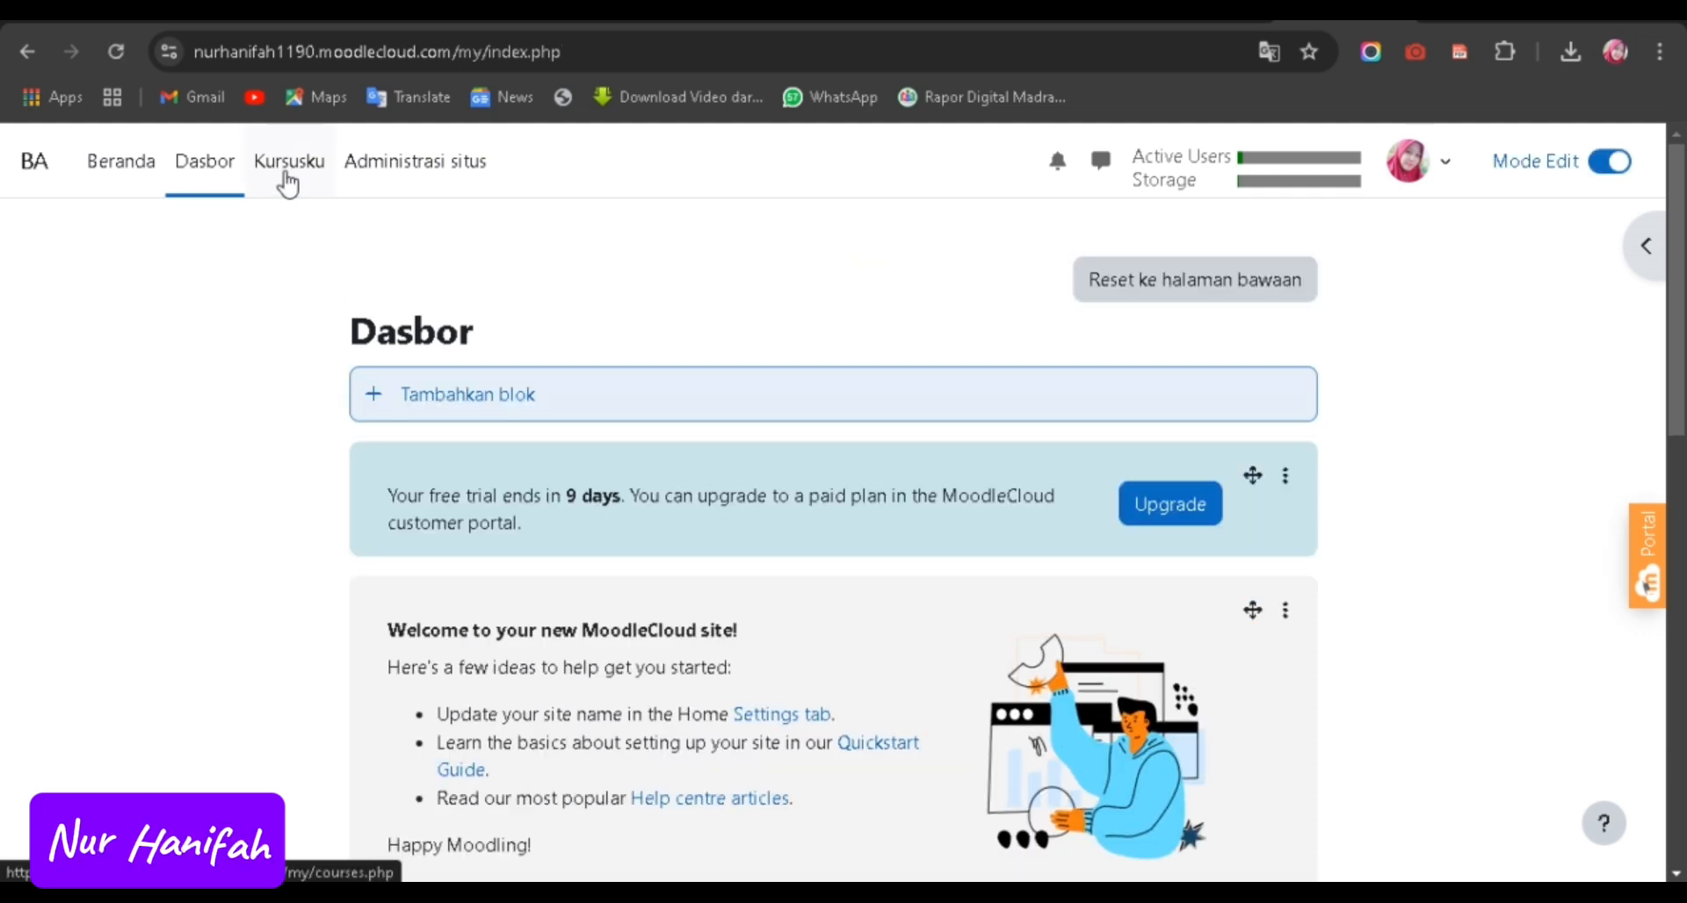
click(288, 164)
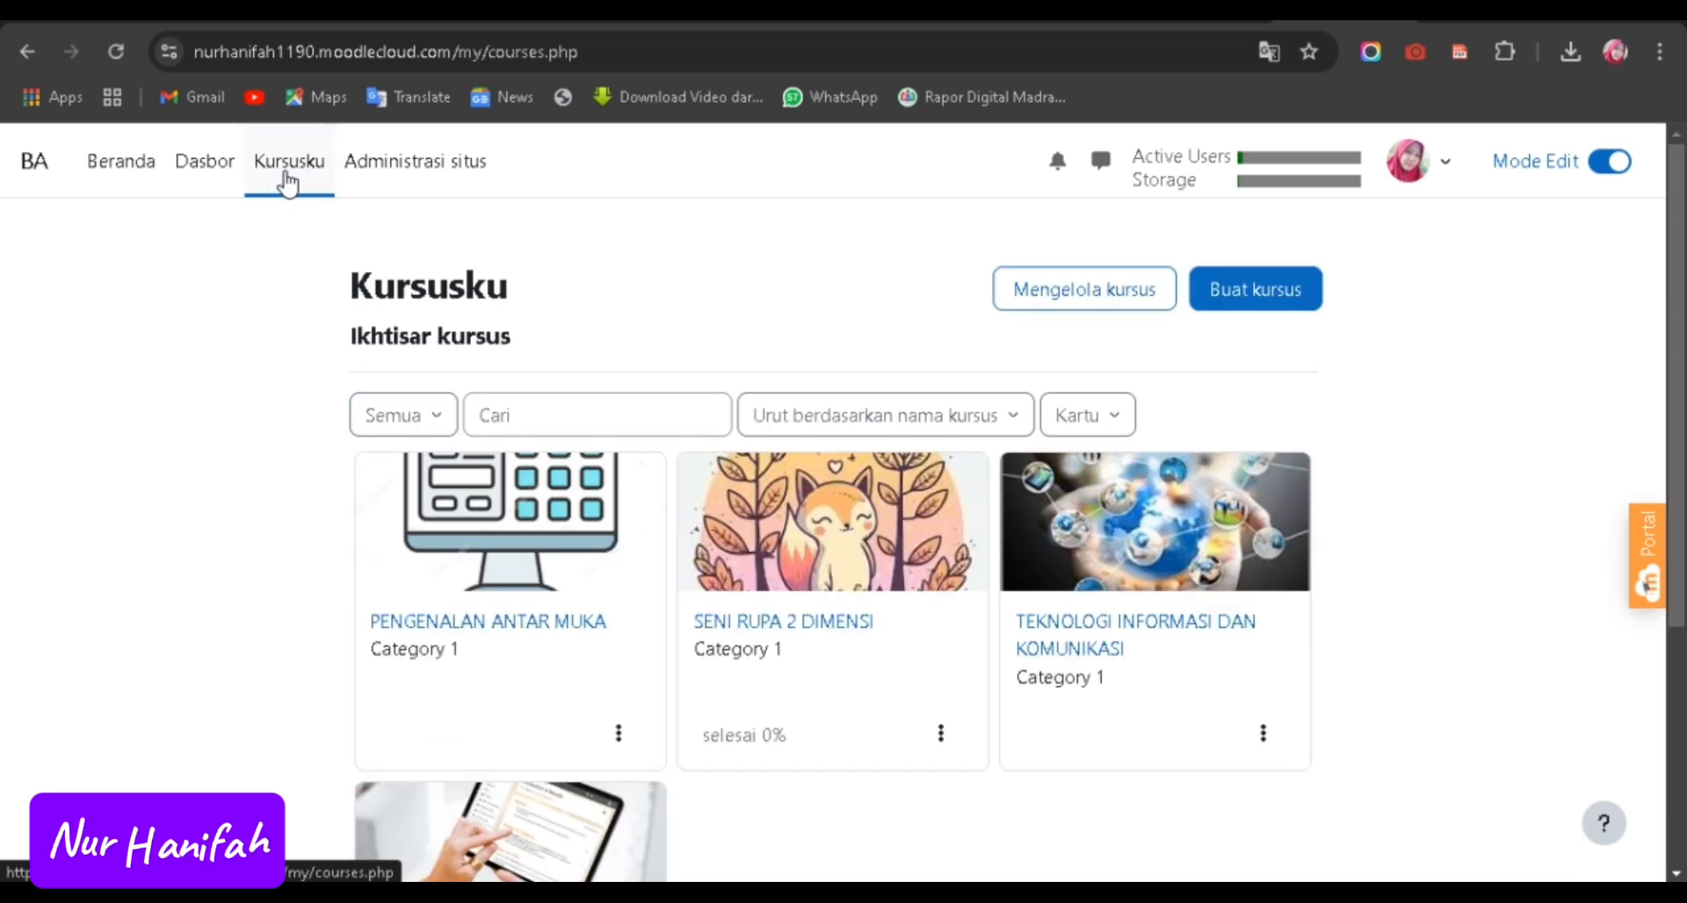
scroll(966, 546, down, 3)
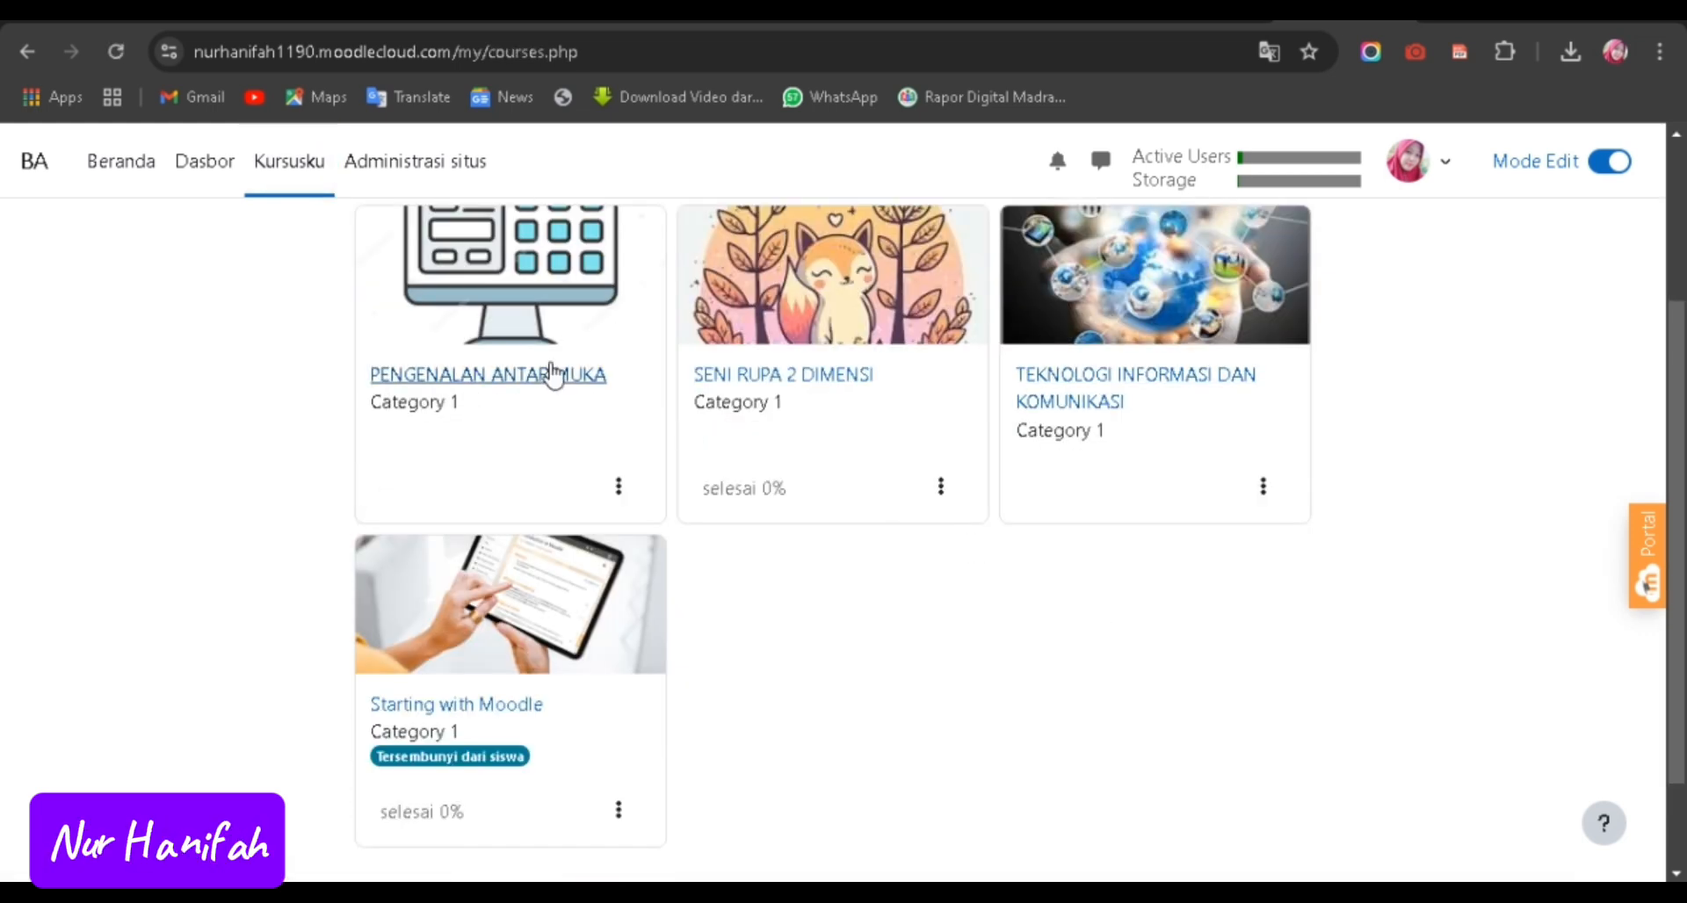
scroll(620, 481, up, 3)
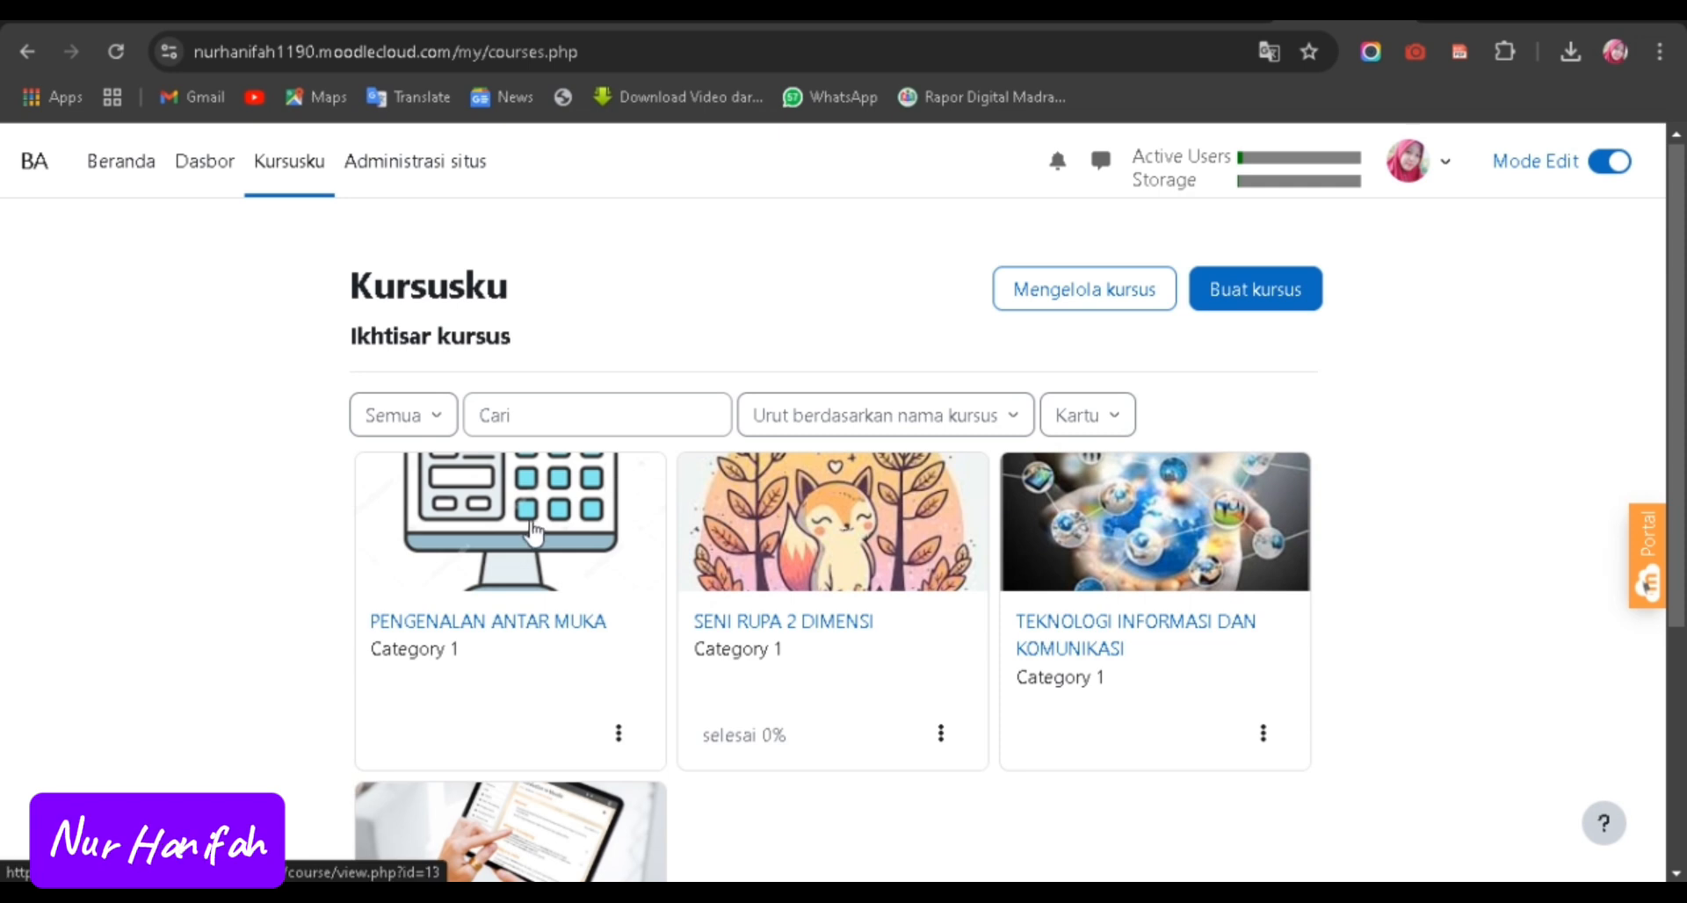
scroll(931, 601, down, 3)
scroll(882, 591, up, 3)
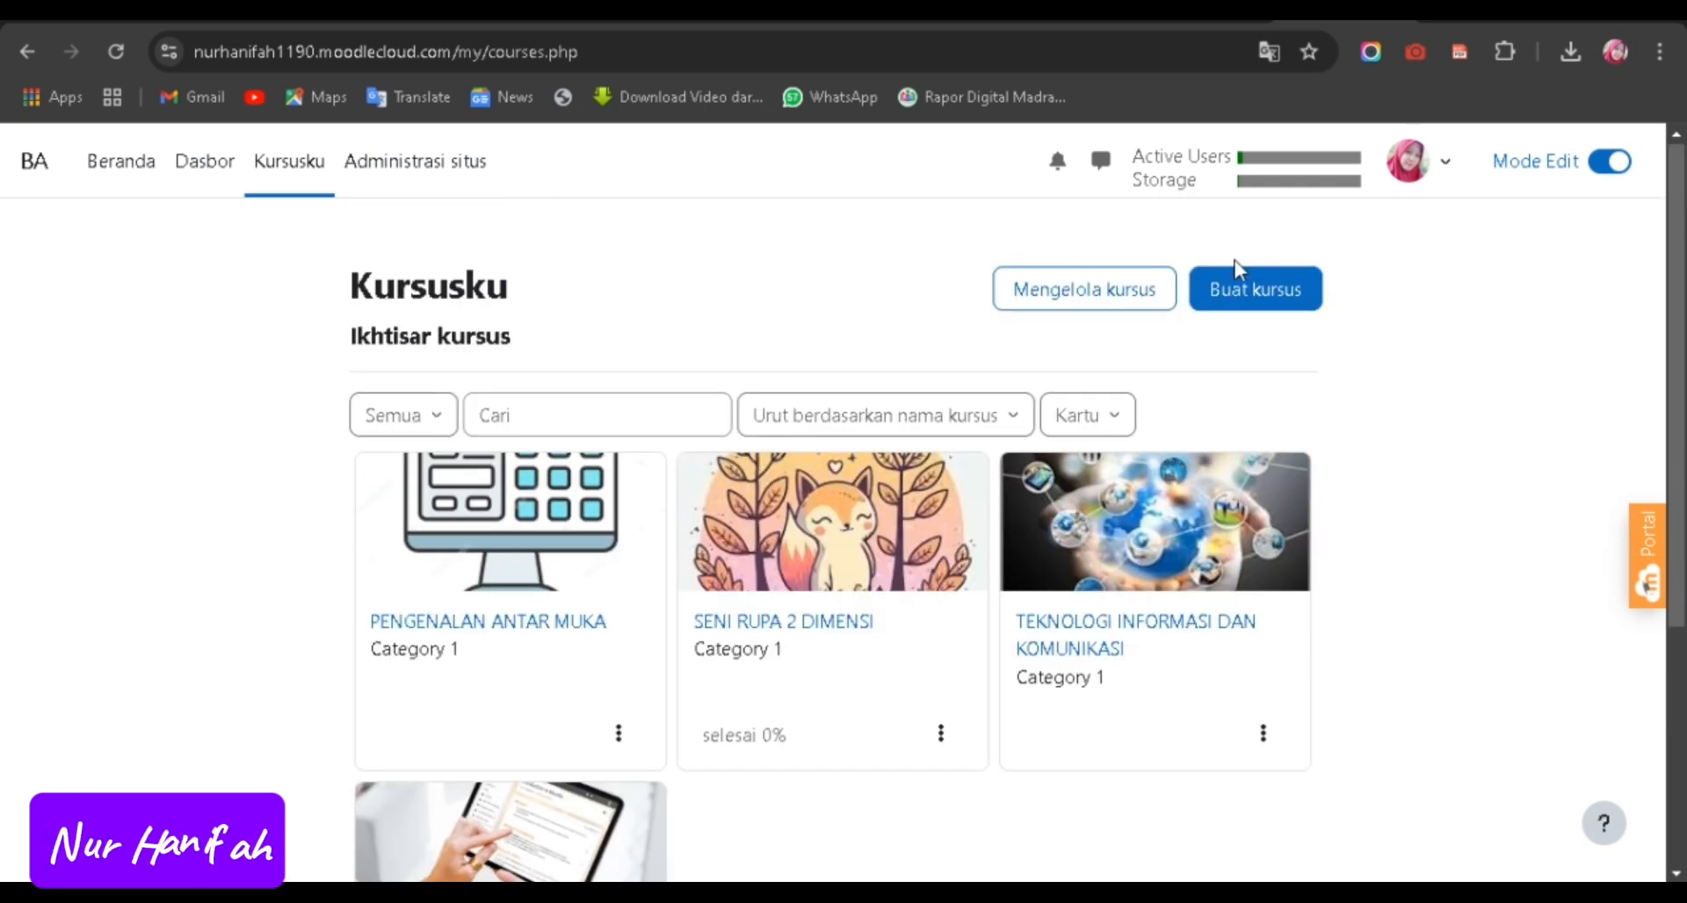
Start a new course and enter "Pengenalan Teknologi dan Komunikasi" as its full name.
click(1263, 290)
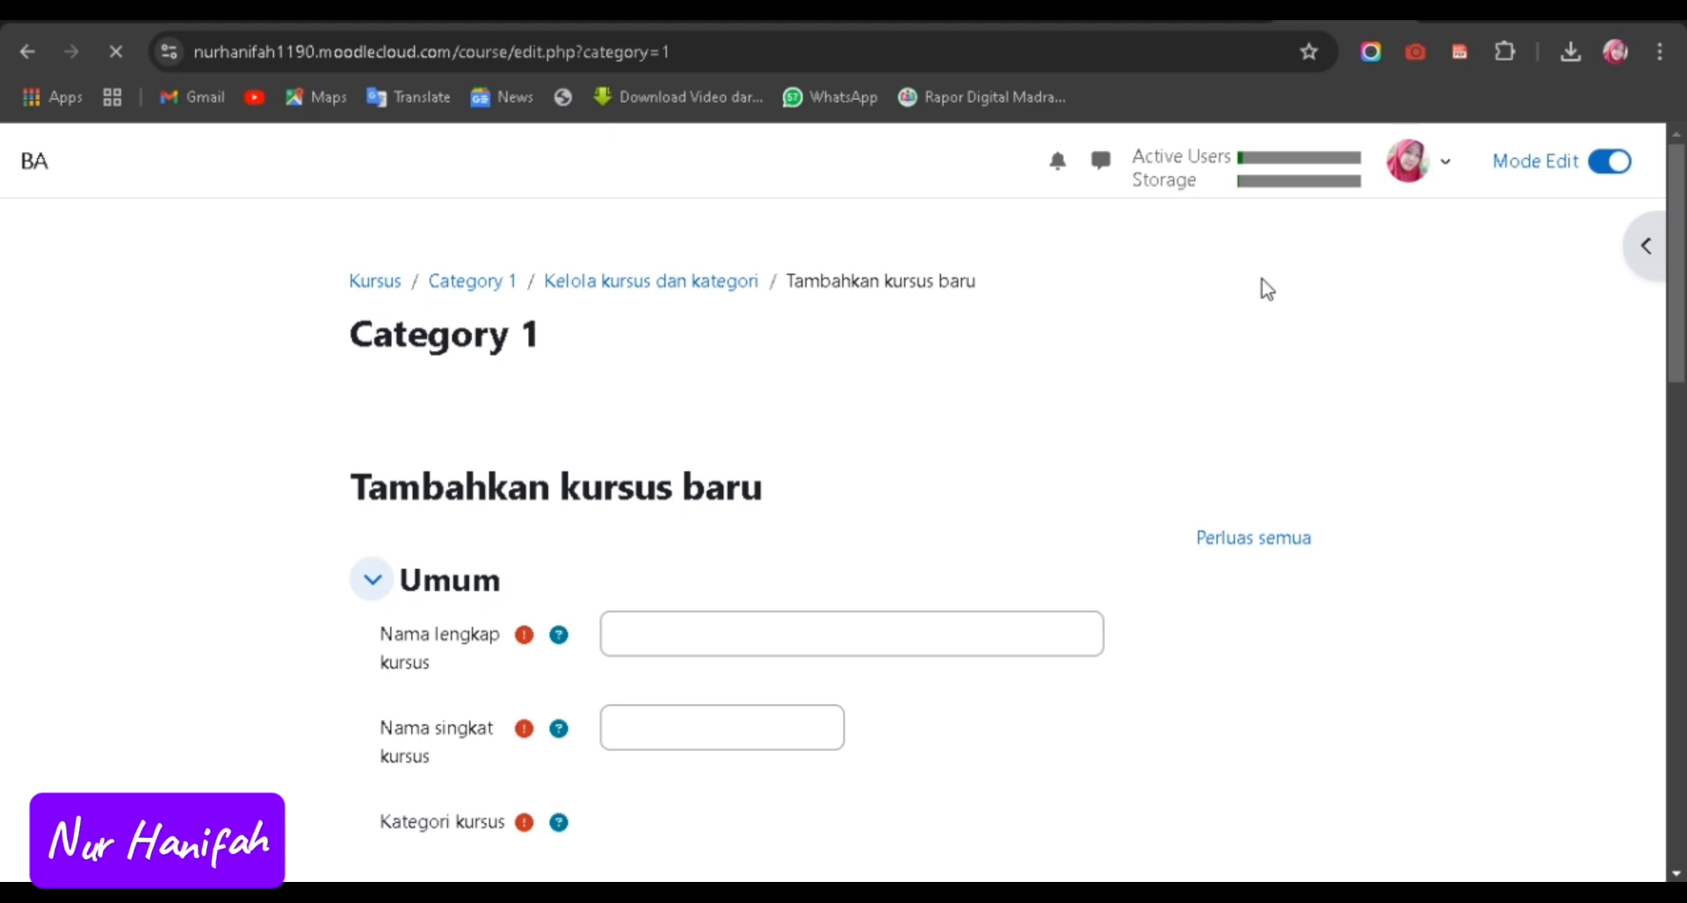
scroll(726, 387, down, 3)
click(722, 387)
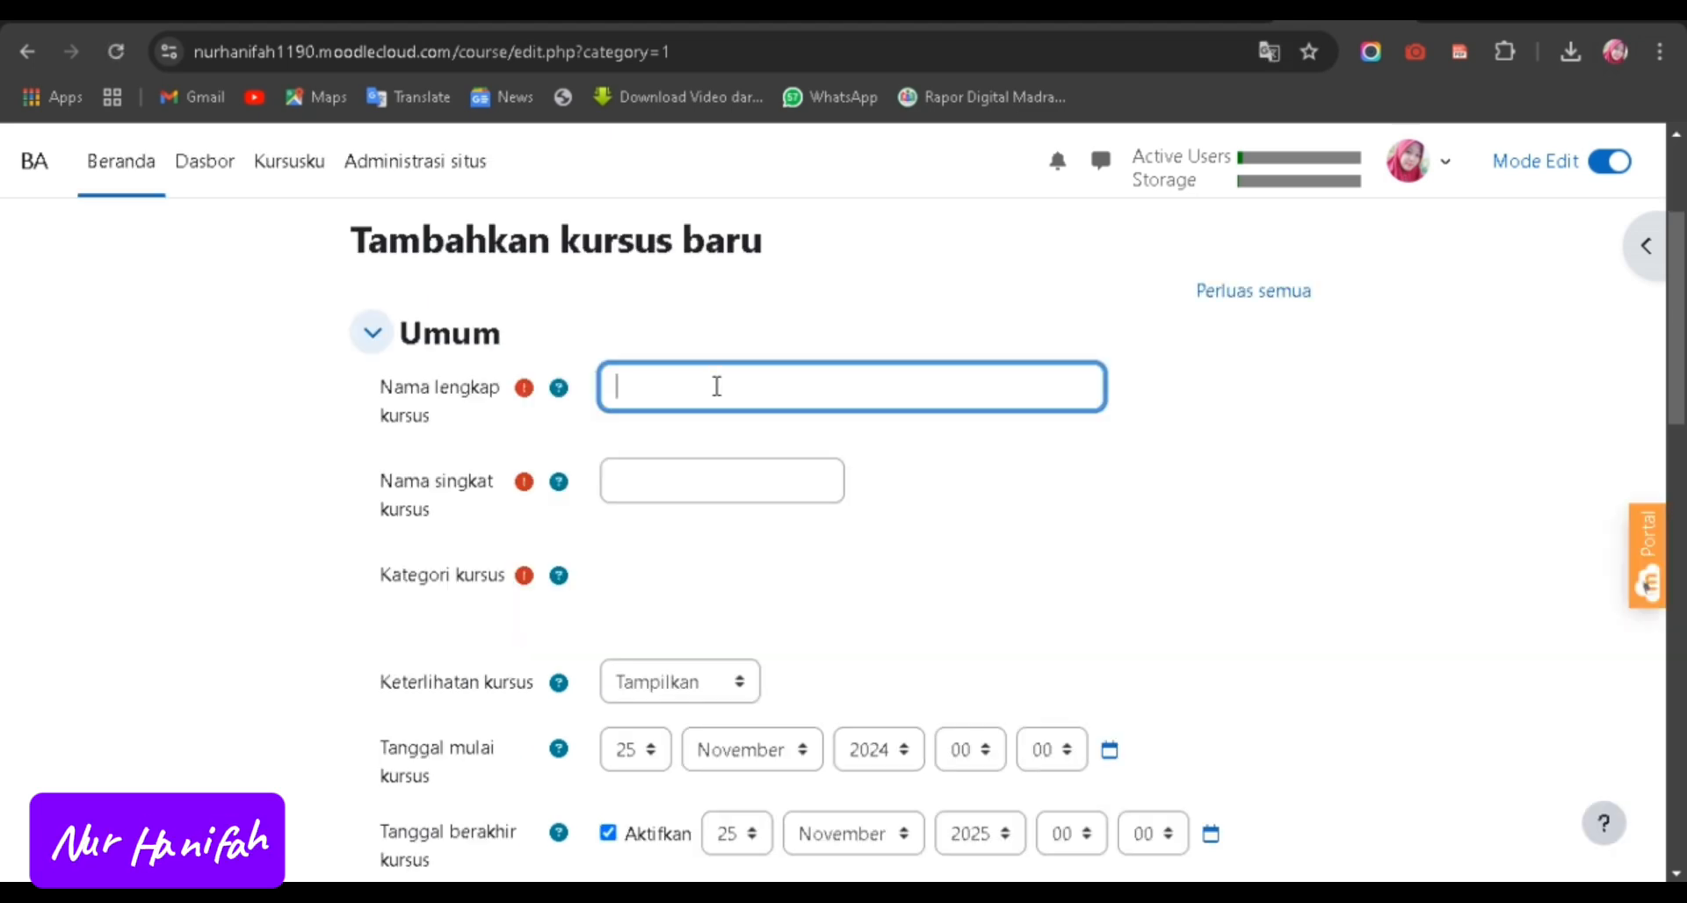
text(pe)
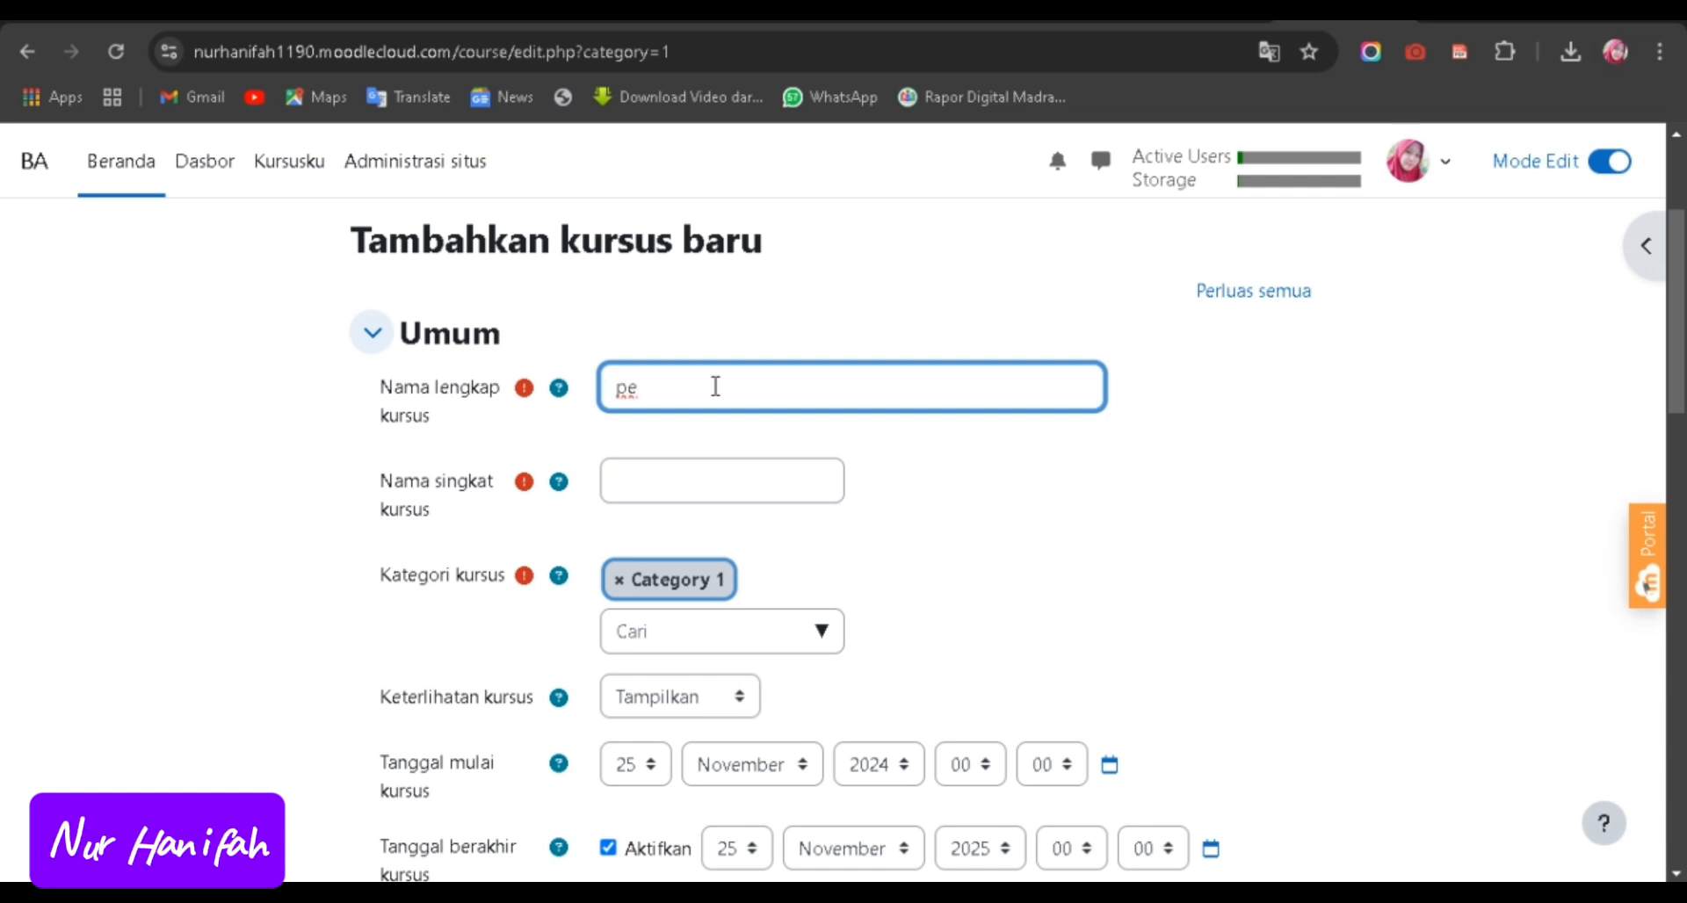
key(BackSpace)
key(BackSpace)
text(Pen)
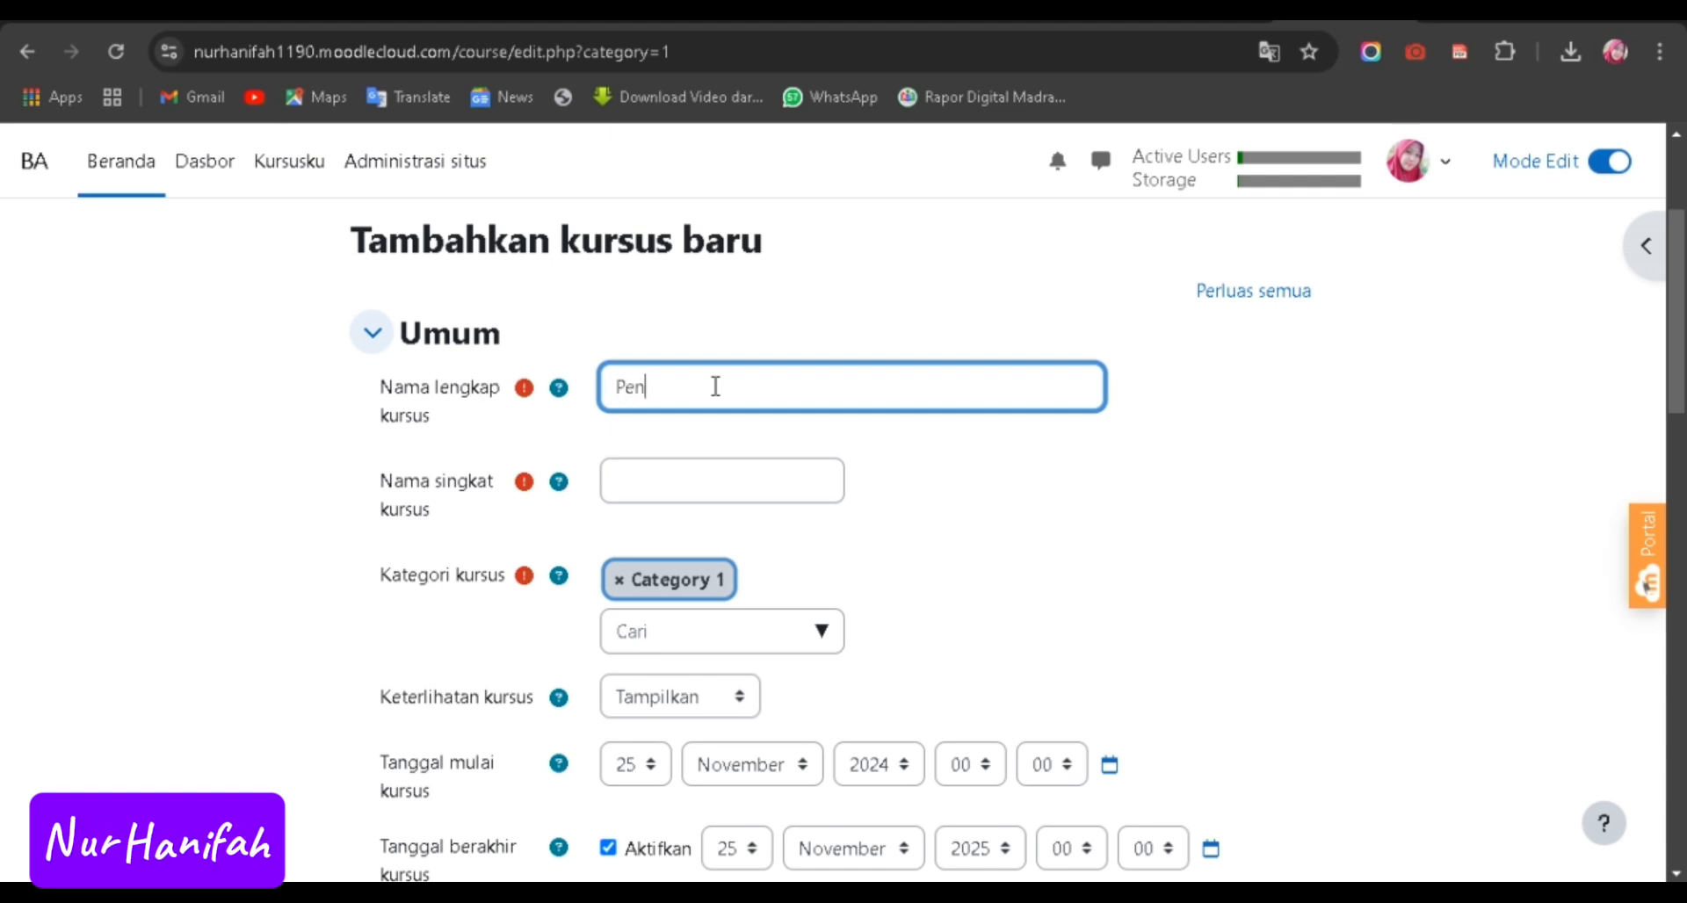
text(genalan T)
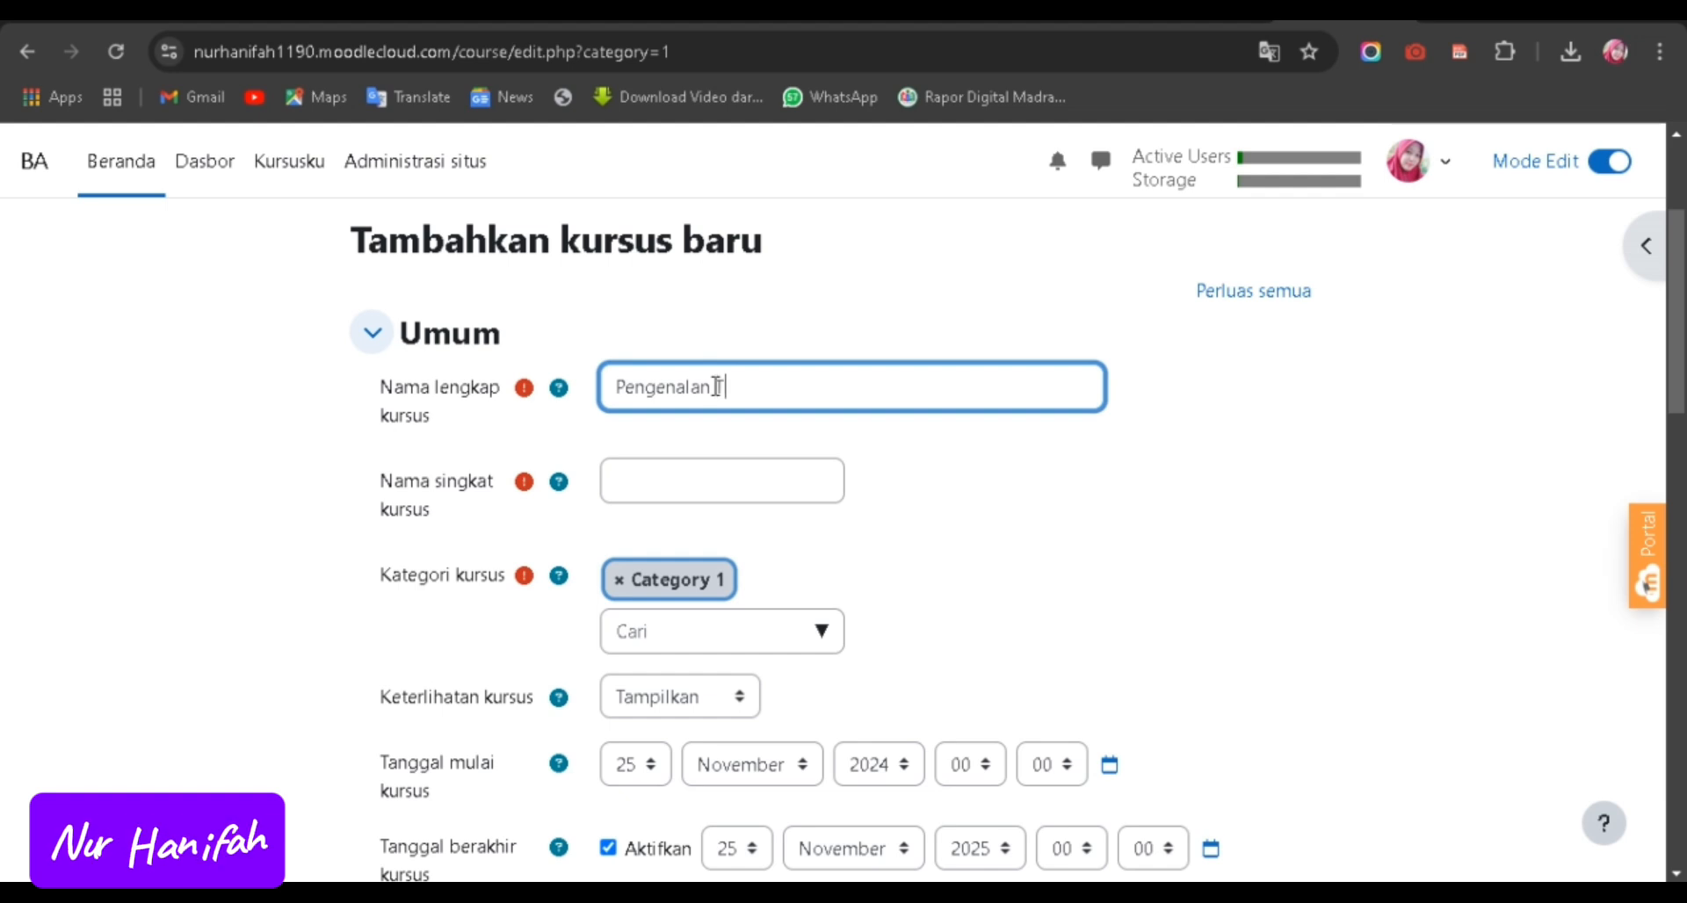
text(eknolo)
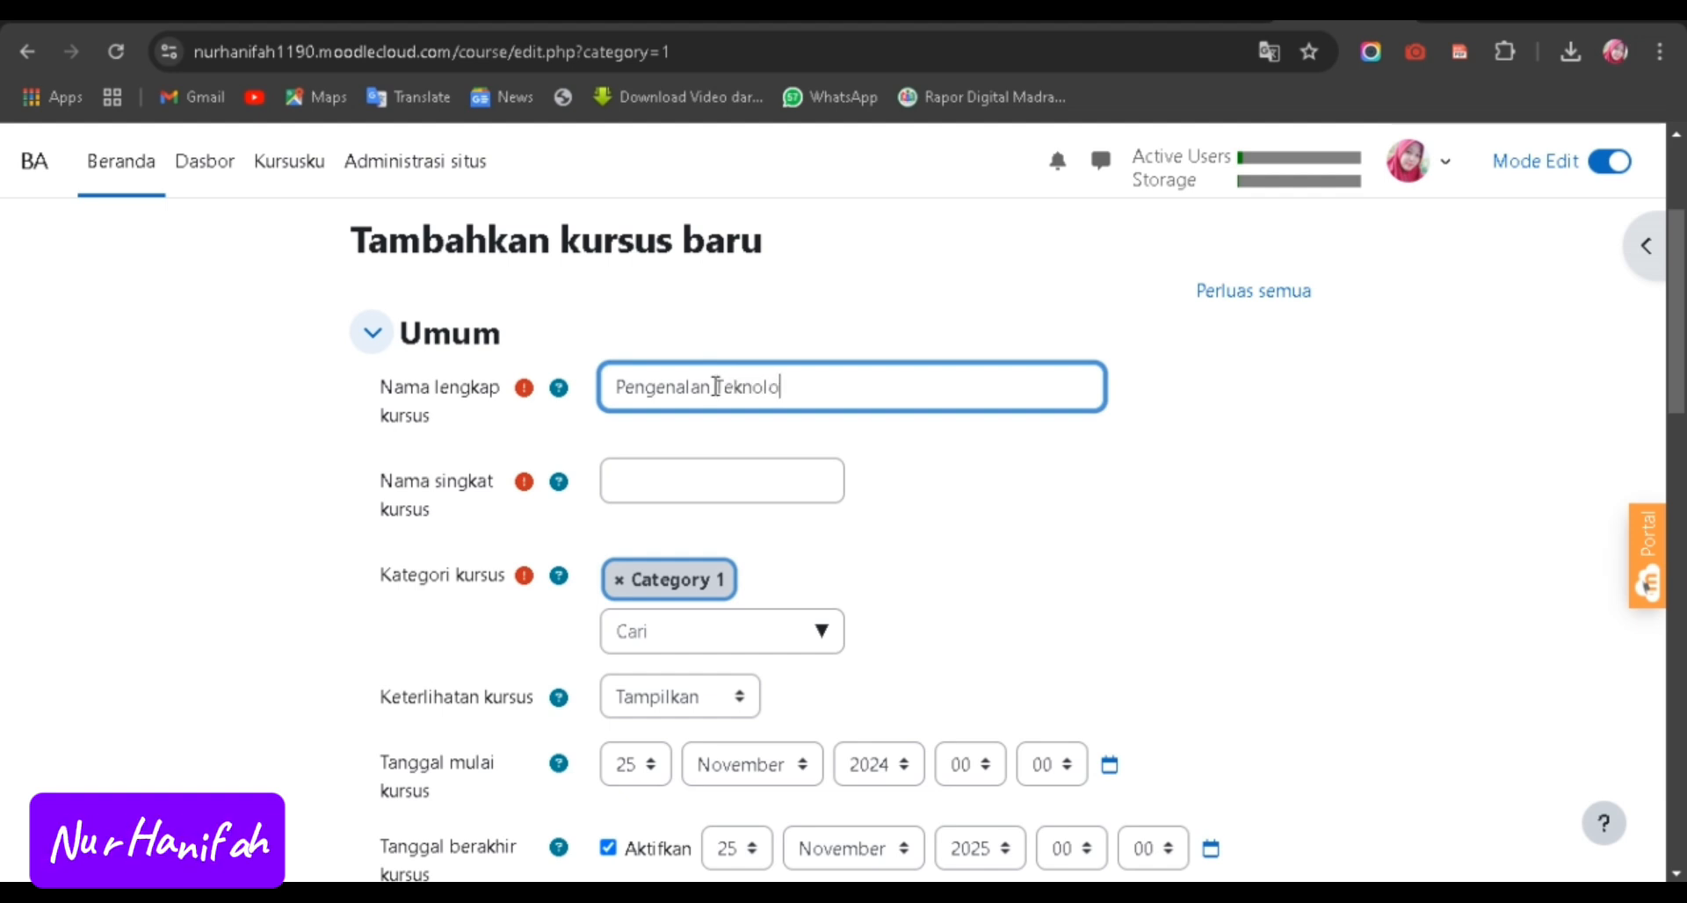
text(gi)
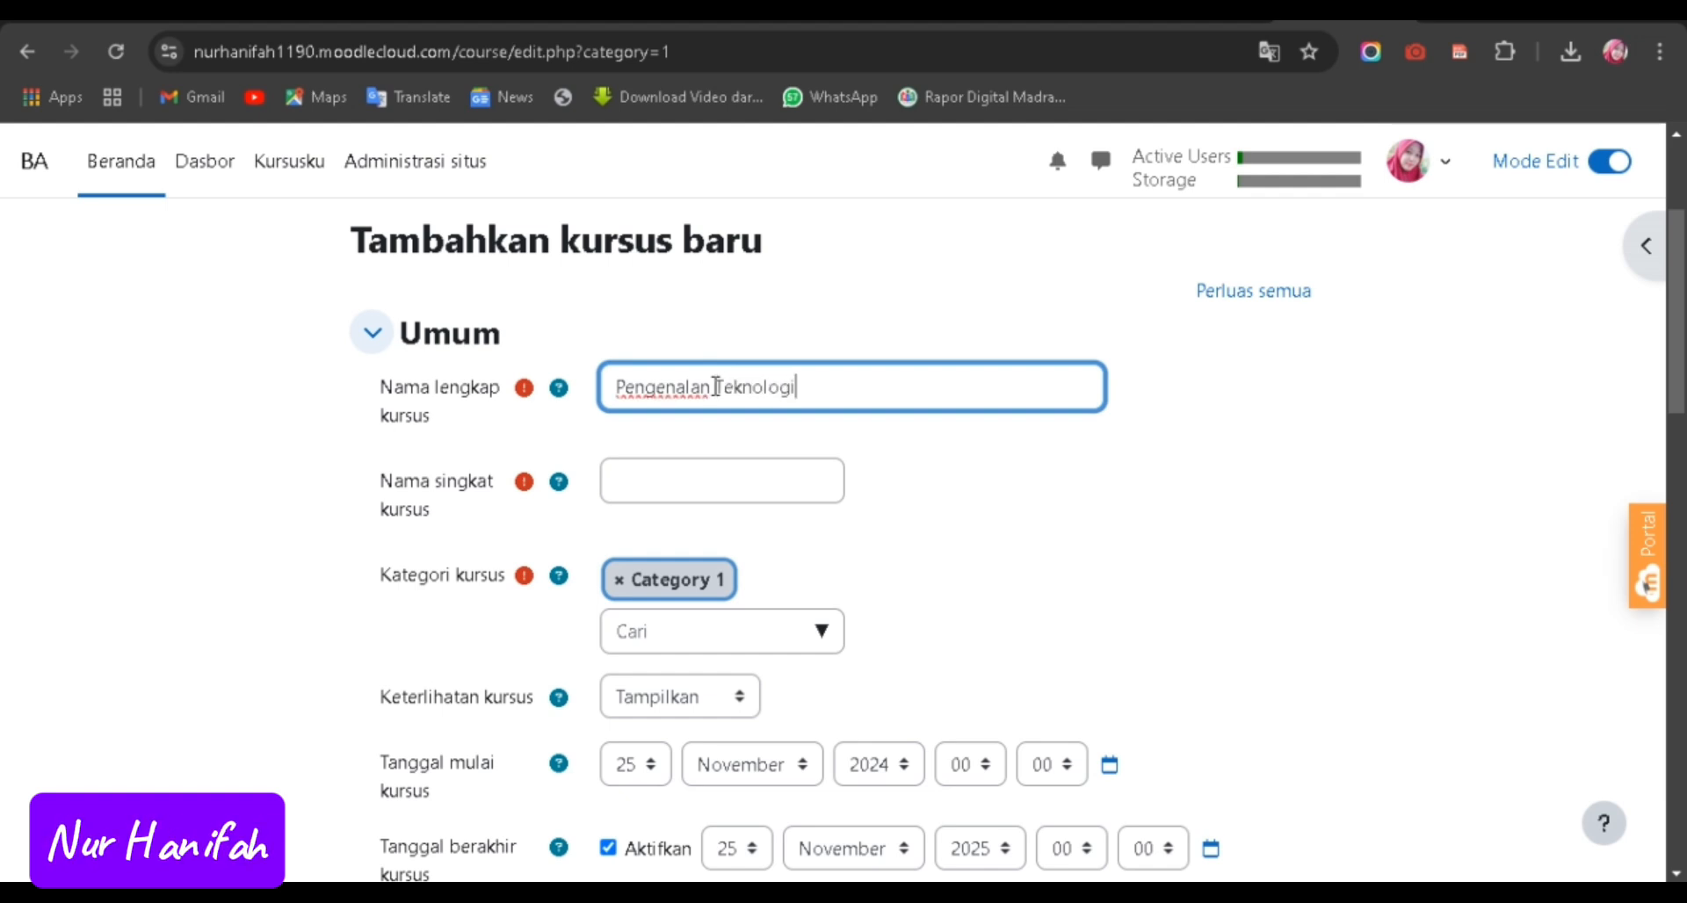
text( dan KO)
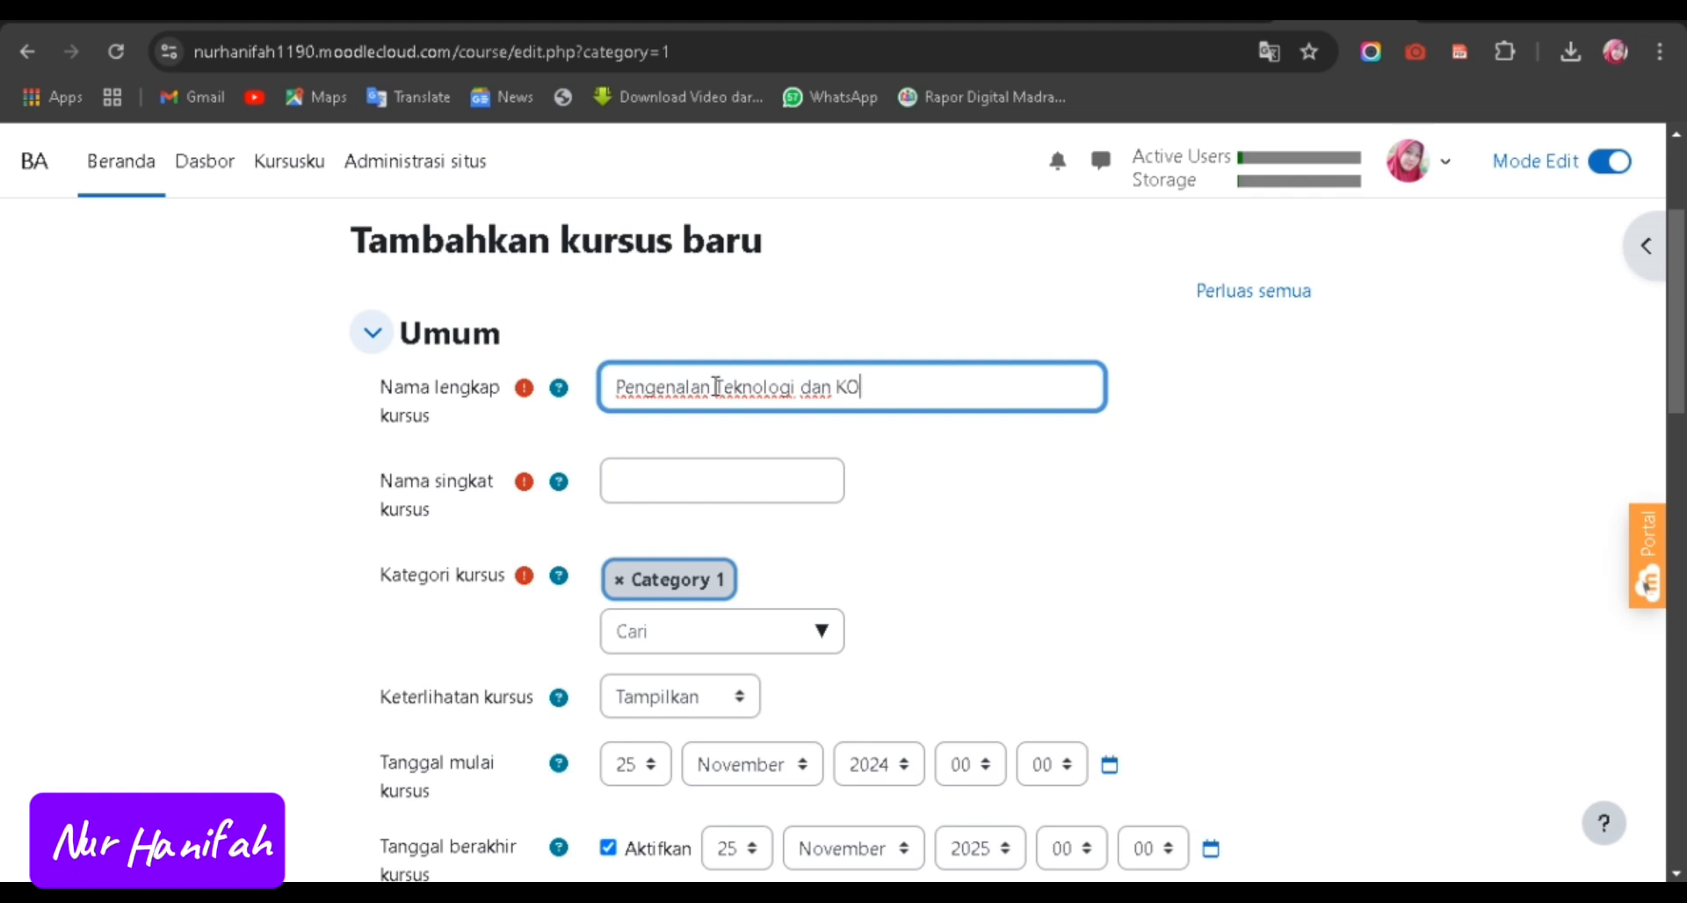
key(BackSpace)
text(om)
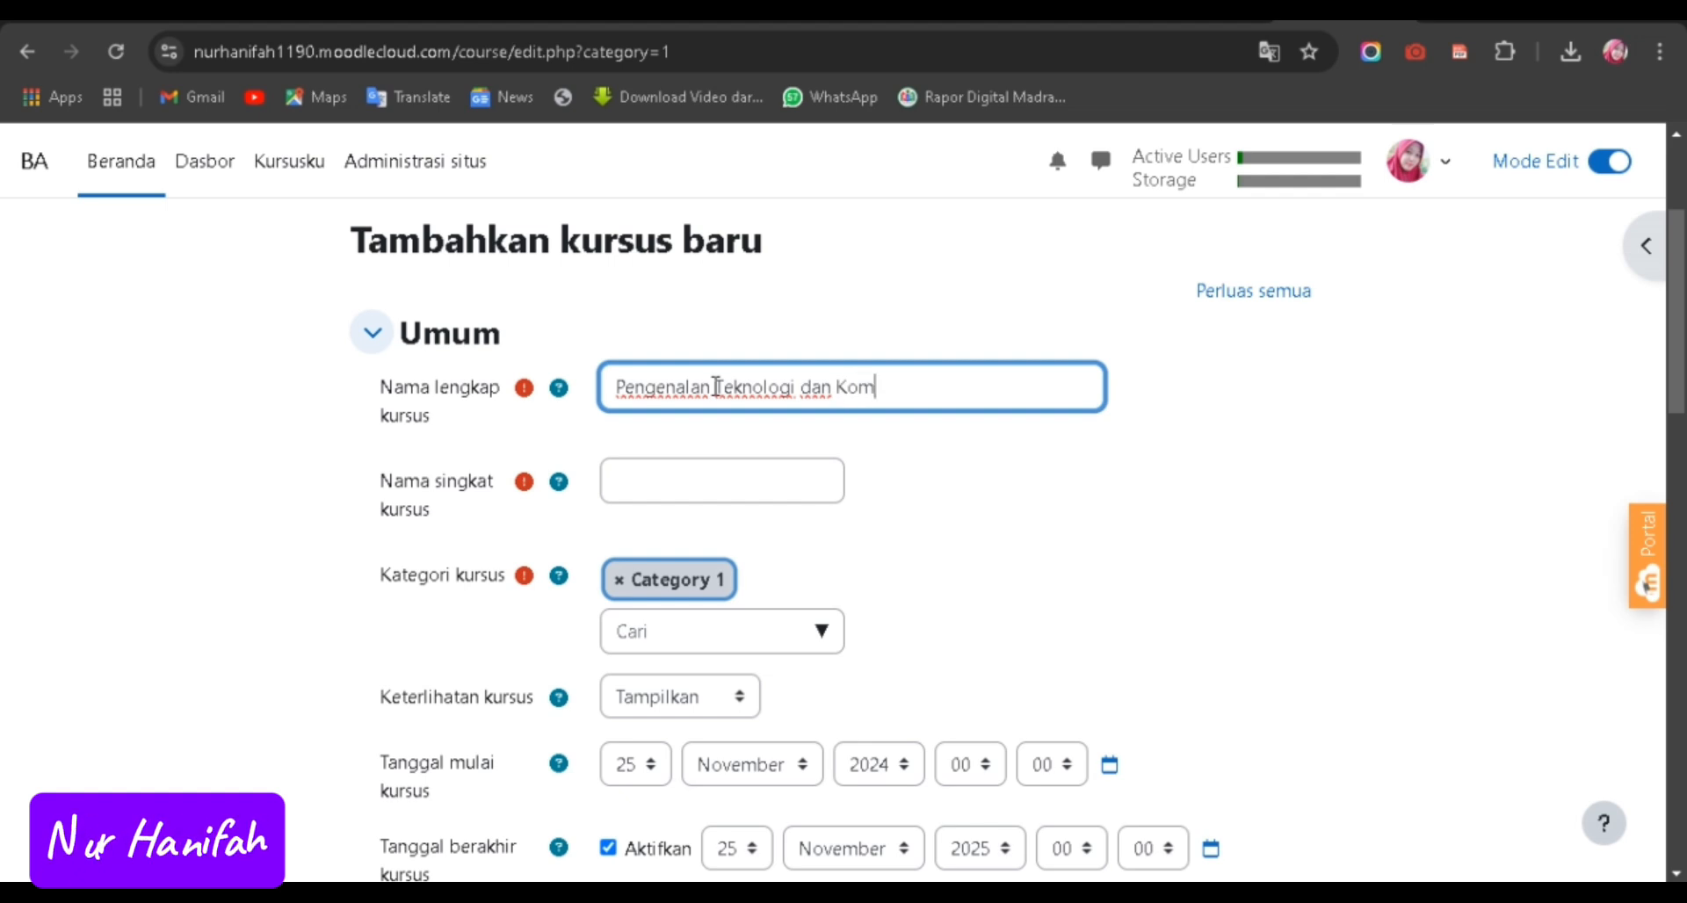
text(unikasi)
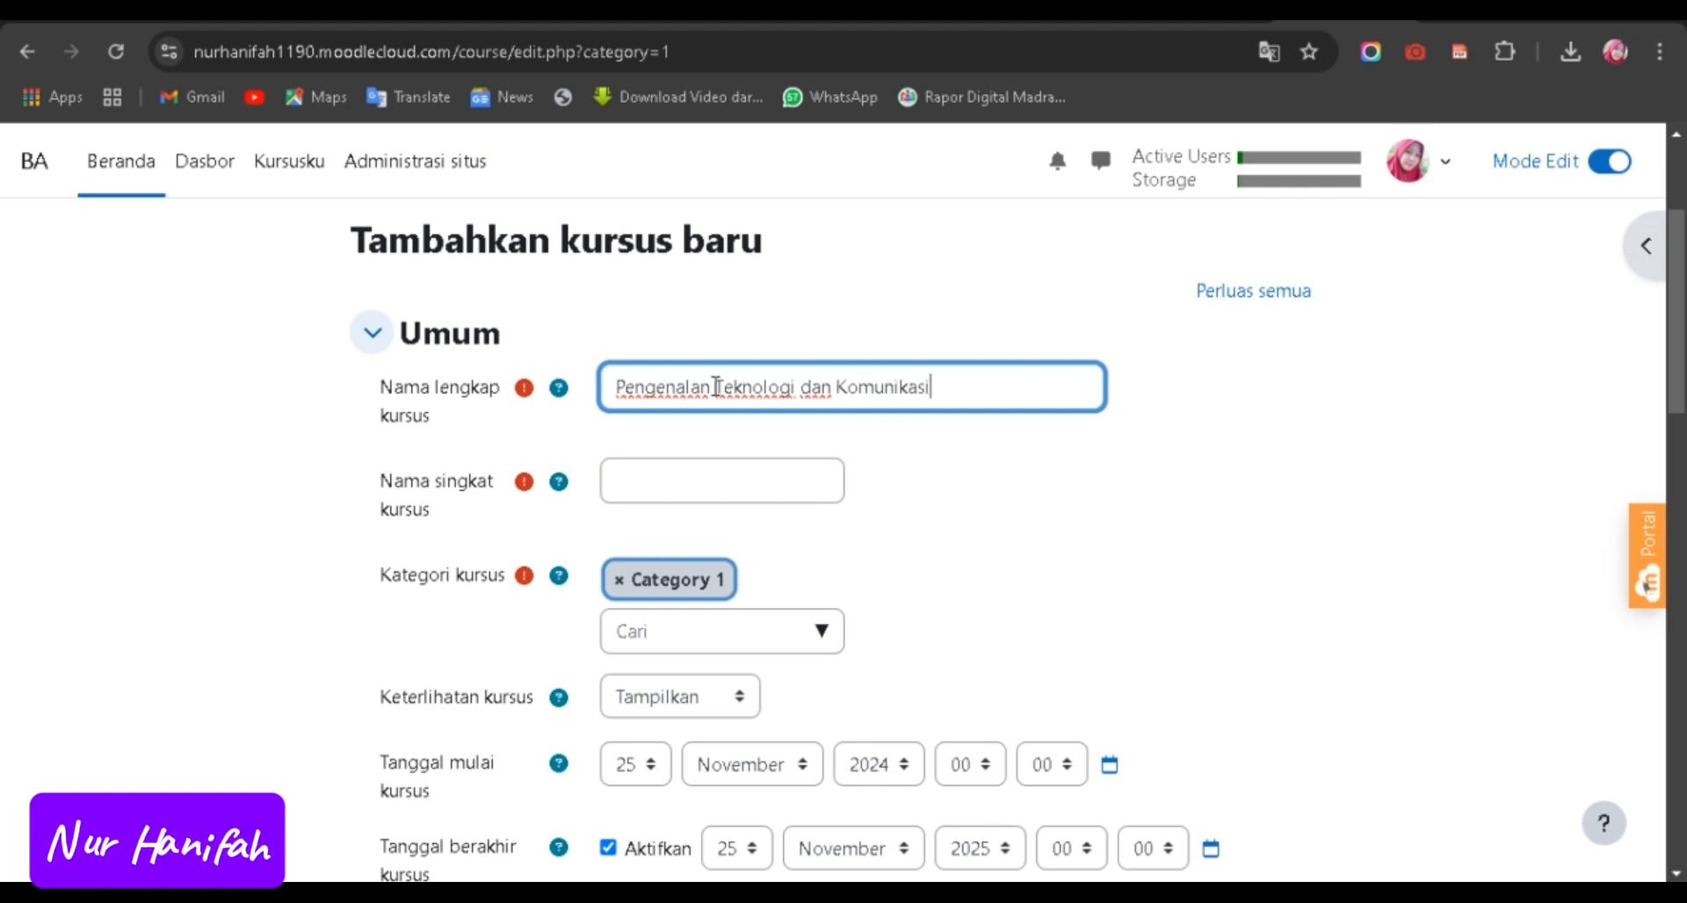
Enter "TIK" as the new course's short name.
click(733, 486)
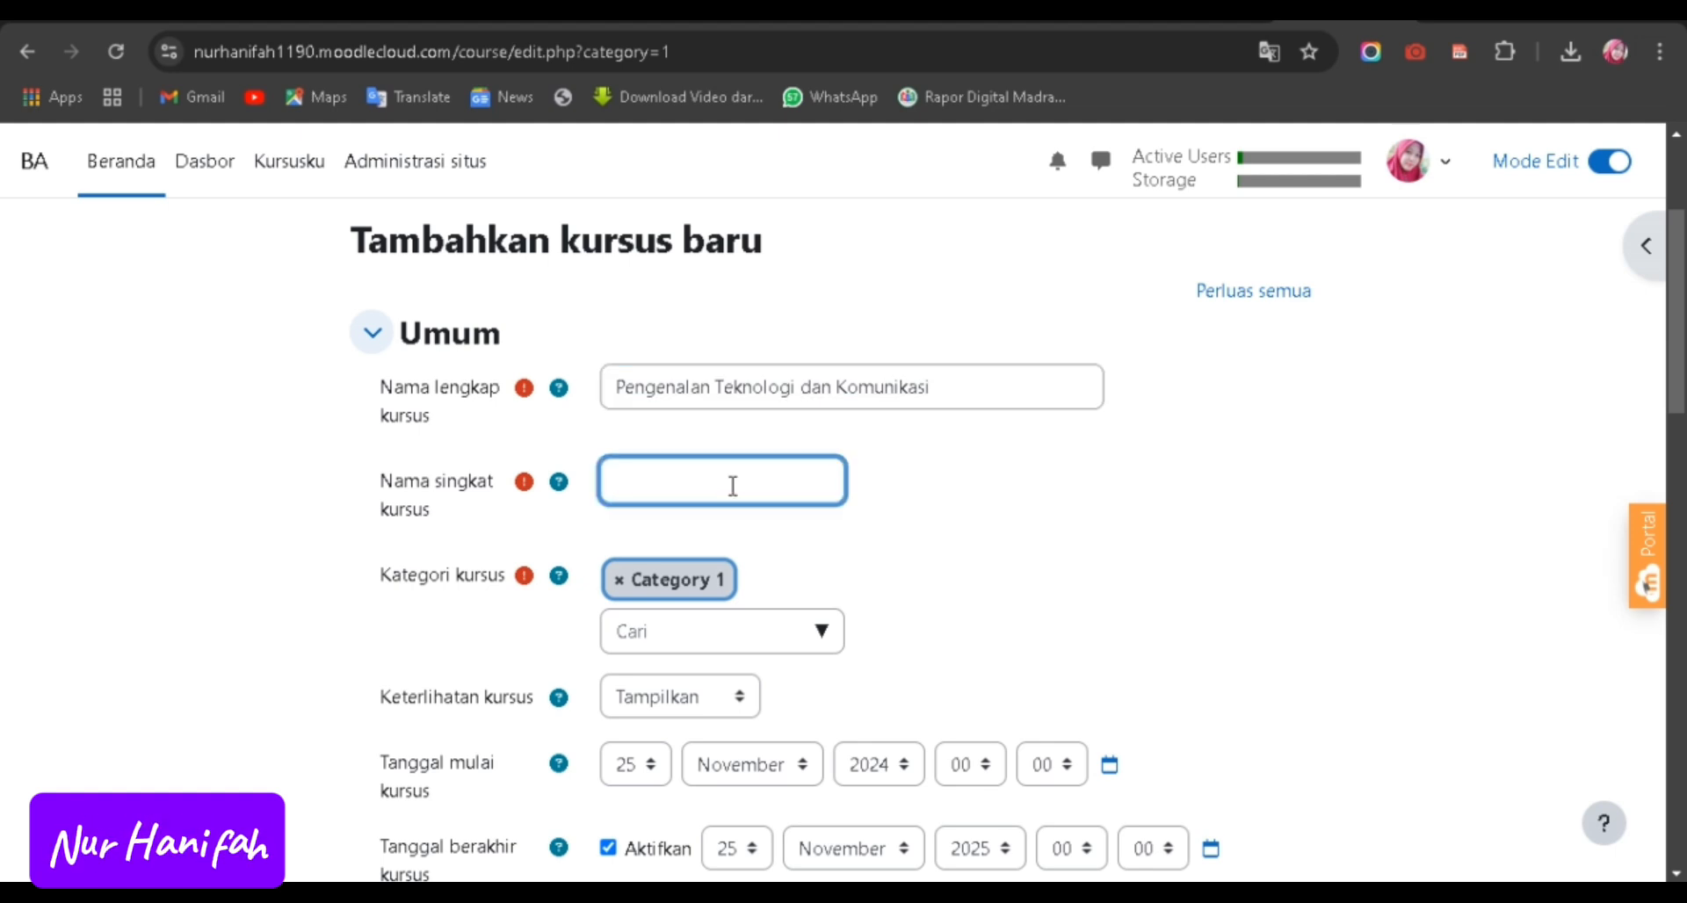
text(T)
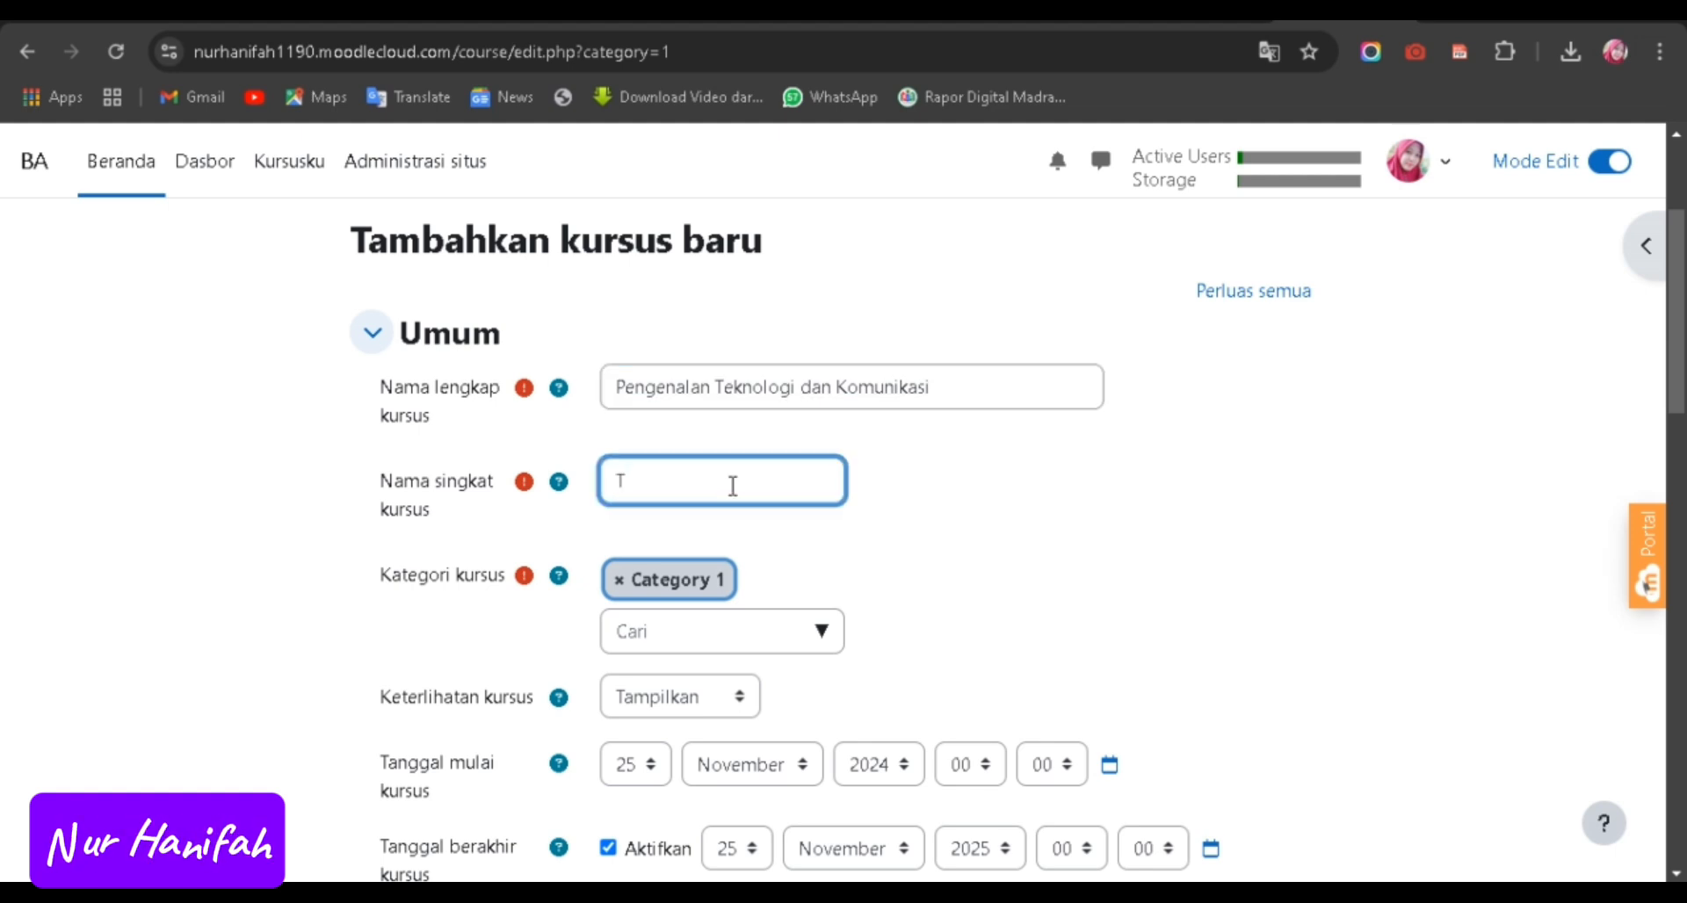
text(IK)
key(BackSpace)
key(BackSpace)
key(BackSpace)
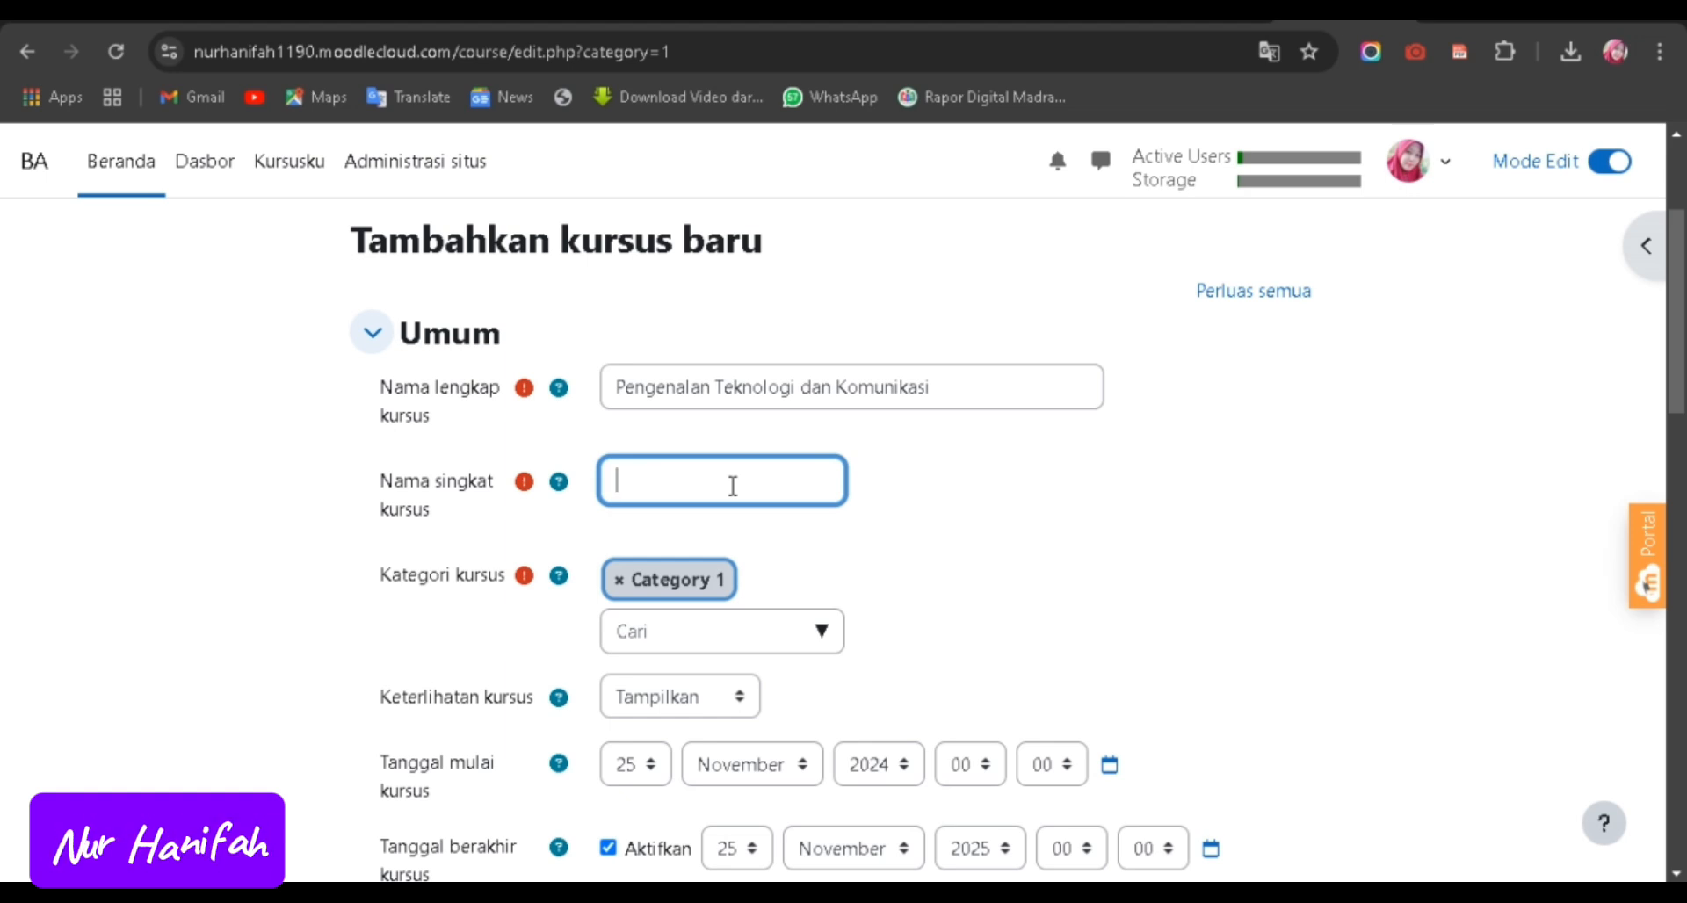
text(TIK)
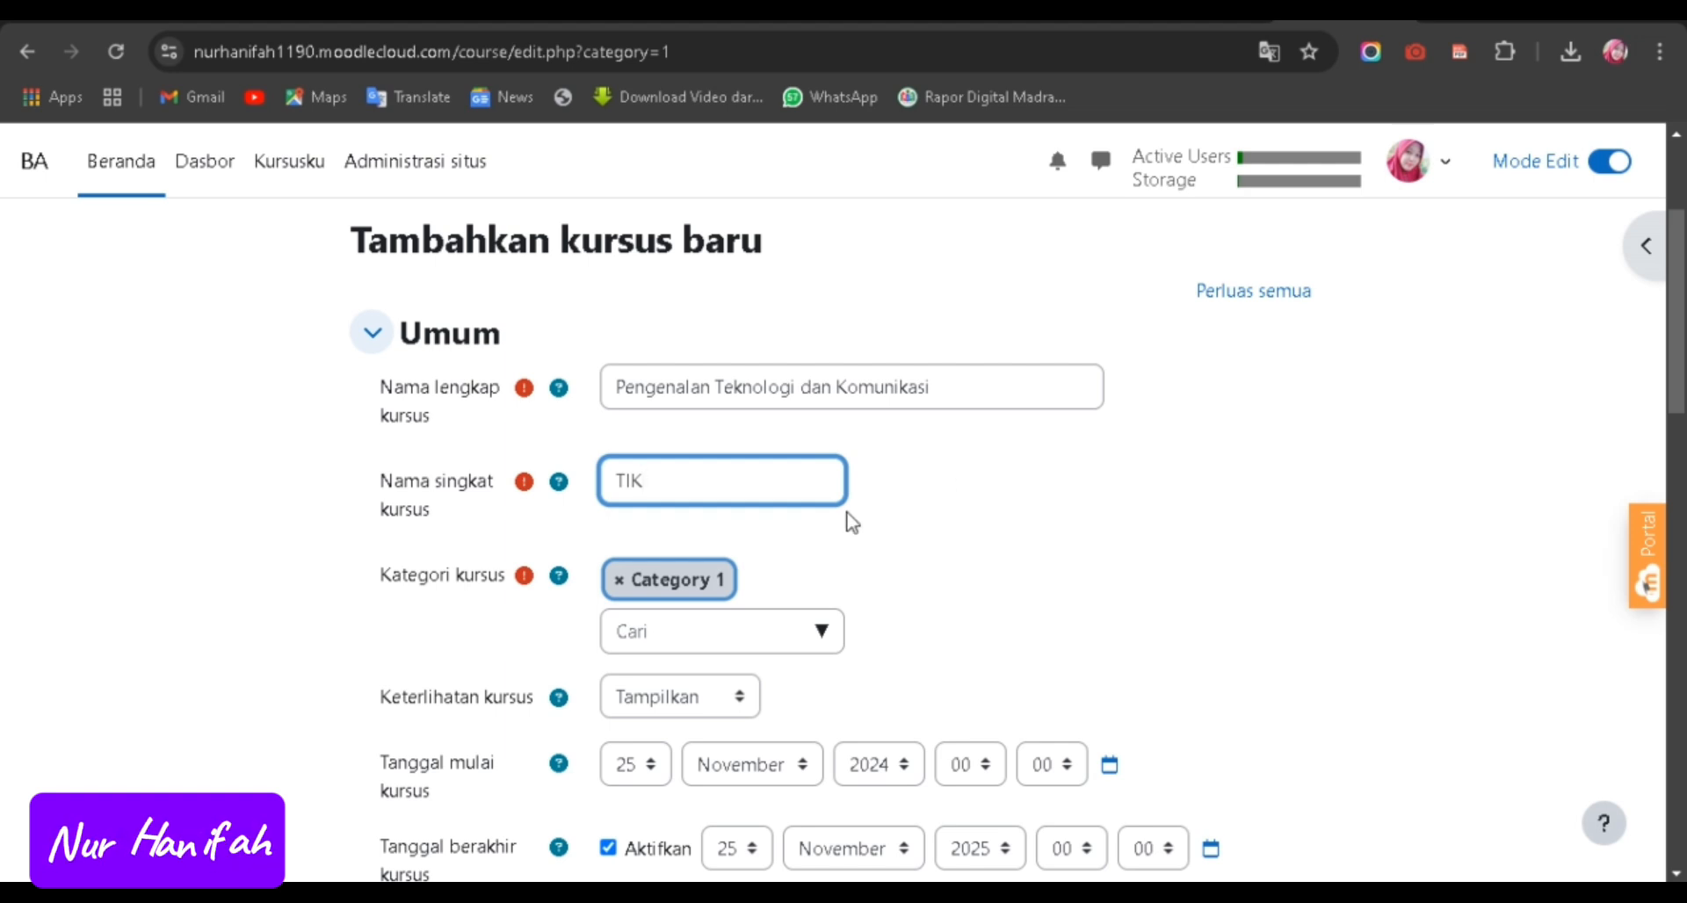
click(1044, 387)
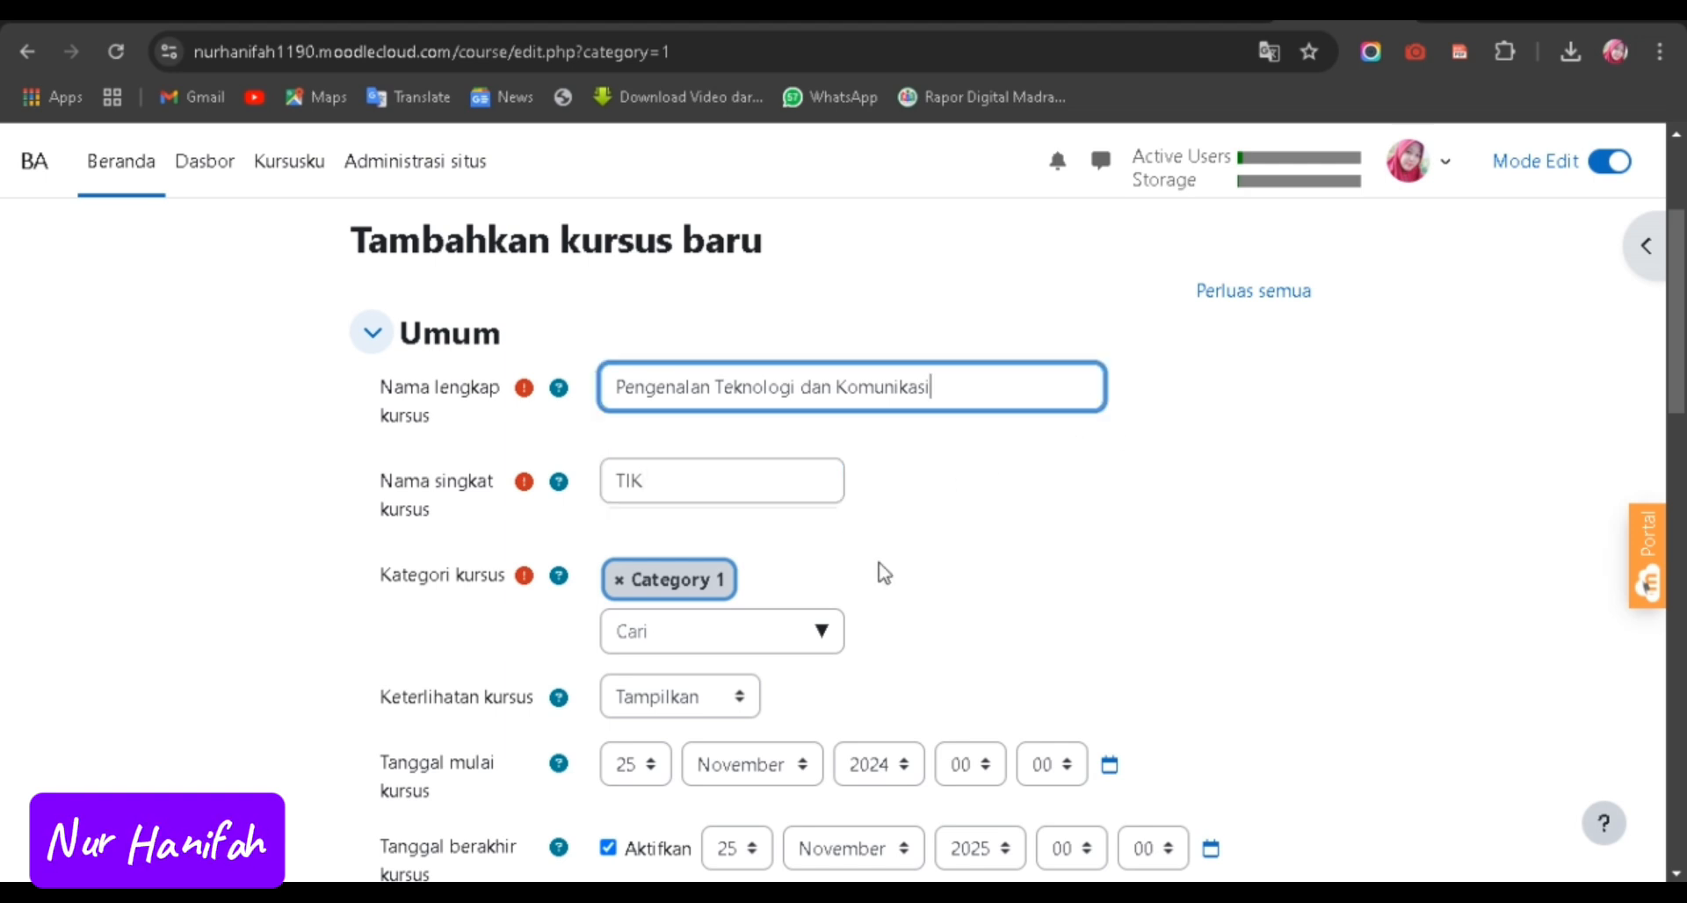
Set the course end date (Tanggal berakhir kursus) to 30 November 2024.
scroll(786, 615, down, 3)
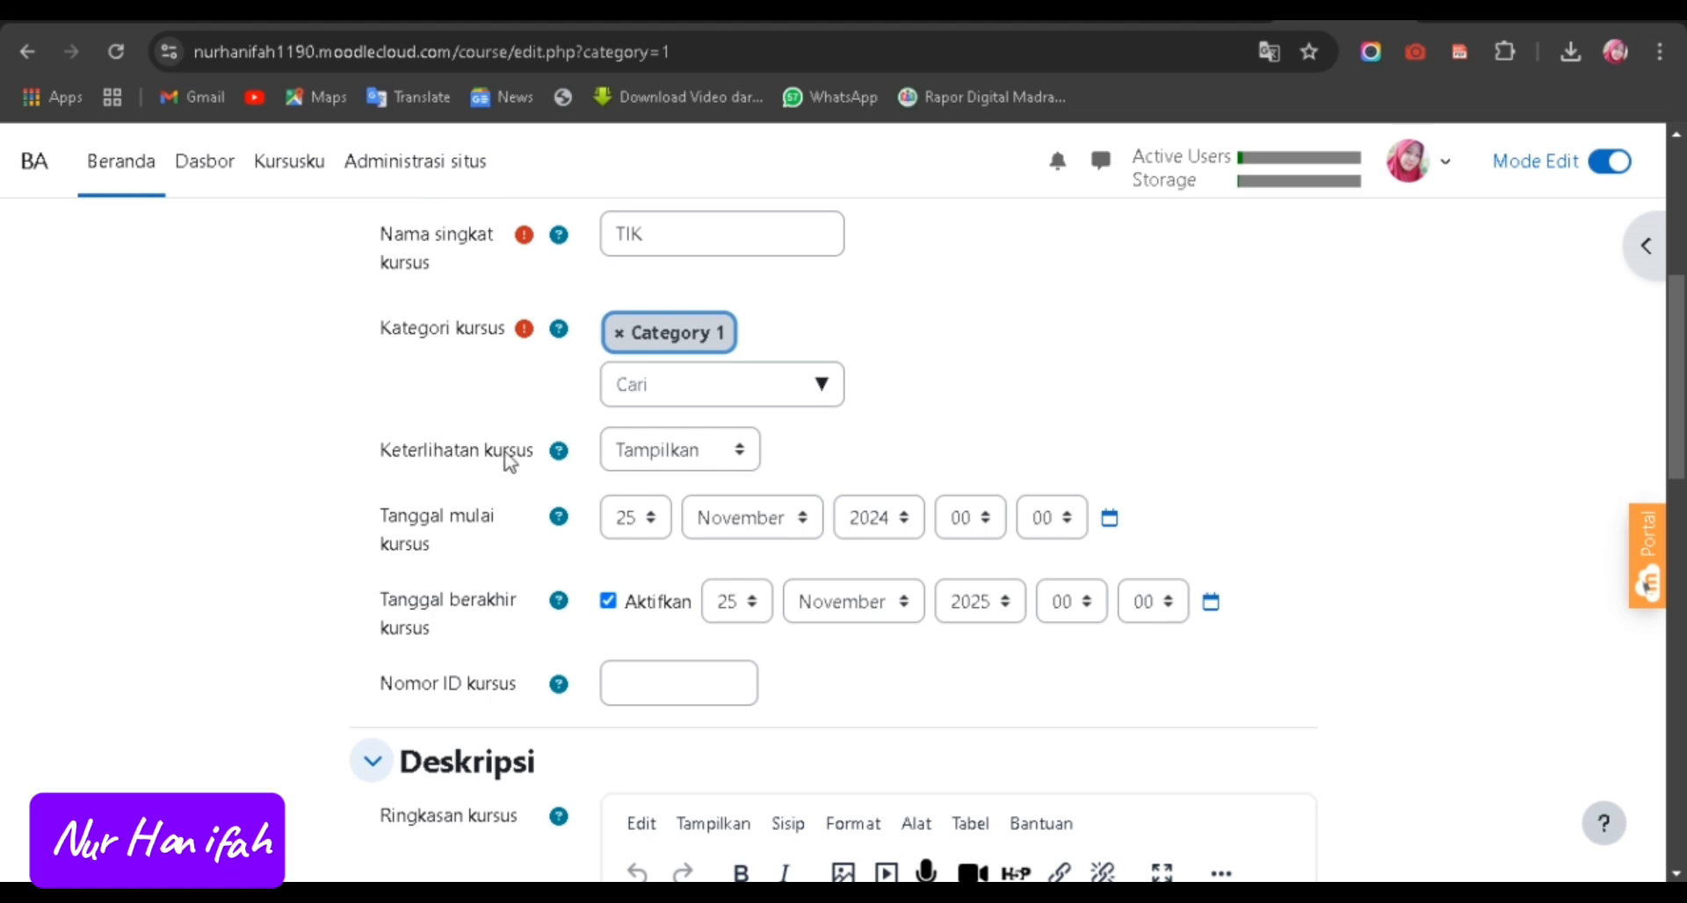
scroll(492, 501, down, 1)
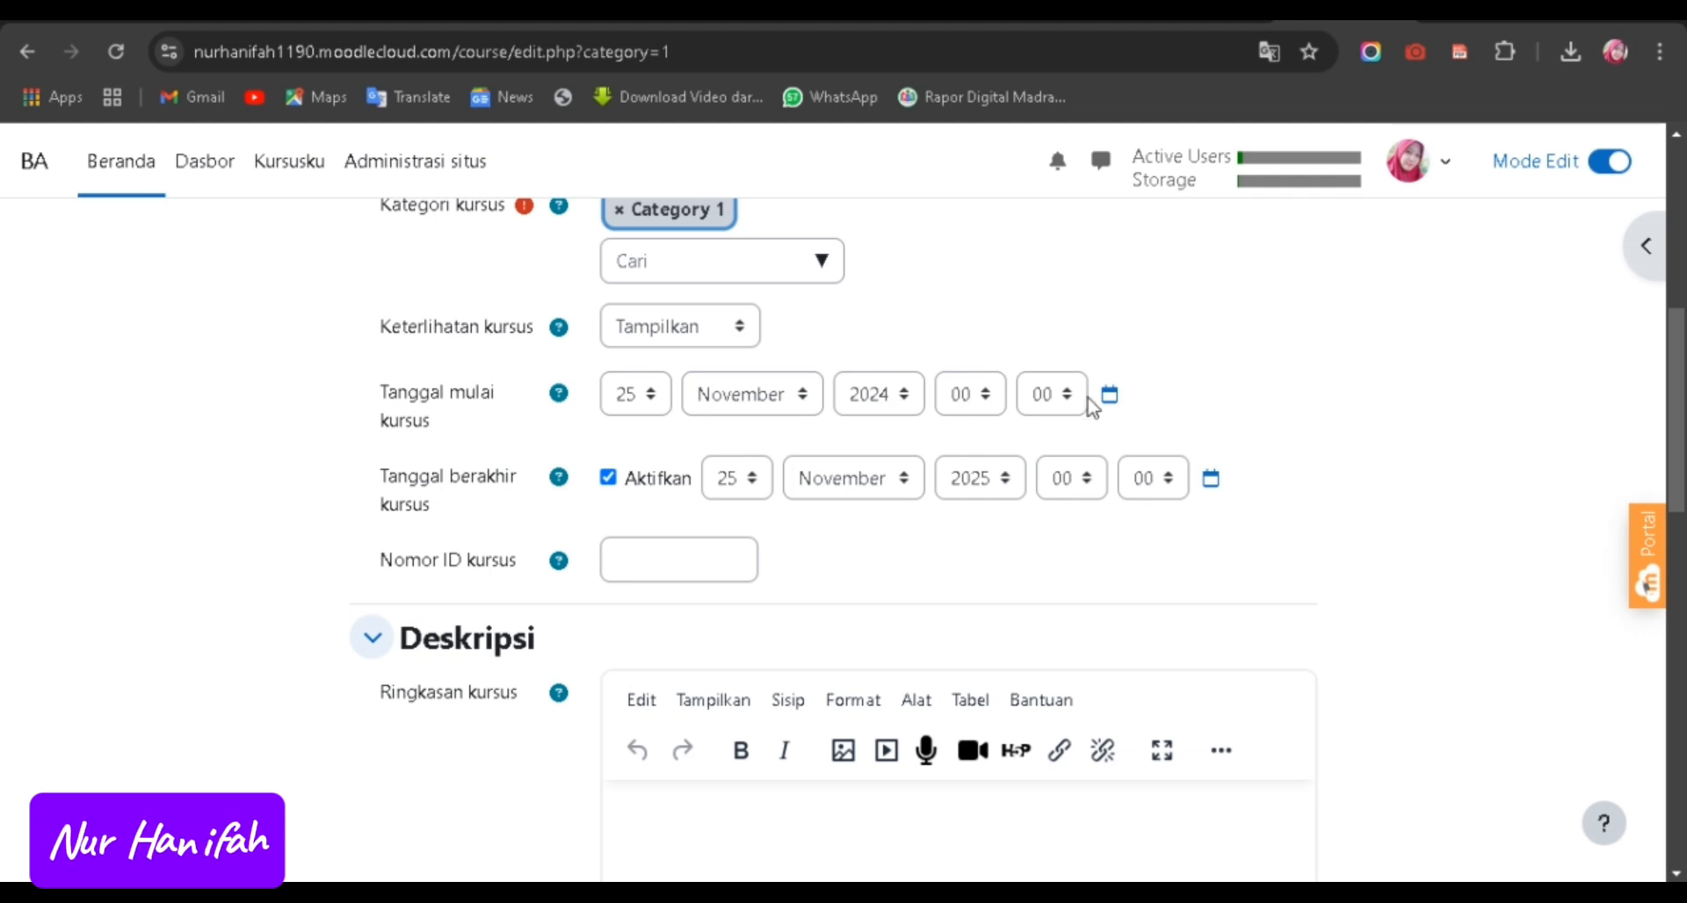
scroll(464, 470, down, 1)
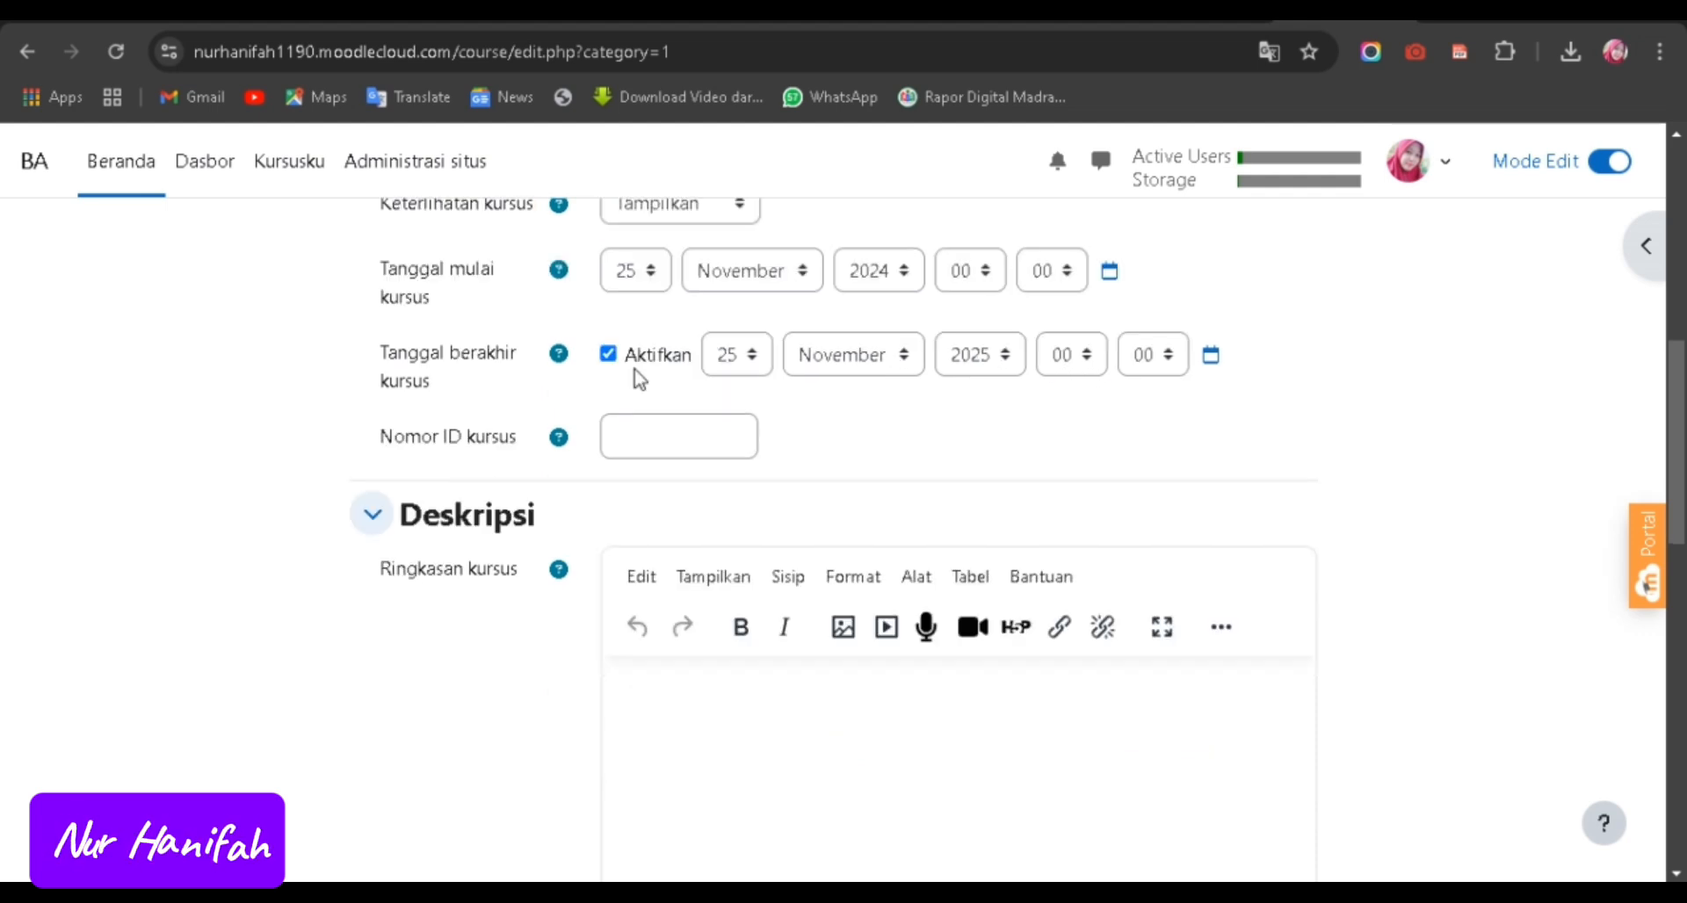
click(753, 357)
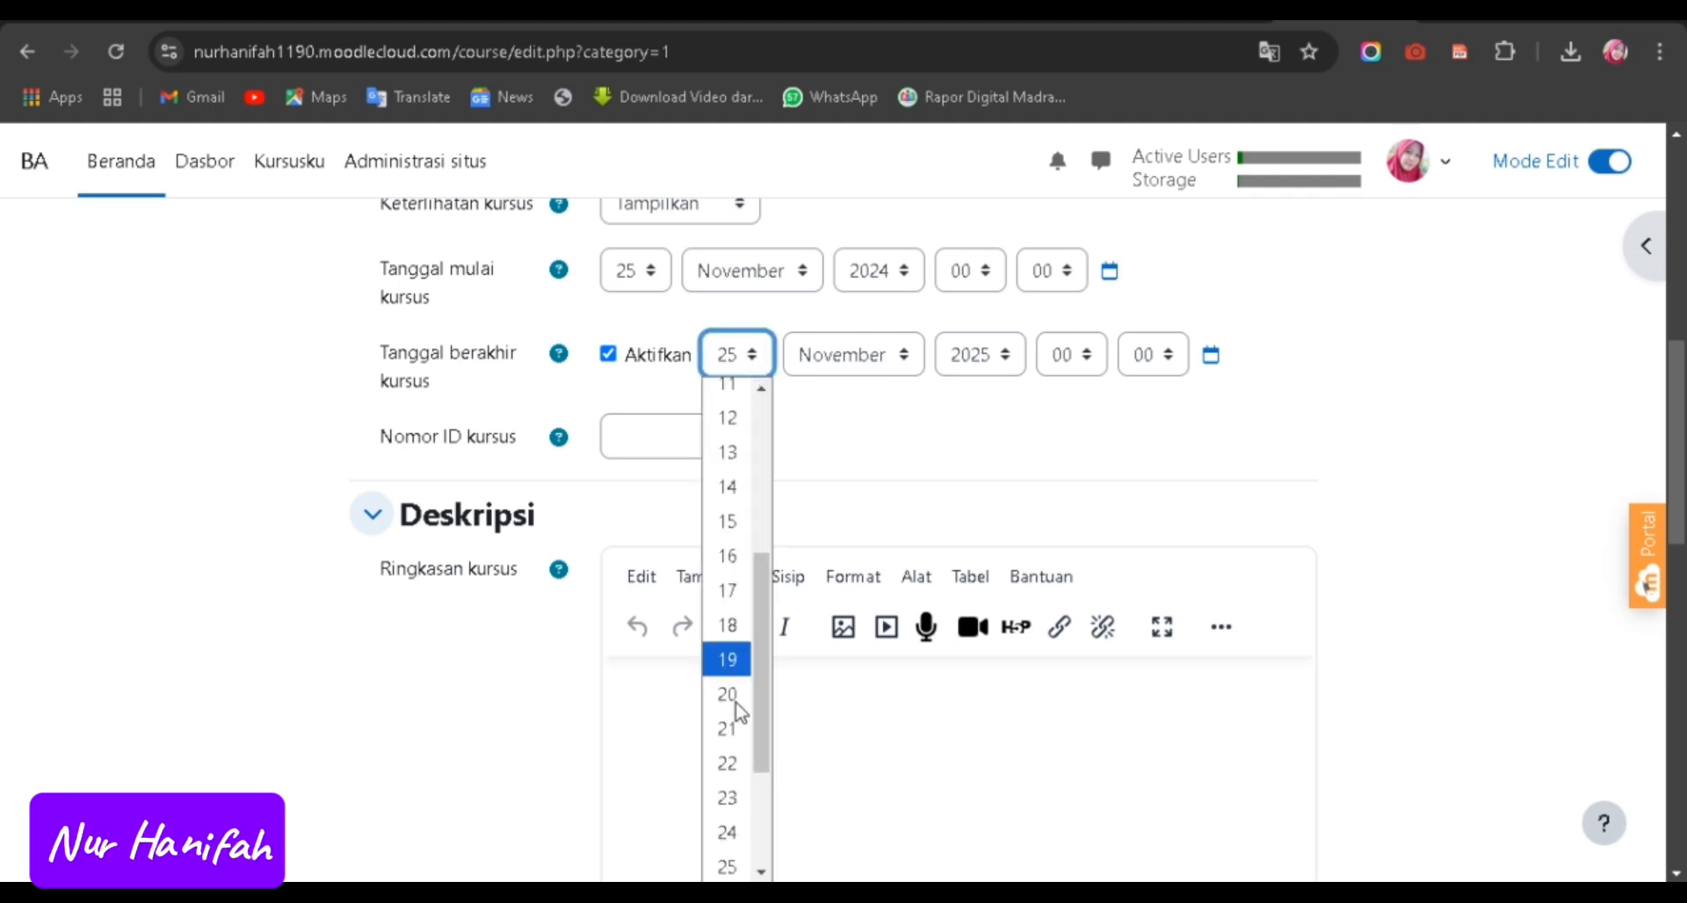
drag(763, 707, 790, 819)
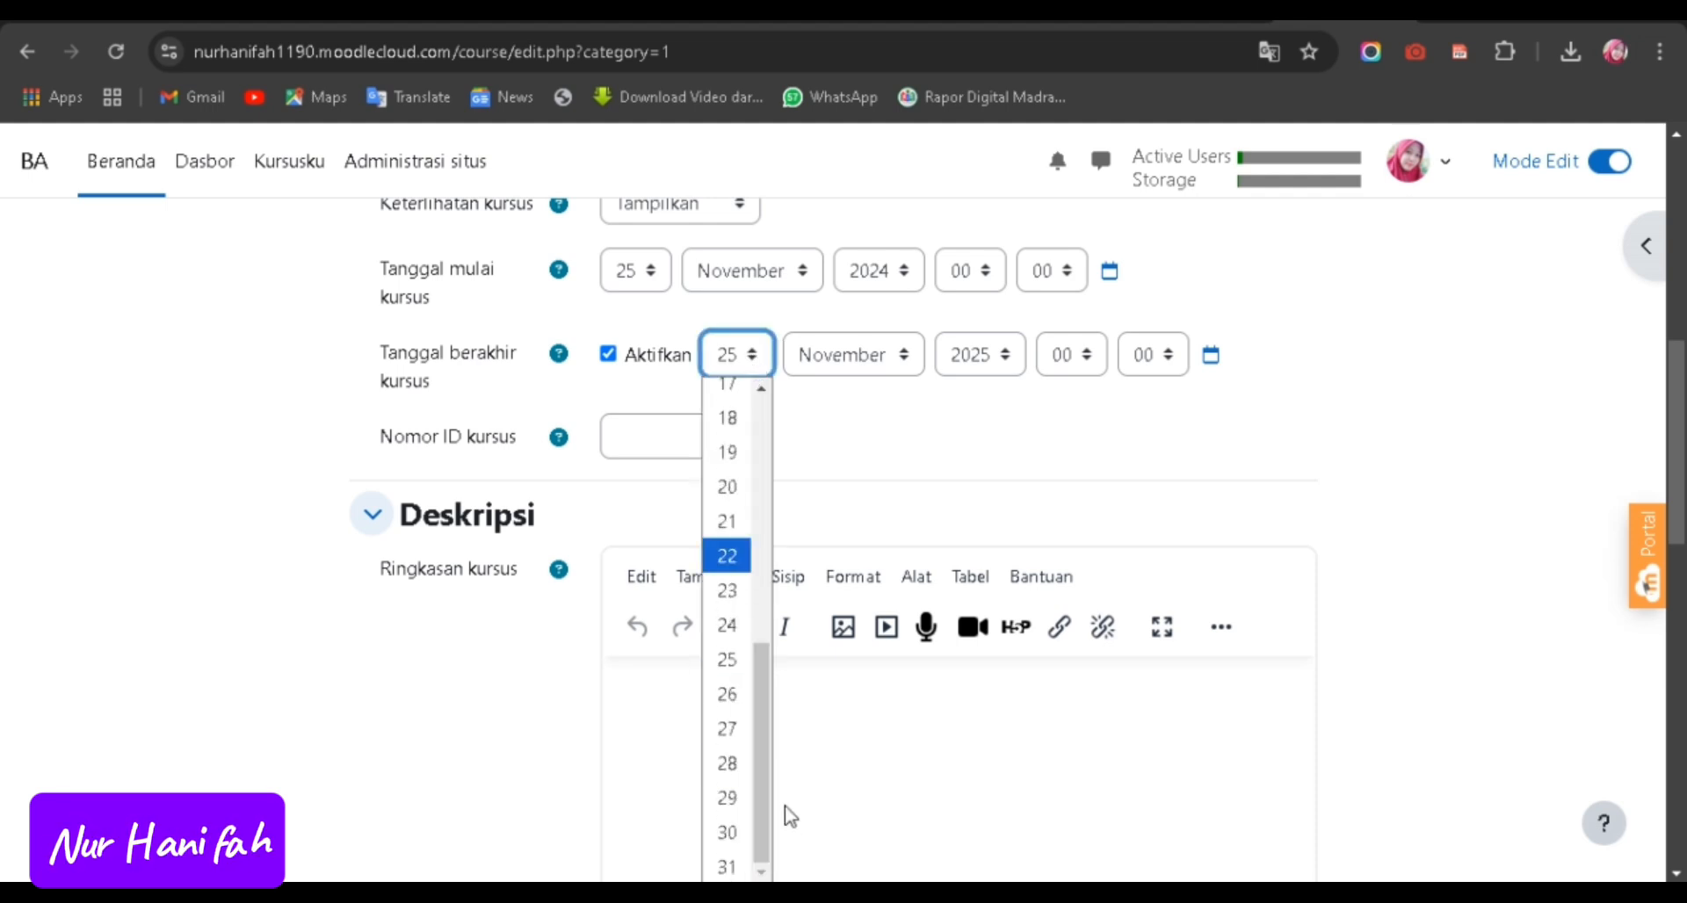
click(735, 833)
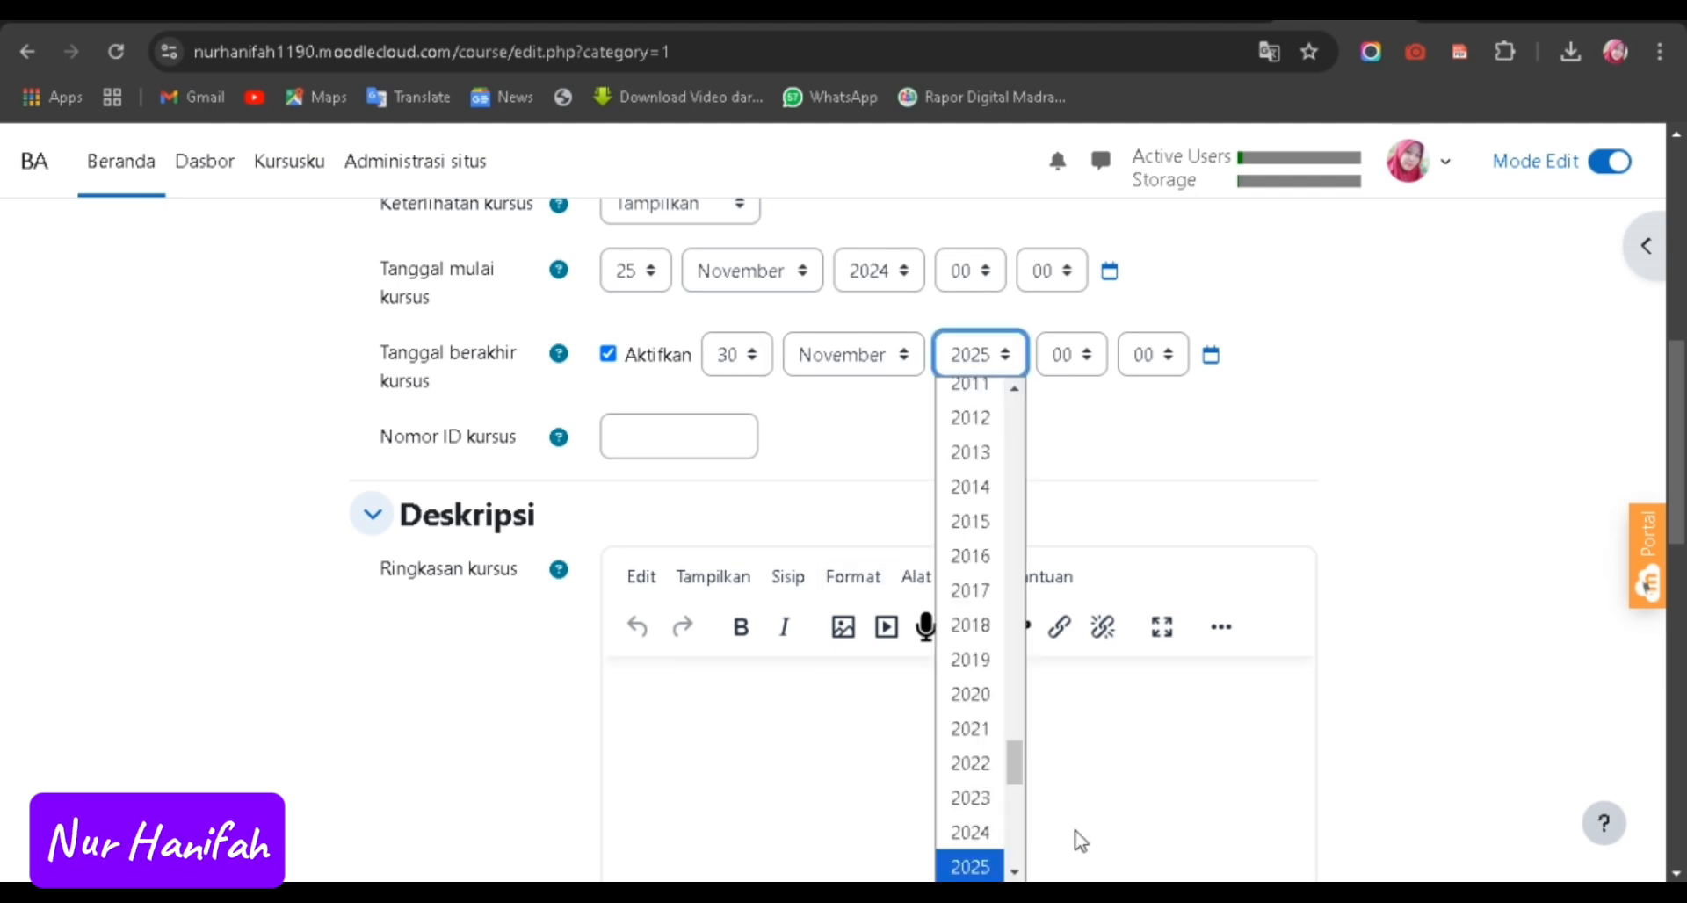
click(966, 832)
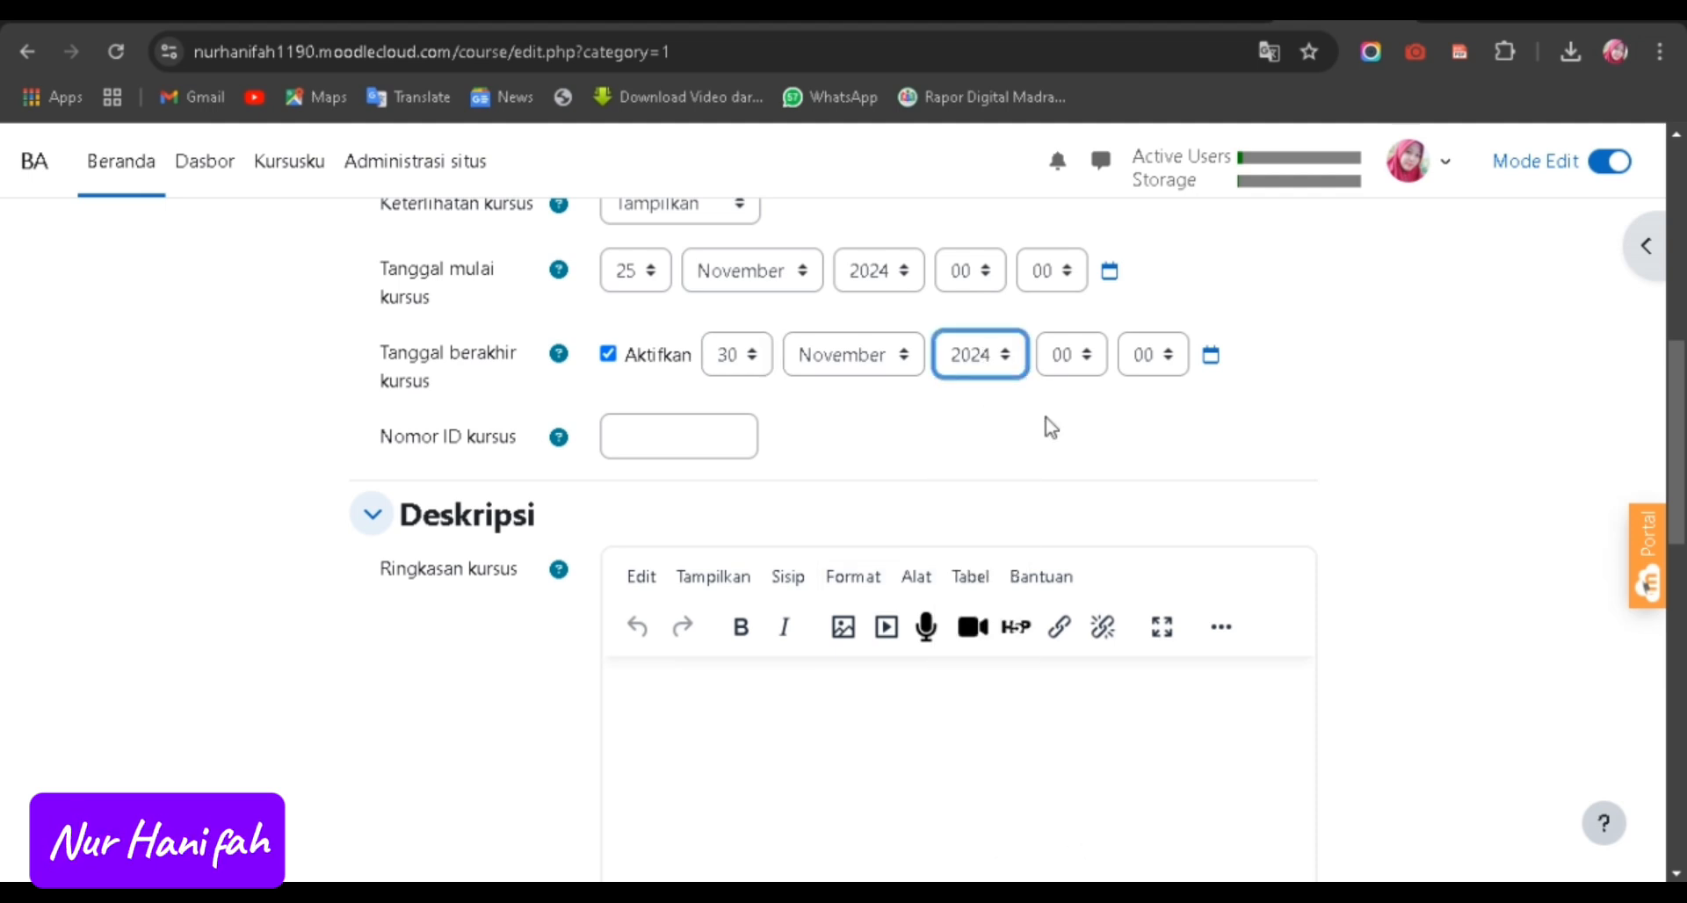
Set the course end time to 23:59.
click(1088, 362)
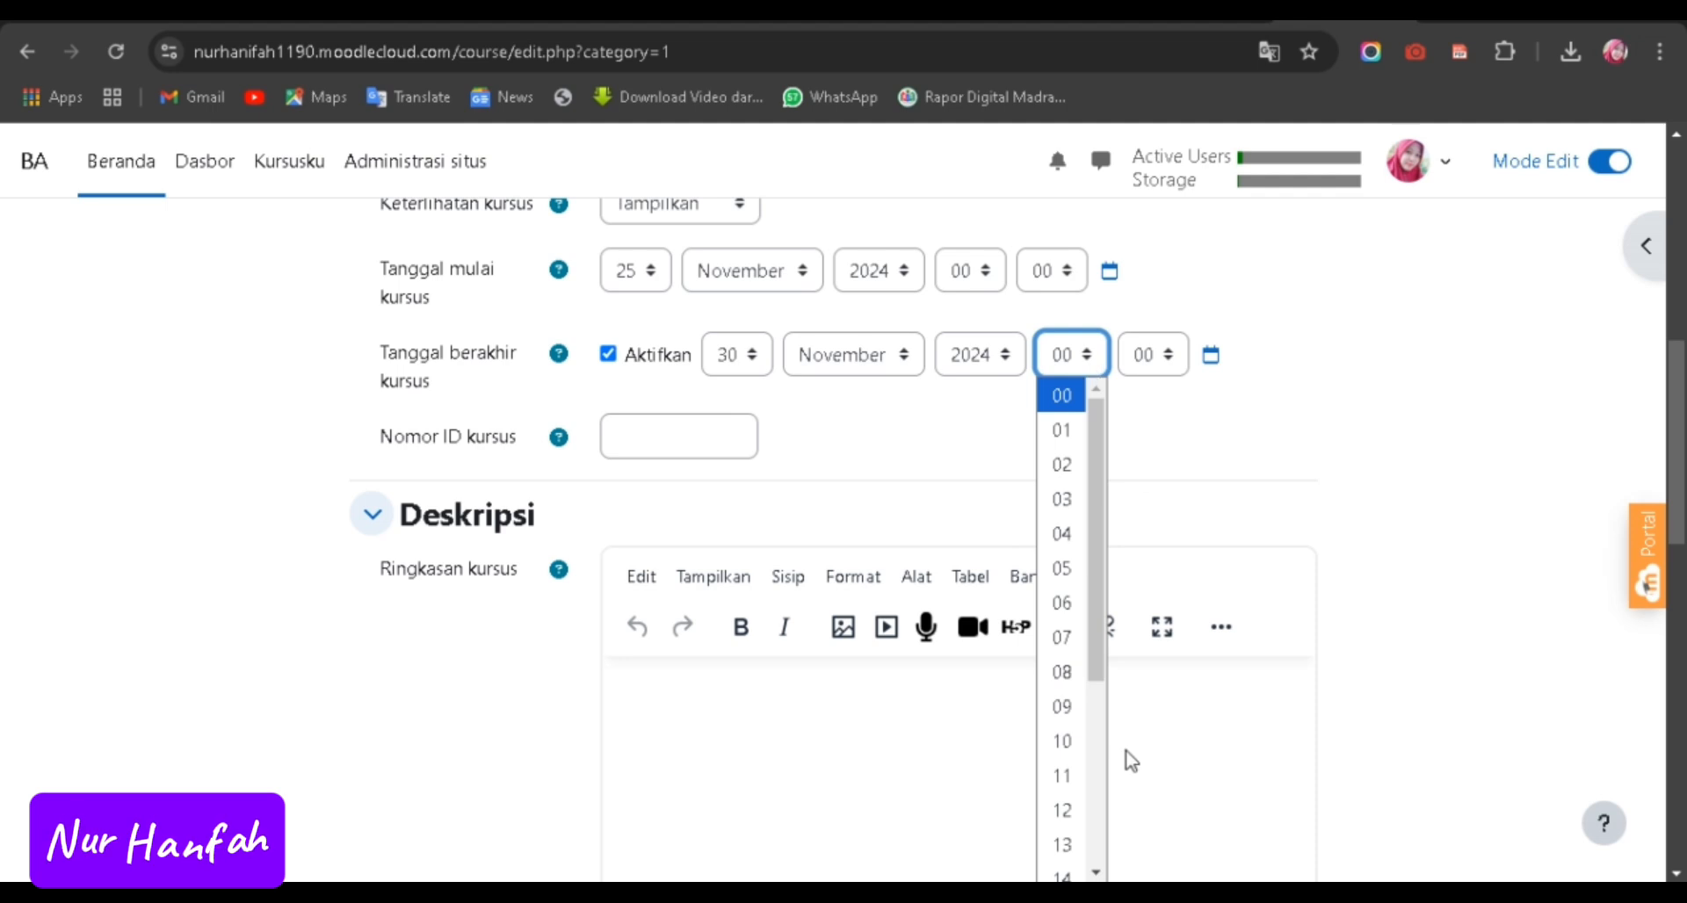
drag(1093, 557, 1096, 738)
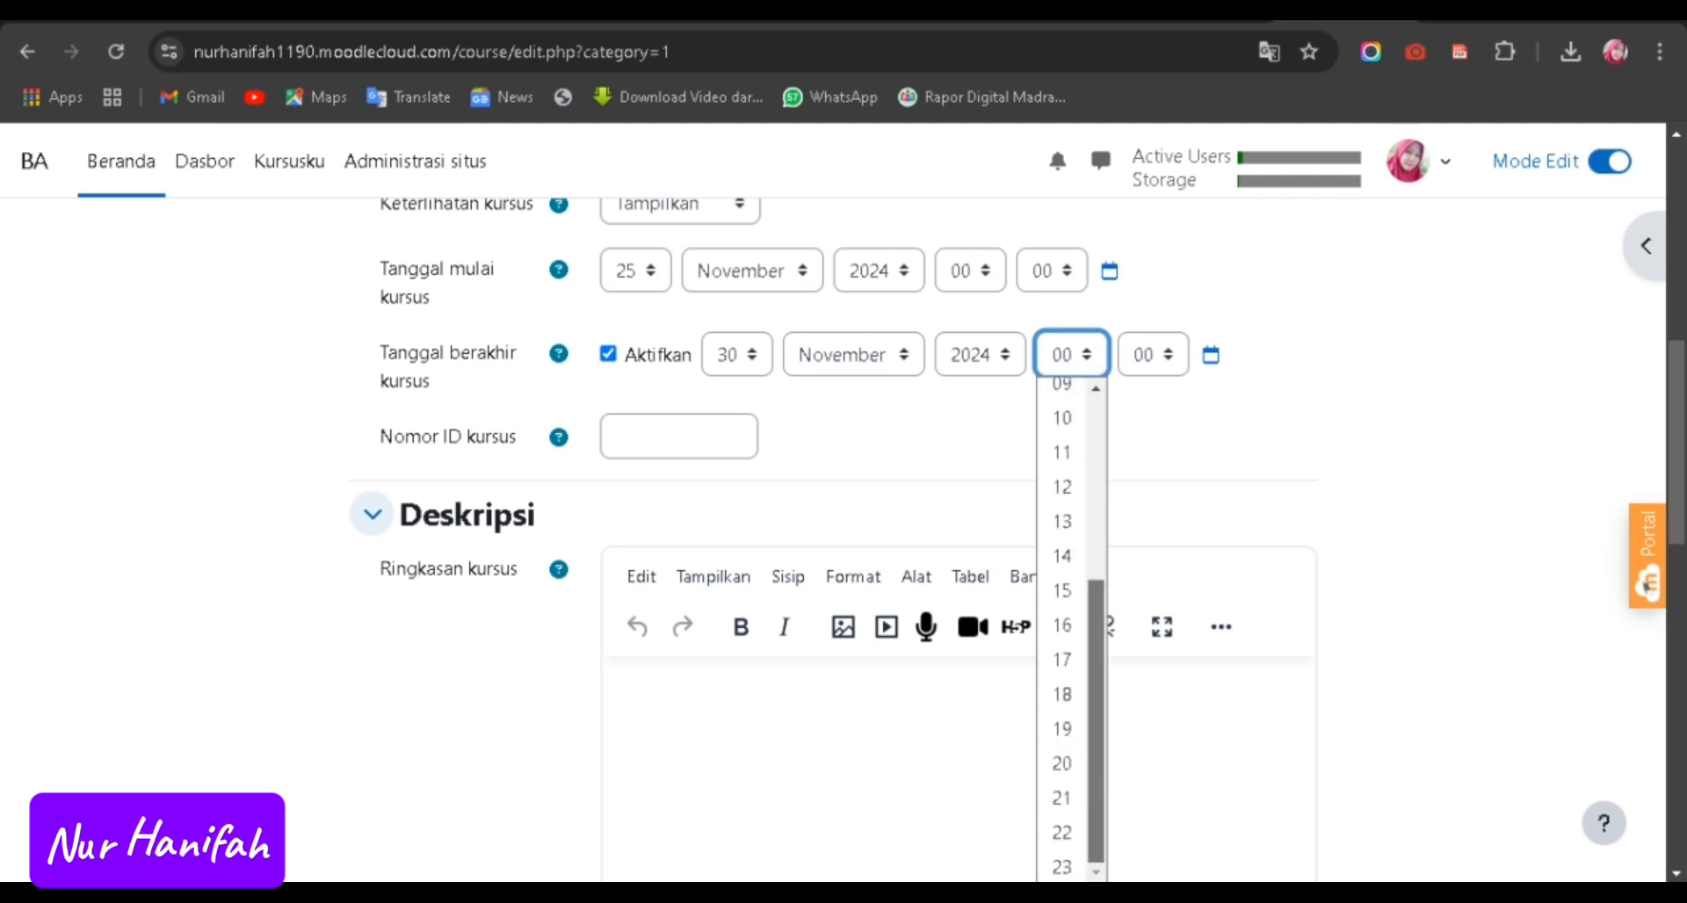
click(1061, 867)
click(1171, 358)
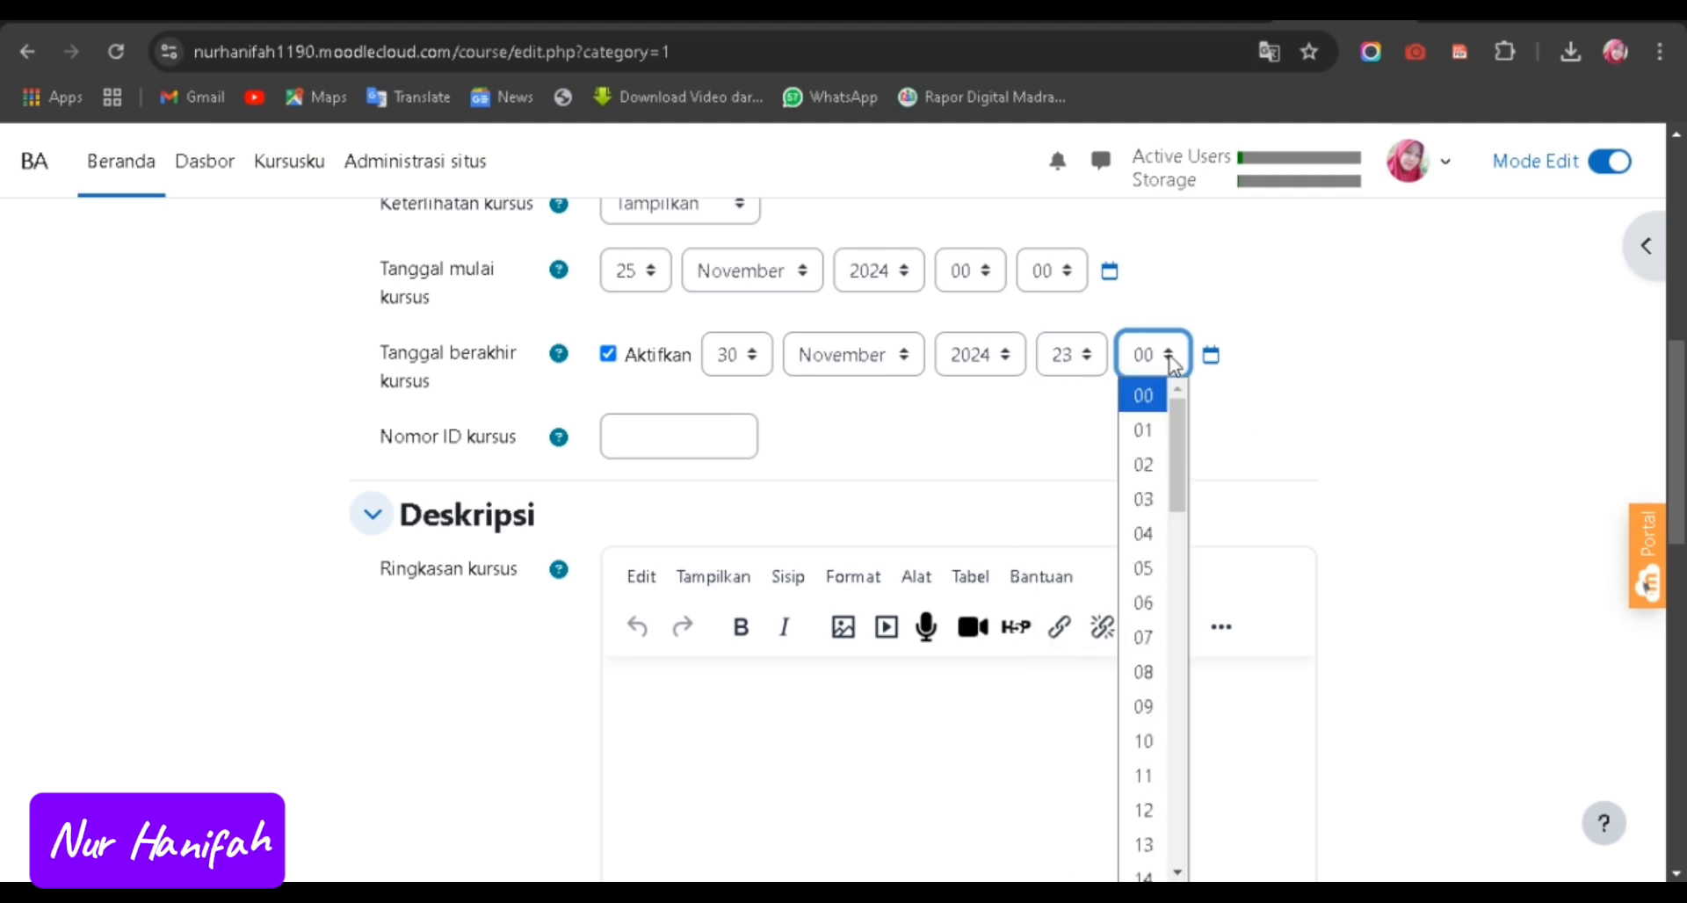
scroll(1146, 791, down, 15)
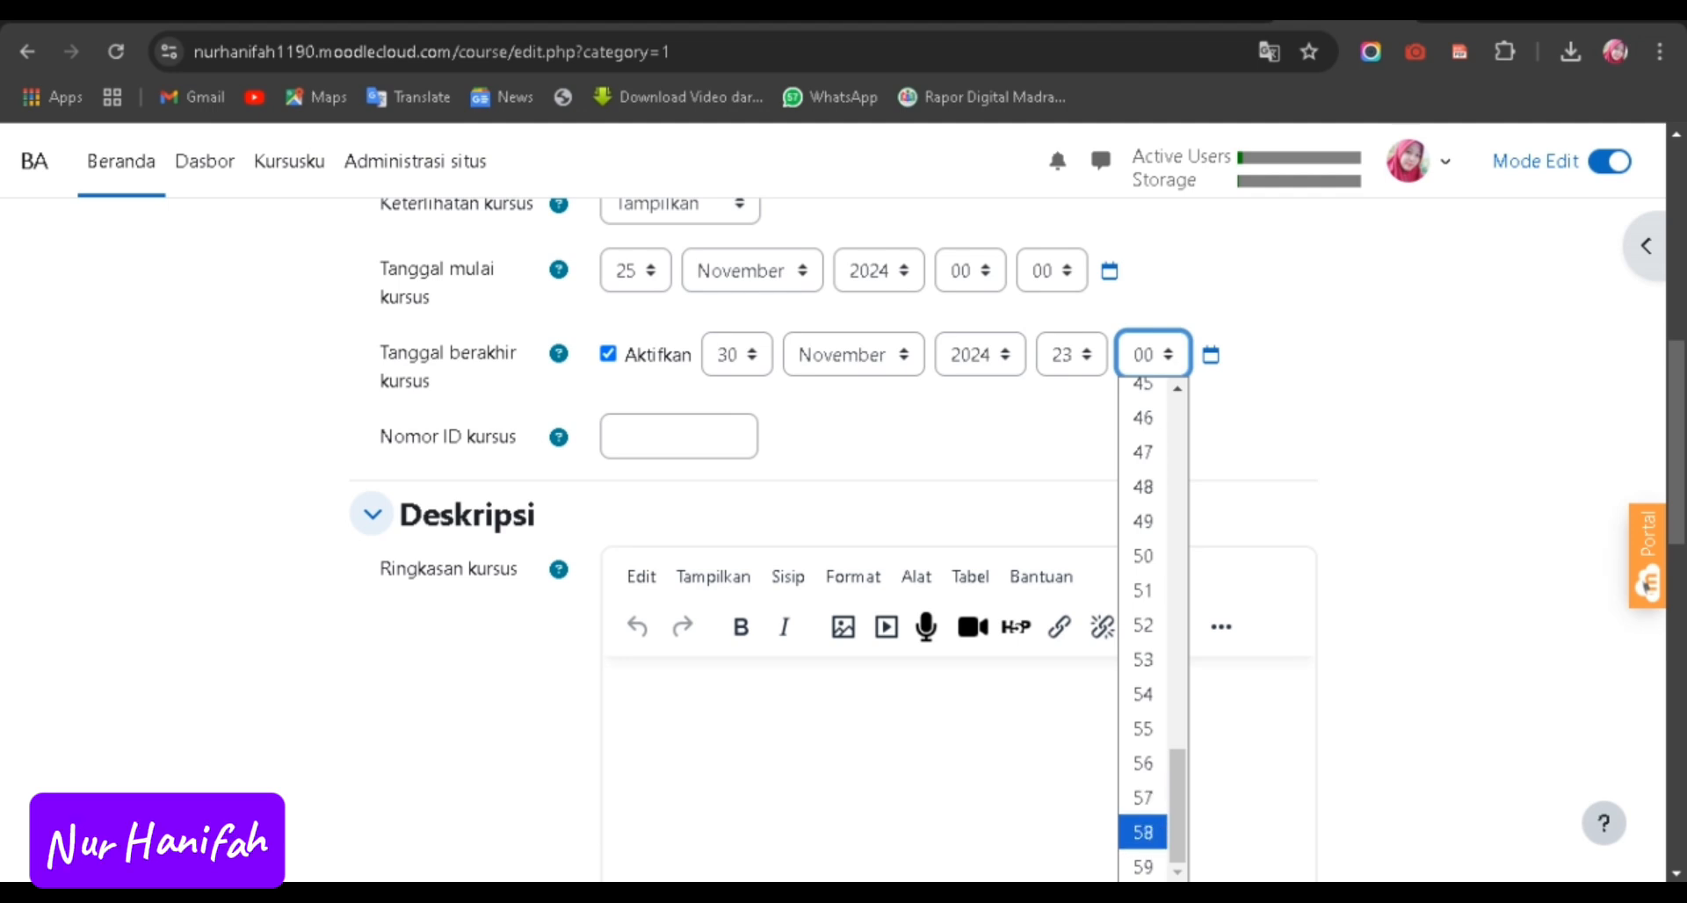
click(1151, 868)
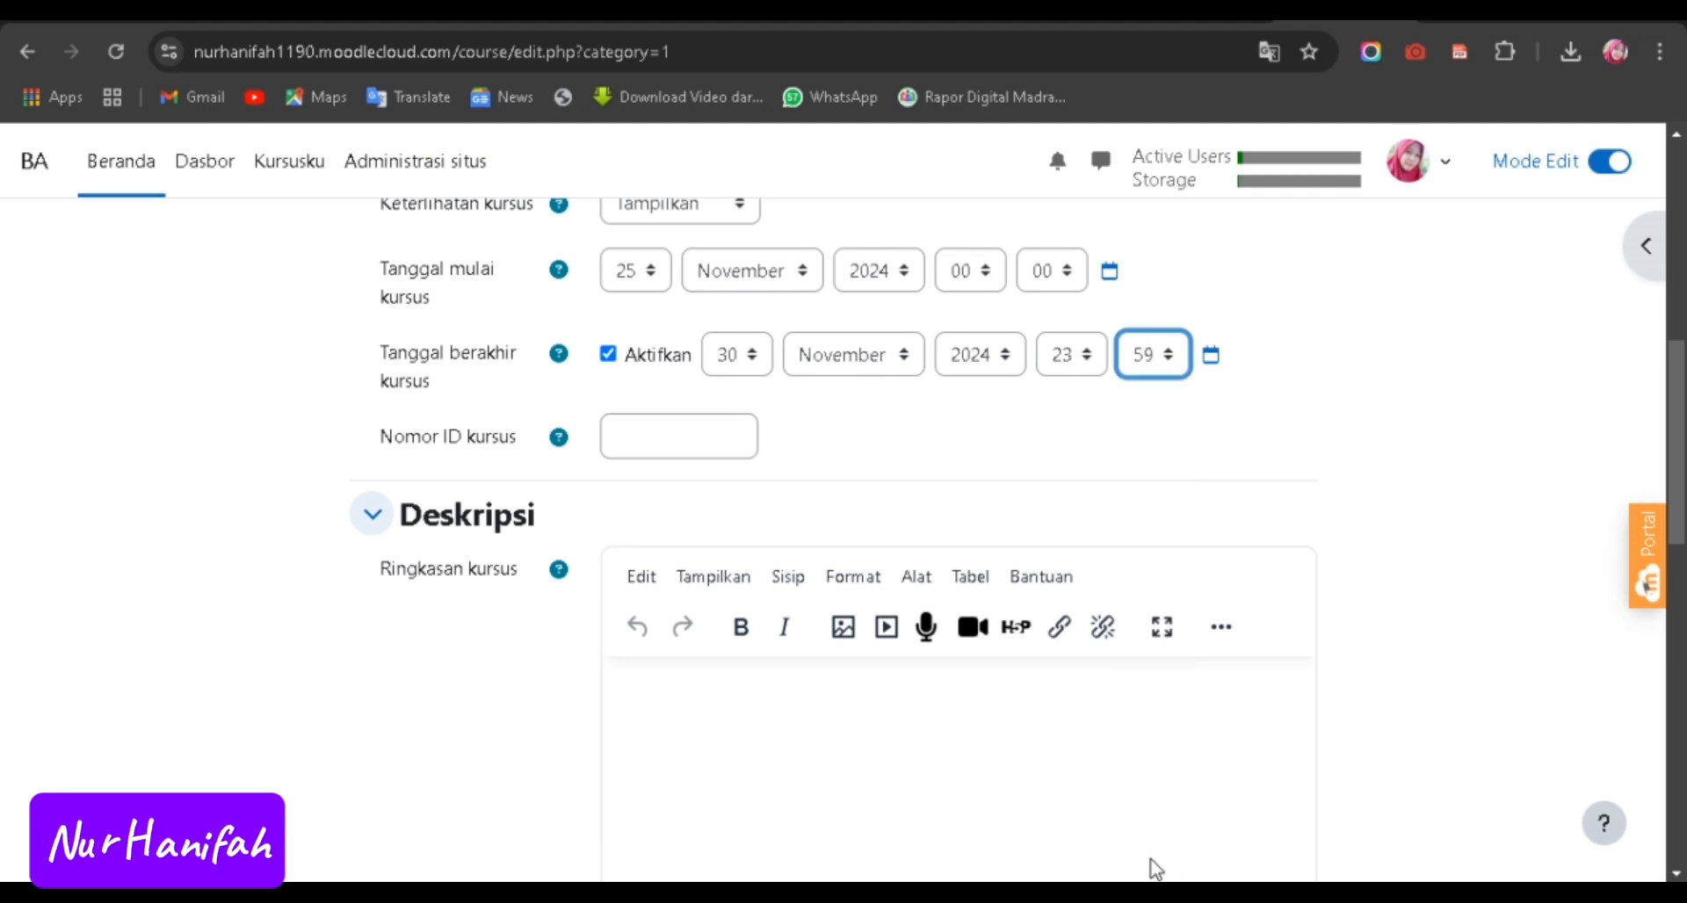
Enter "TIK3" as the course ID number (Nomor ID kursus).
click(658, 439)
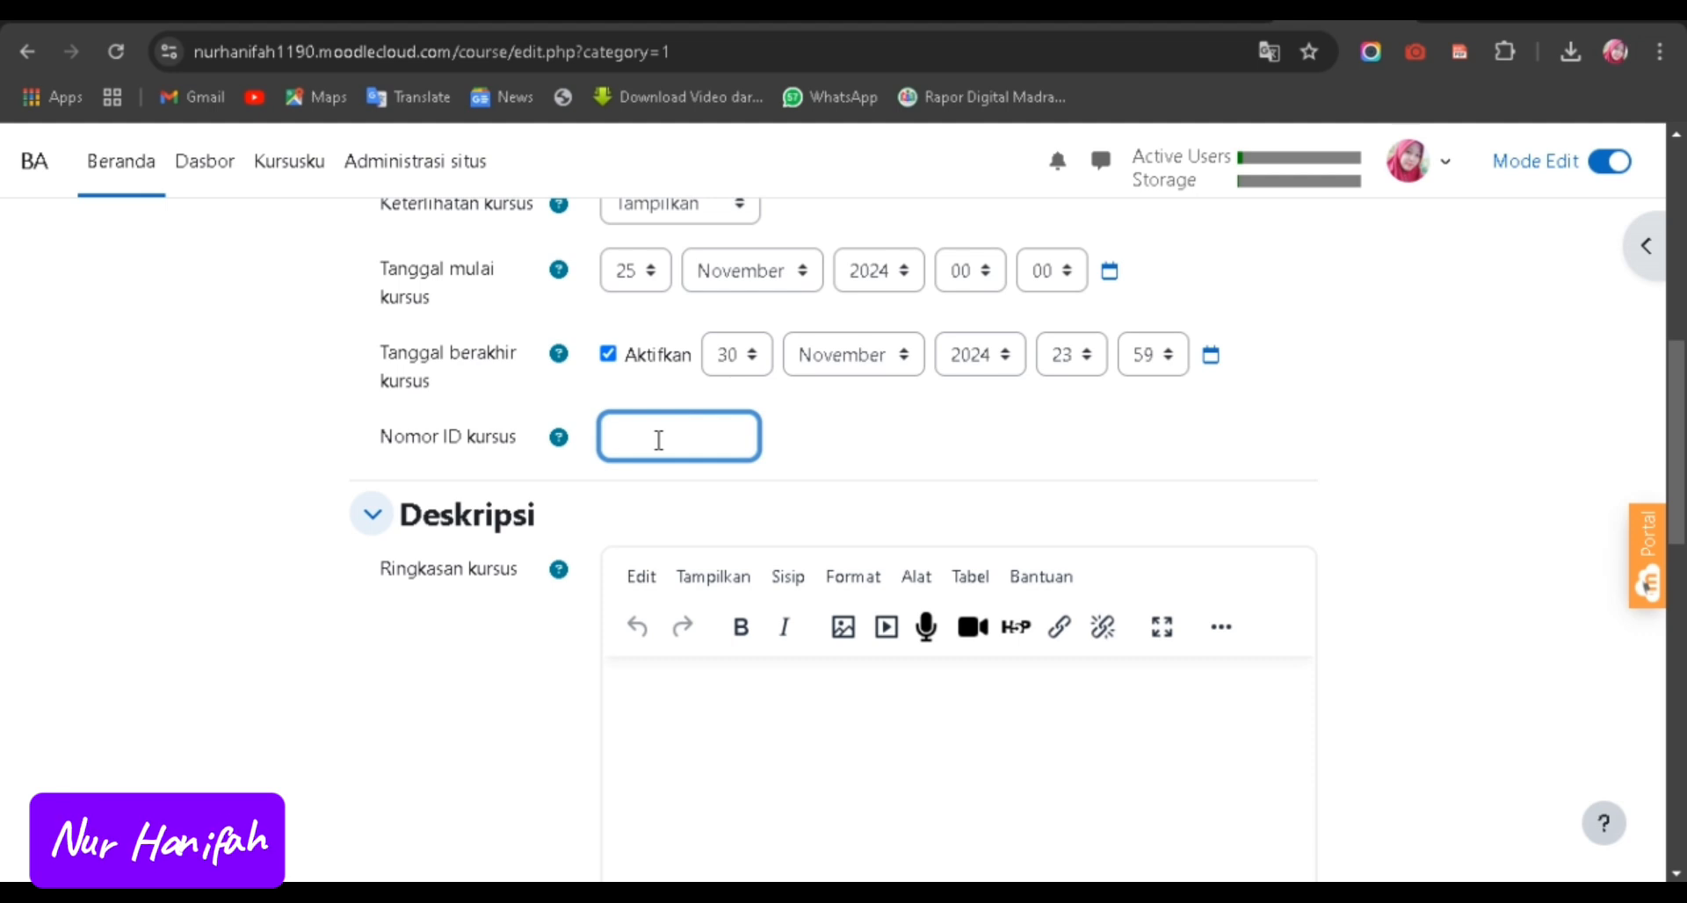
text(tik)
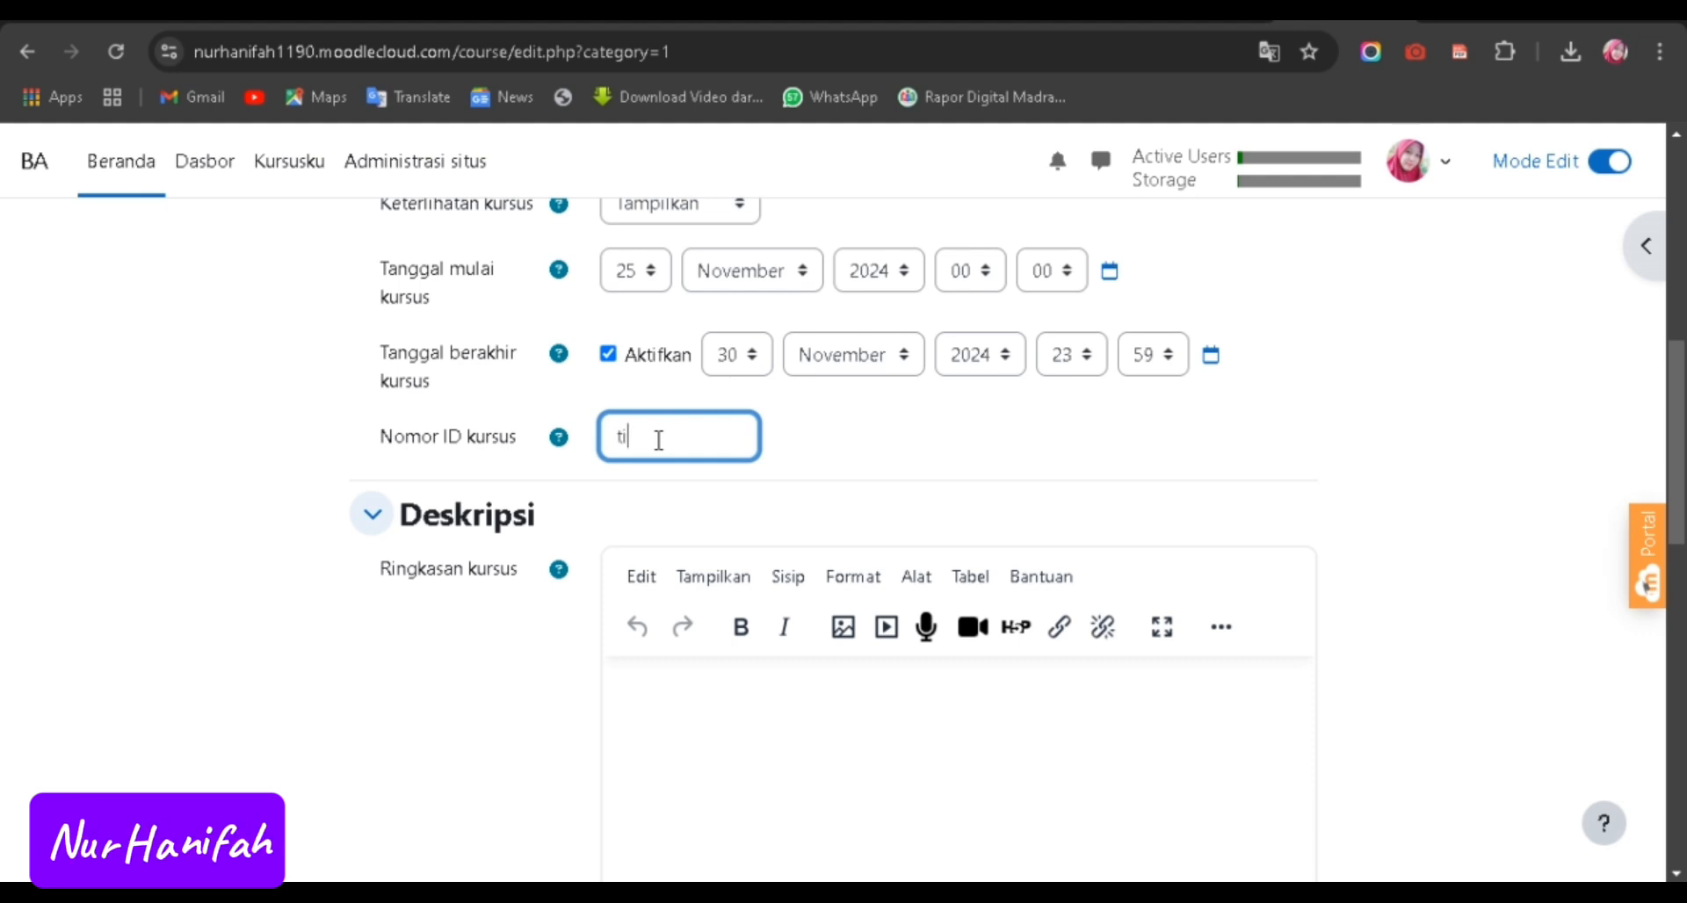
key(BackSpace)
key(BackSpace)
key(BackSpace)
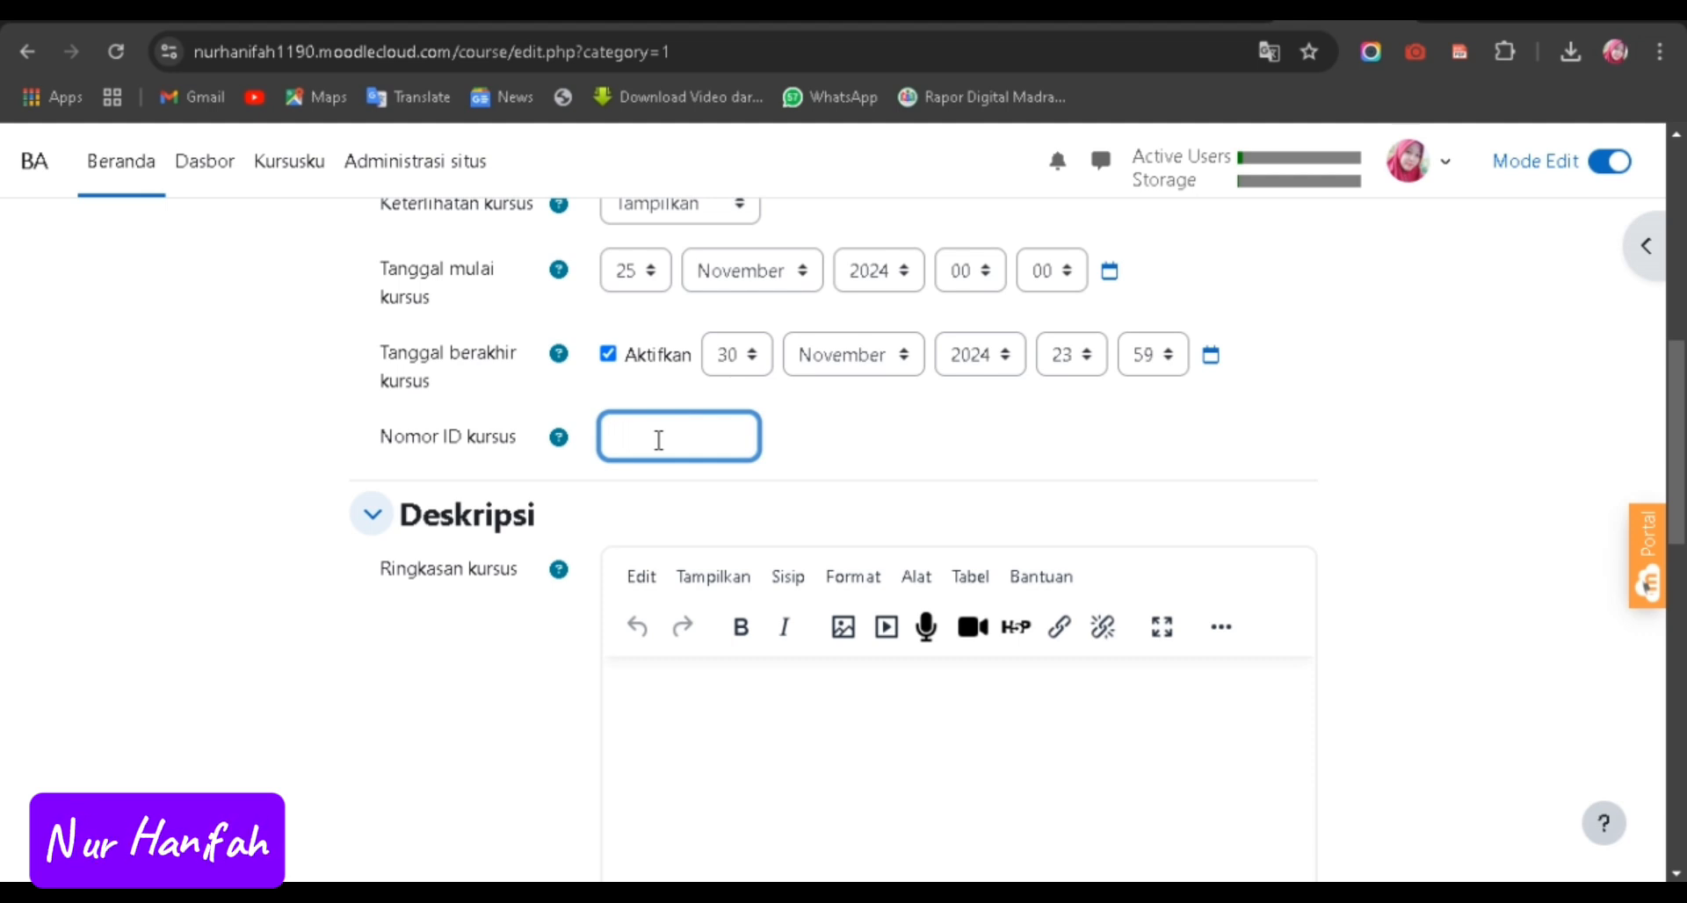
text(TIK)
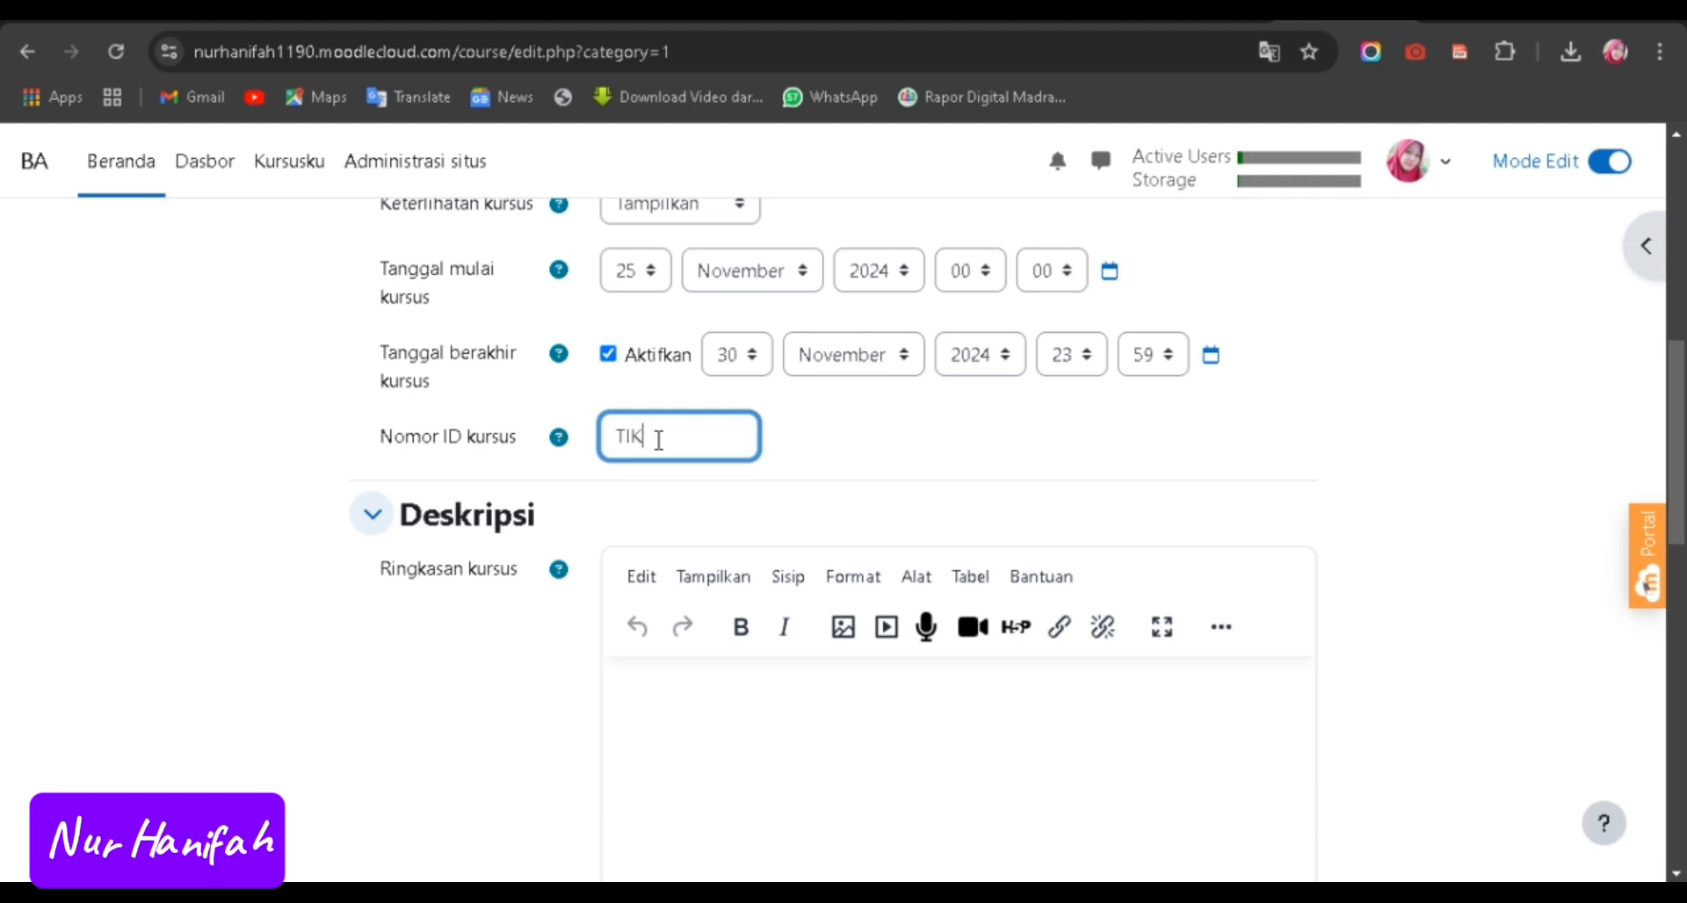
text(3)
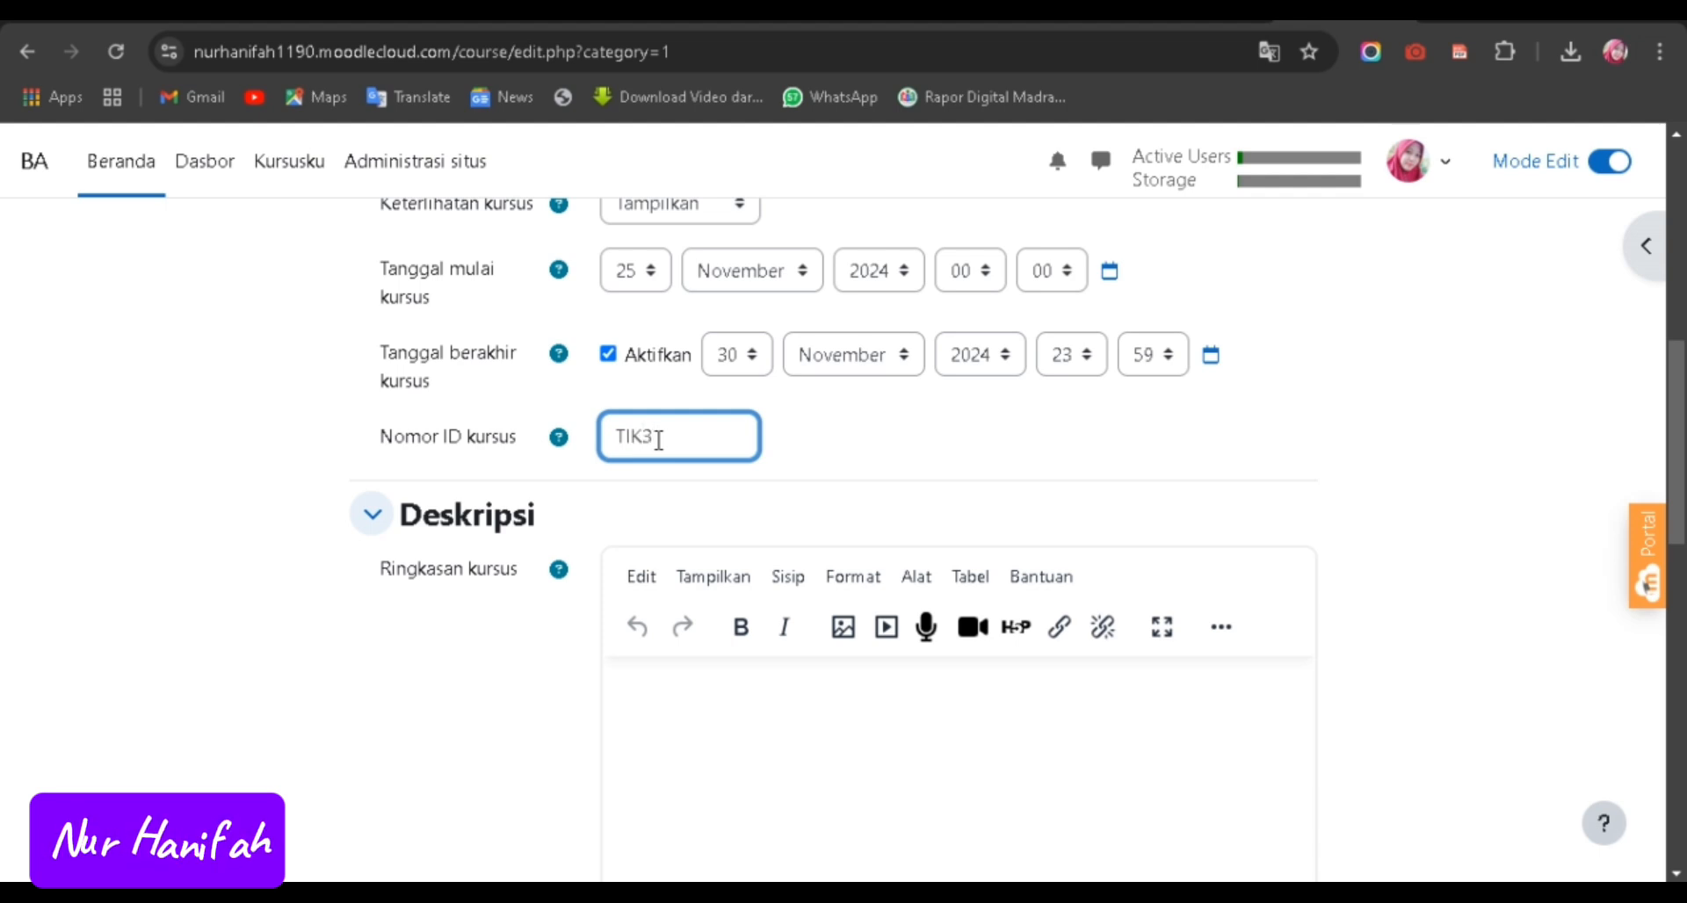
Fill in the course summary with the paragraph beginning "kita telah menjelajahi dunia jaringan komputer dan internet", ending with encryption and Caesar's Cipher.
scroll(909, 404, down, 1)
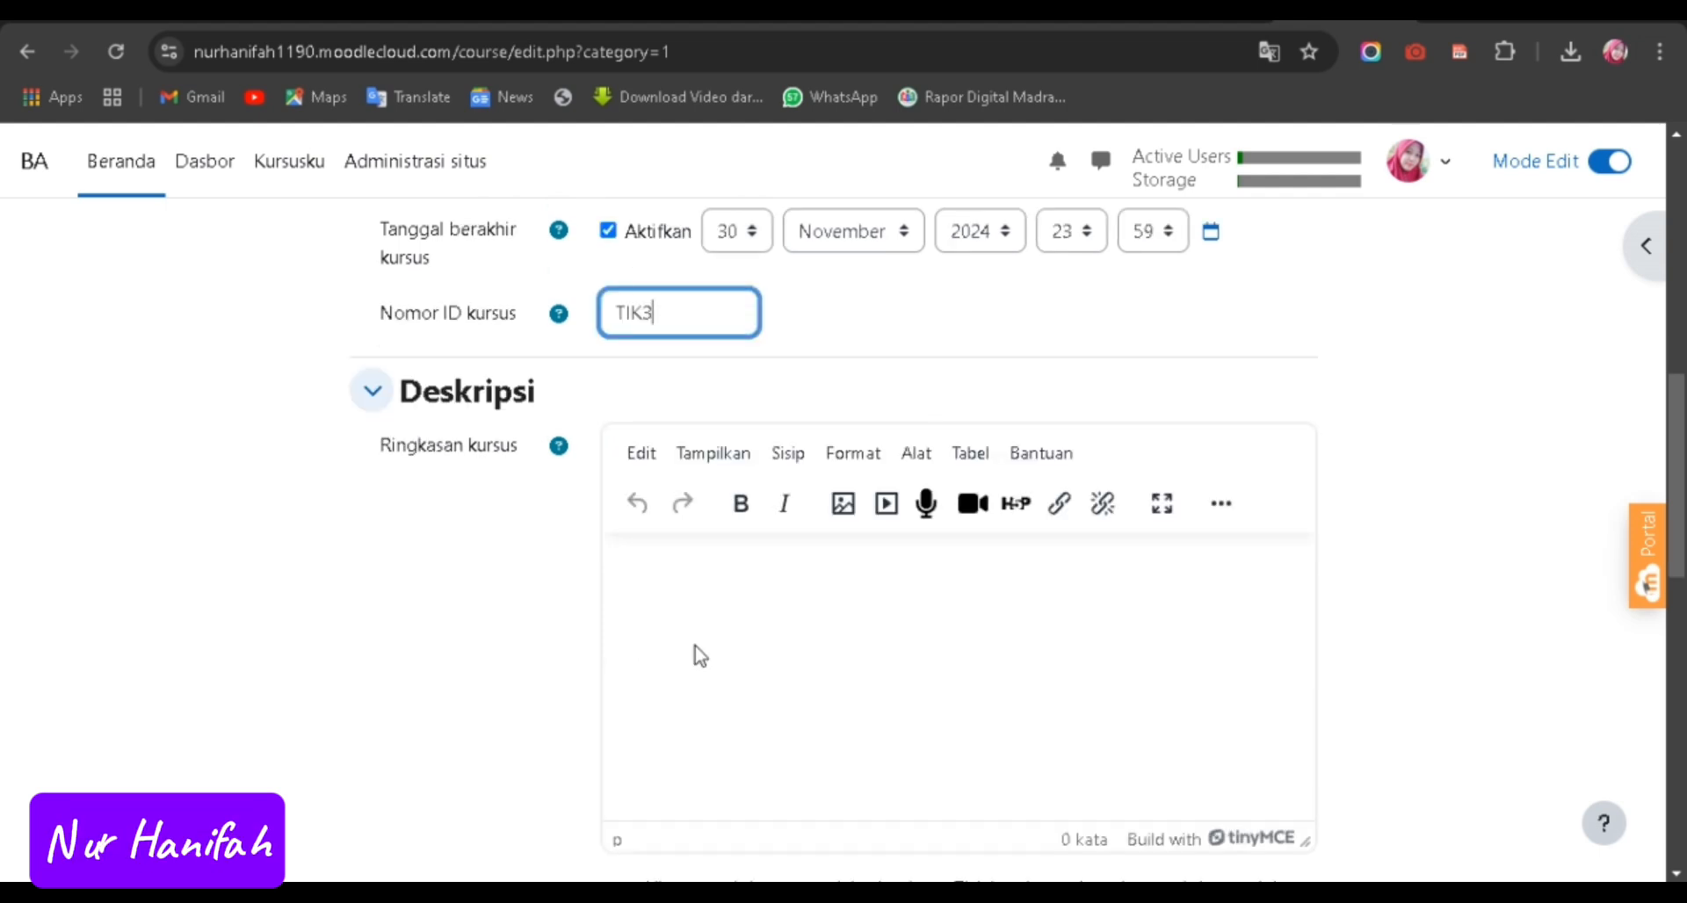
scroll(636, 622, down, 1)
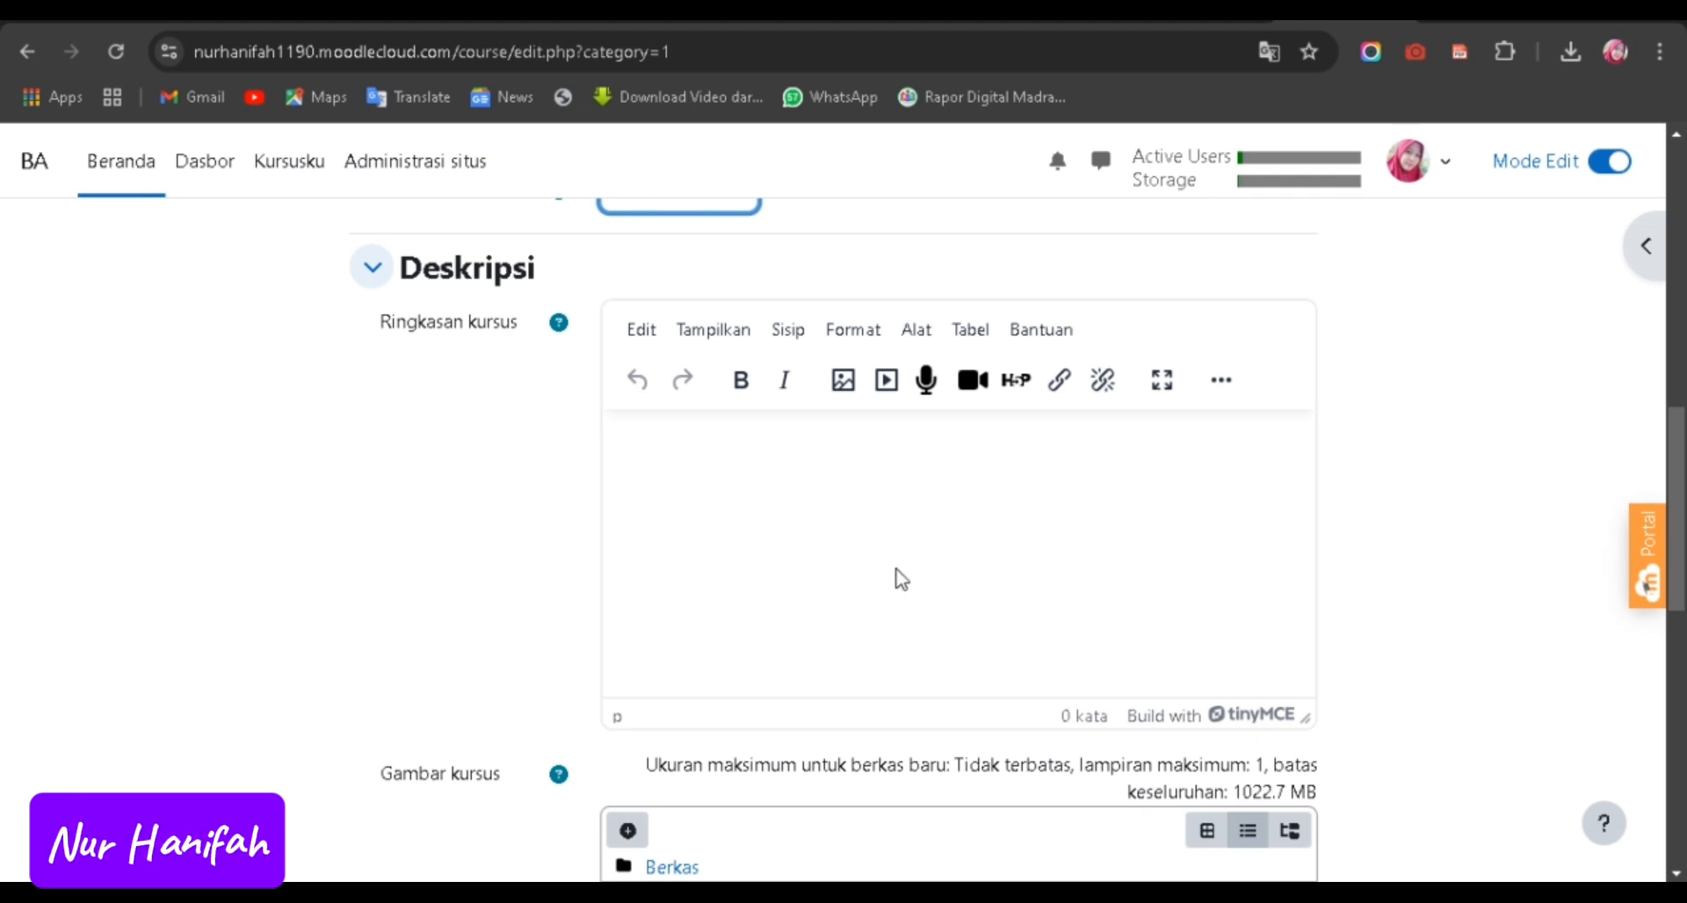
scroll(878, 571, up, 6)
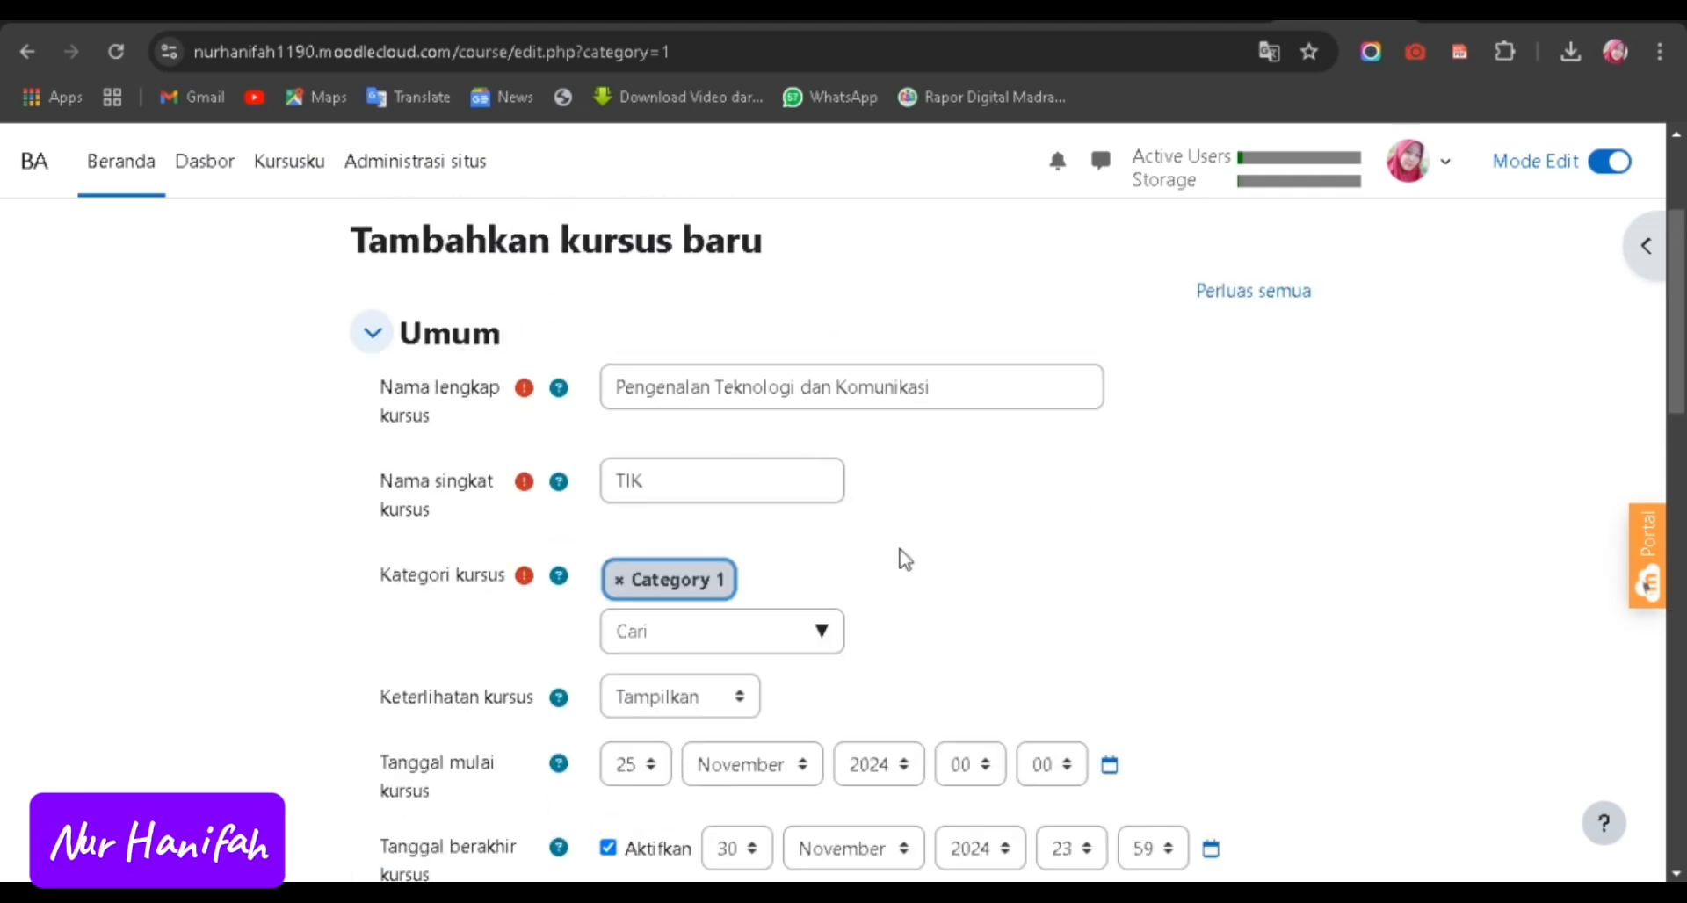
scroll(782, 532, down, 6)
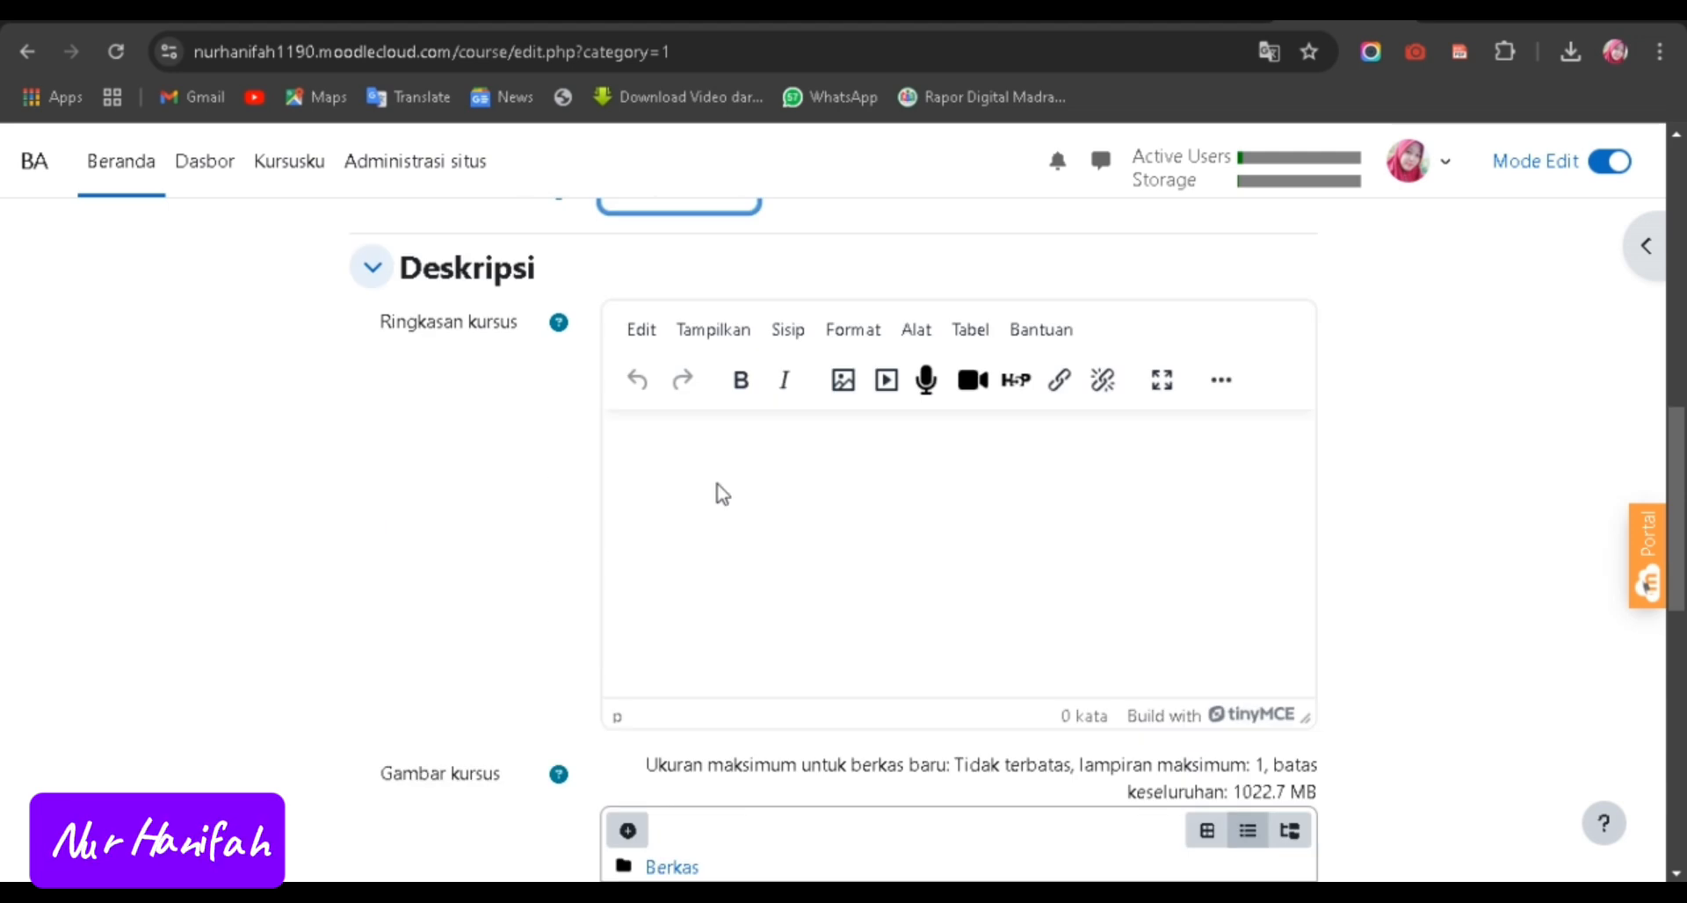
click(715, 502)
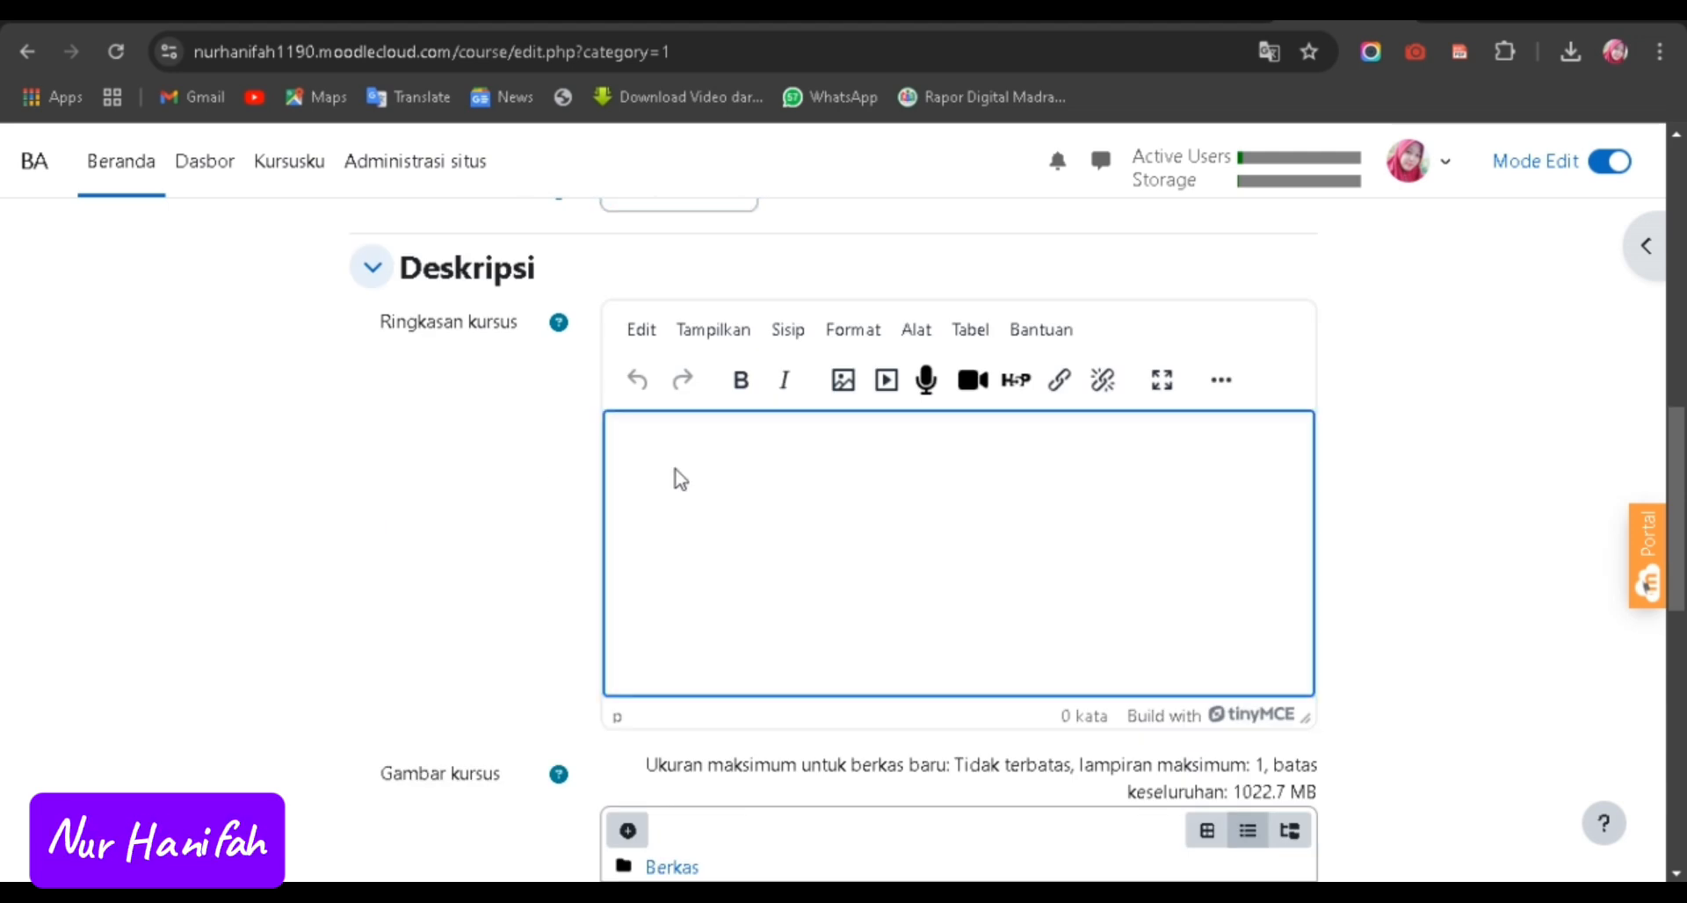
text(kita telah menjelajahi dunia jaringan komputer dan internet. Kita memulai dengan memahami konsep dasar World Wide Web dan fungsinya dalam menyediakan akses mudah ke berbagai informasi dan layanan di internet. Kemudian, kita melihat cara terhubung ke internet melalui Wi-Fi dan tethering. Terakhir, kita membahas pentingnya proteksi data dan file, termasuk cara kerja enkripsi dan contoh sederhana seperti Caesar’s Cipher.)
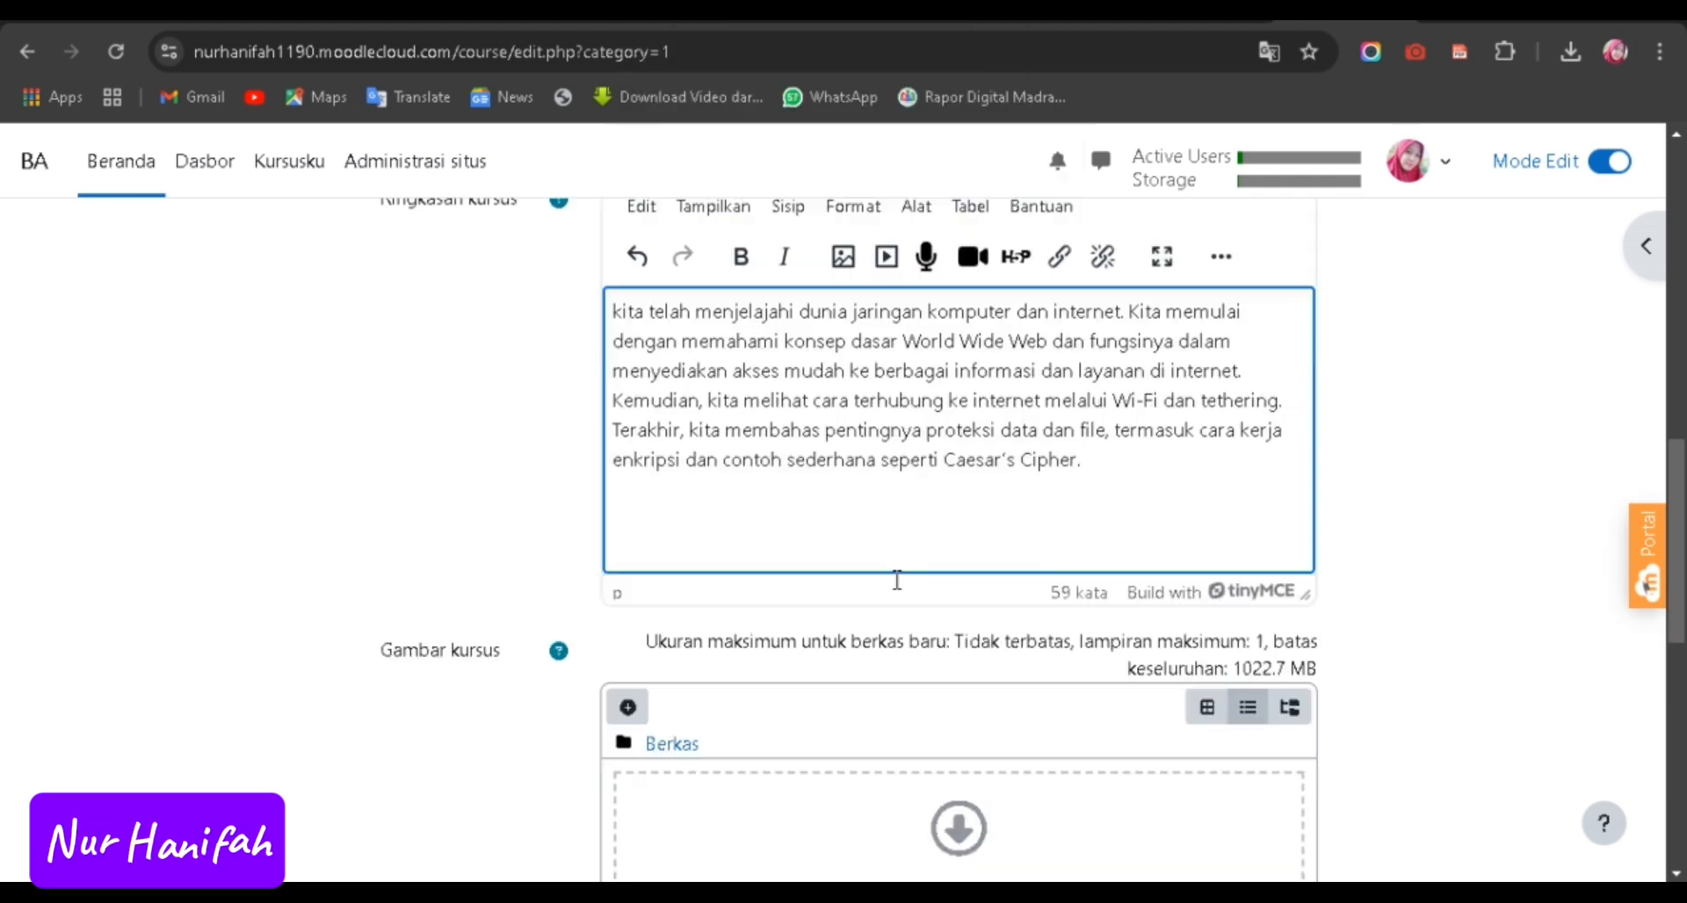
Upload the image file TIK.png as the course image (Gambar kursus).
scroll(897, 580, down, 3)
scroll(896, 571, down, 3)
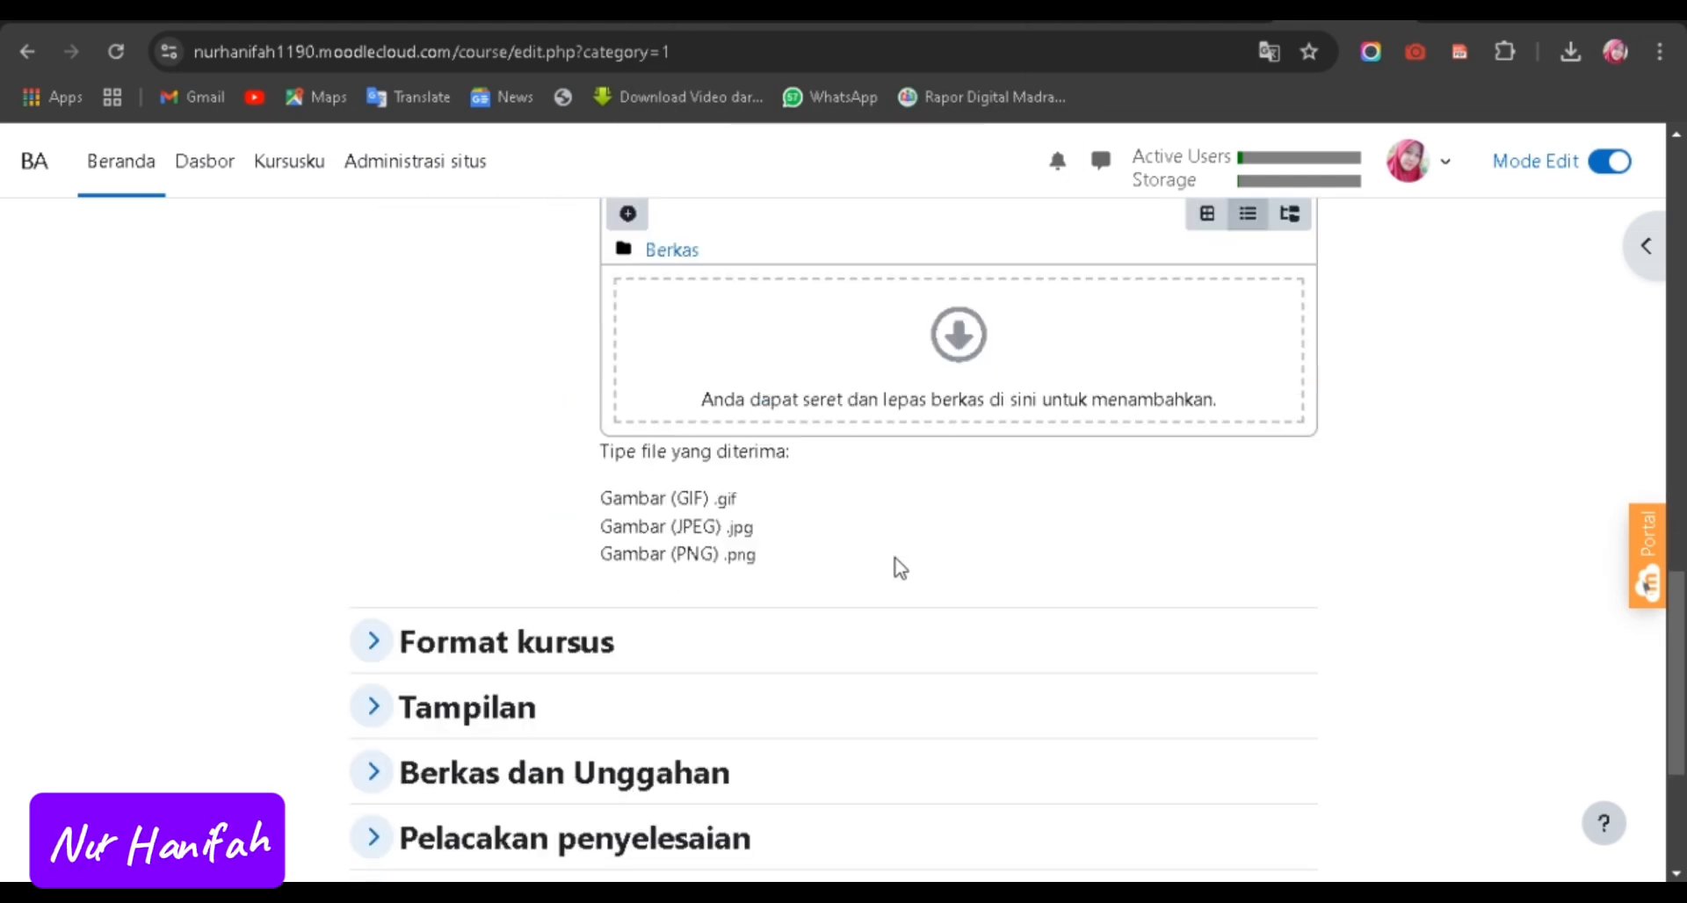
scroll(990, 351, up, 1)
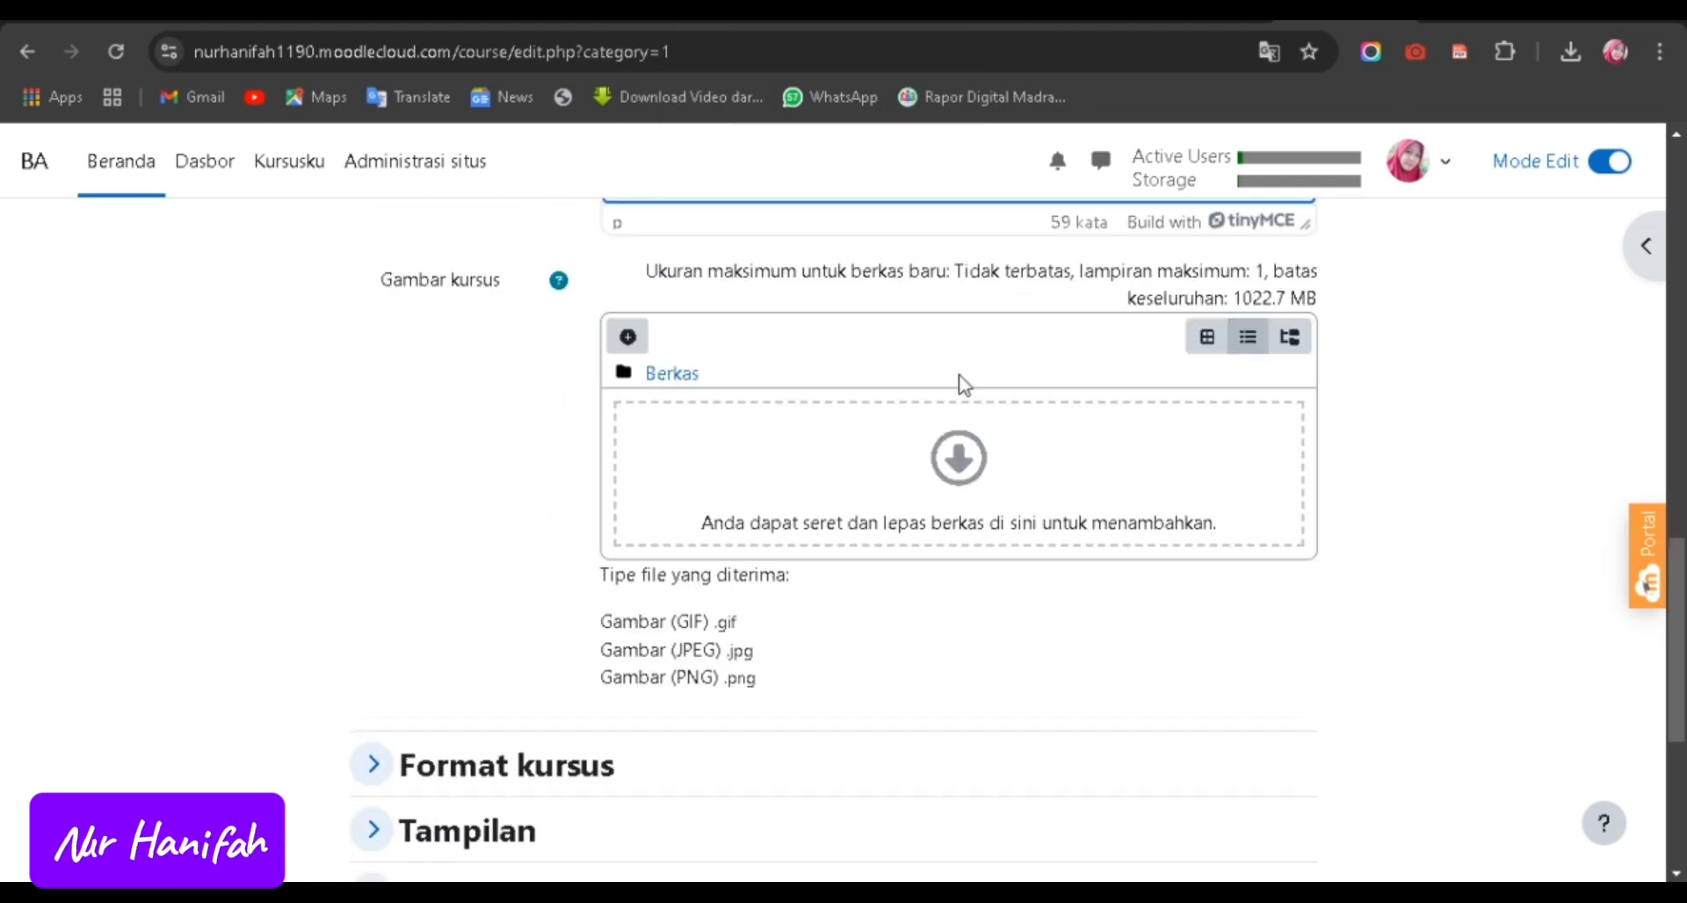
click(958, 478)
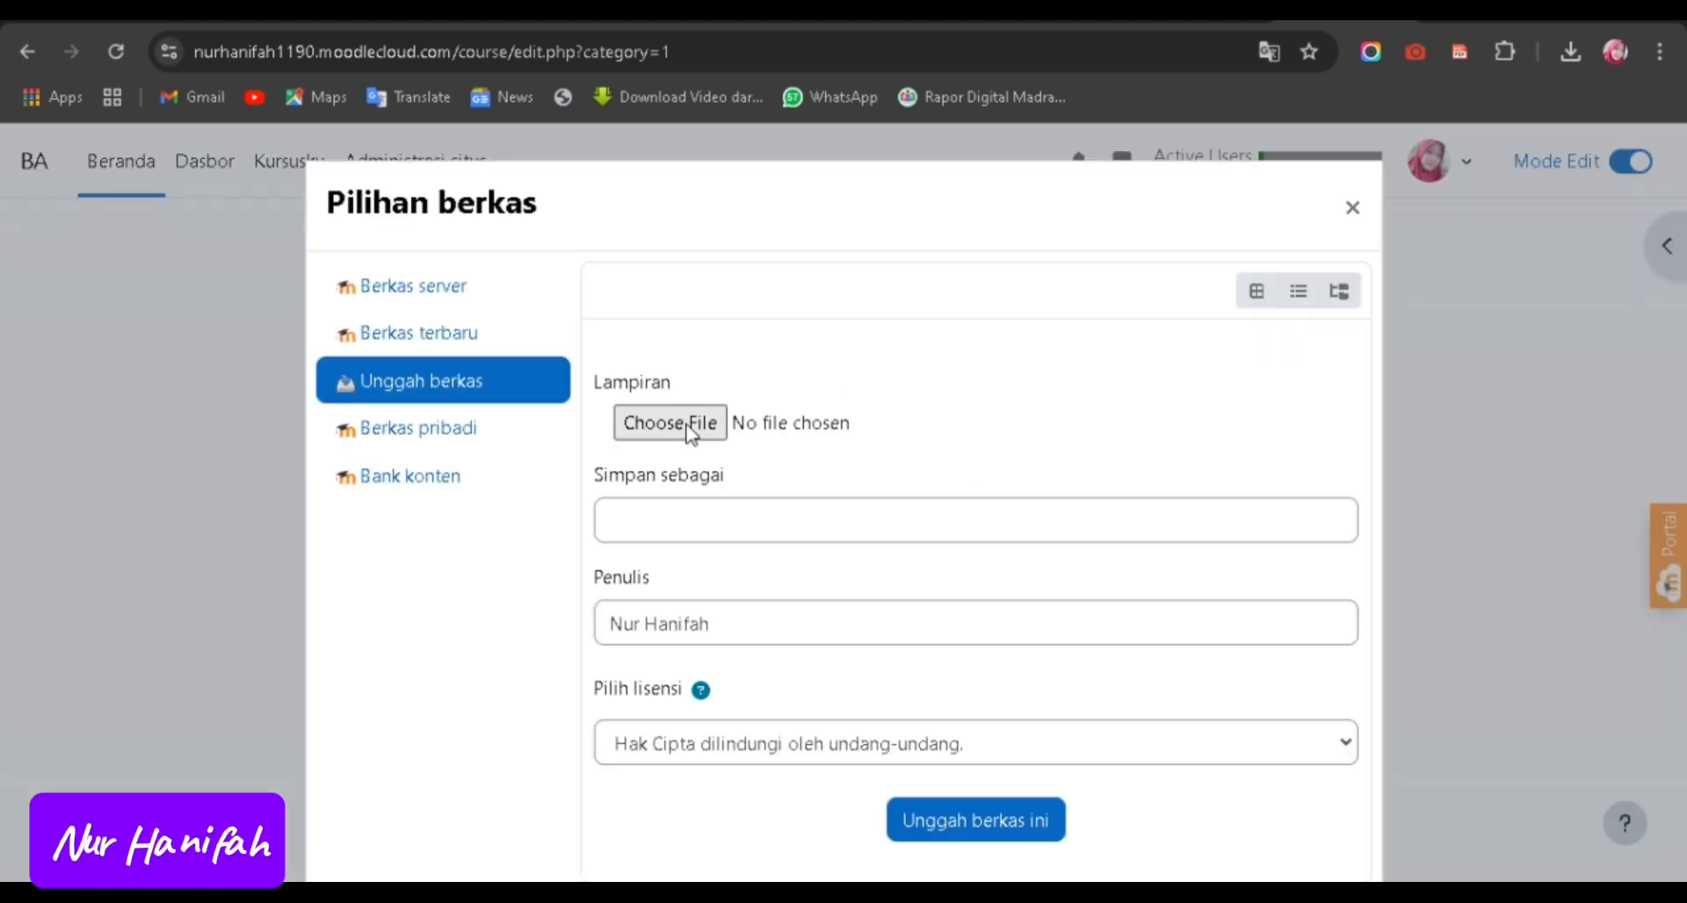
click(688, 426)
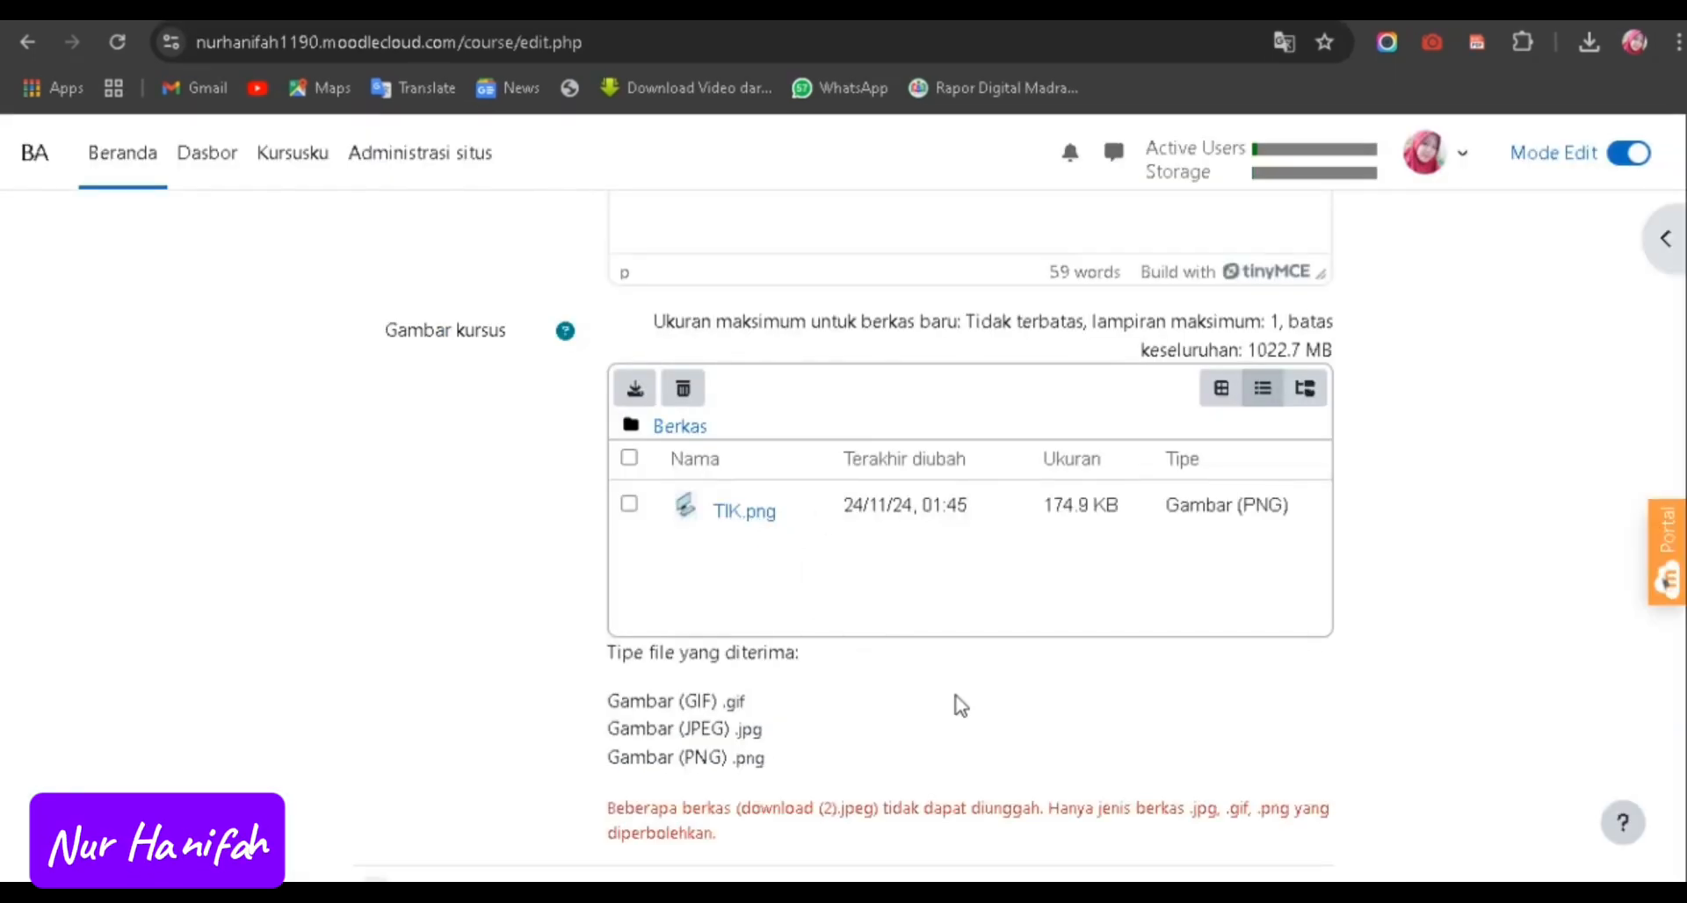
Choose Format Mingguan as the course format and set hidden sections to "Bagian tersembunyi ditampilkan sebagai tidak tersedia".
scroll(960, 705, down, 5)
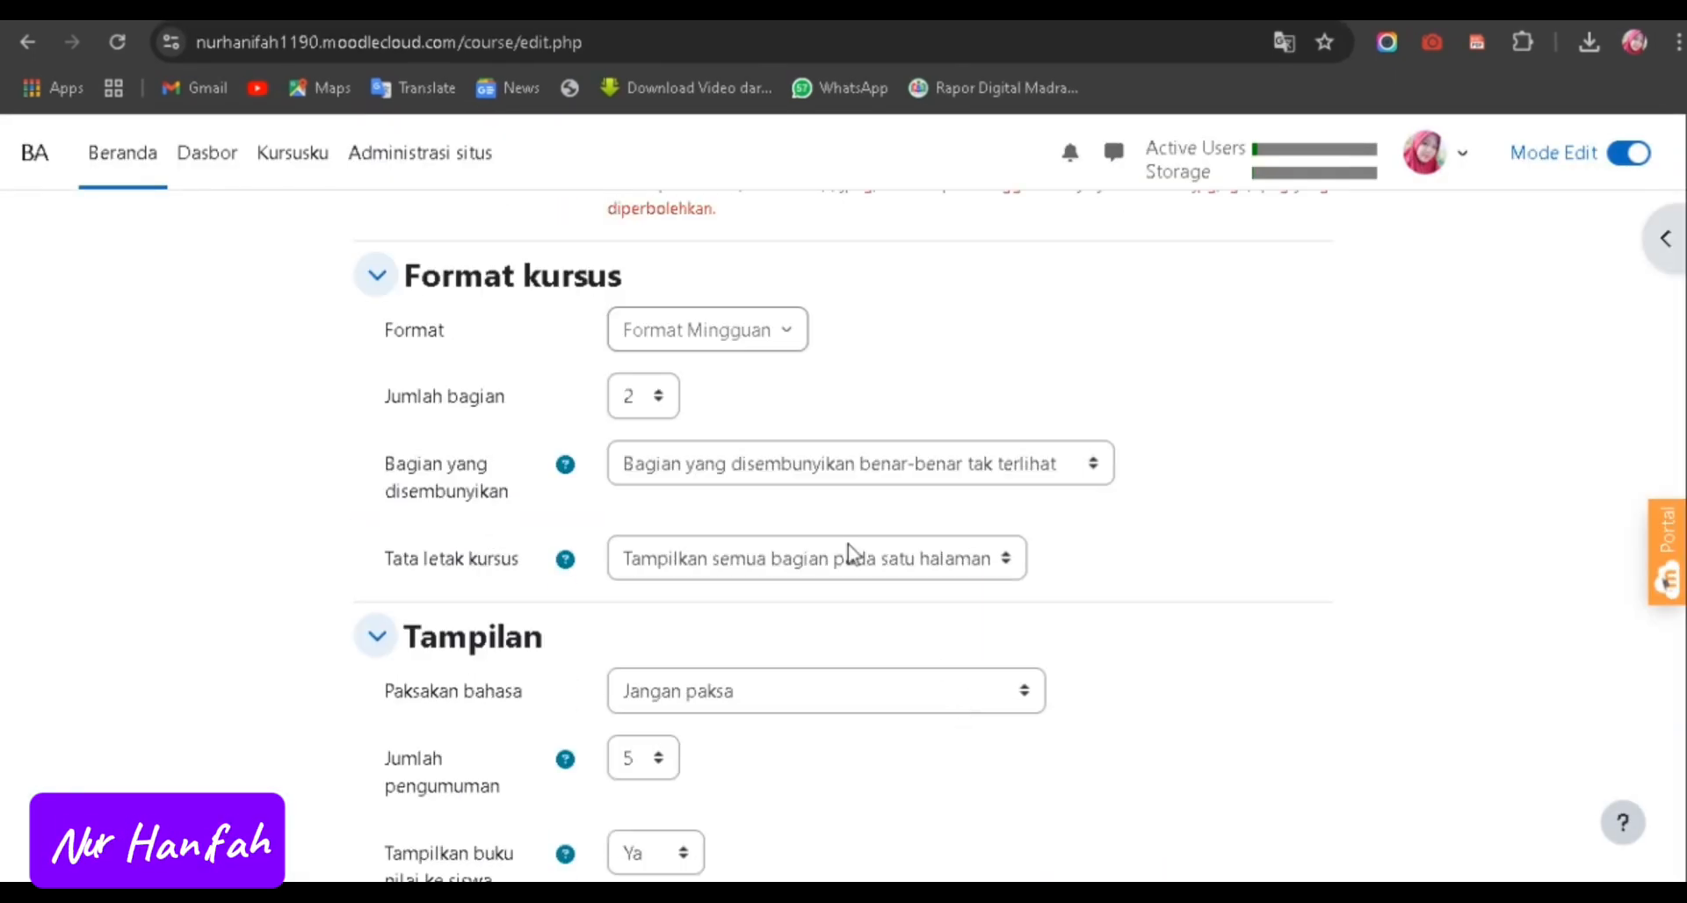
click(784, 341)
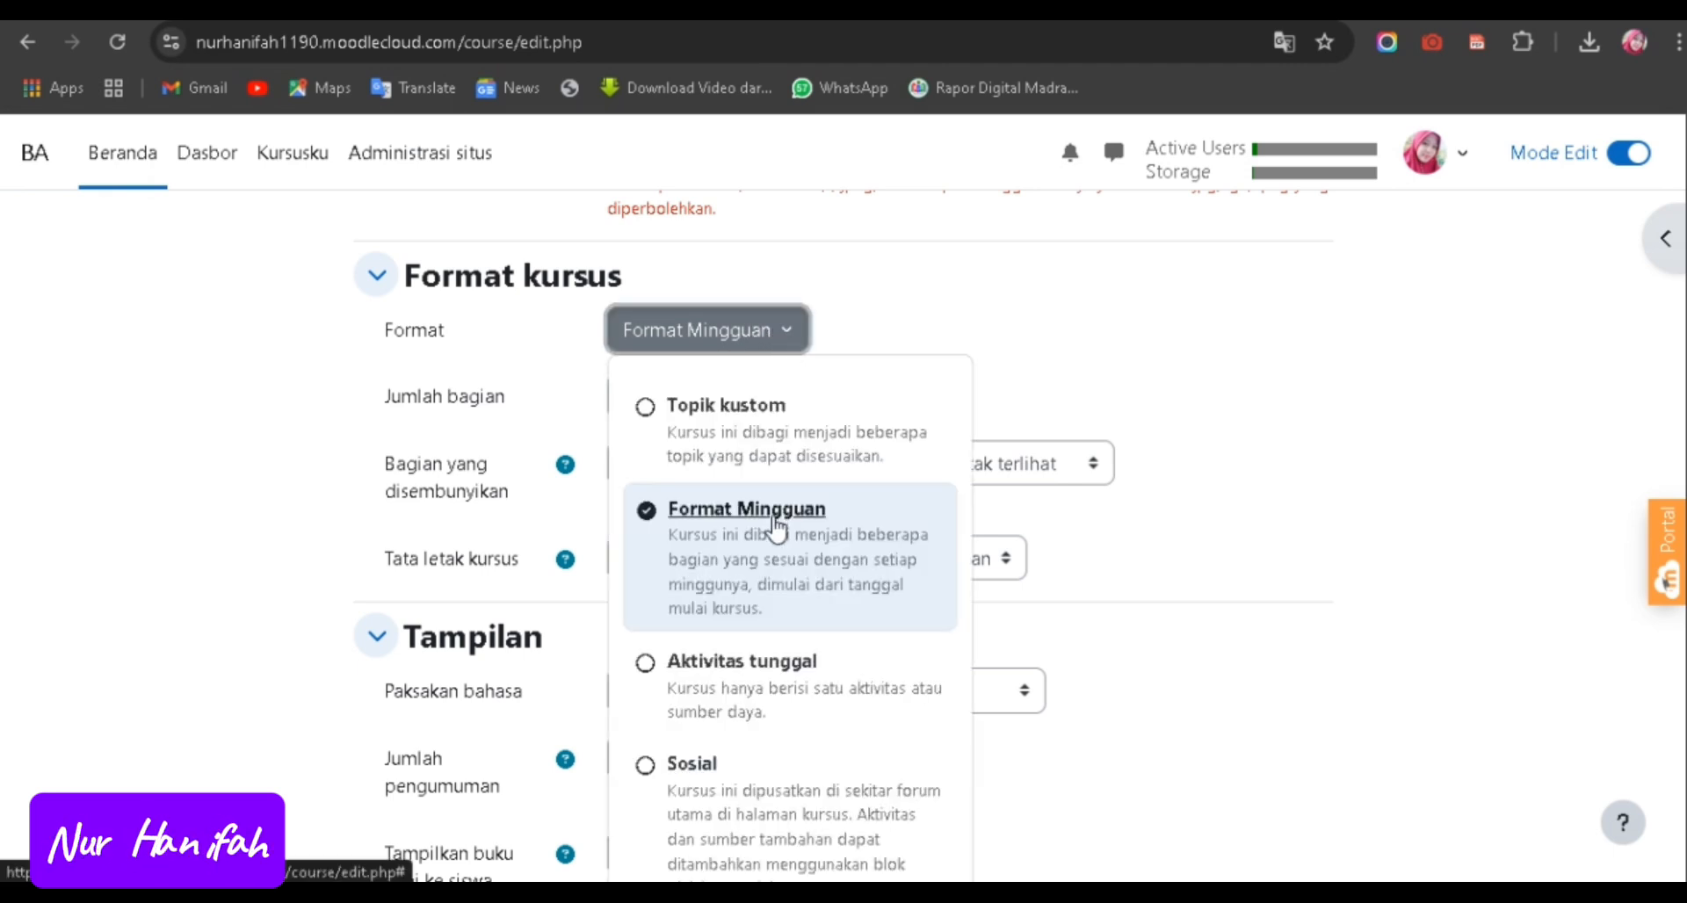
click(677, 537)
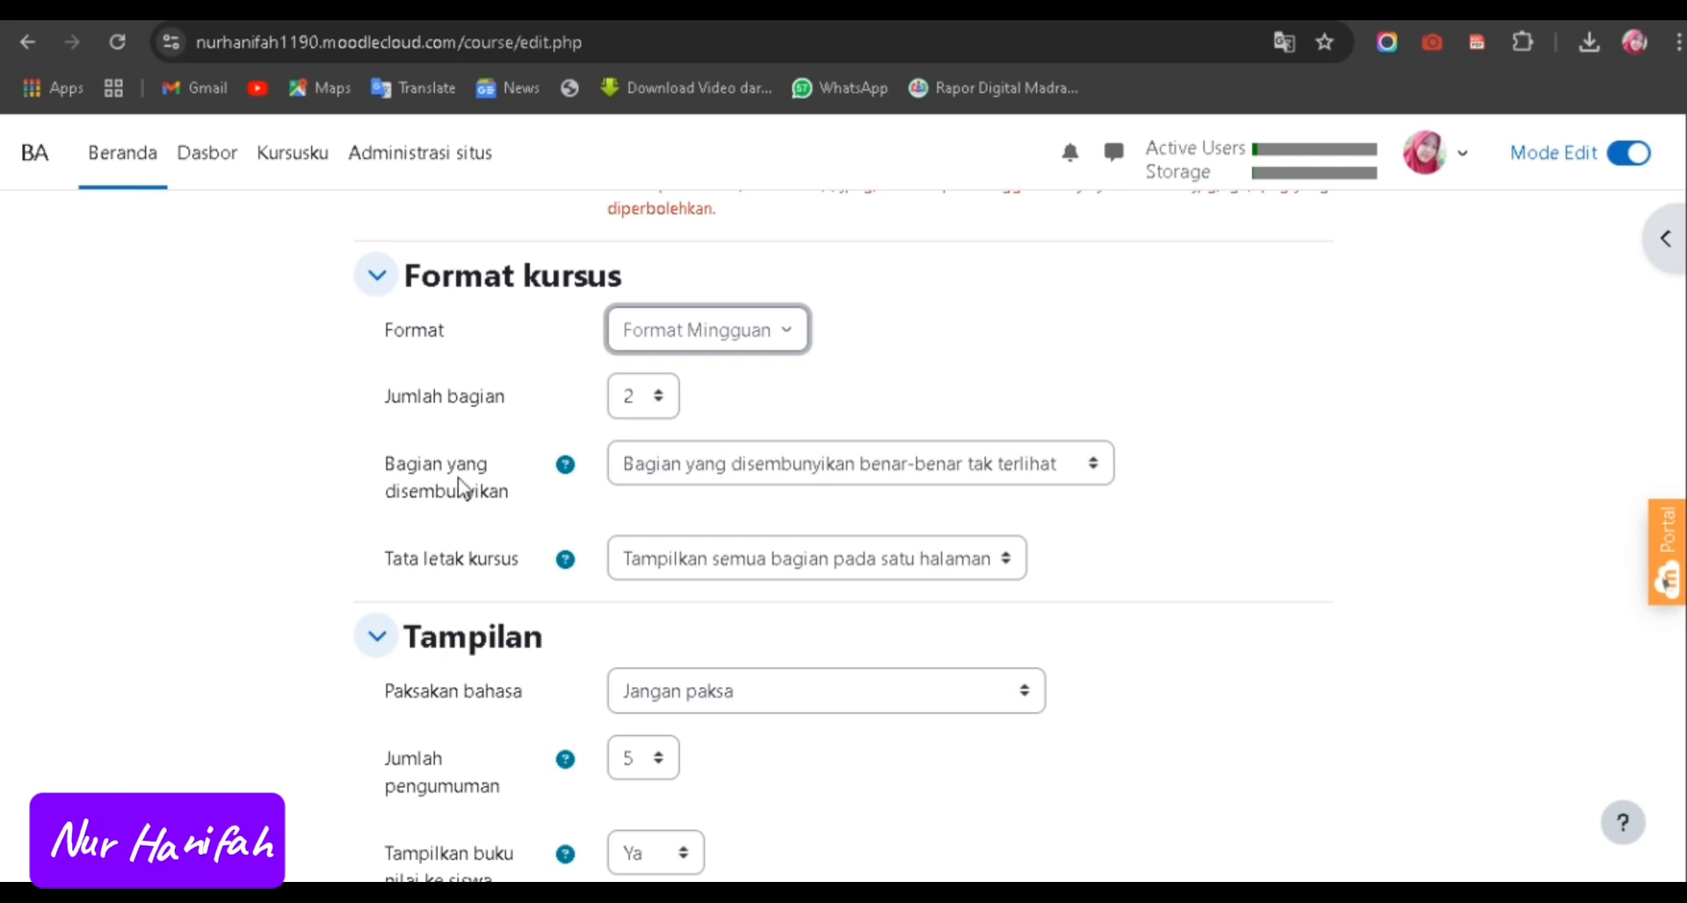
click(1096, 466)
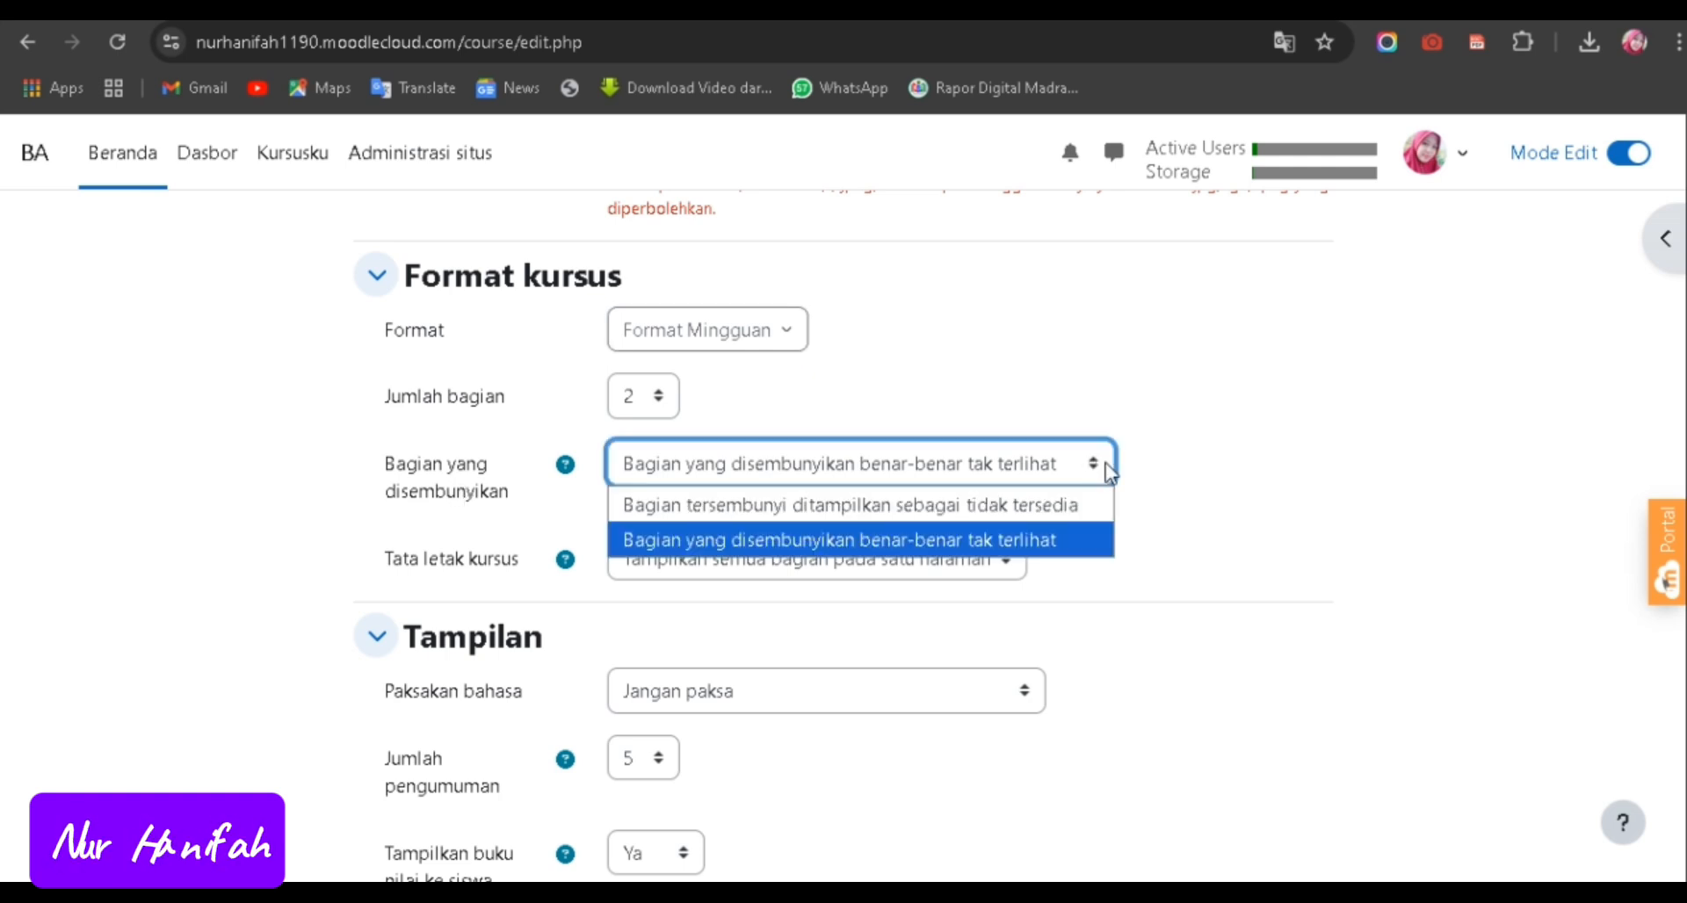
click(1069, 515)
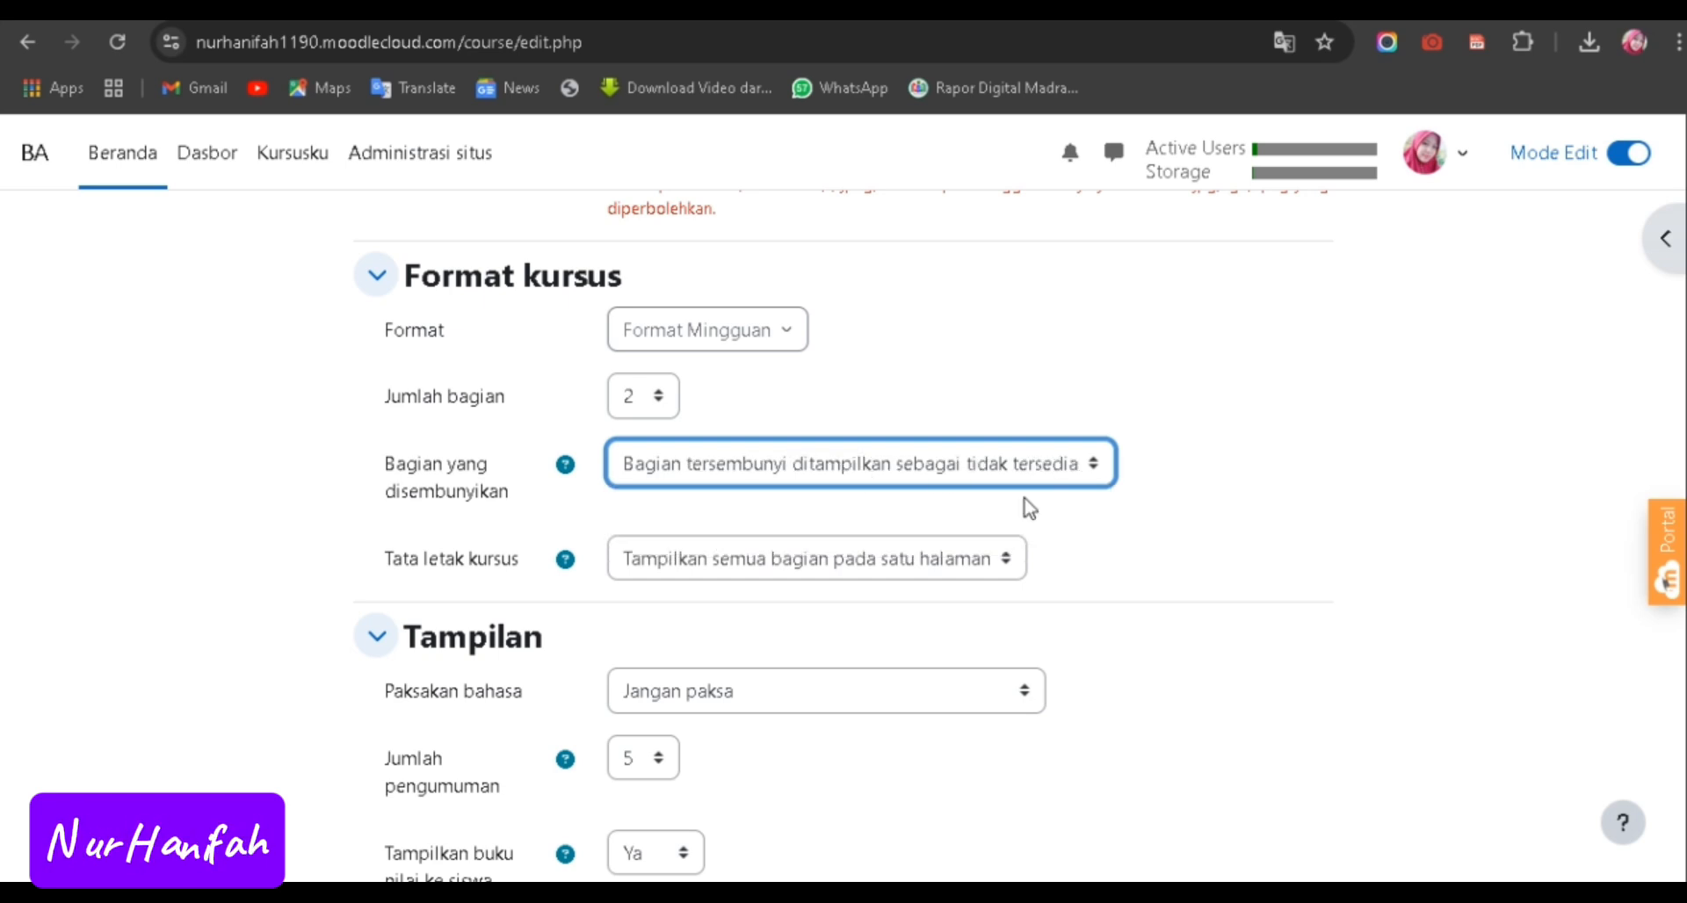
scroll(684, 645, down, 1)
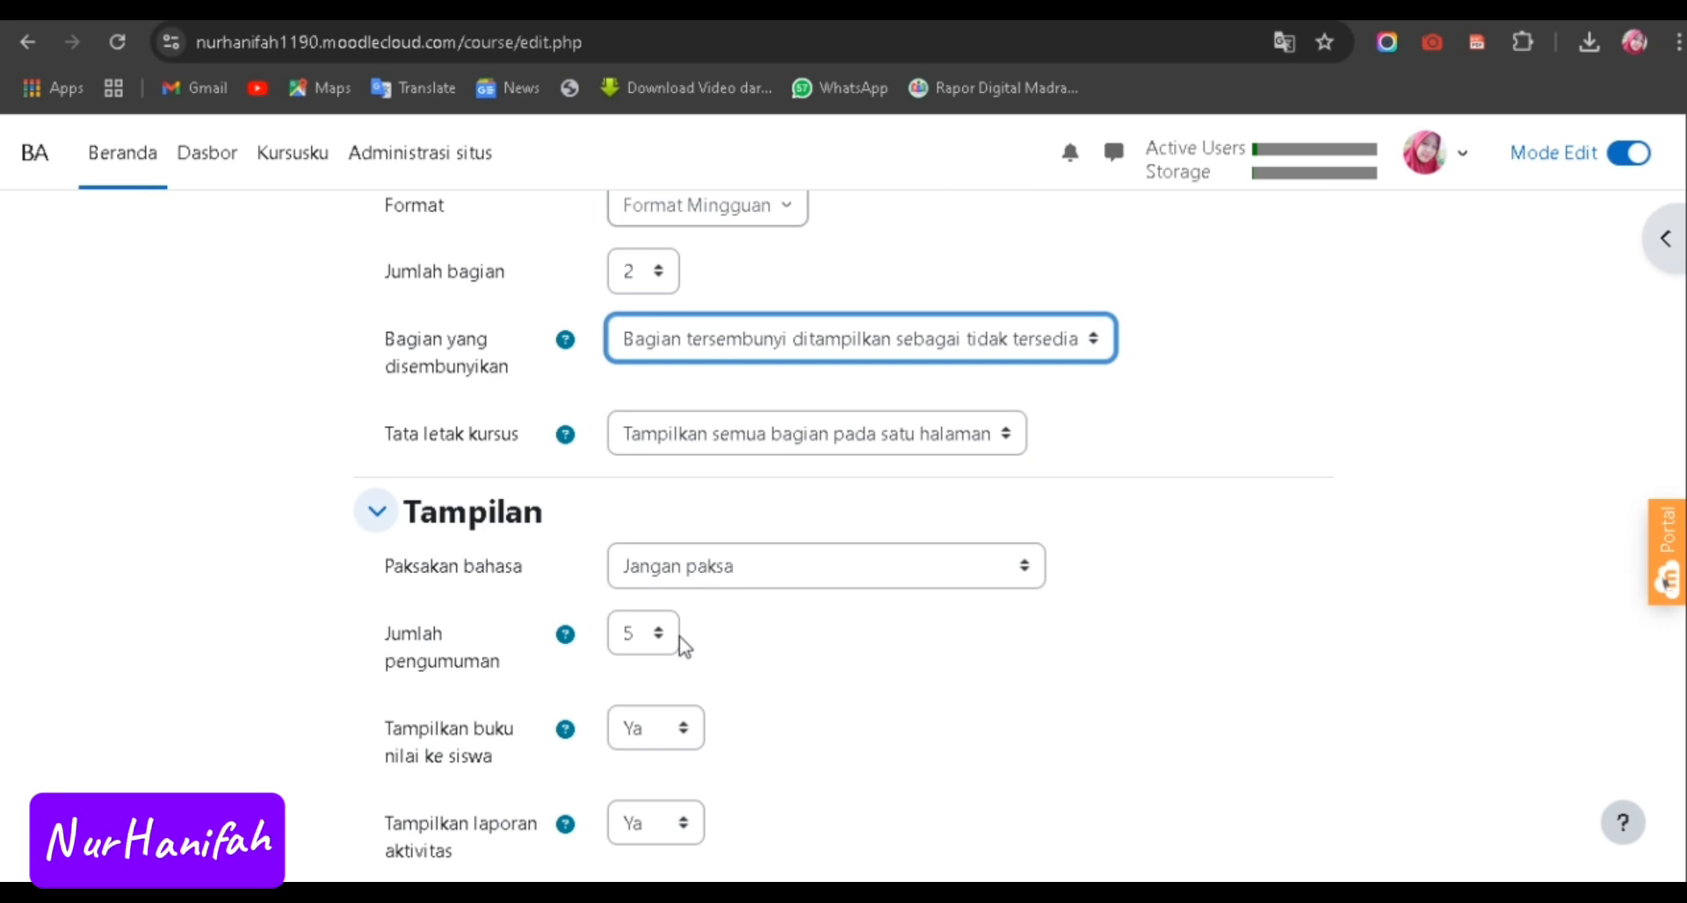
key(Tab)
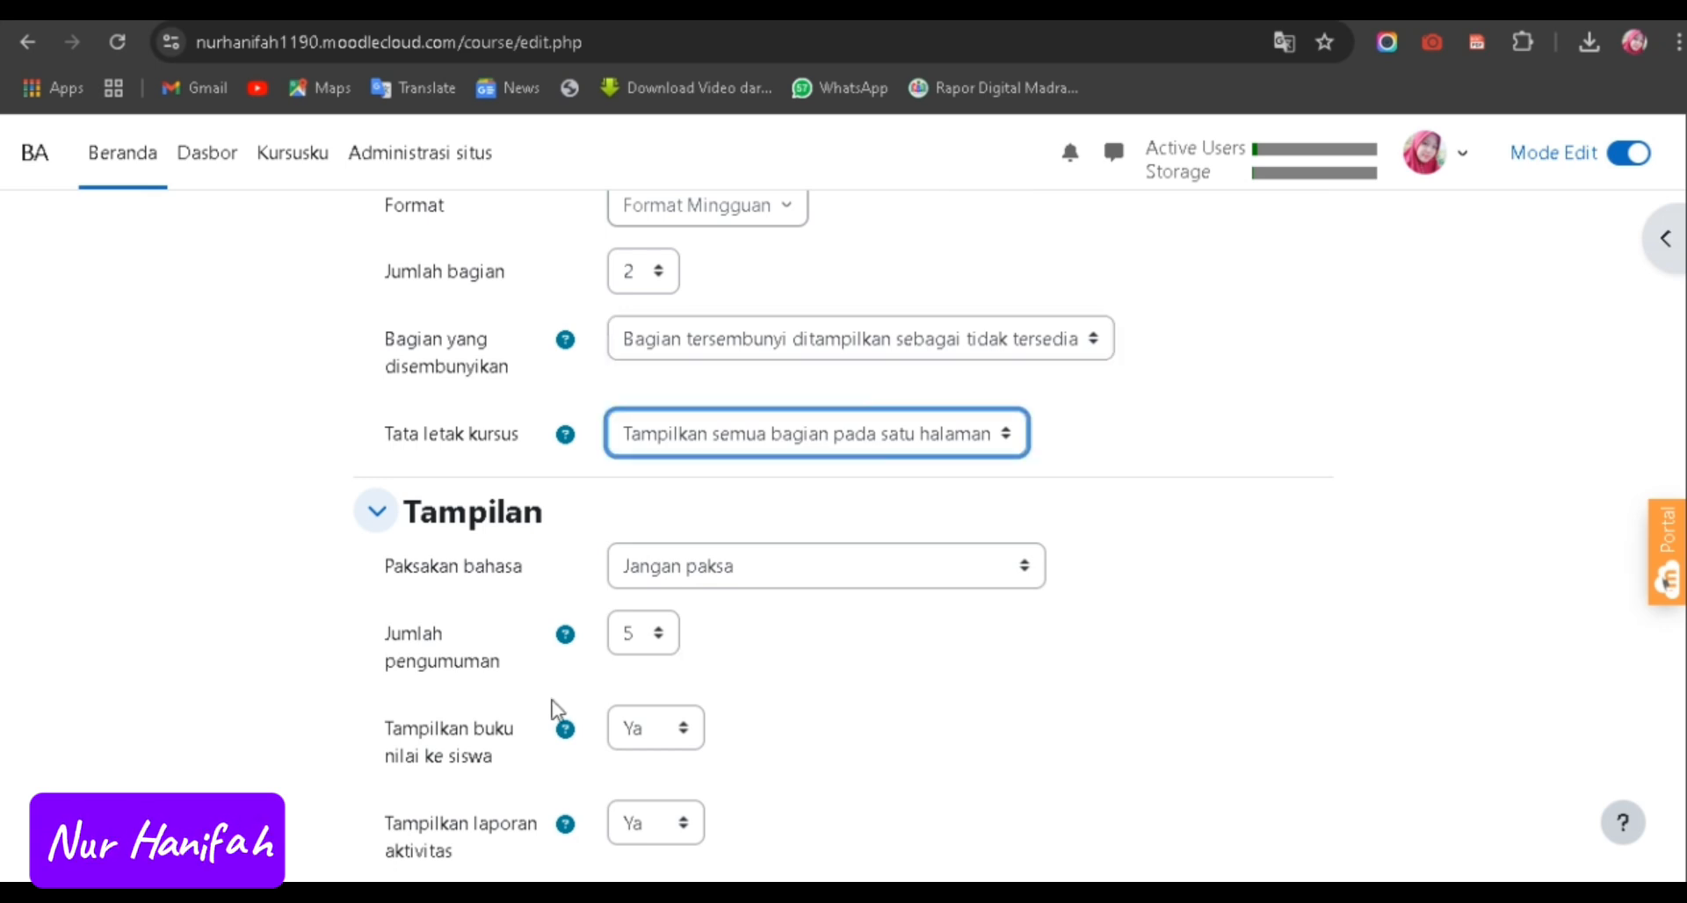
scroll(624, 688, down, 1)
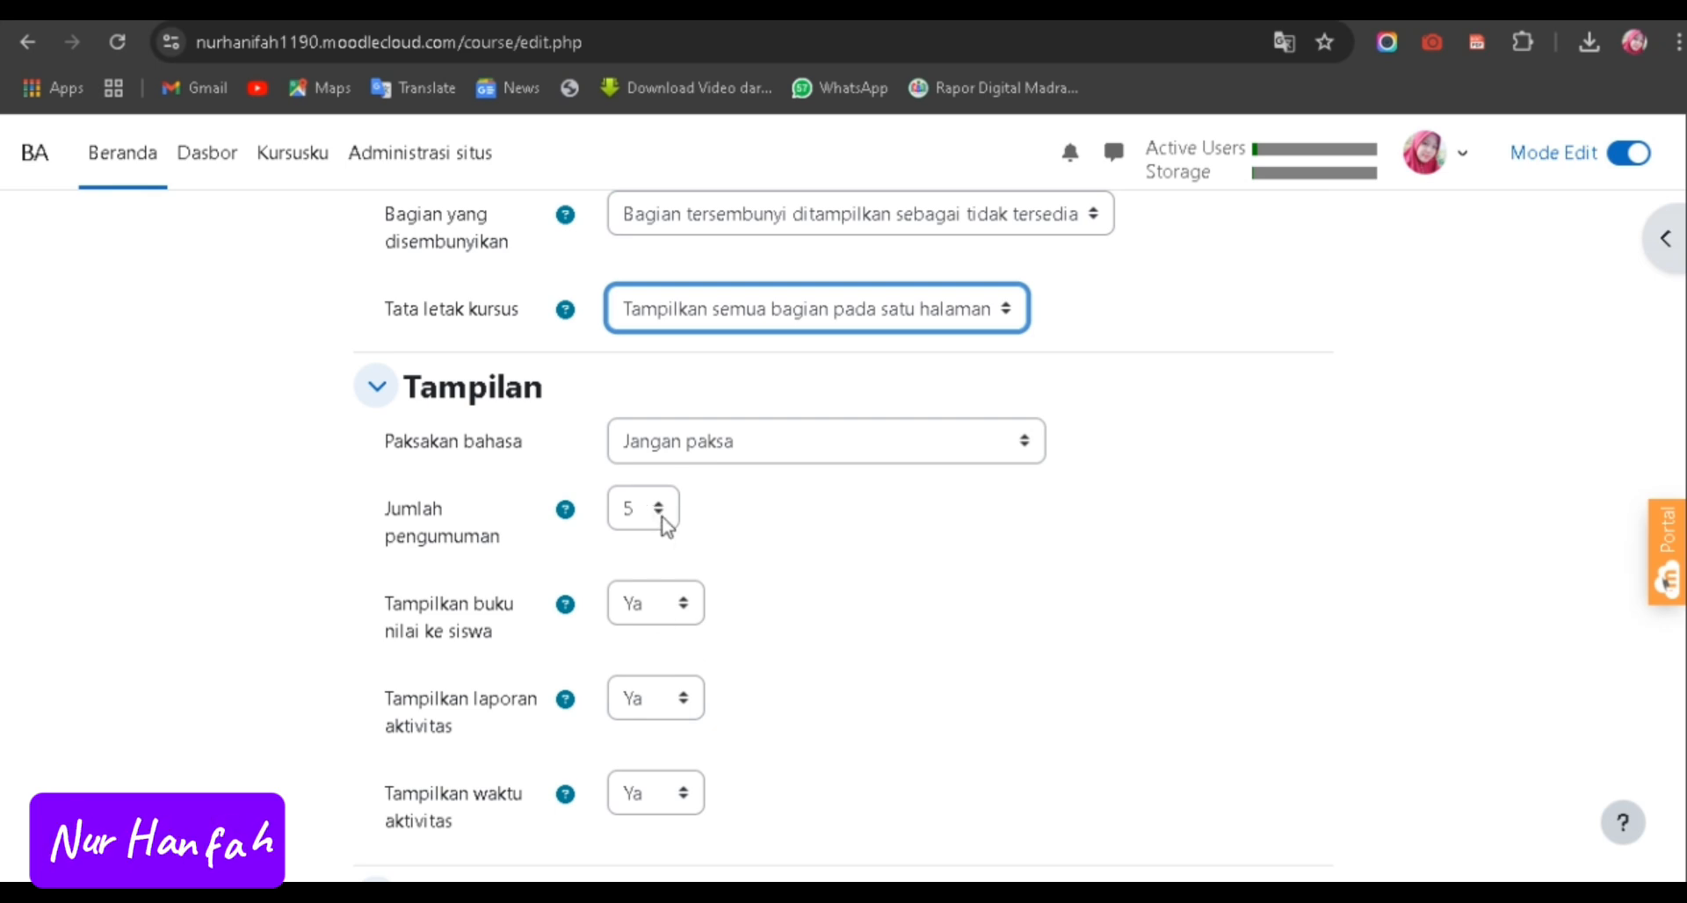
Keep the maximum upload size at 100 MB, save the new course and return to the course list.
scroll(750, 493, down, 2)
scroll(751, 492, down, 2)
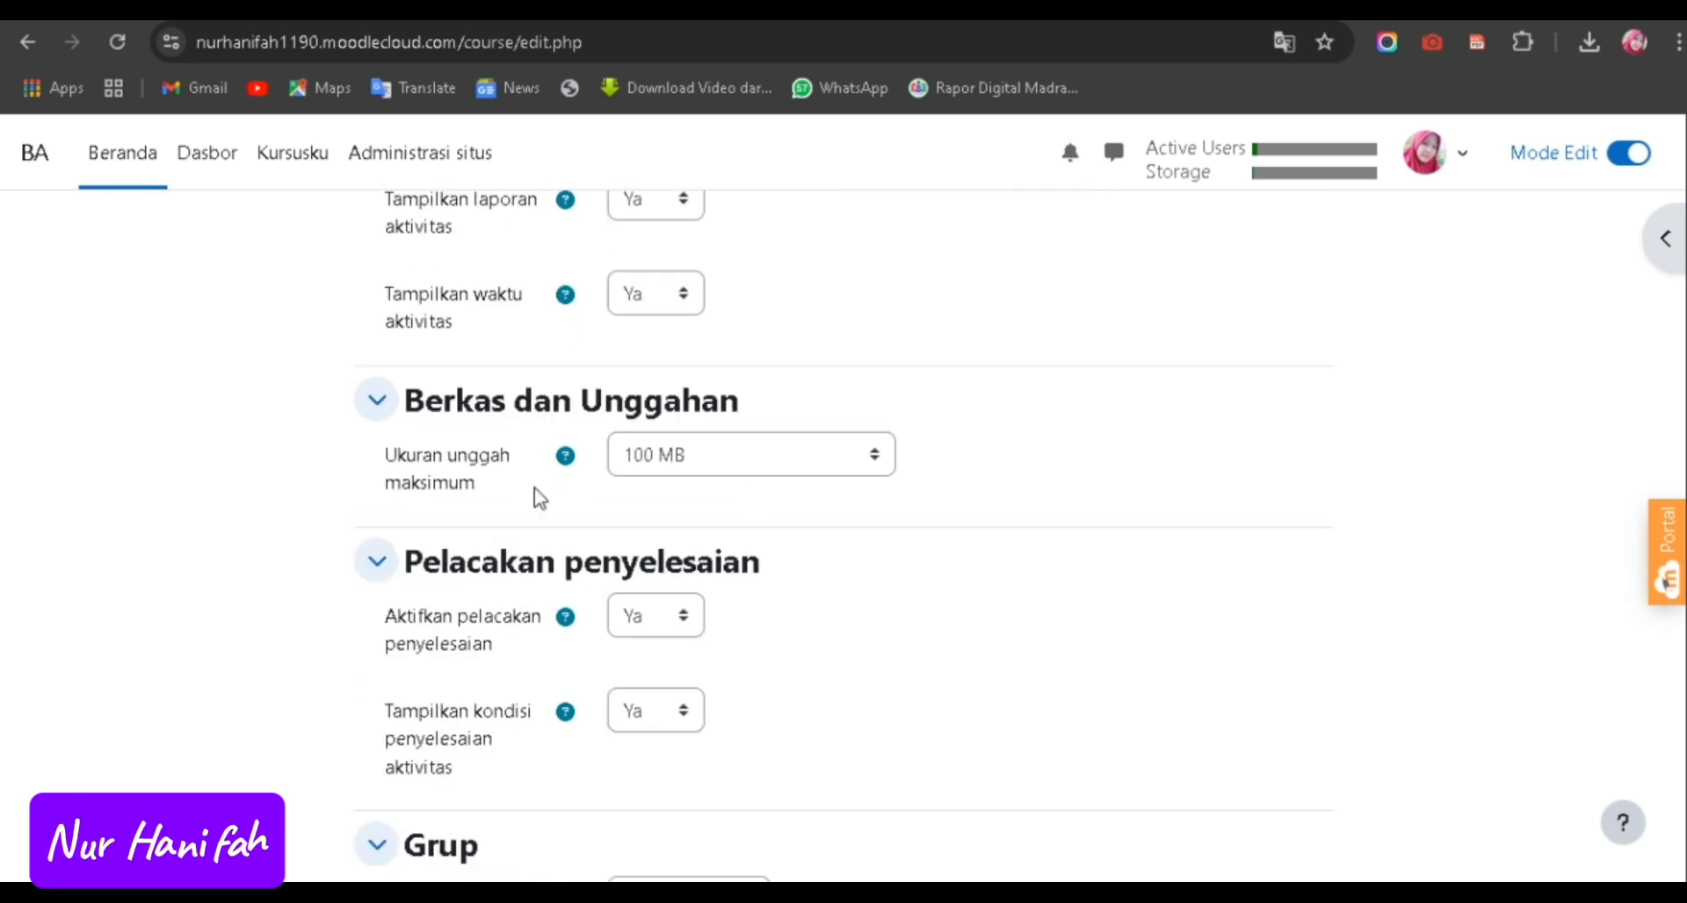
click(879, 457)
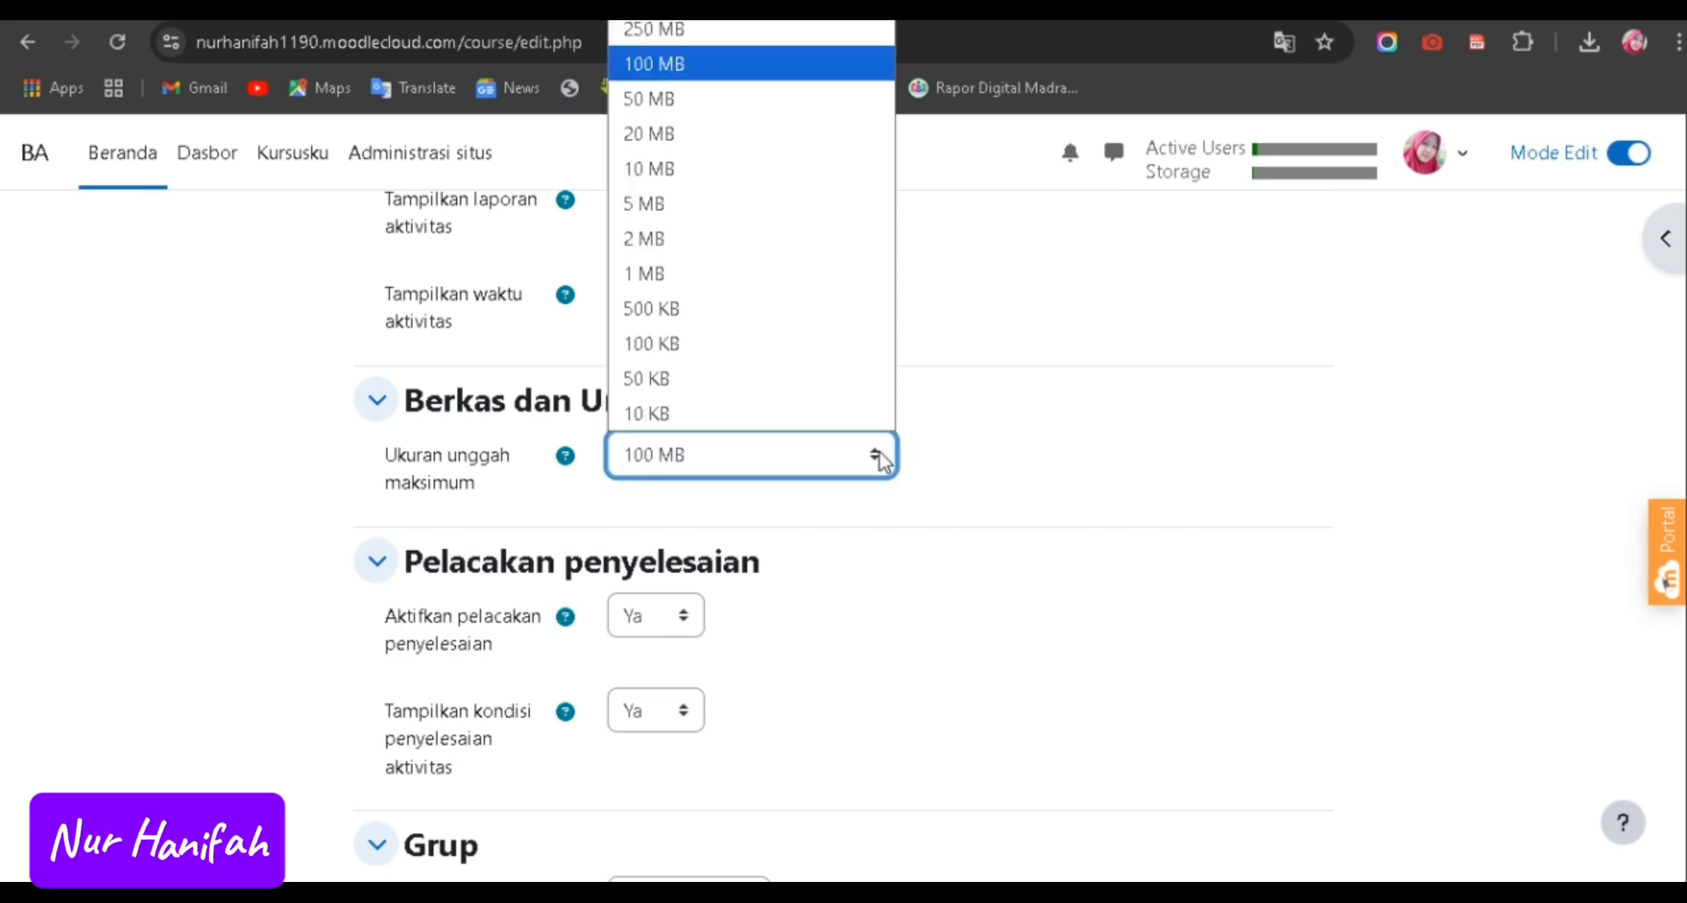
click(756, 458)
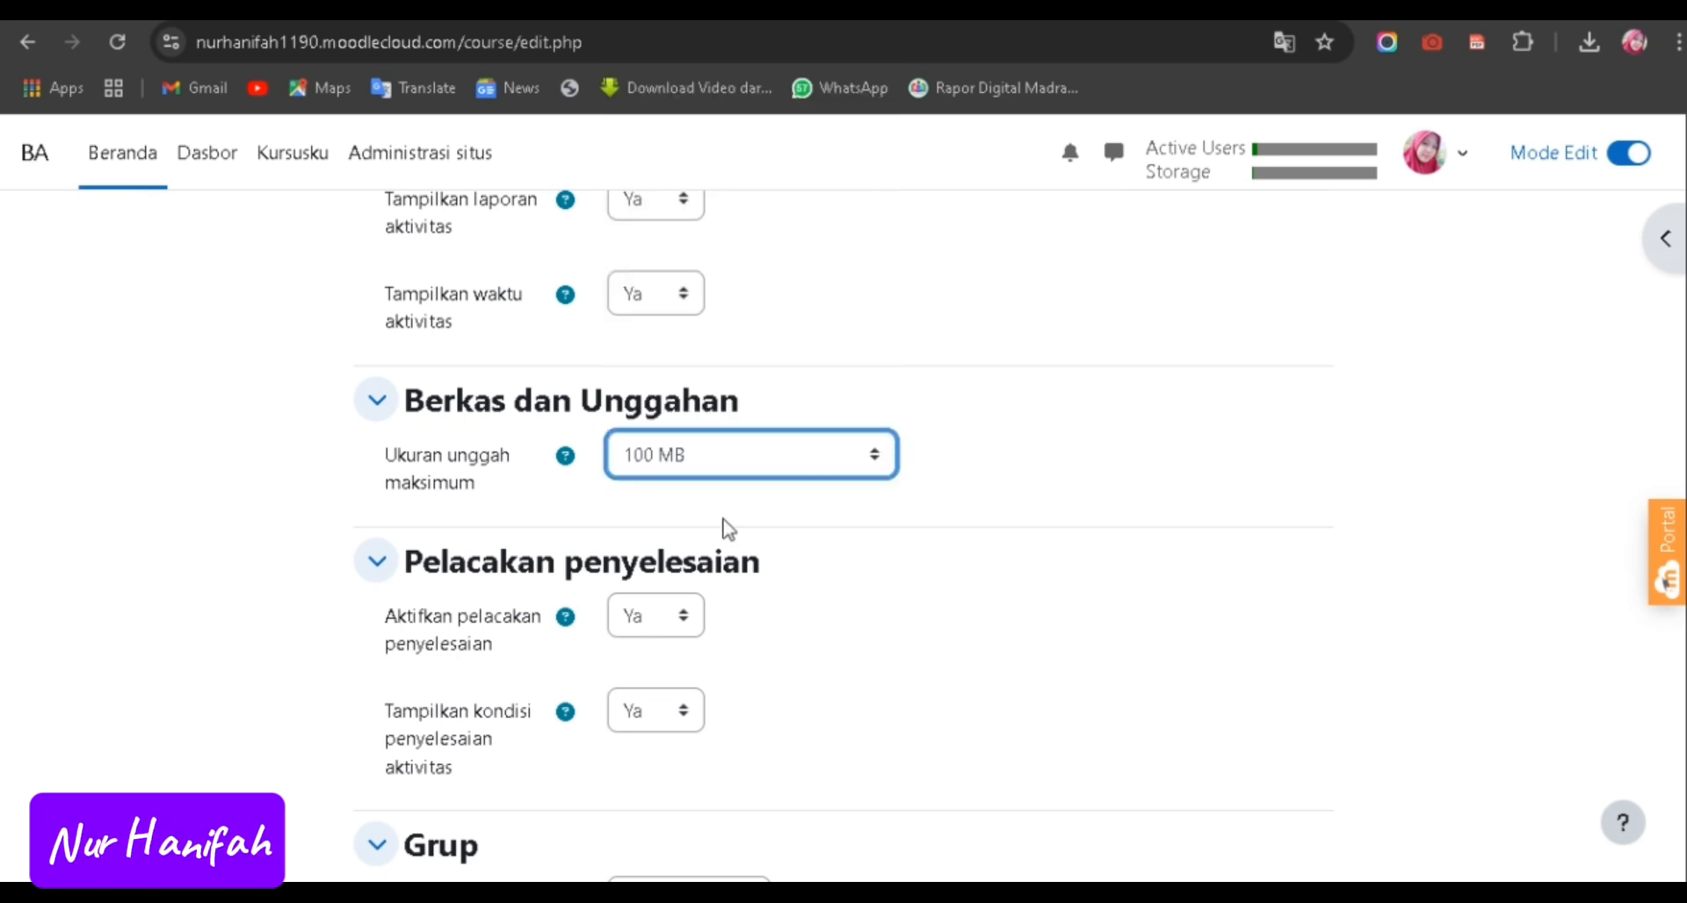
scroll(799, 489, down, 1)
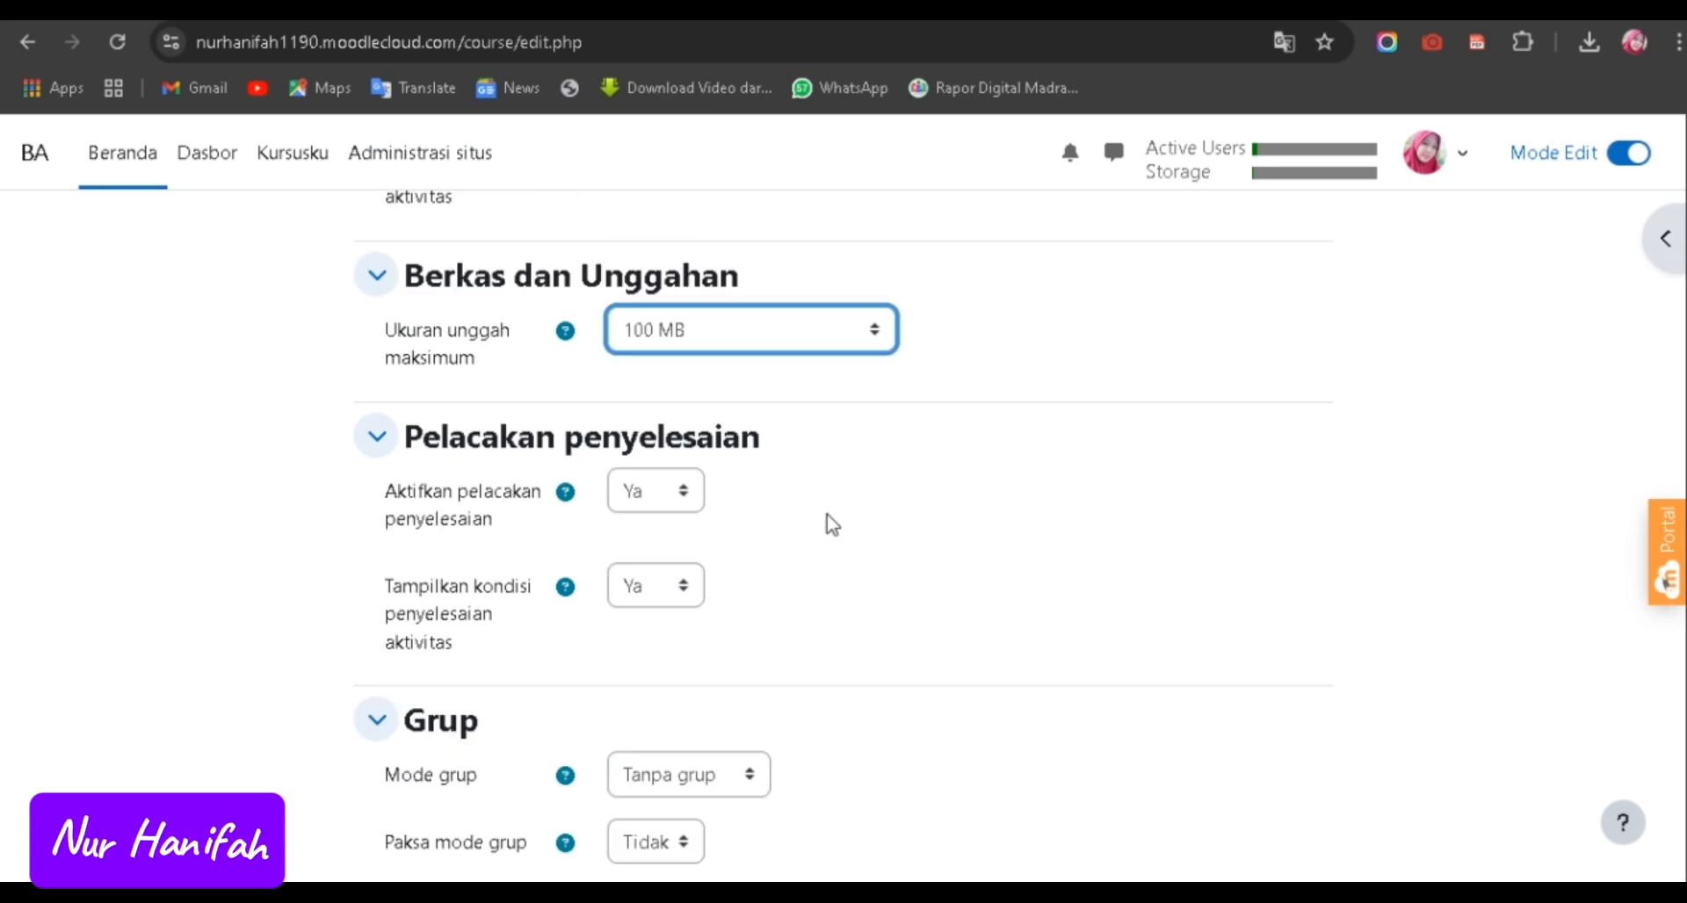
scroll(564, 581, down, 1)
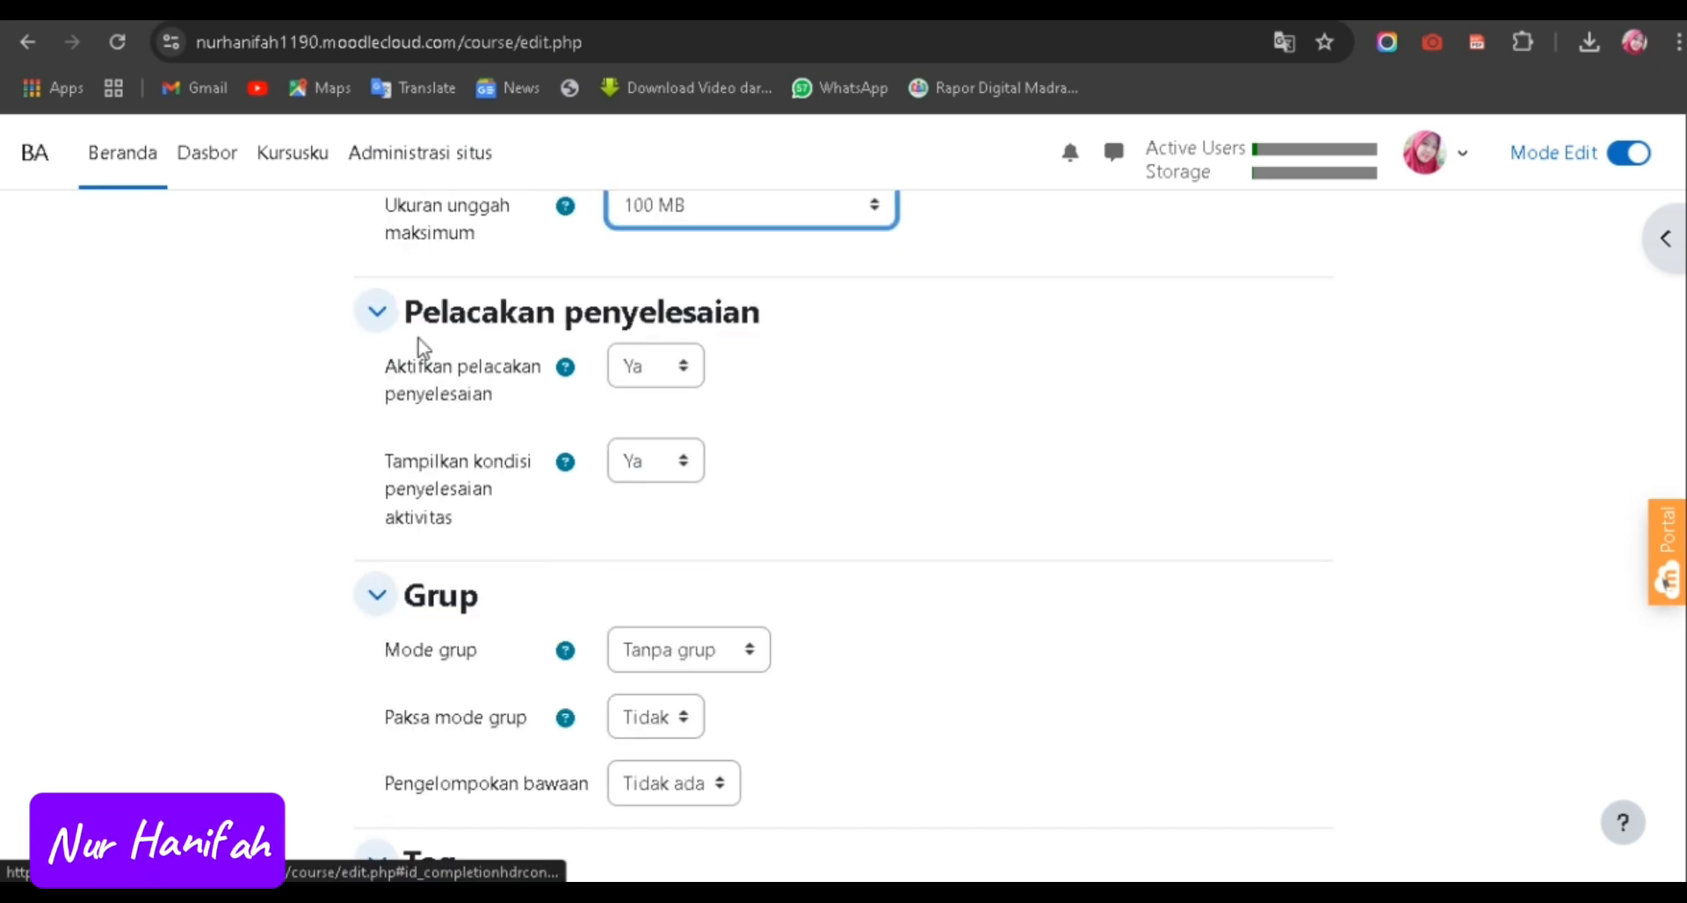
scroll(545, 539, down, 2)
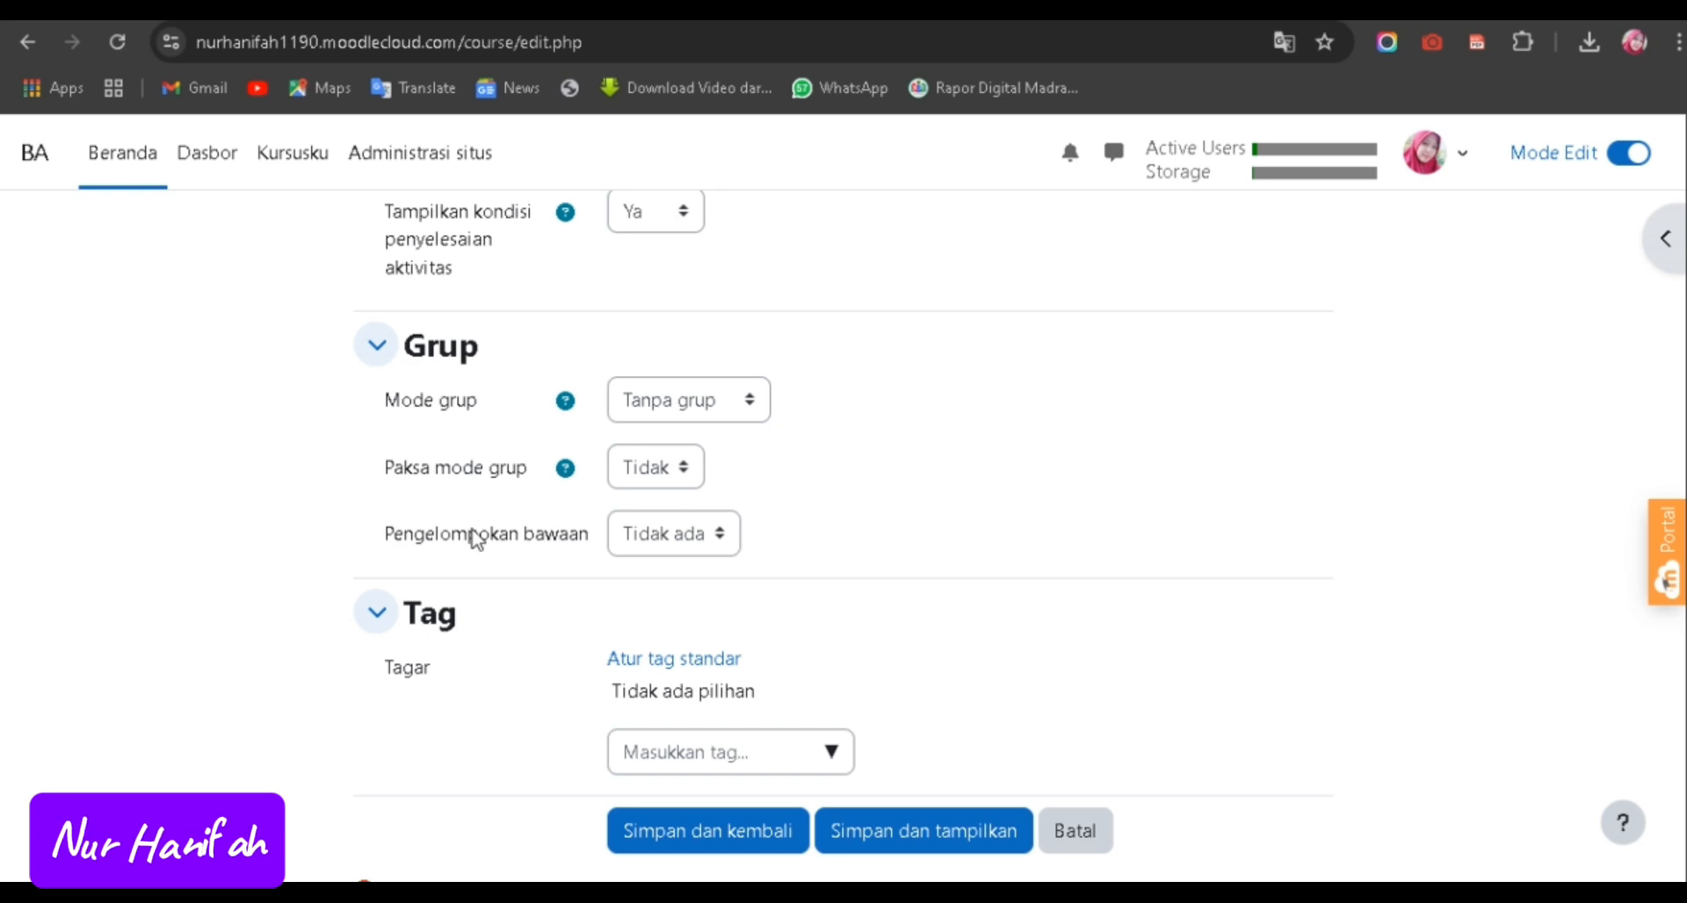
scroll(700, 598, down, 1)
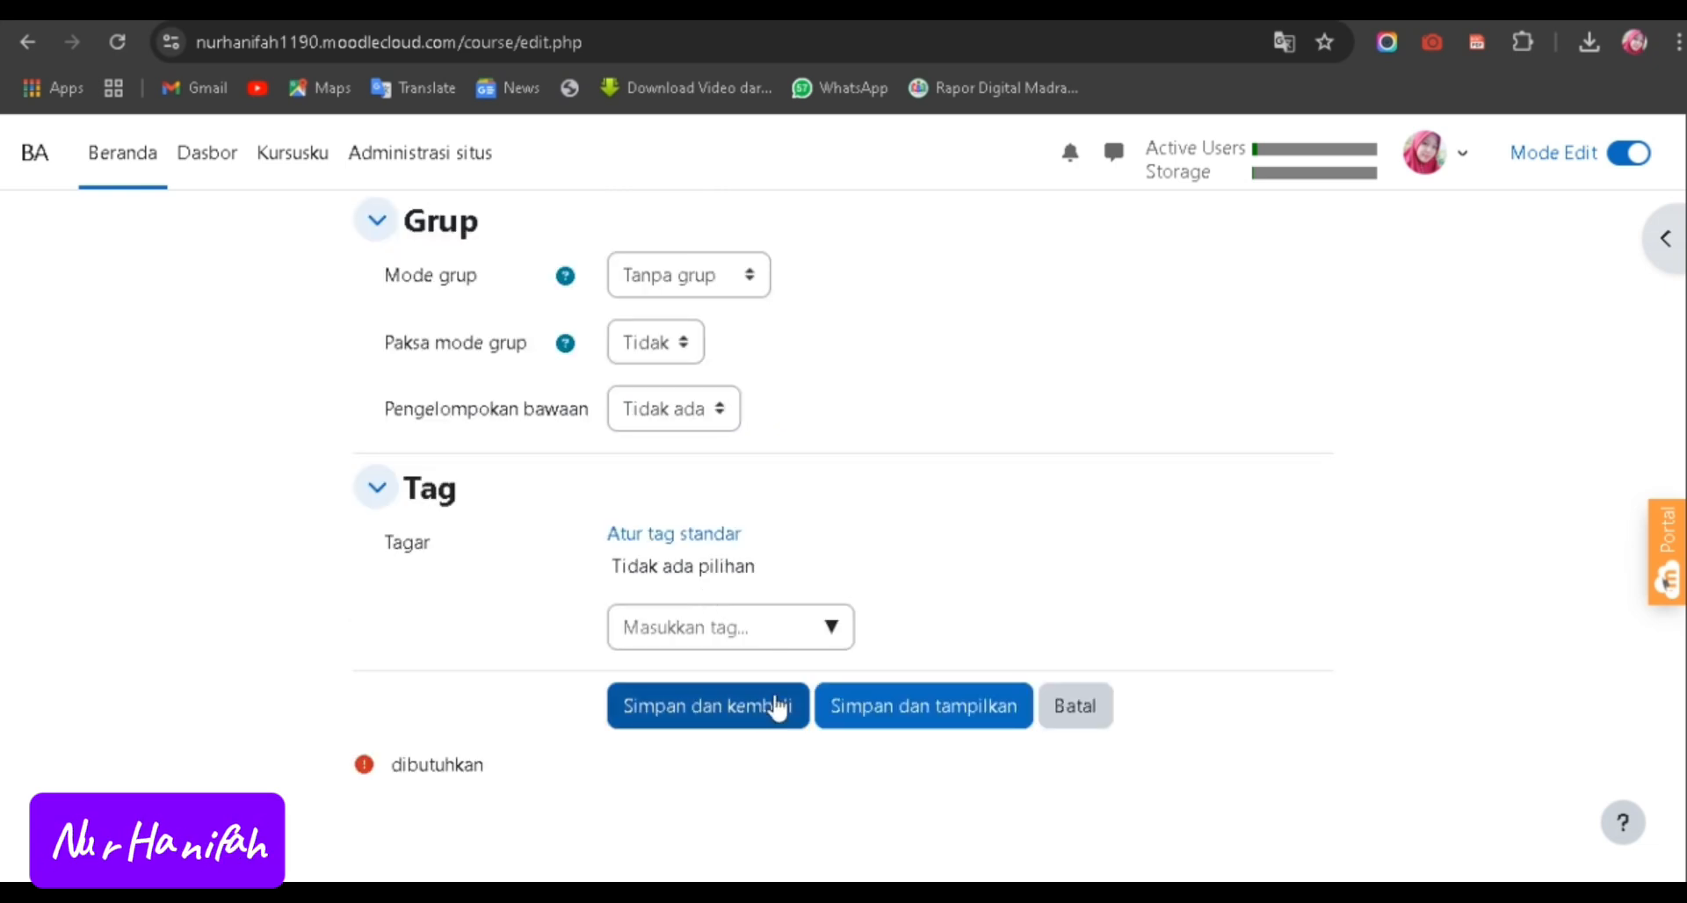
click(726, 713)
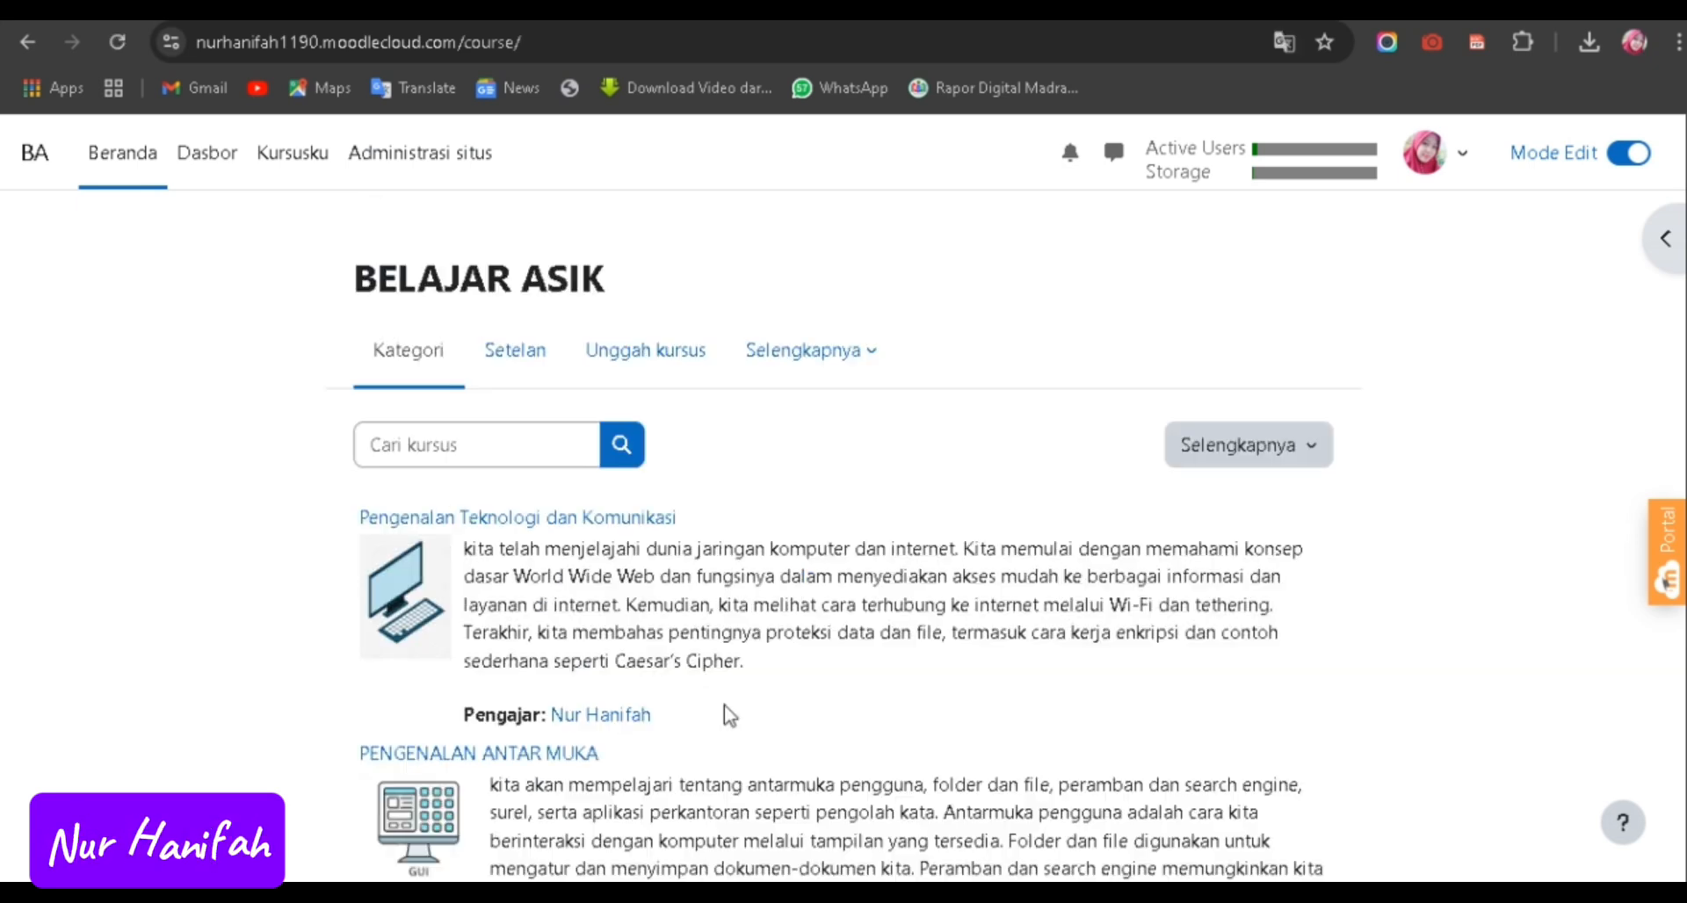
Open the Pengenalan Teknologi dan Komunikasi course and rename its Umum section as PENDAHULUAN.
click(634, 527)
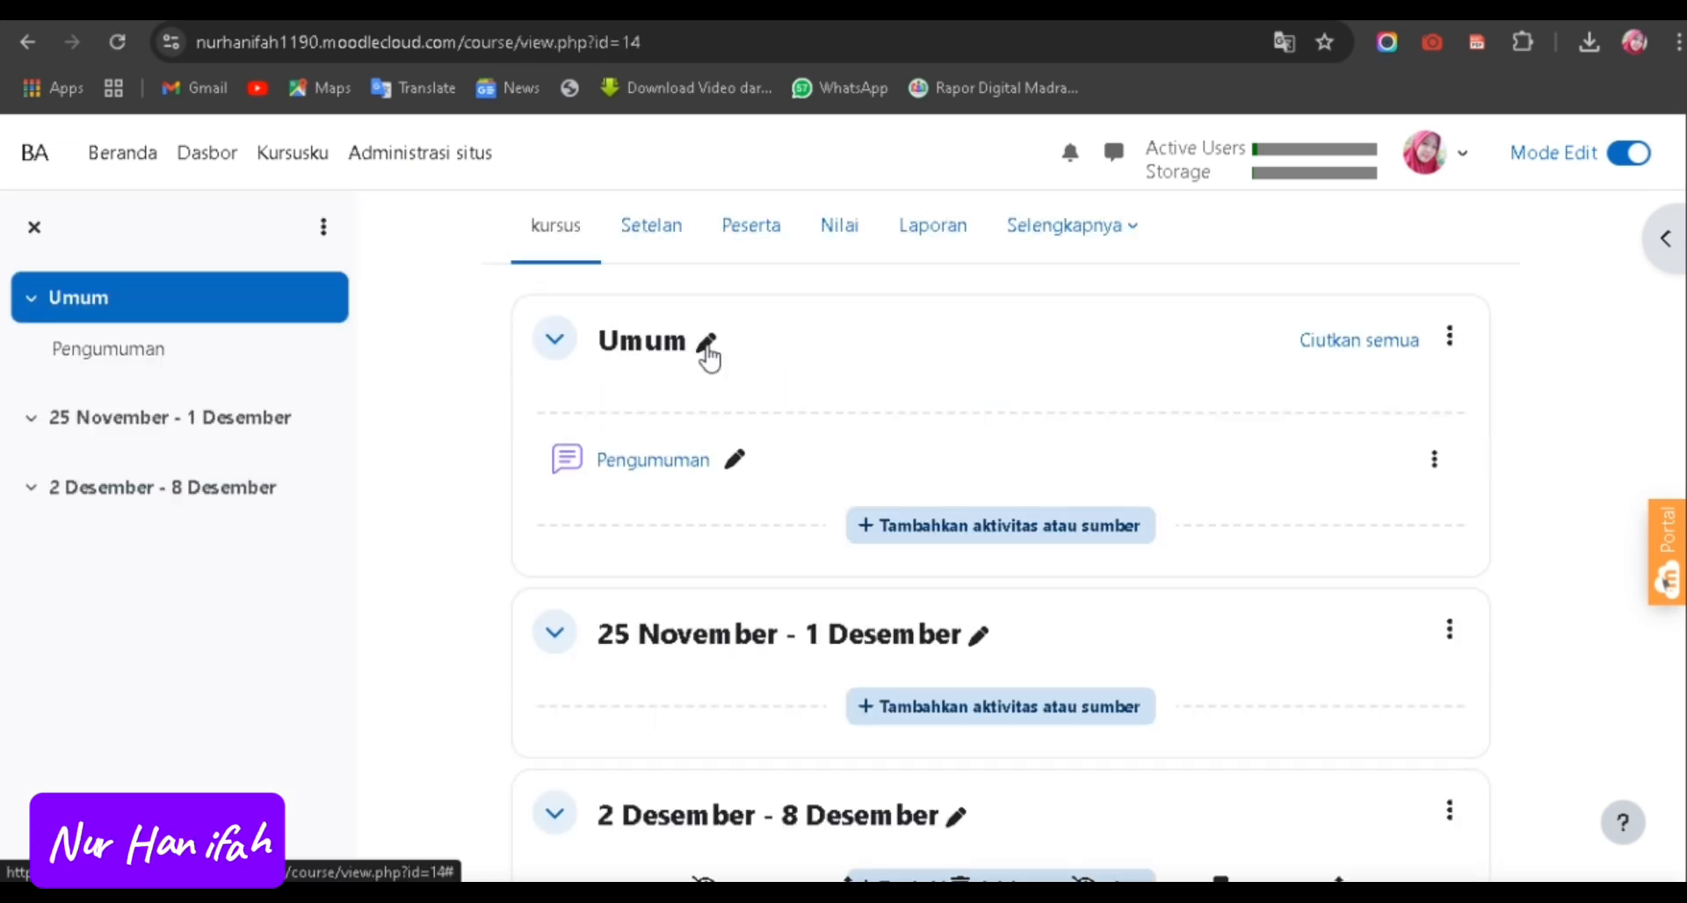
click(707, 351)
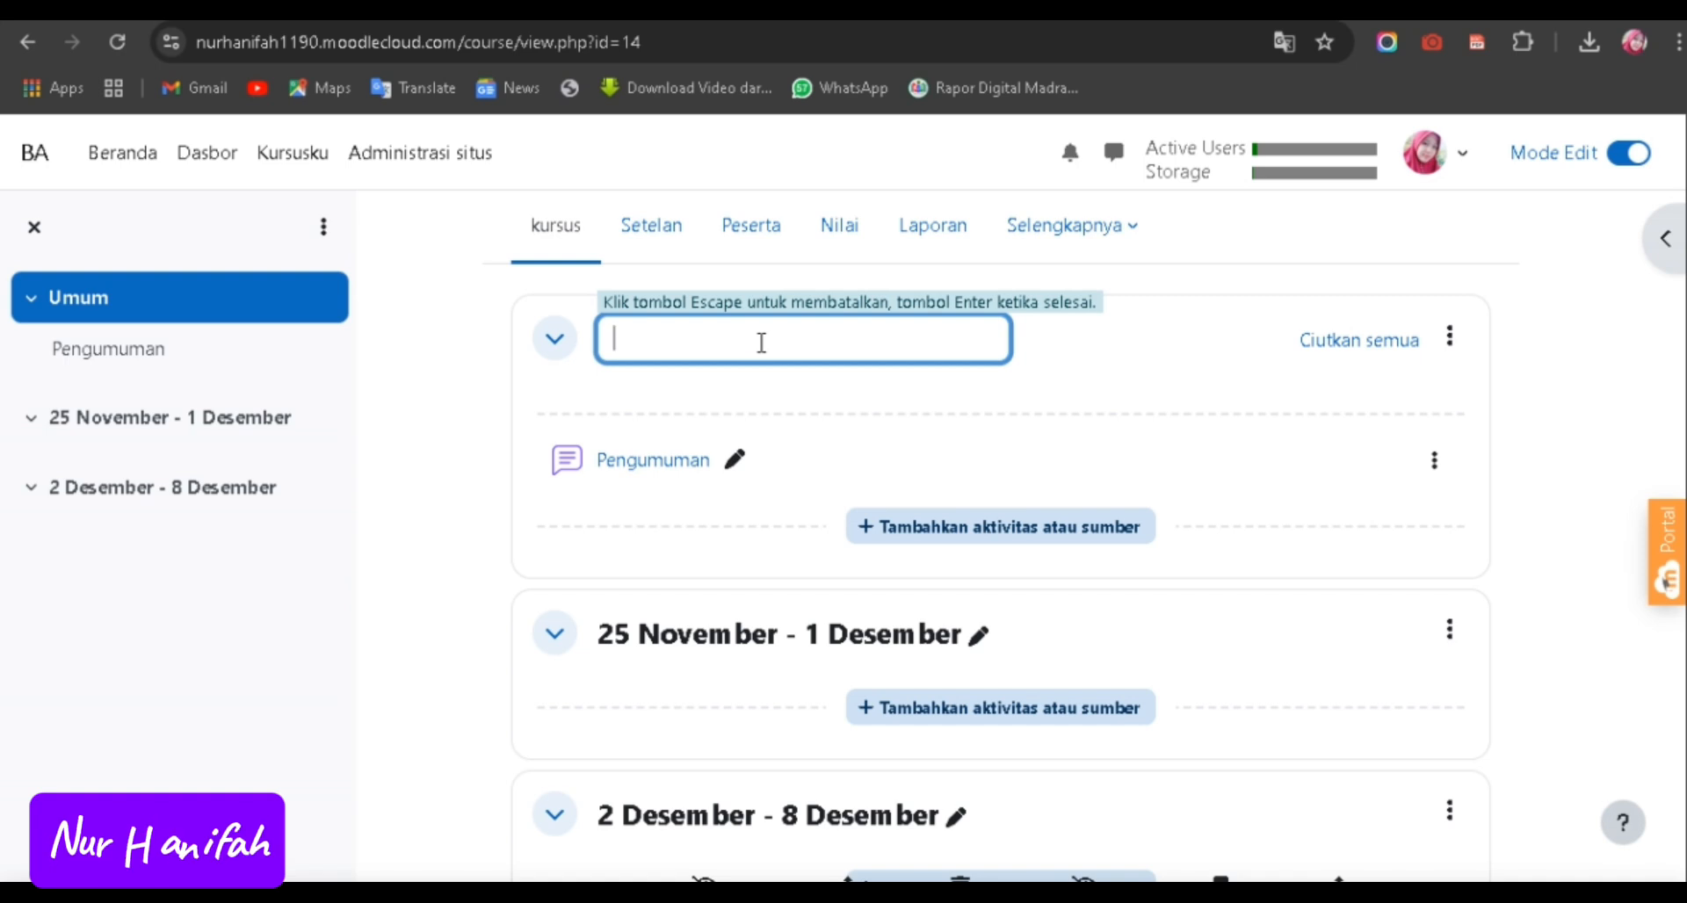
text(p)
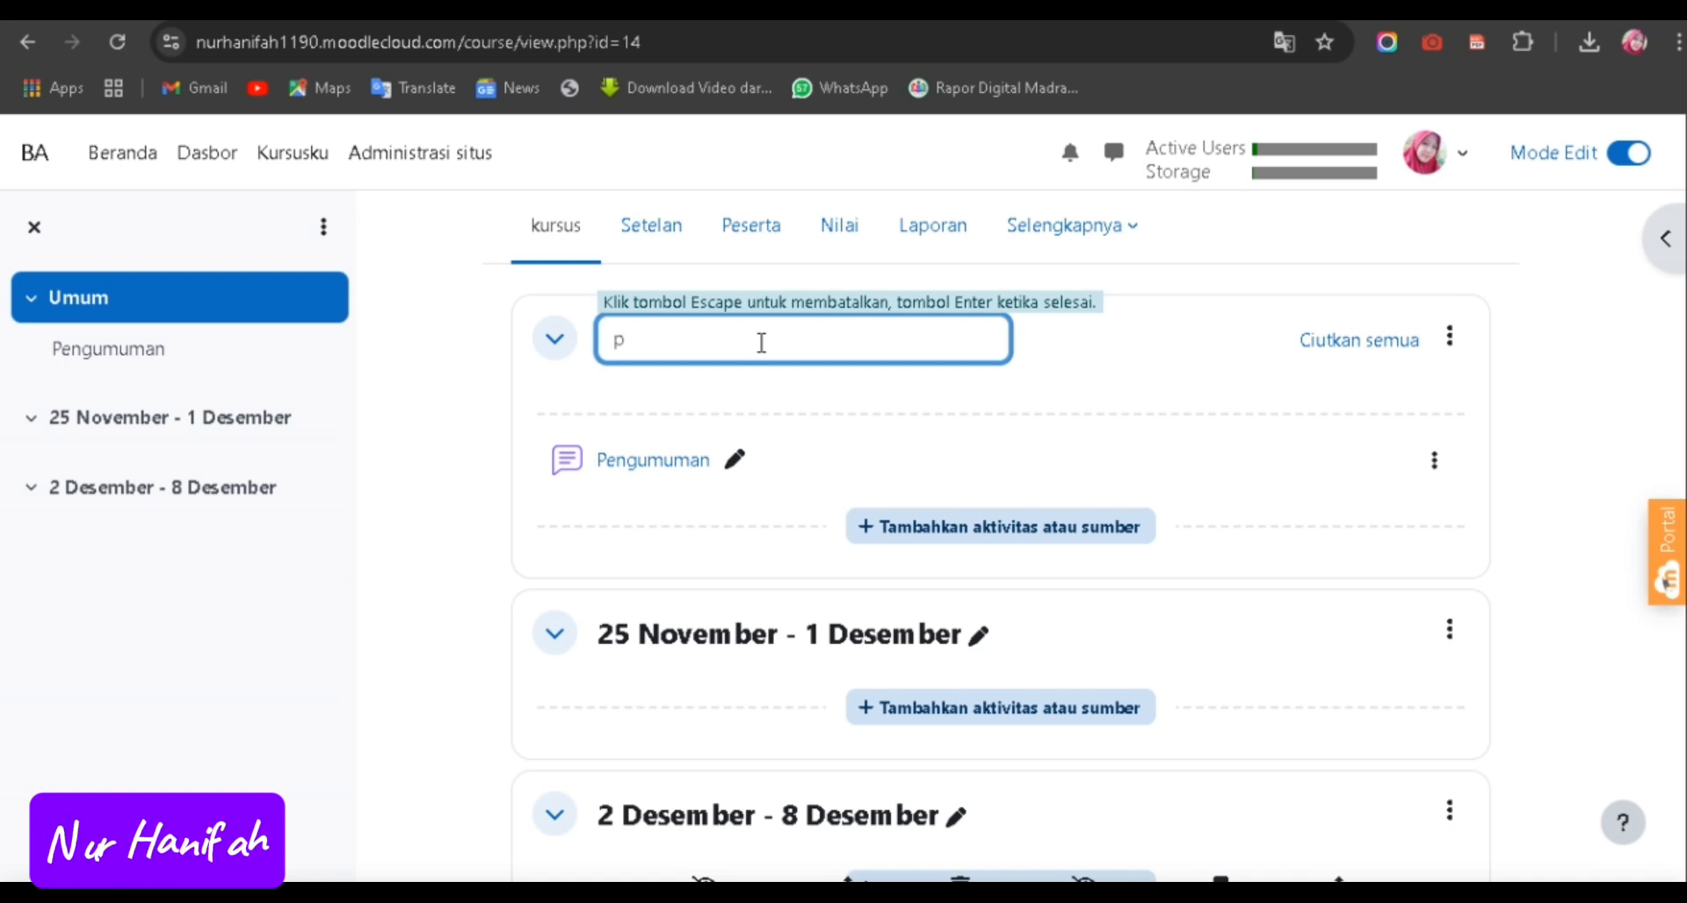
key(BackSpace)
text(PE)
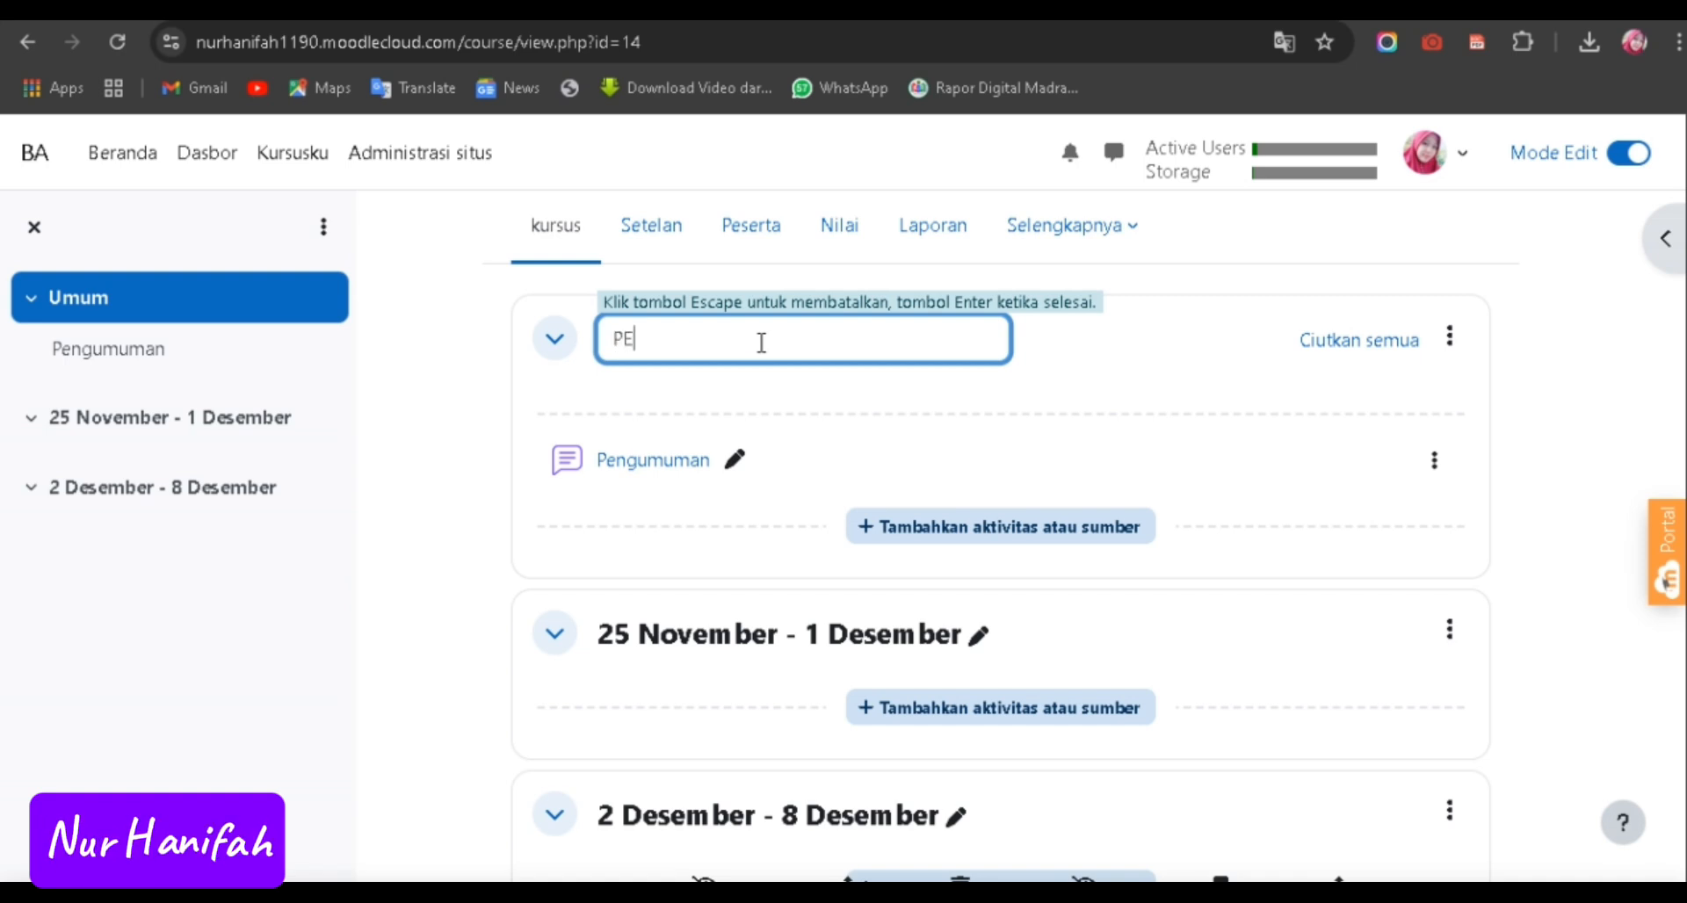
text(NDAHULUAN)
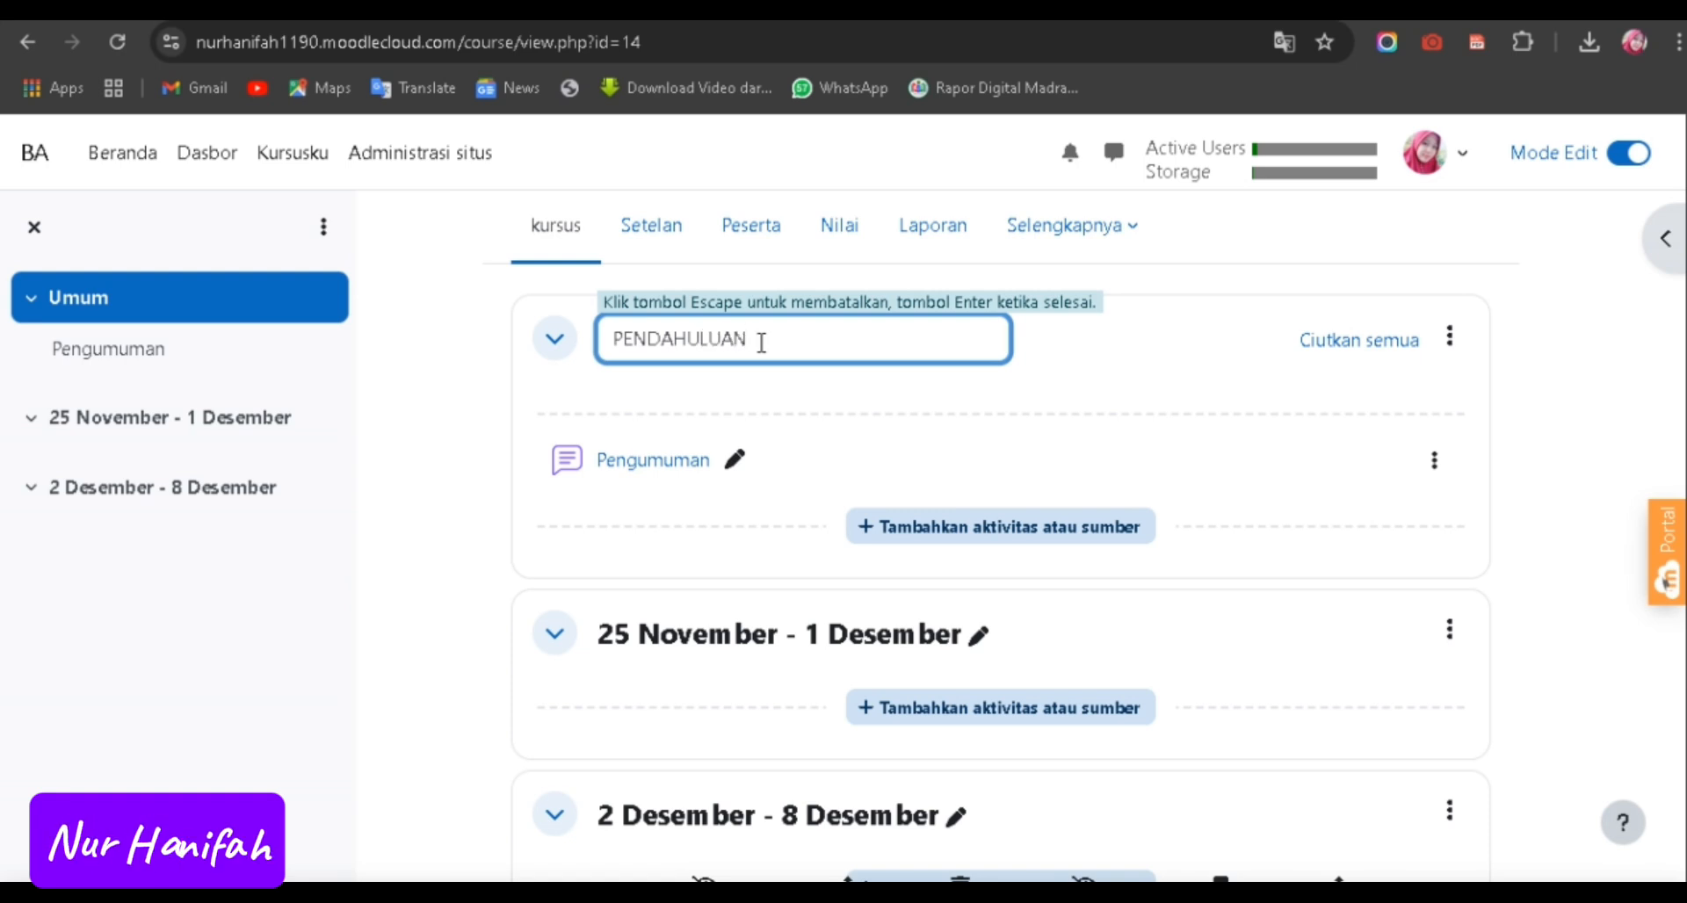
key(Return)
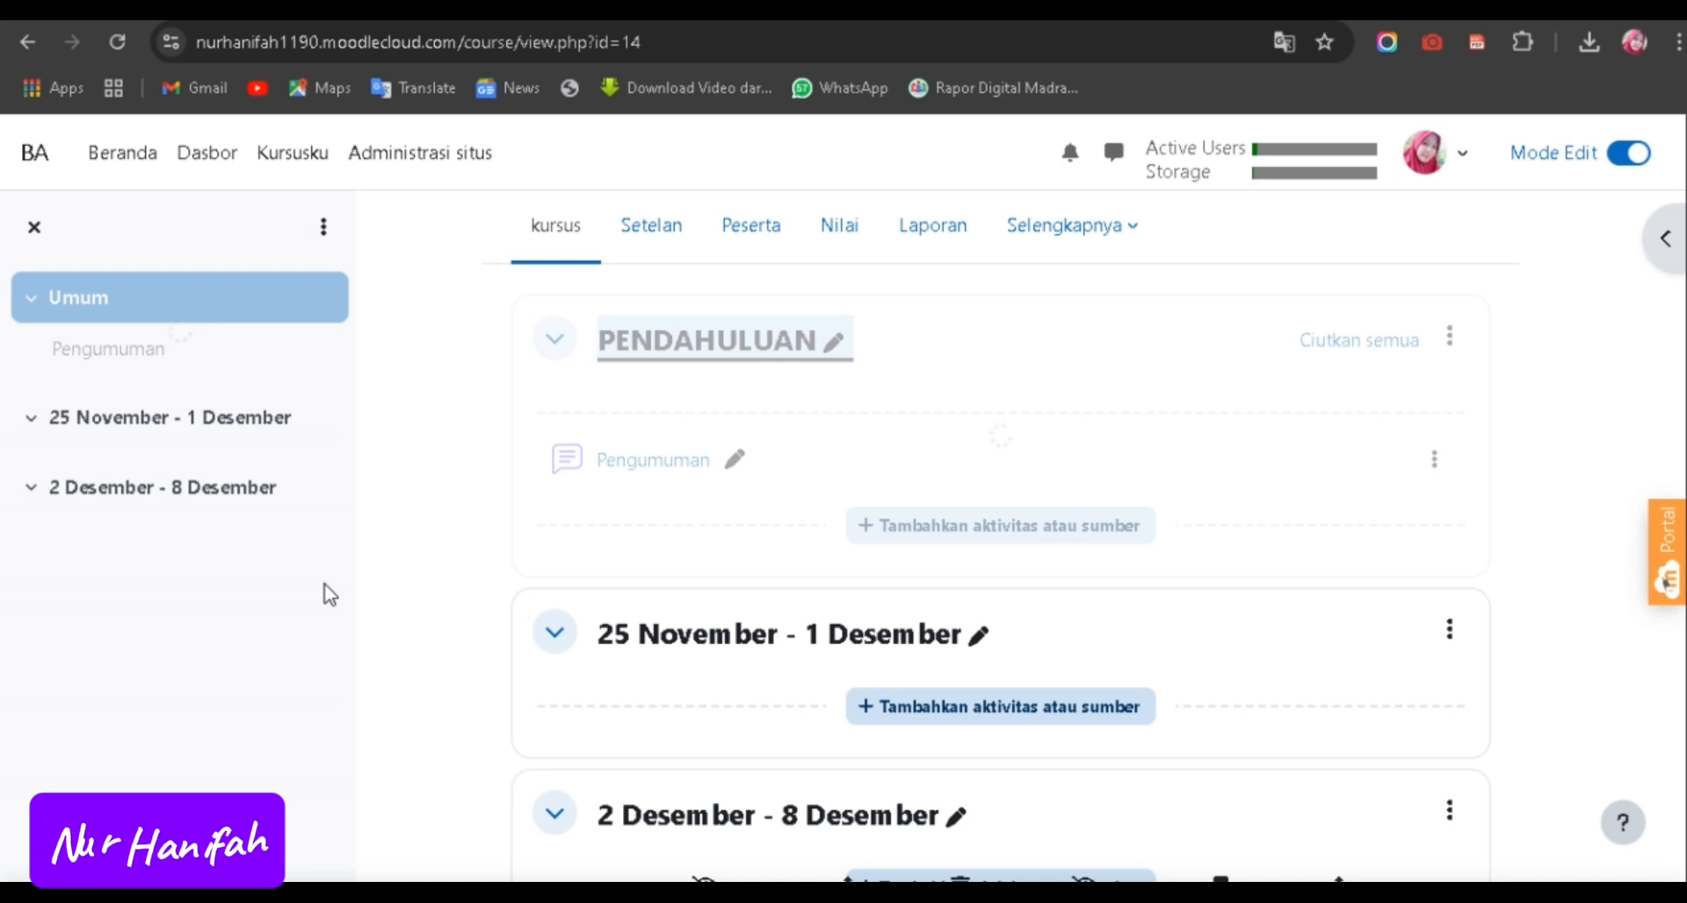
In the Pengumuman forum's settings, rename it PERKENALAN and replace the description with "Silahakan perkenalkan diri kalian".
click(726, 472)
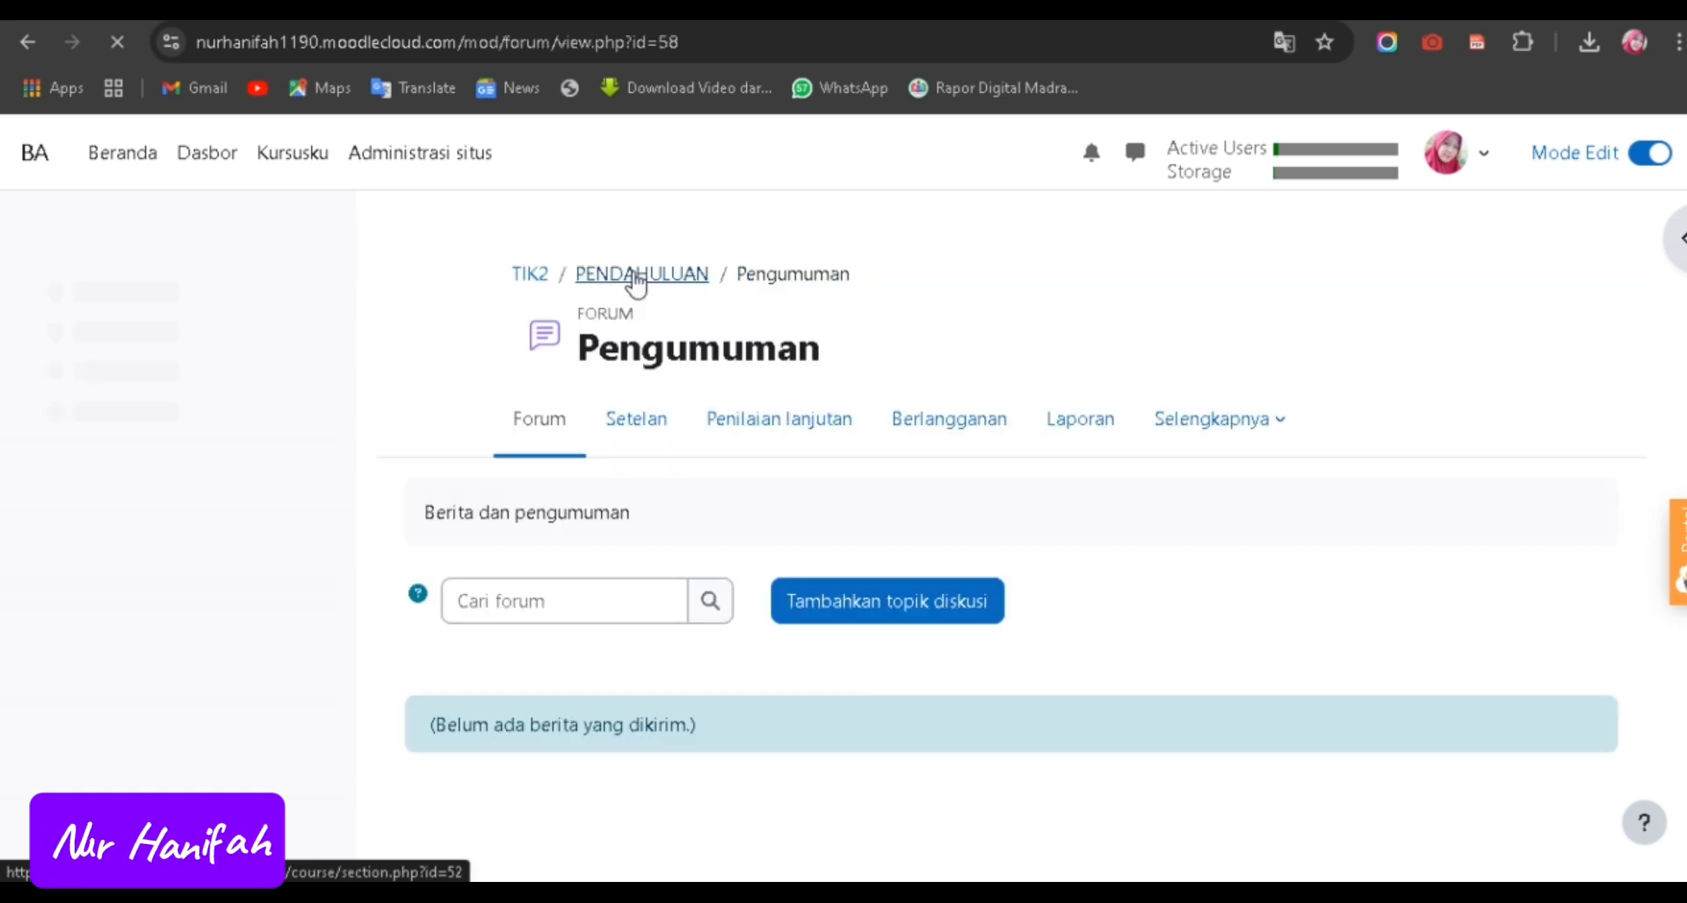
click(651, 424)
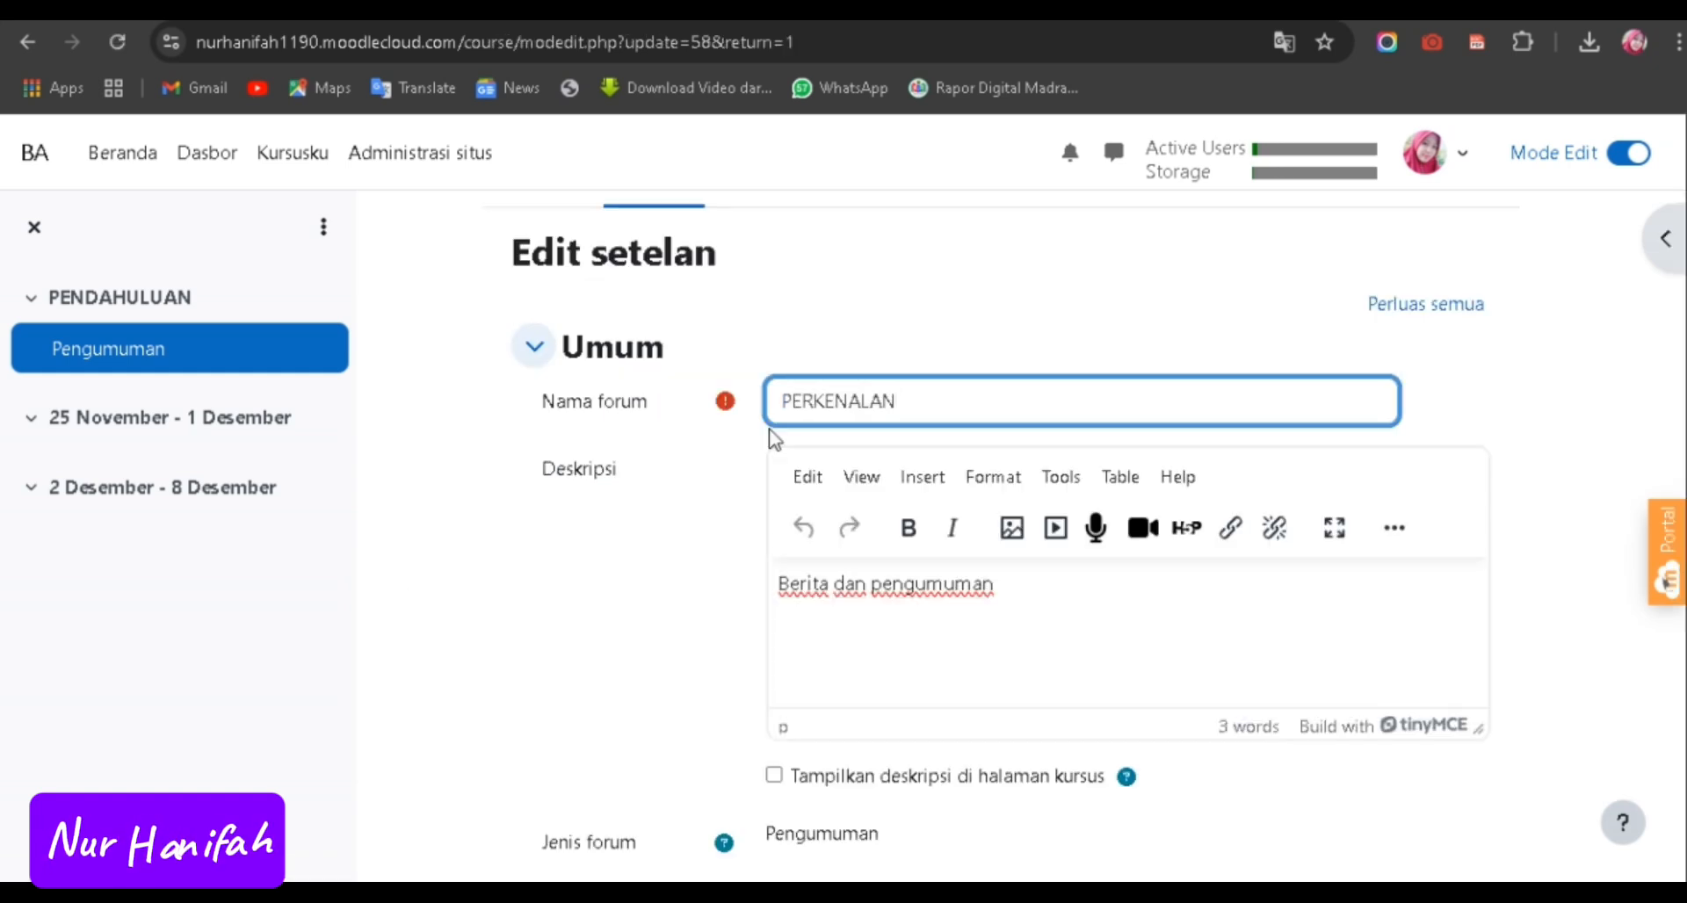
scroll(1058, 471, down, 2)
drag(1017, 460, 781, 459)
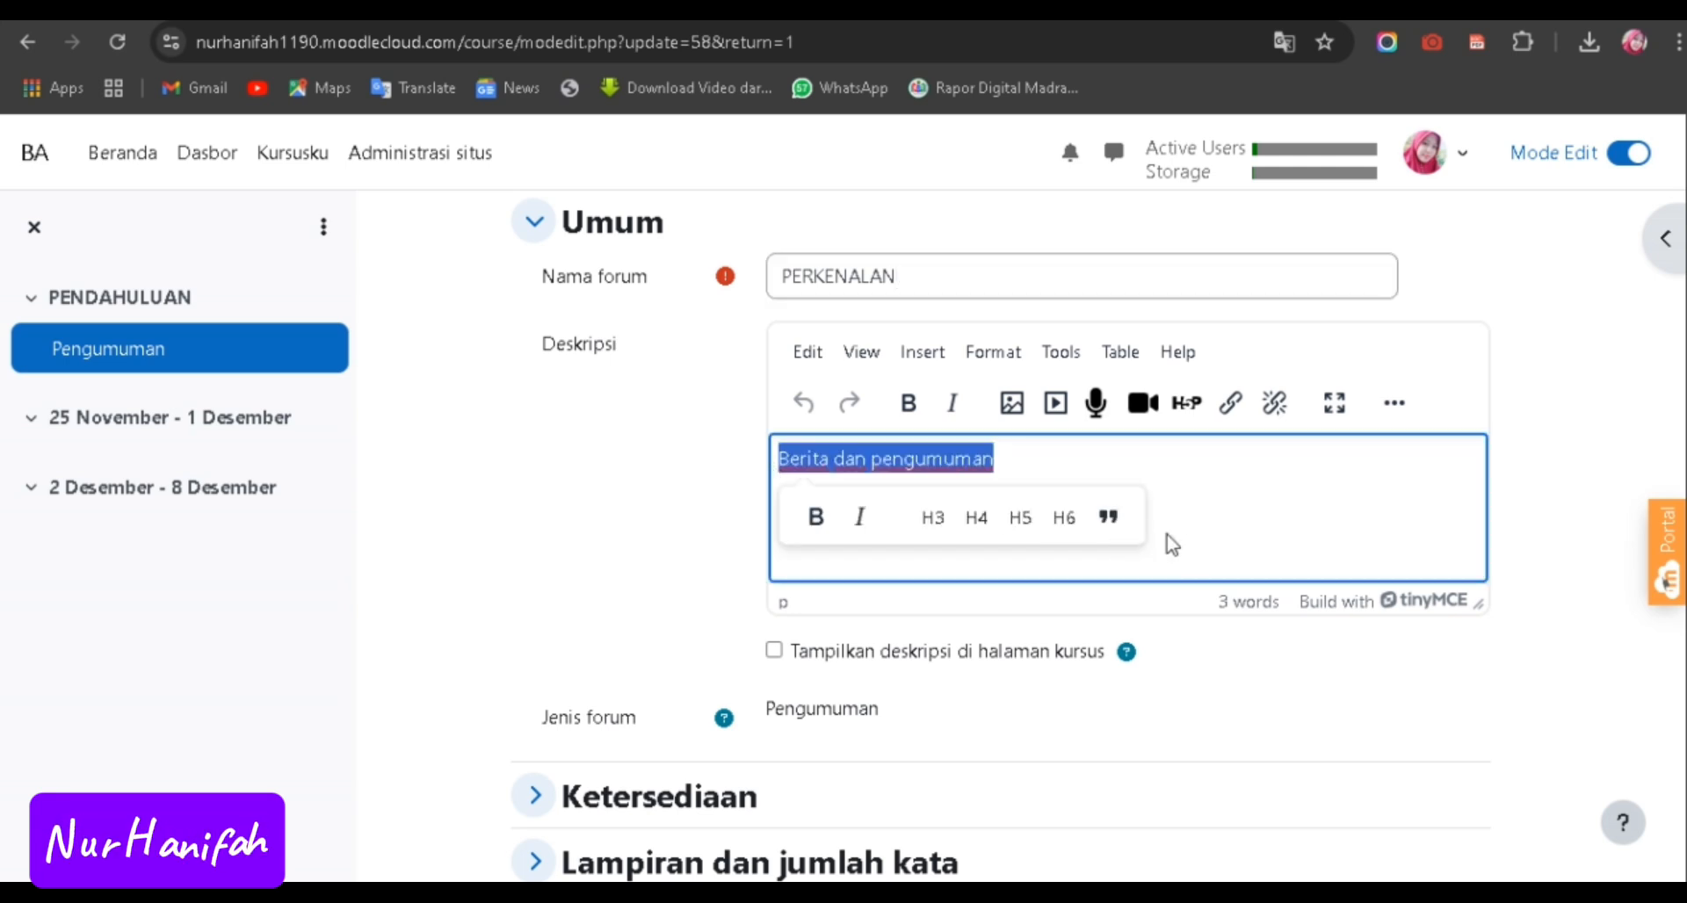
scroll(1324, 534, down, 2)
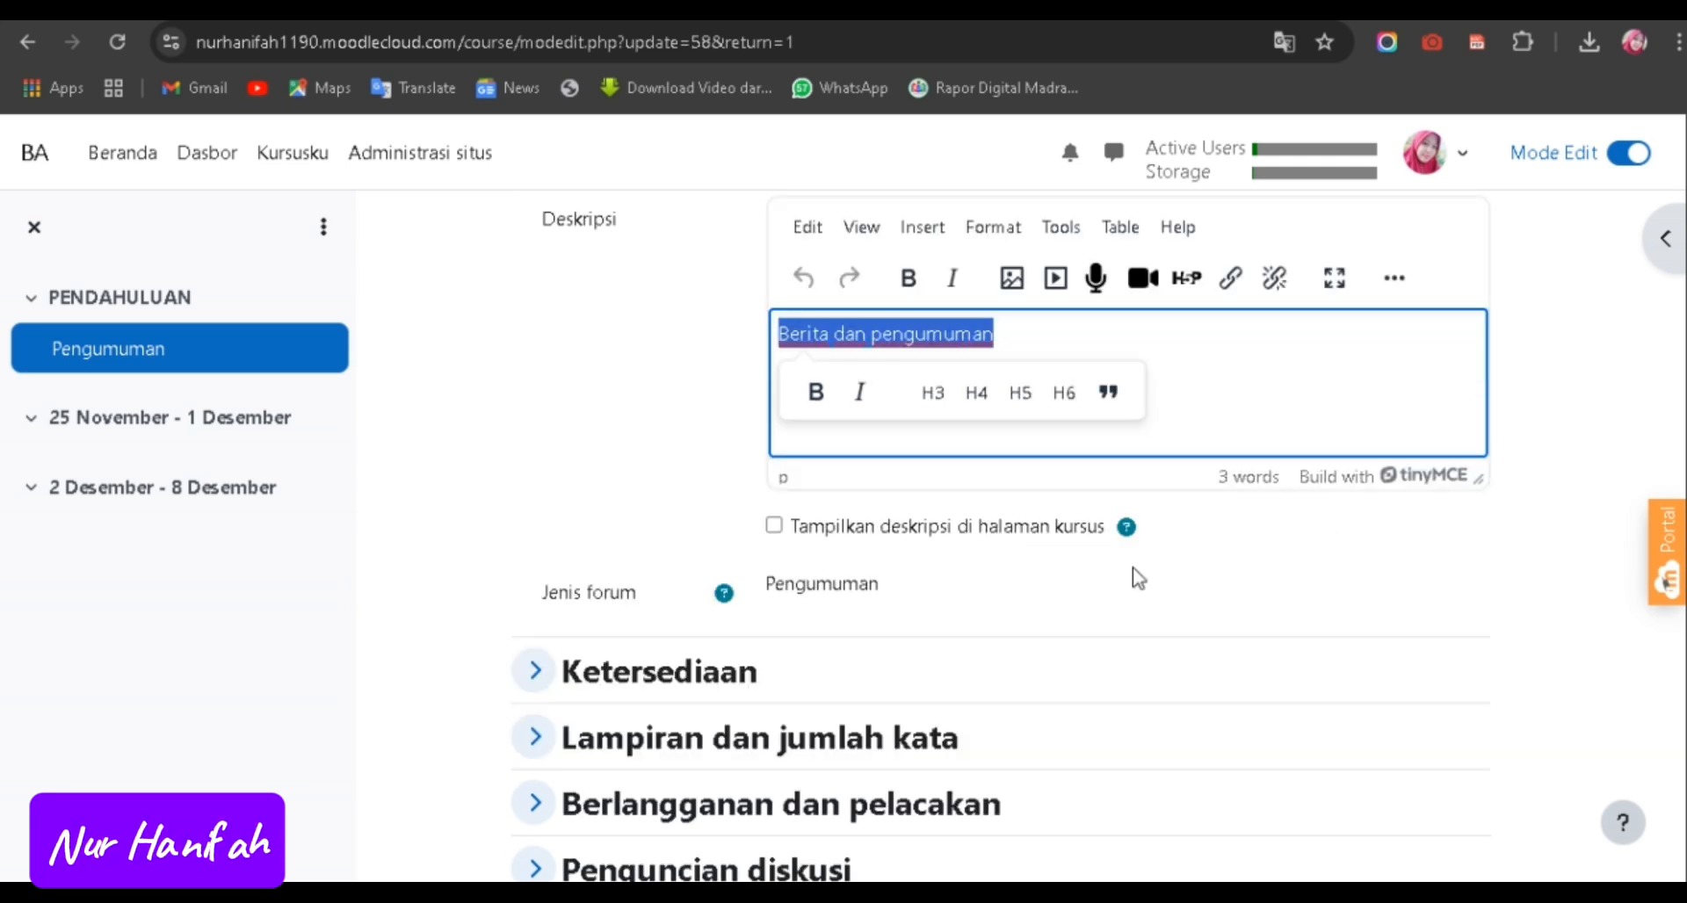
scroll(1139, 578, up, 2)
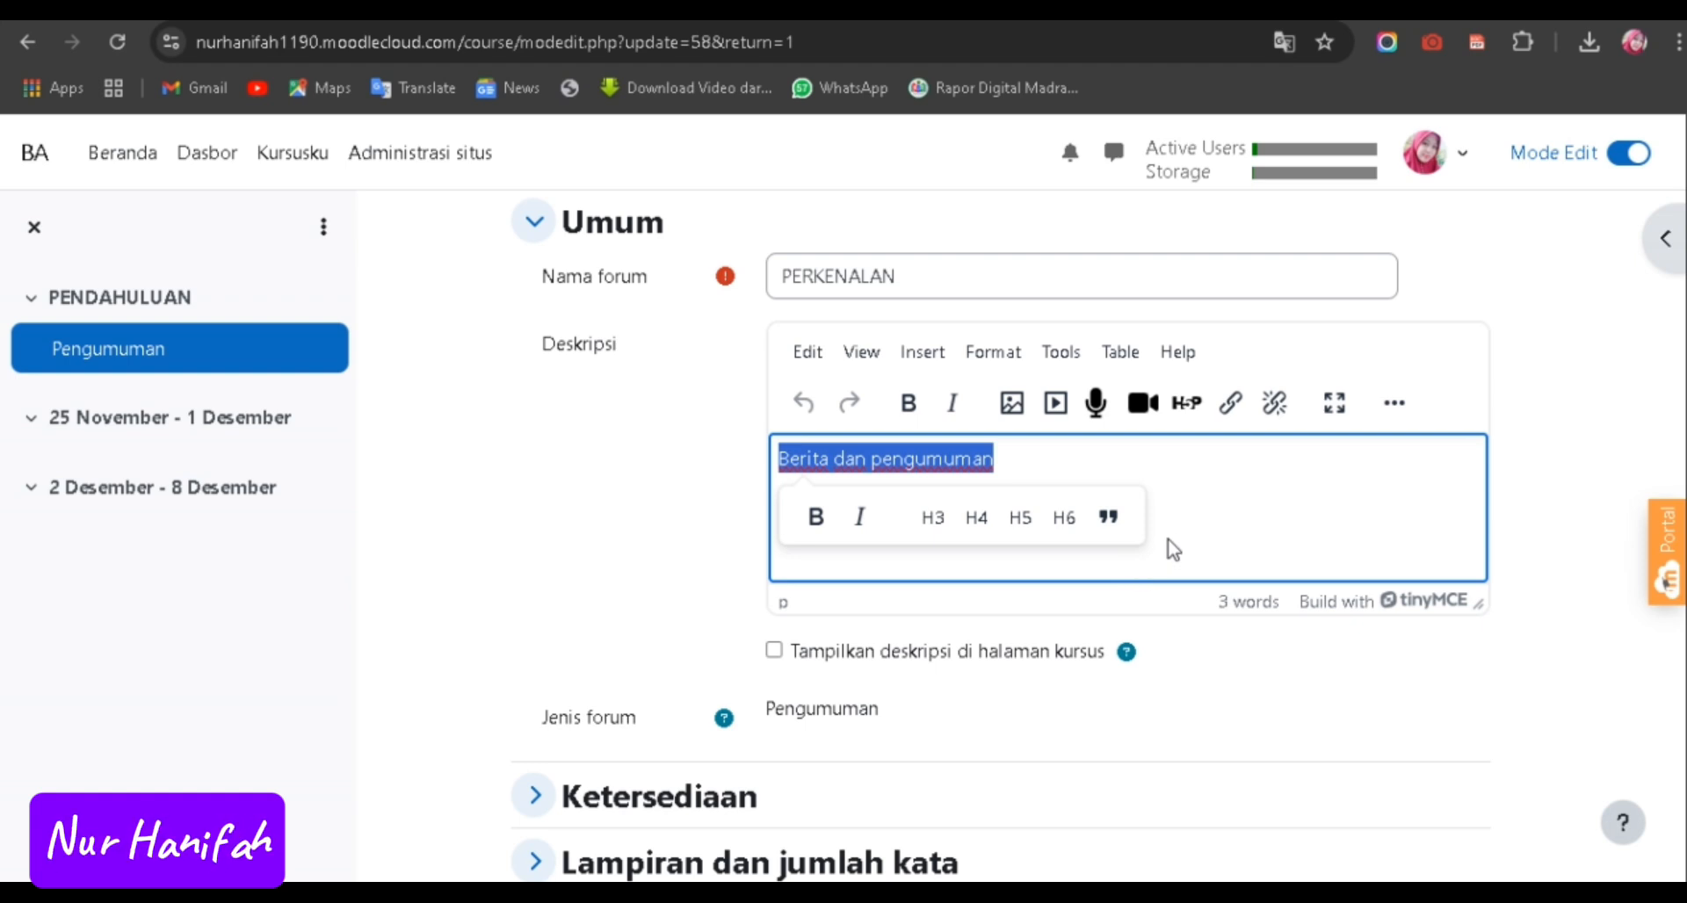
text(S)
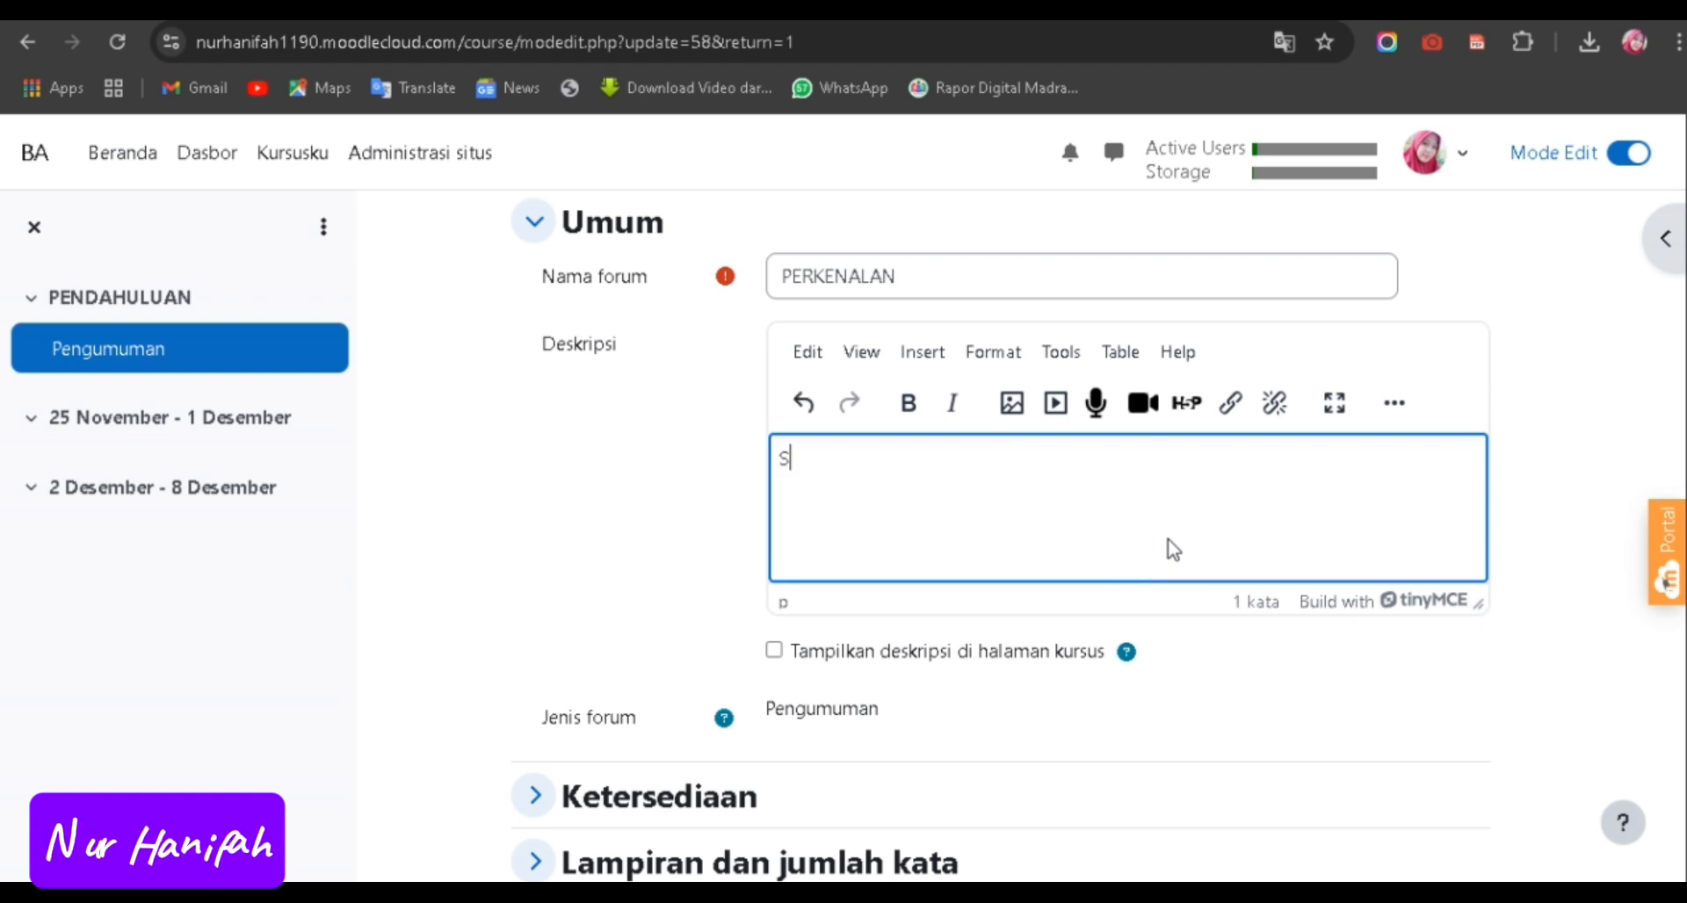
text(ilahakan )
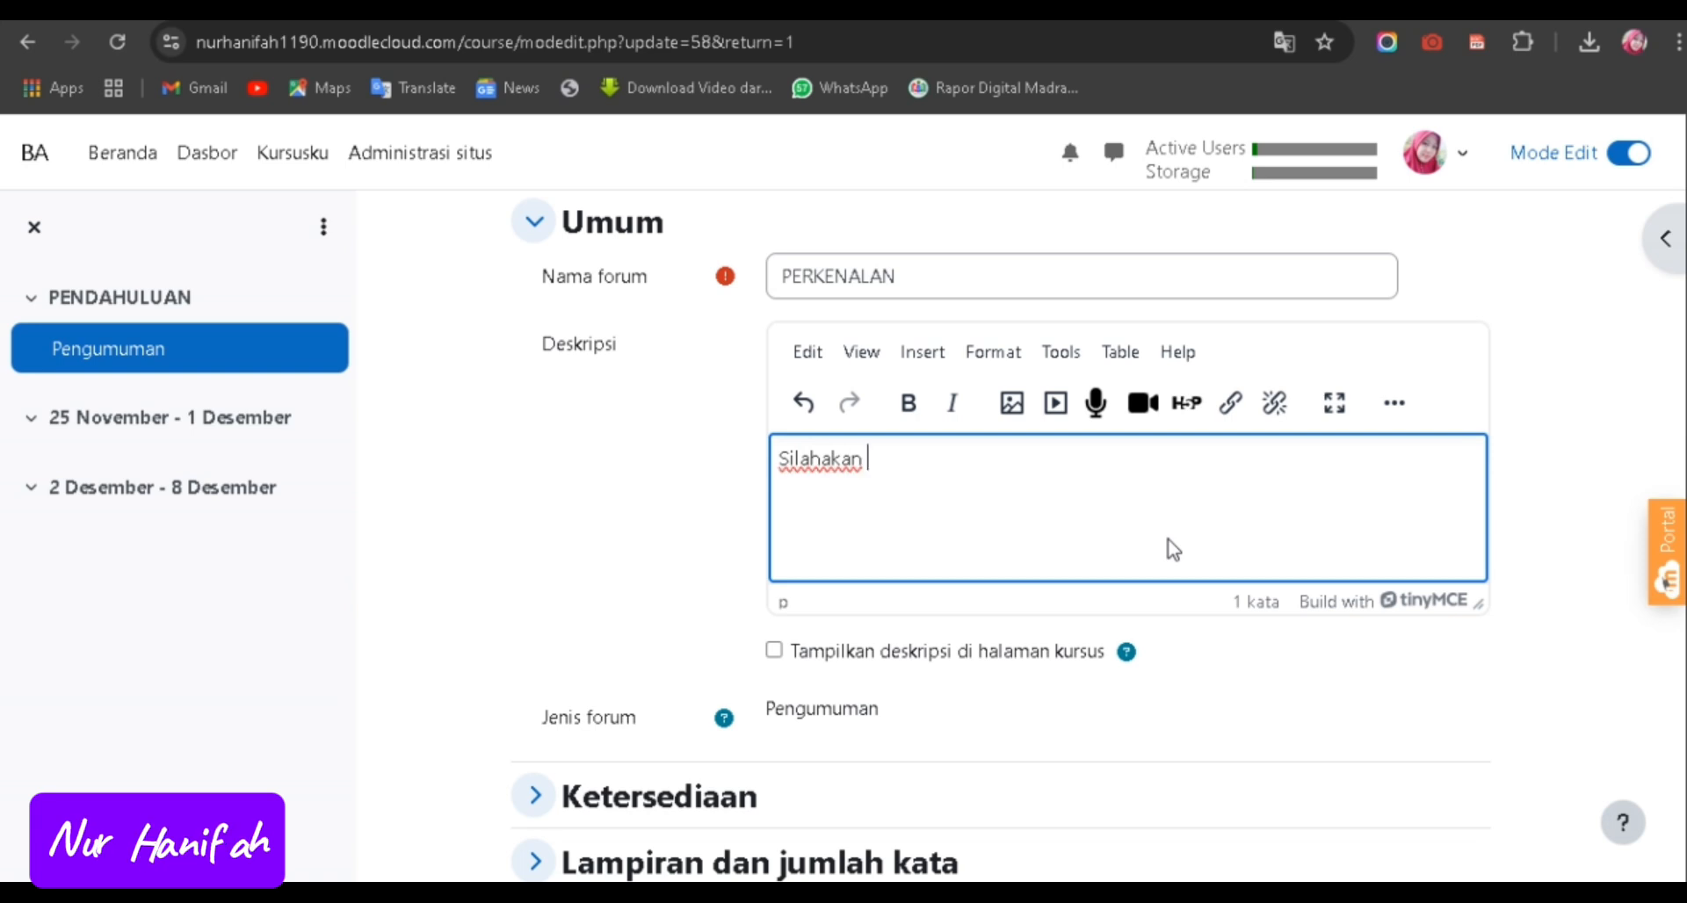
text(perkenal)
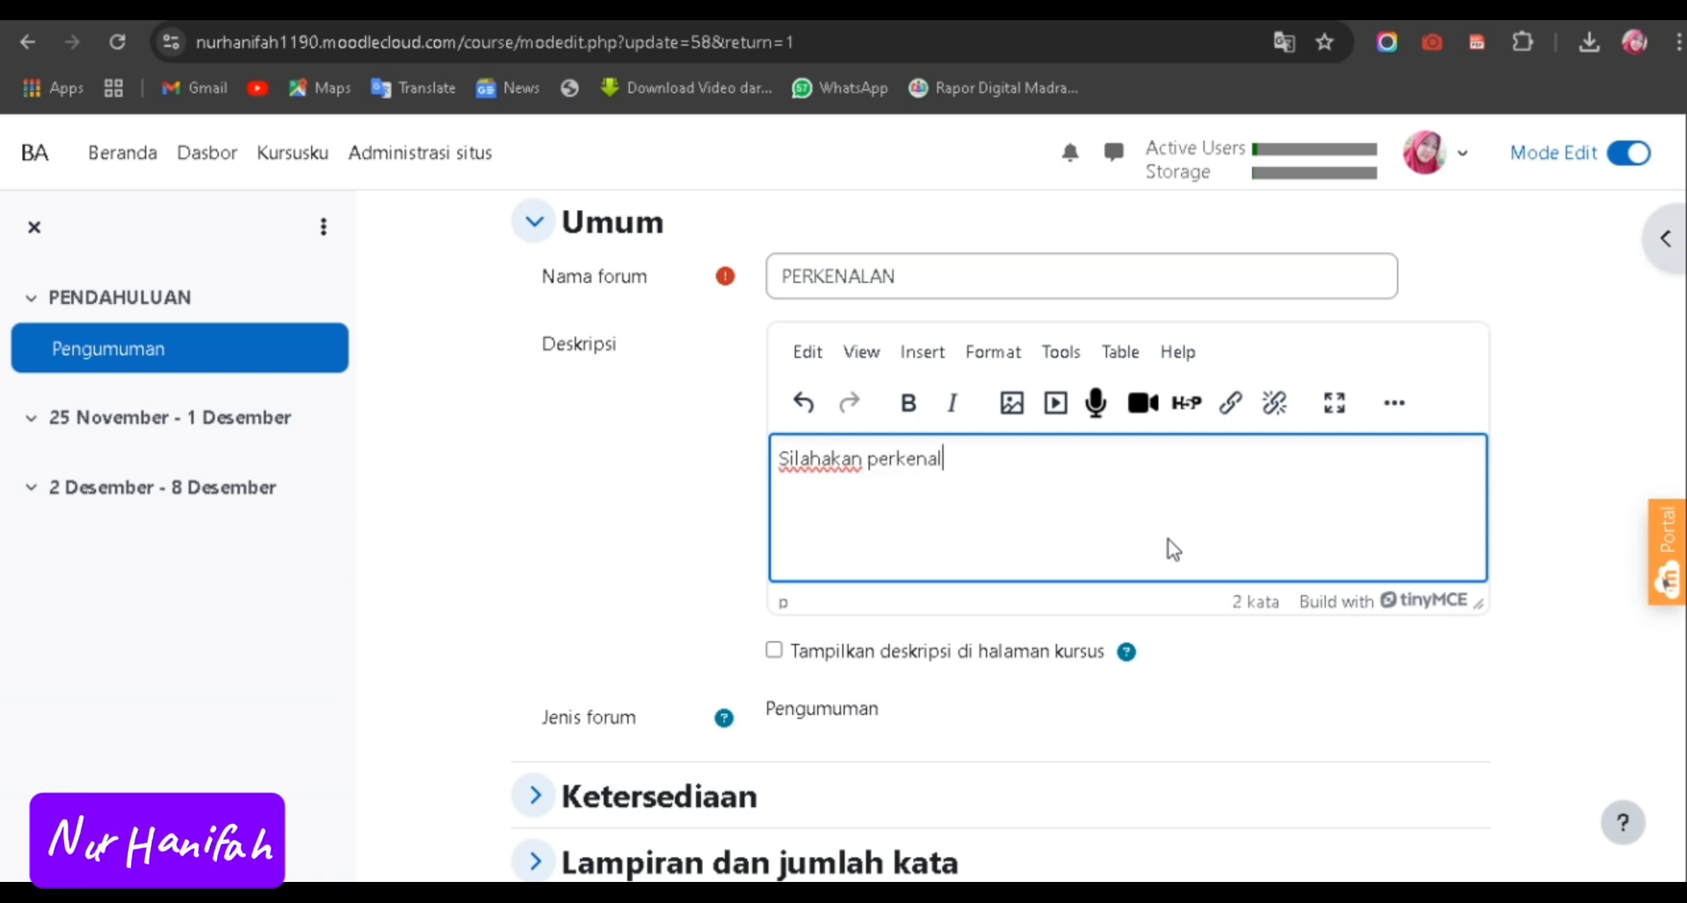
text(an)
key(BackSpace)
key(BackSpace)
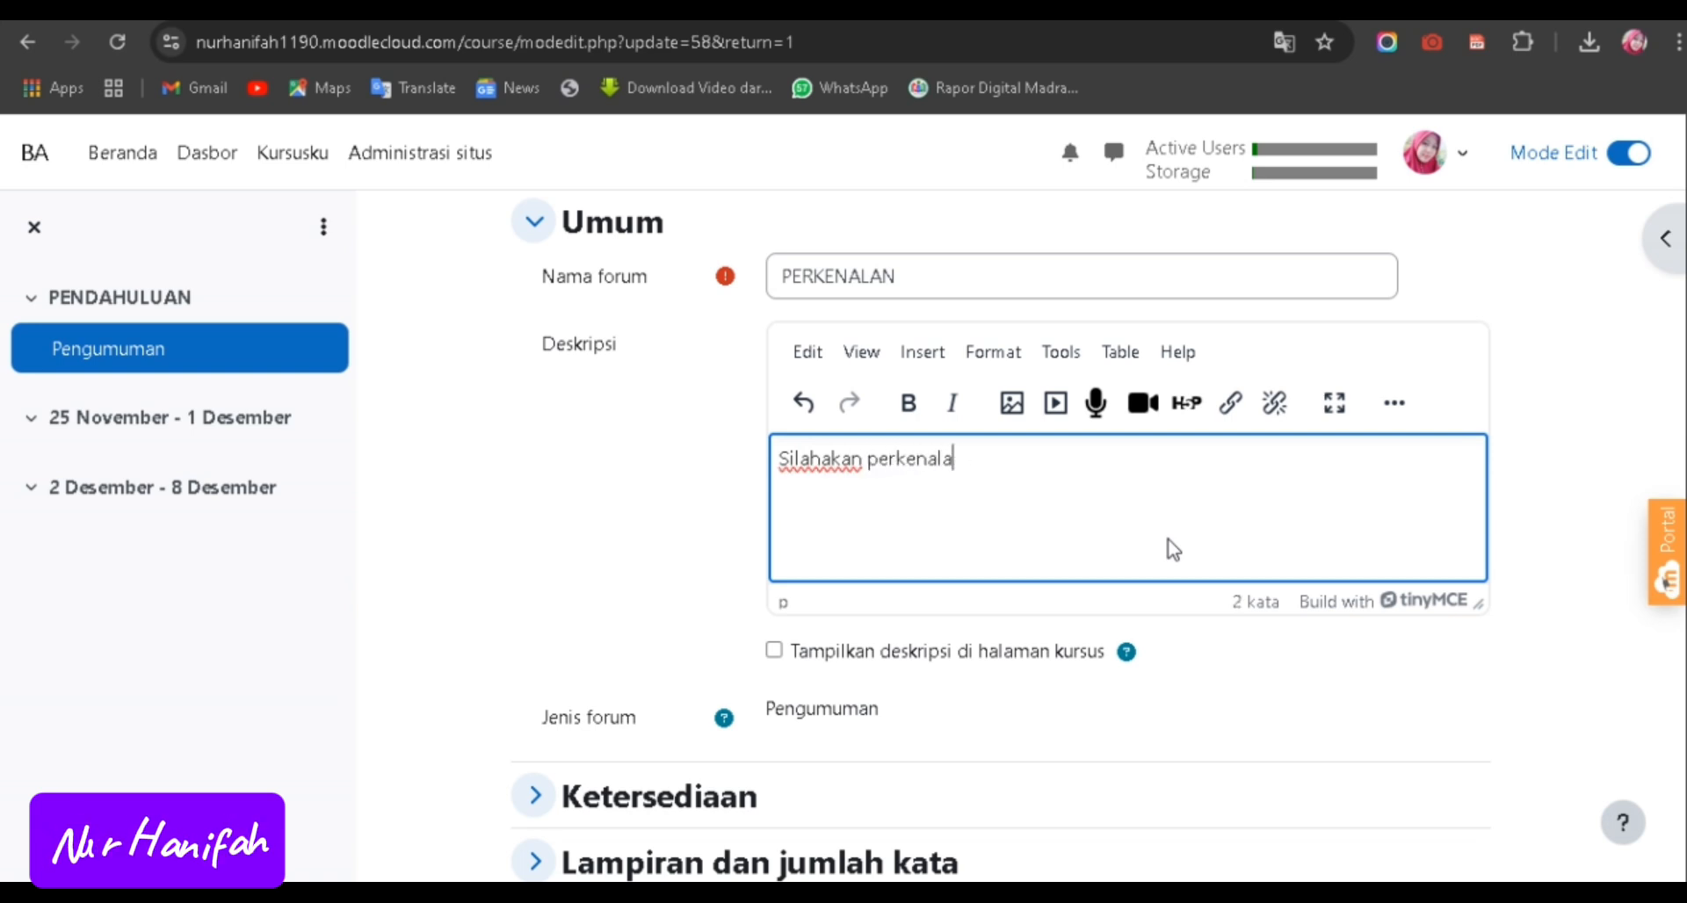
text(kan di)
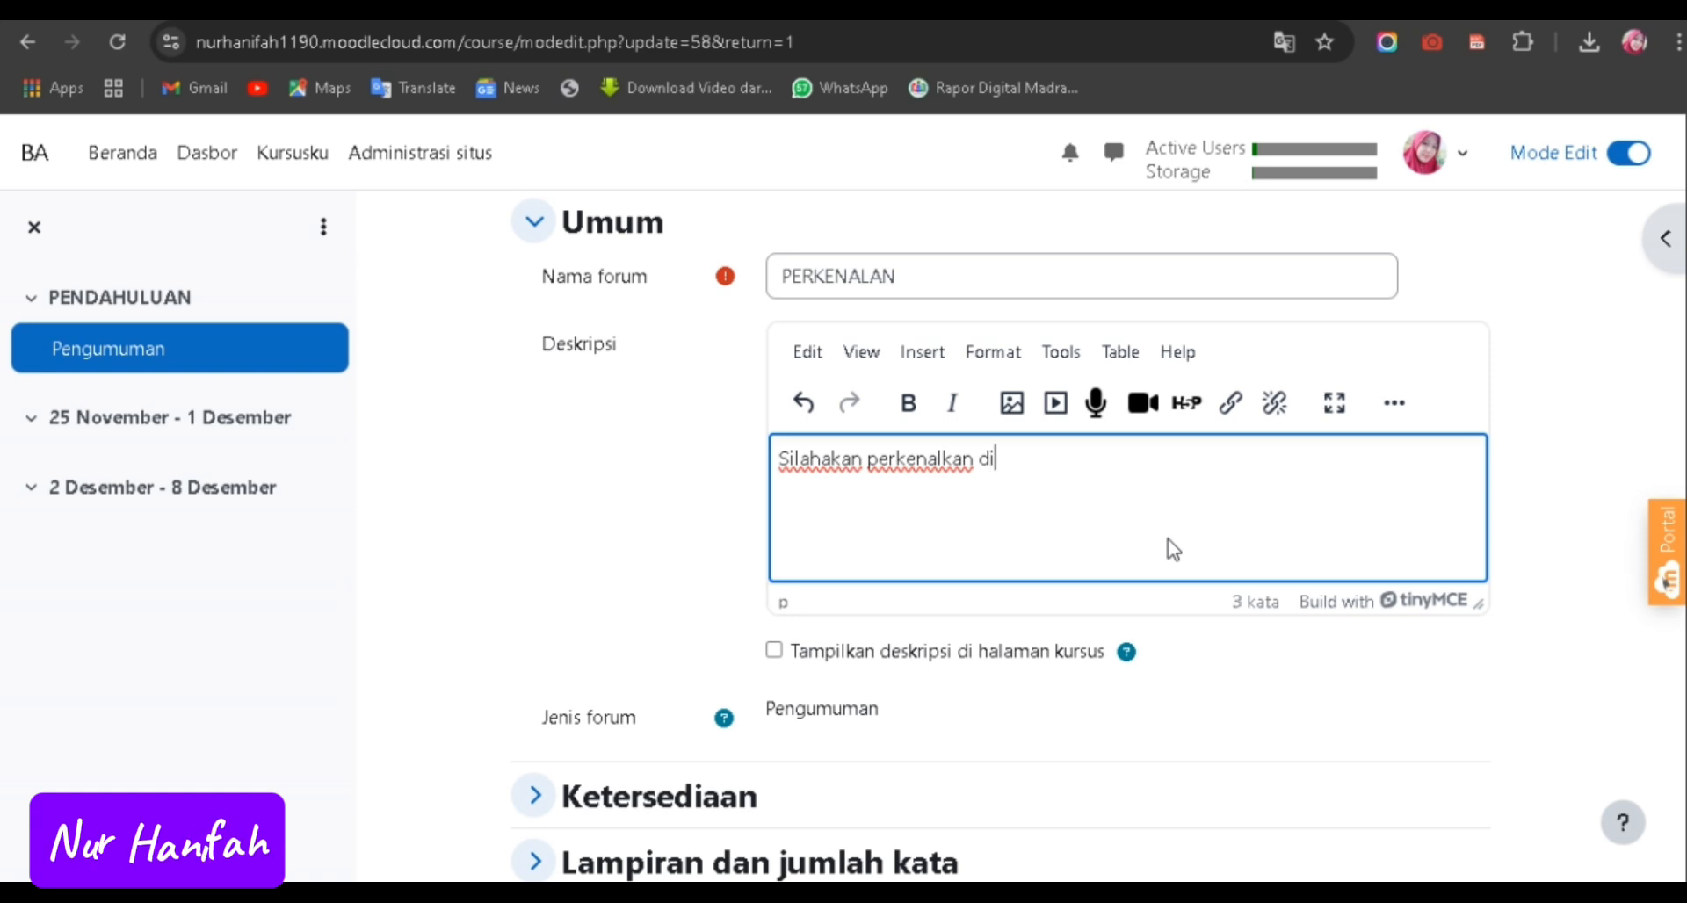
text(ri kalian)
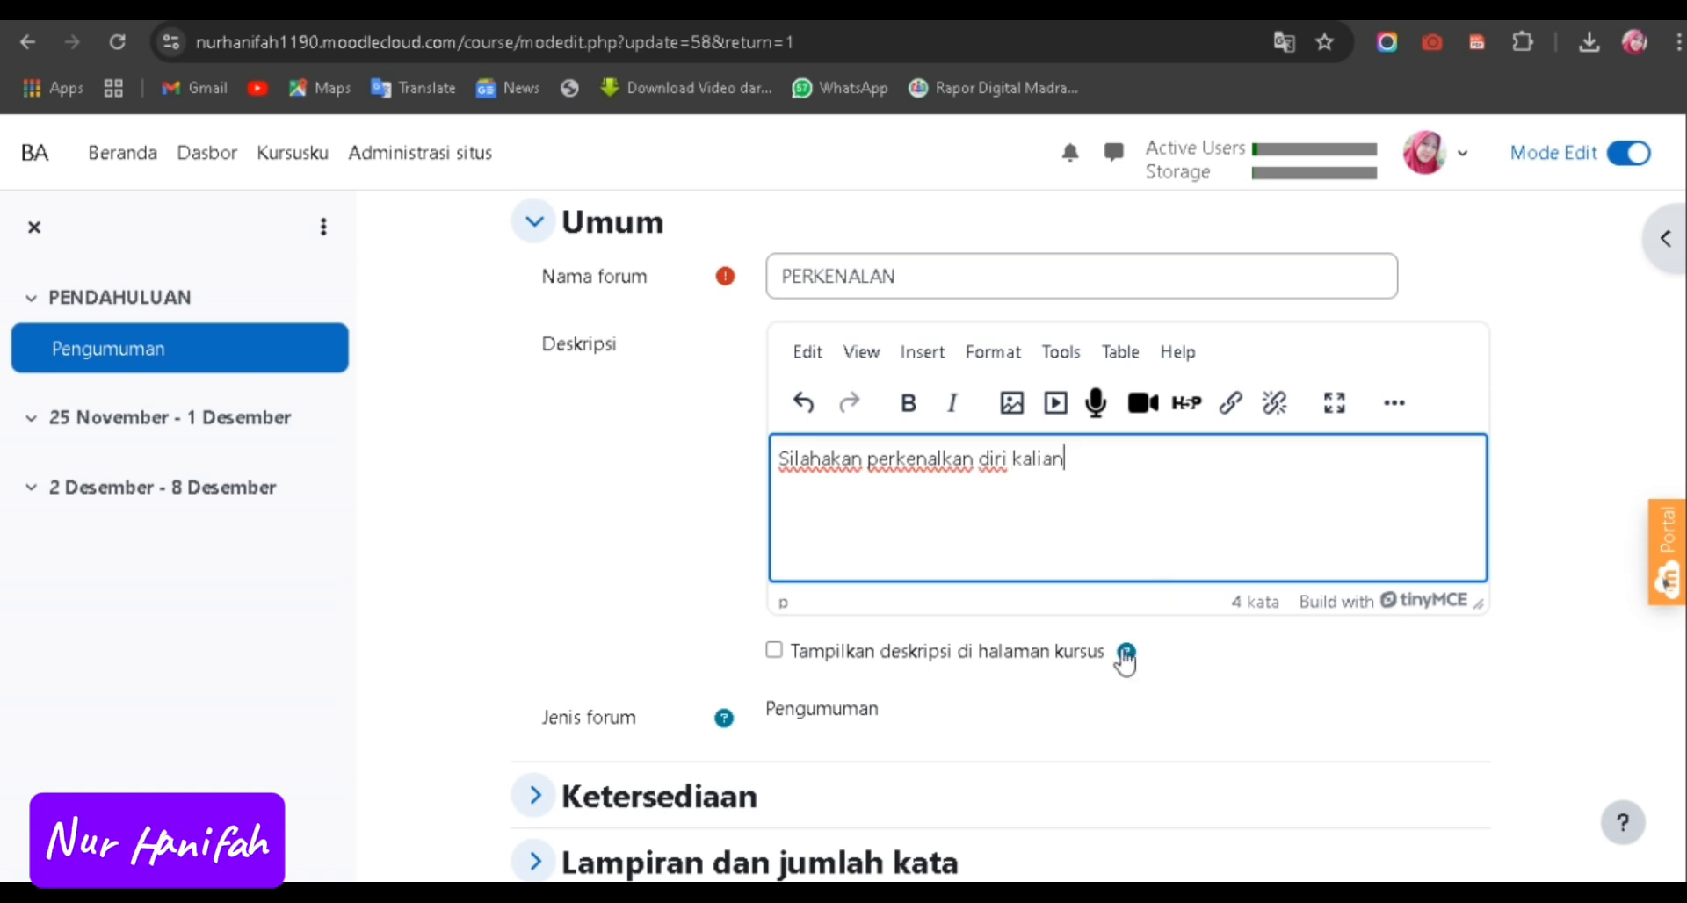
Enable showing the forum's description on the course page, then save the forum and return to the course.
scroll(1126, 661, down, 3)
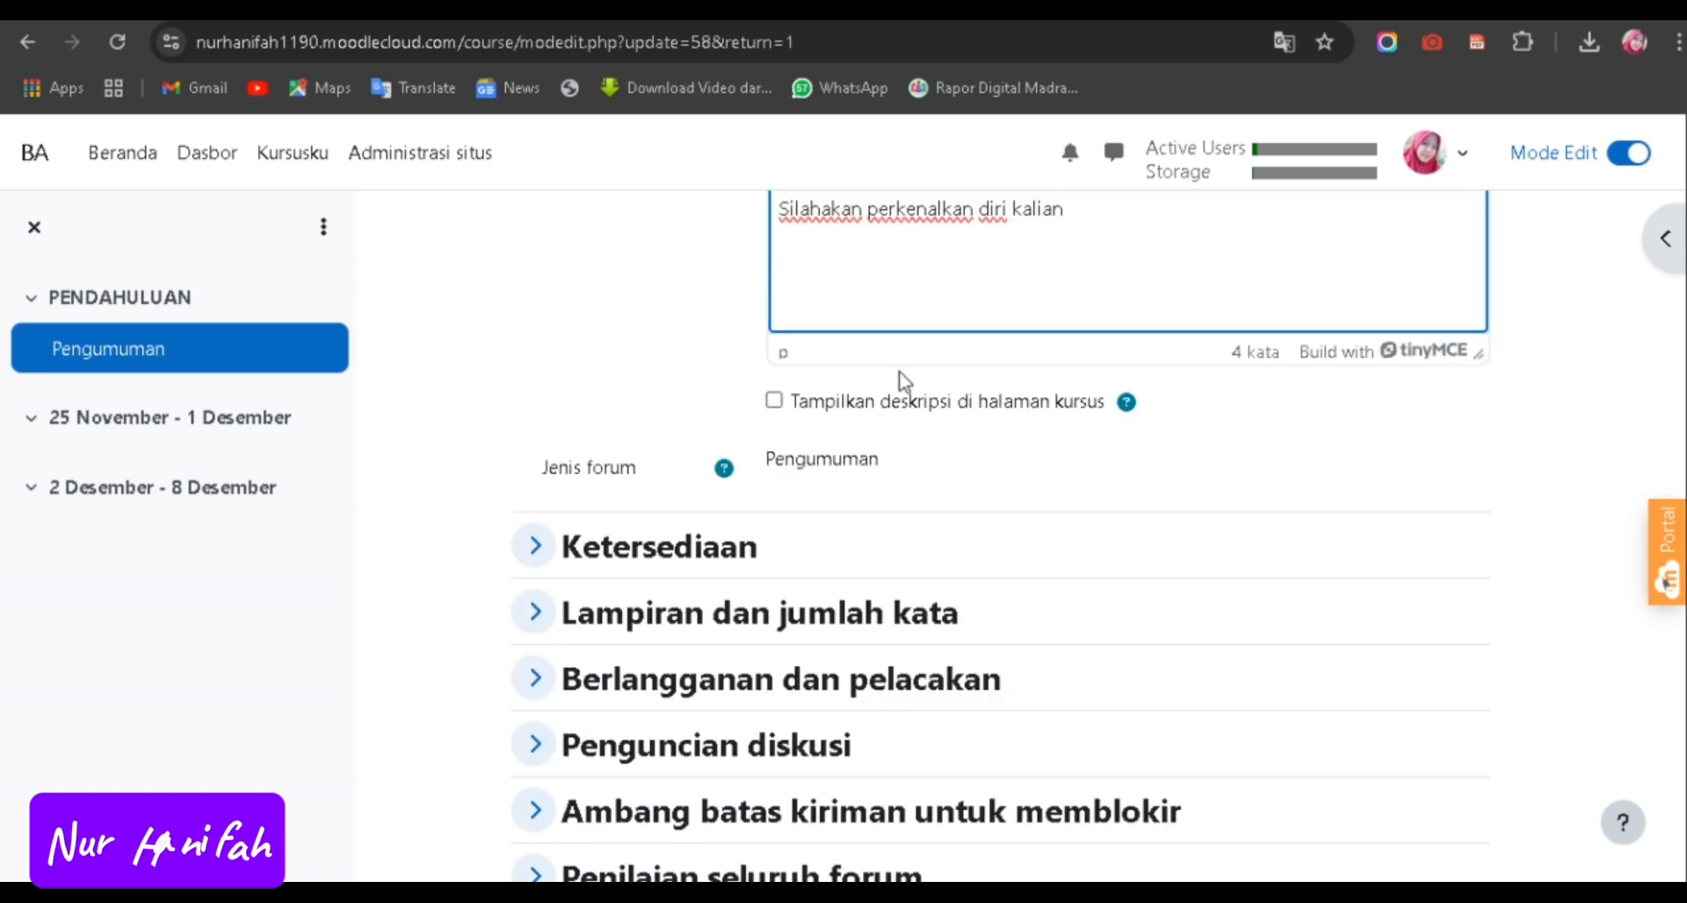
click(774, 401)
scroll(1262, 602, down, 3)
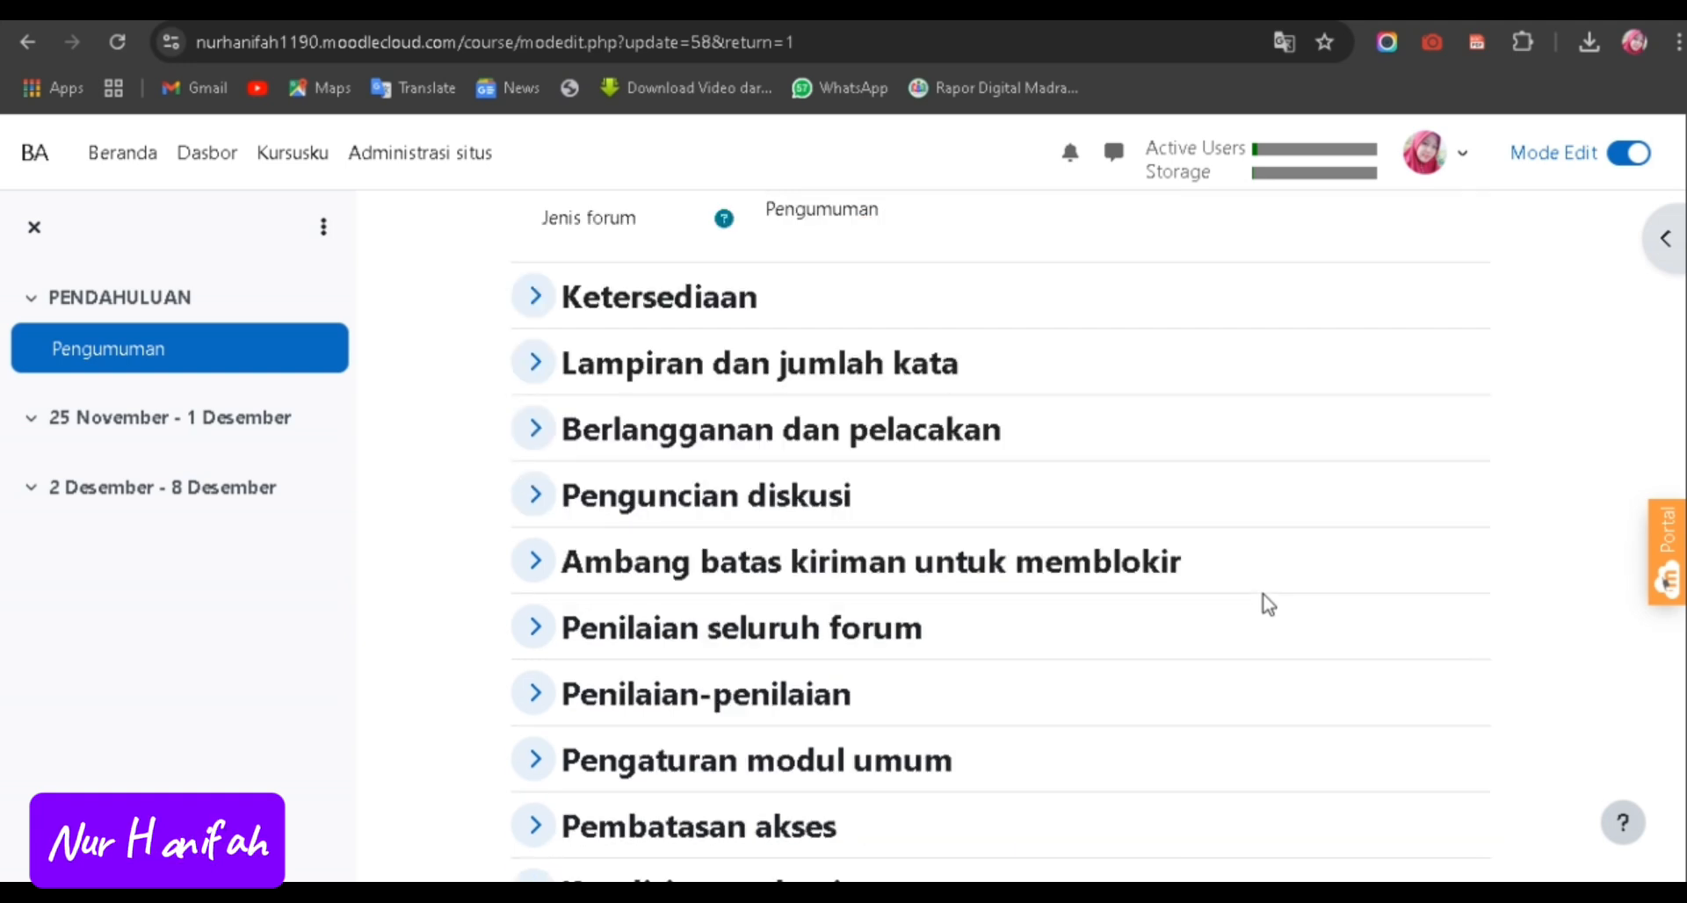
scroll(582, 655, down, 5)
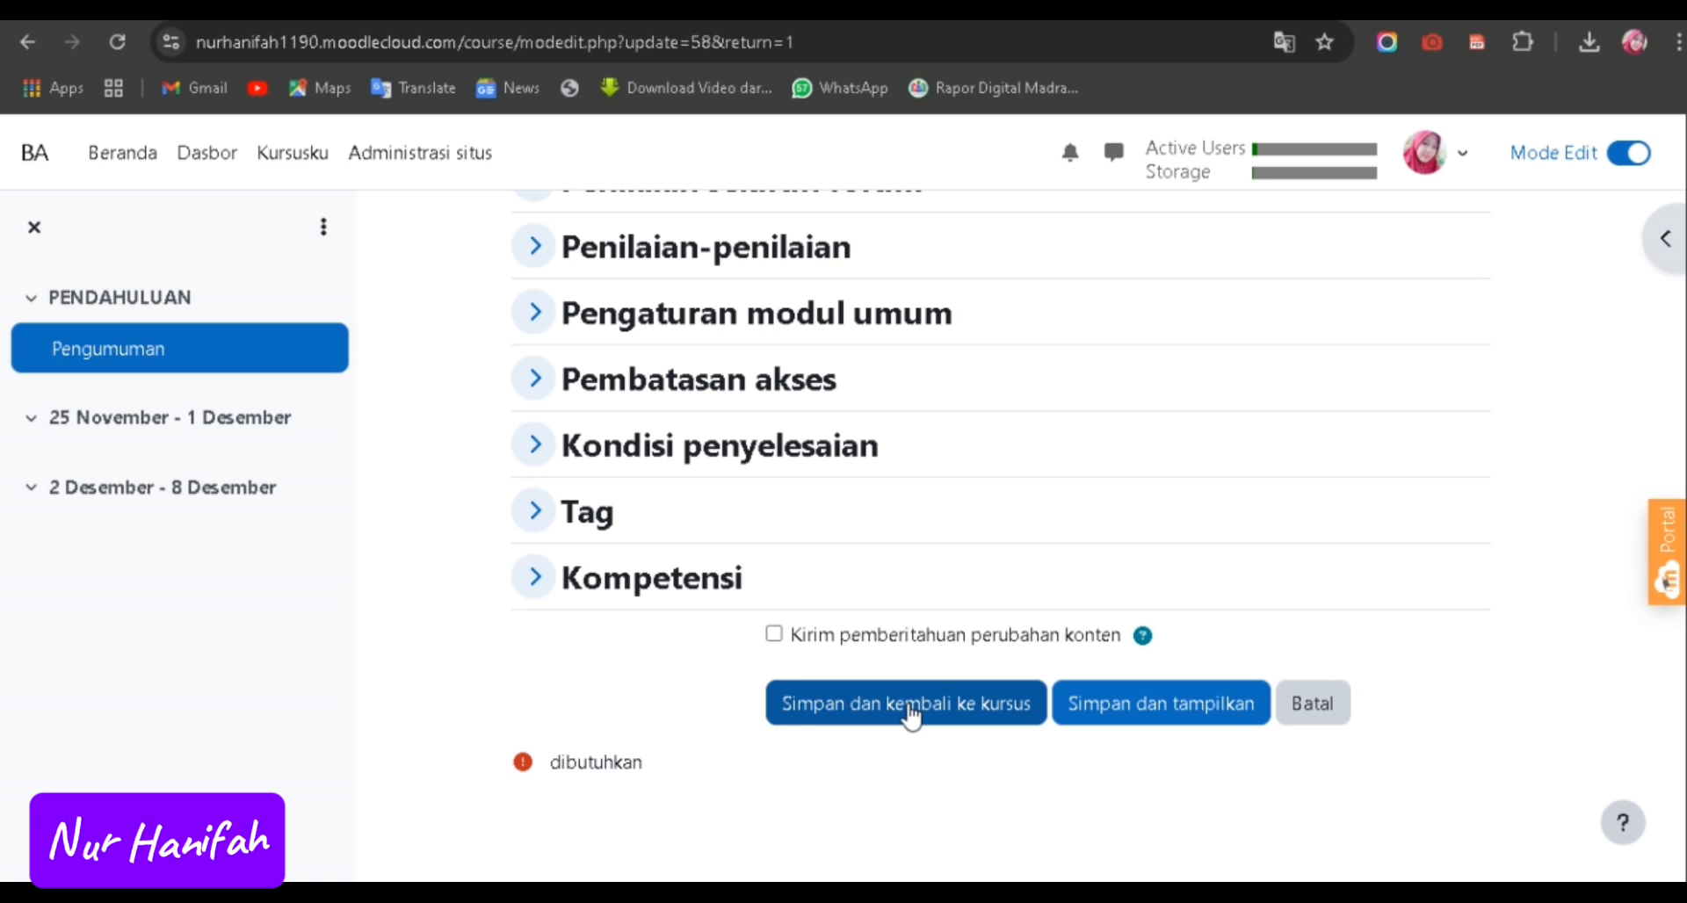
click(910, 713)
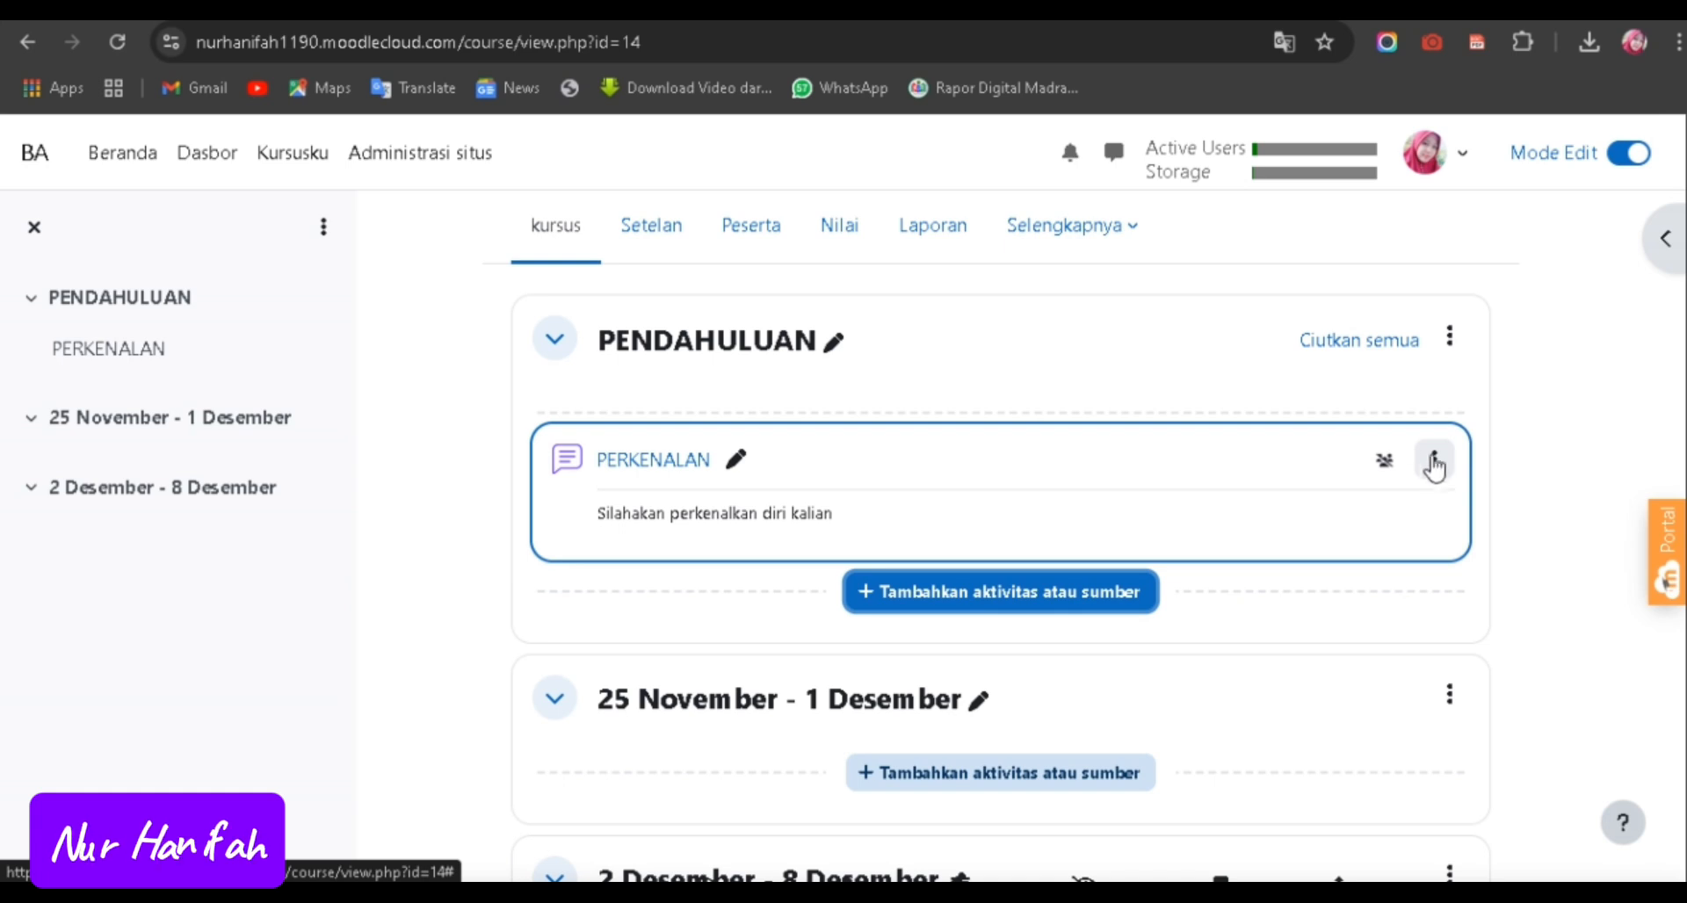
Add a new Forum activity to the PENDAHULUAN section and name it PERKENALAN.
click(1434, 464)
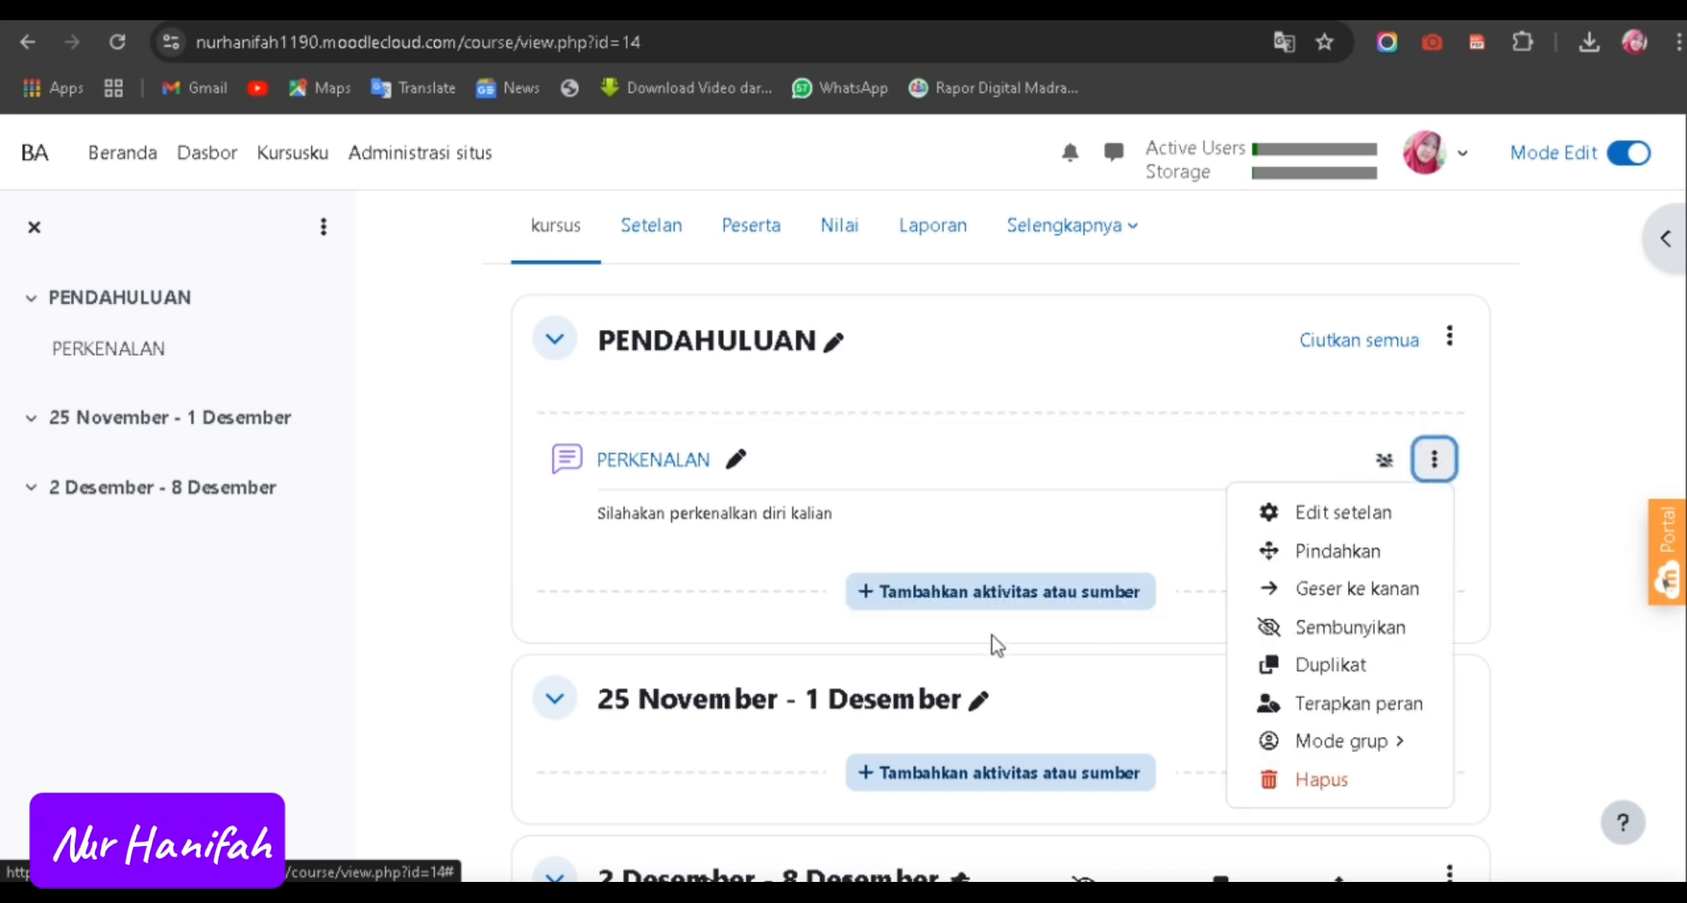
click(1036, 606)
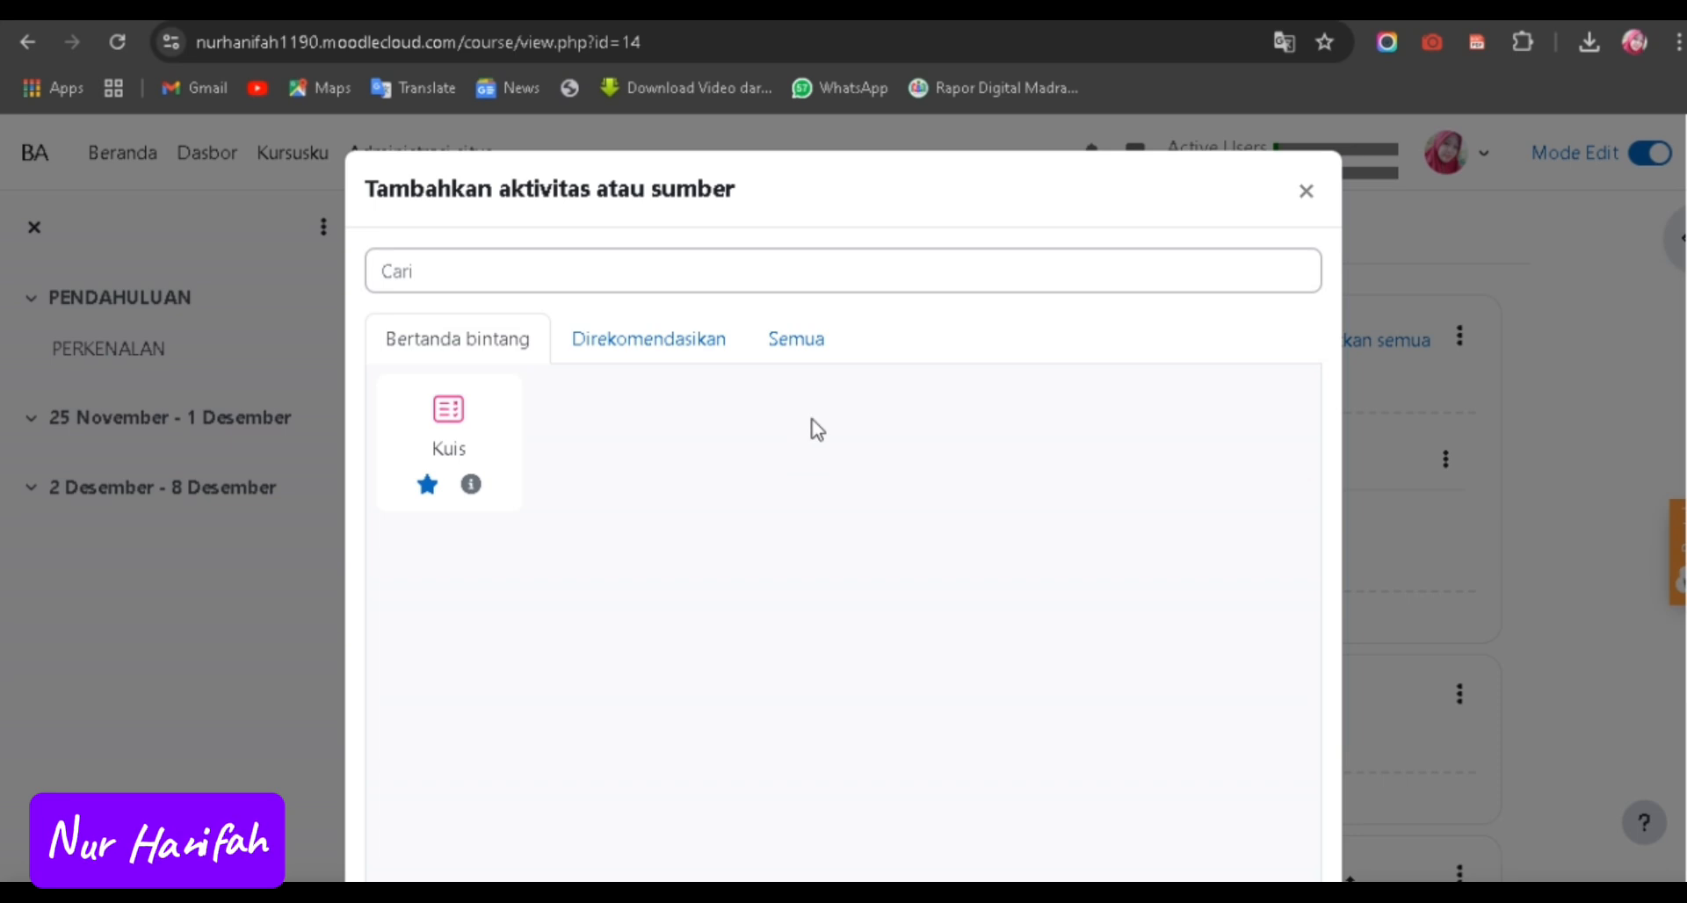
click(812, 345)
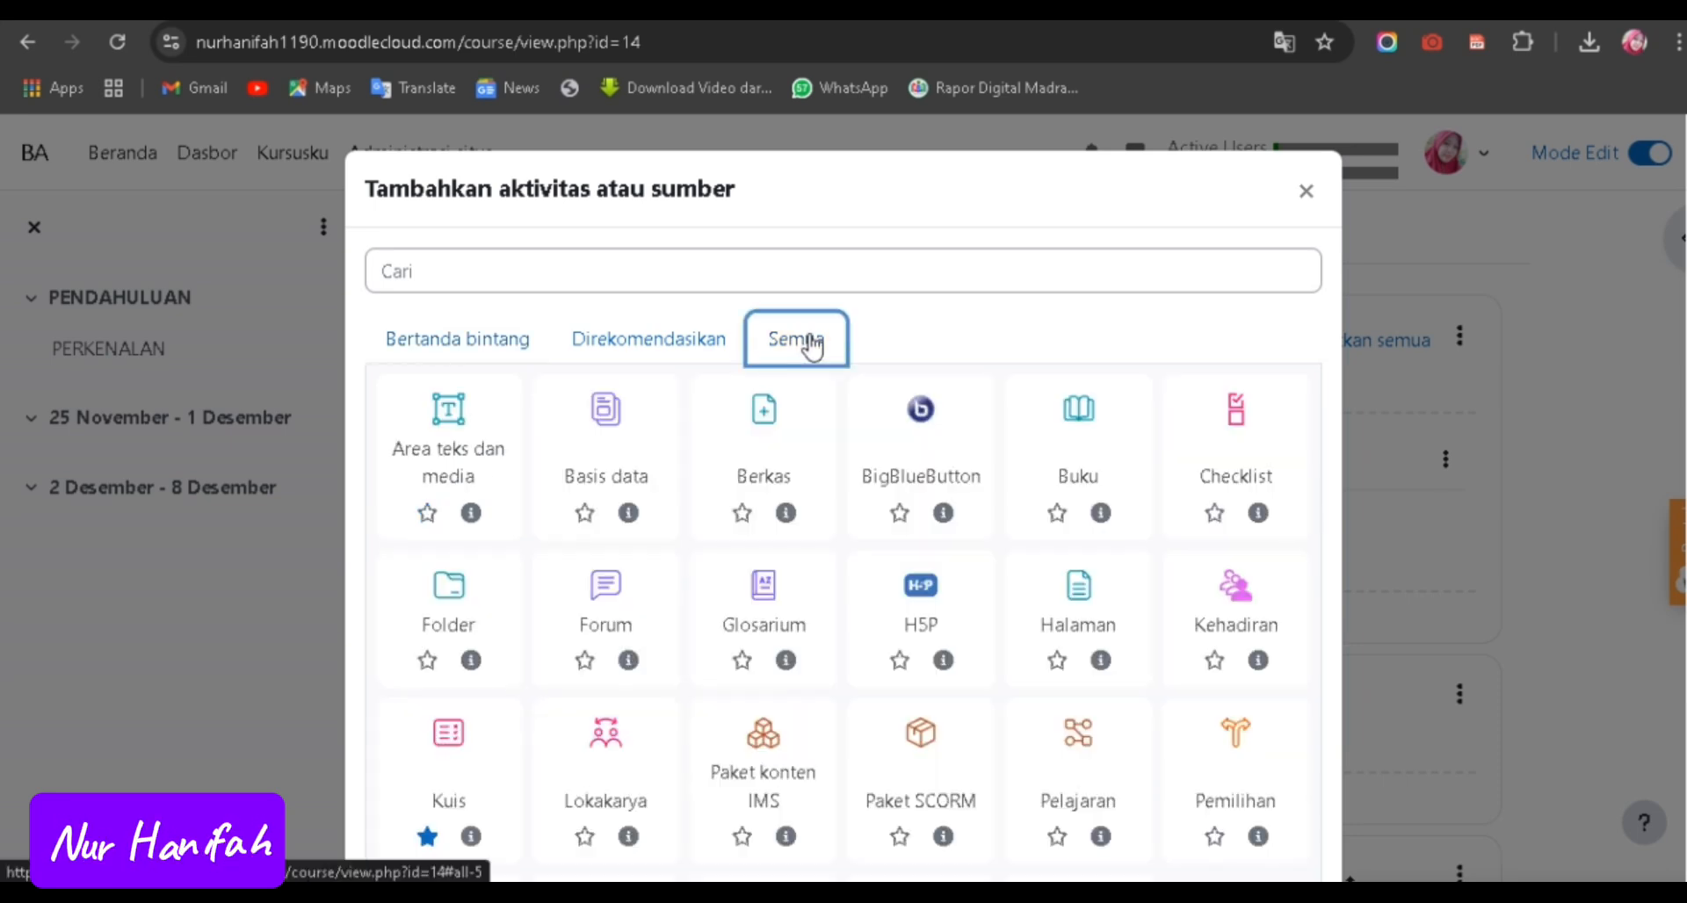
click(621, 613)
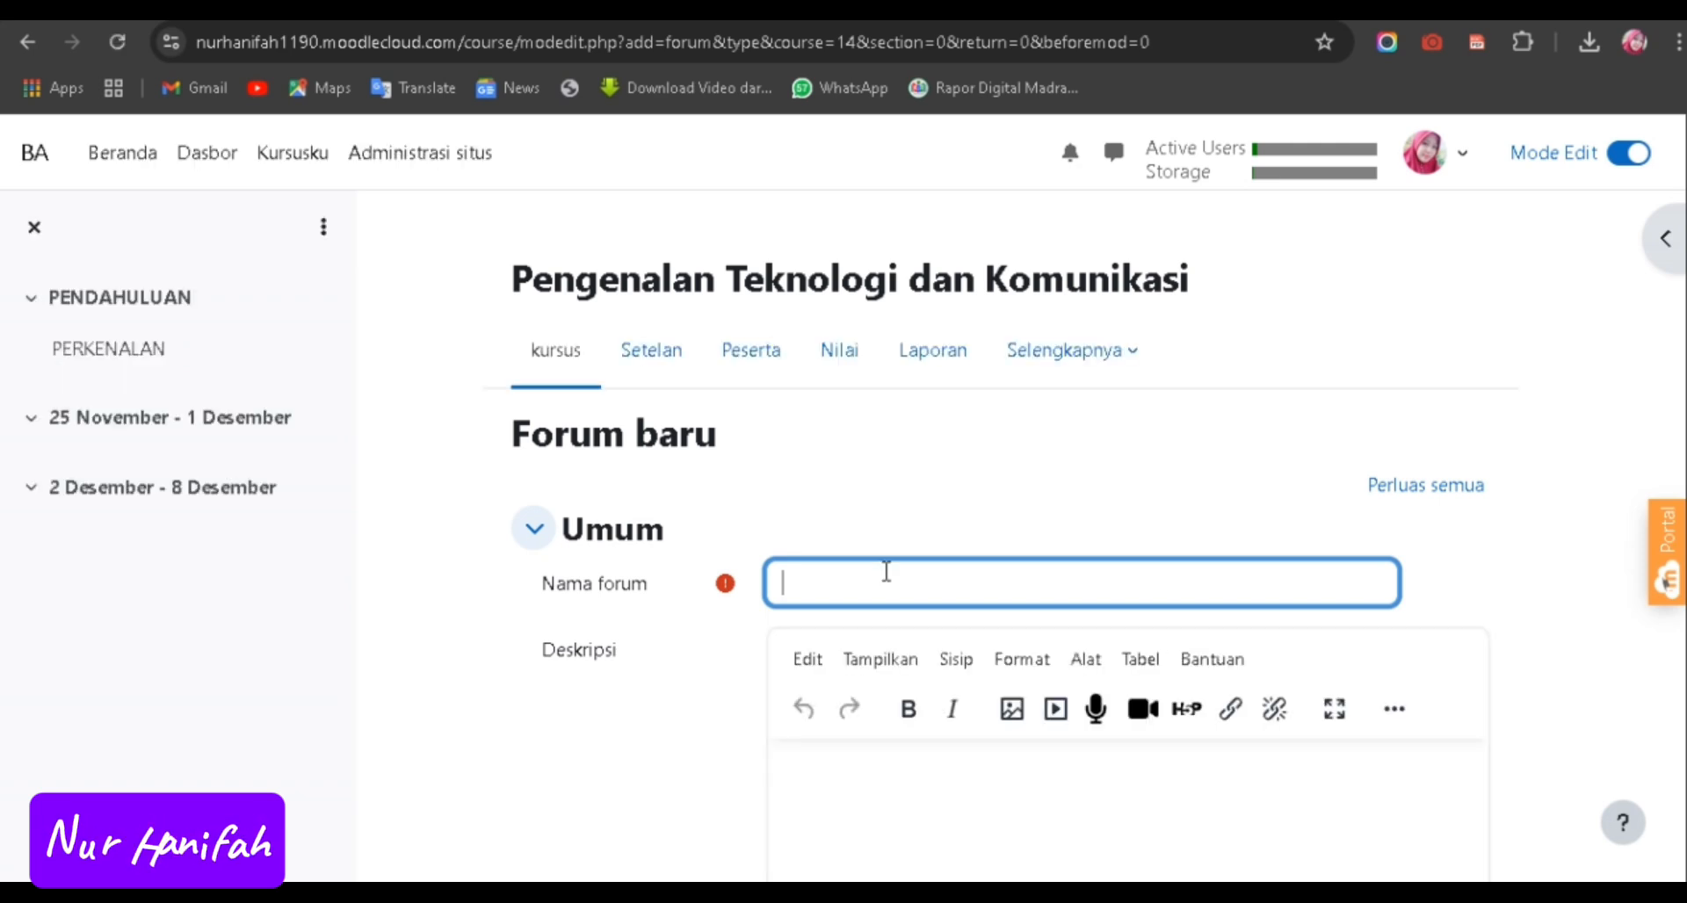
text(PERKENALAN)
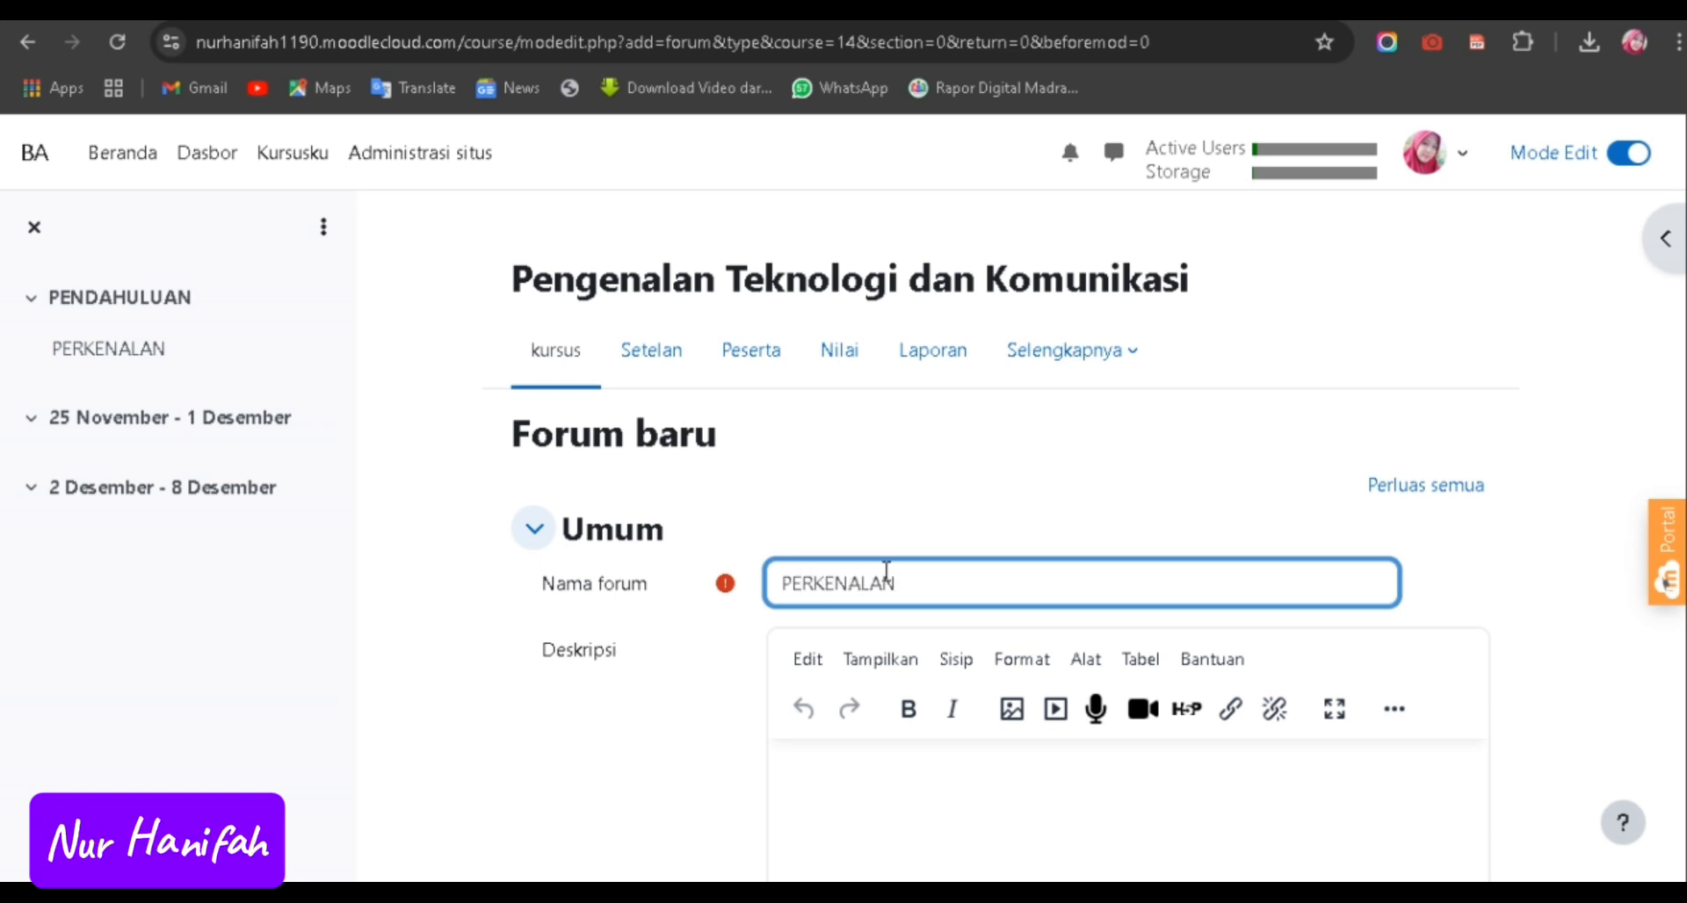
Give the new PERKENALAN forum the description "silahkan isi nama dan NIM kalian", then save it and return to the course.
scroll(953, 797, down, 3)
click(943, 577)
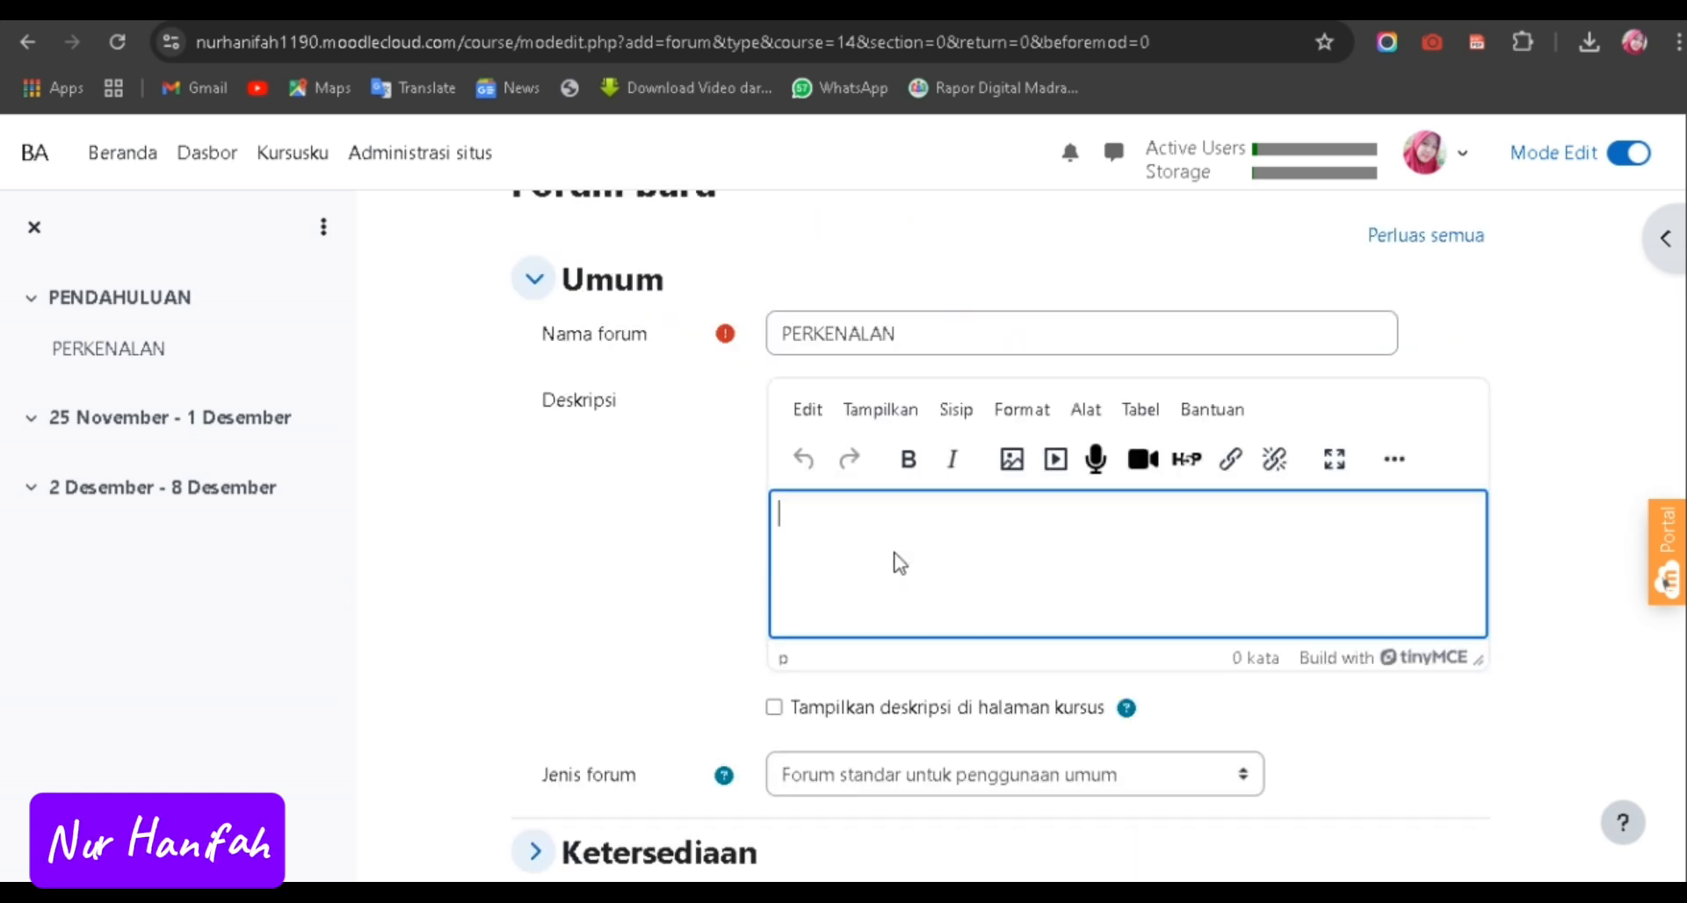
text(si)
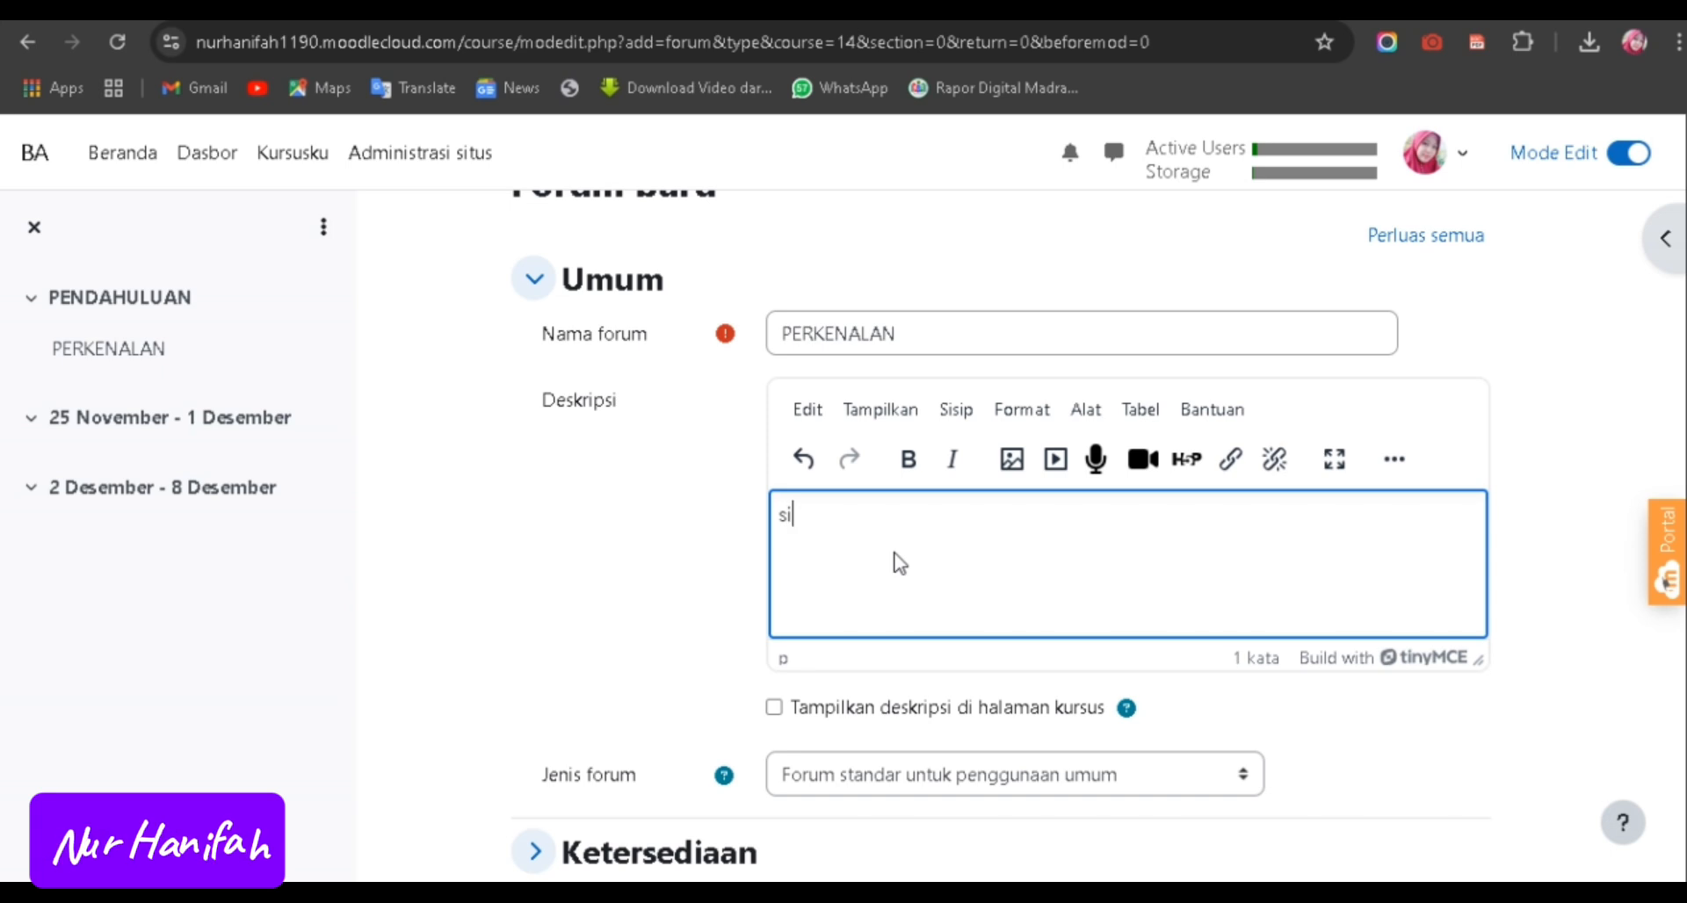
text(lah)
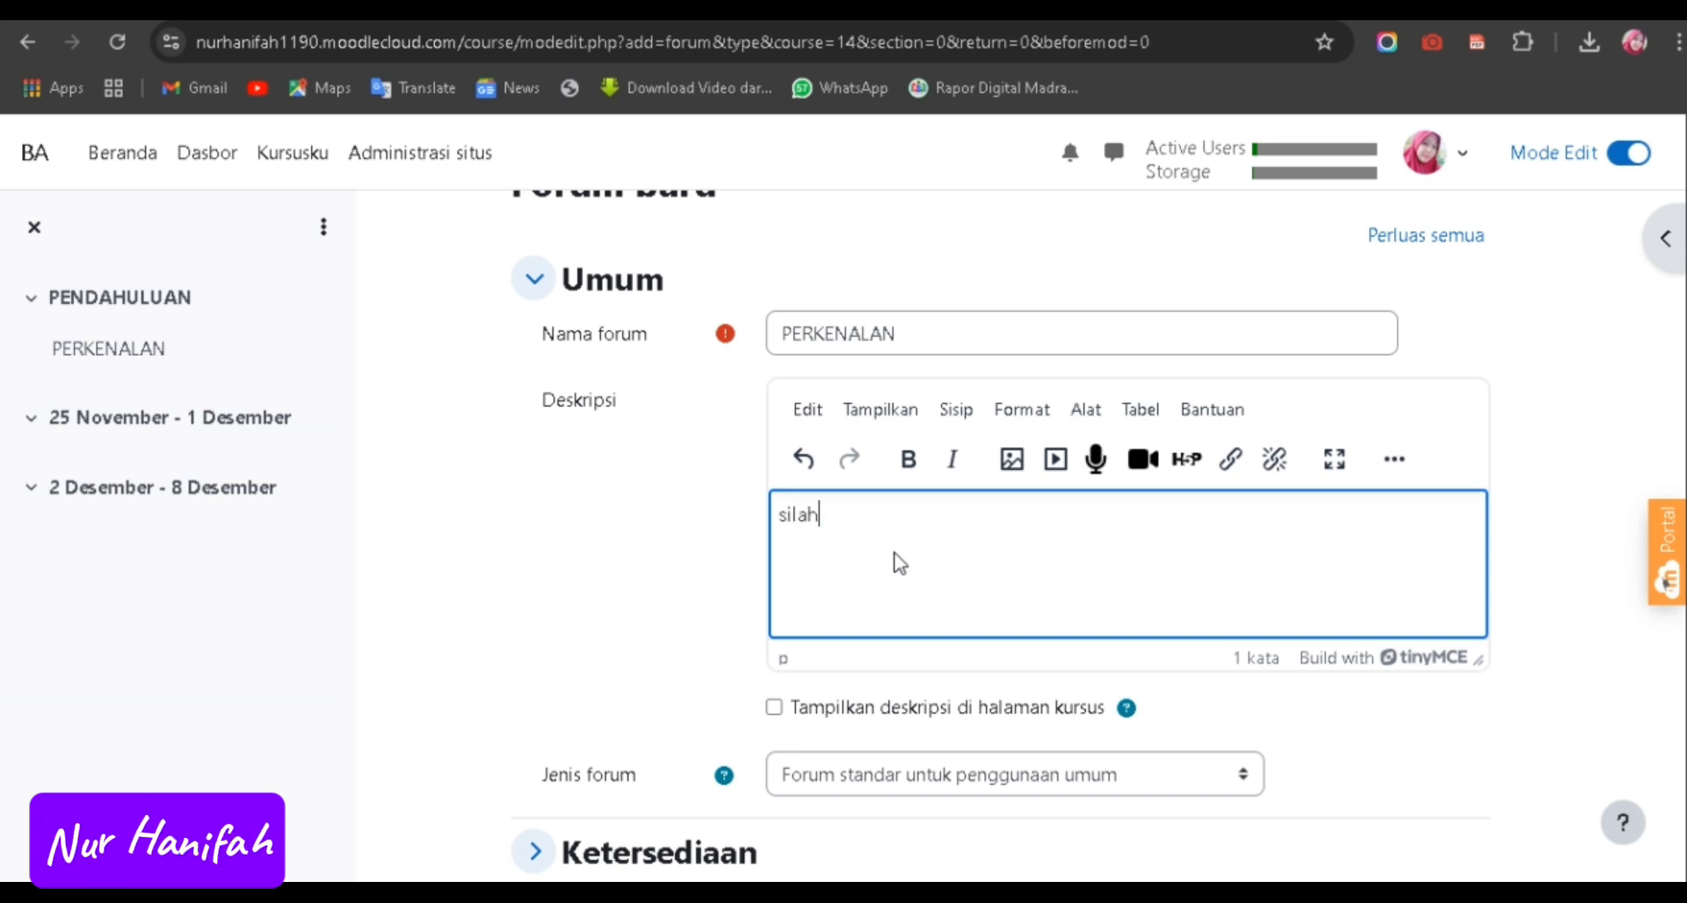
text(kan isi)
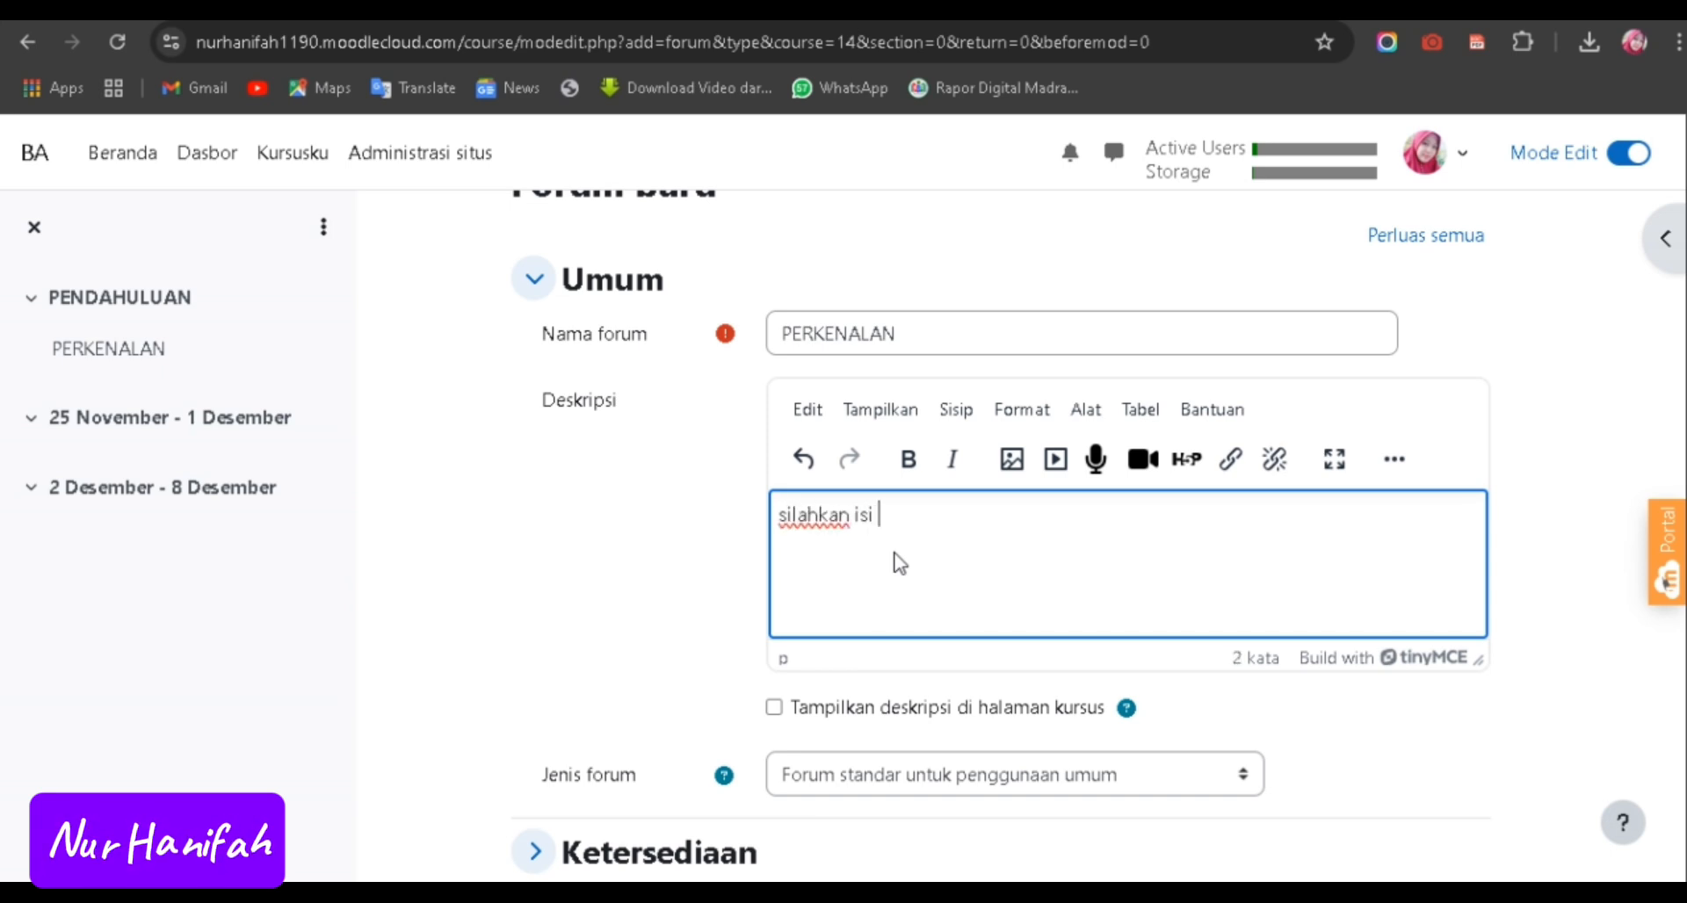
text( na)
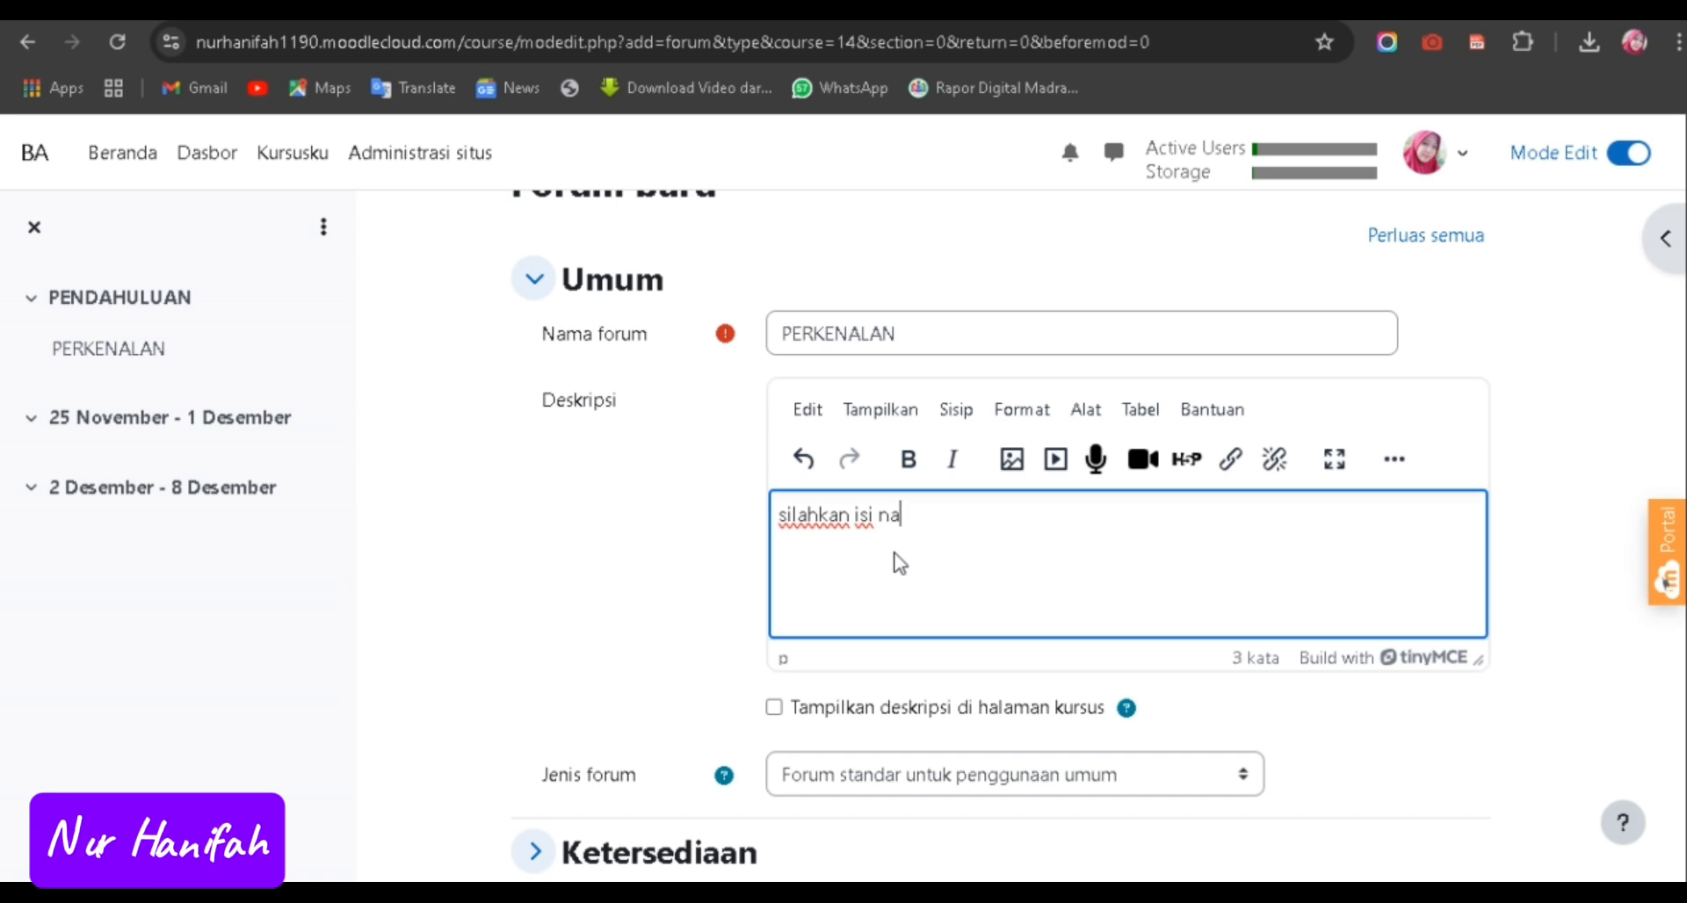
text(ma dan )
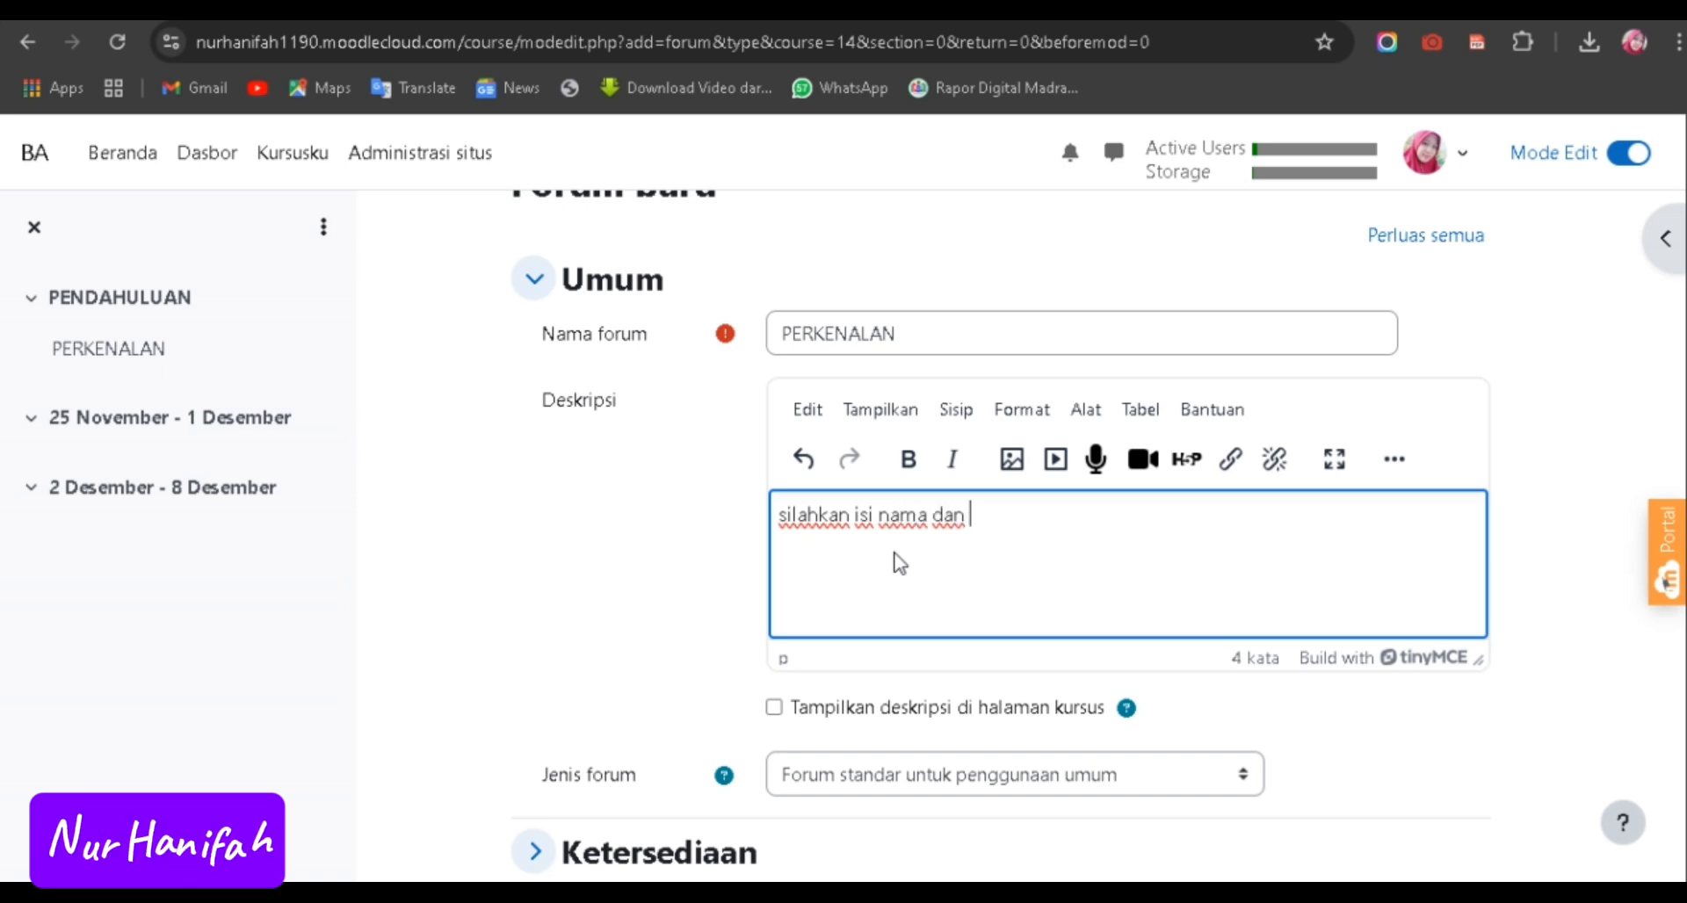
text(NIM ka)
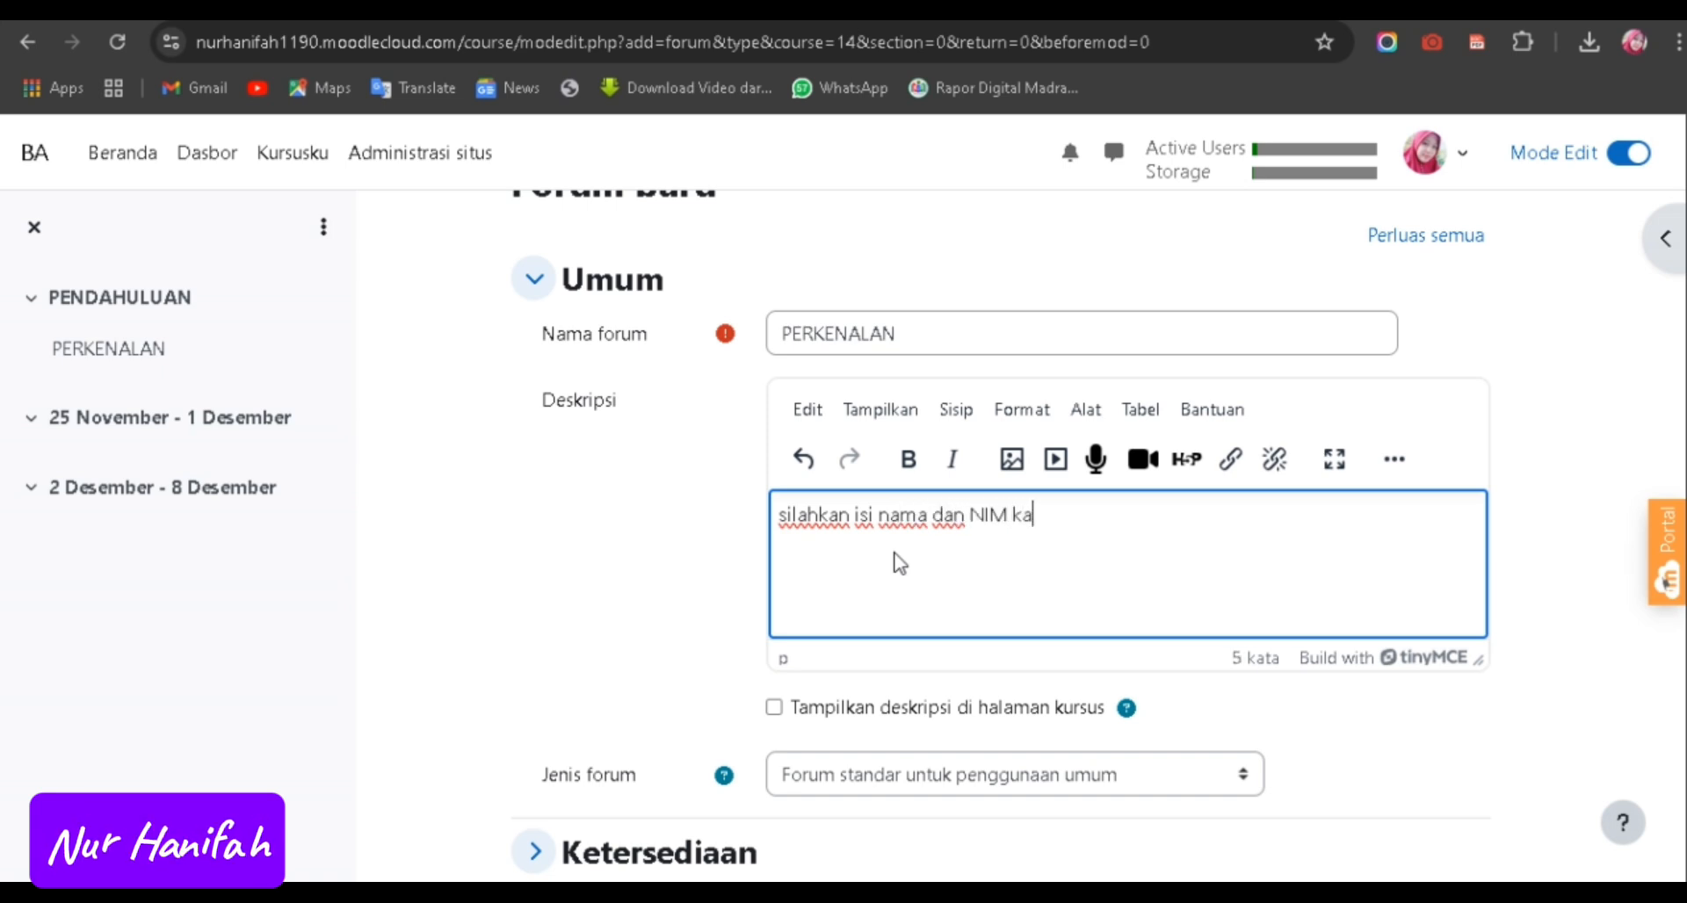
text(lian)
scroll(967, 615, down, 10)
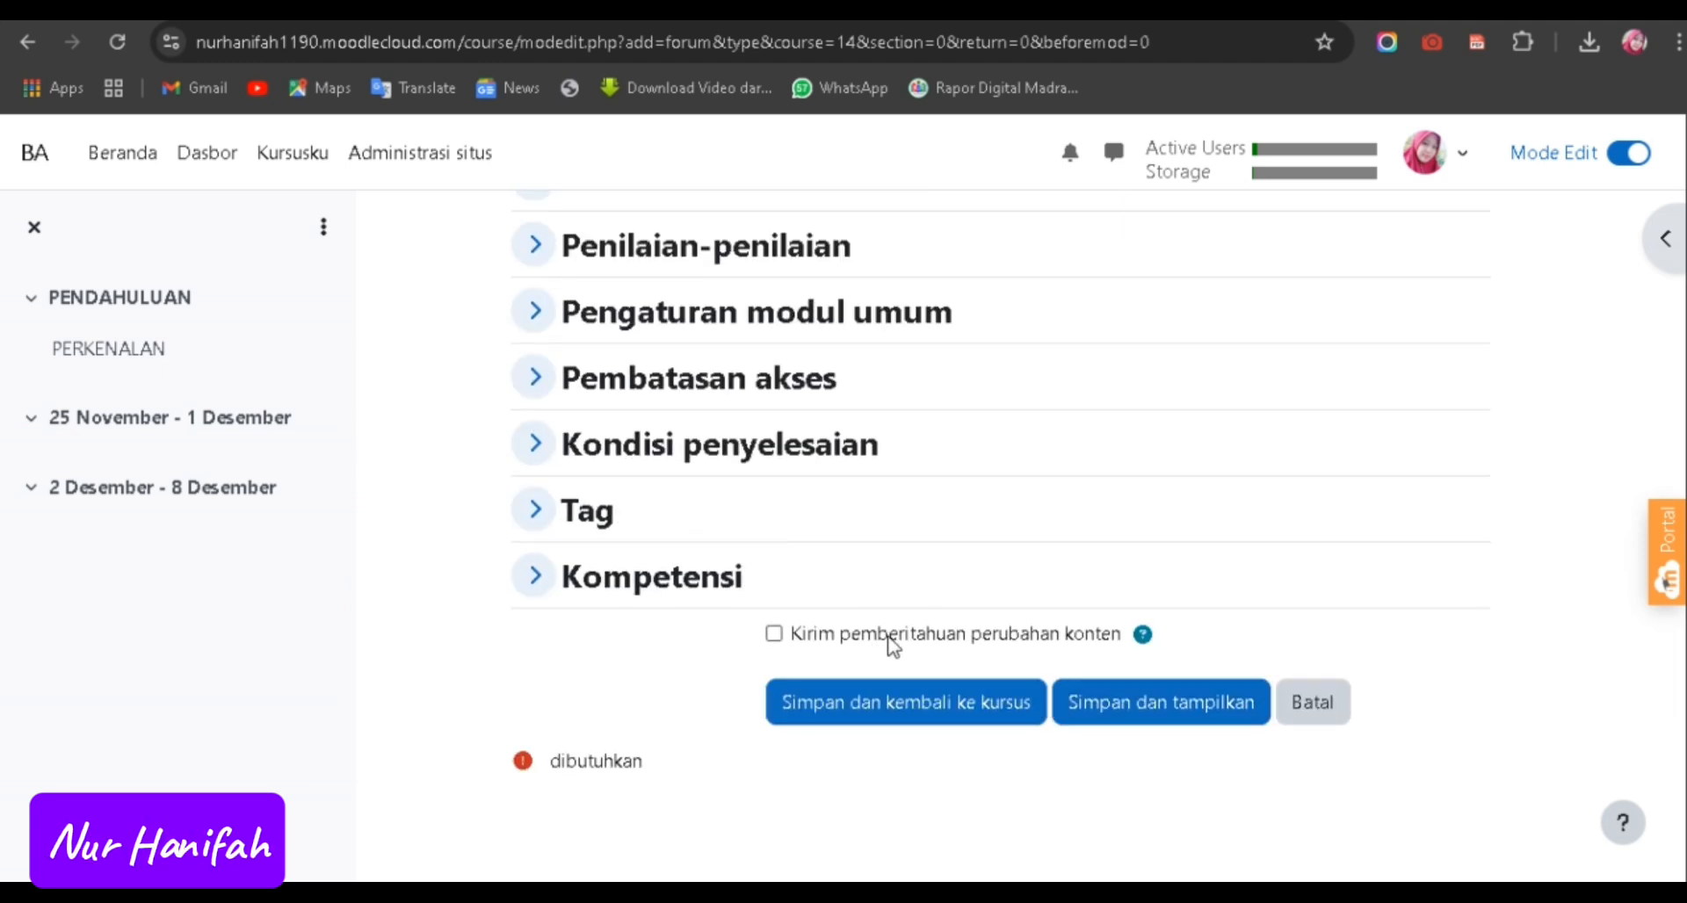
click(907, 707)
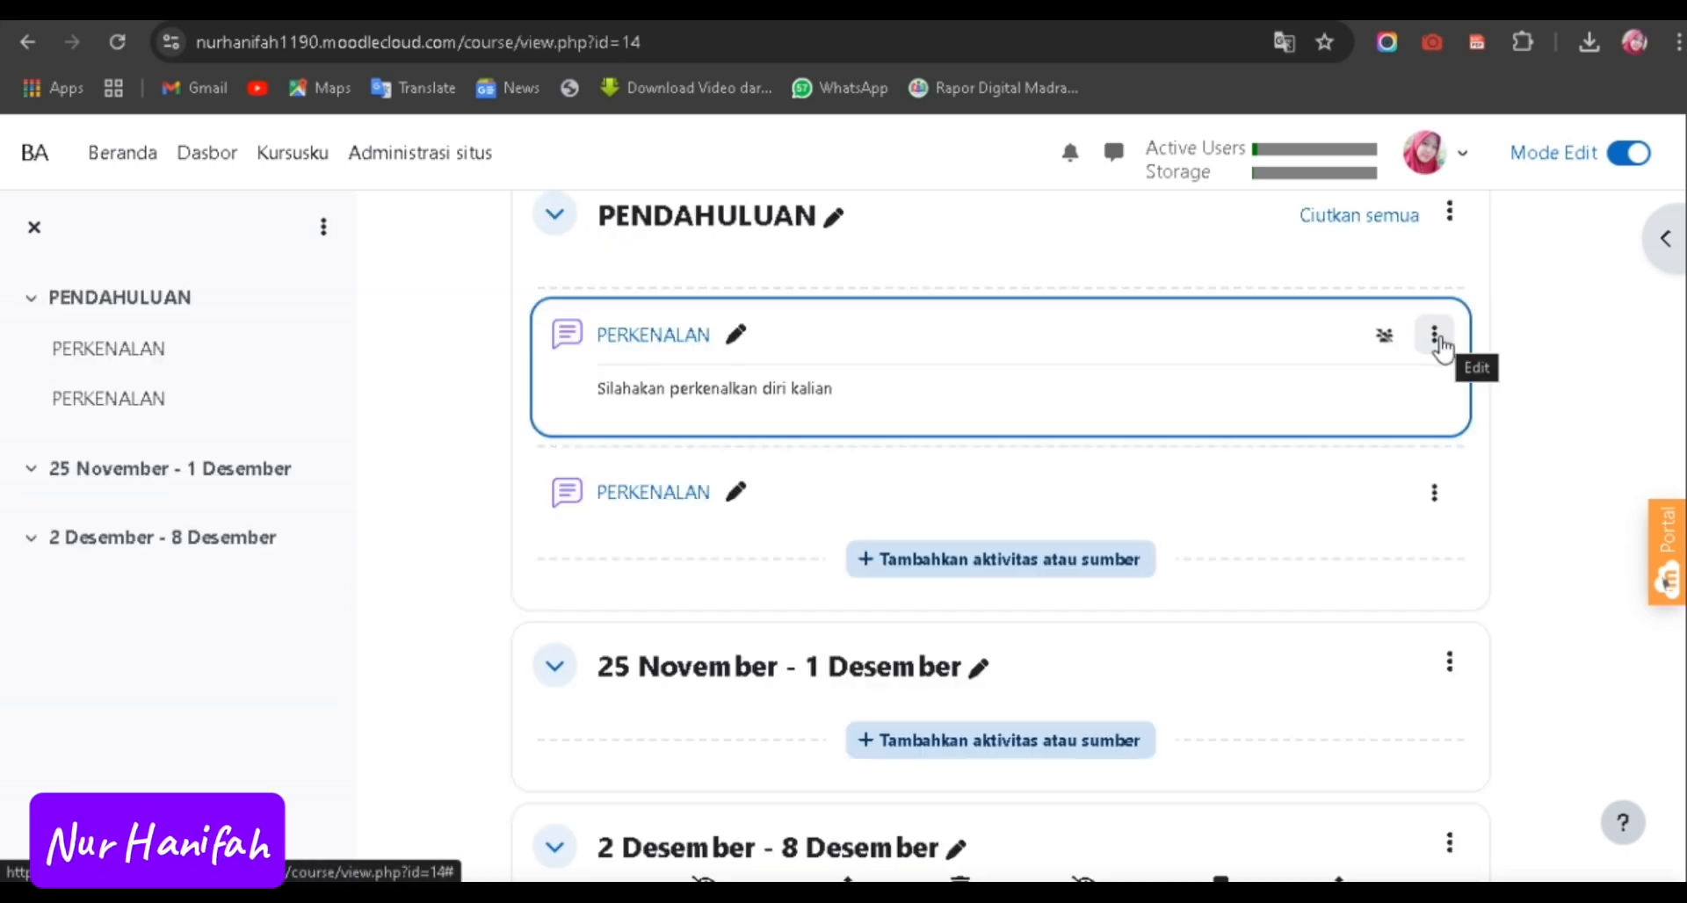
Delete the PERKENALAN forum with the description "Silahakan perkenalkan diri kalian" from the PENDAHULUAN section.
click(1436, 340)
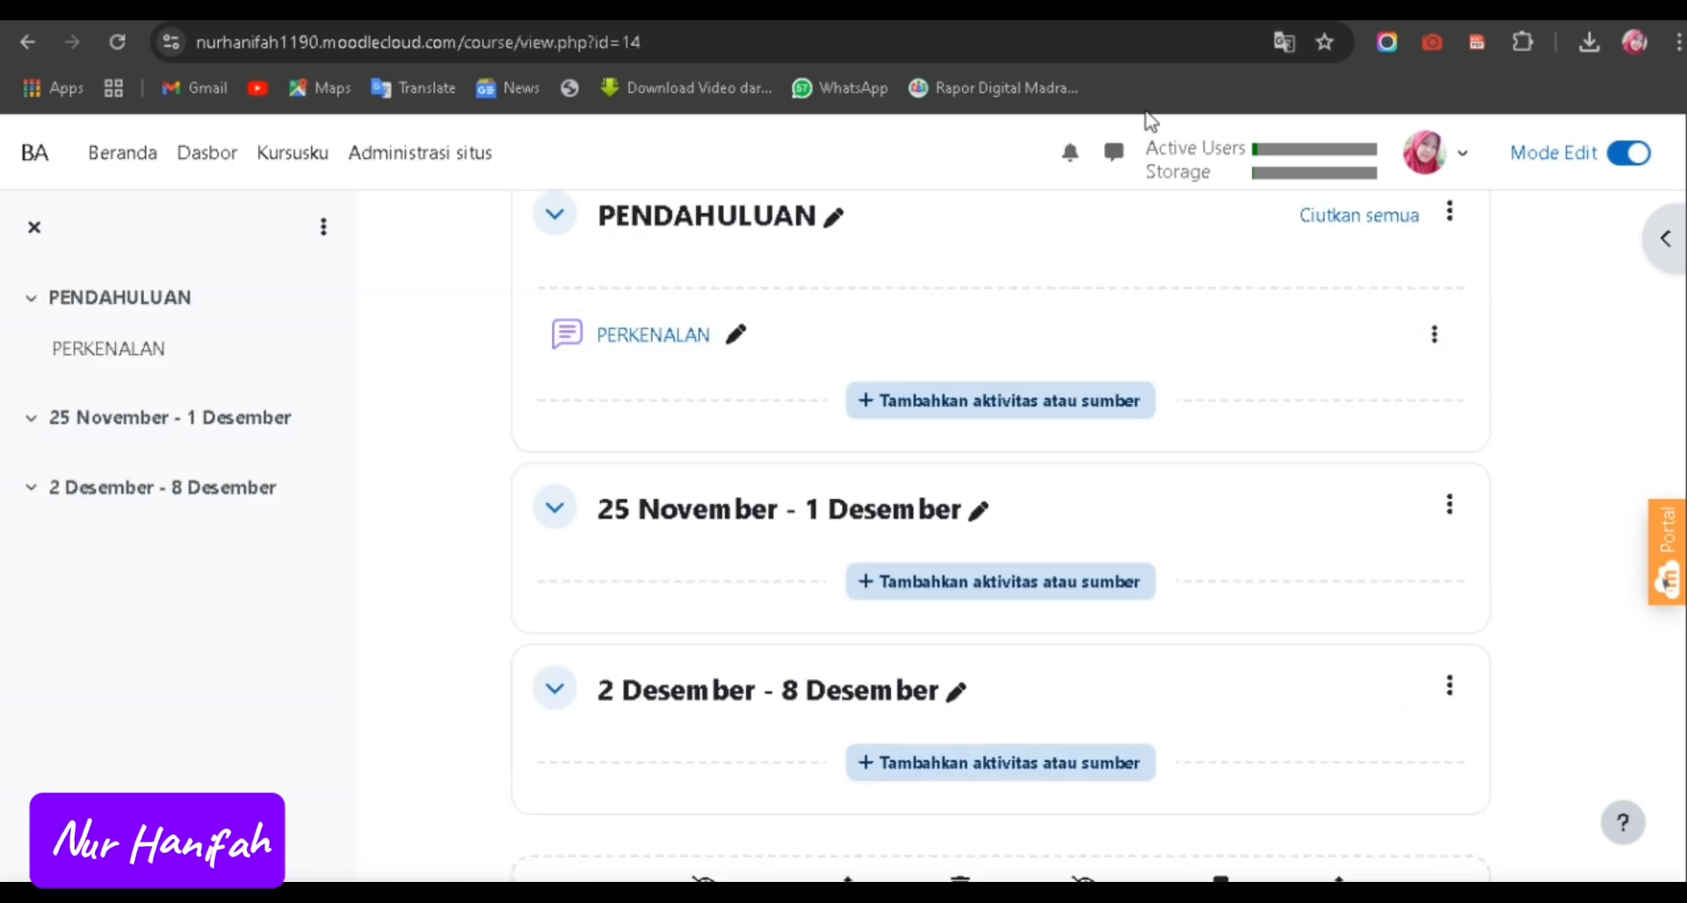
scroll(1169, 329, down, 2)
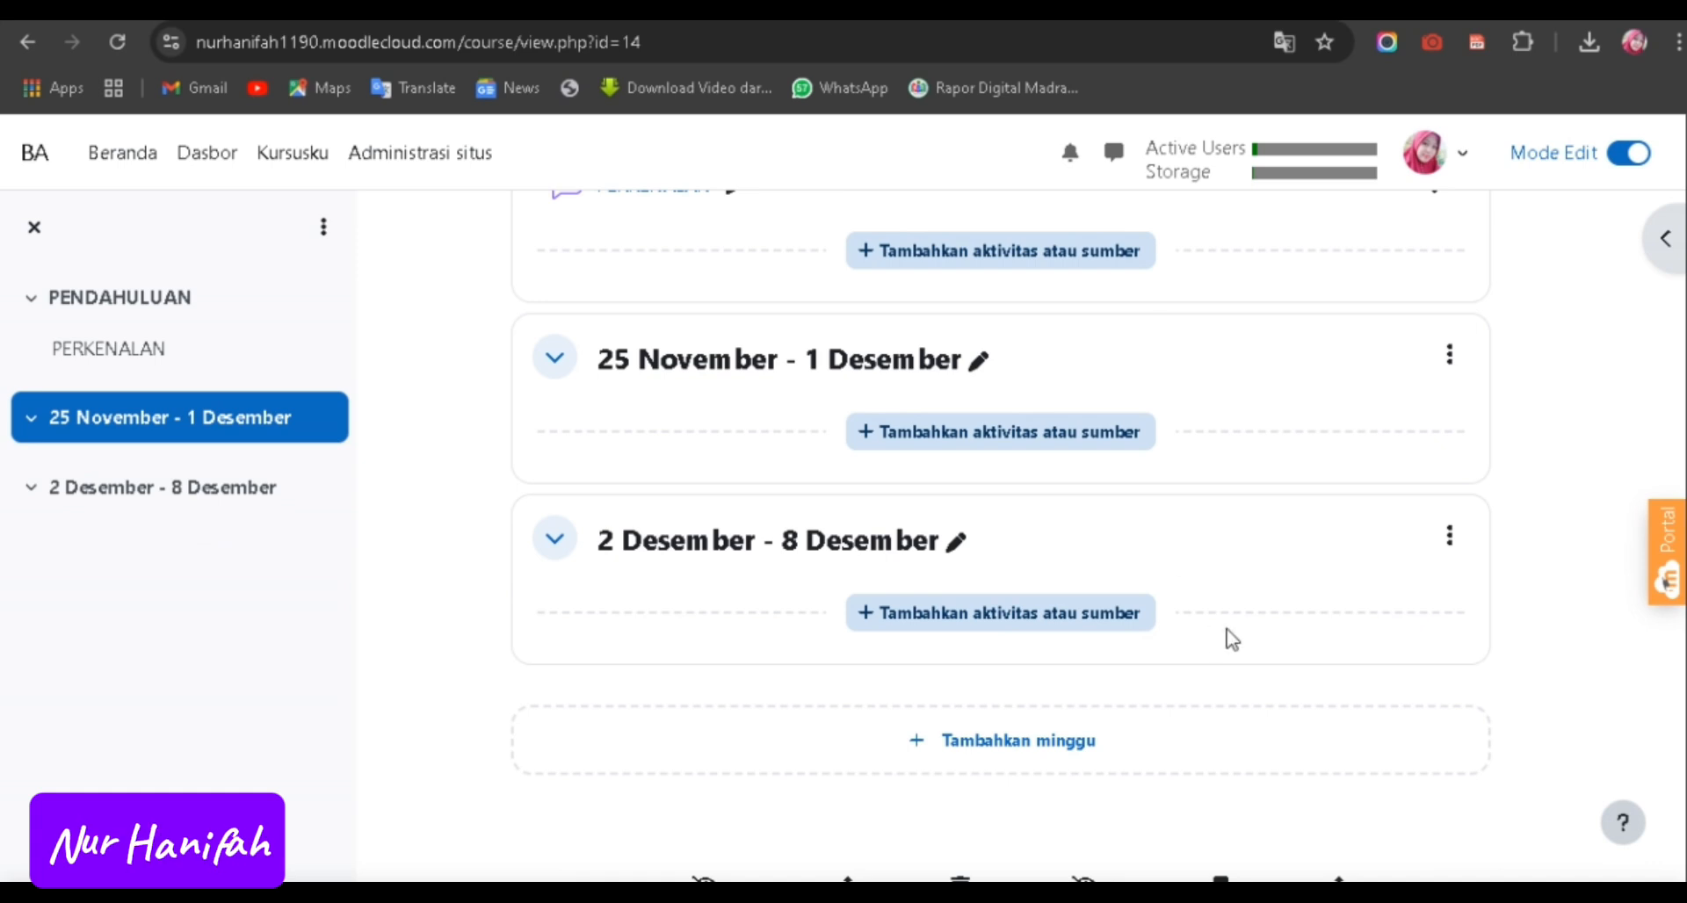
scroll(1369, 673, up, 2)
scroll(851, 584, up, 3)
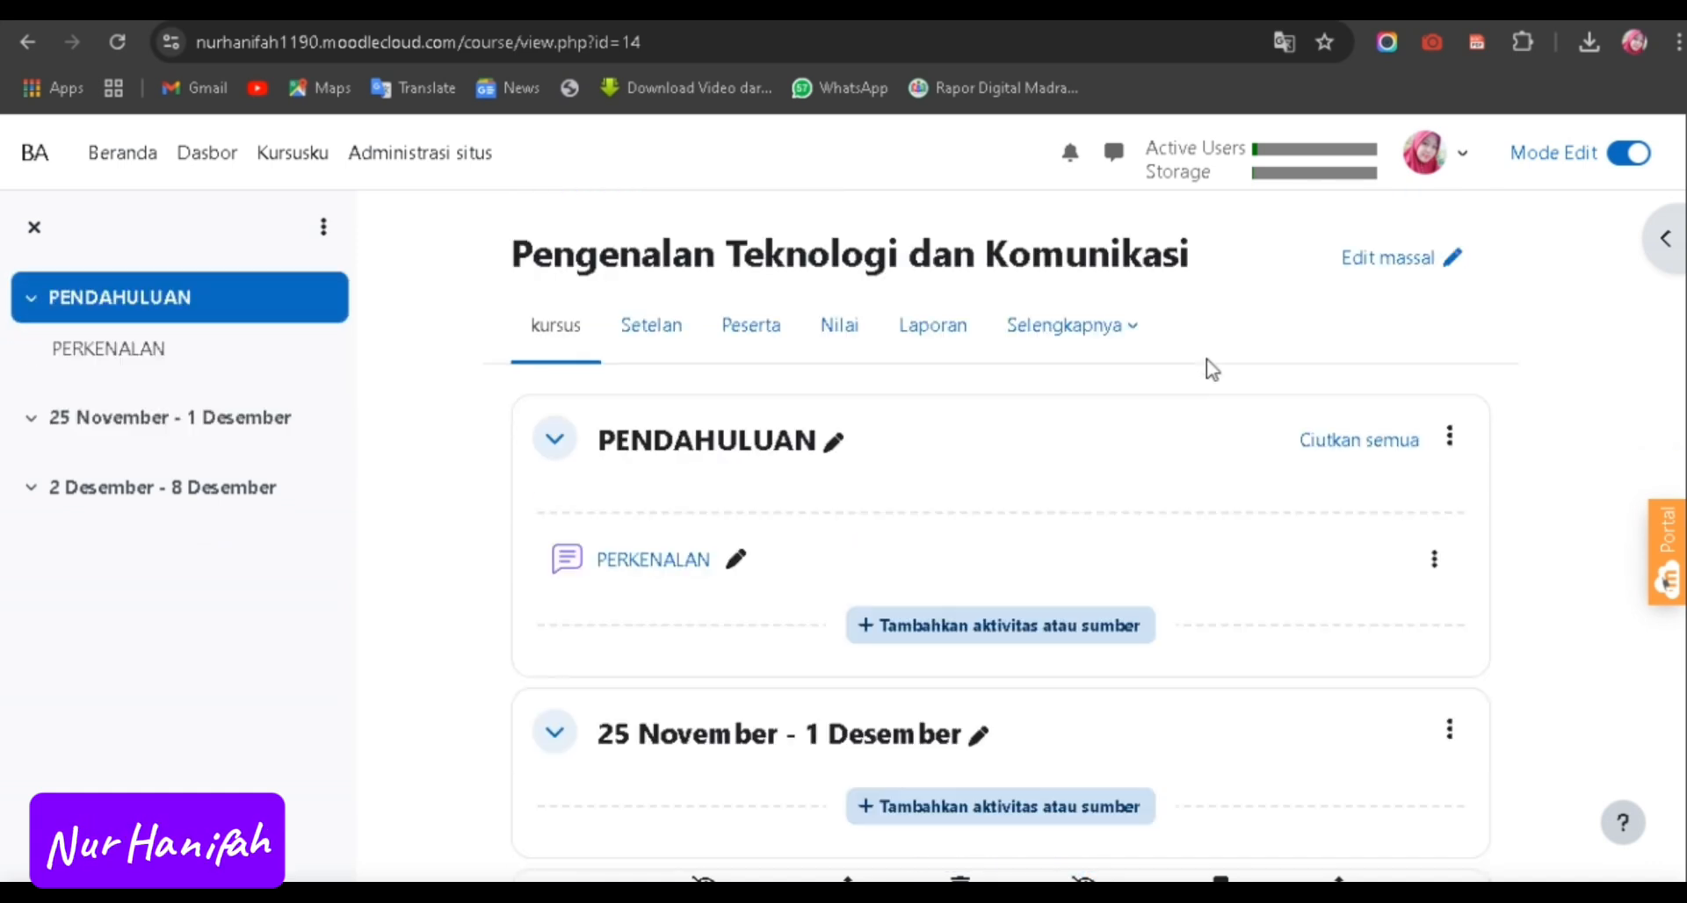
Rename the "25 November - 1 Desember" section as SESI 1.
scroll(1051, 537, down, 2)
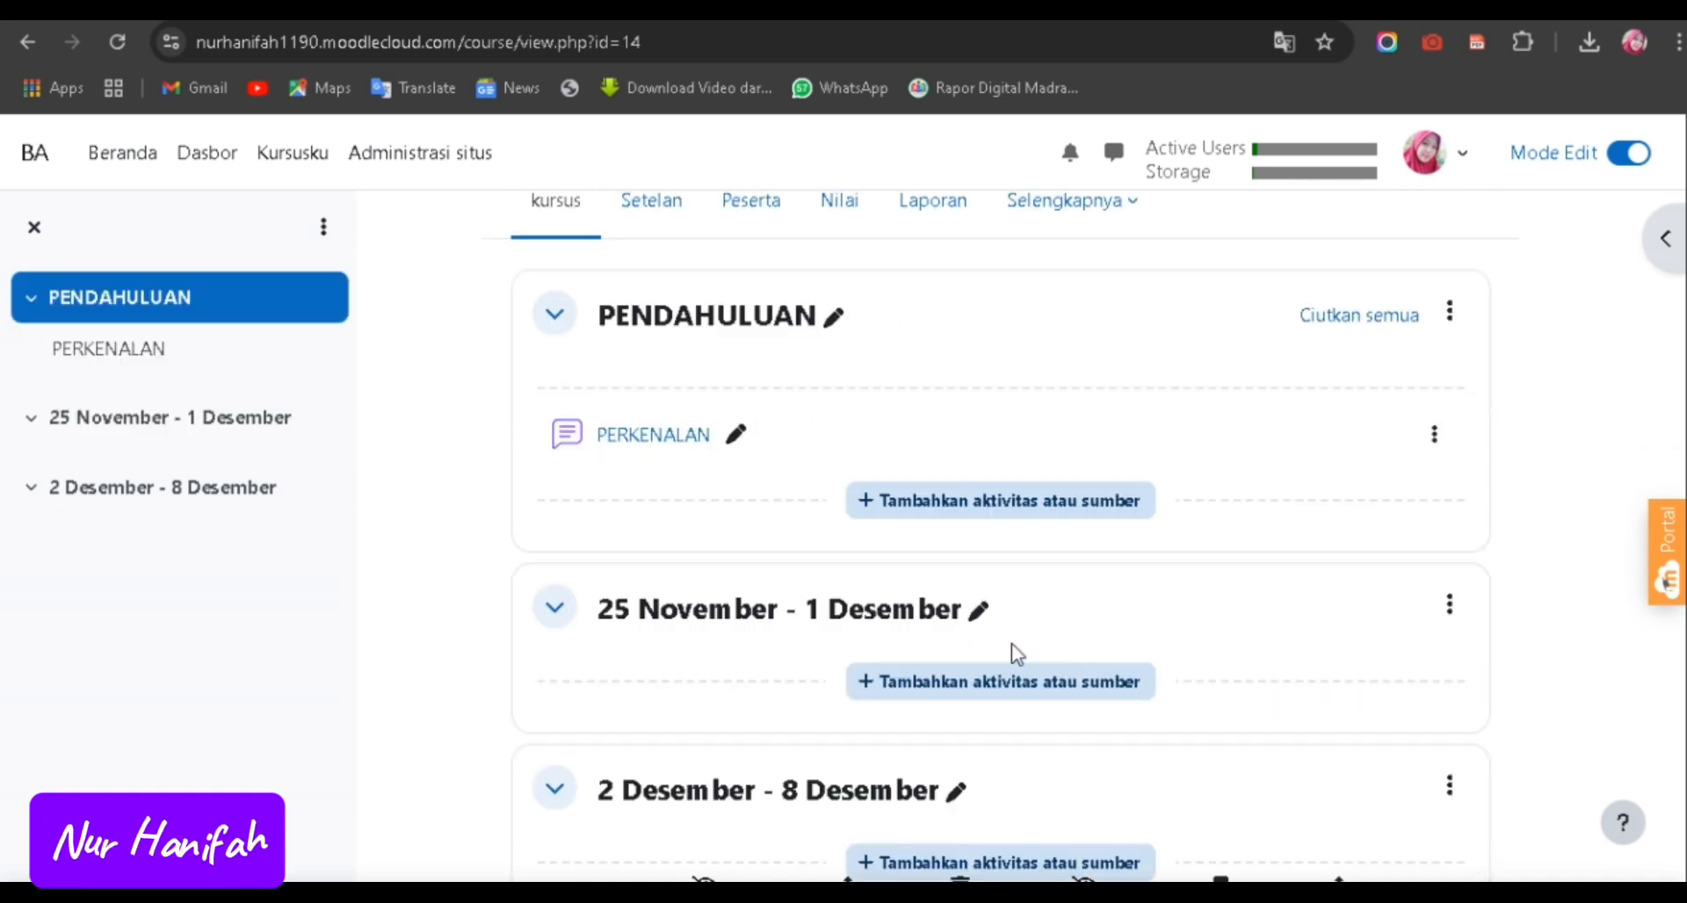
click(978, 613)
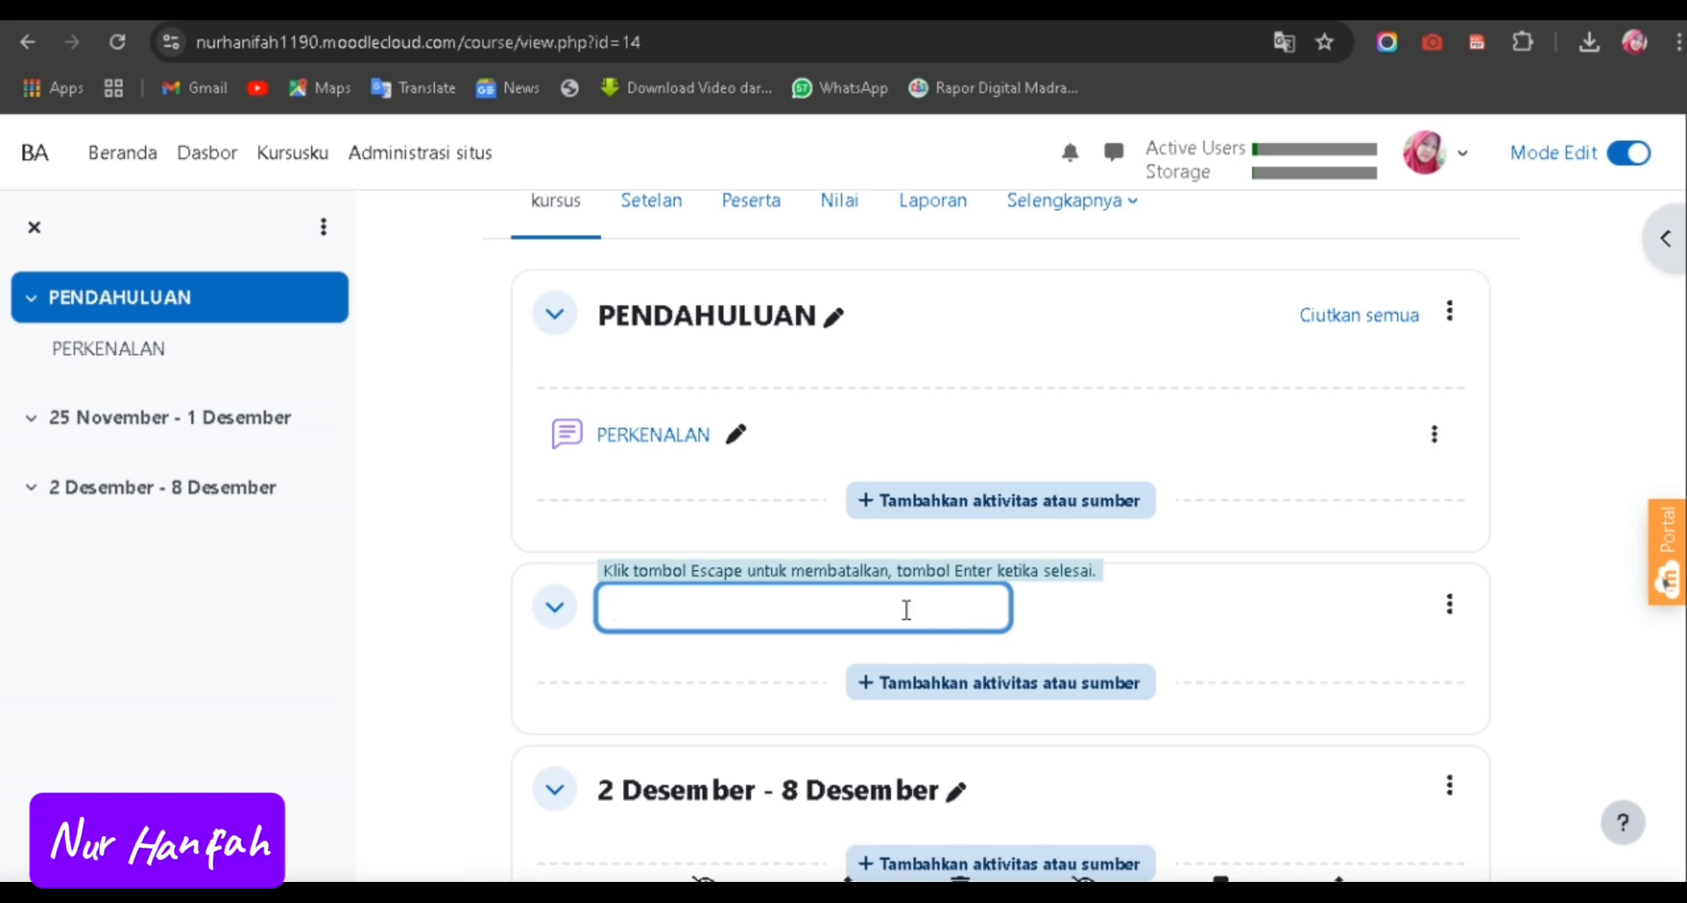
text(SESI 1)
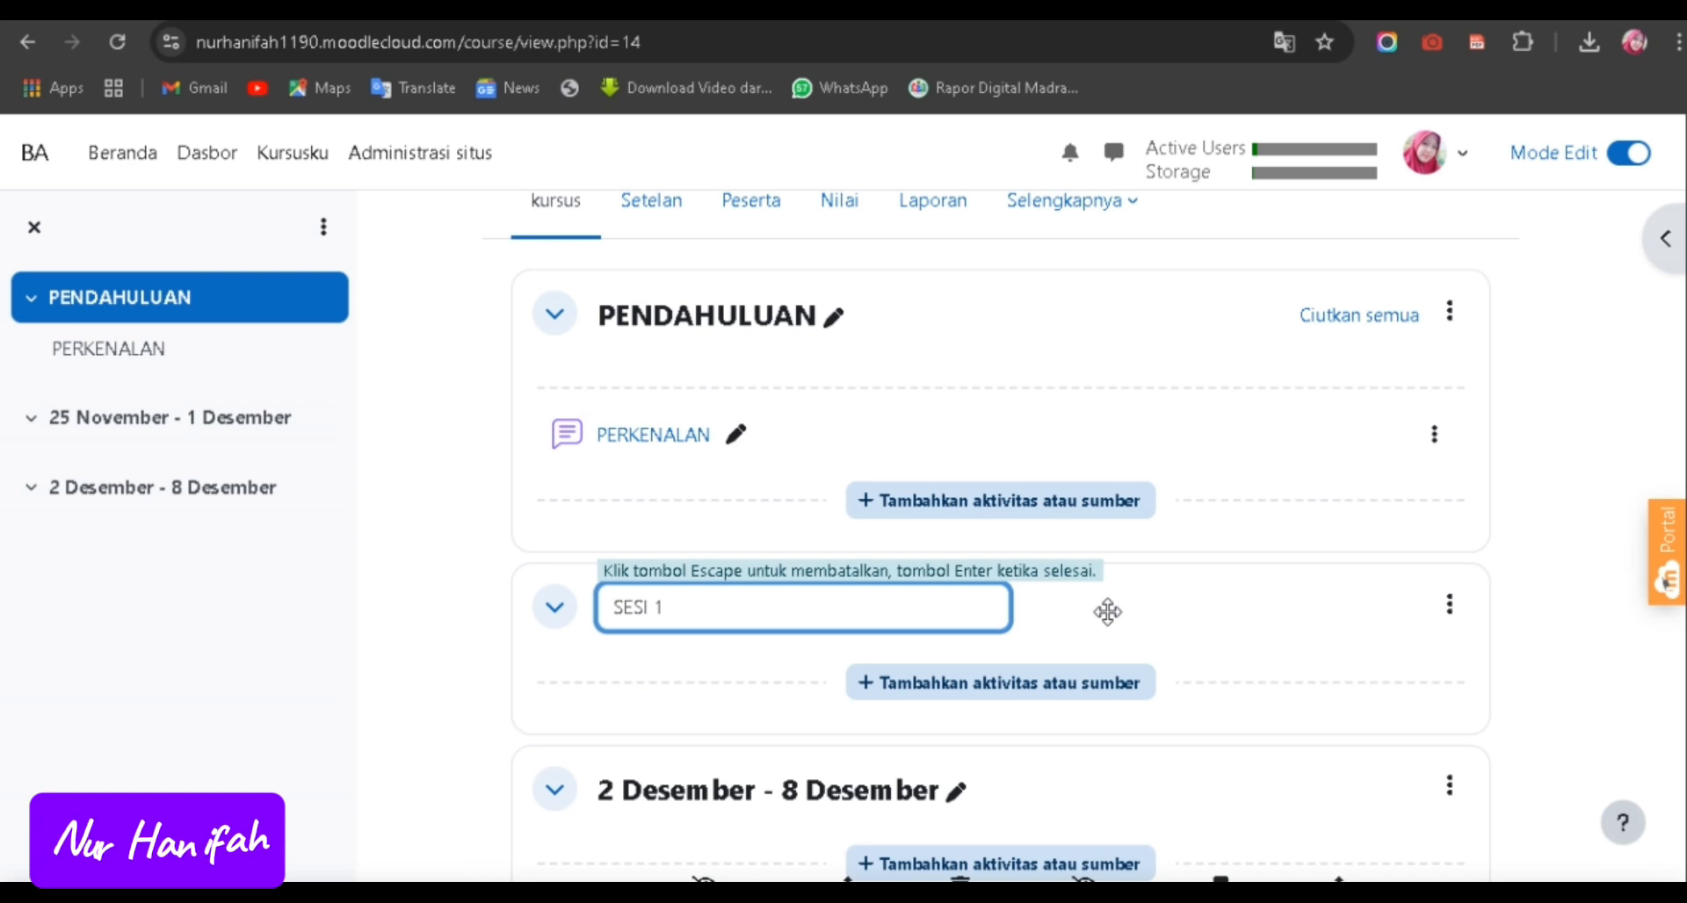
key(Return)
Add a new Kehadiran activity to the SESI 1 section.
scroll(1347, 734, down, 2)
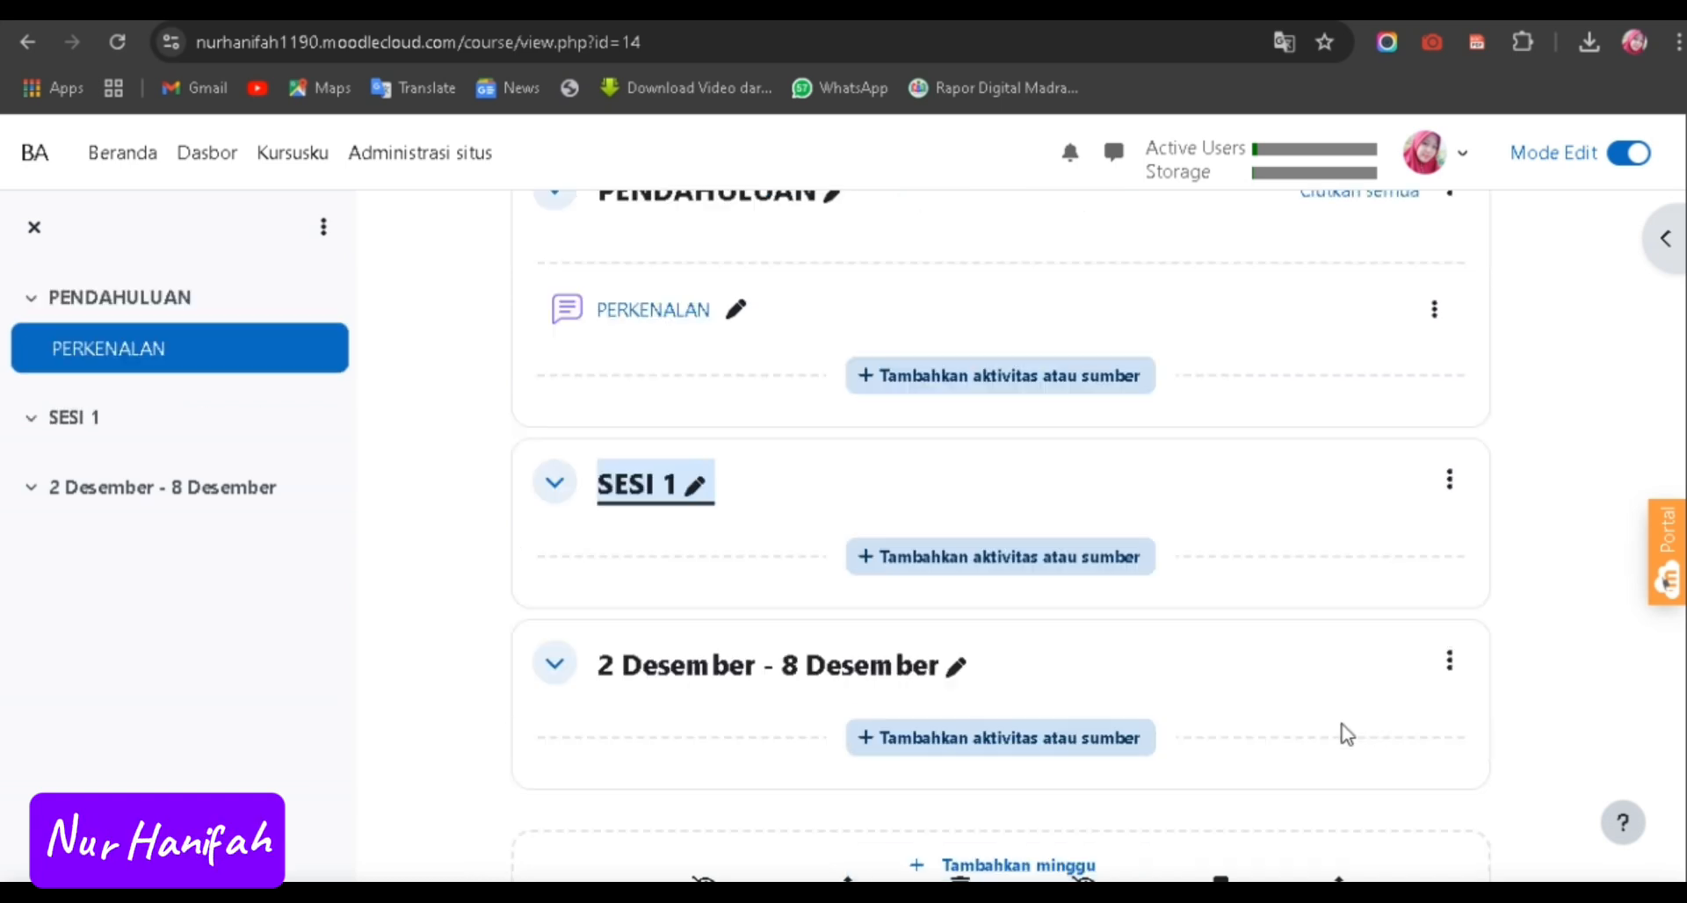
scroll(1347, 733, down, 2)
click(1009, 442)
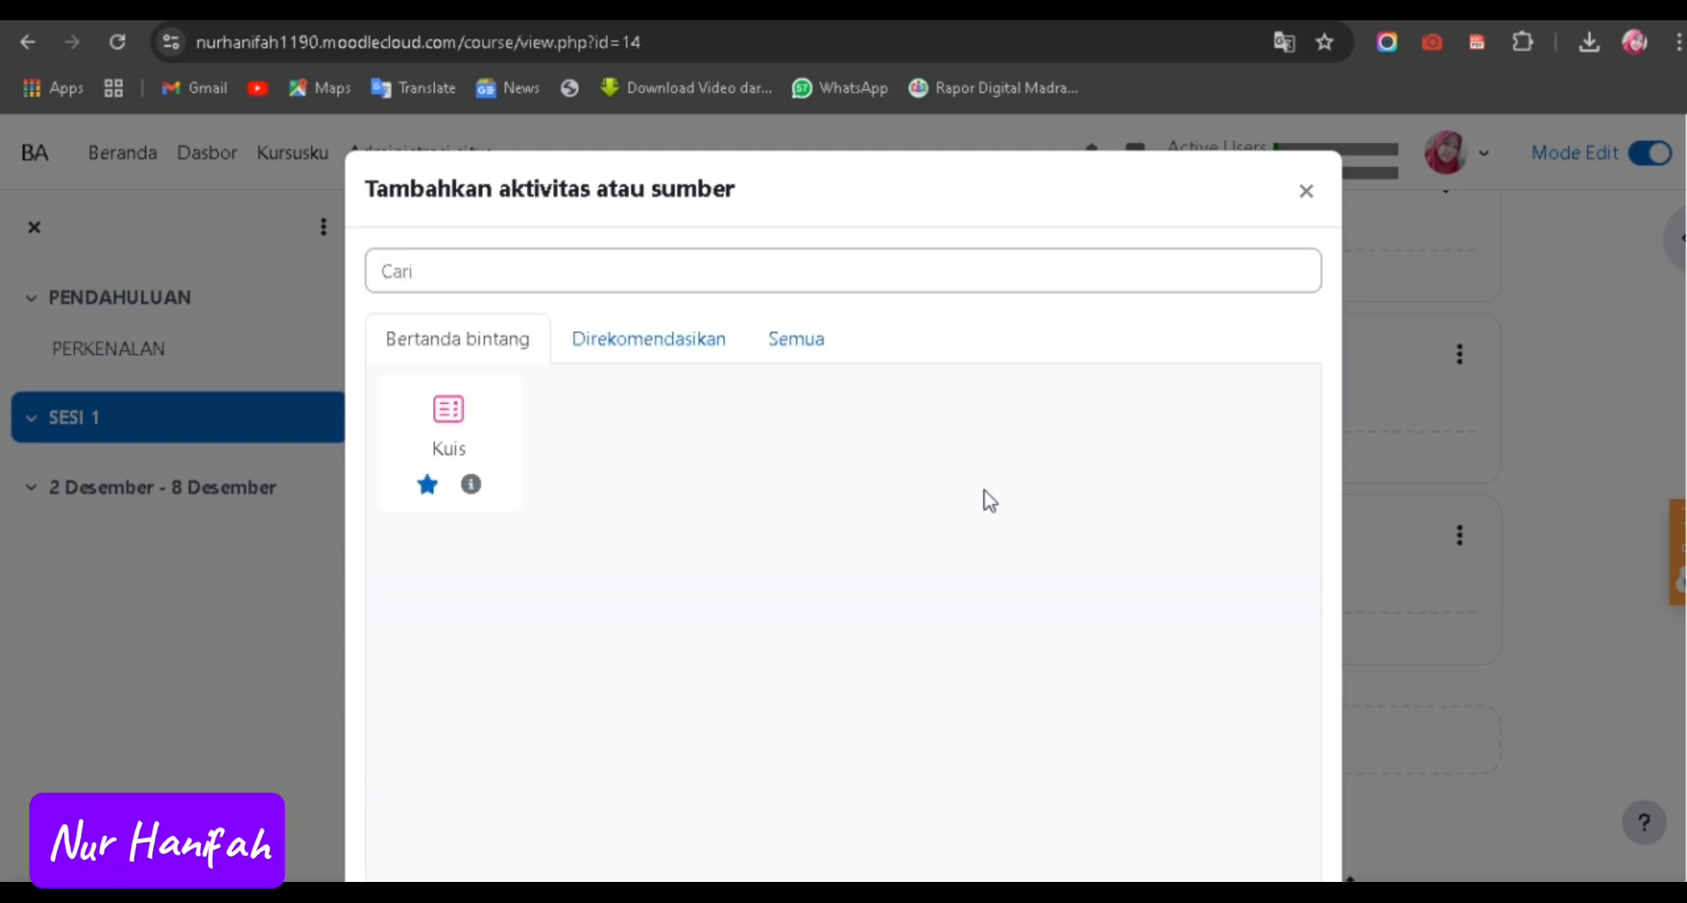
click(813, 340)
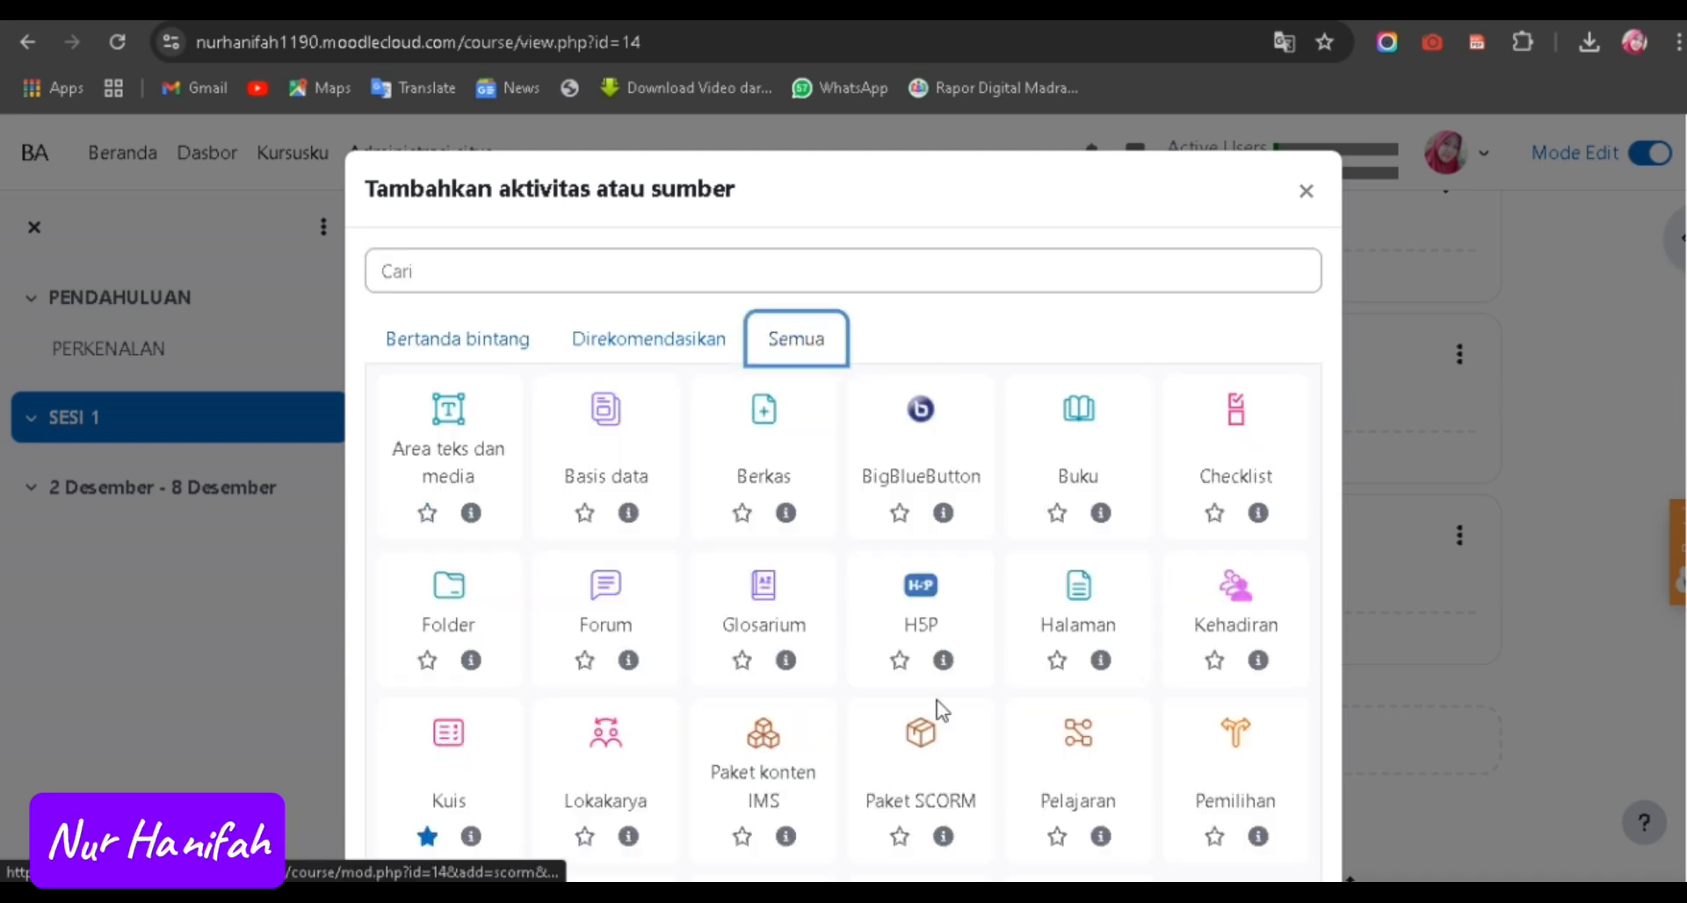
click(1252, 603)
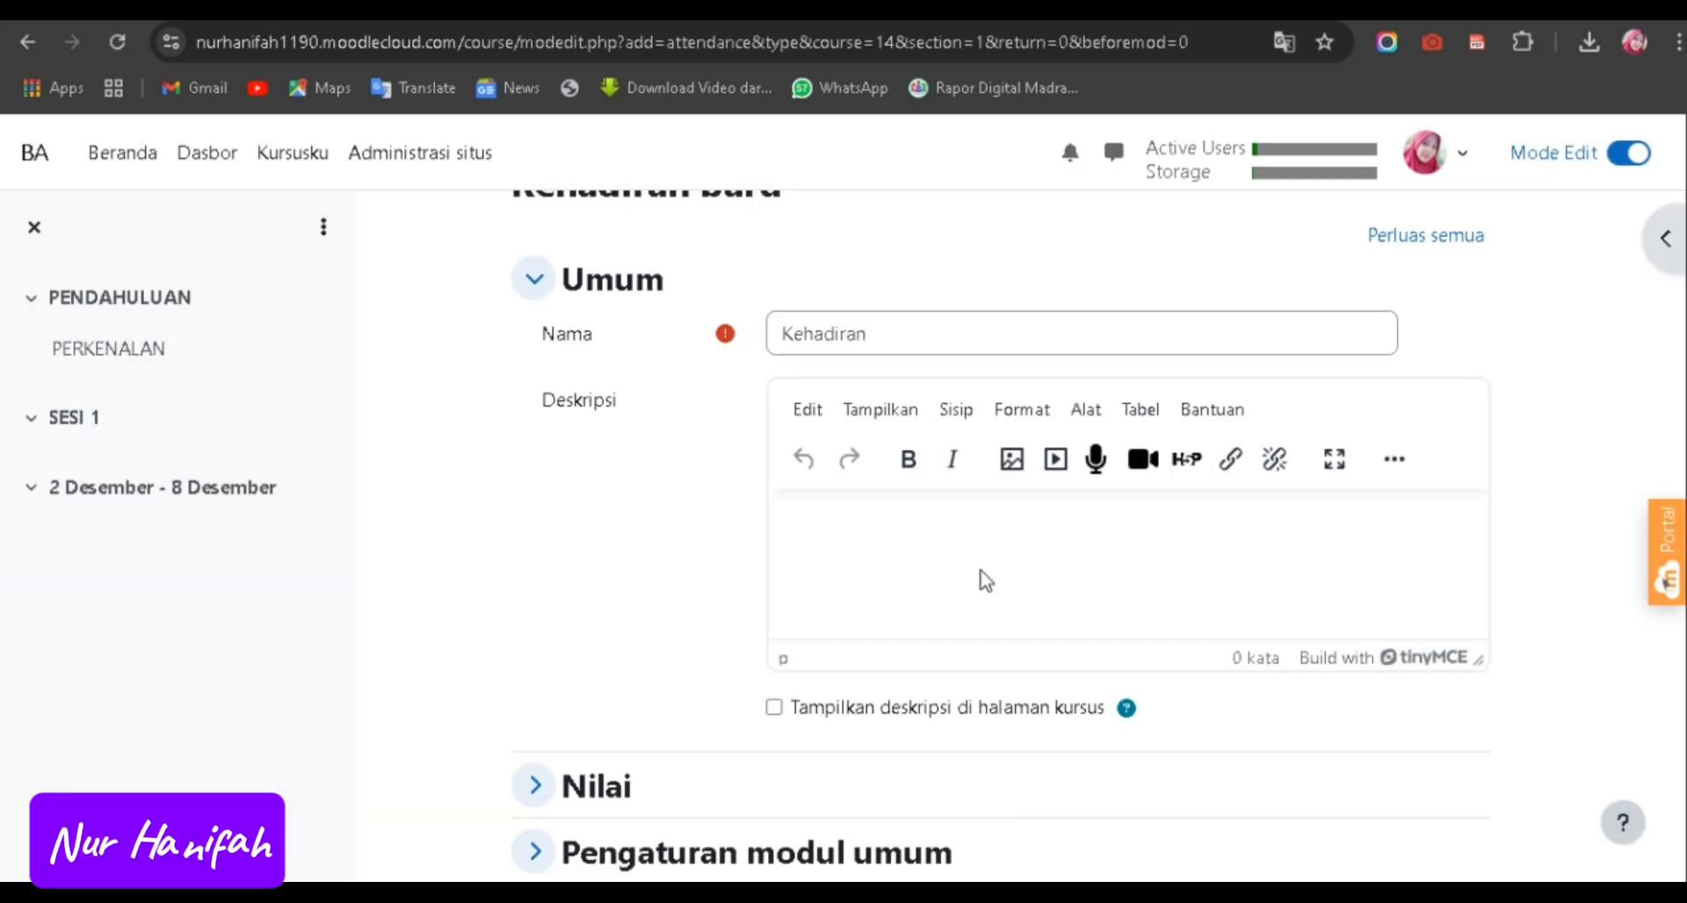
Set the Kehadiran activity's description to "Silahkan isi absensi kehadiran kalian", then save it and return to the course.
click(981, 574)
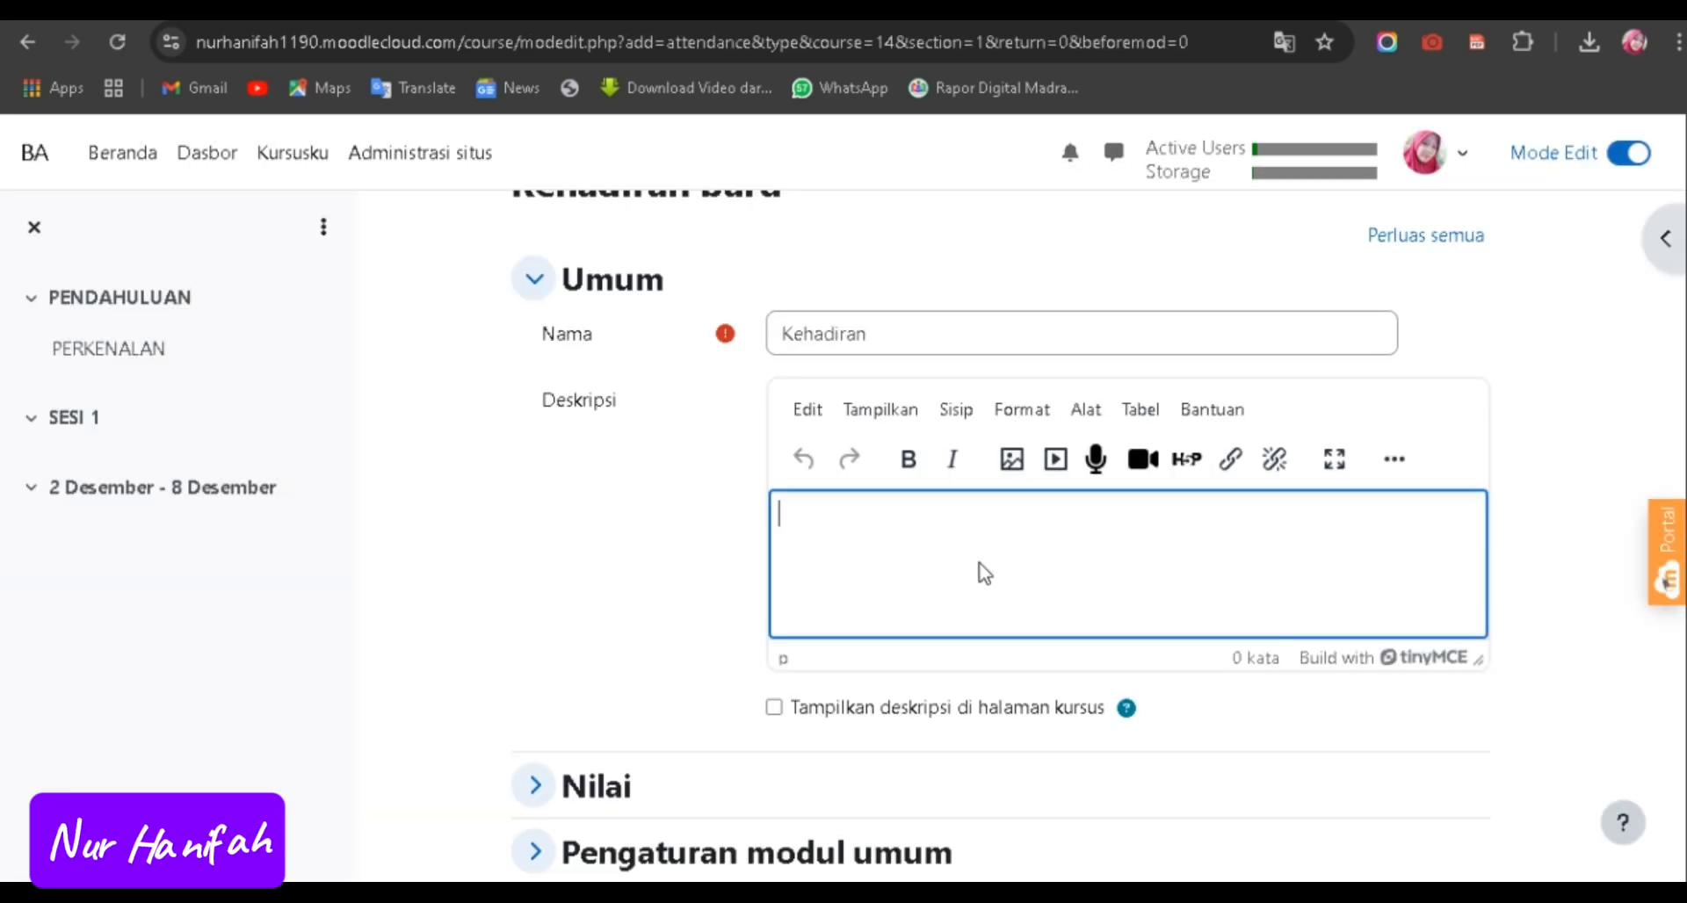
text(sila)
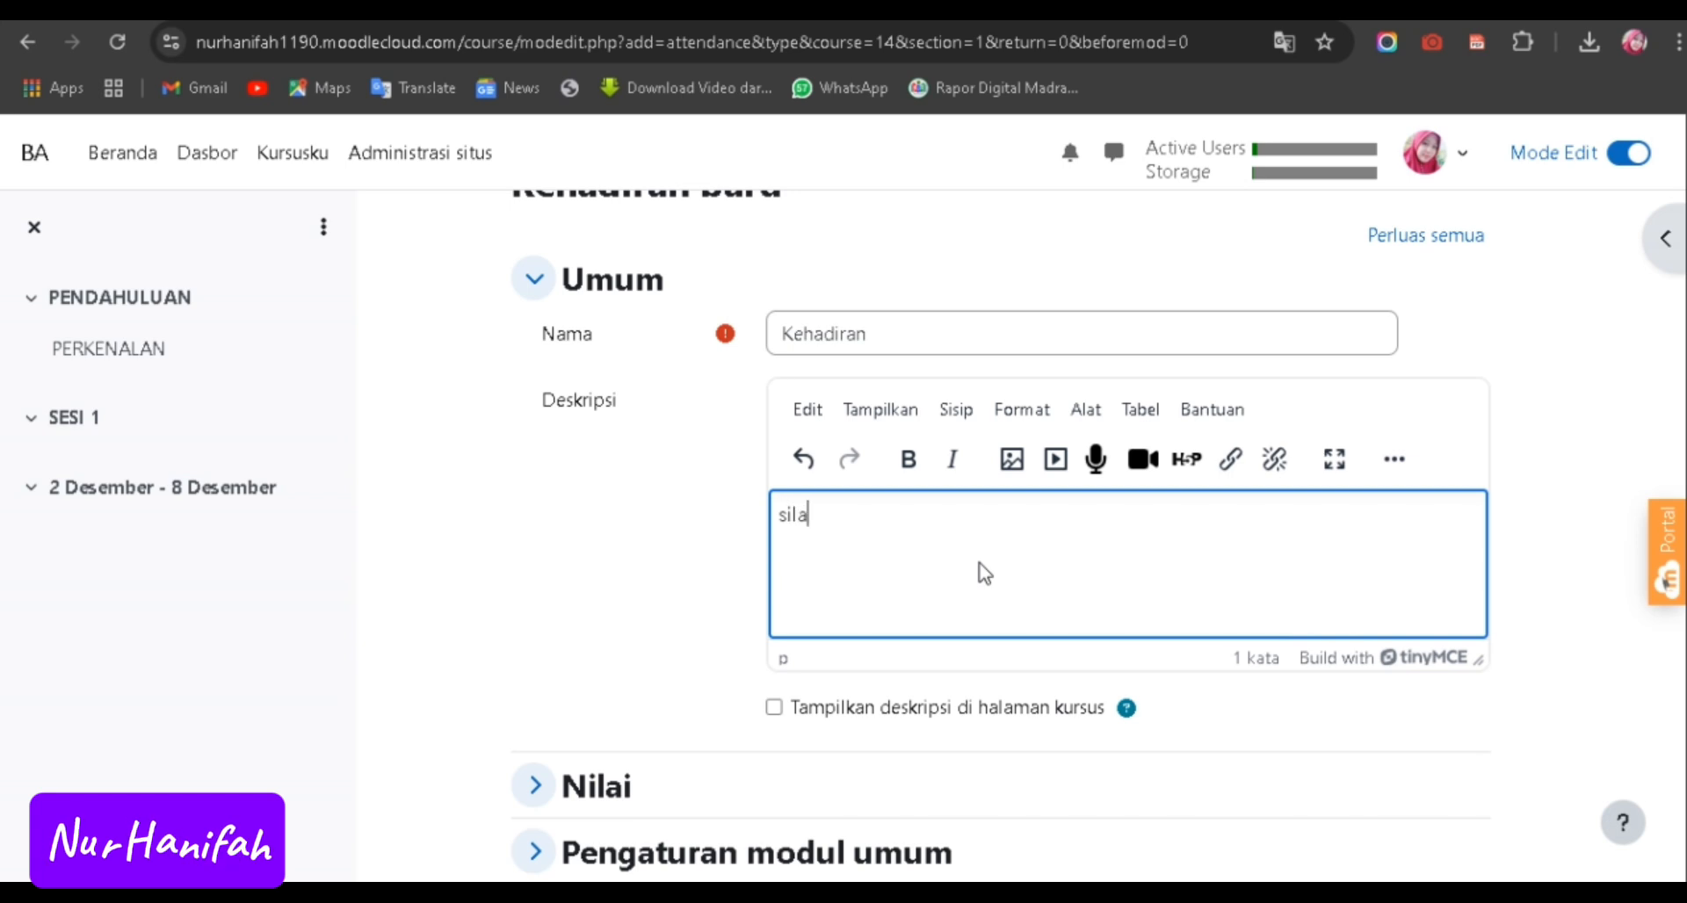
text(hkan isi ke)
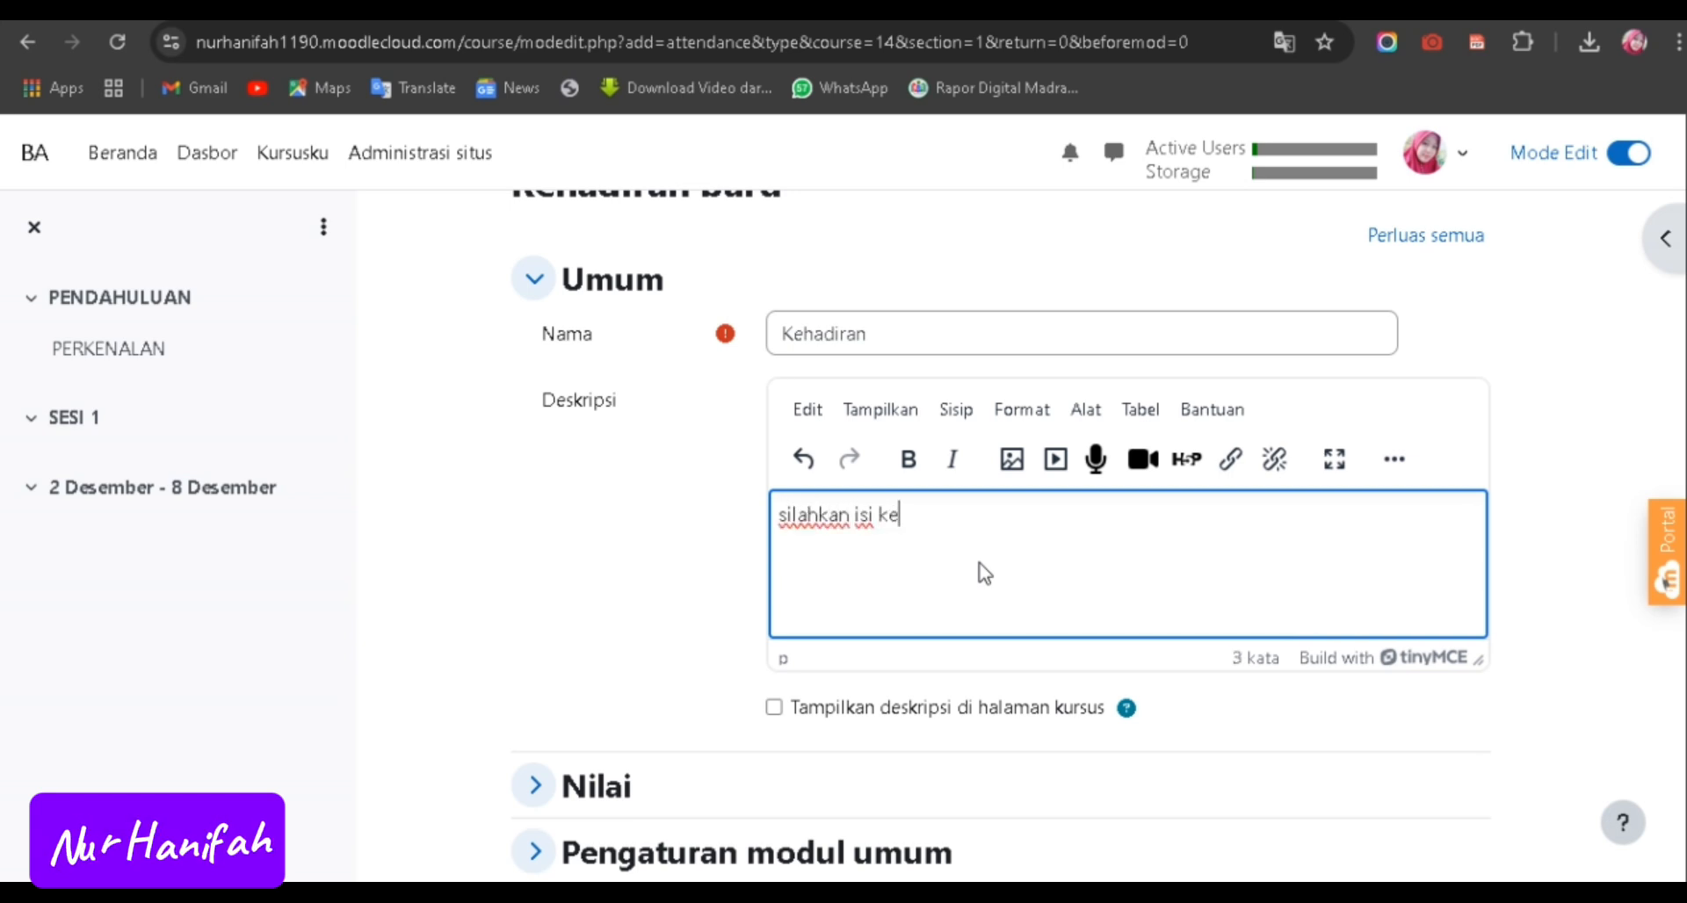
key(BackSpace)
key(BackSpace)
text(absensi)
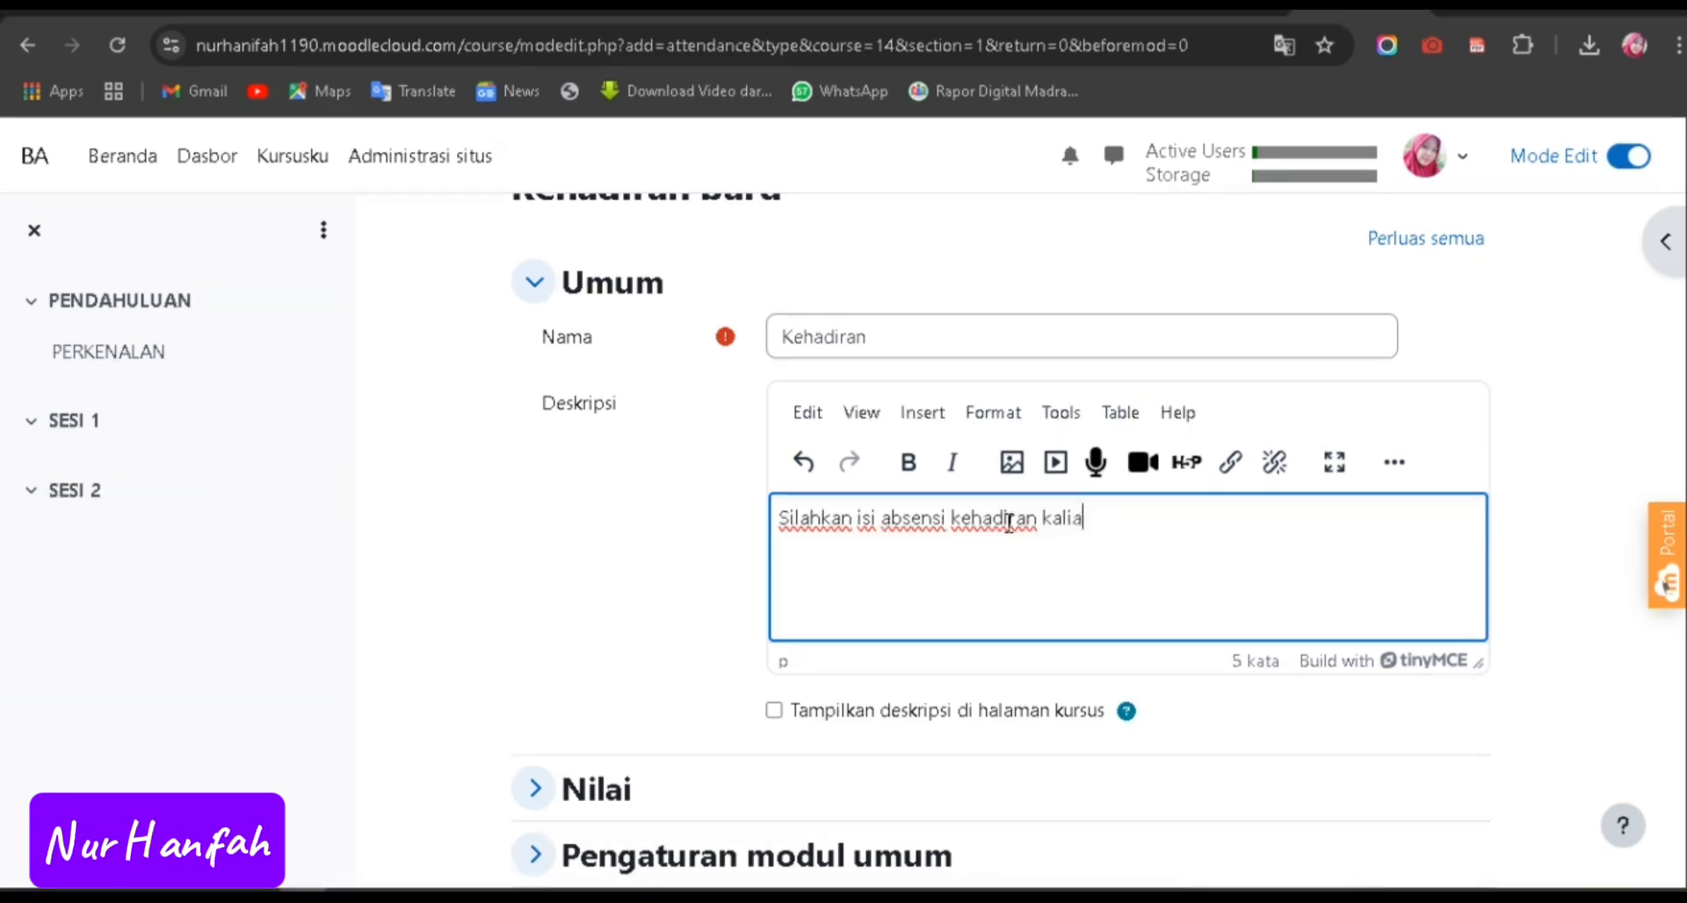
text(n kalian)
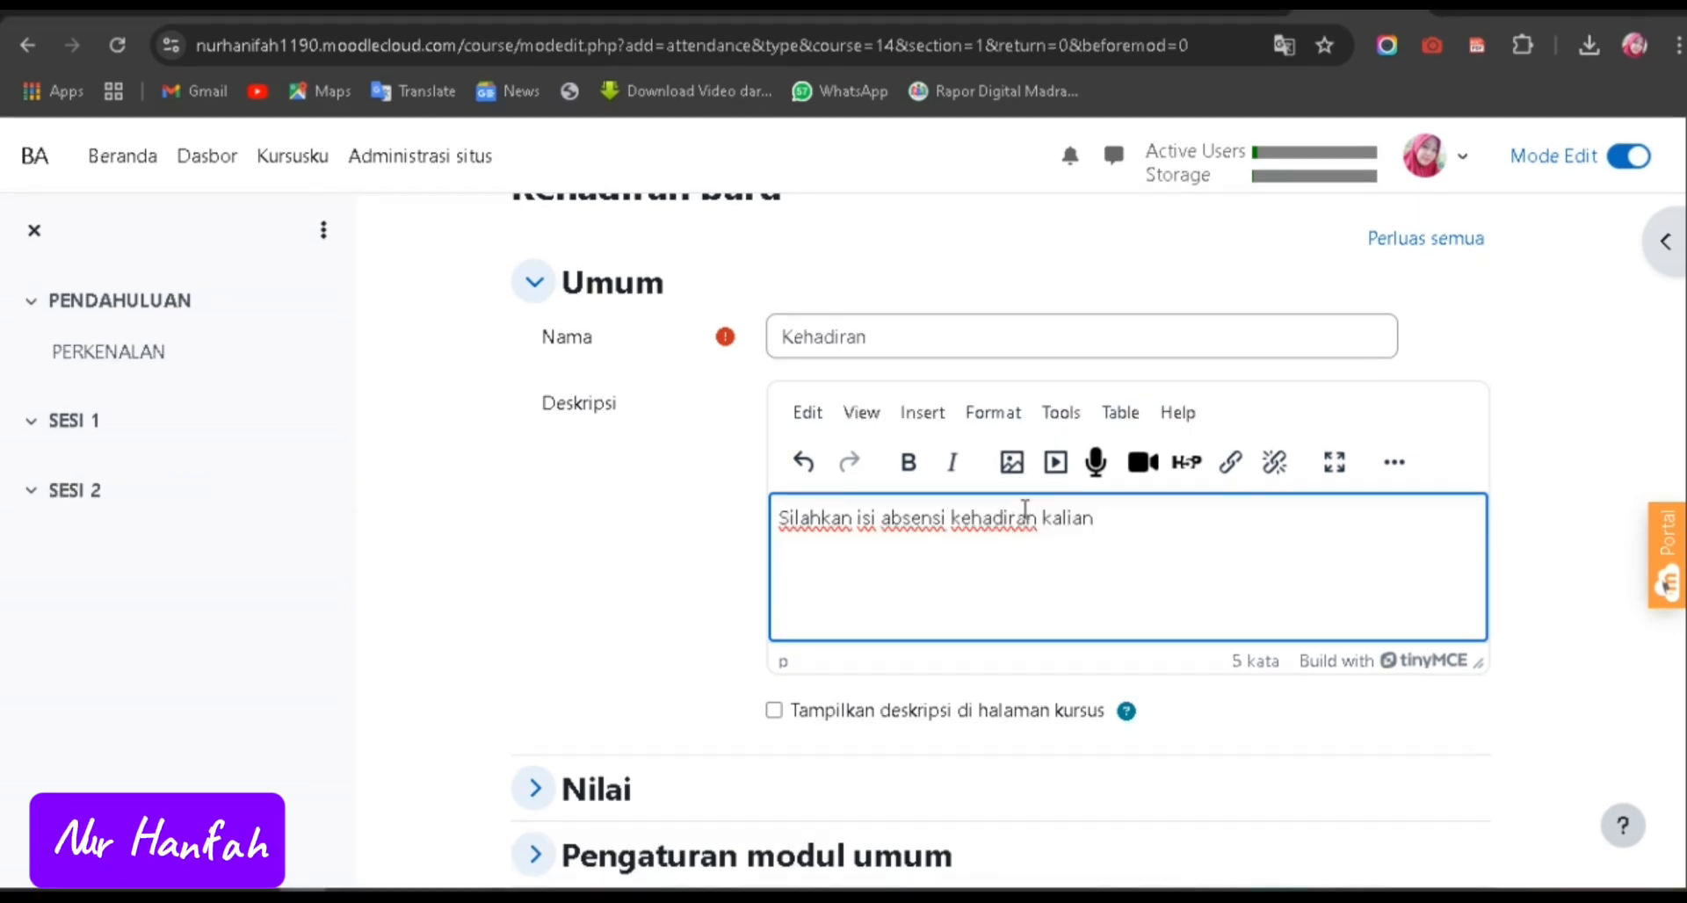
scroll(1024, 513, down, 6)
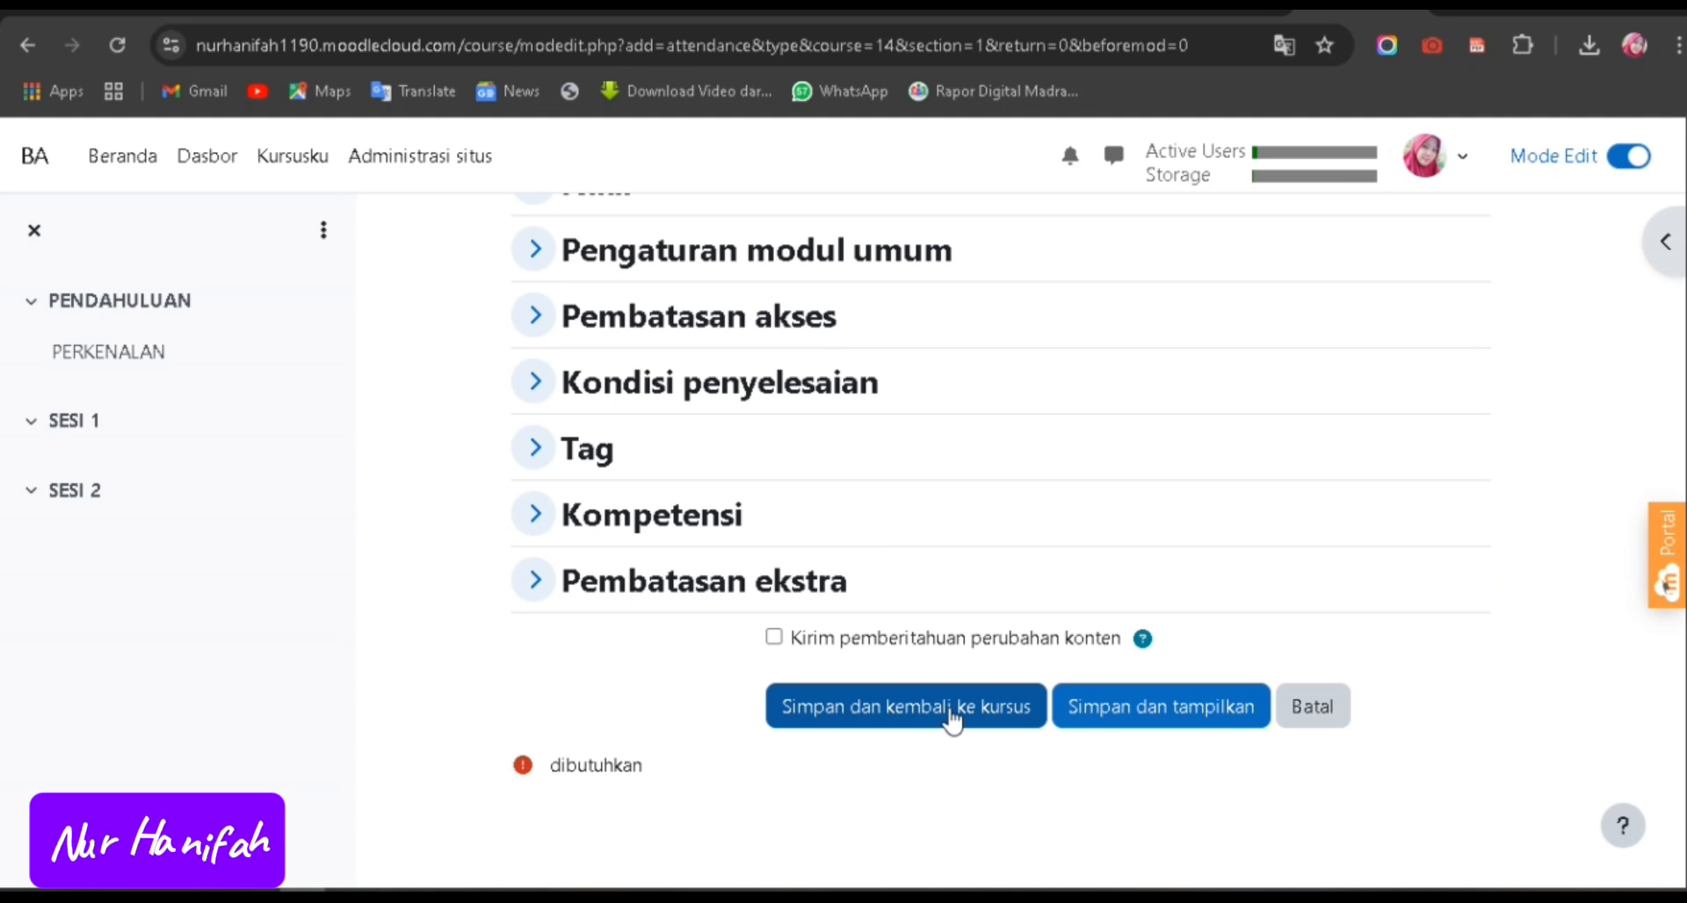
click(952, 721)
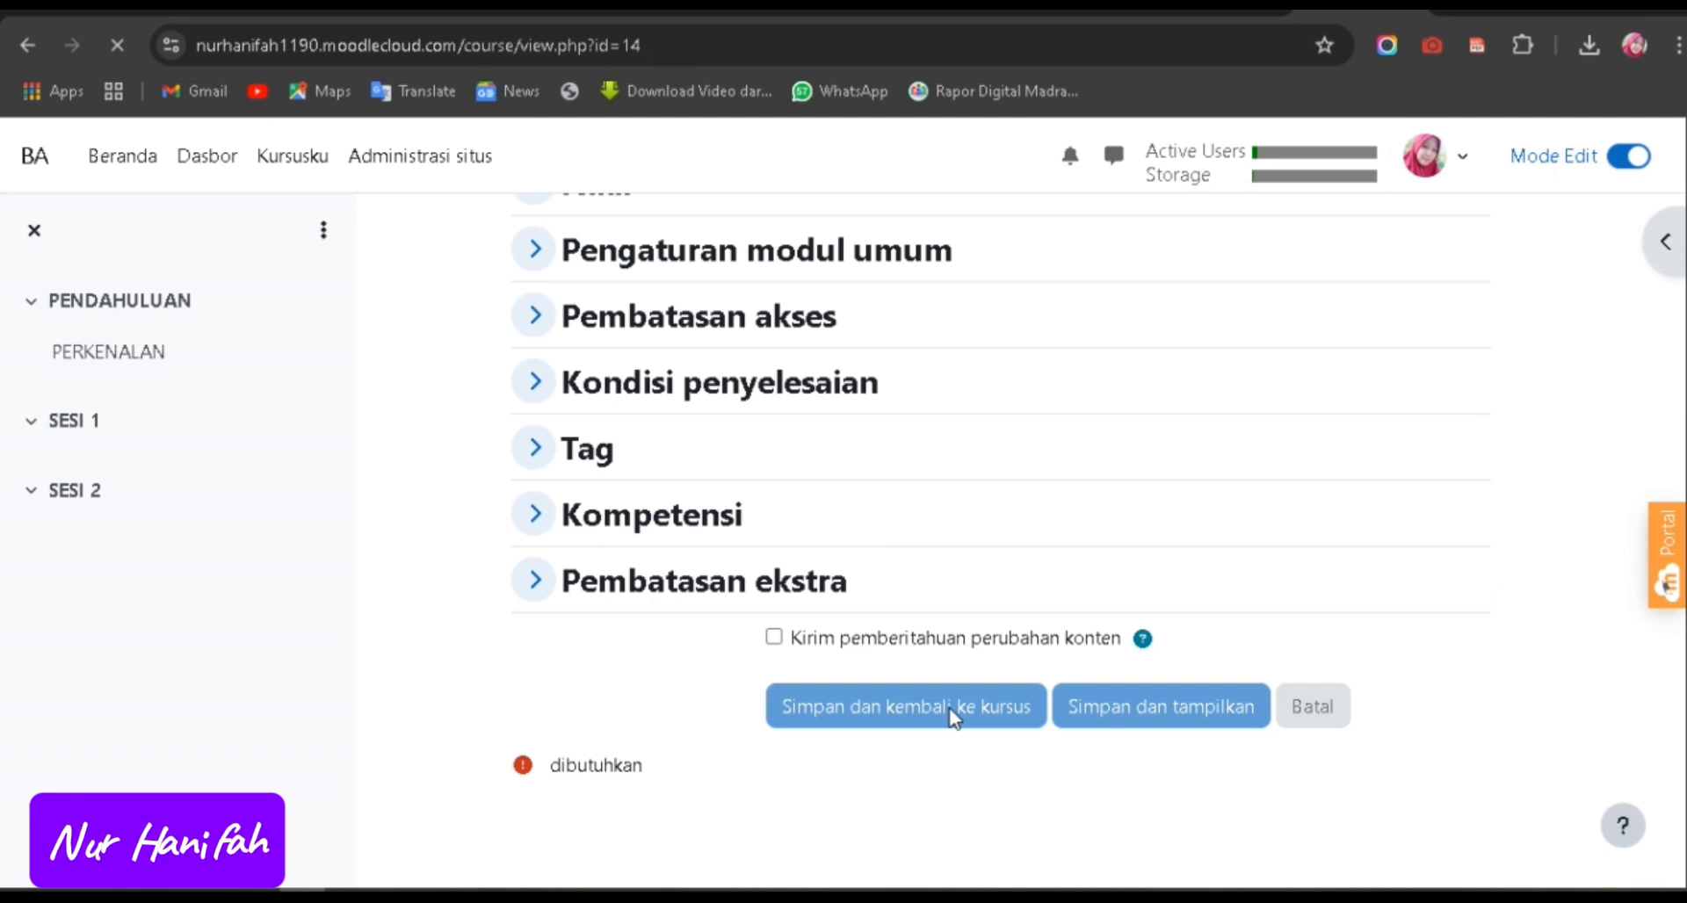
Add a new Berkas resource to the SESI 1 section and name it PENGENALAN ANTAR MUKA.
scroll(1017, 746, down, 1)
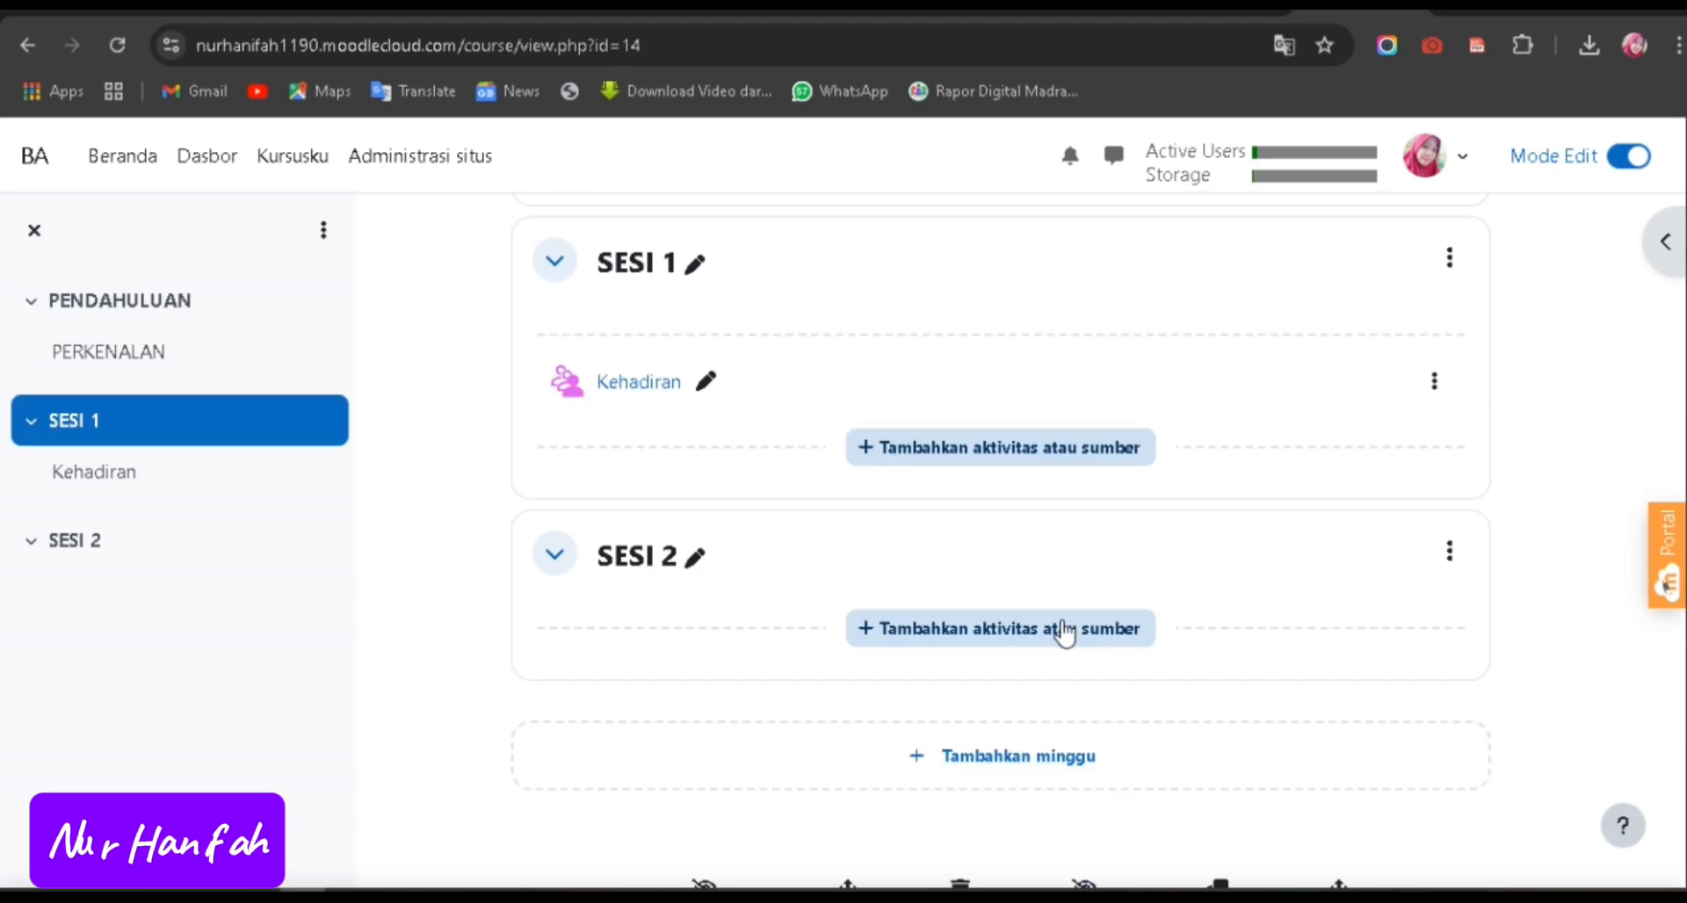
click(968, 457)
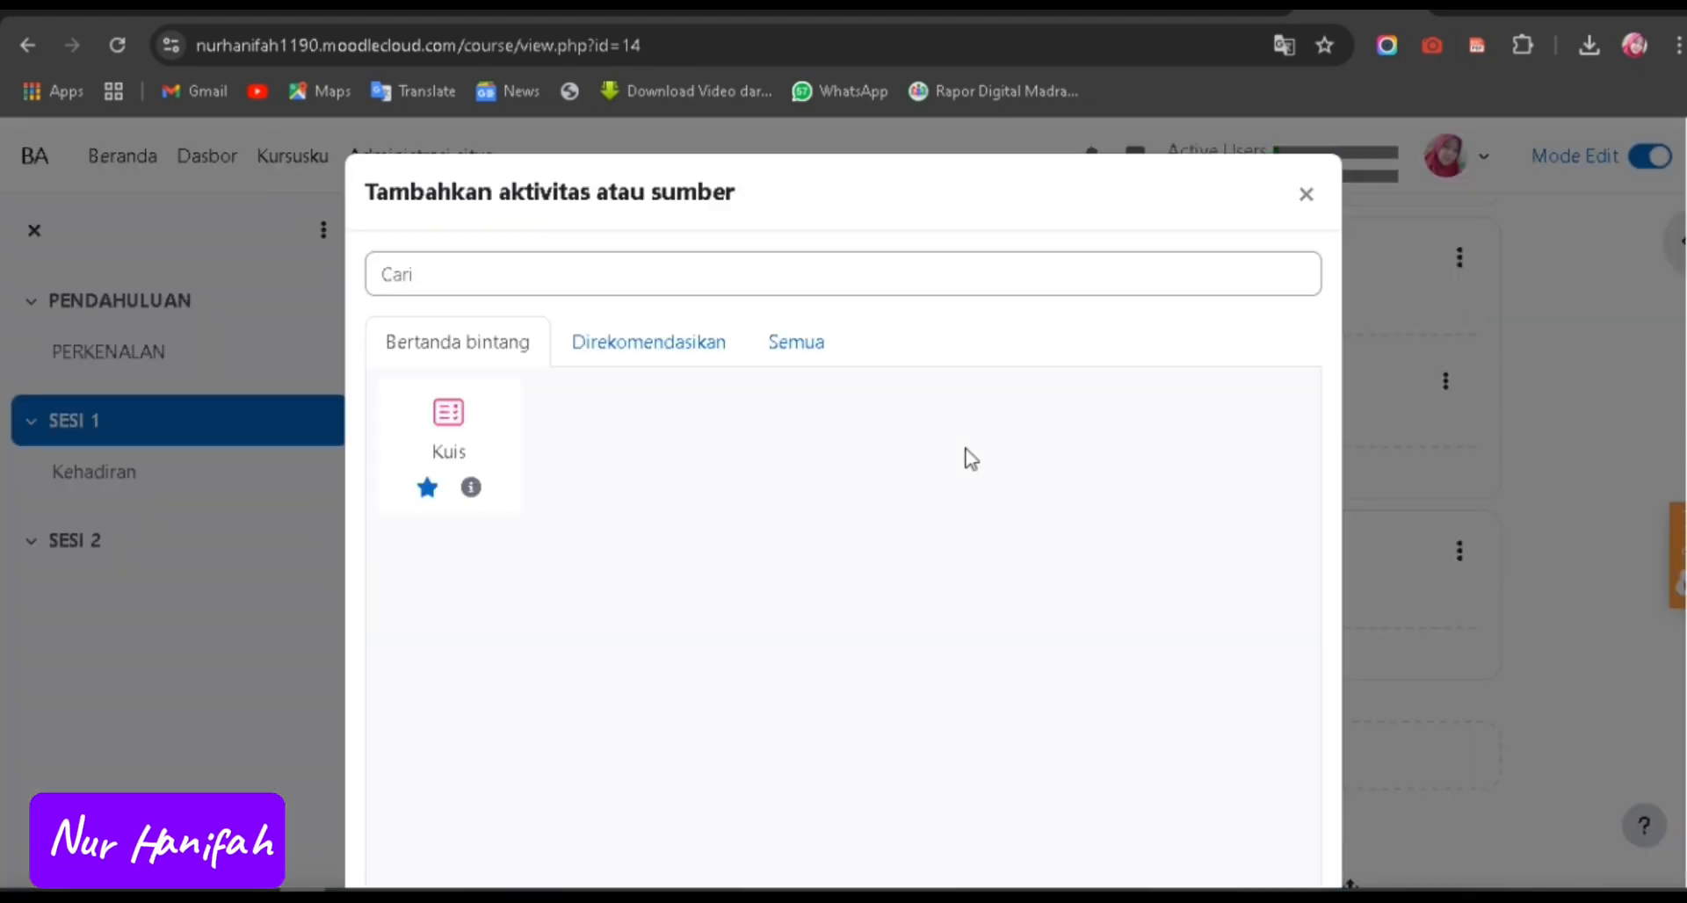
click(817, 344)
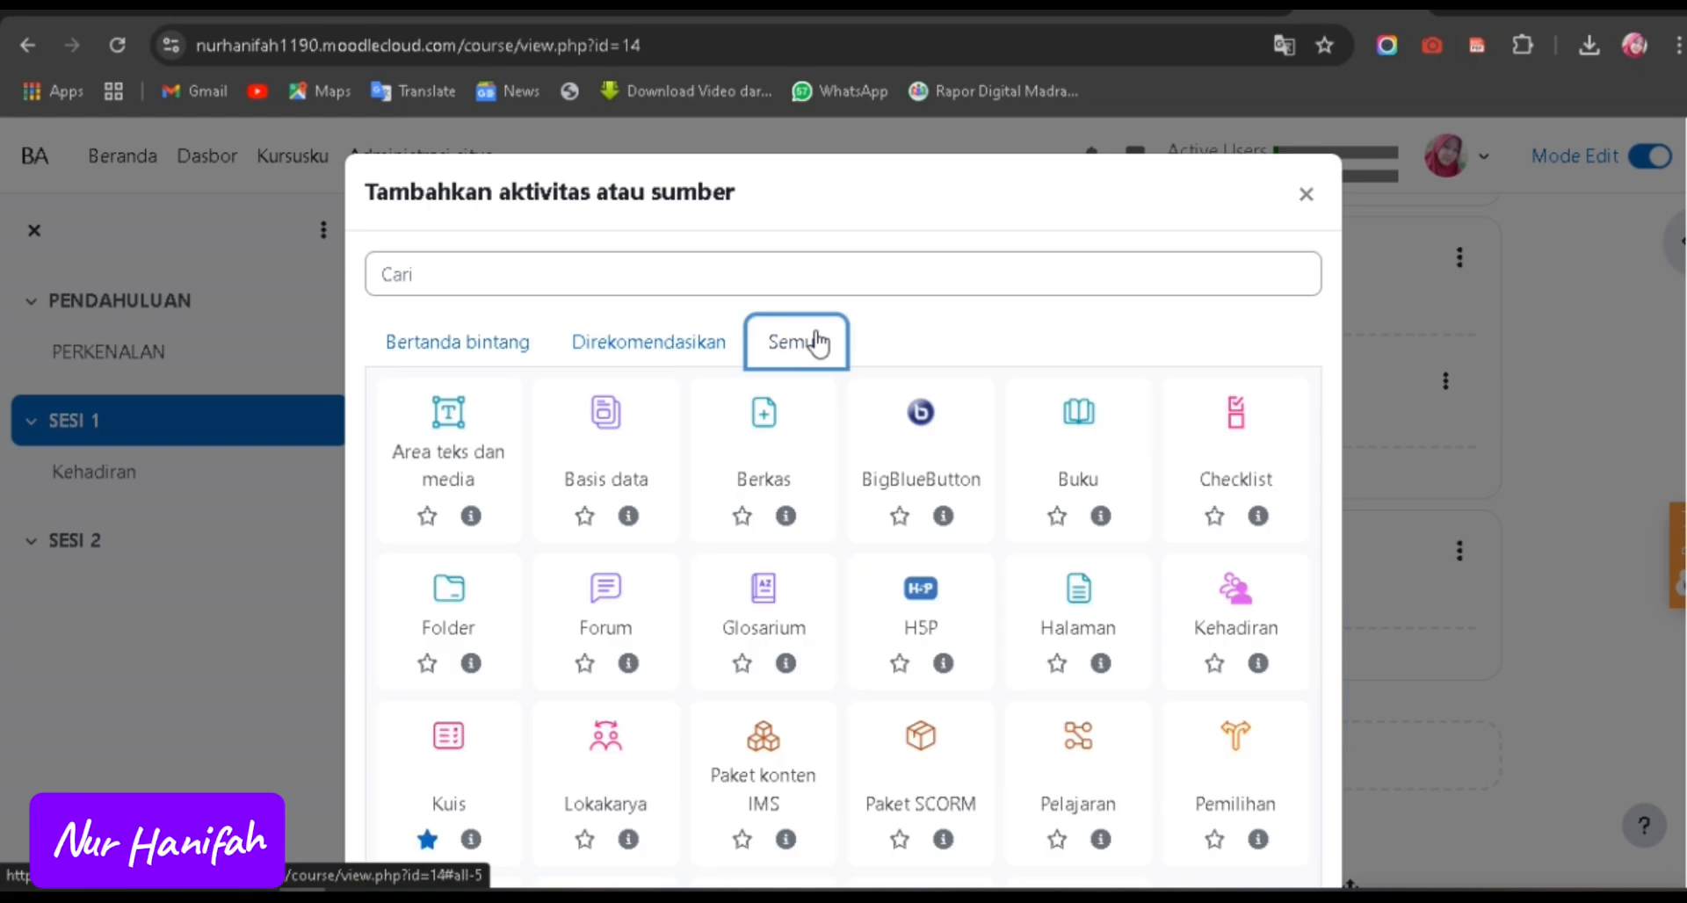
click(763, 448)
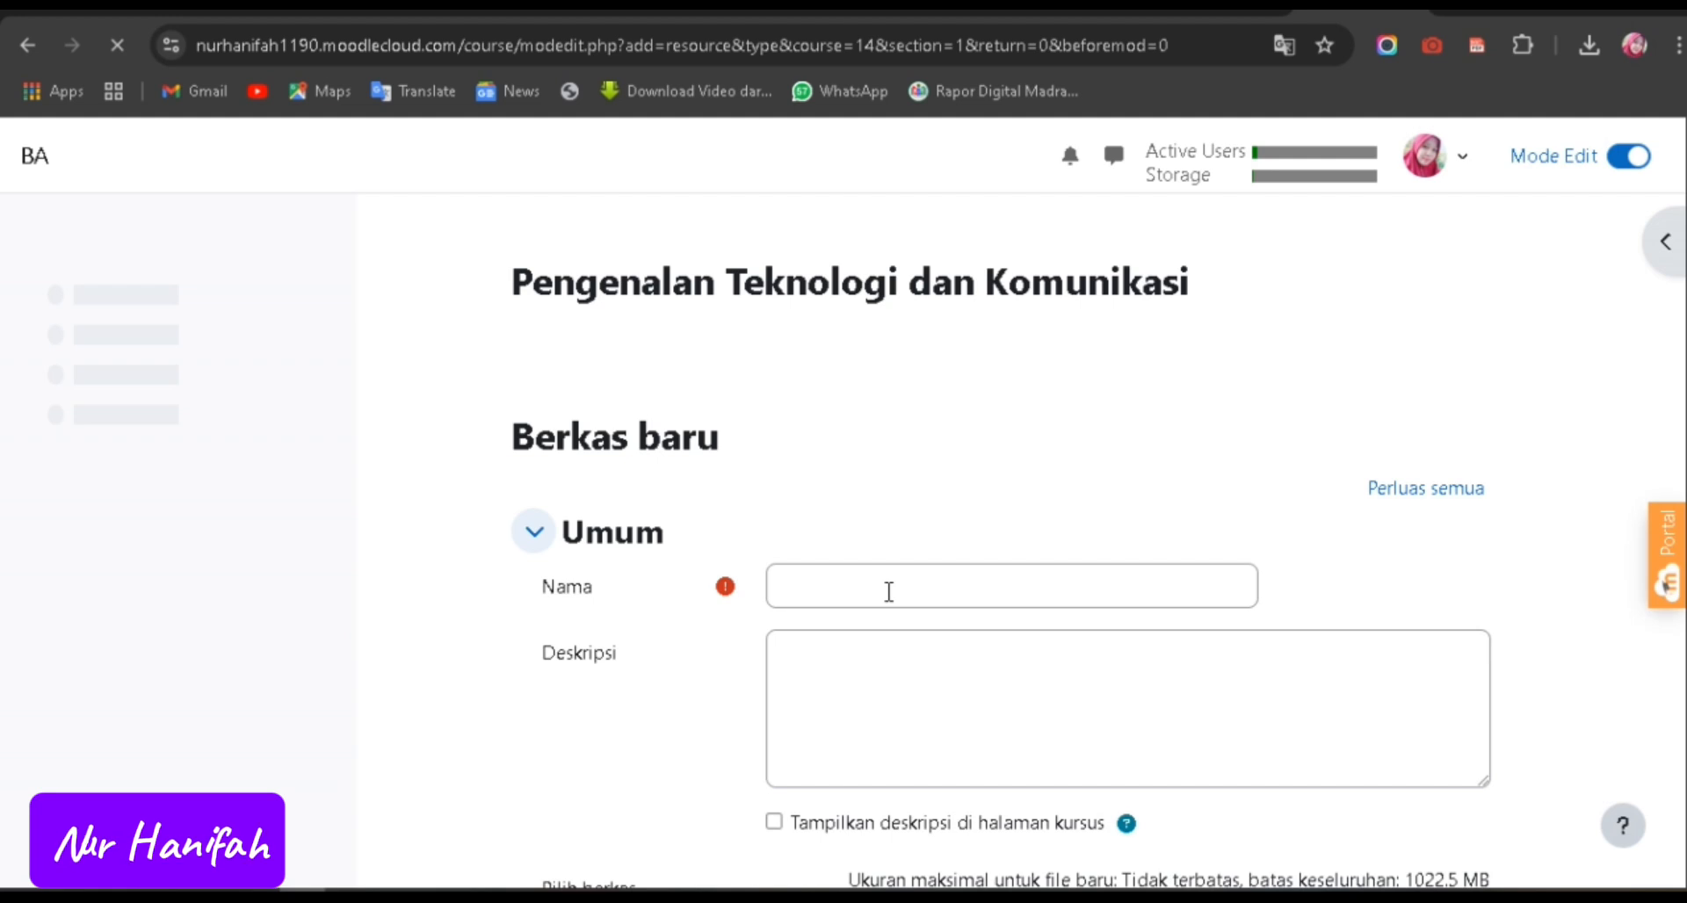
click(890, 591)
text(P)
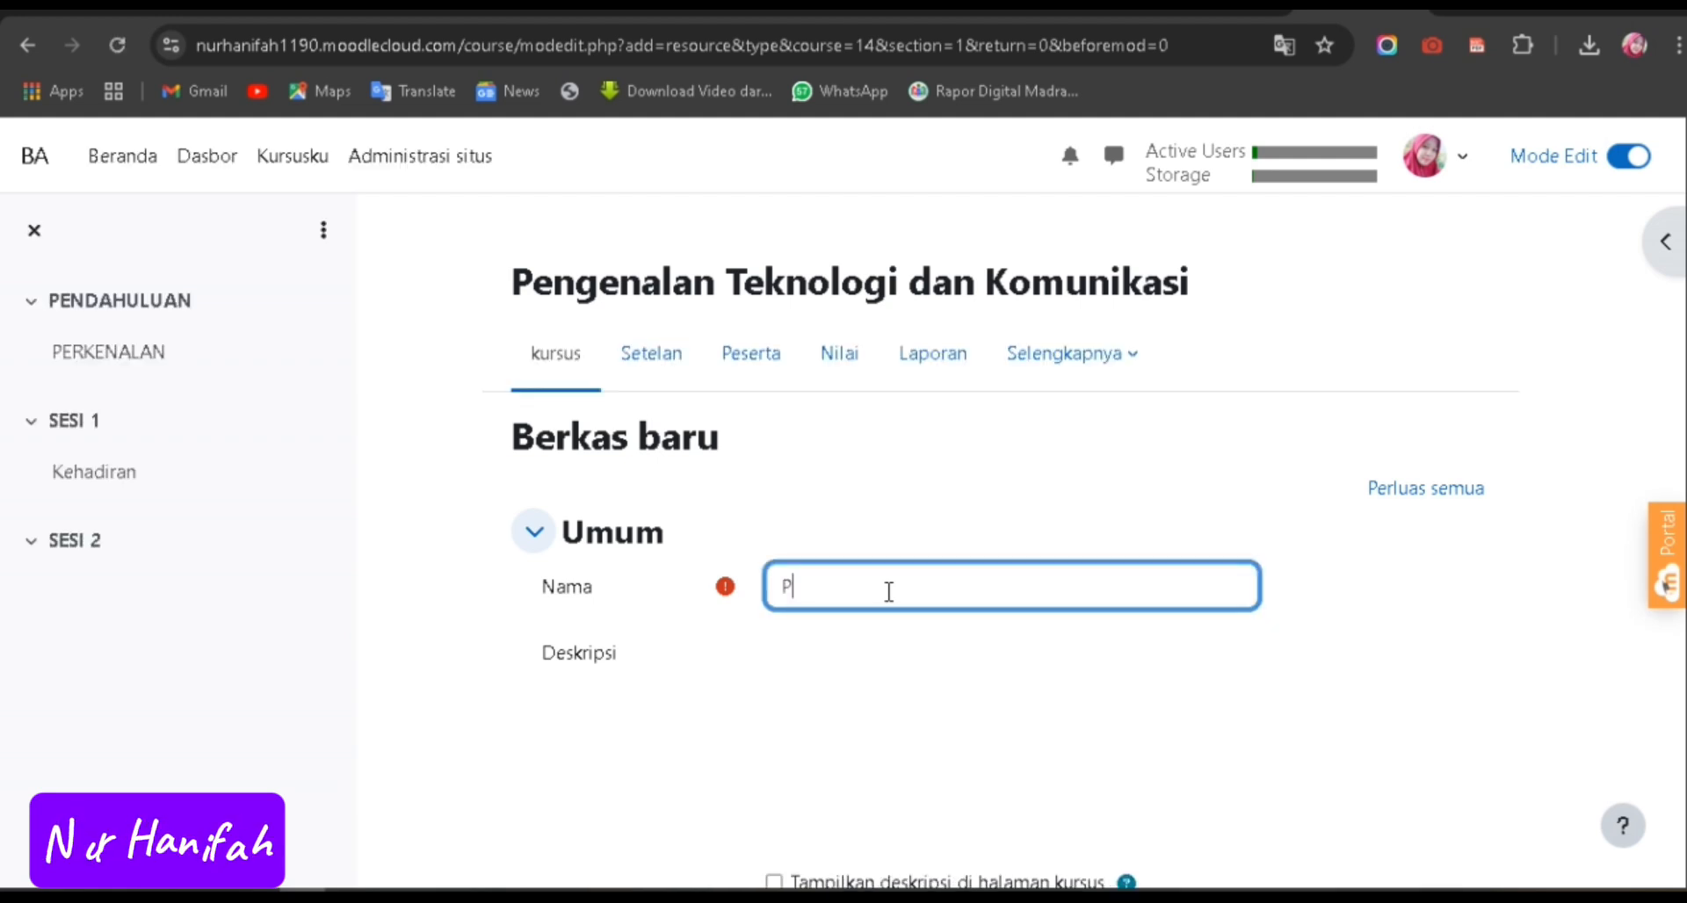
text(ENGENALAN ANT)
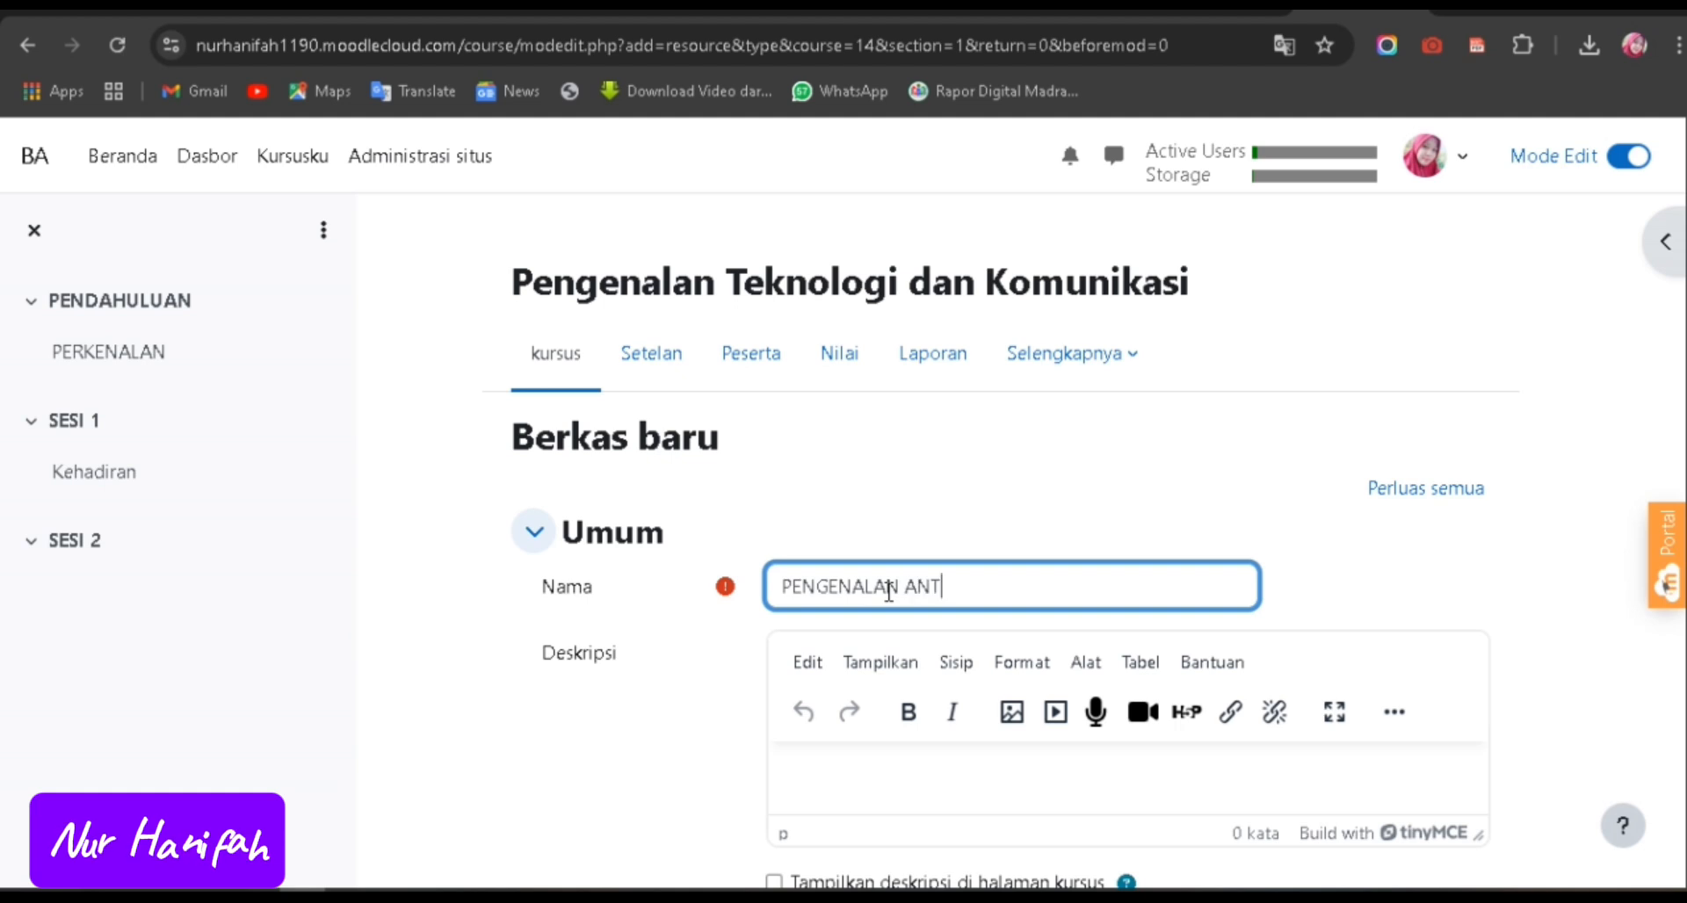
text(AR M)
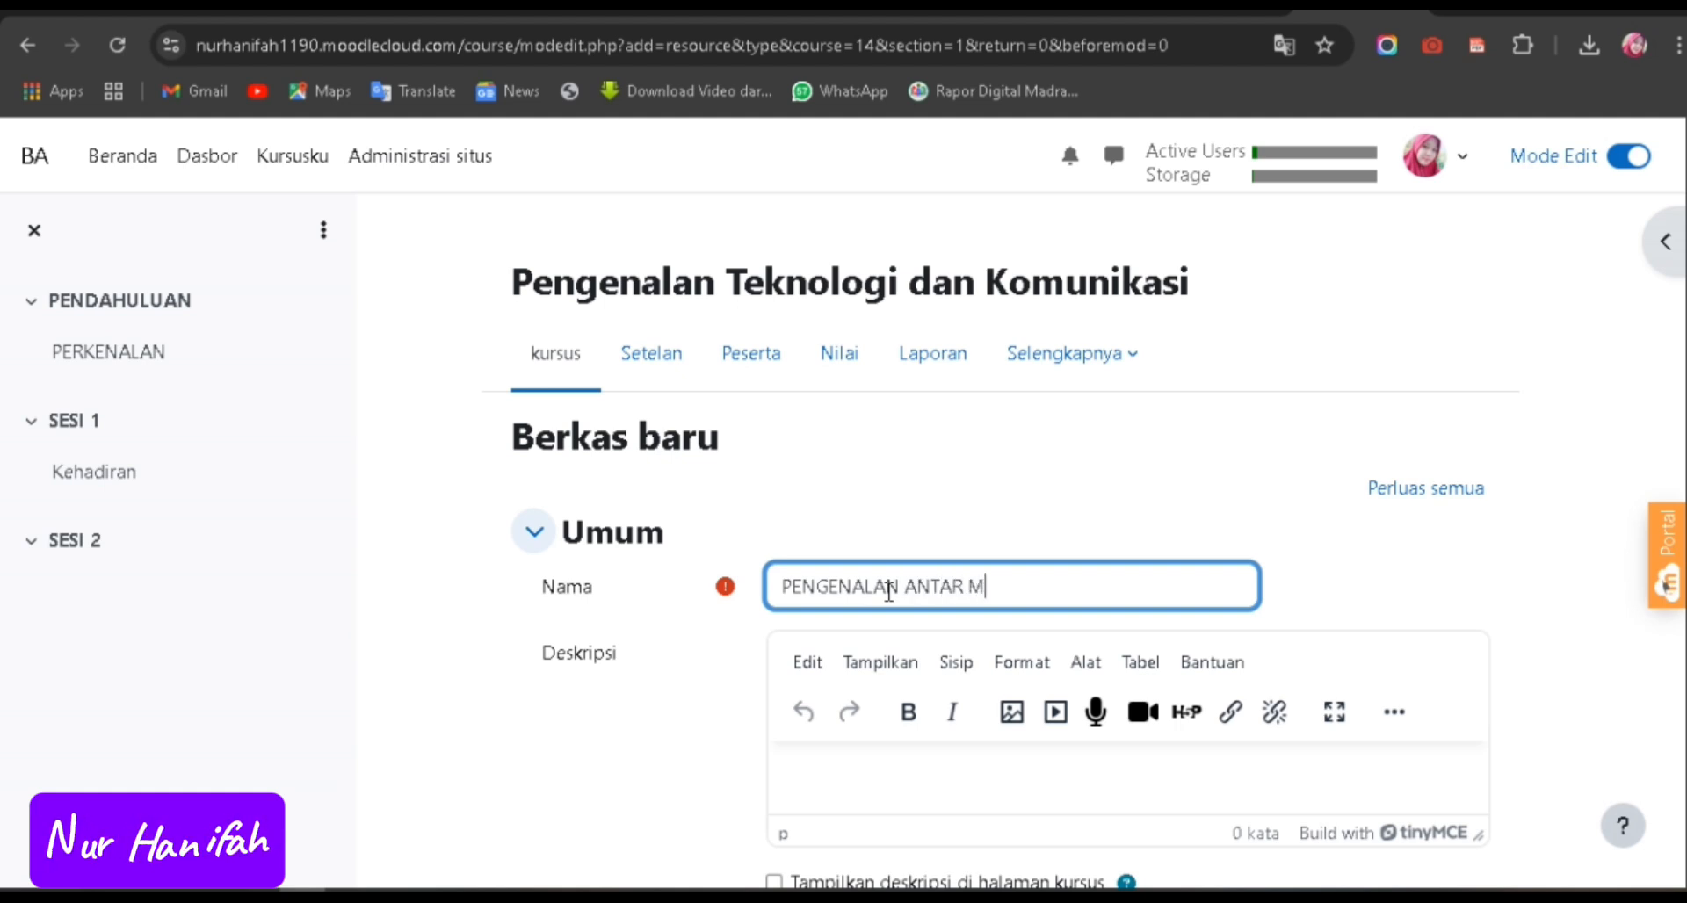
text(UKA)
scroll(1007, 597, down, 3)
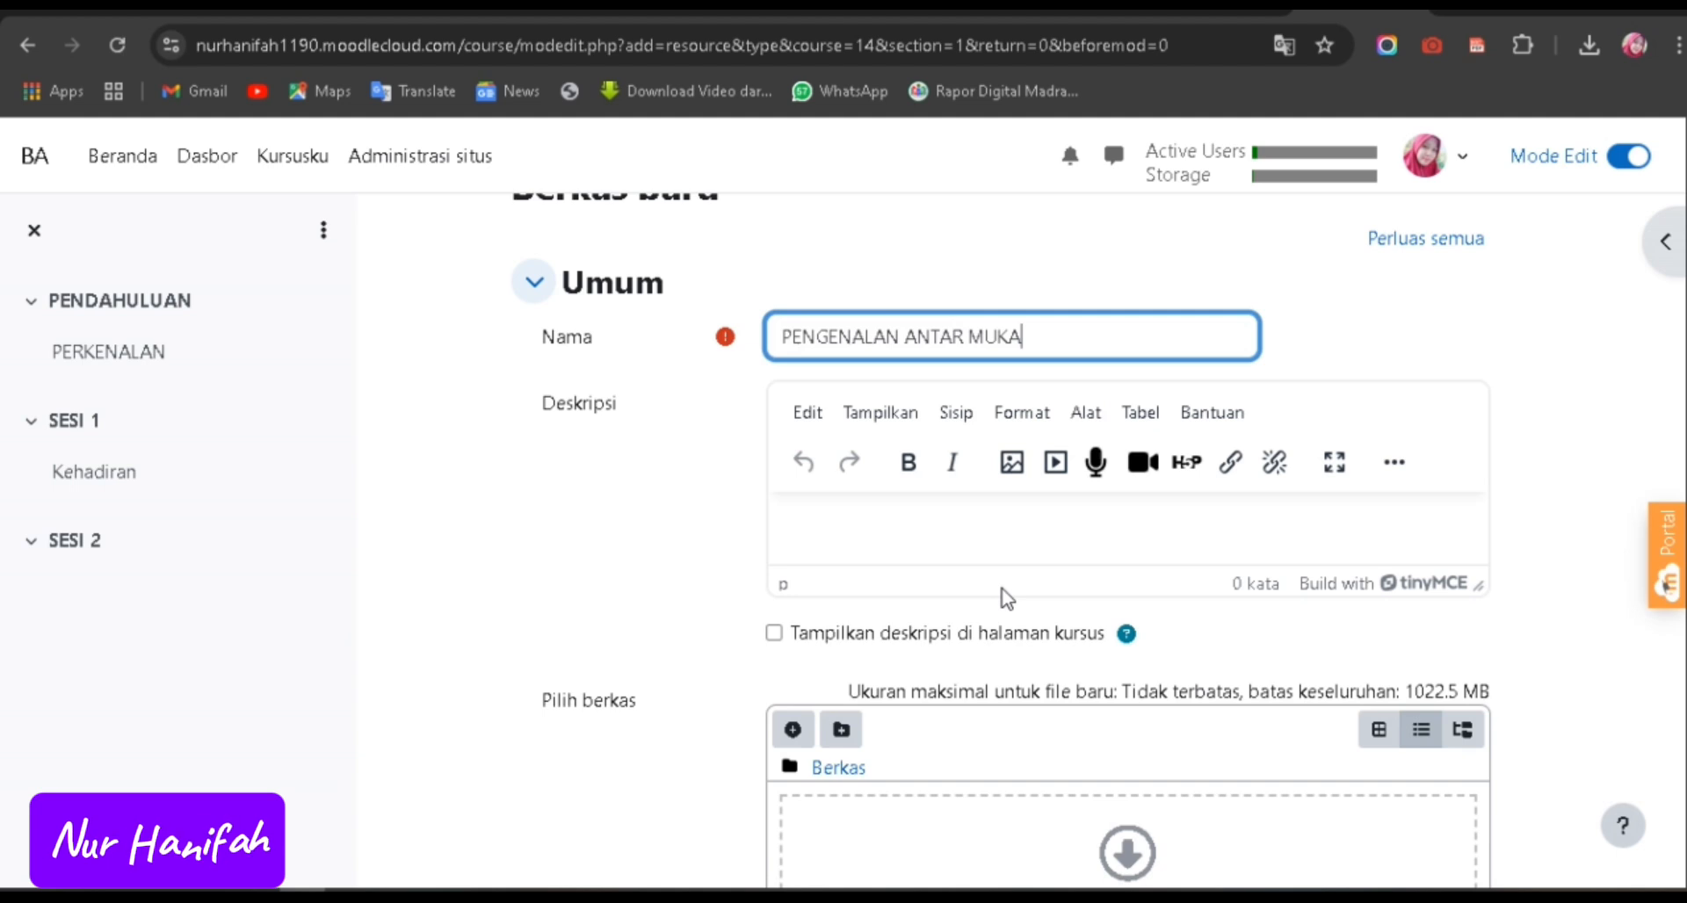
scroll(1007, 598, down, 3)
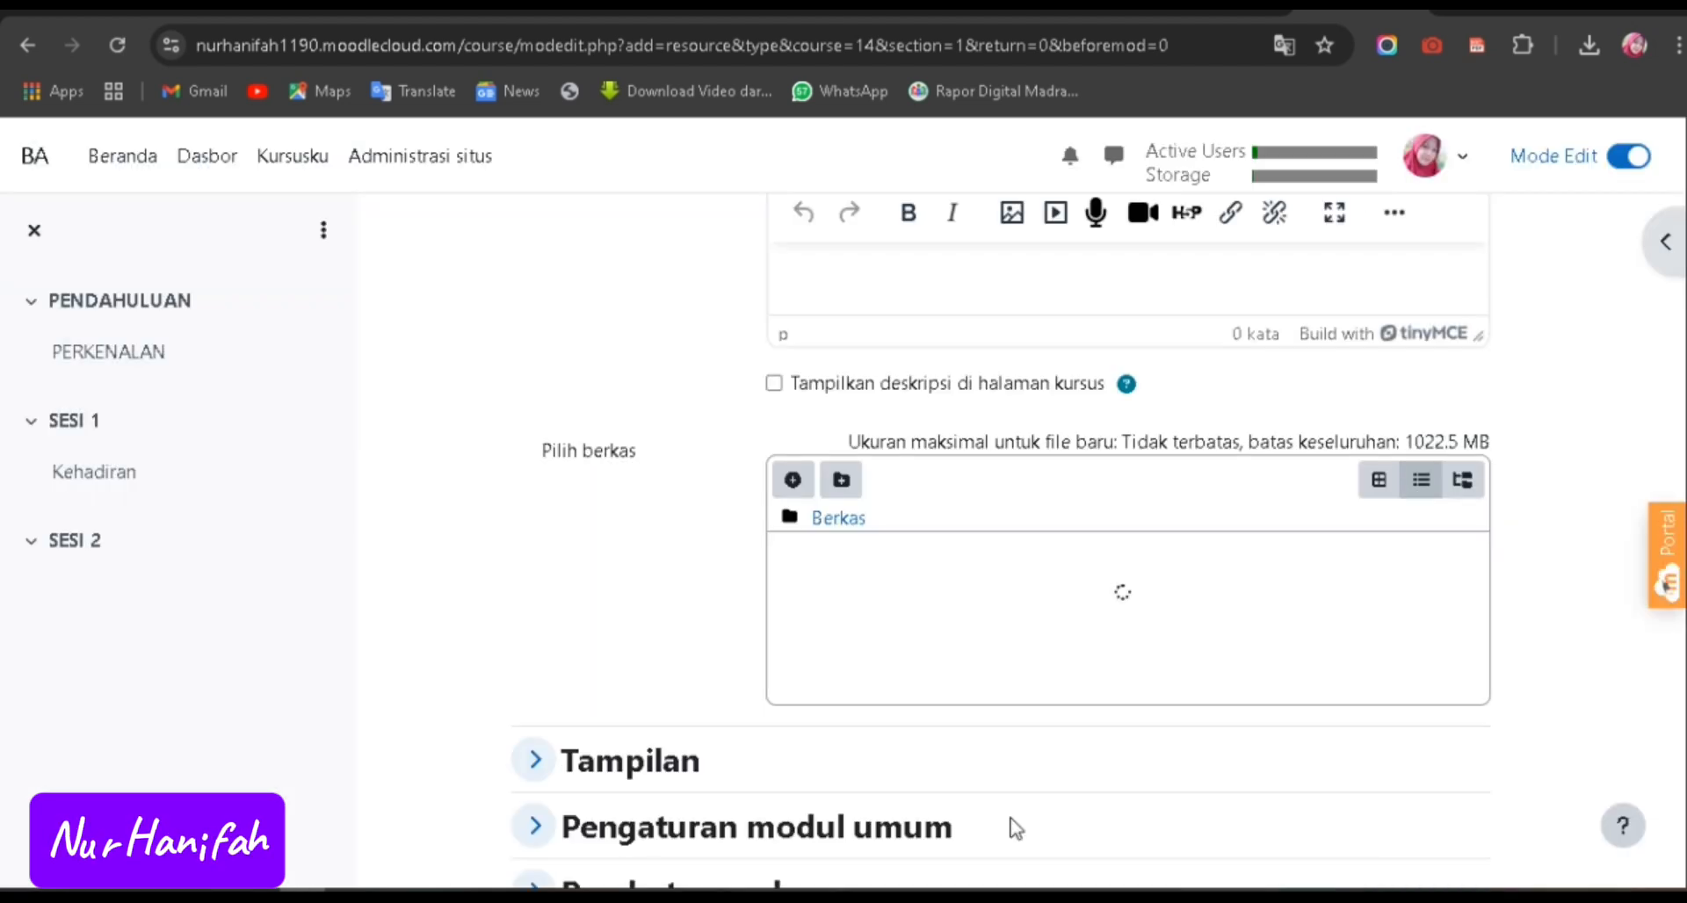
Save the PENGENALAN ANTAR MUKA file resource and return to the course.
scroll(1133, 721, down, 1)
scroll(951, 610, down, 3)
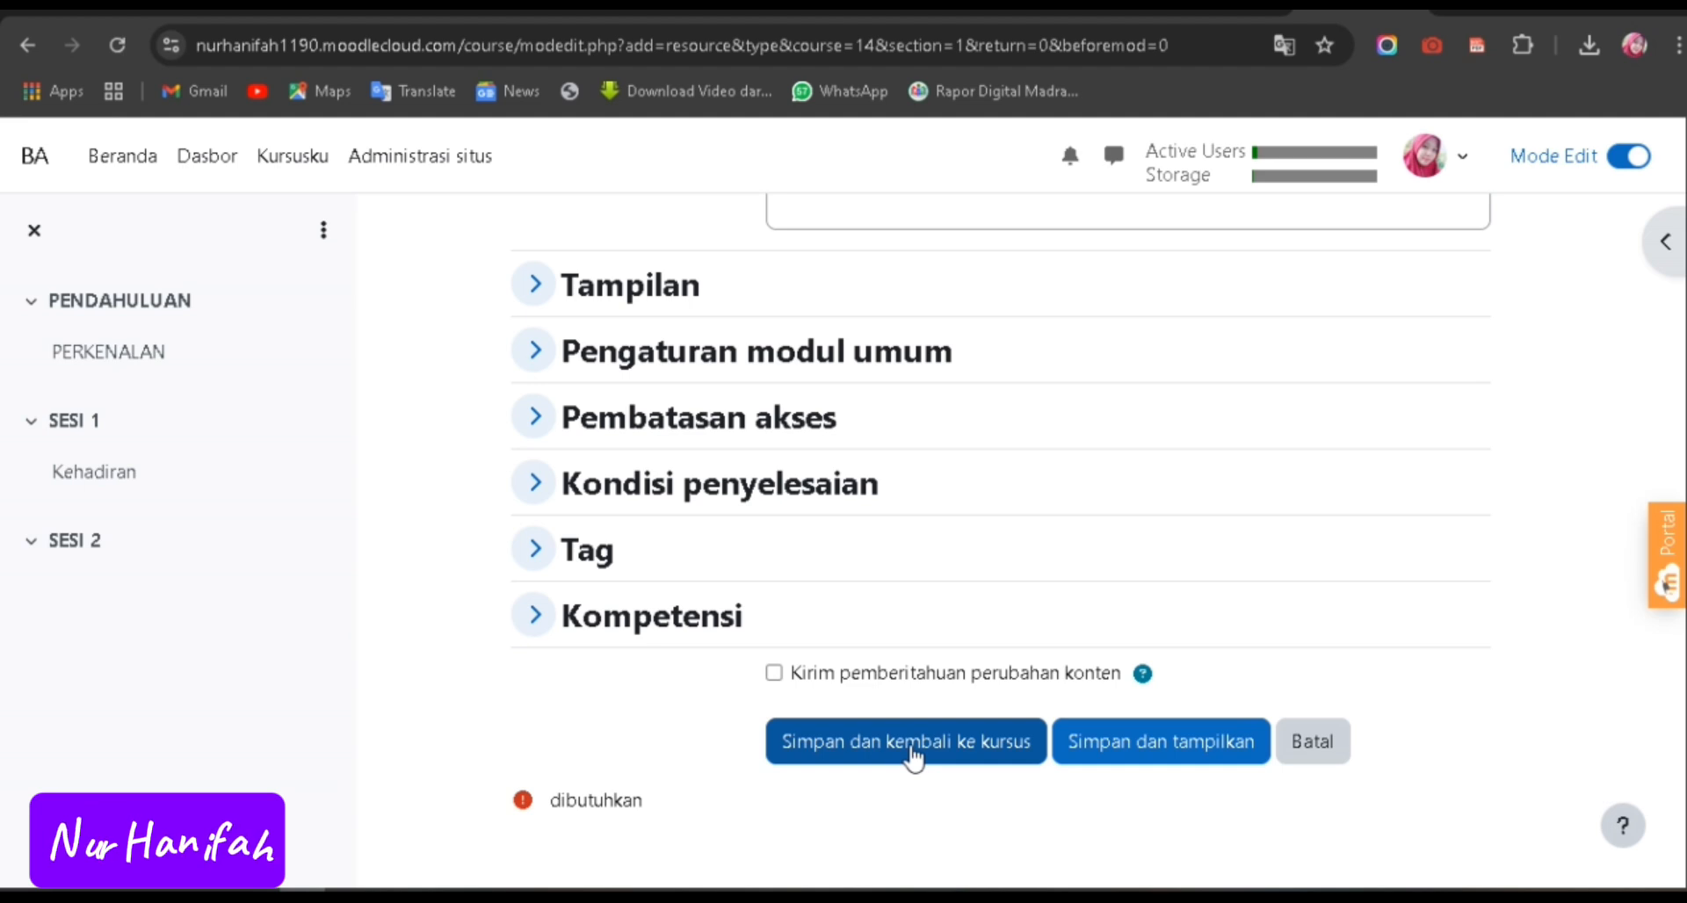
click(912, 747)
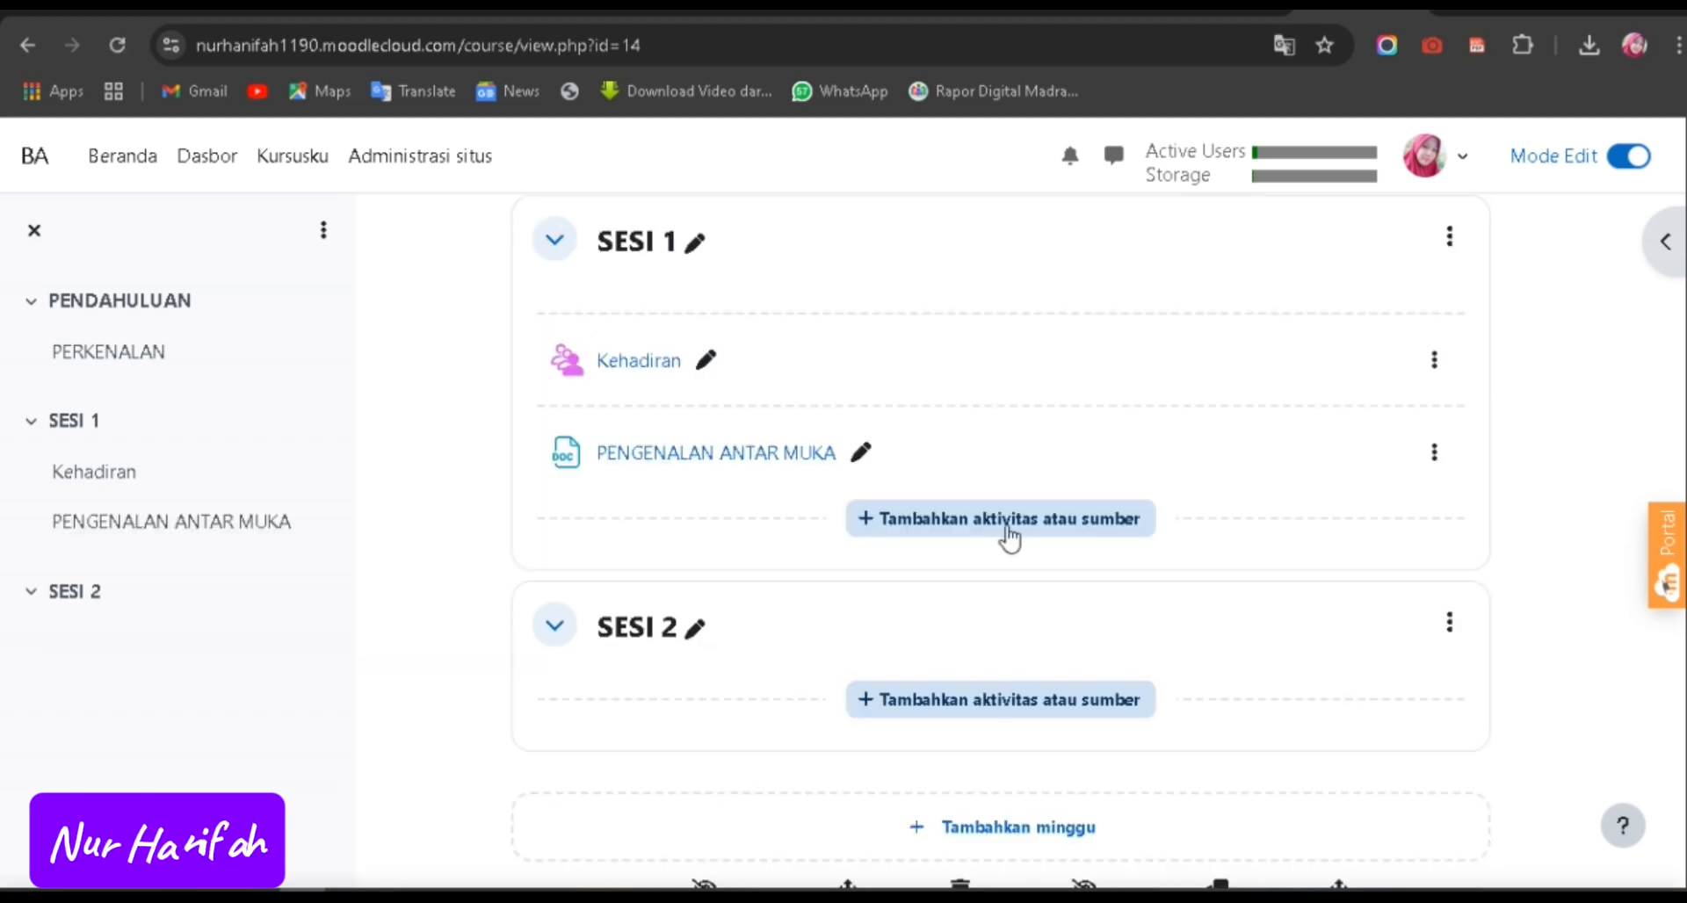
Add a new Forum activity to the SESI 1 section and name it DISKUSI.
click(1003, 520)
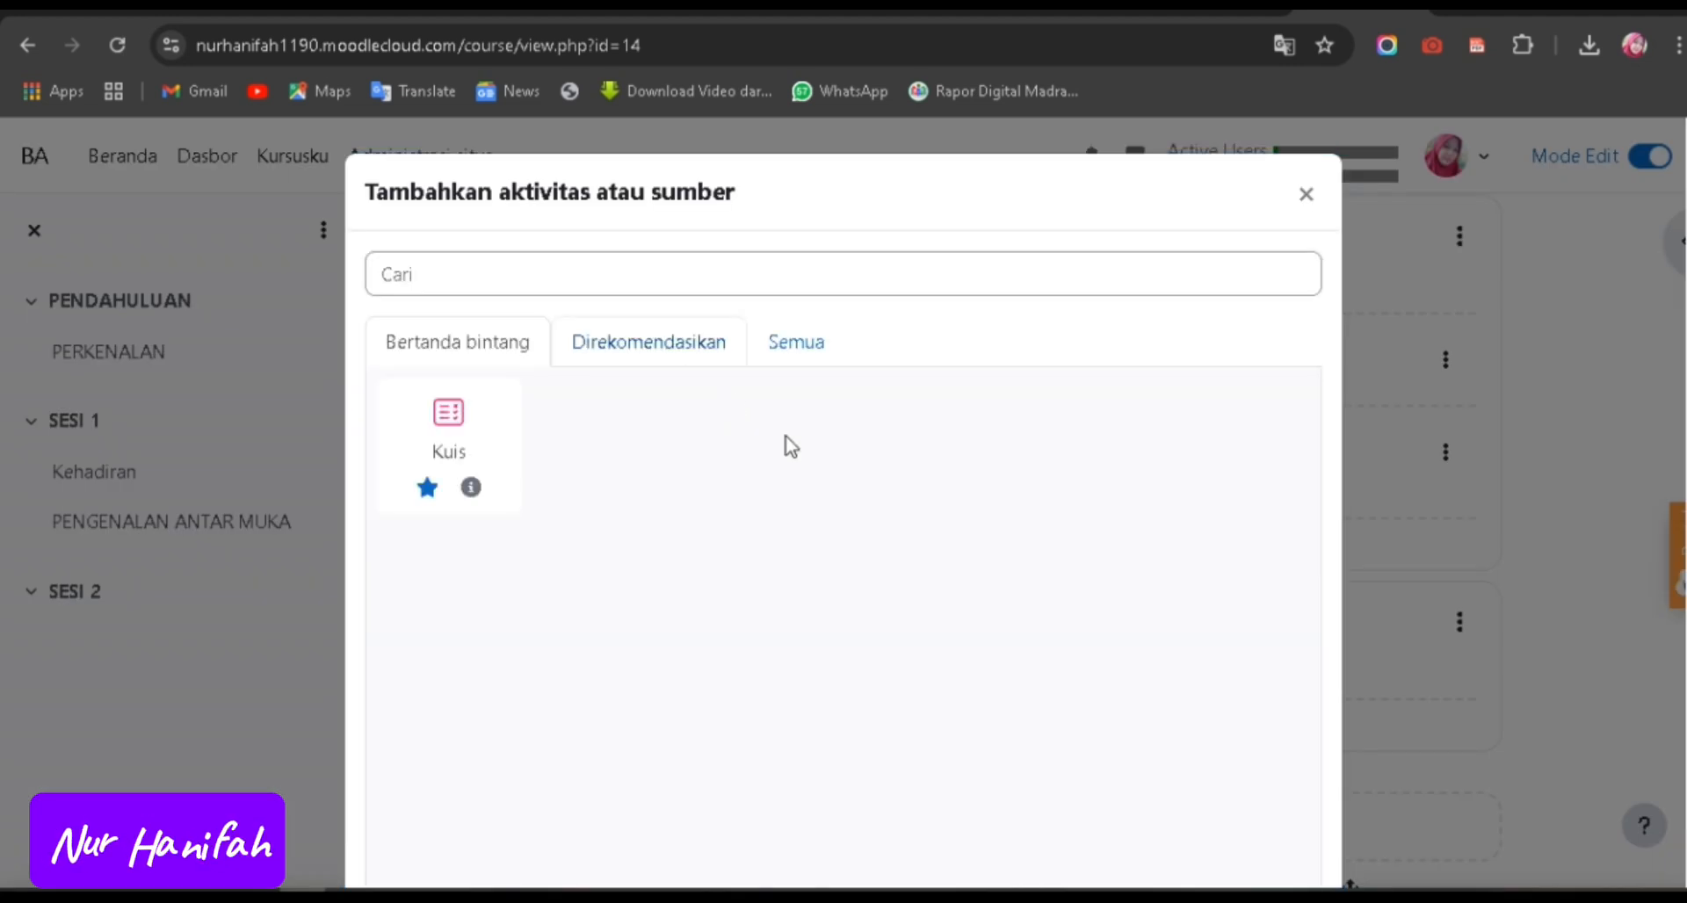
click(798, 354)
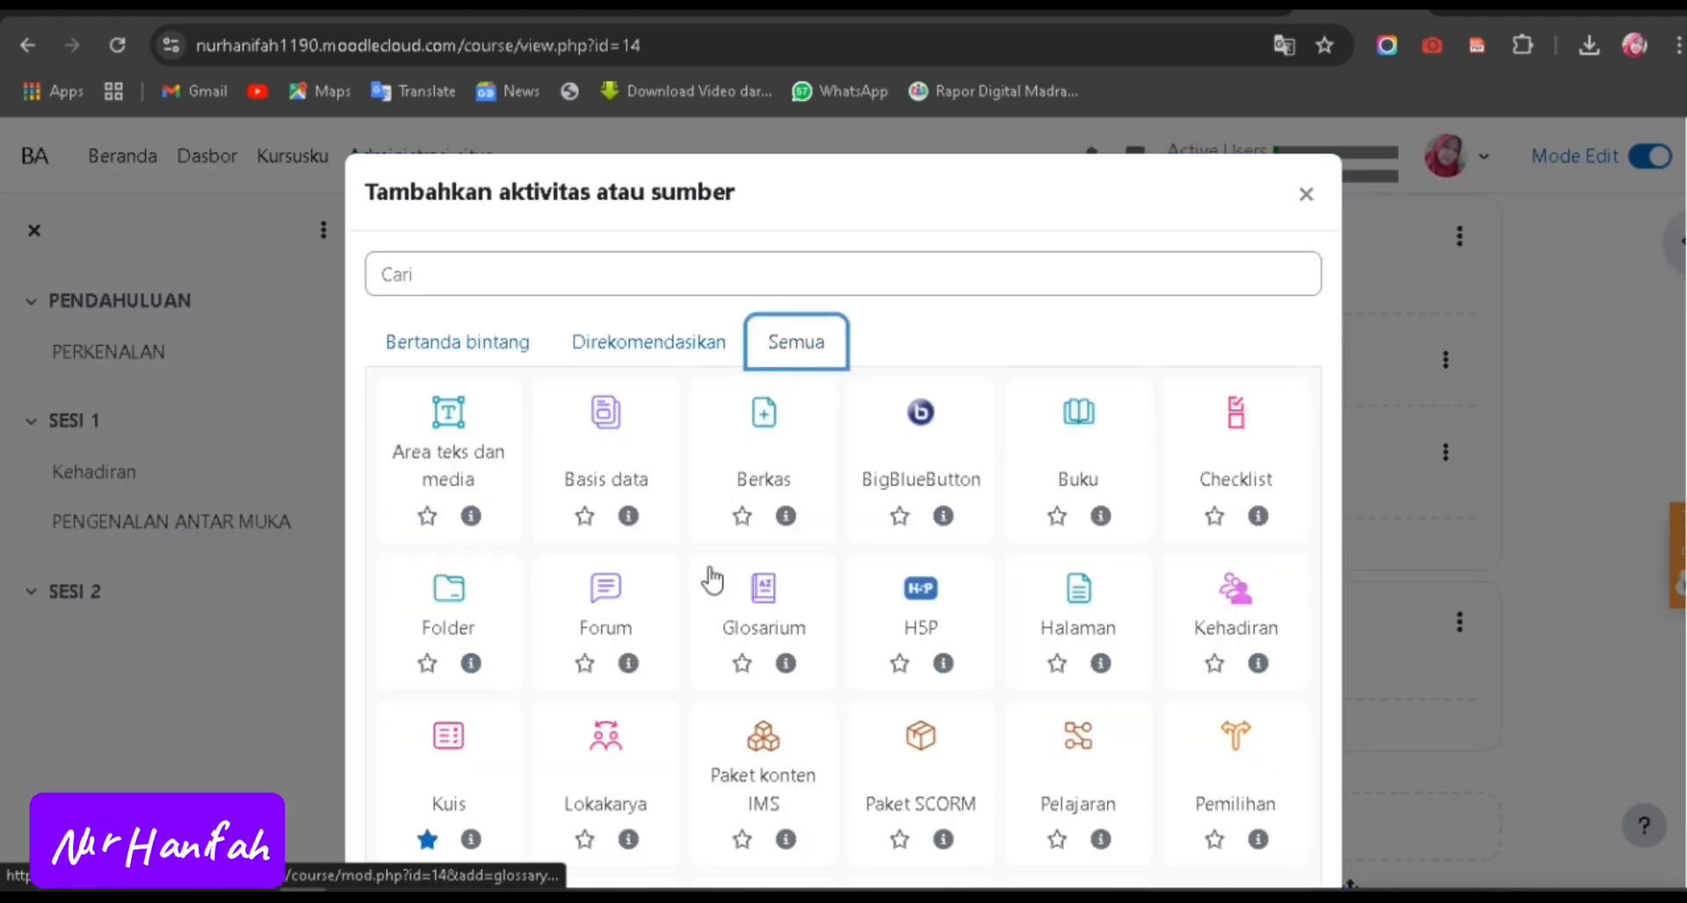
click(601, 607)
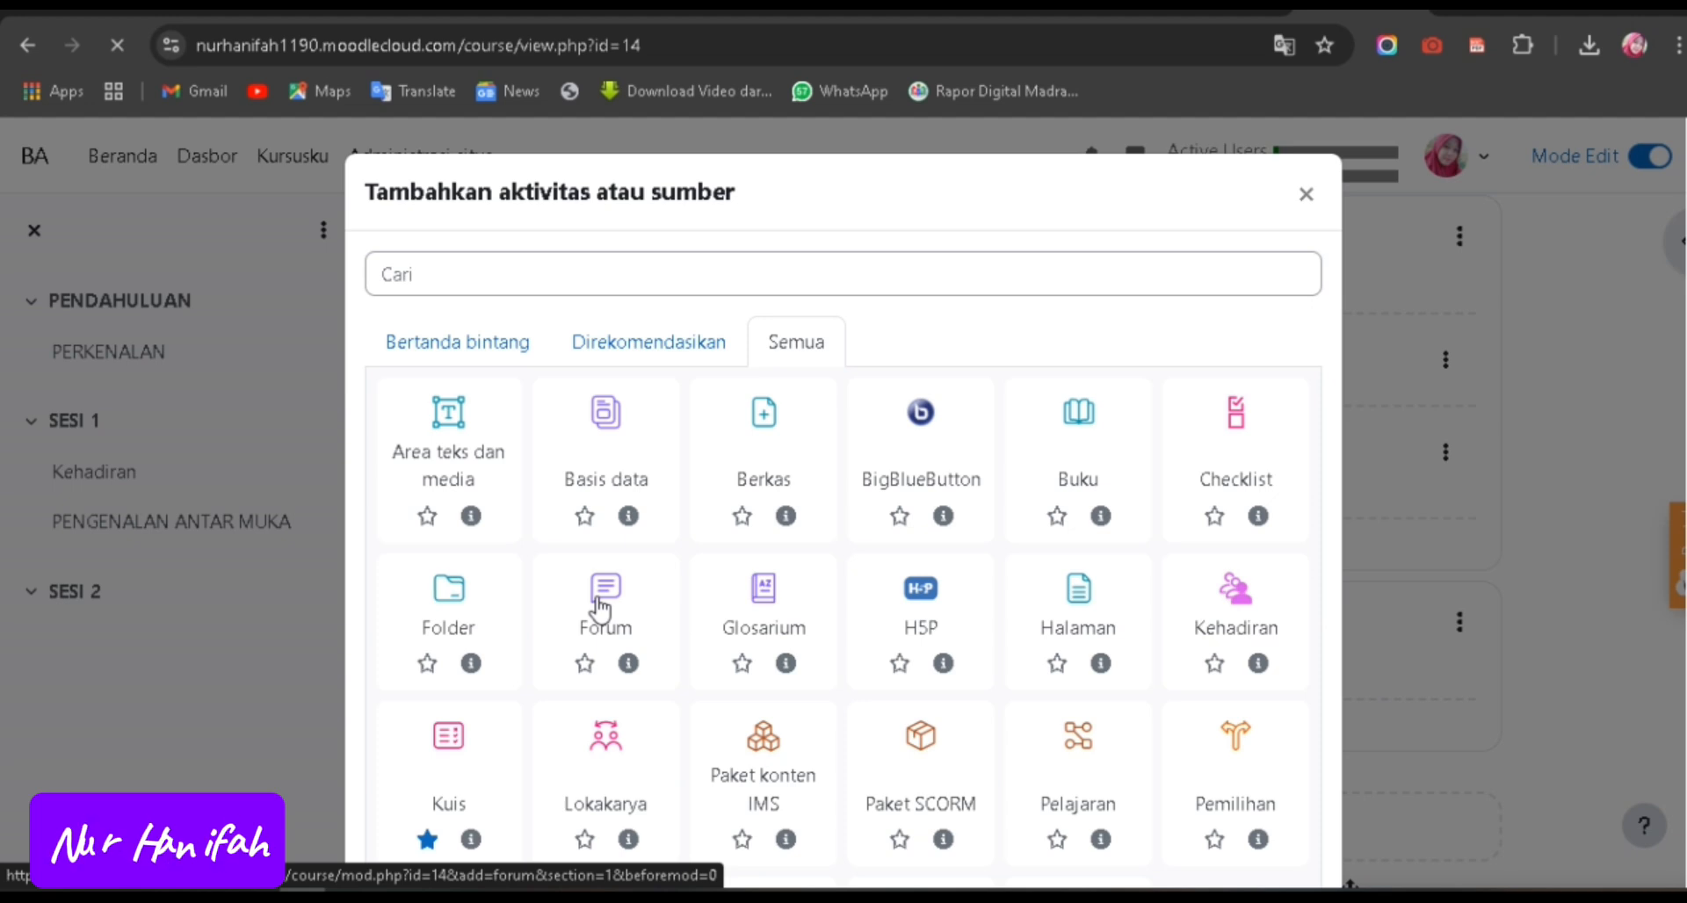
click(948, 477)
text(DISK)
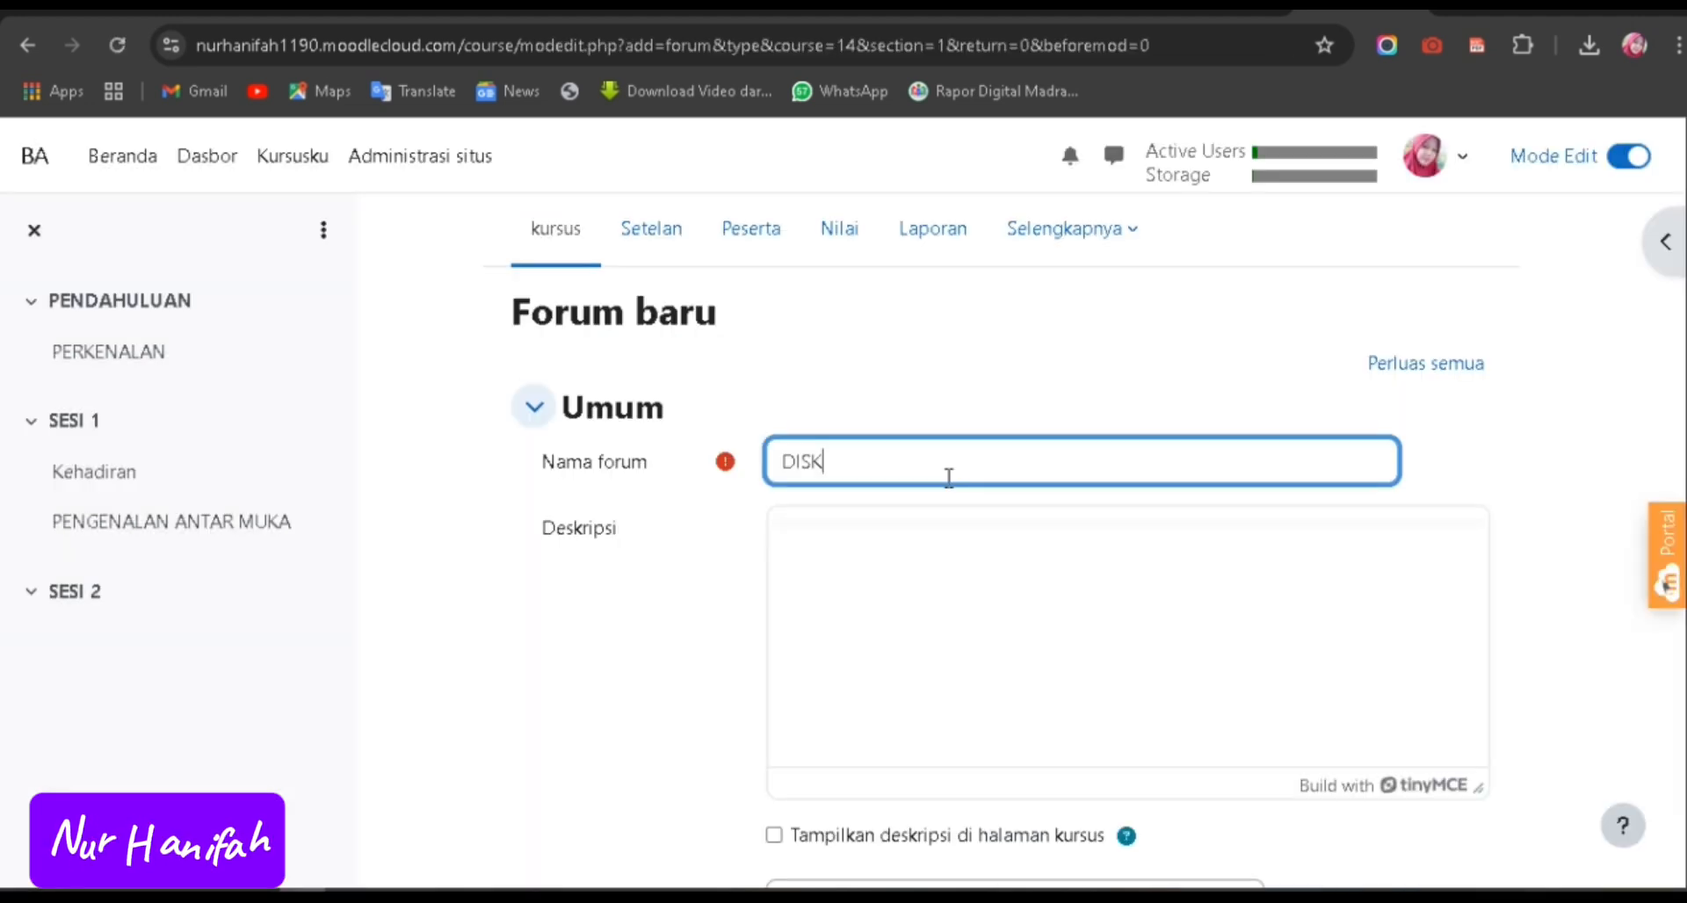
text(USI)
Set the DISKUSI forum's description to "silahkan diskusikan yang anda ketahui tentang perangkat antar muka".
scroll(948, 477, down, 1)
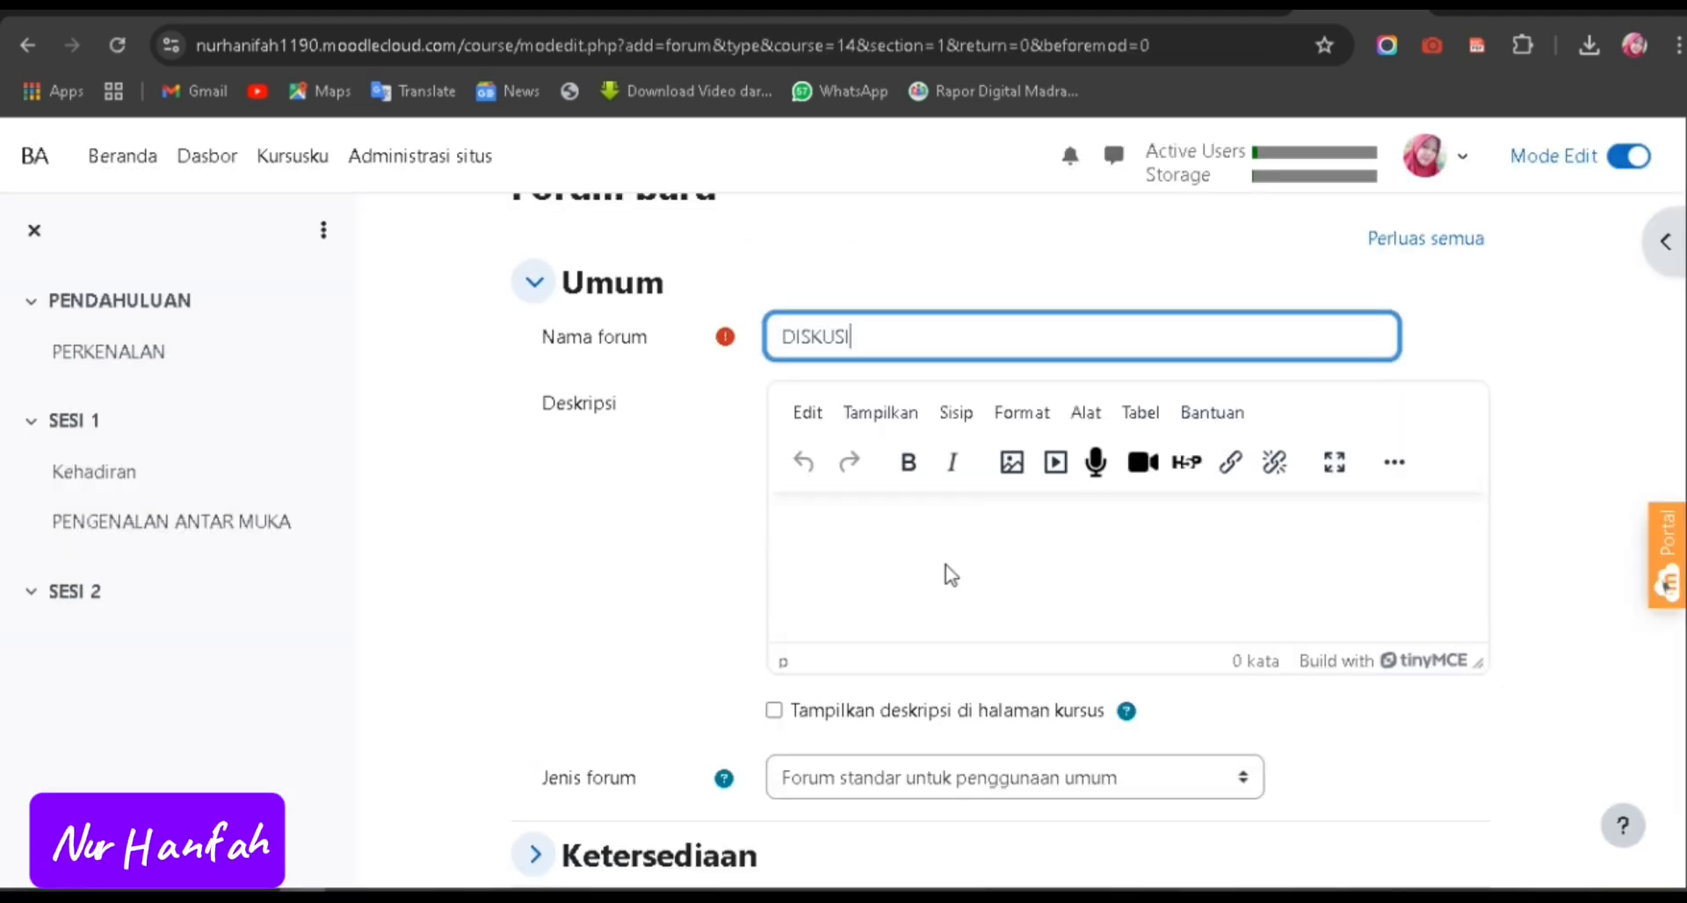
click(923, 558)
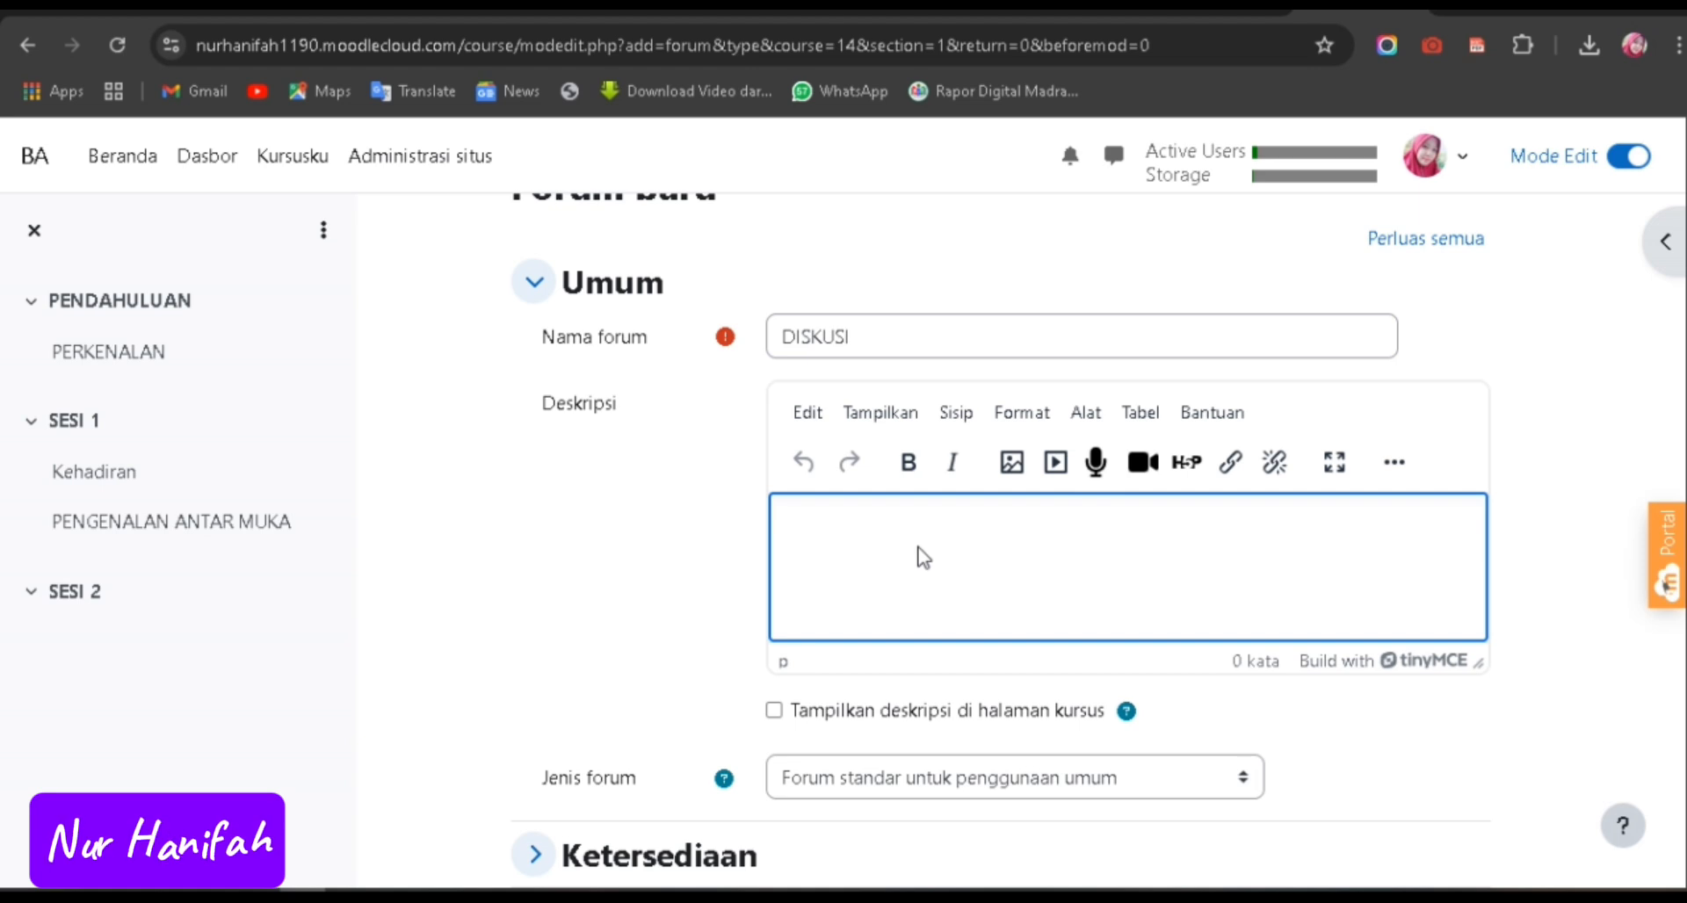
text(sil)
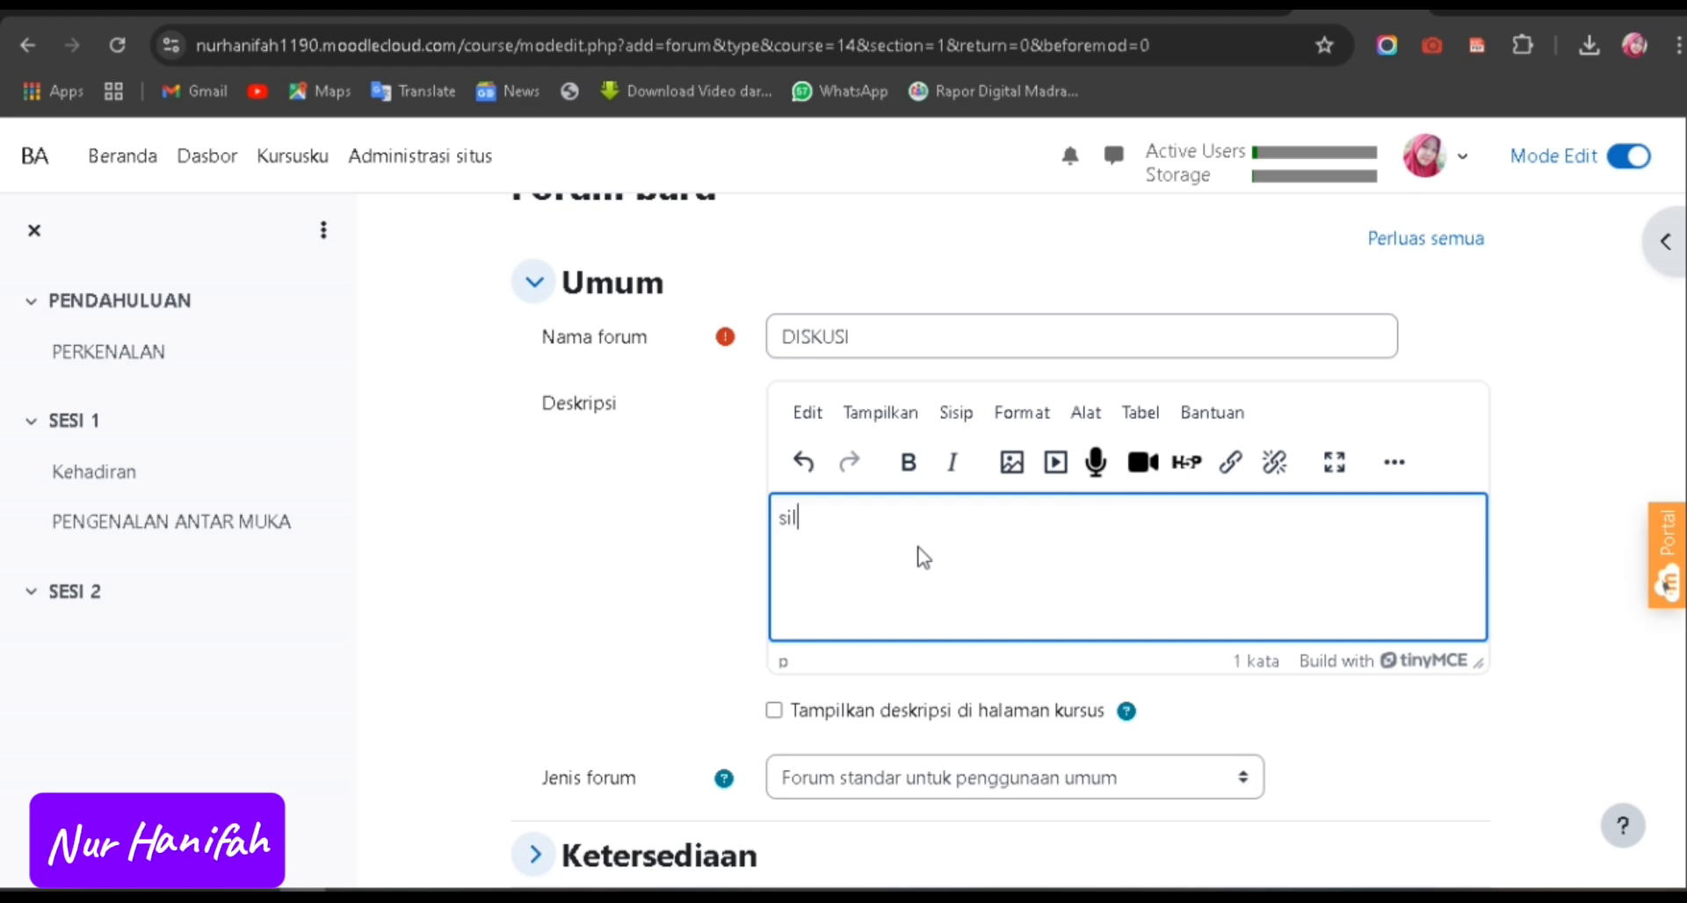
text(ahkan di)
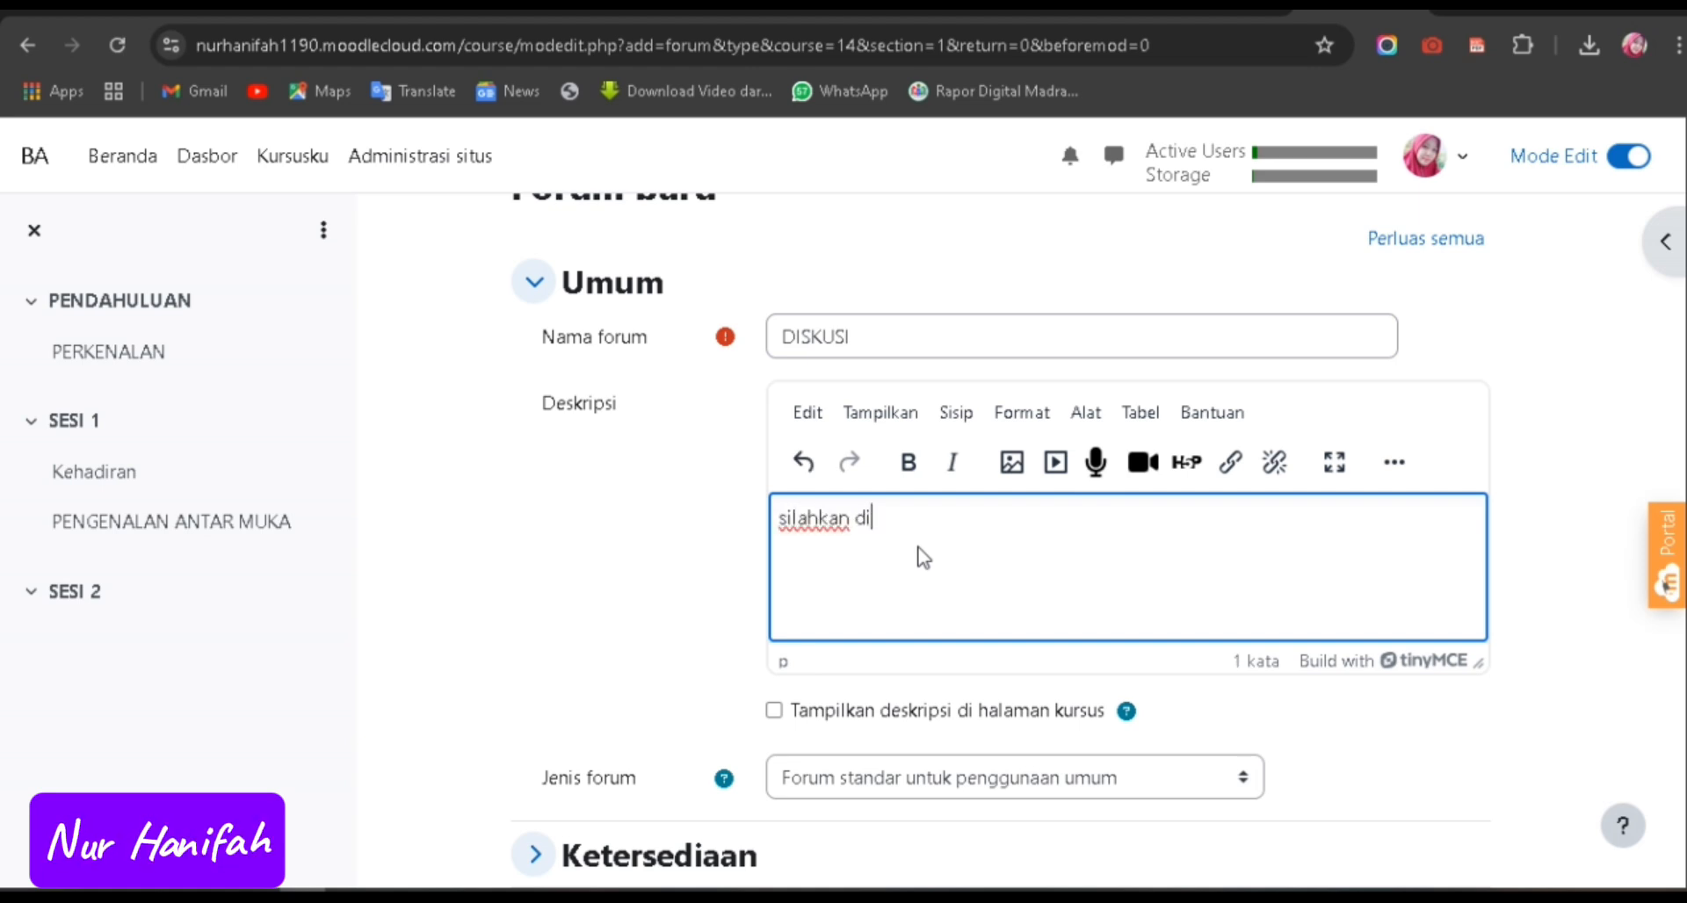
text(skusika)
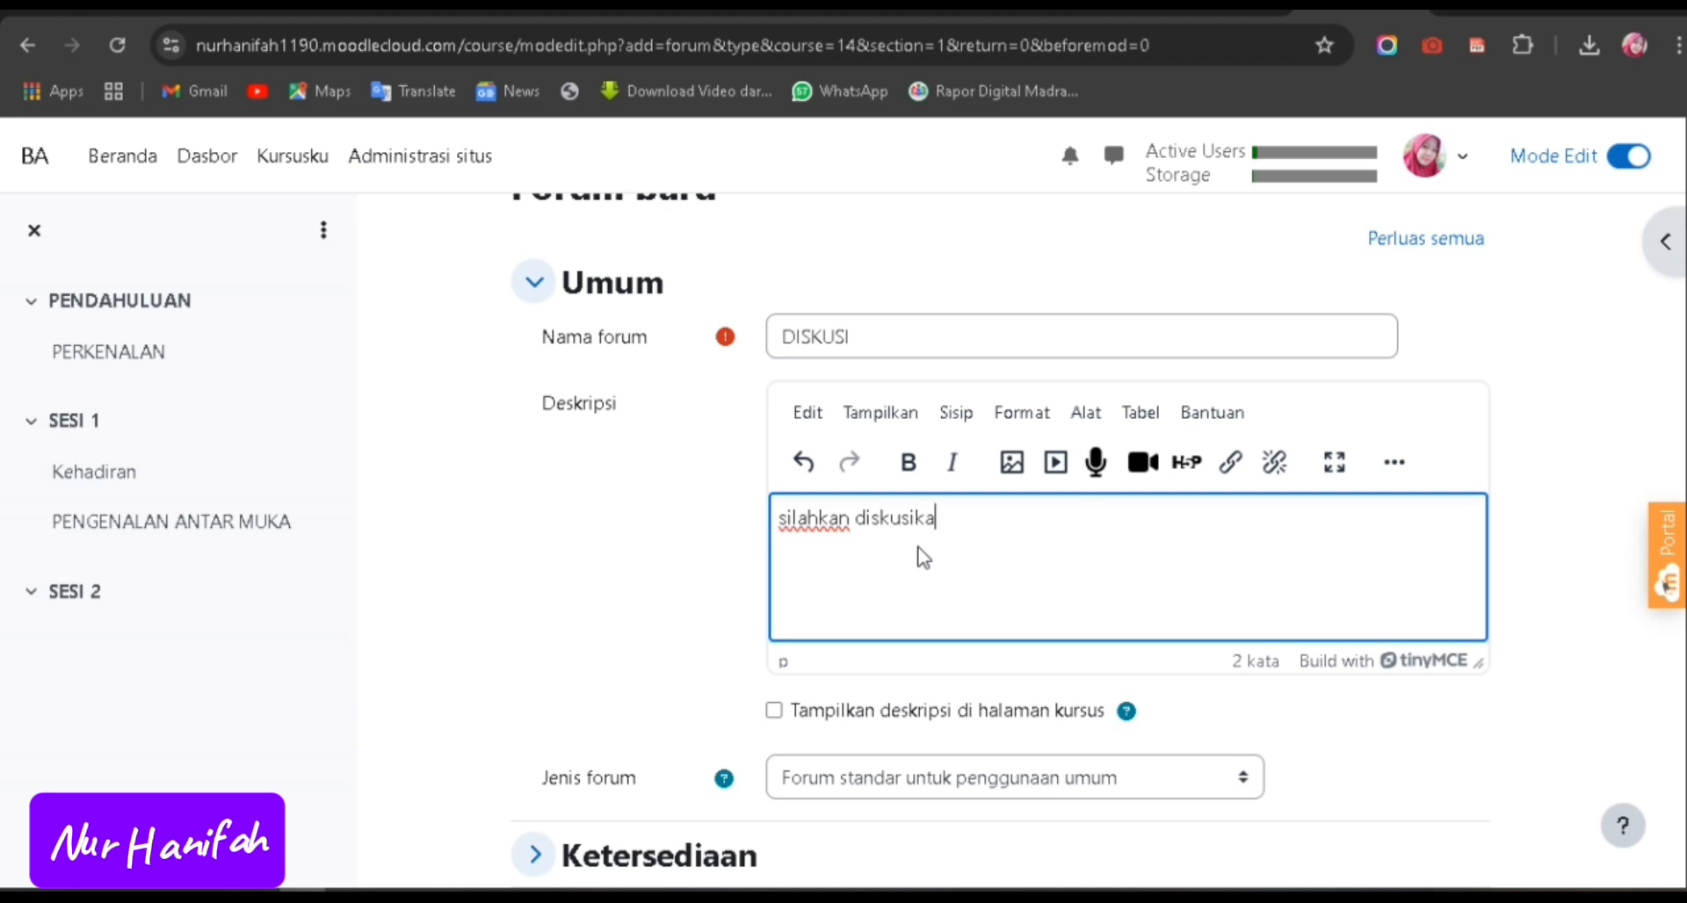
text(n yang a)
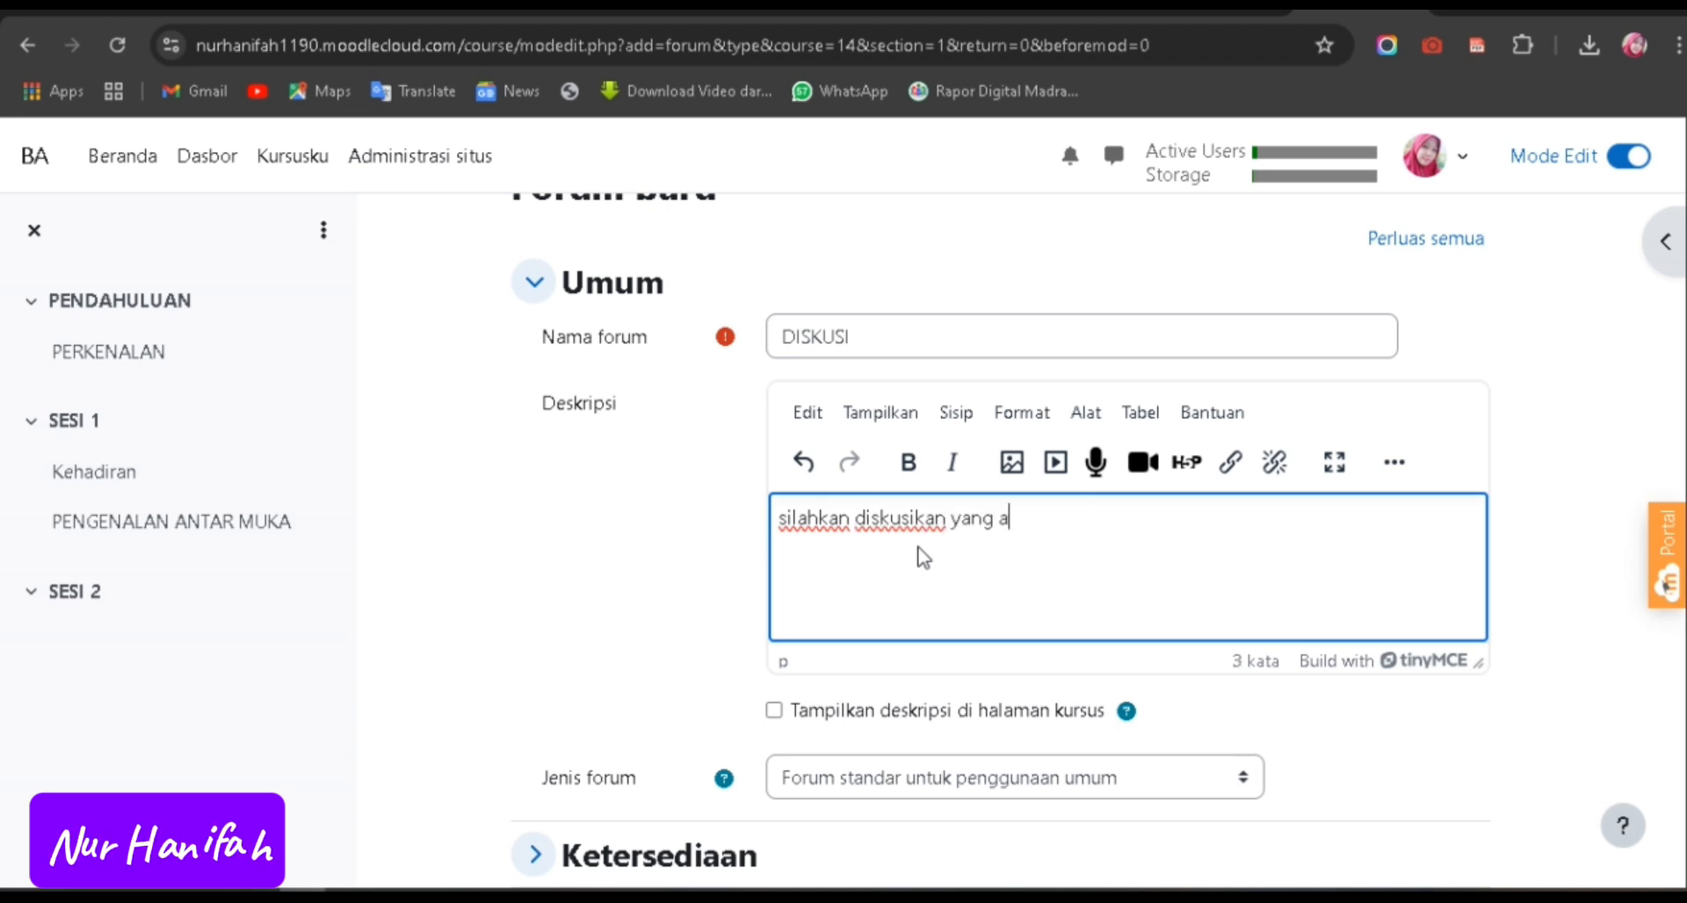
text(nda ketau)
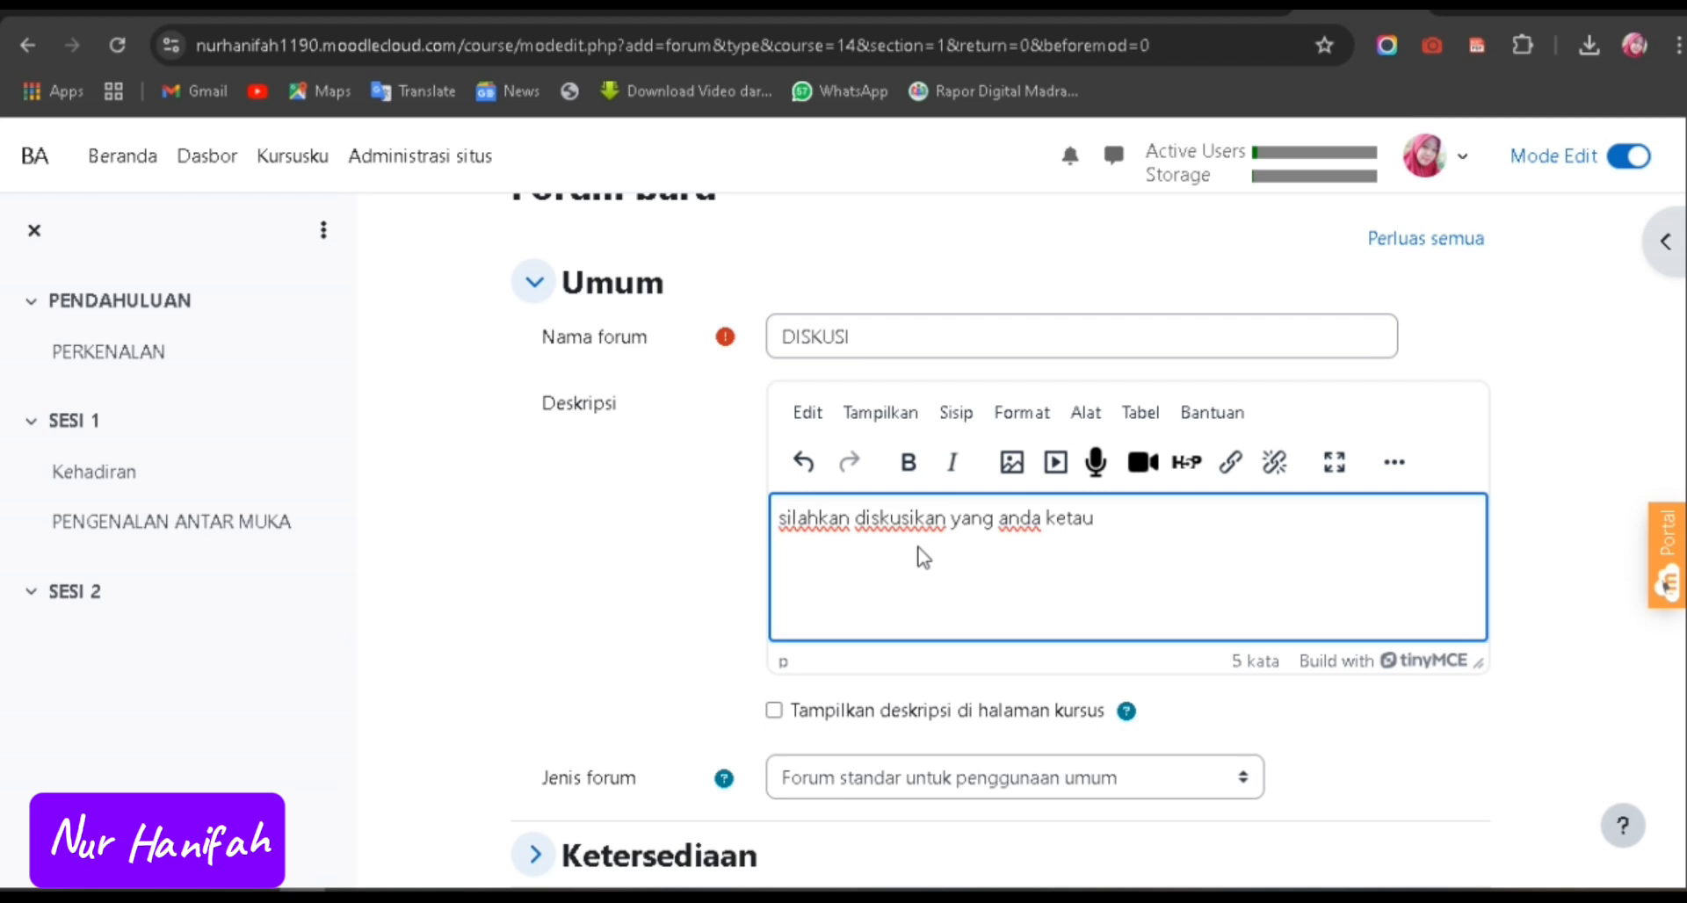
key(BackSpace)
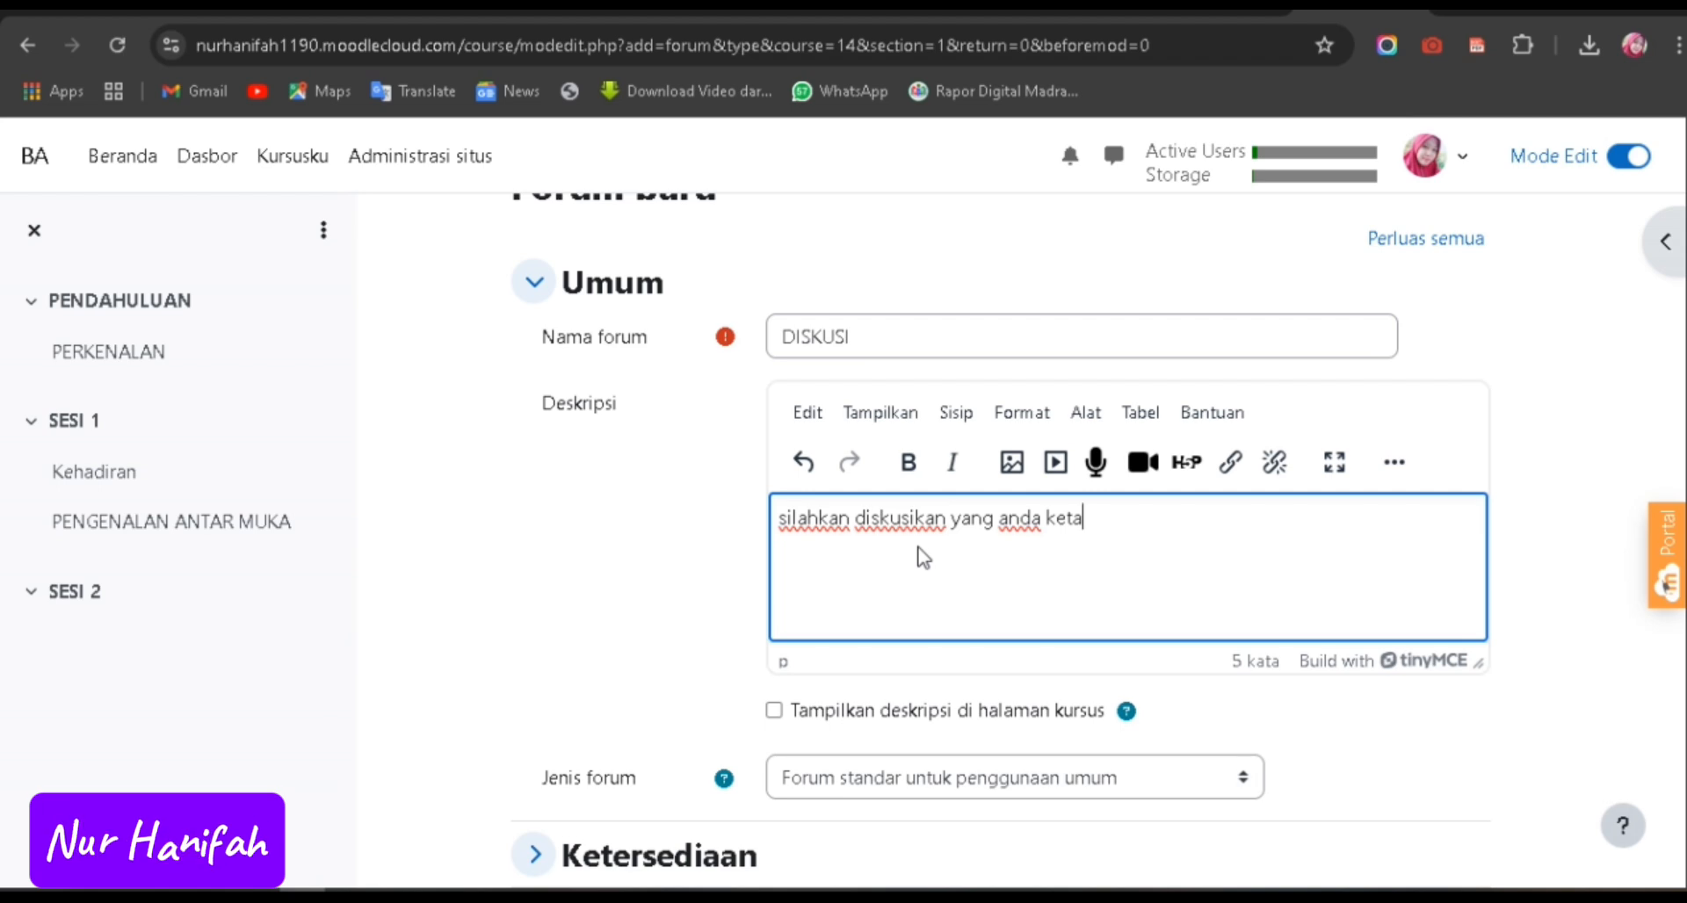
text(hui t)
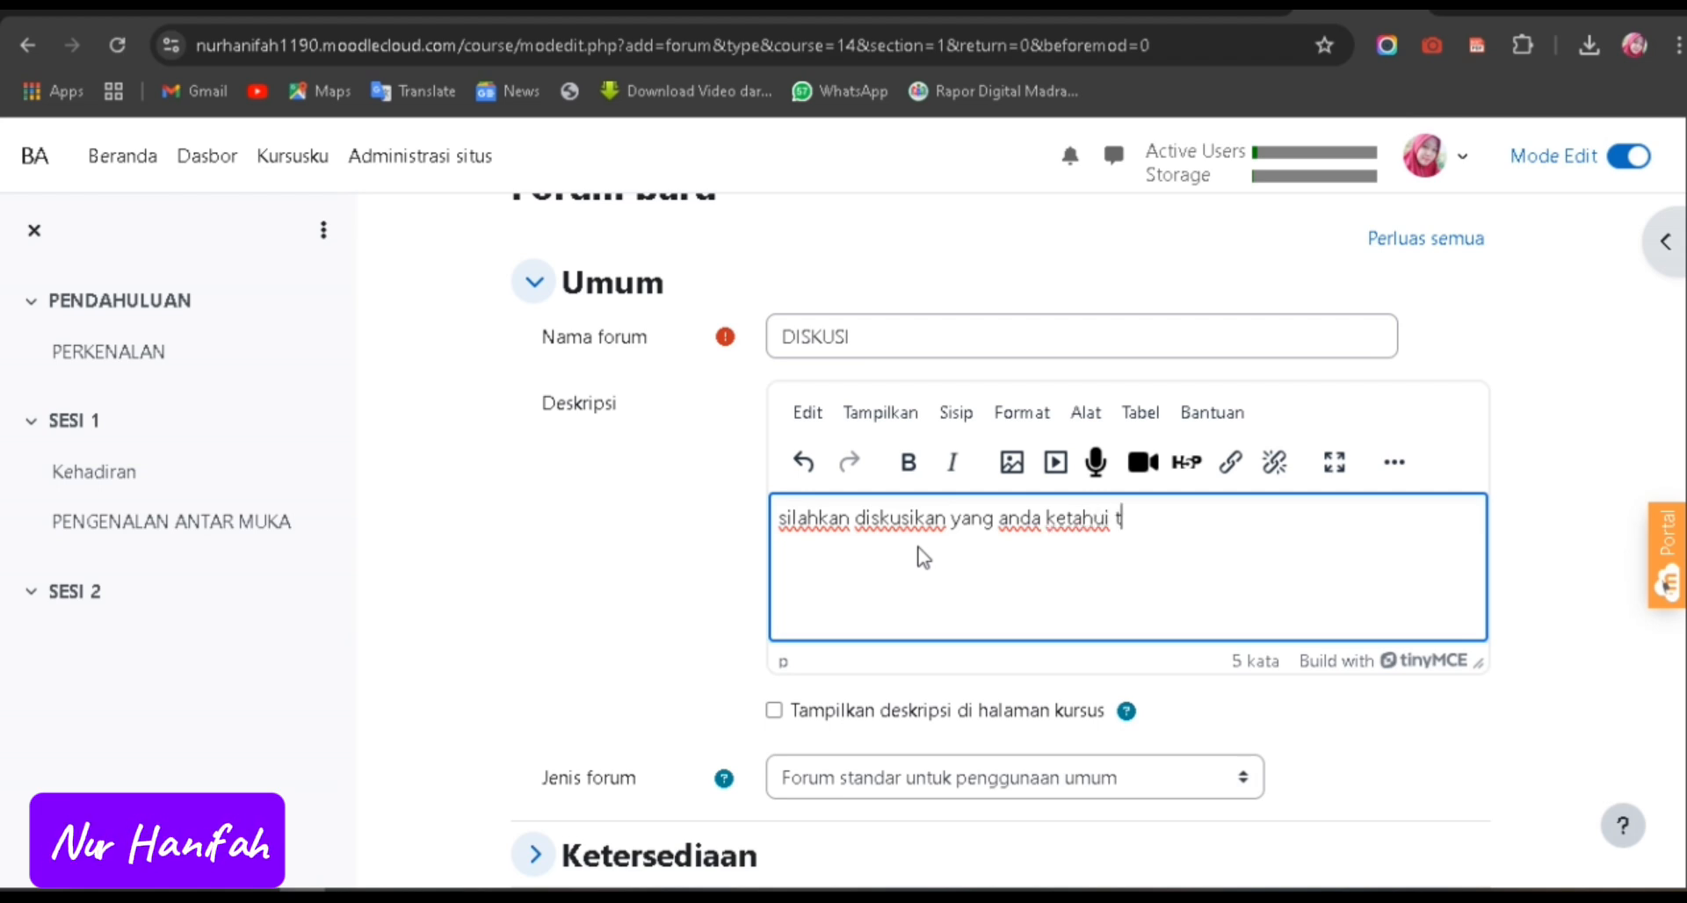
text(entang)
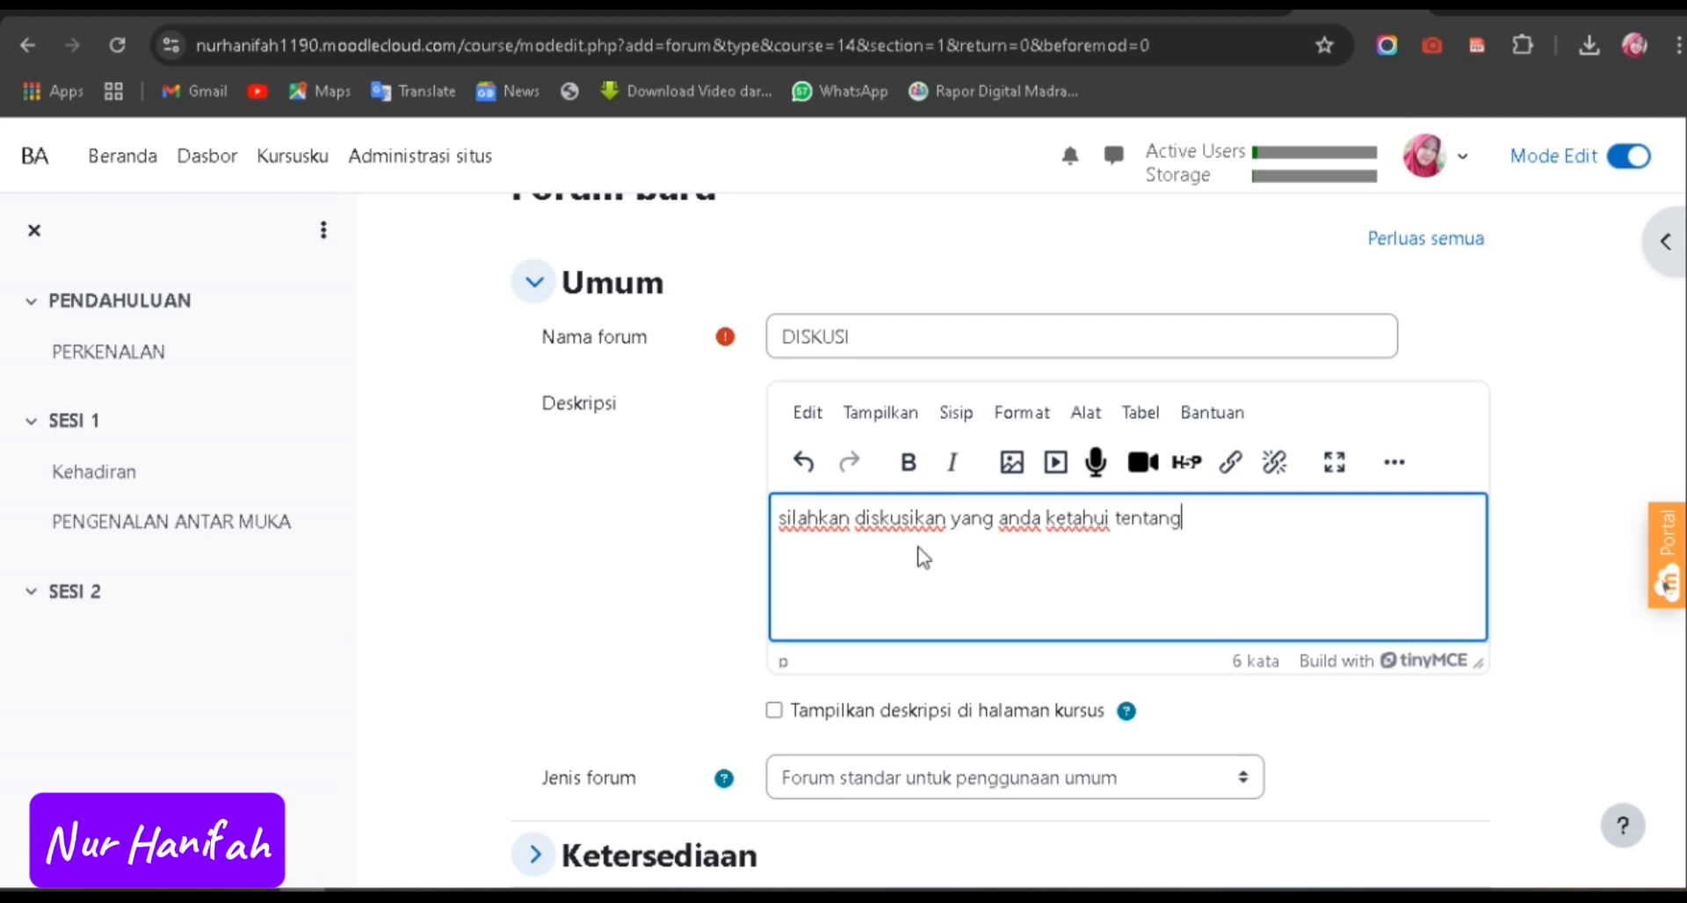
text( perang)
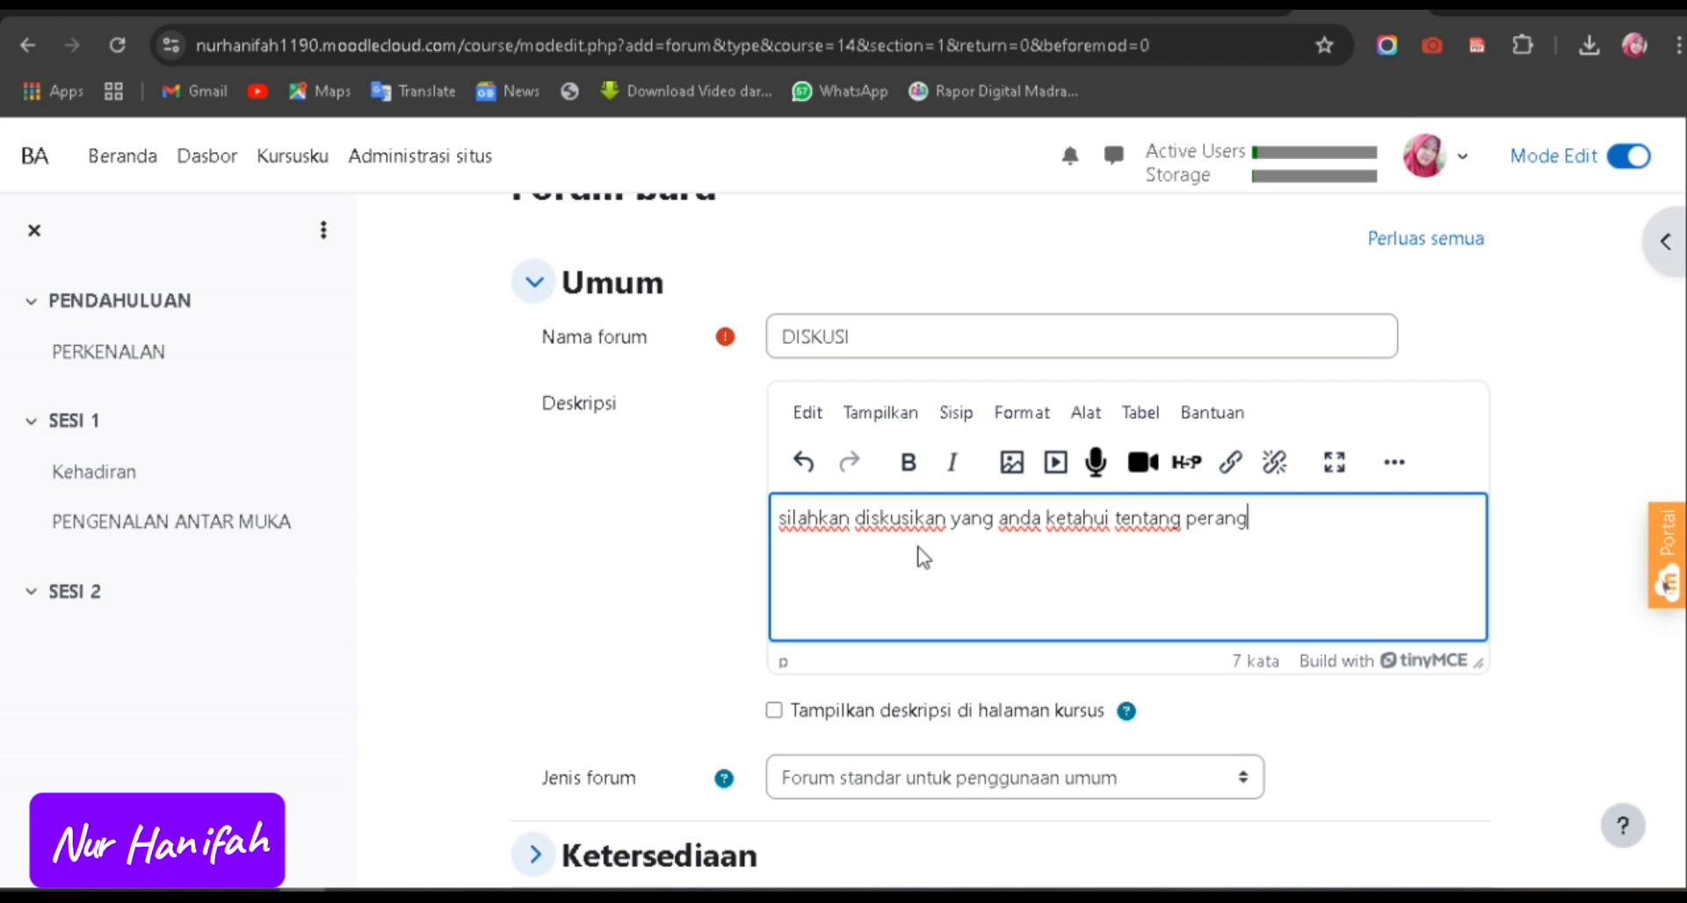
text(kat ant)
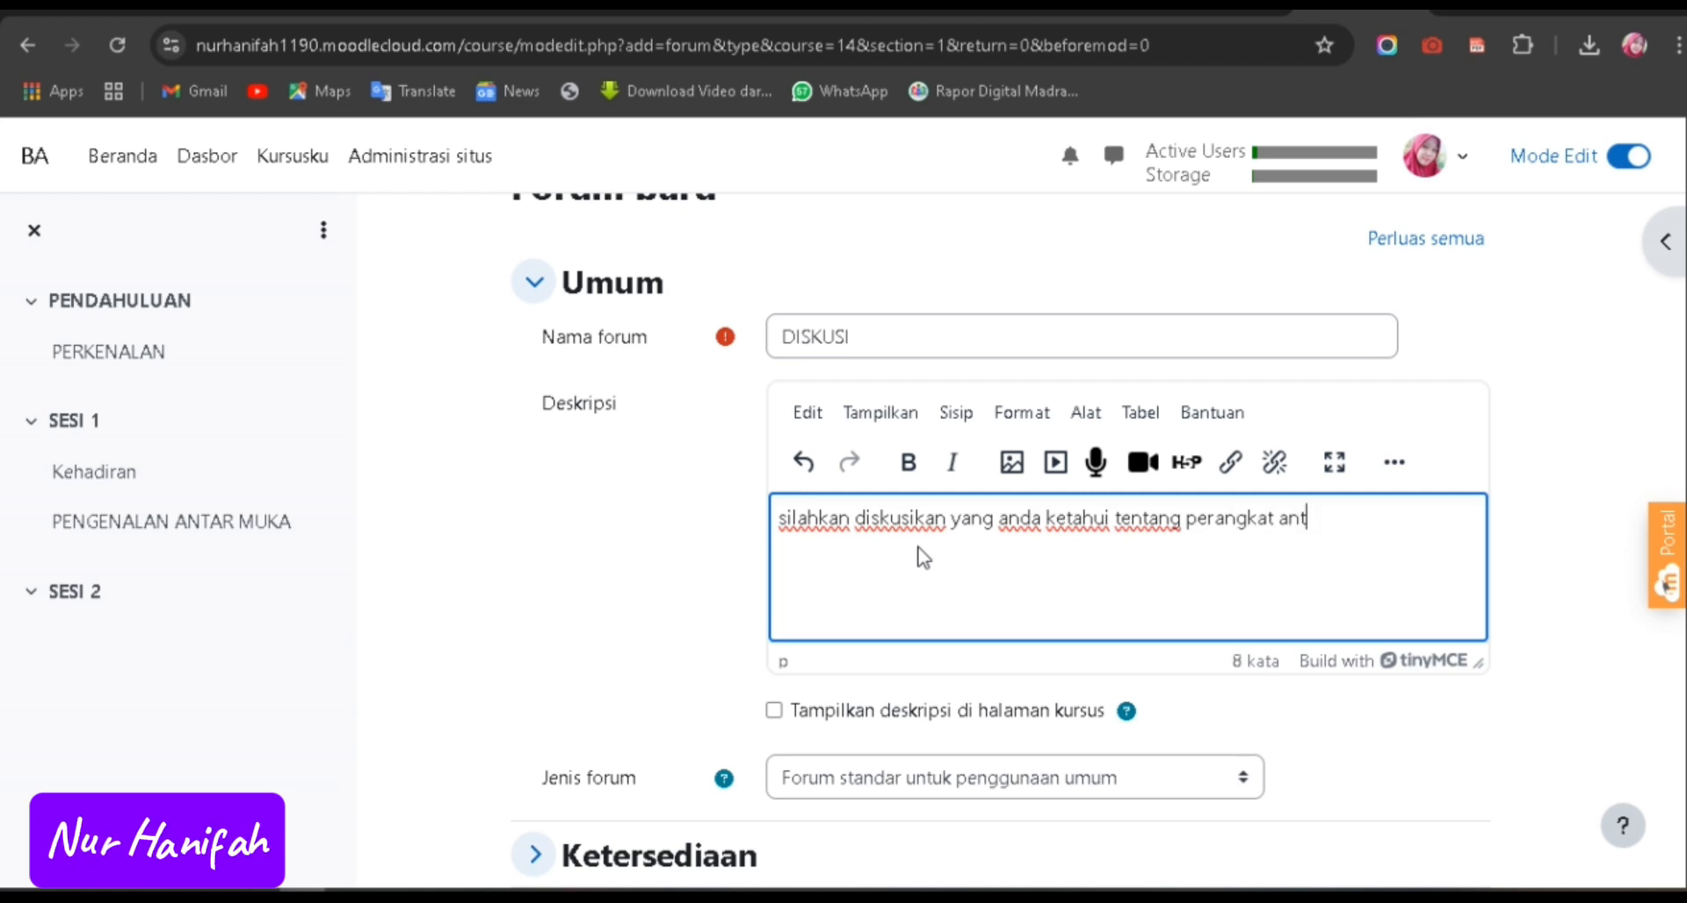
text(ar muka)
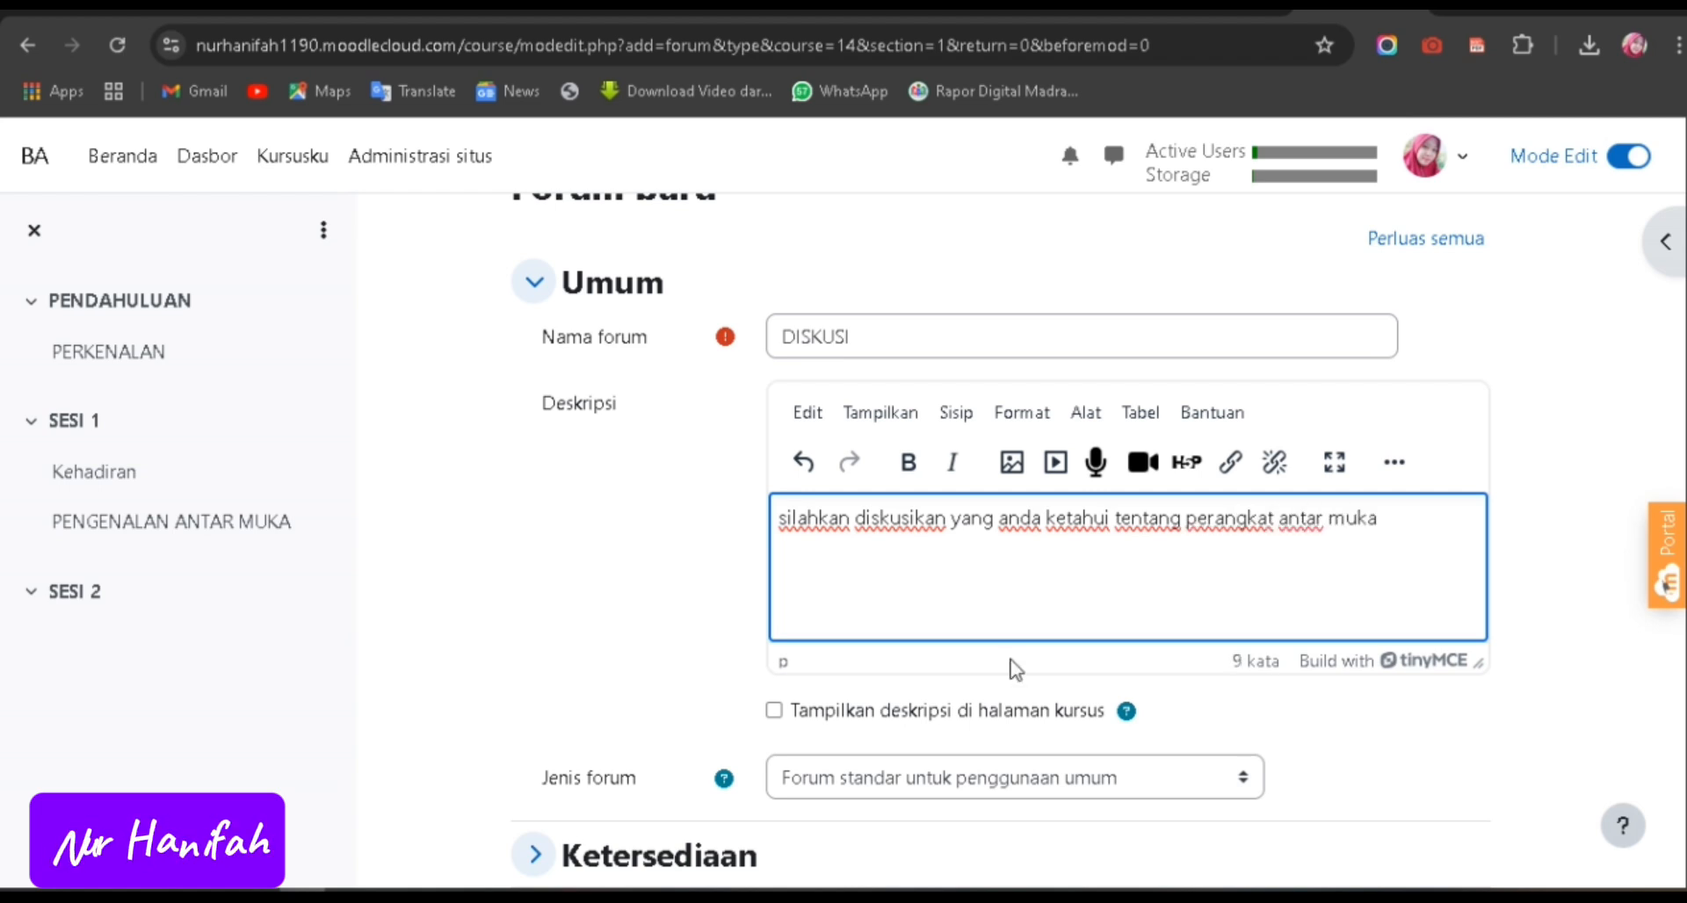
Save the DISKUSI forum with its remaining settings as they are and return to the course.
scroll(1015, 668, down, 4)
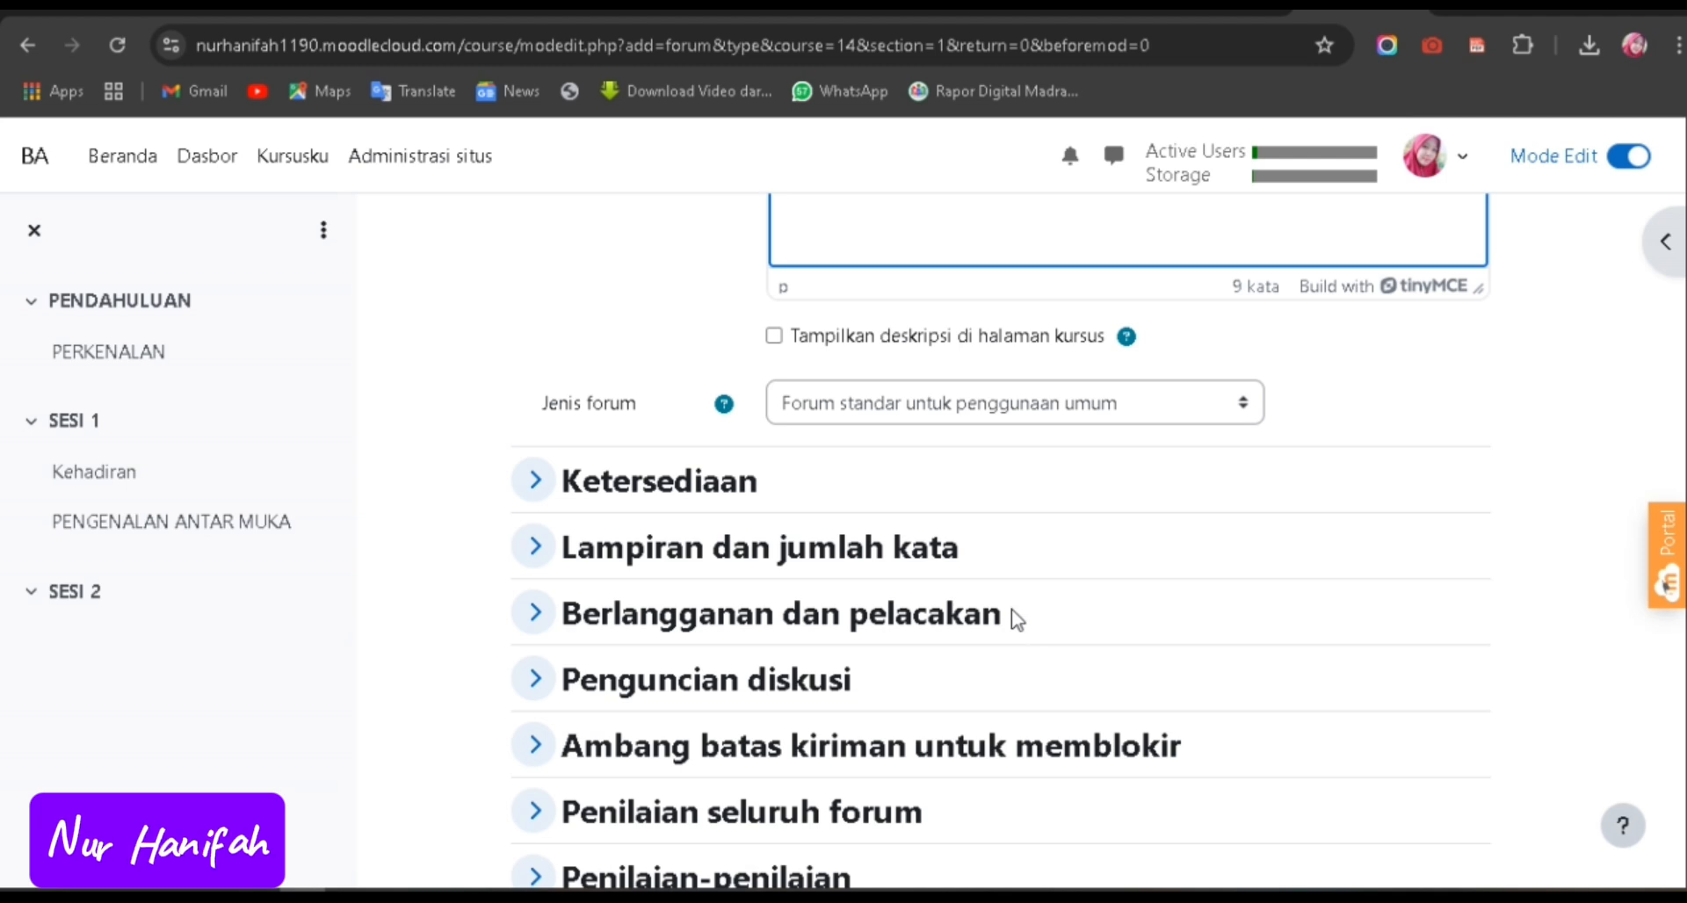
scroll(1010, 618, down, 7)
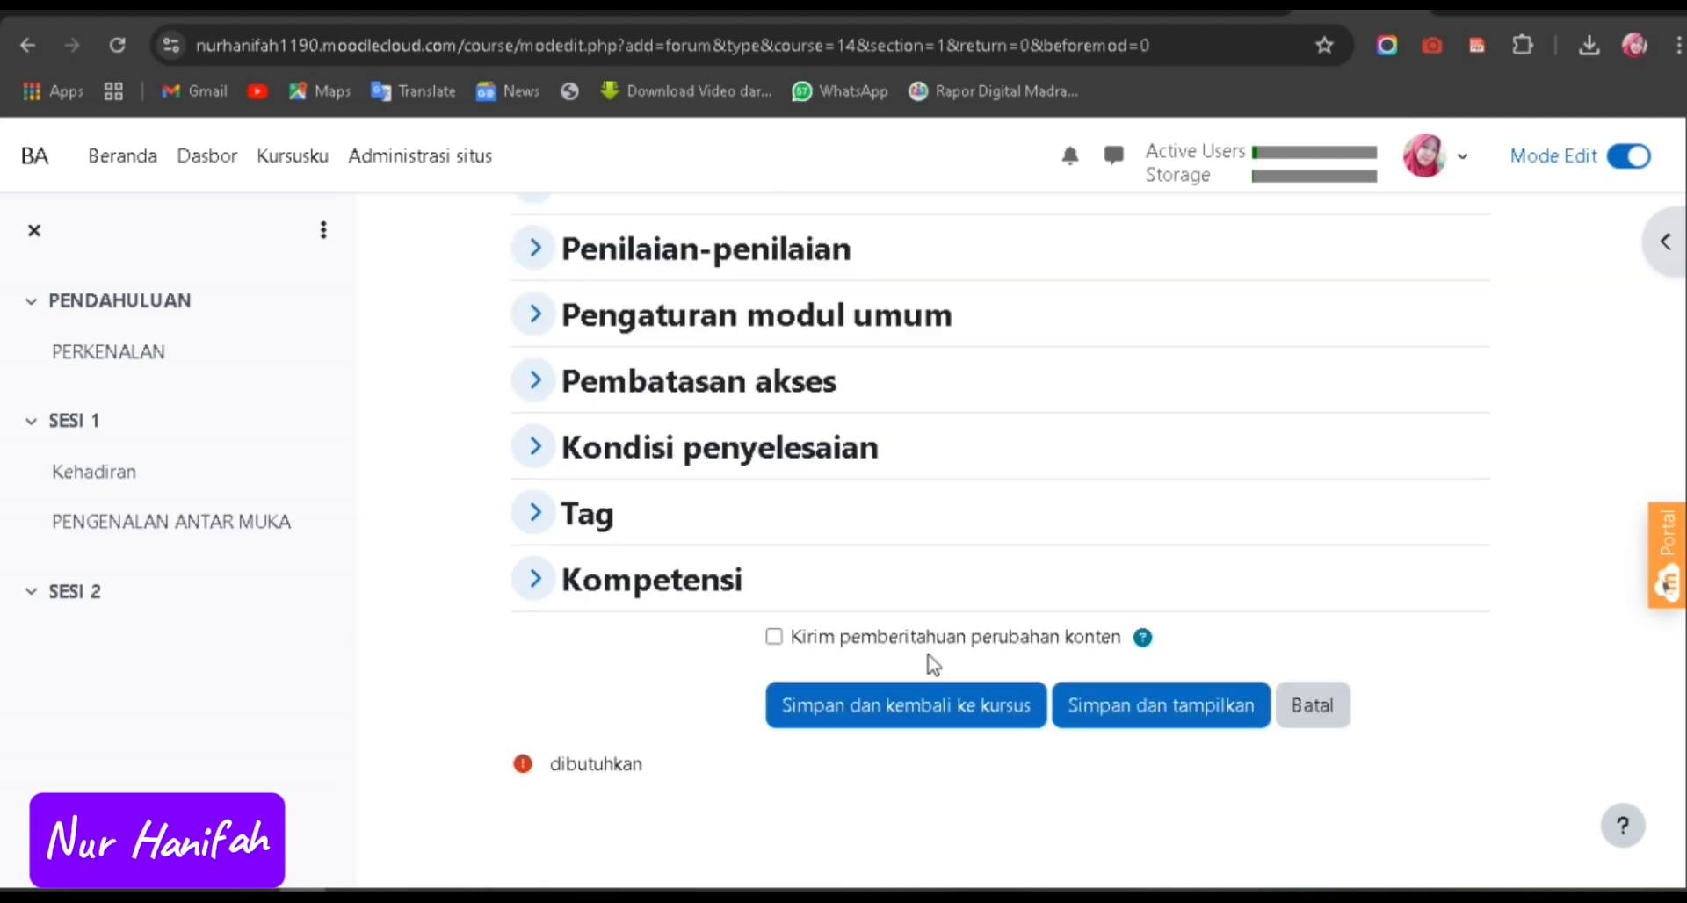
click(878, 716)
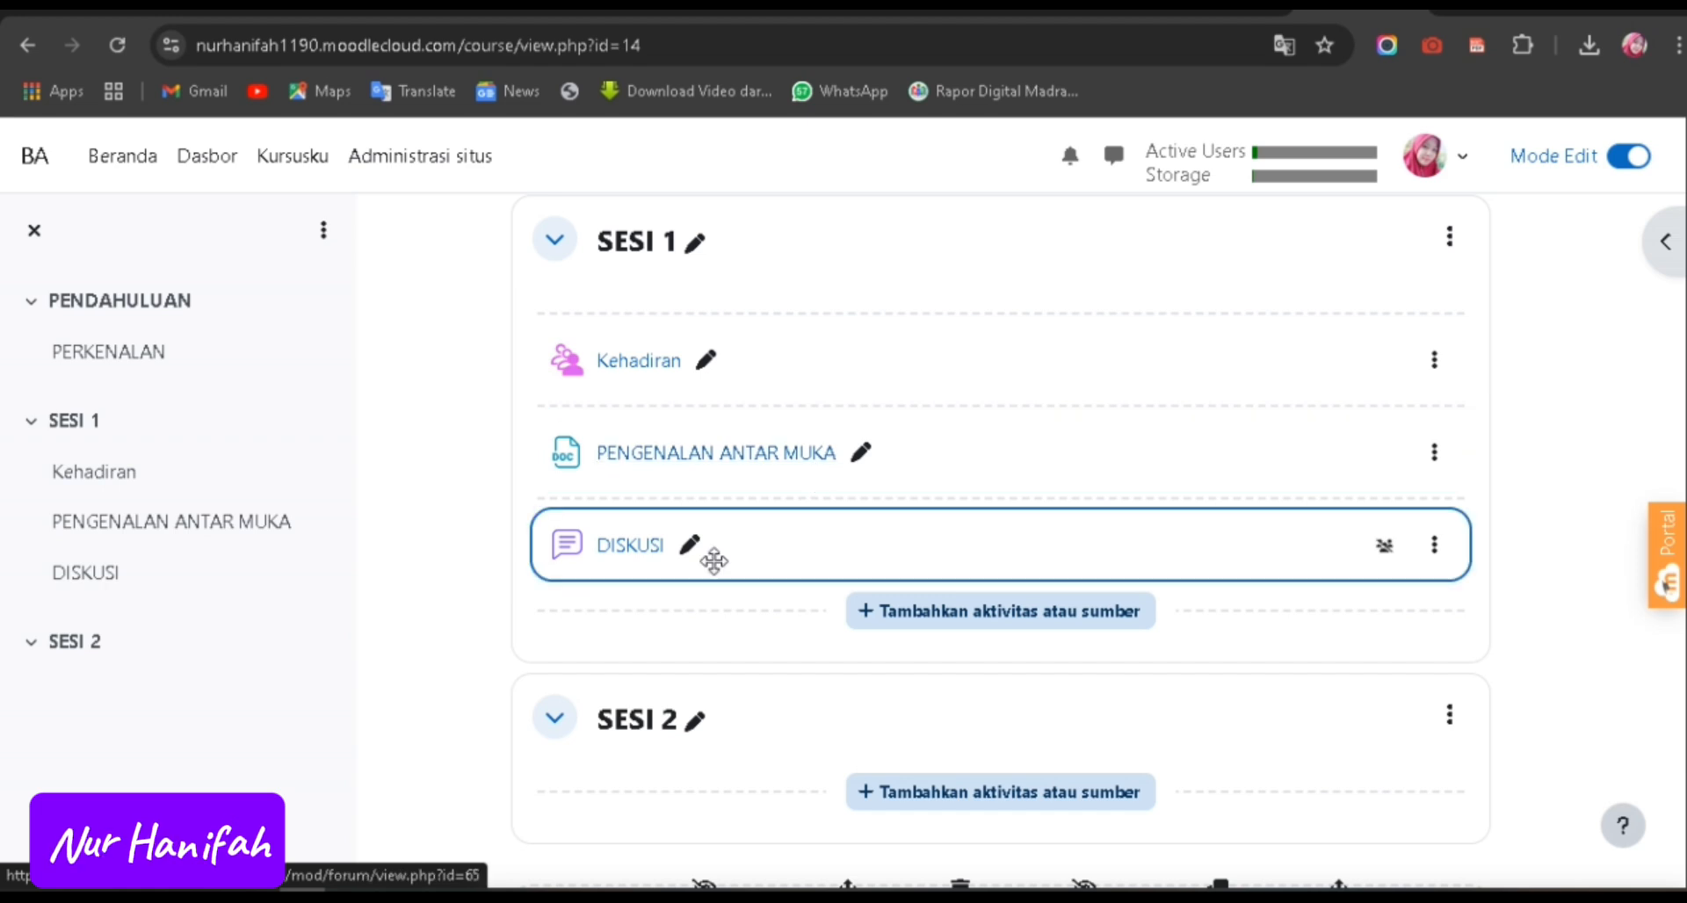
Add a new Kehadiran activity to the SESI 2 section.
scroll(572, 641, down, 2)
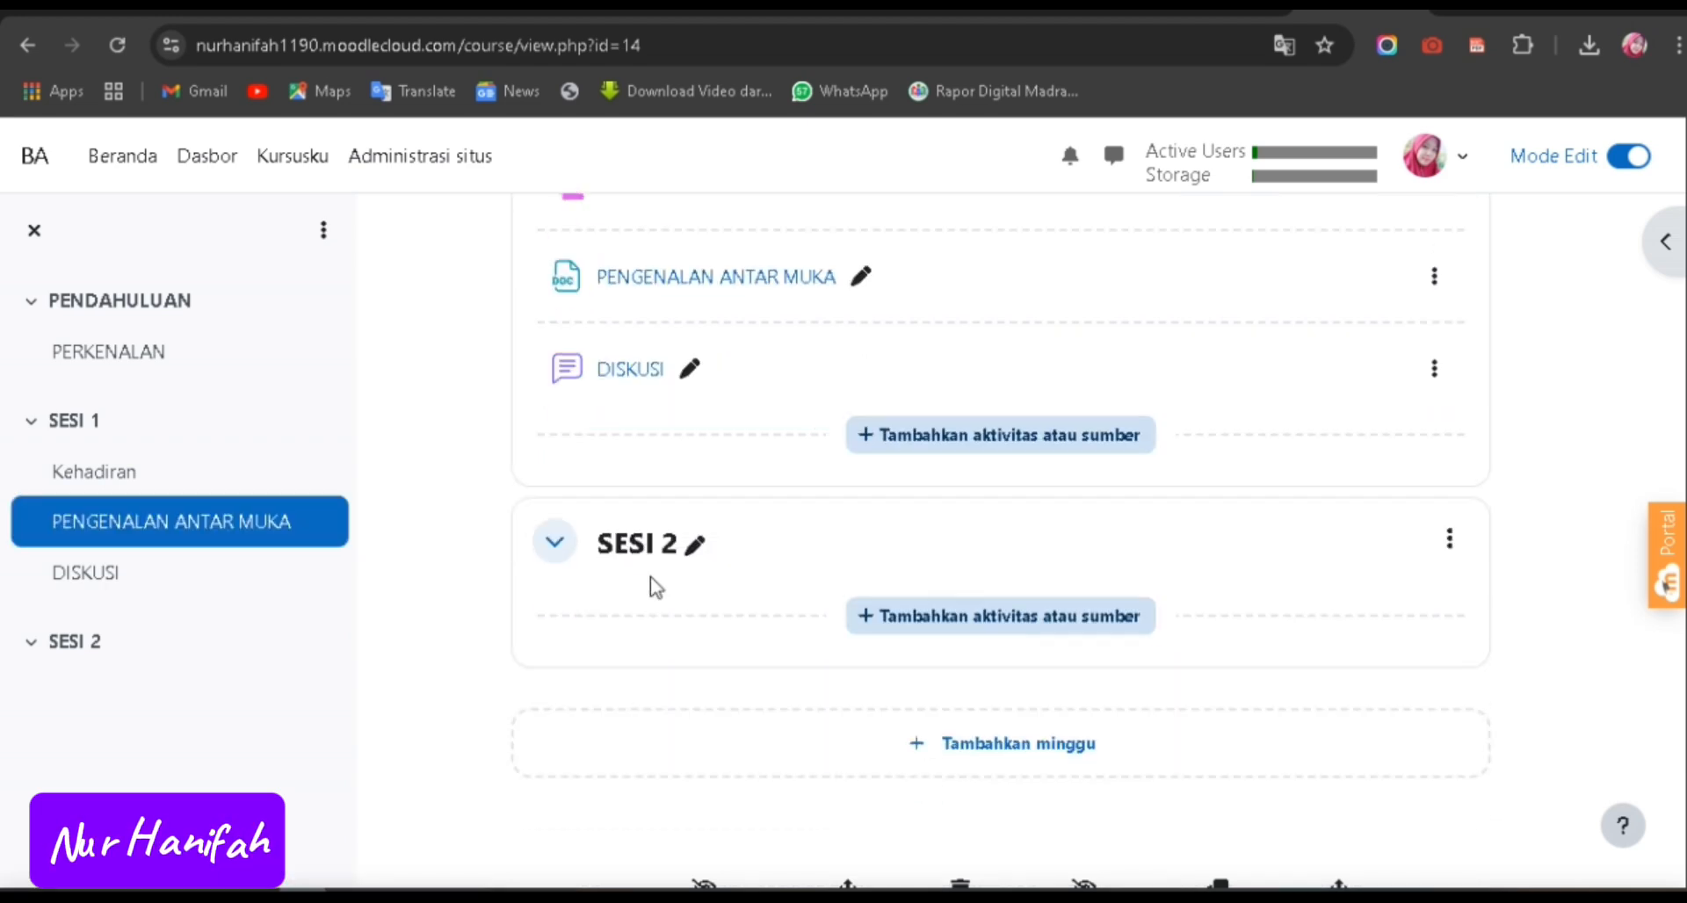
scroll(923, 563, up, 1)
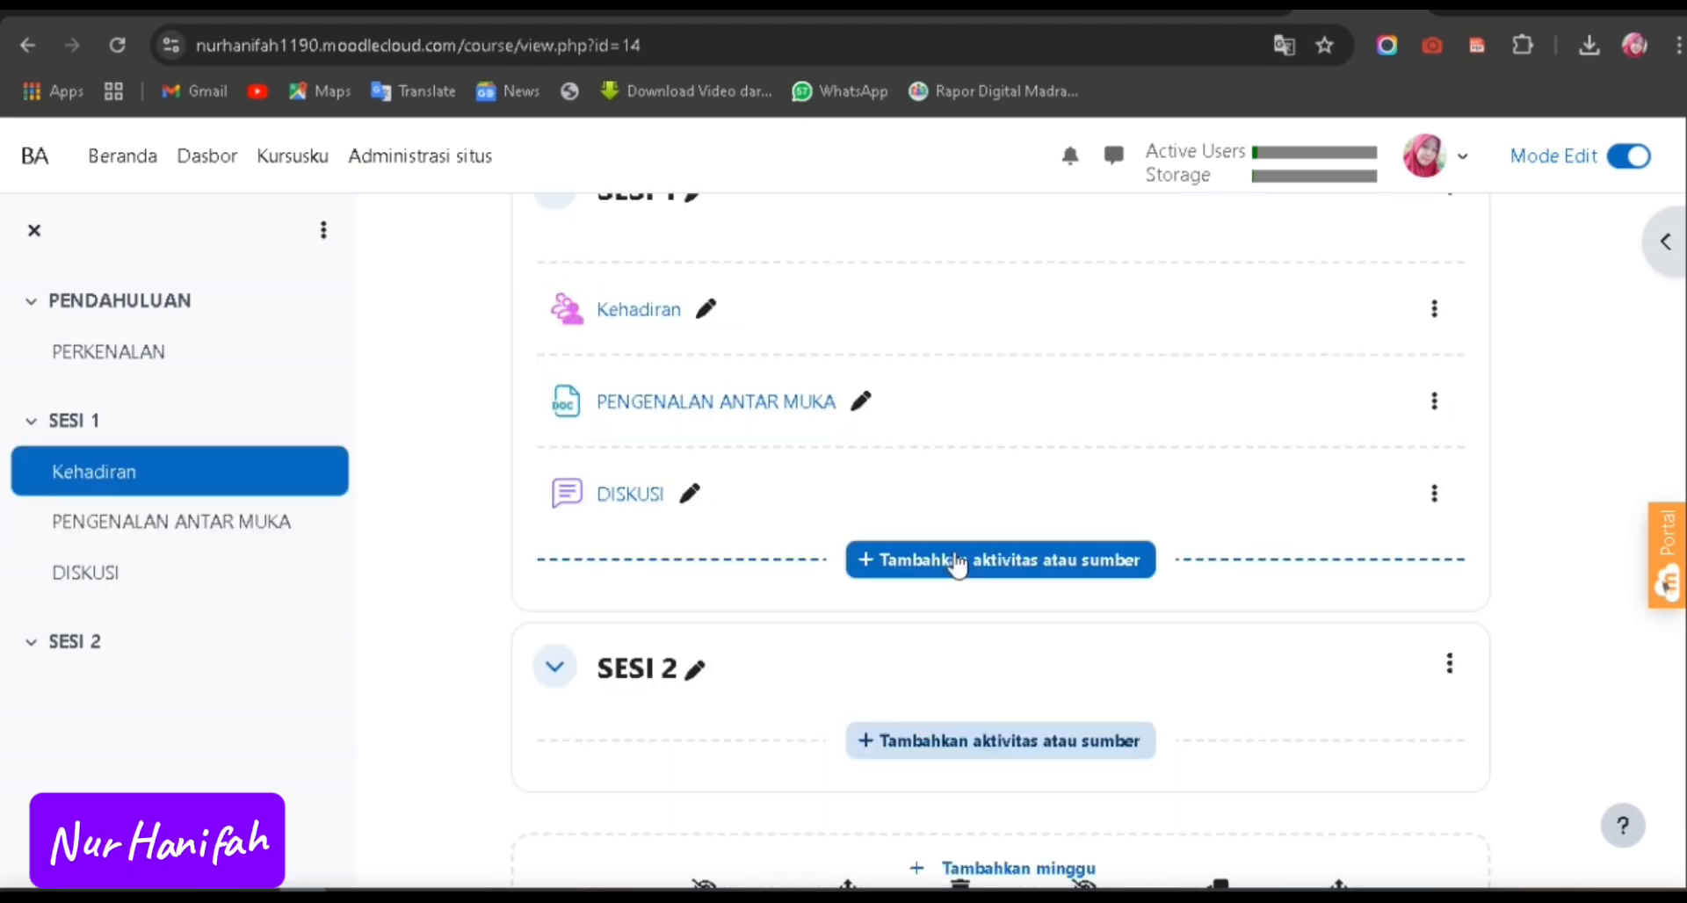
scroll(1056, 669, down, 1)
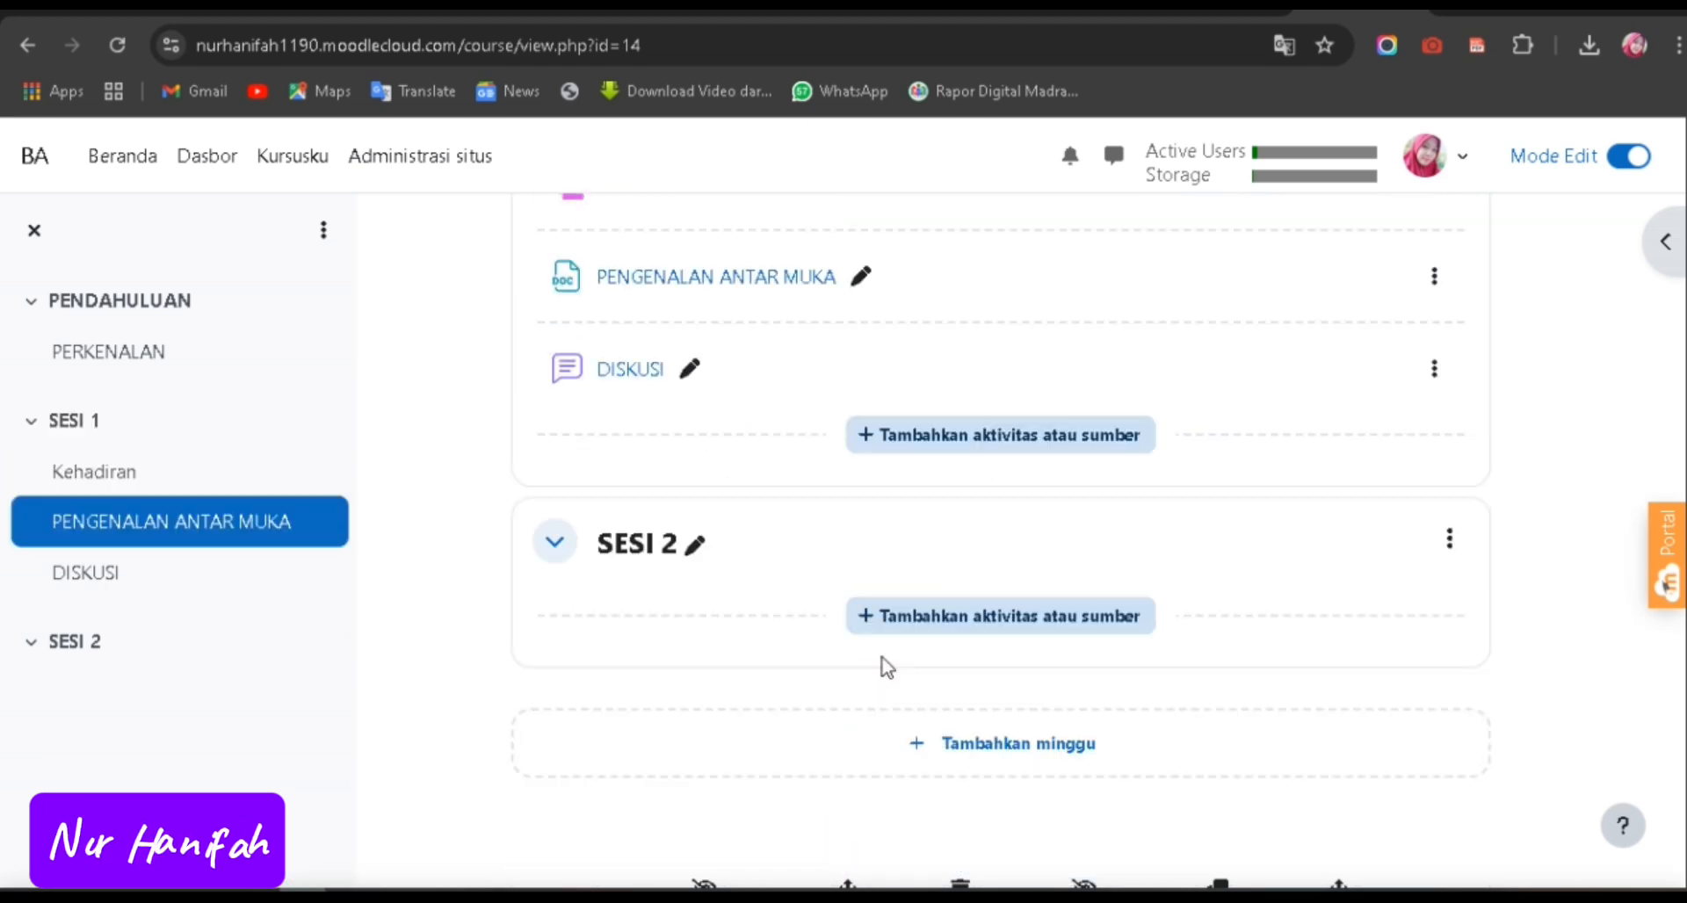
click(1038, 622)
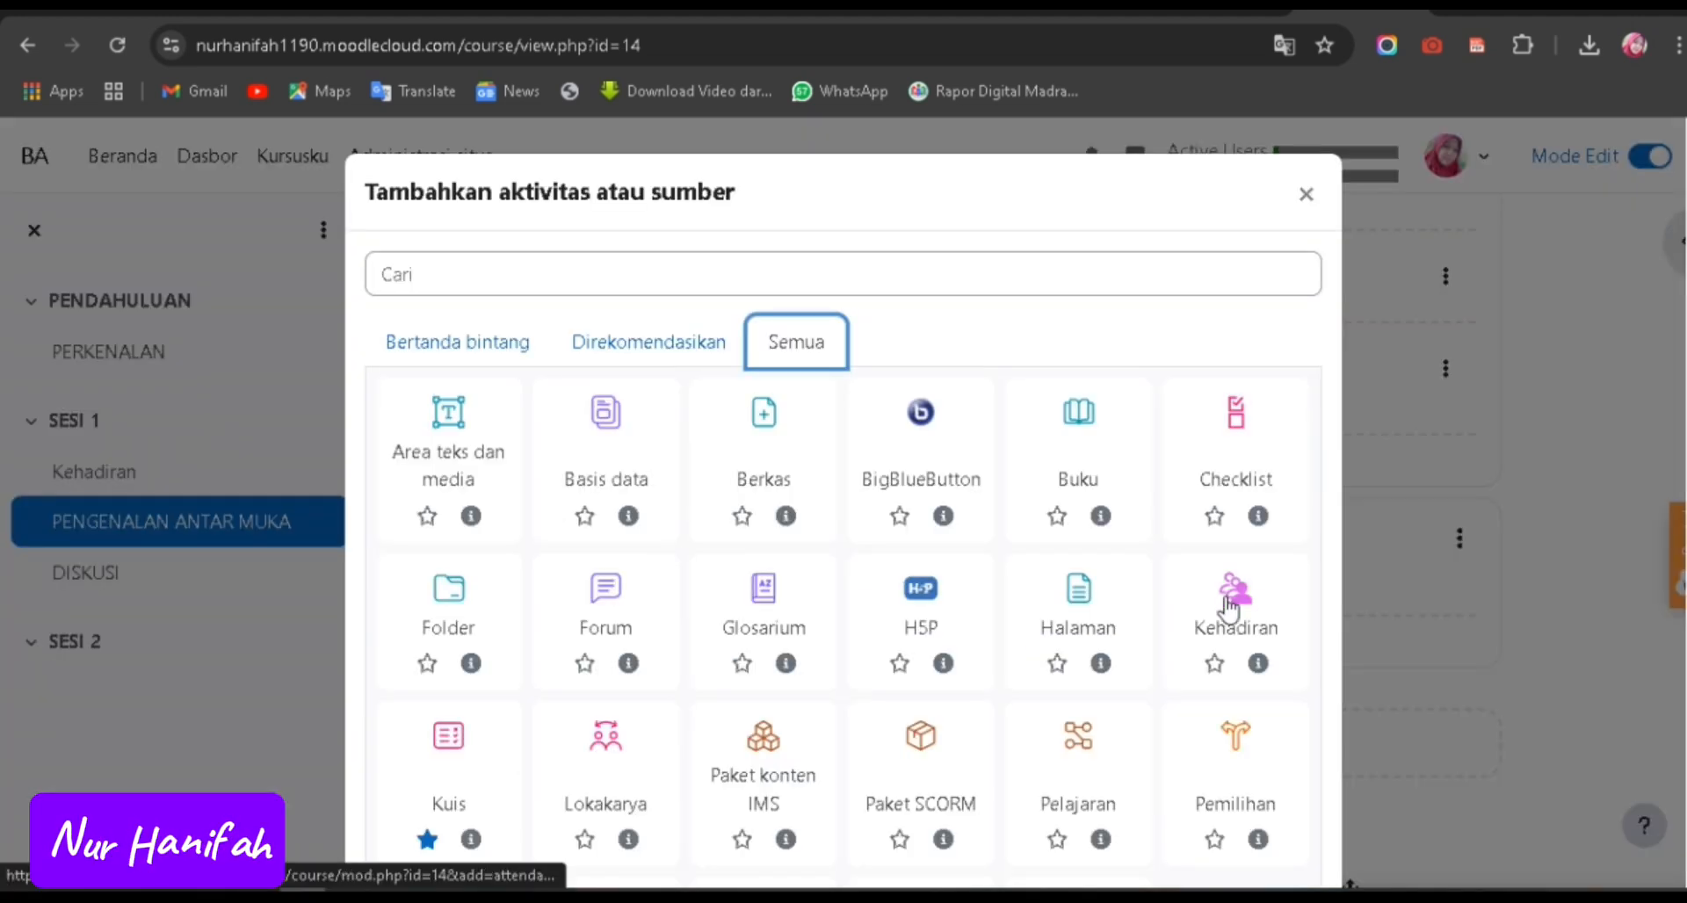
click(1230, 605)
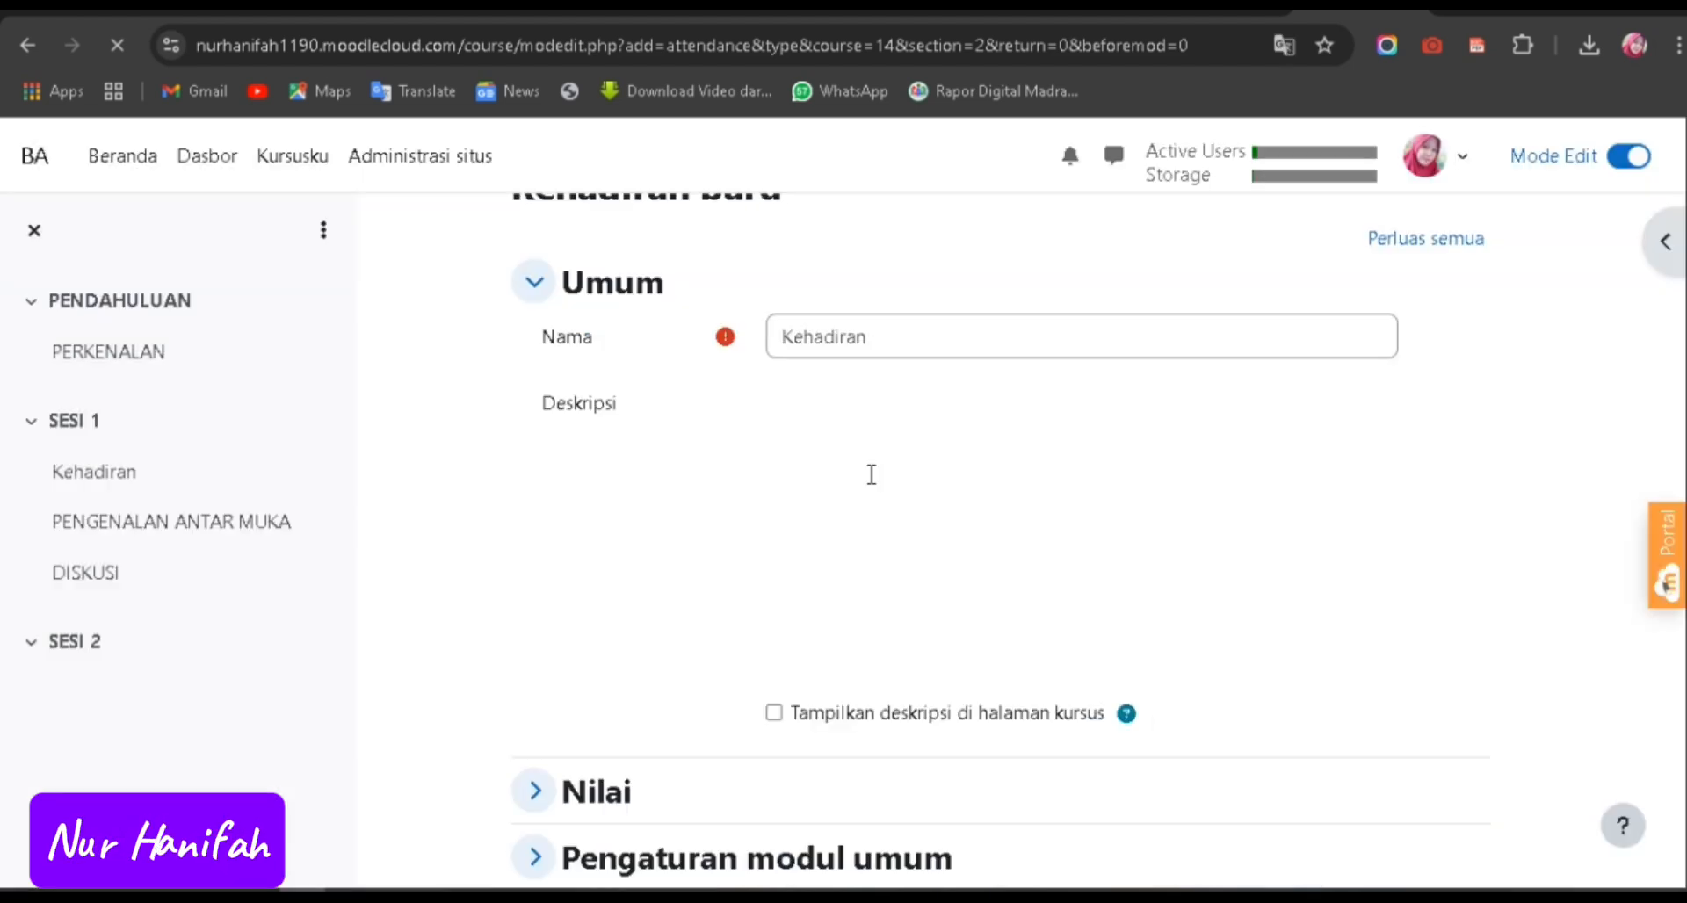
Describe the SESI 2 Kehadiran activity as "Silahkan isi absensi kehadiran kalian", then save it and return to the course.
click(881, 543)
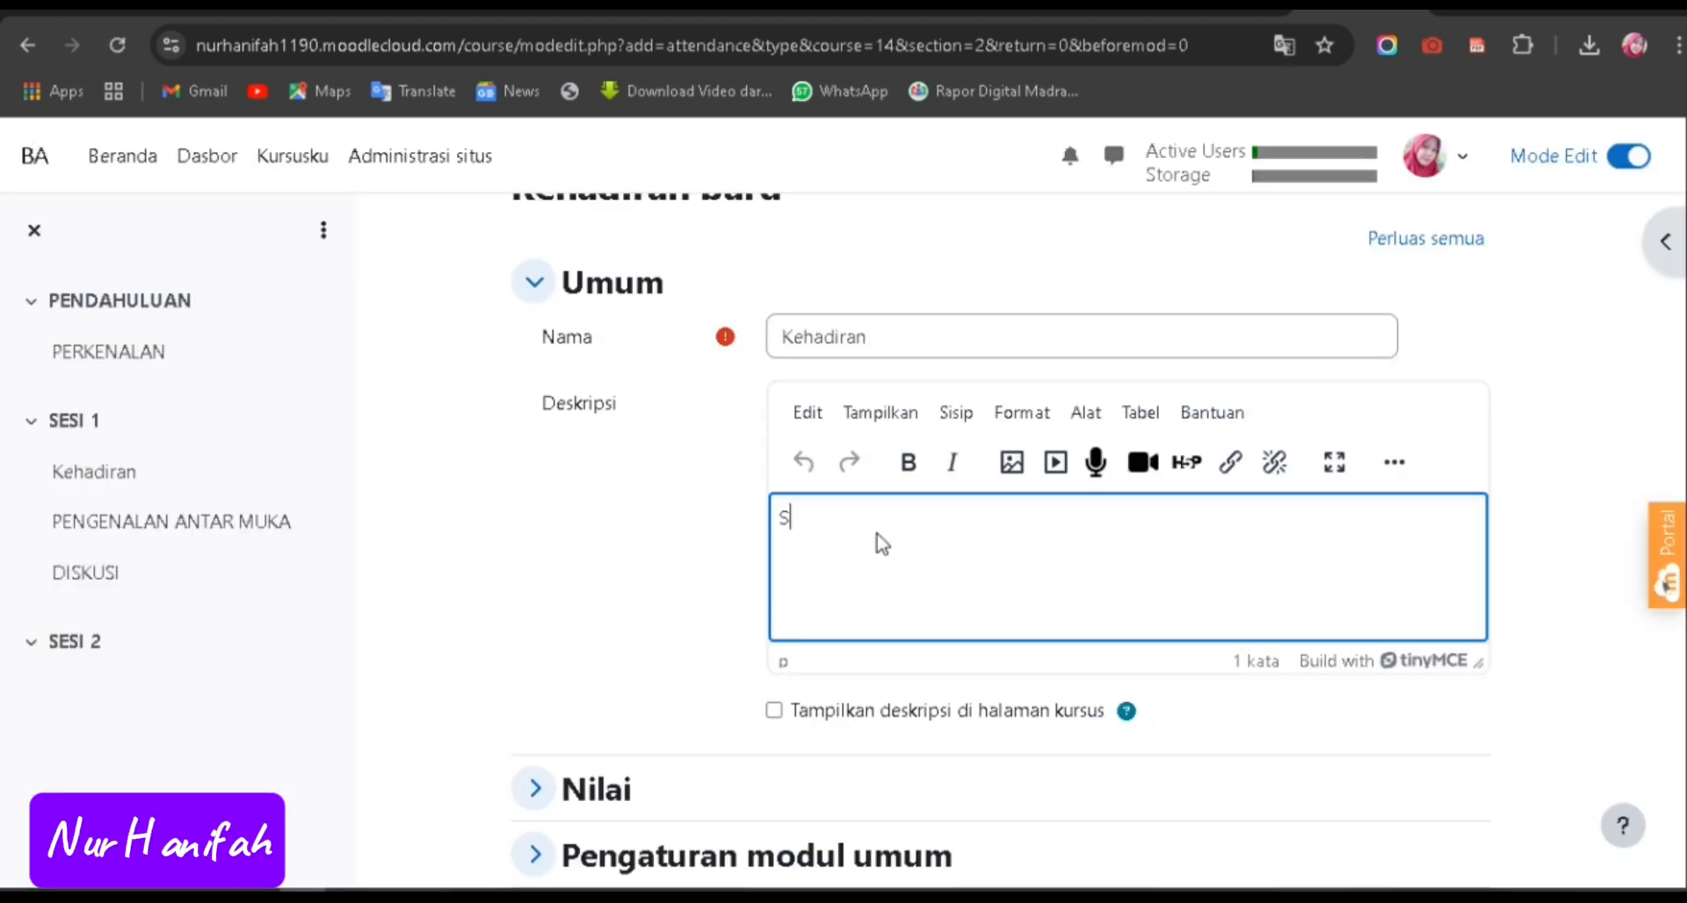
text(ilahkan)
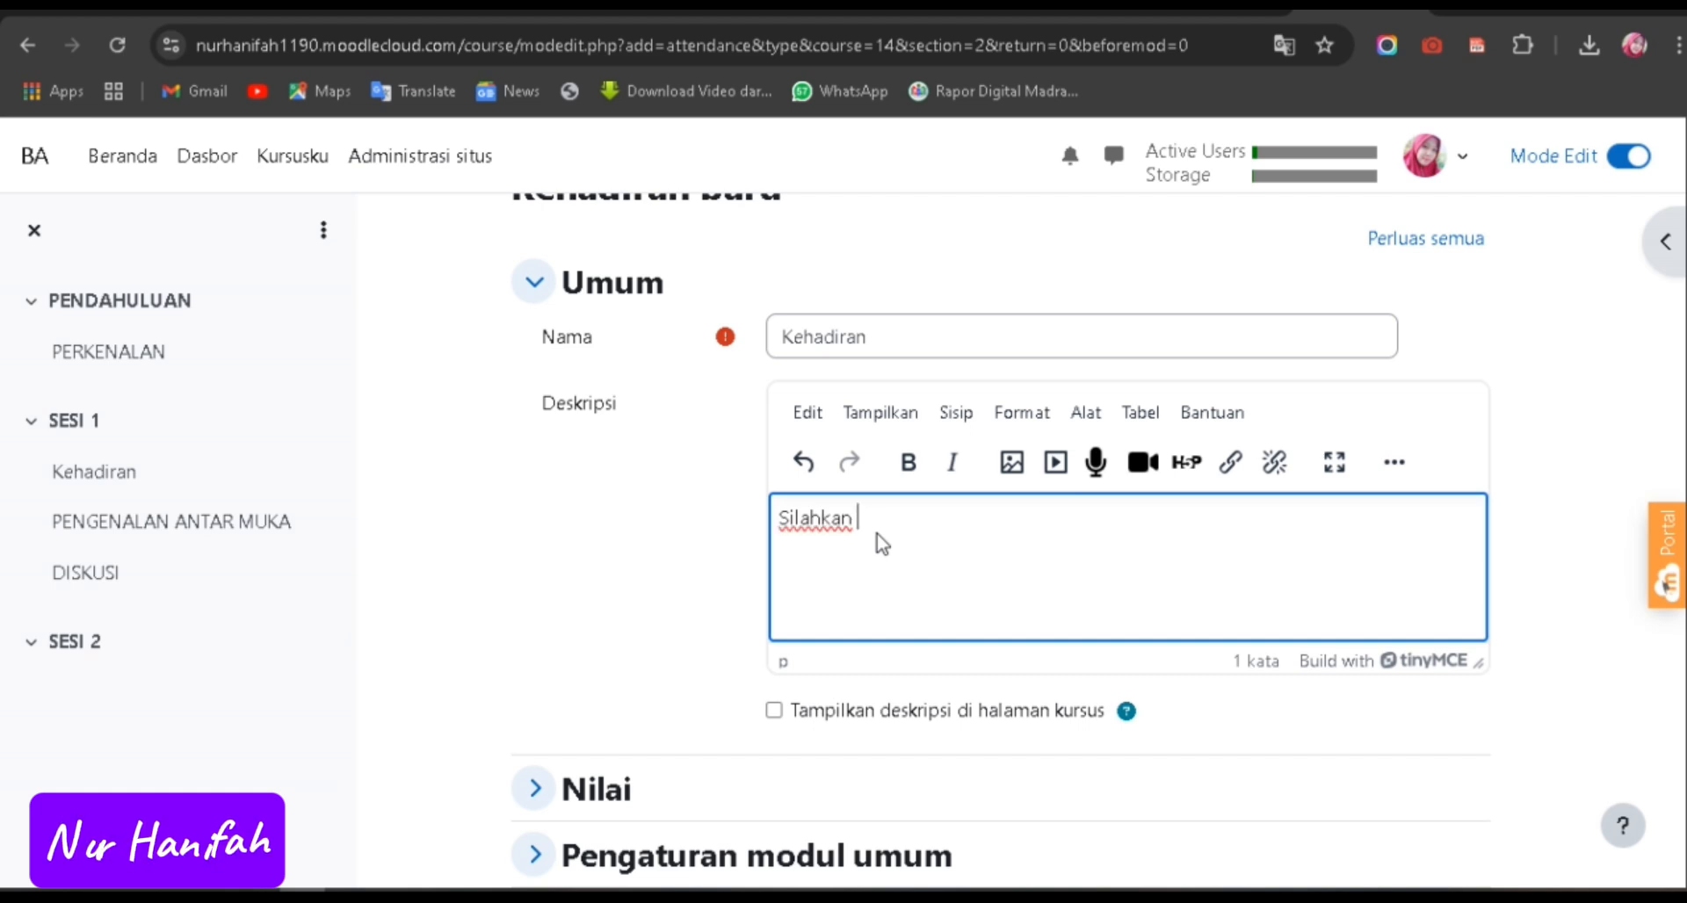
text( isi)
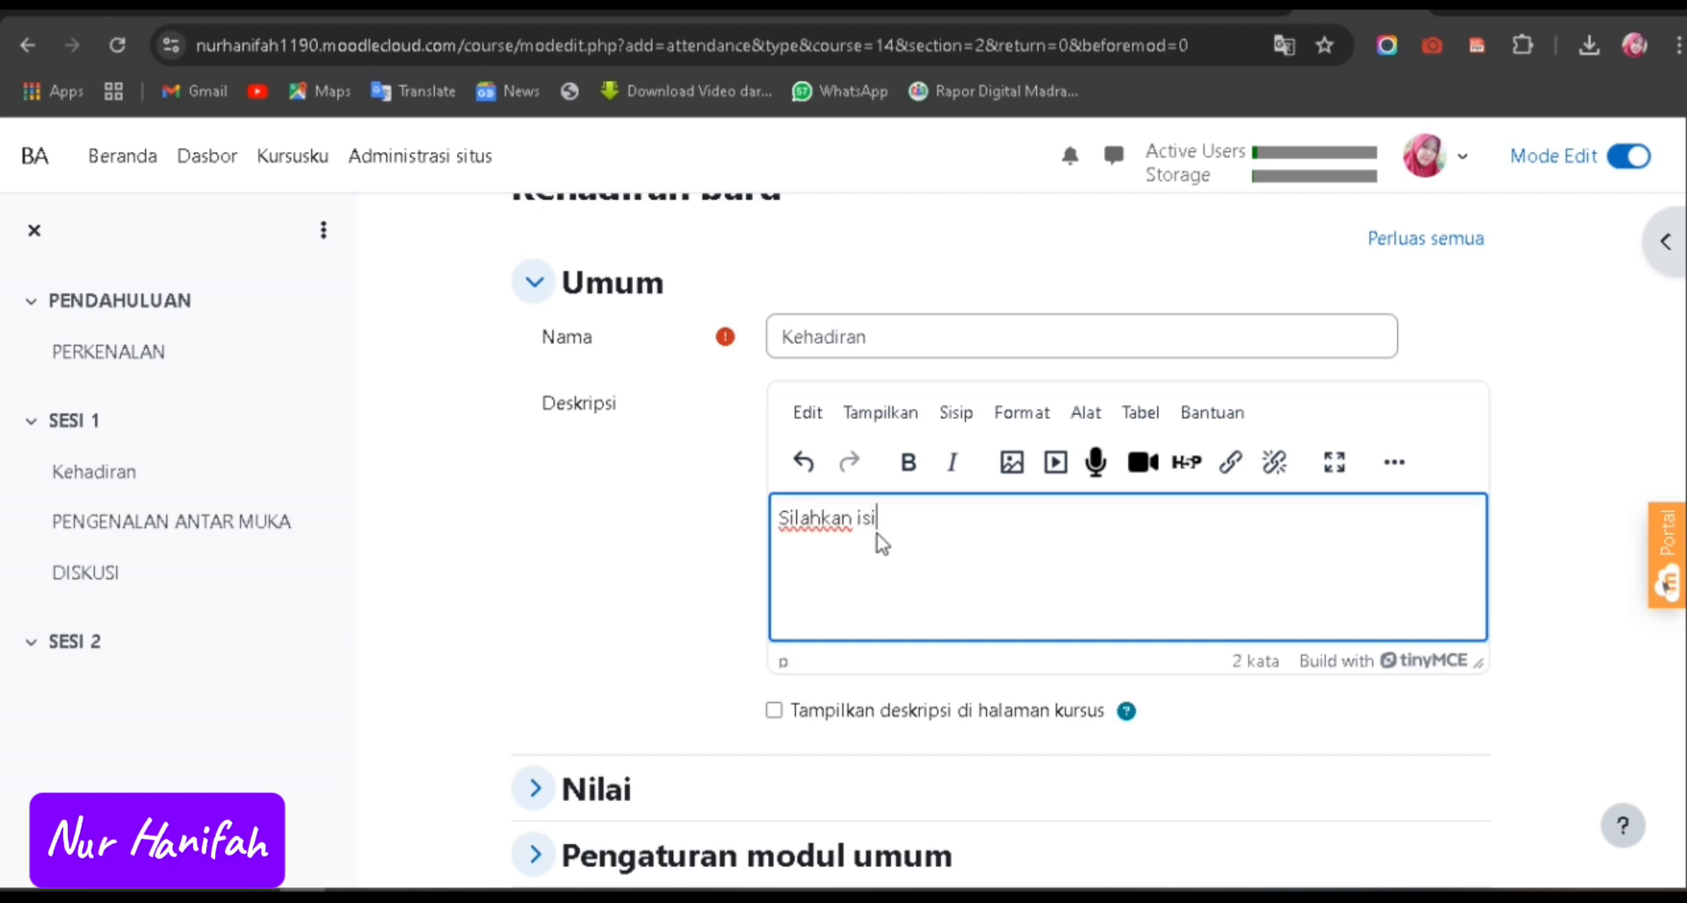
text( absensi)
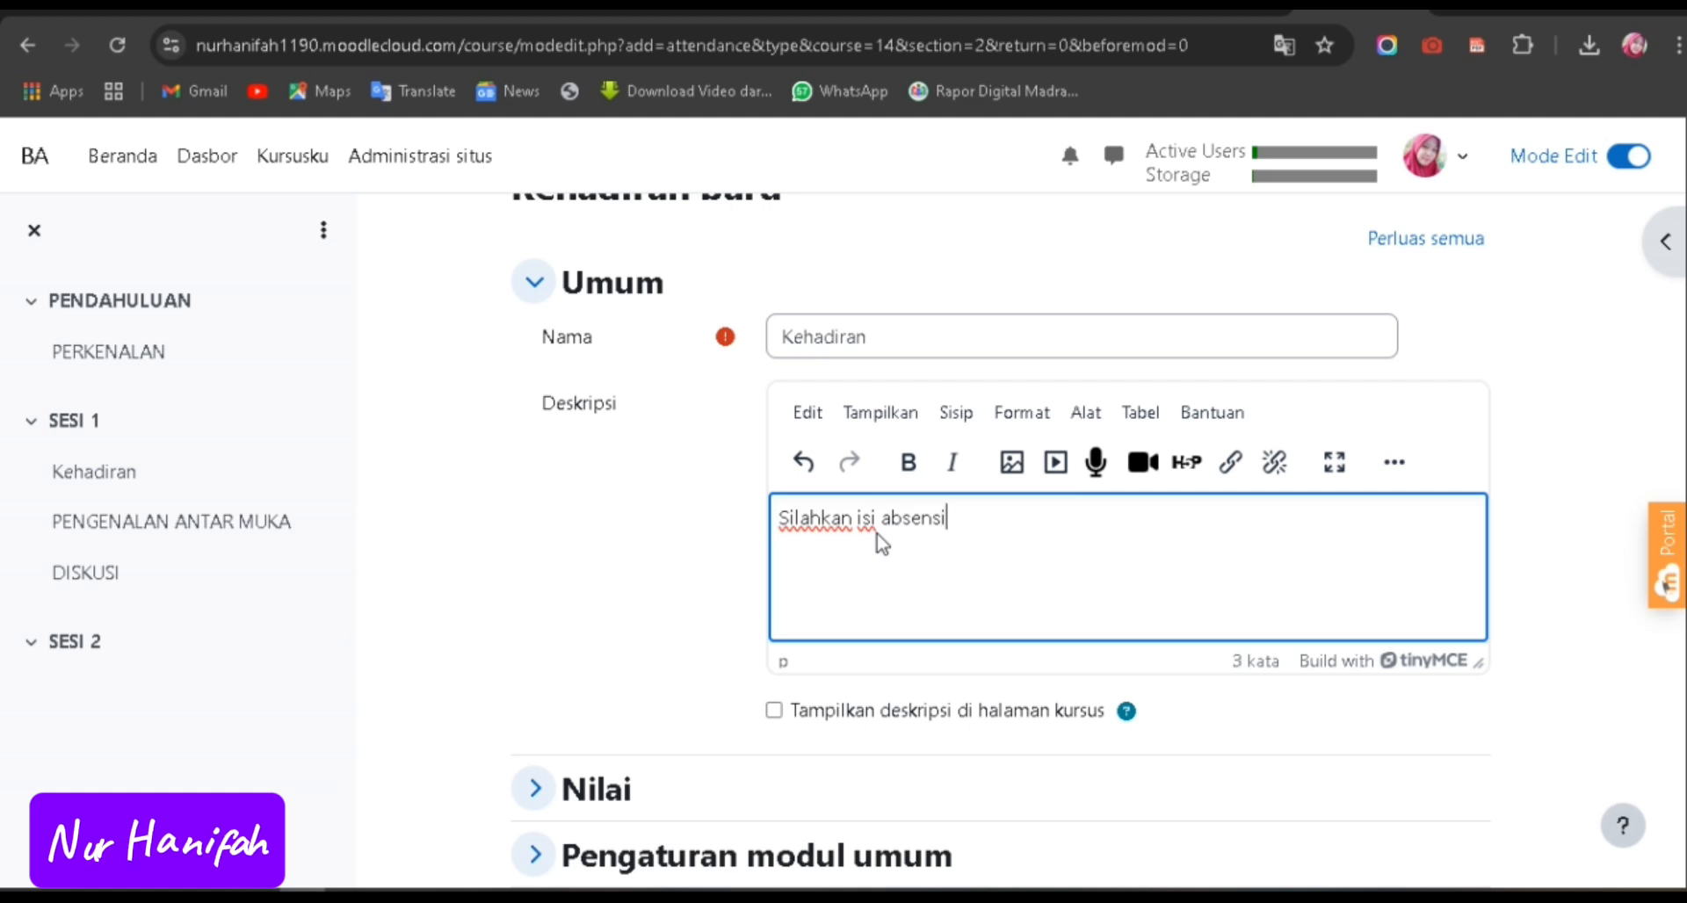
text( kehadir)
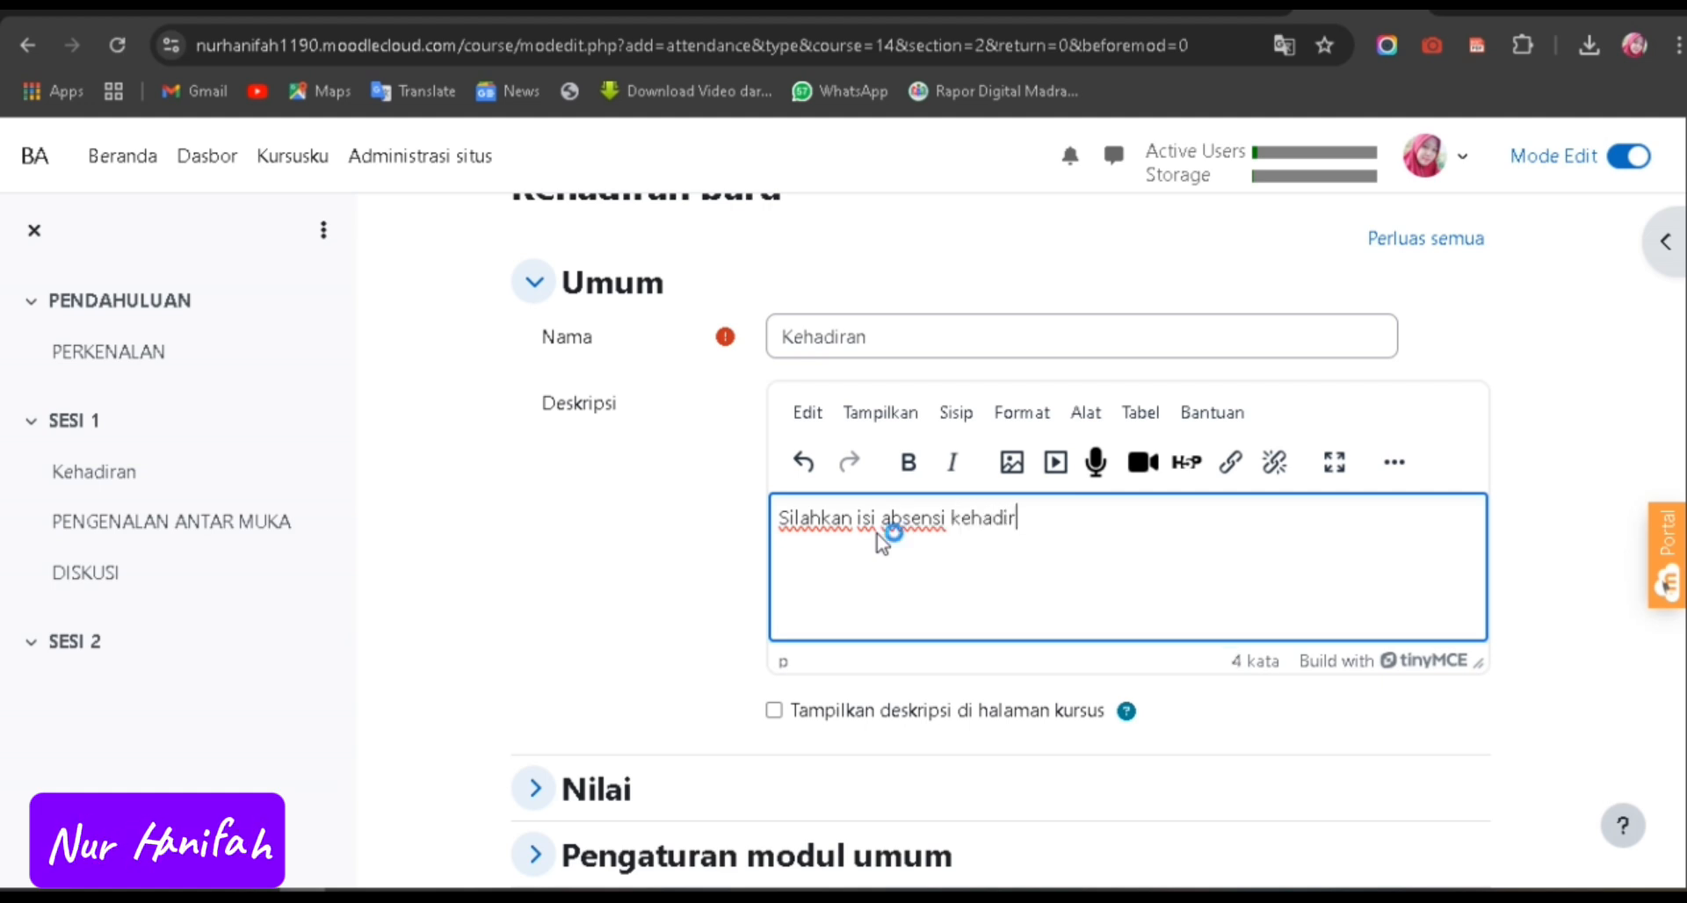
text(an kalian)
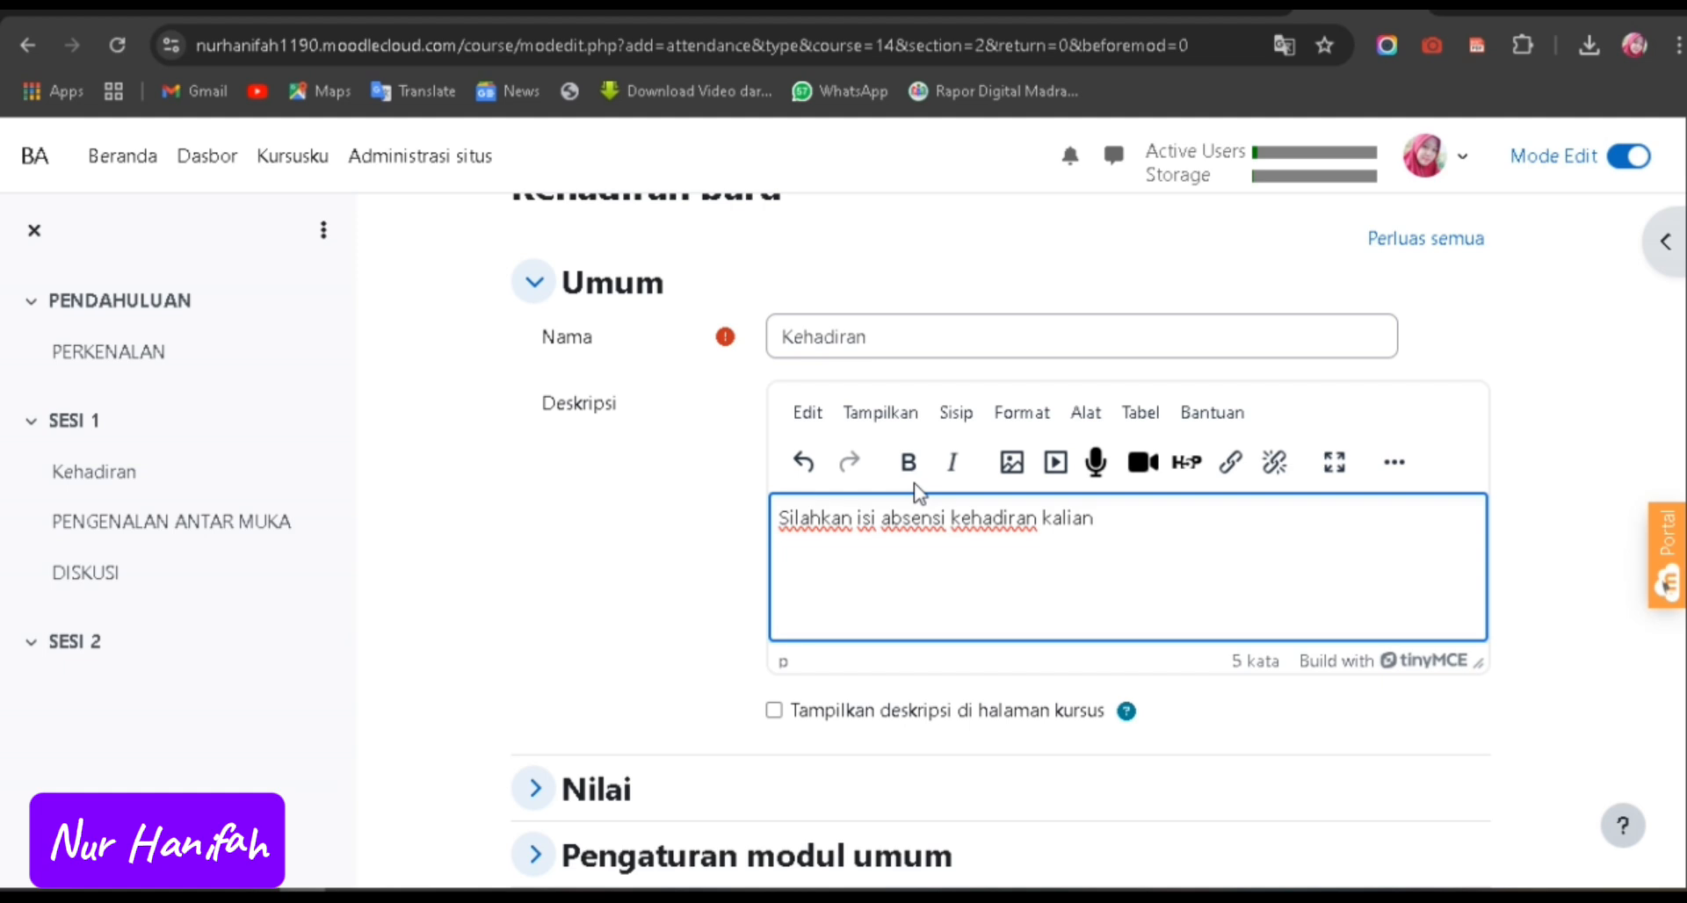
scroll(923, 563, down, 7)
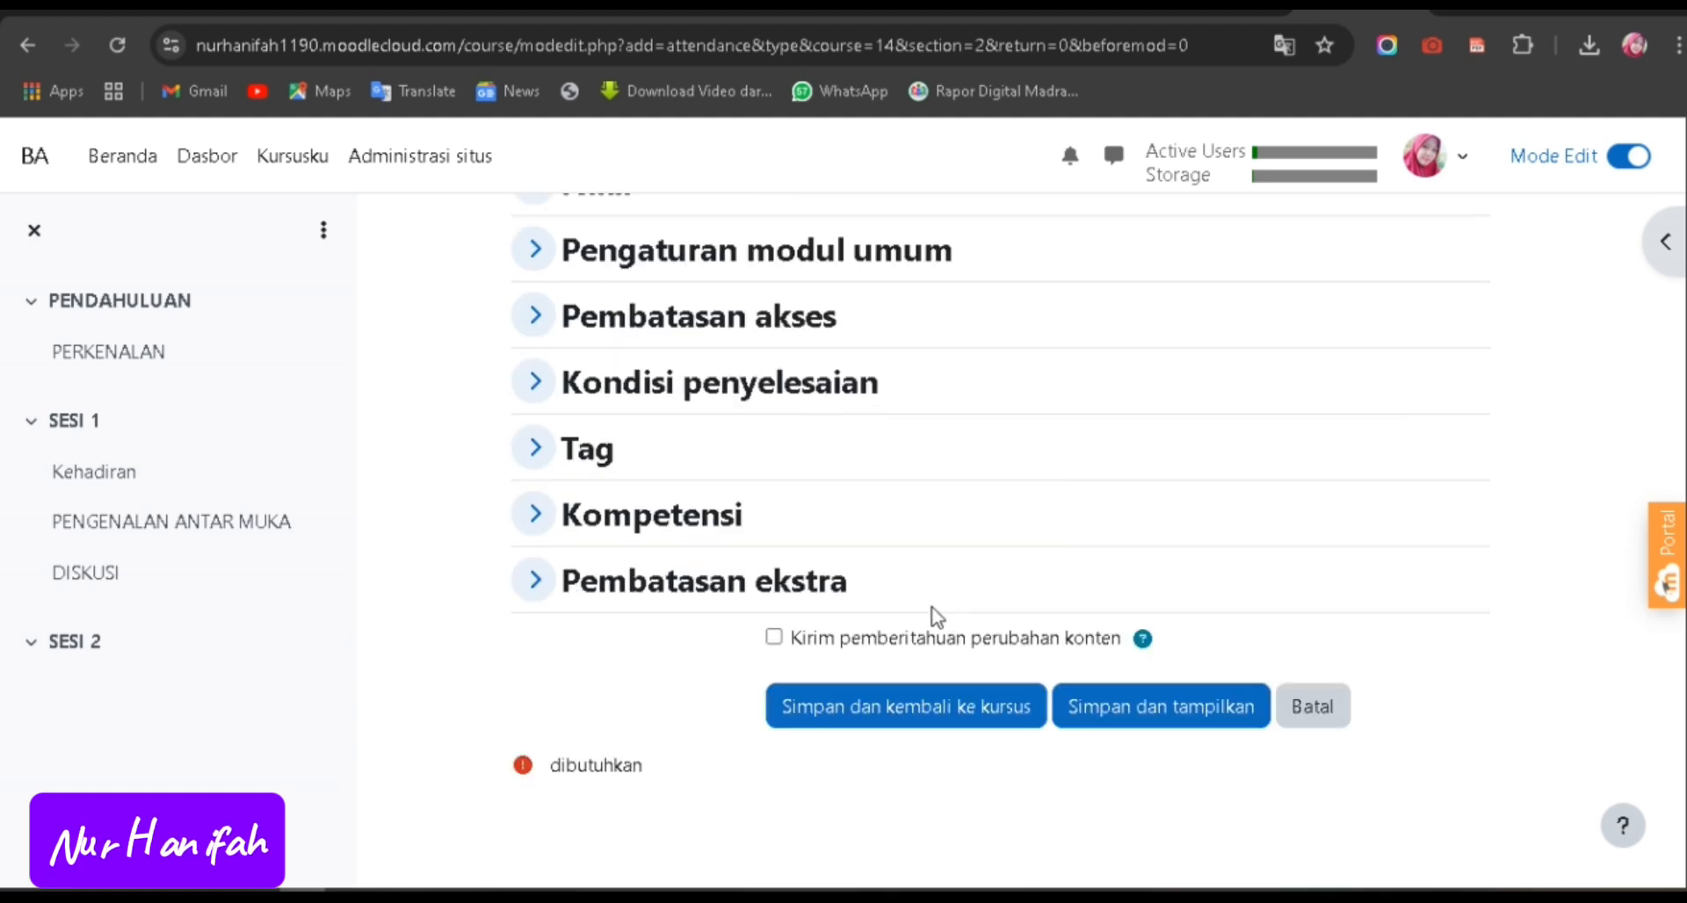
click(930, 712)
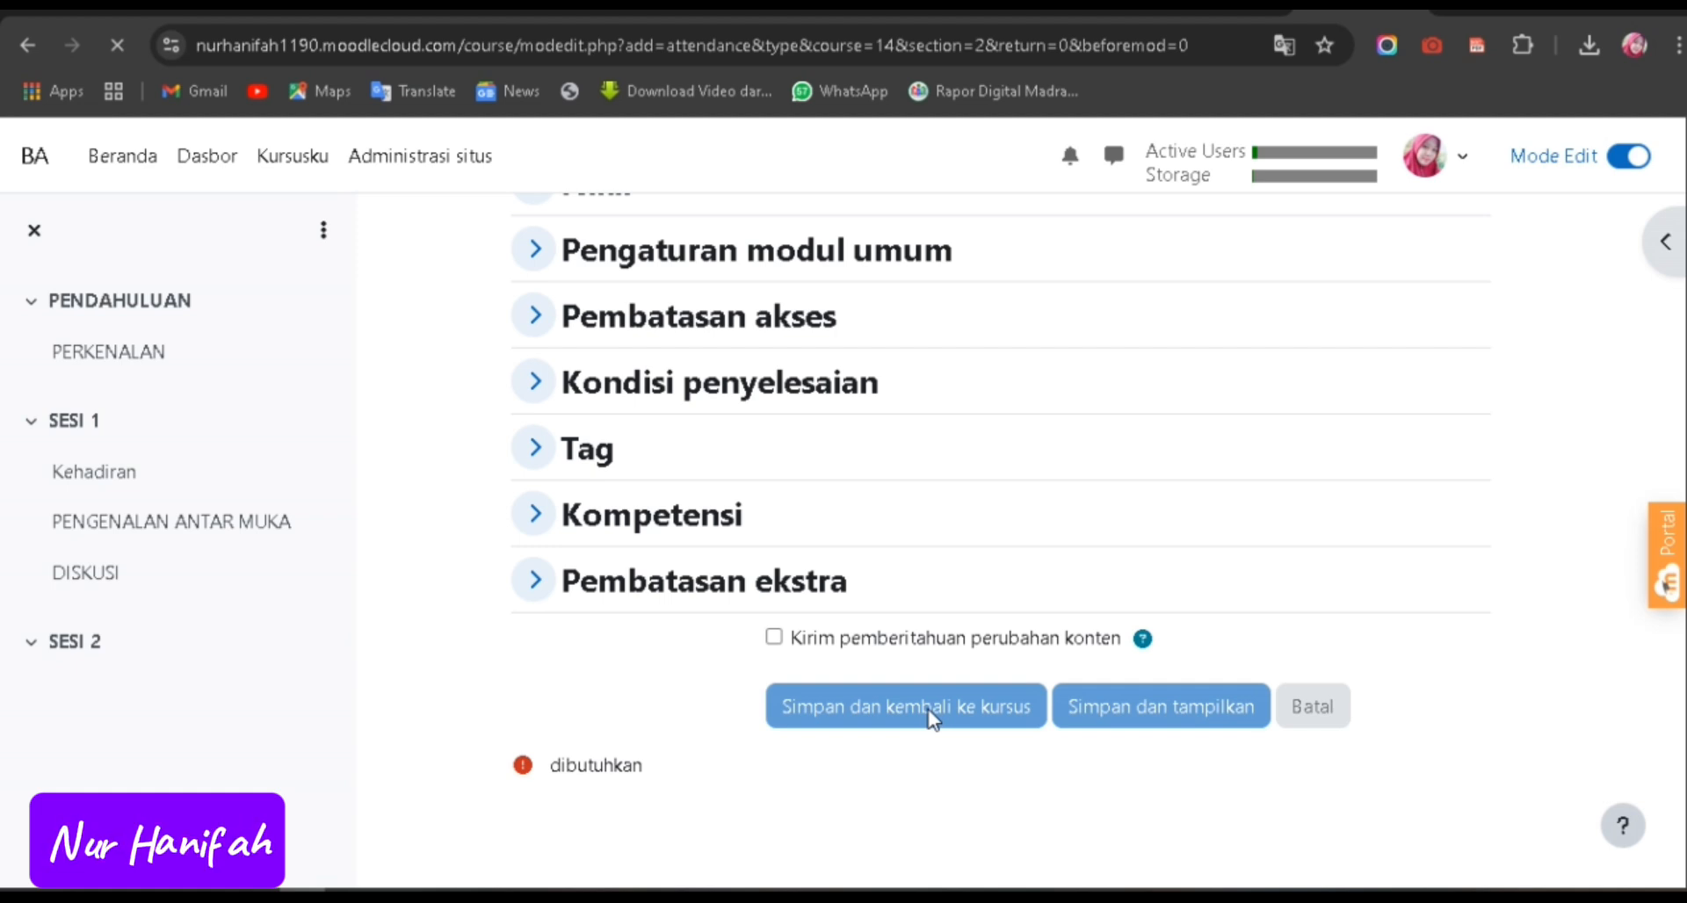
Add a new Berkas resource to the SESI 2 section.
click(1012, 626)
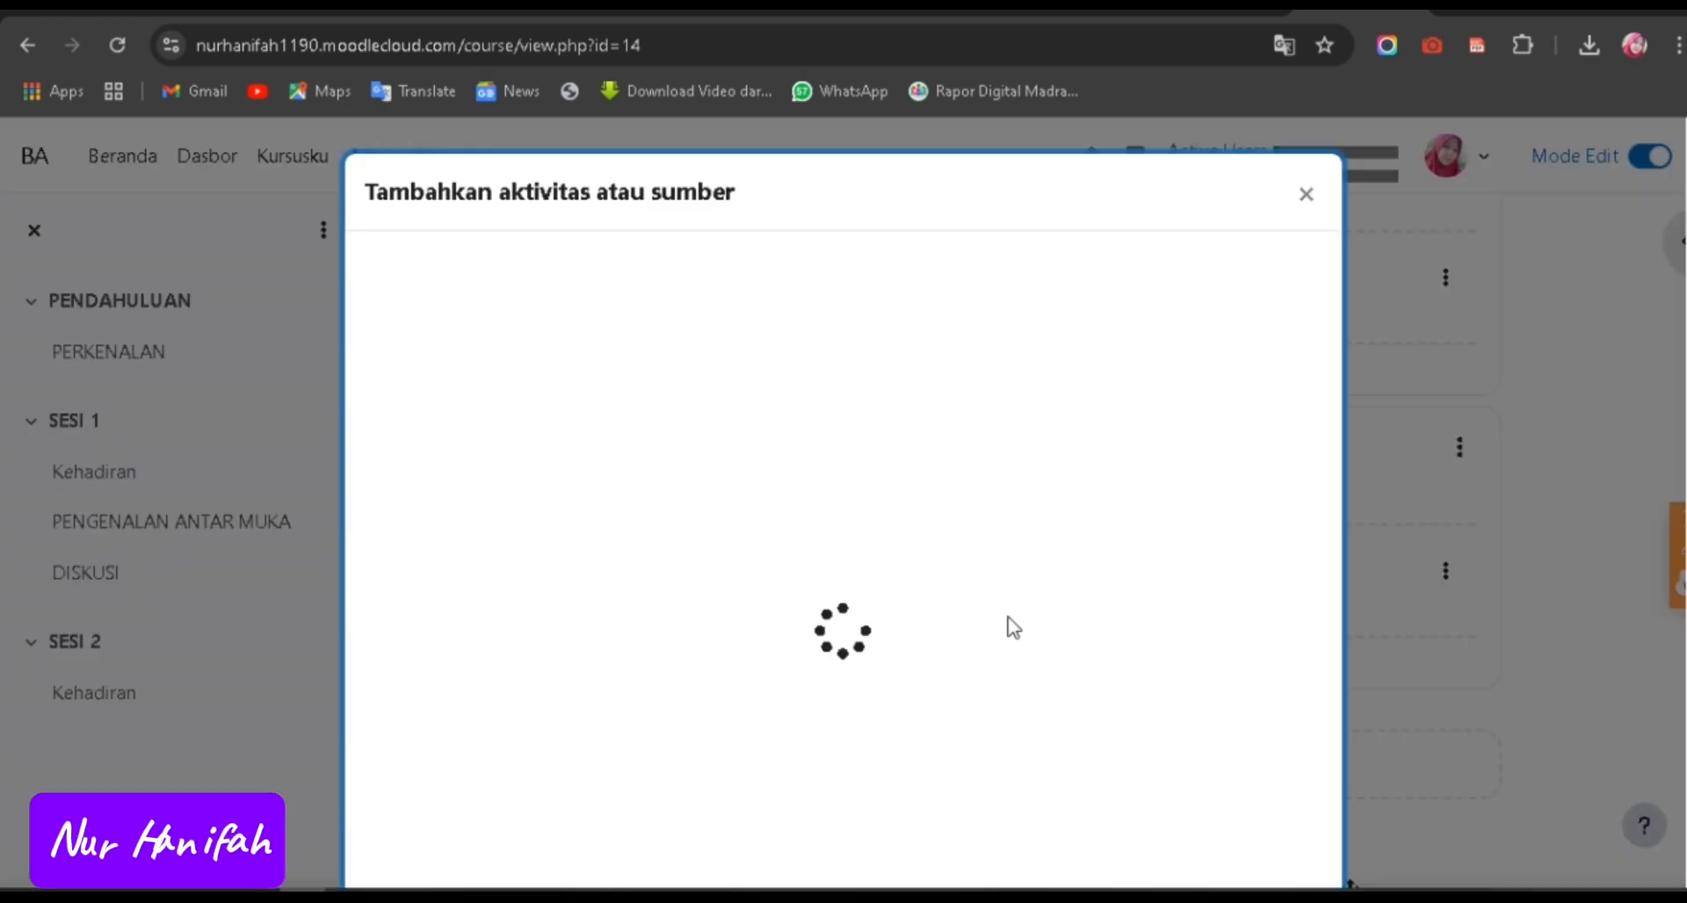
click(826, 347)
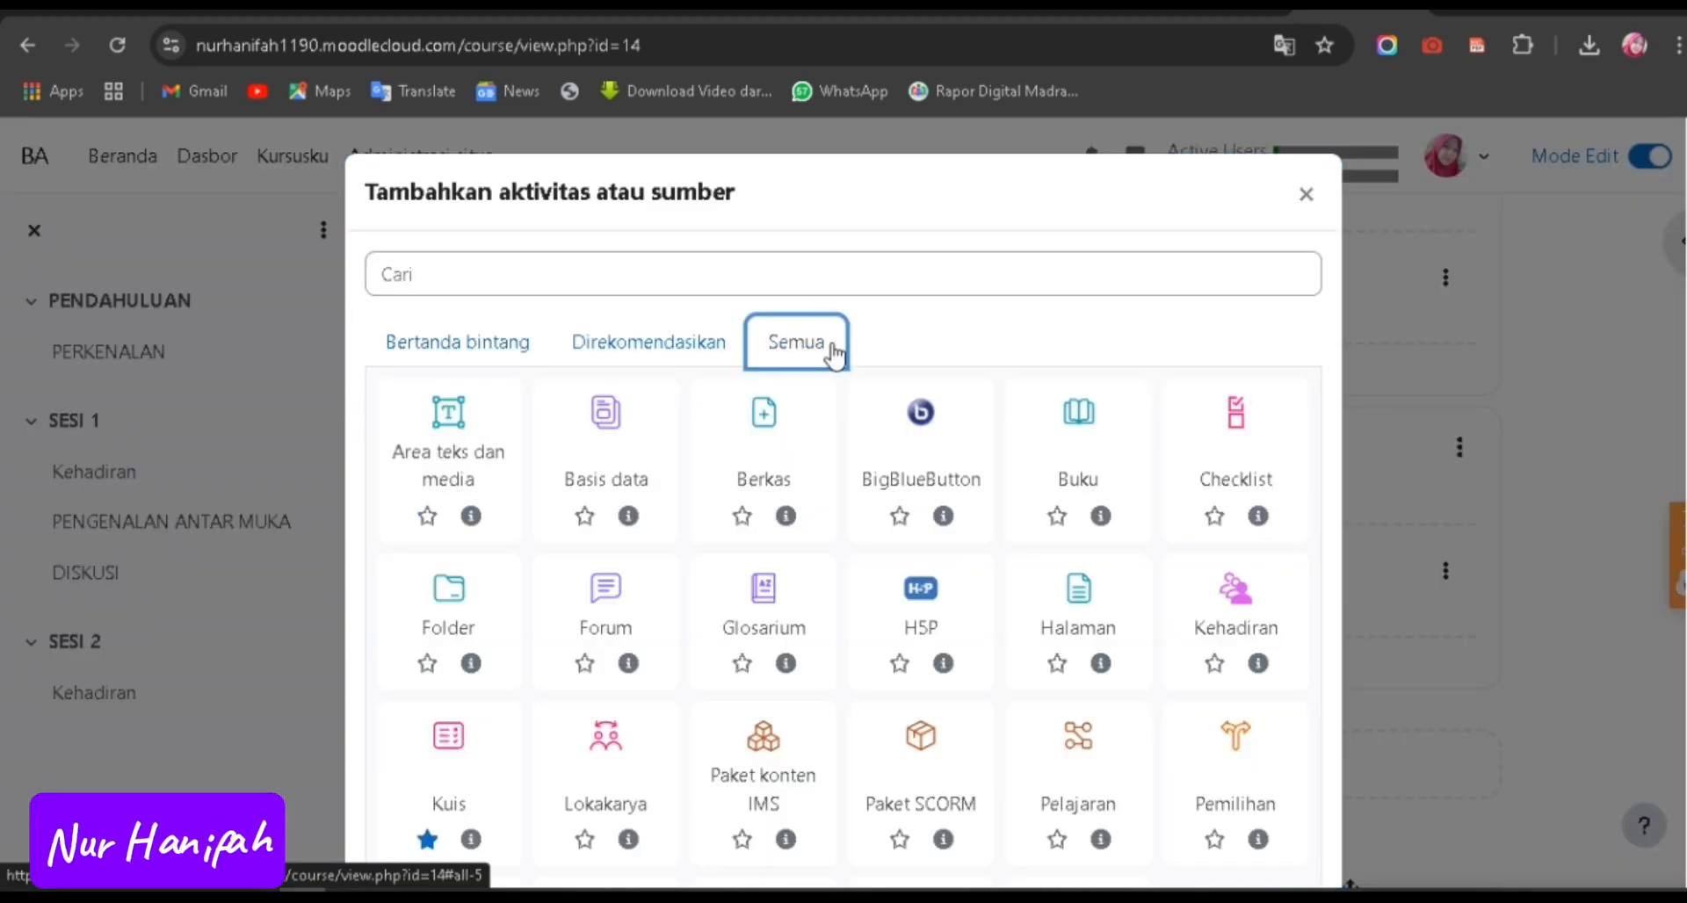
click(755, 452)
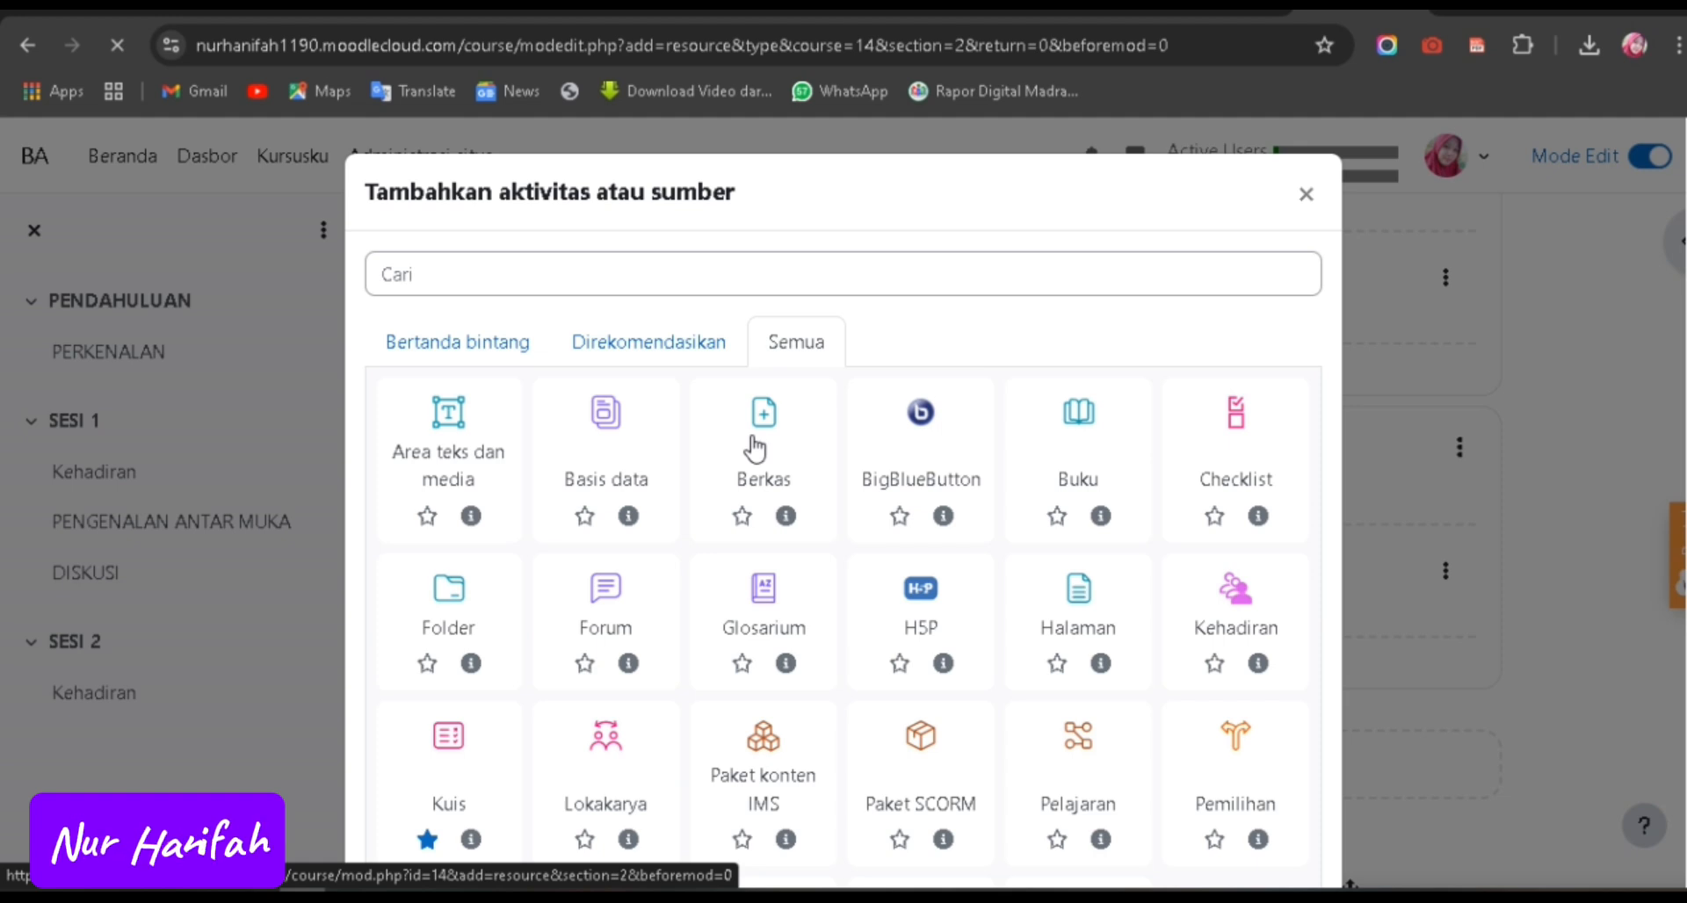
Name the new Berkas resource "Penggunaan TIK dalam Kehidupan Sehari-hari".
click(868, 597)
text(P)
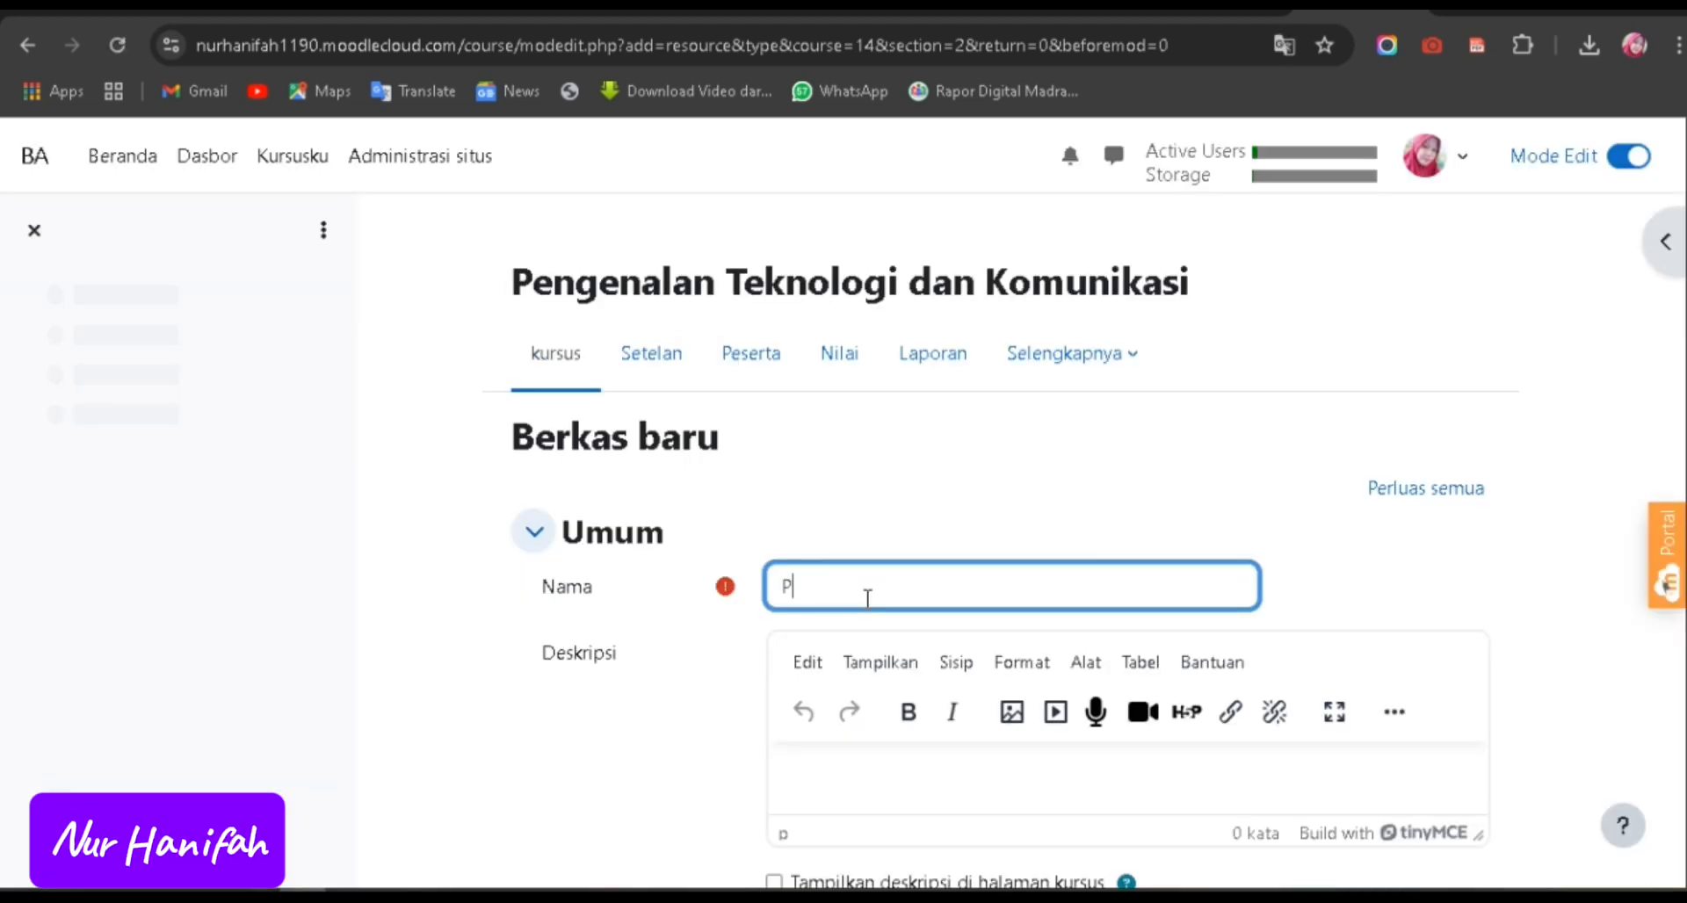
text(enggunaa)
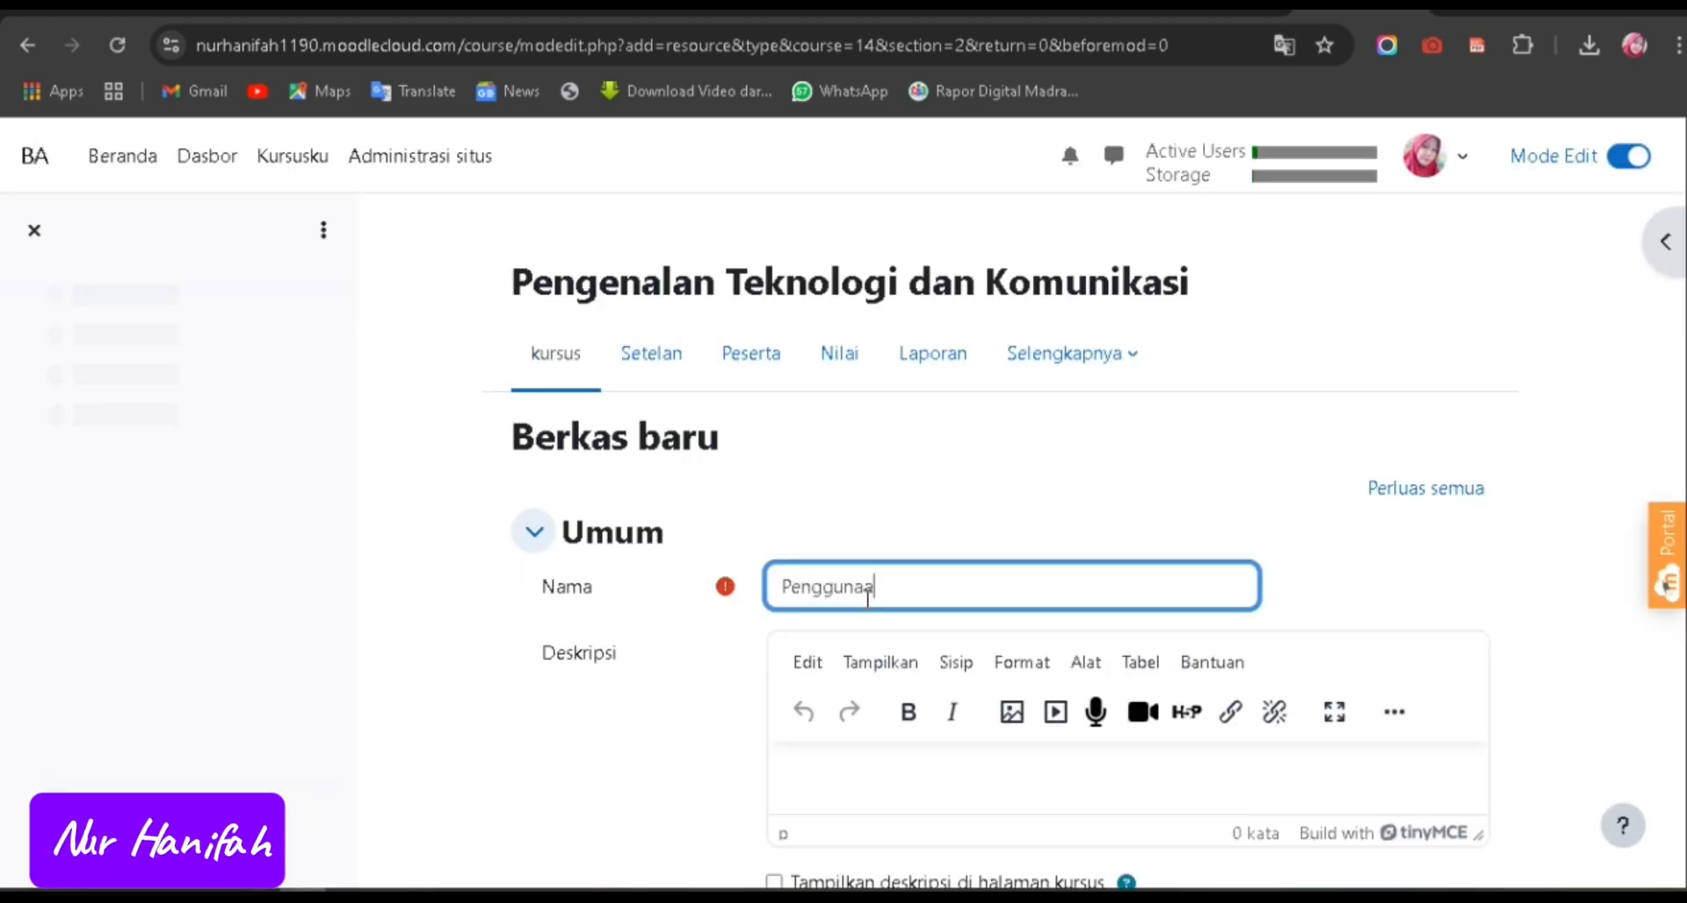
text(n TIK)
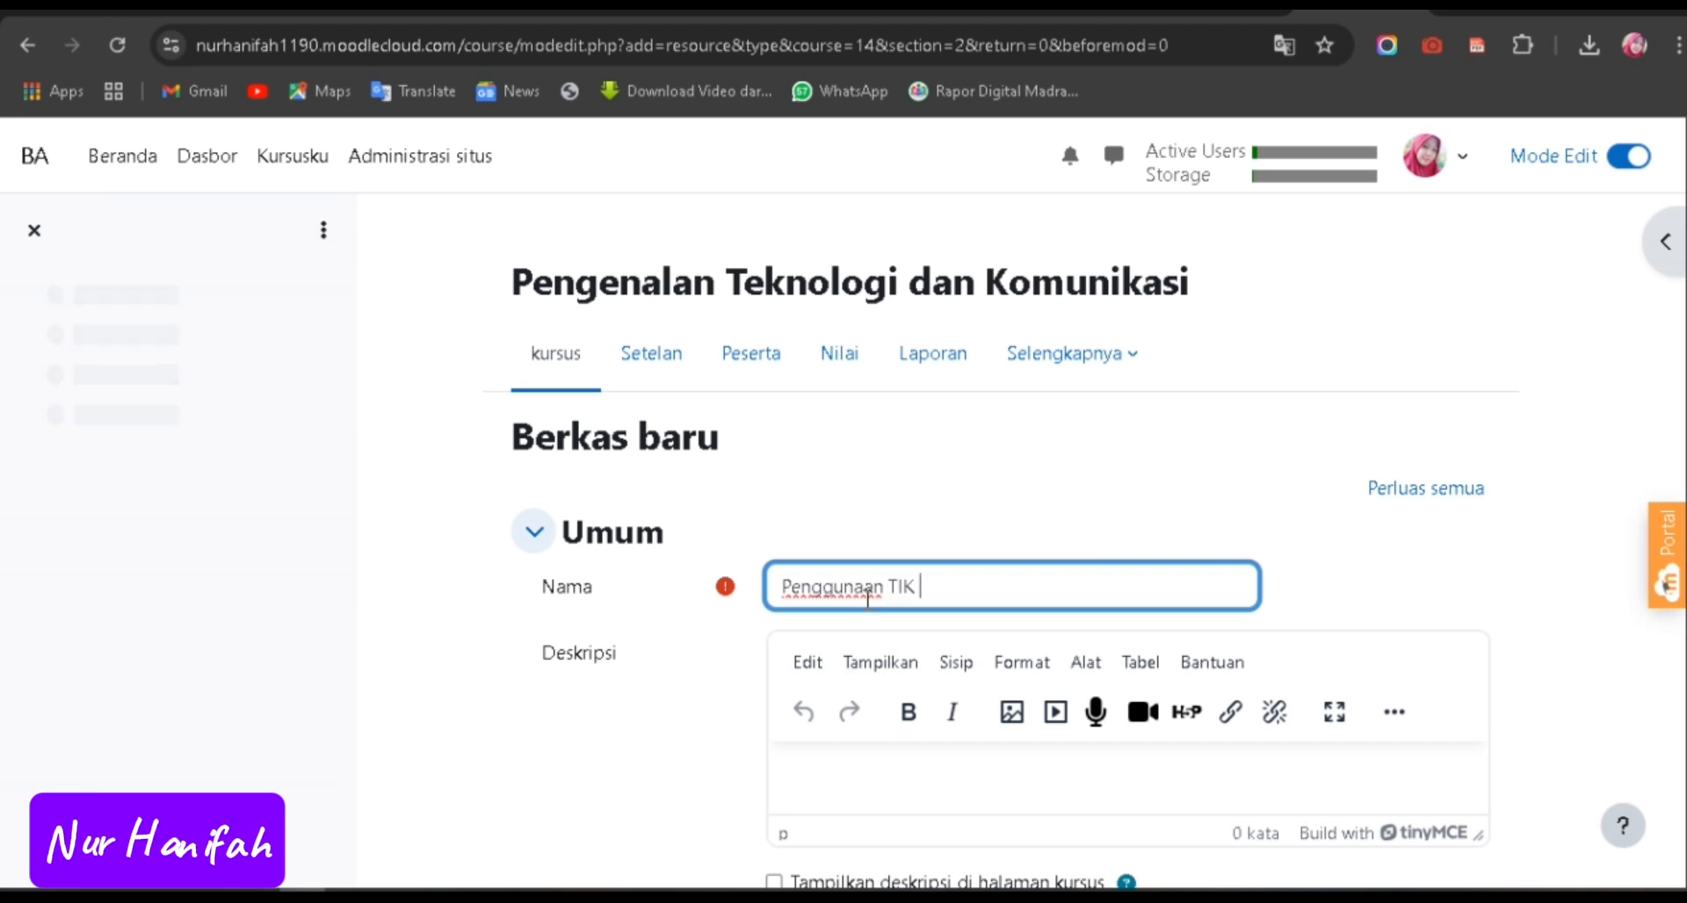
text( da)
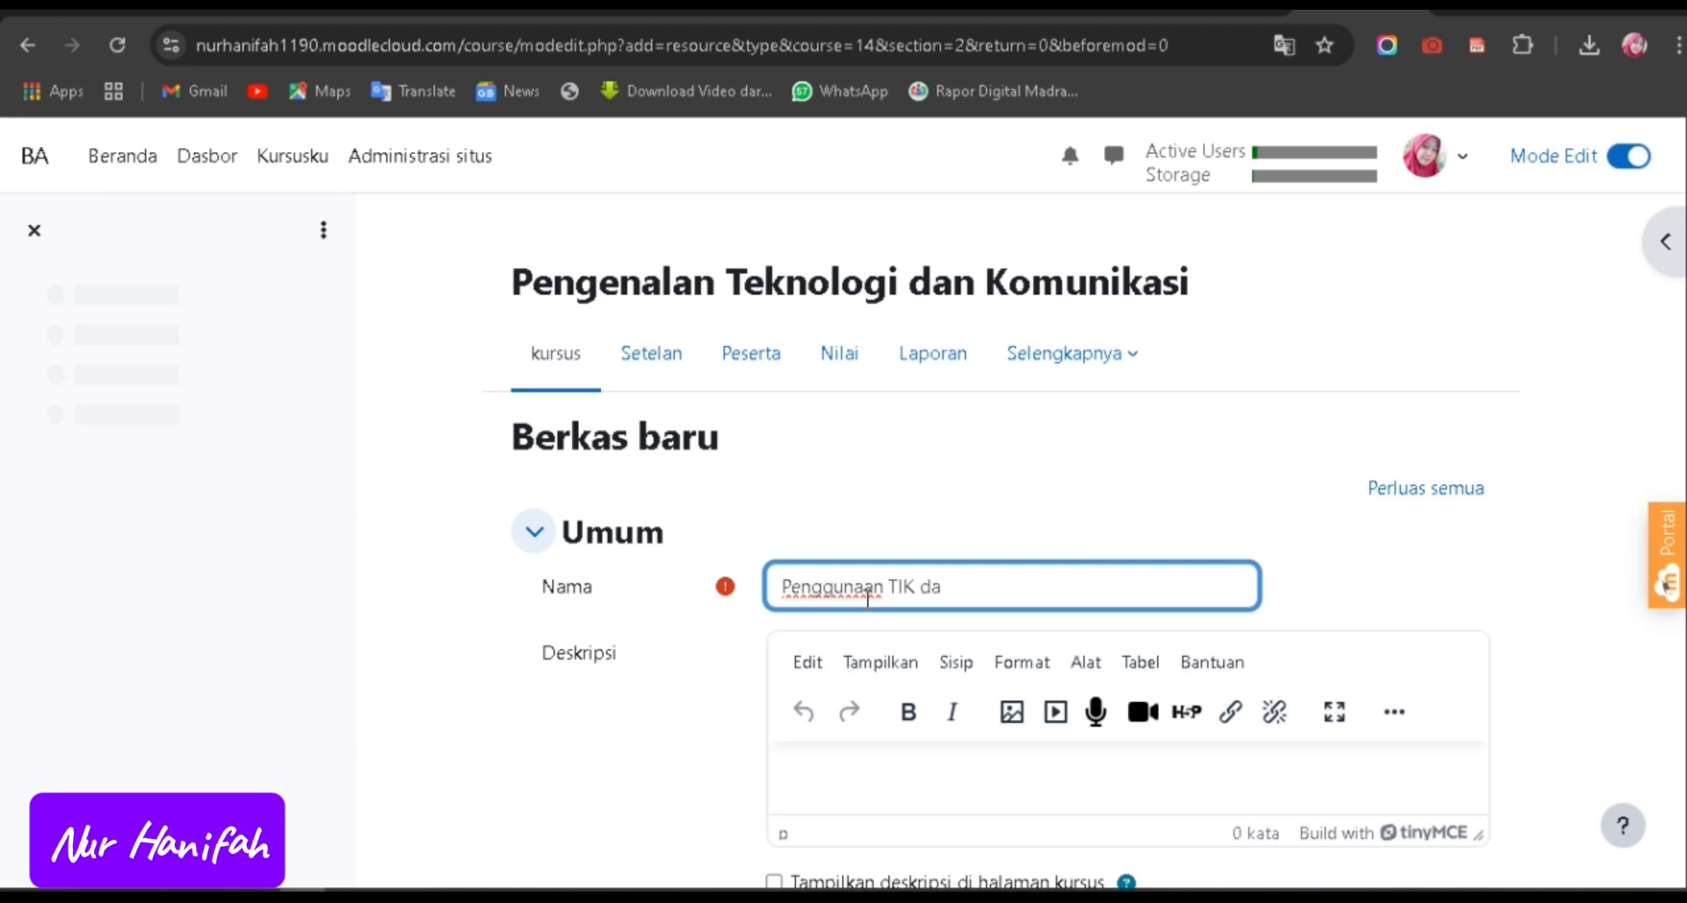
text(lam K)
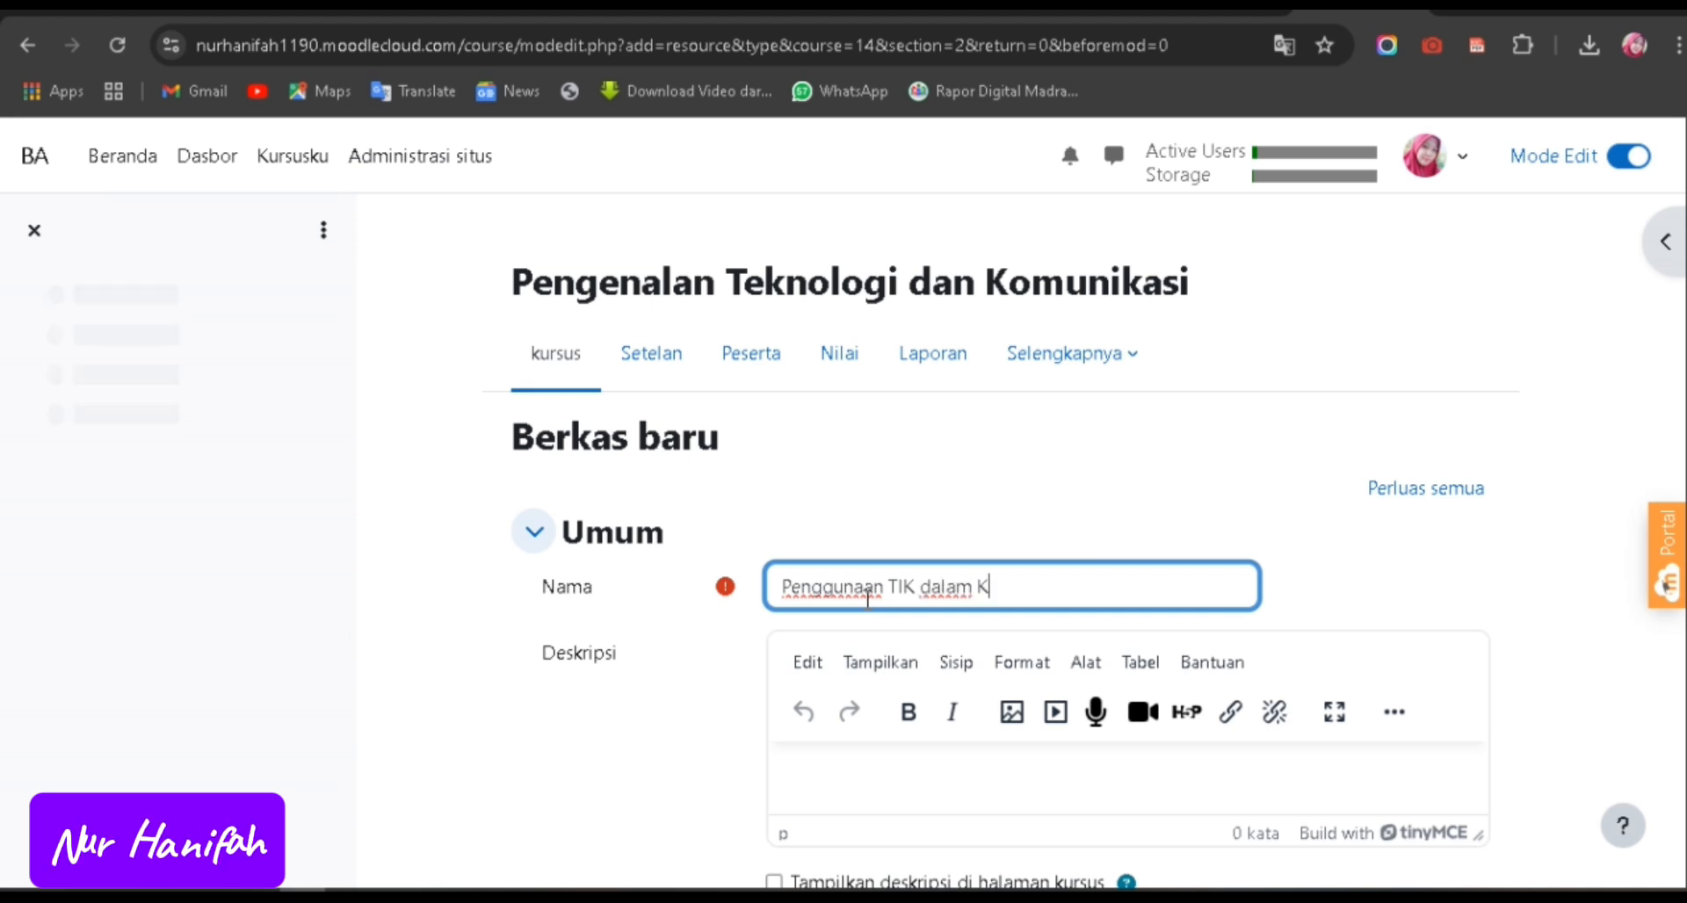
text(ehidupa)
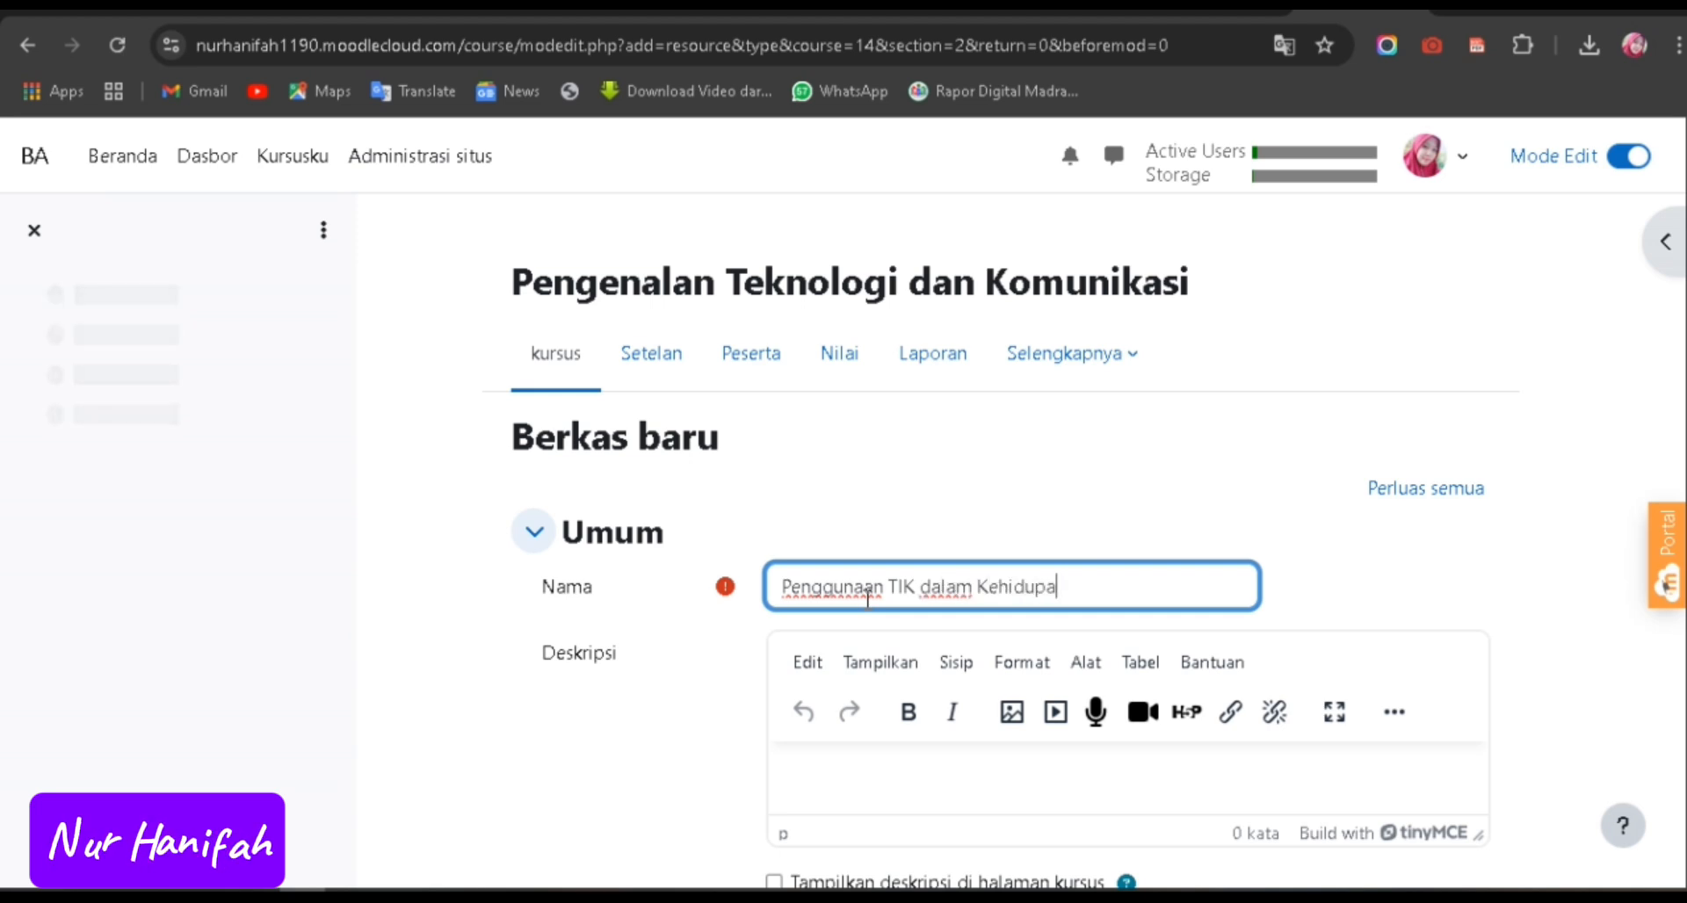
text(n Seharii)
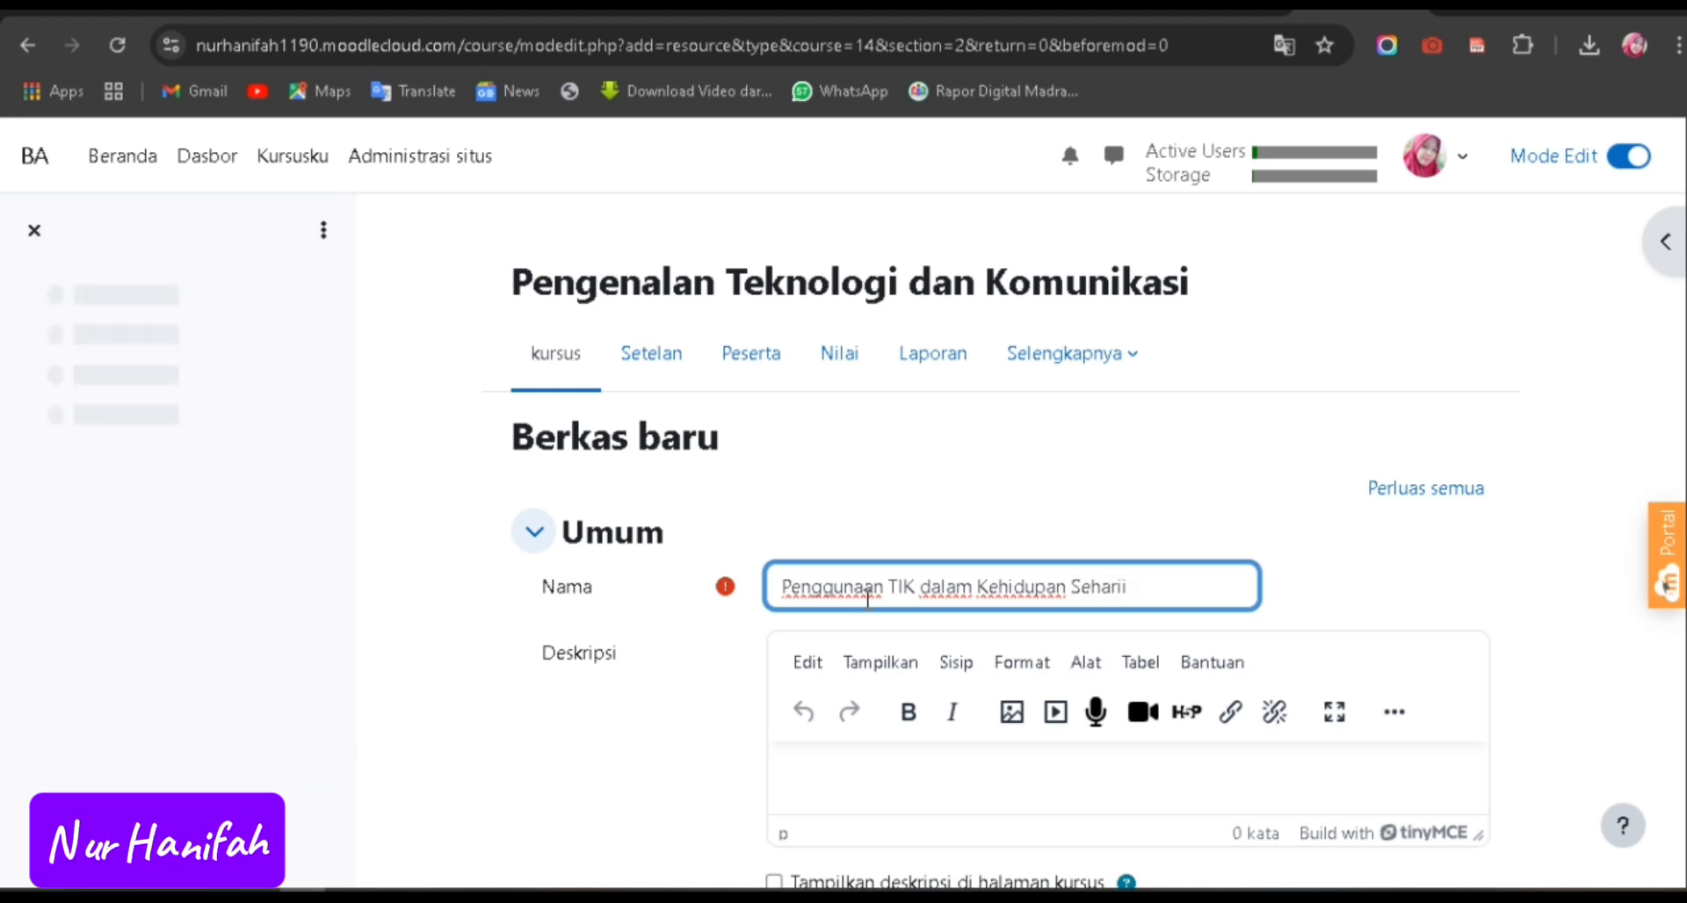
key(BackSpace)
text(-ha)
text(ri)
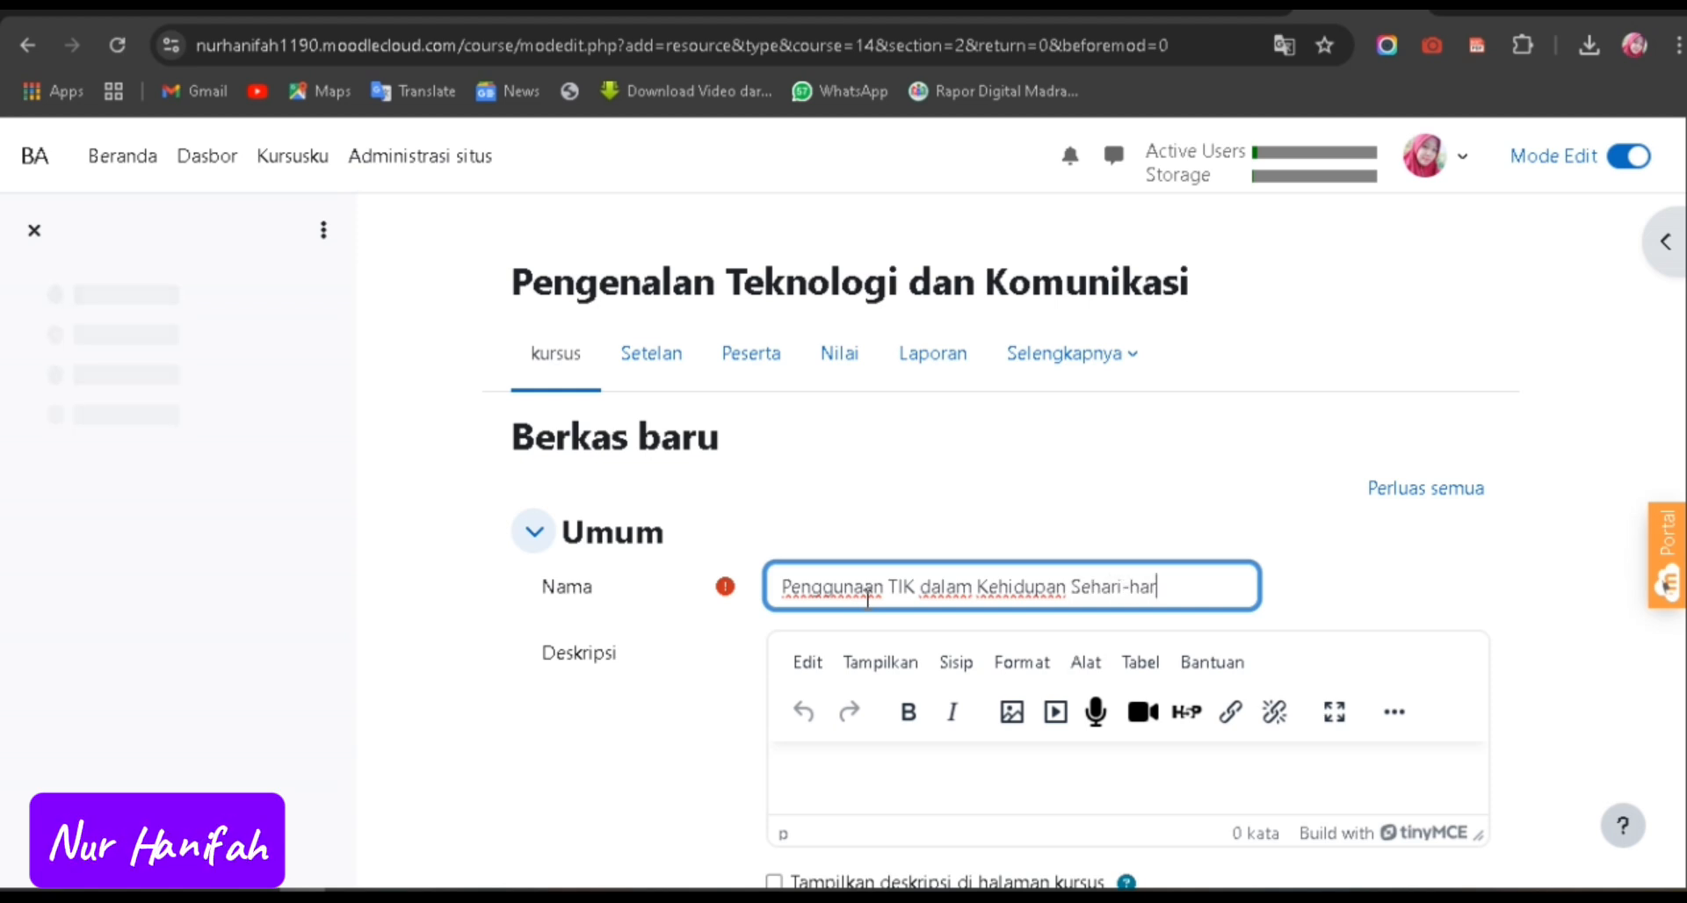
Change the first word of the resource name to "Penerapan", giving "Penerapan TIK dalam Kehidupan Sehari-hari".
click(883, 586)
key(BackSpace)
key(BackSpace)
key(BackSpace)
key(BackSpace)
key(BackSpace)
key(BackSpace)
key(BackSpace)
key(BackSpace)
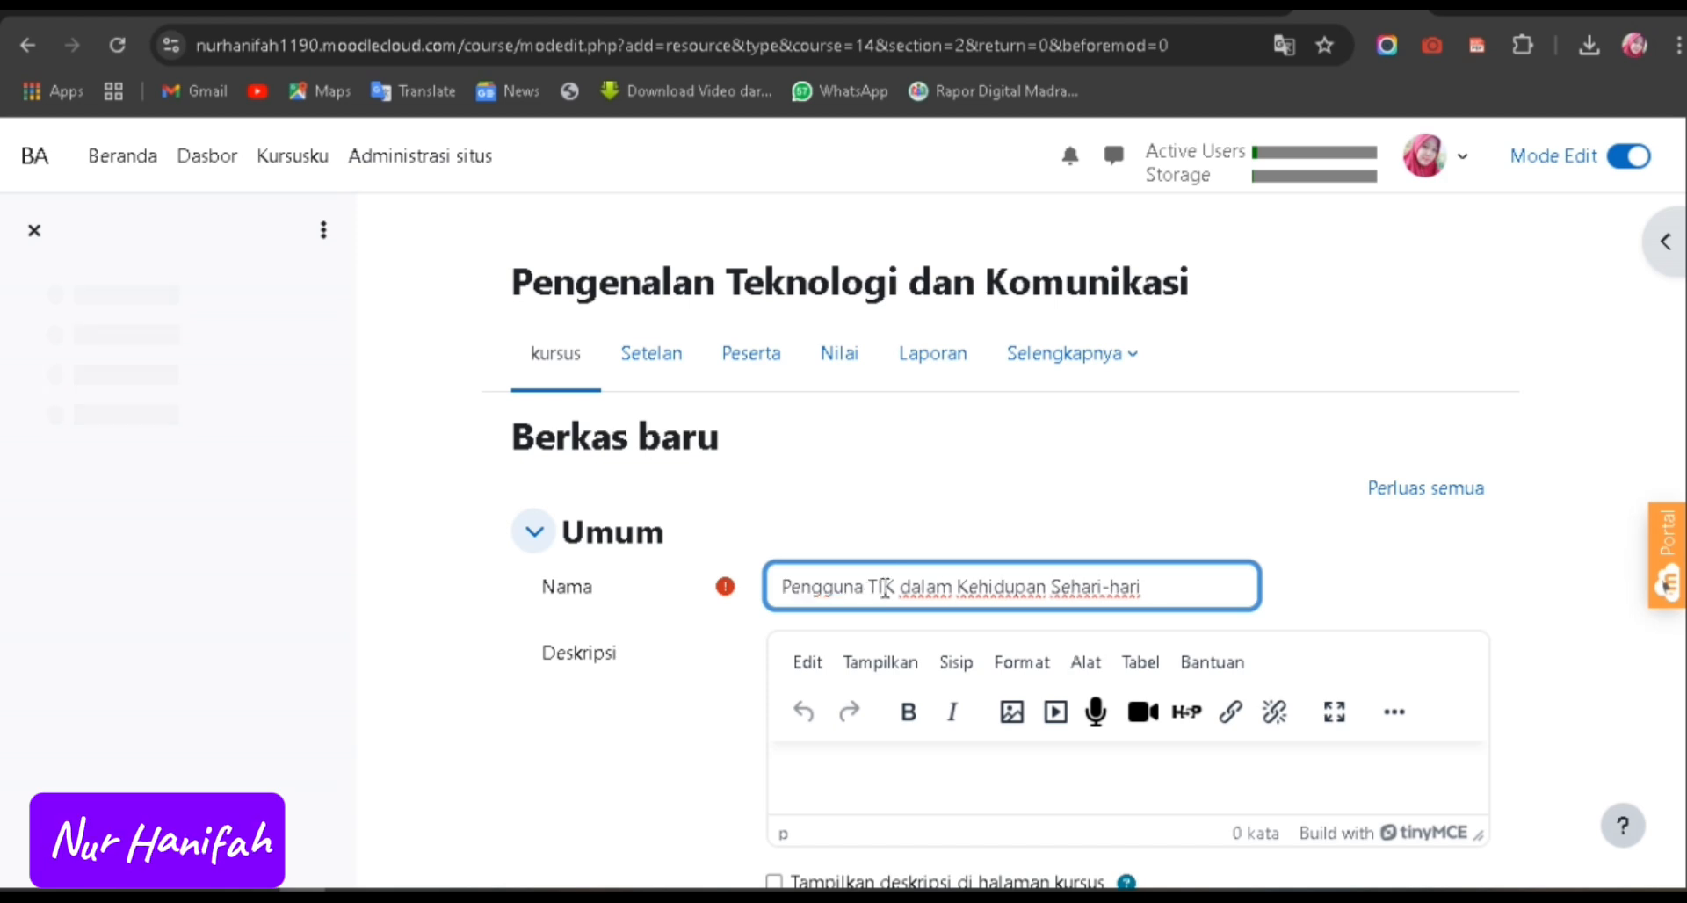
text(nerapan)
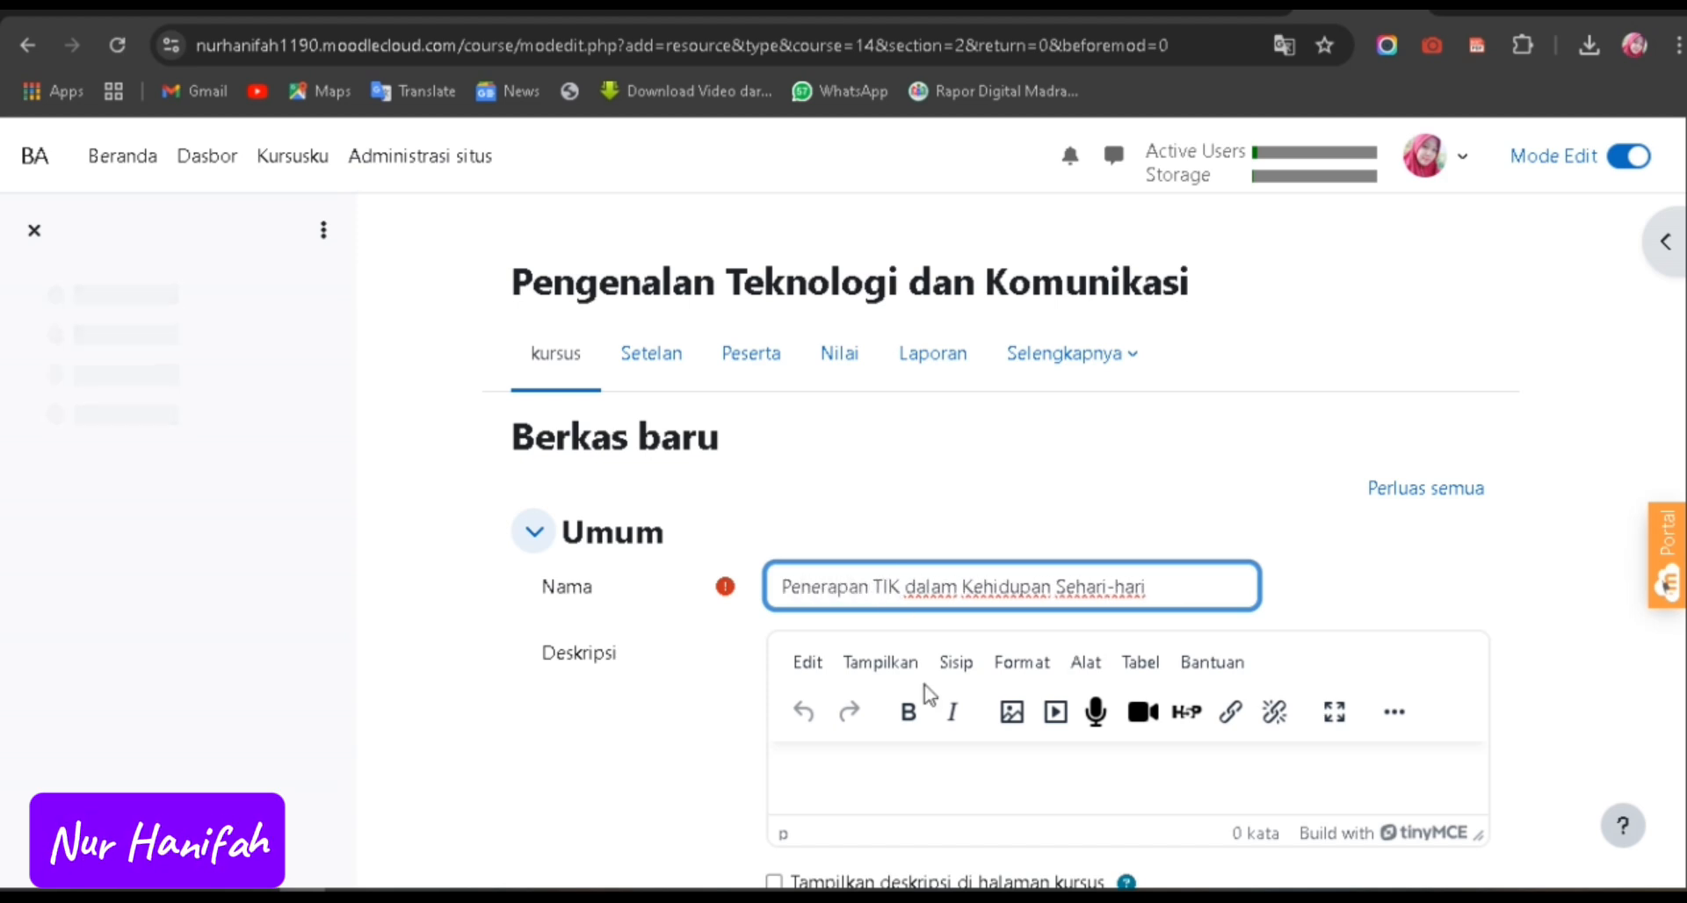
Upload the Word document "sesi 2" from the Materi TIK folder as the resource's file.
scroll(927, 694, down, 4)
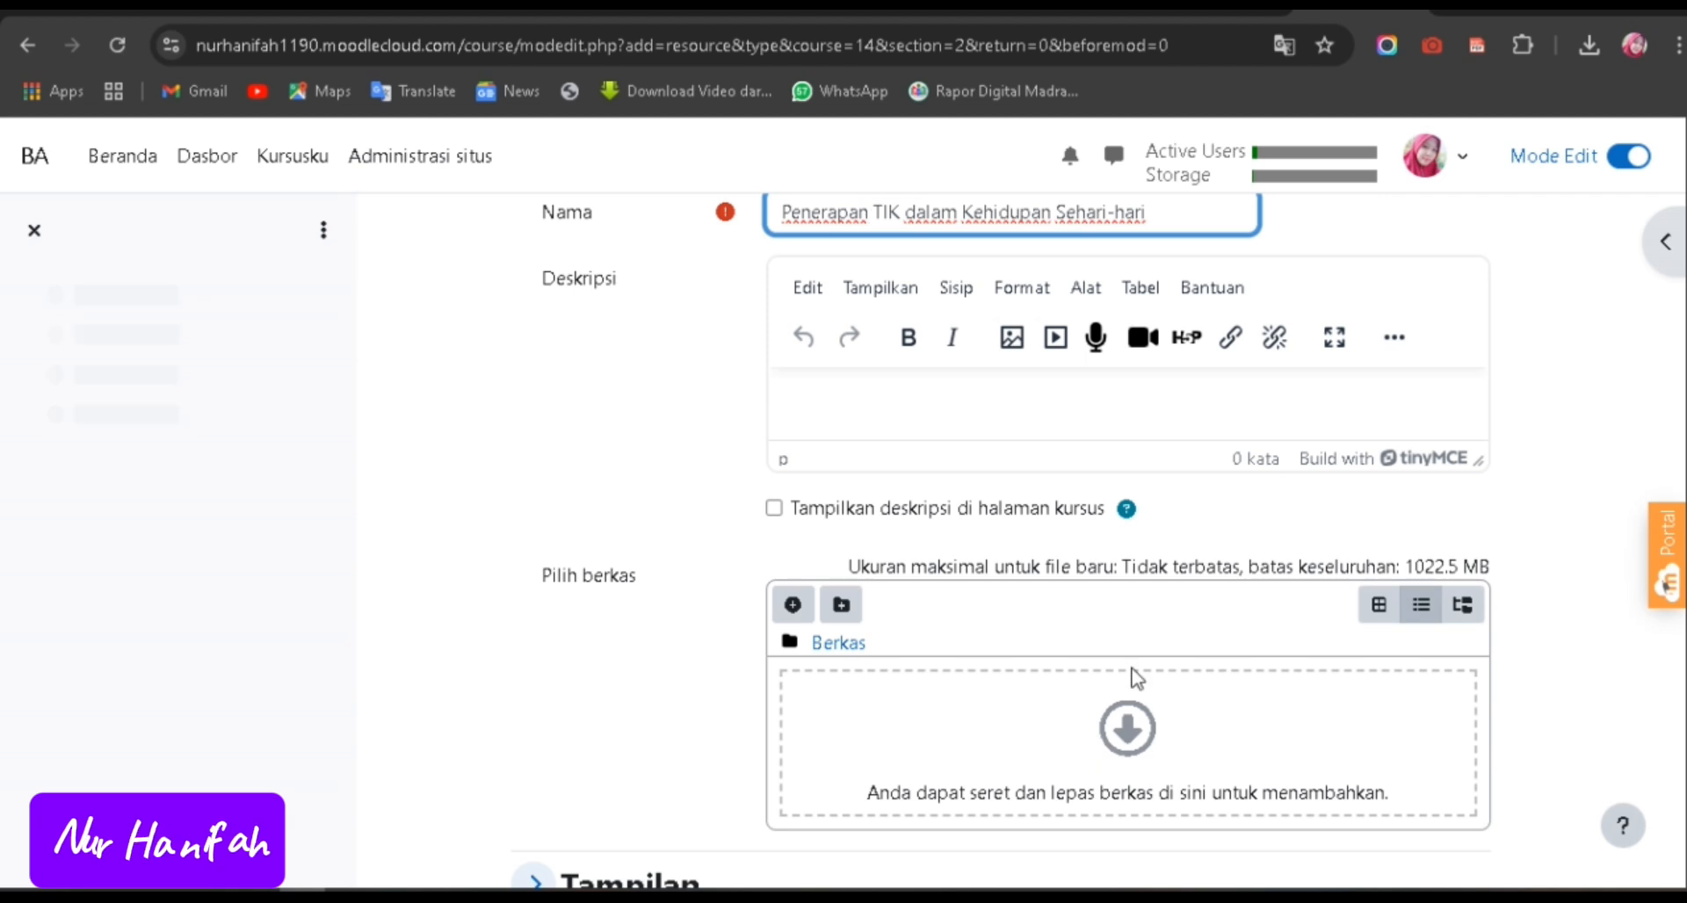
click(1129, 729)
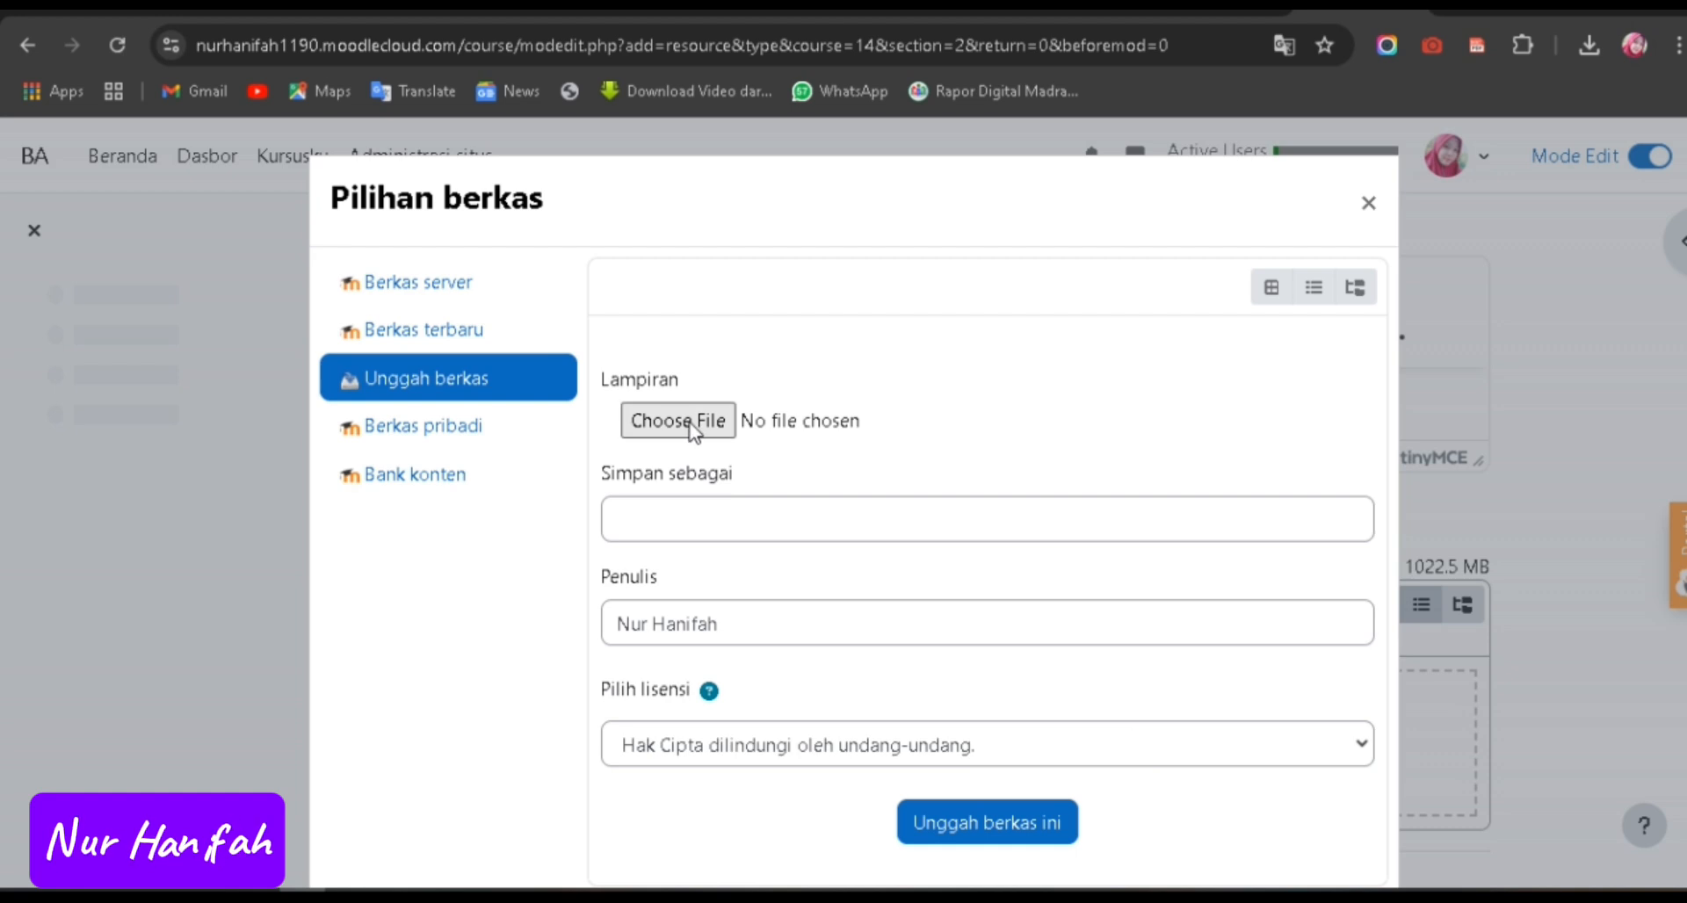
click(691, 423)
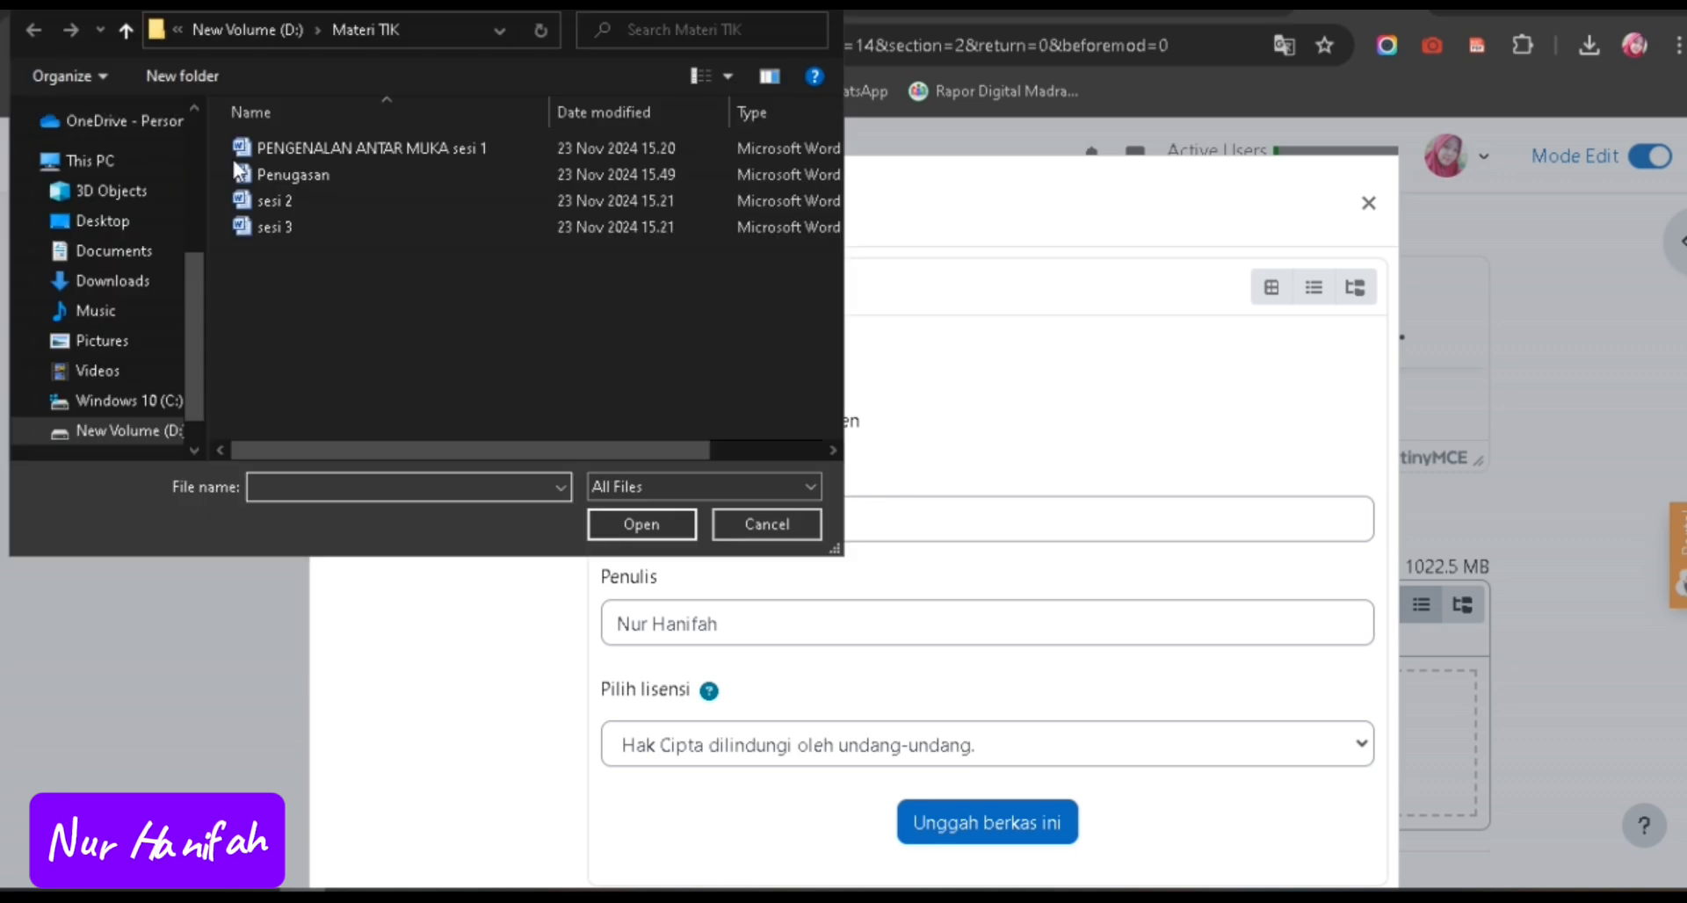
double_click(280, 200)
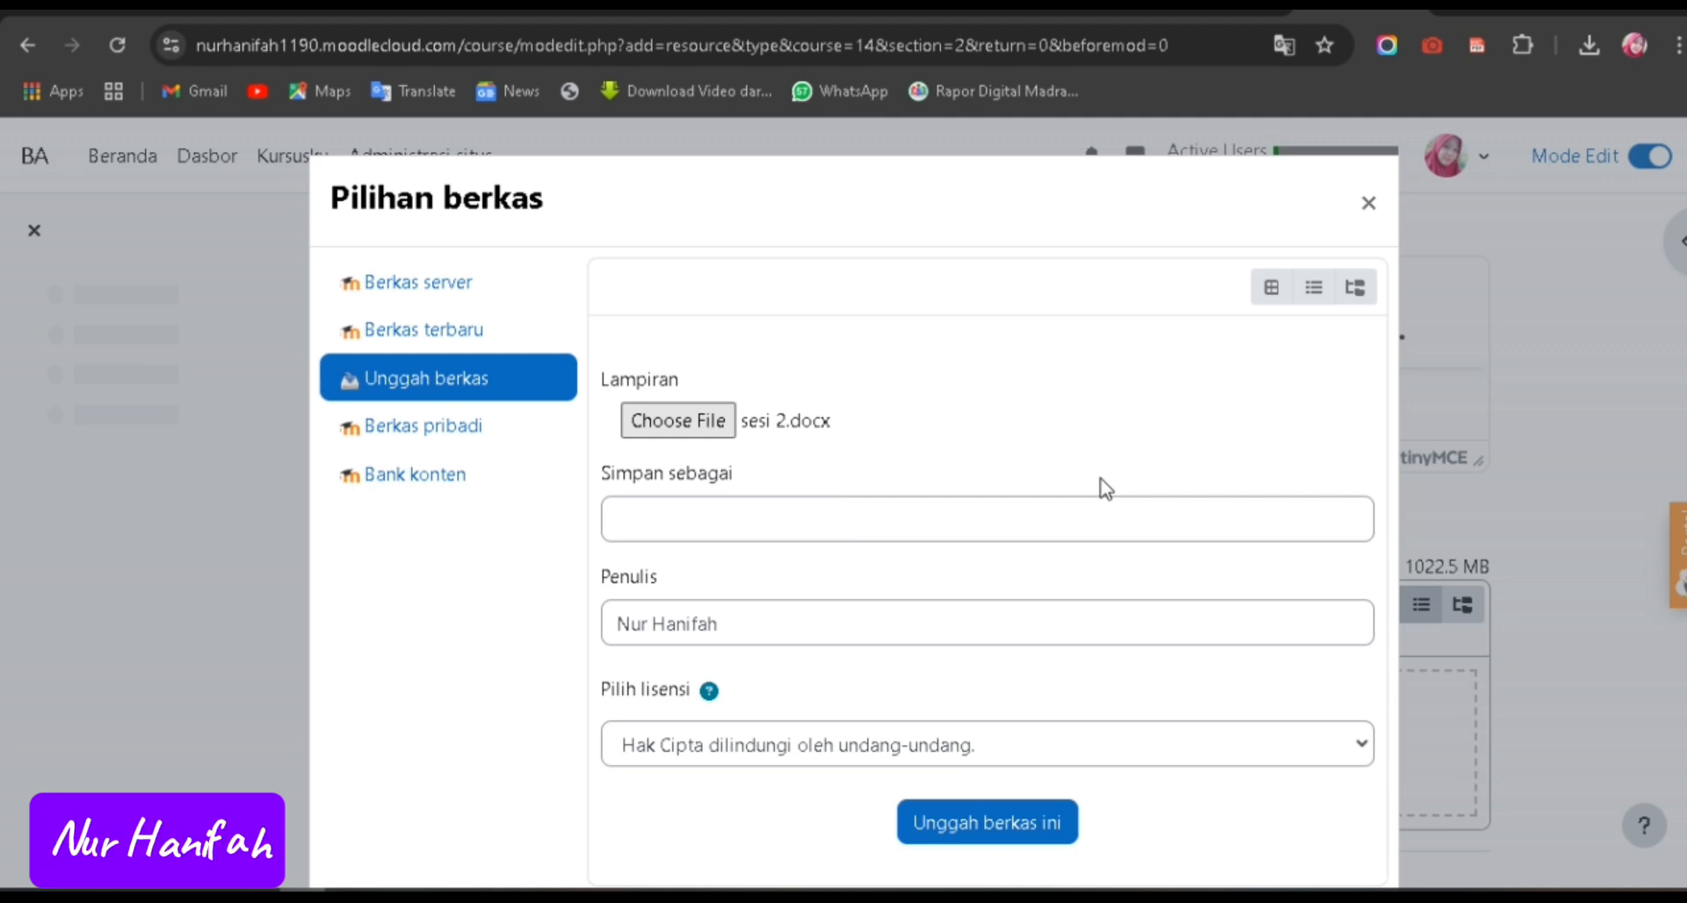
click(1002, 819)
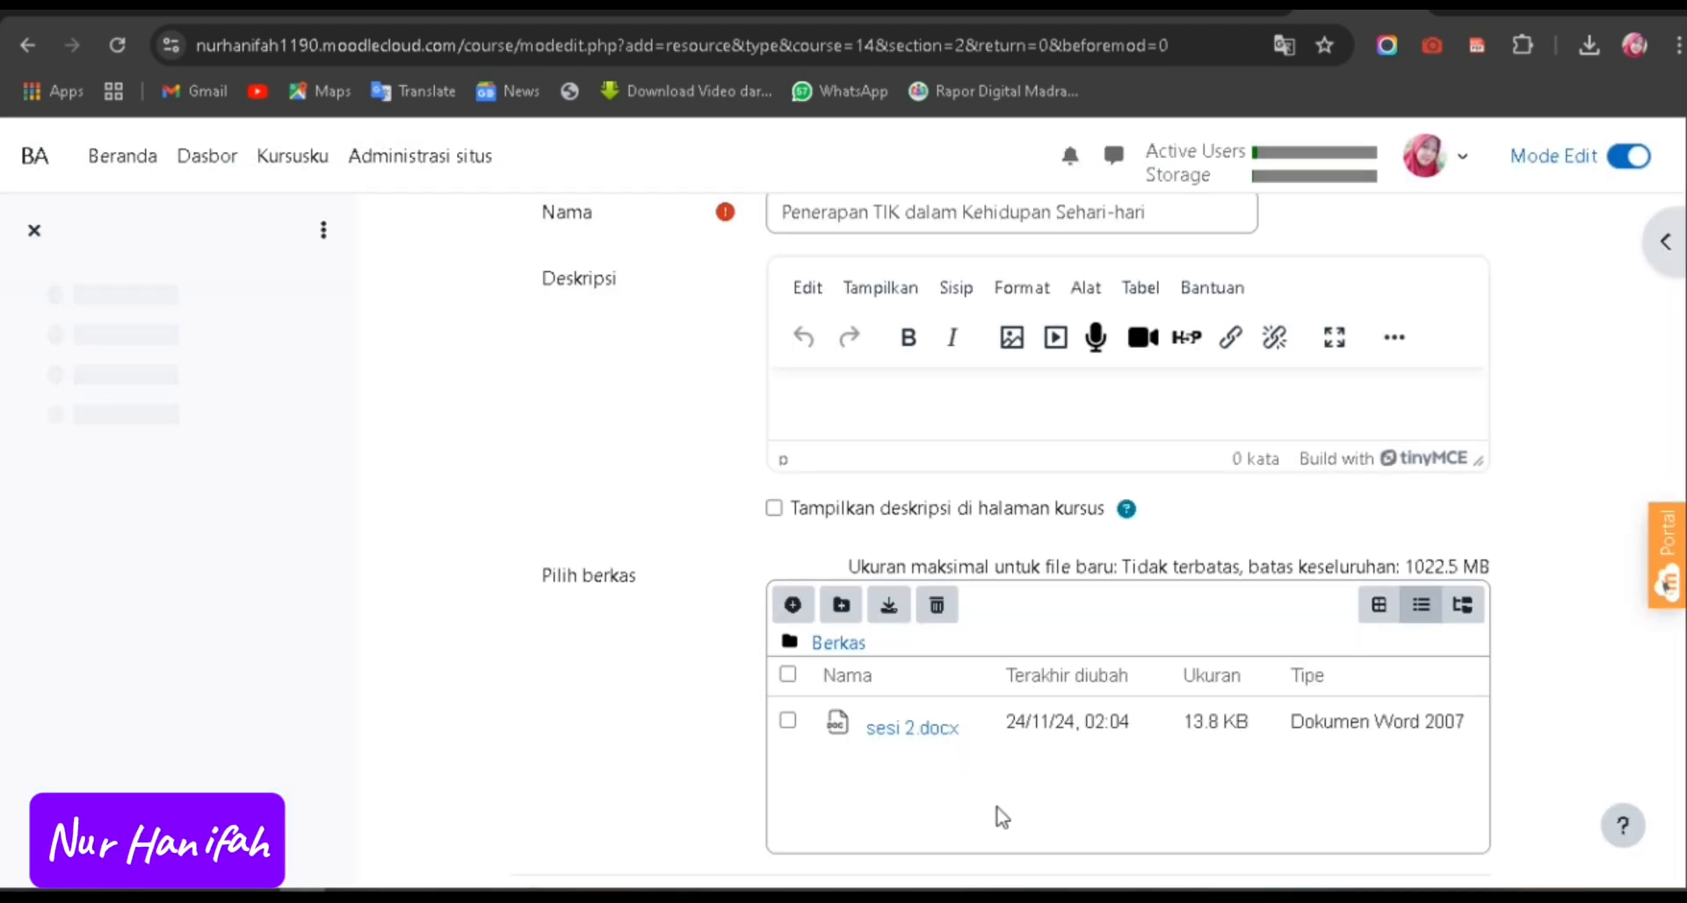
Review the Tampilan settings of the Berkas resource, then save it with them as they are and return to the course.
scroll(1002, 817, down, 5)
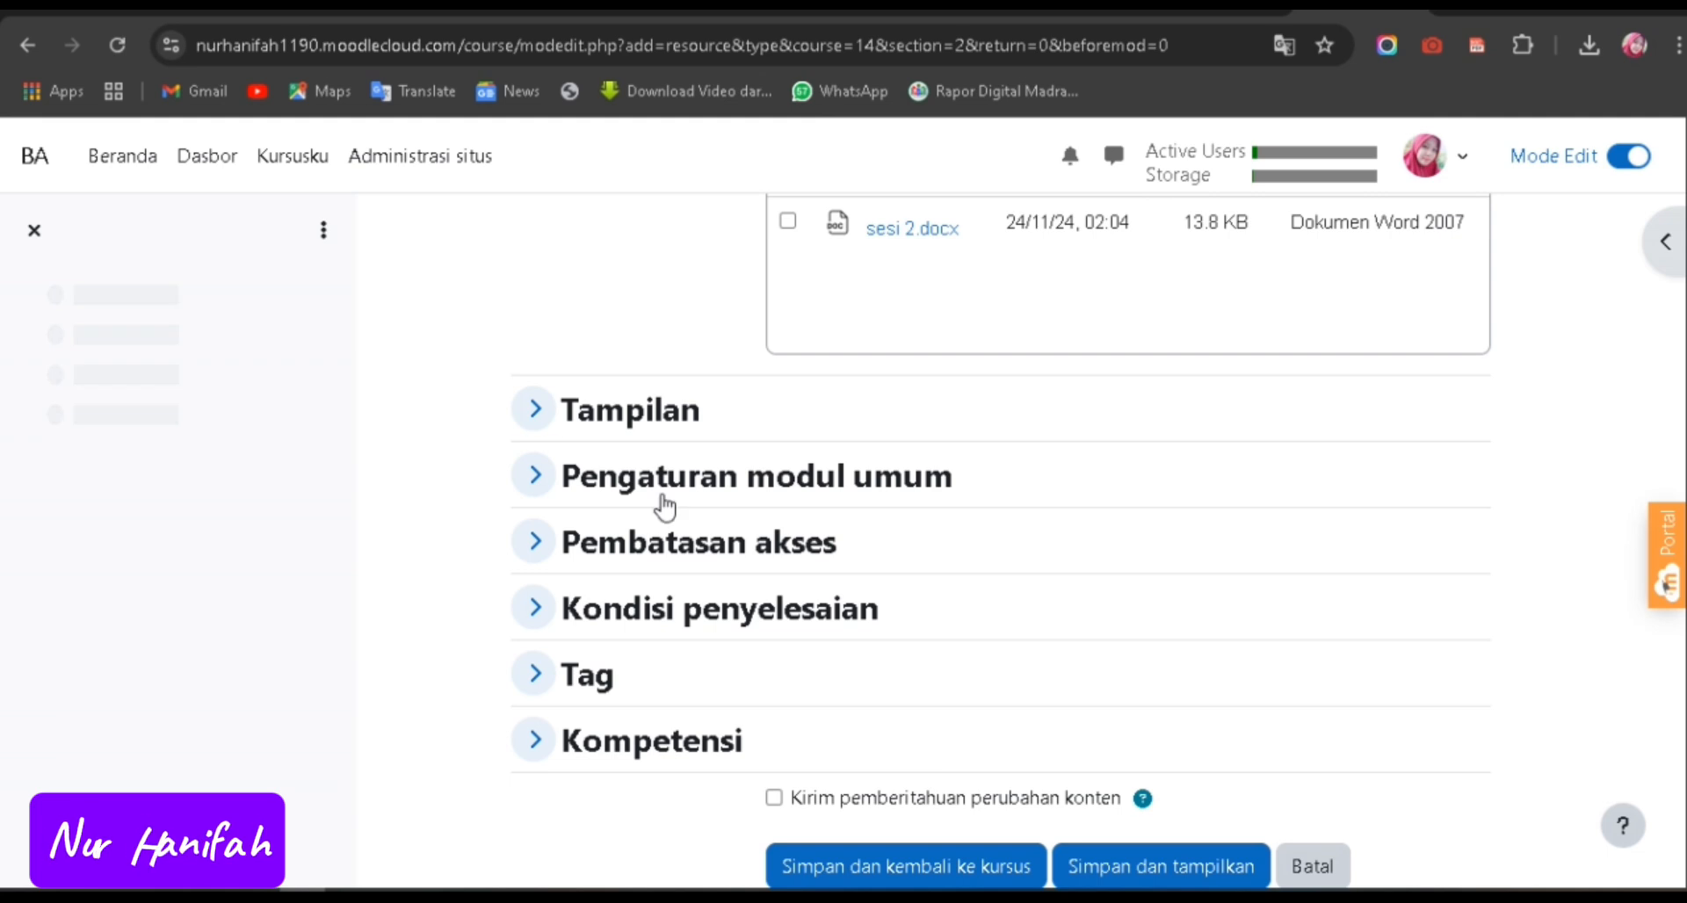
click(538, 411)
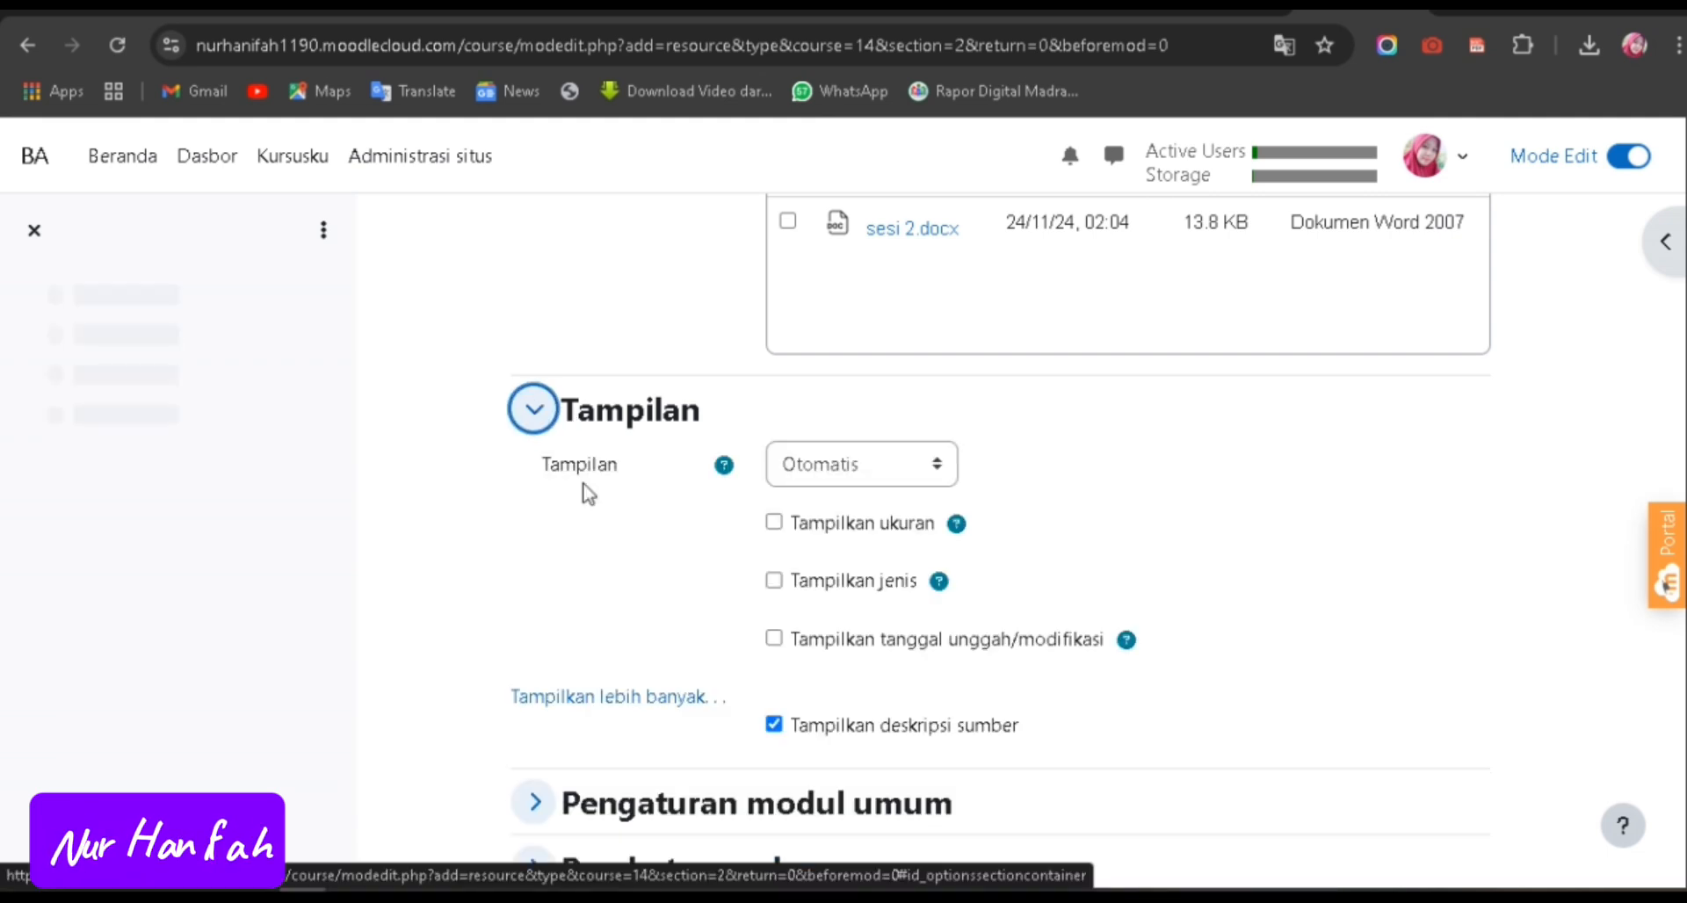
scroll(828, 595, down, 4)
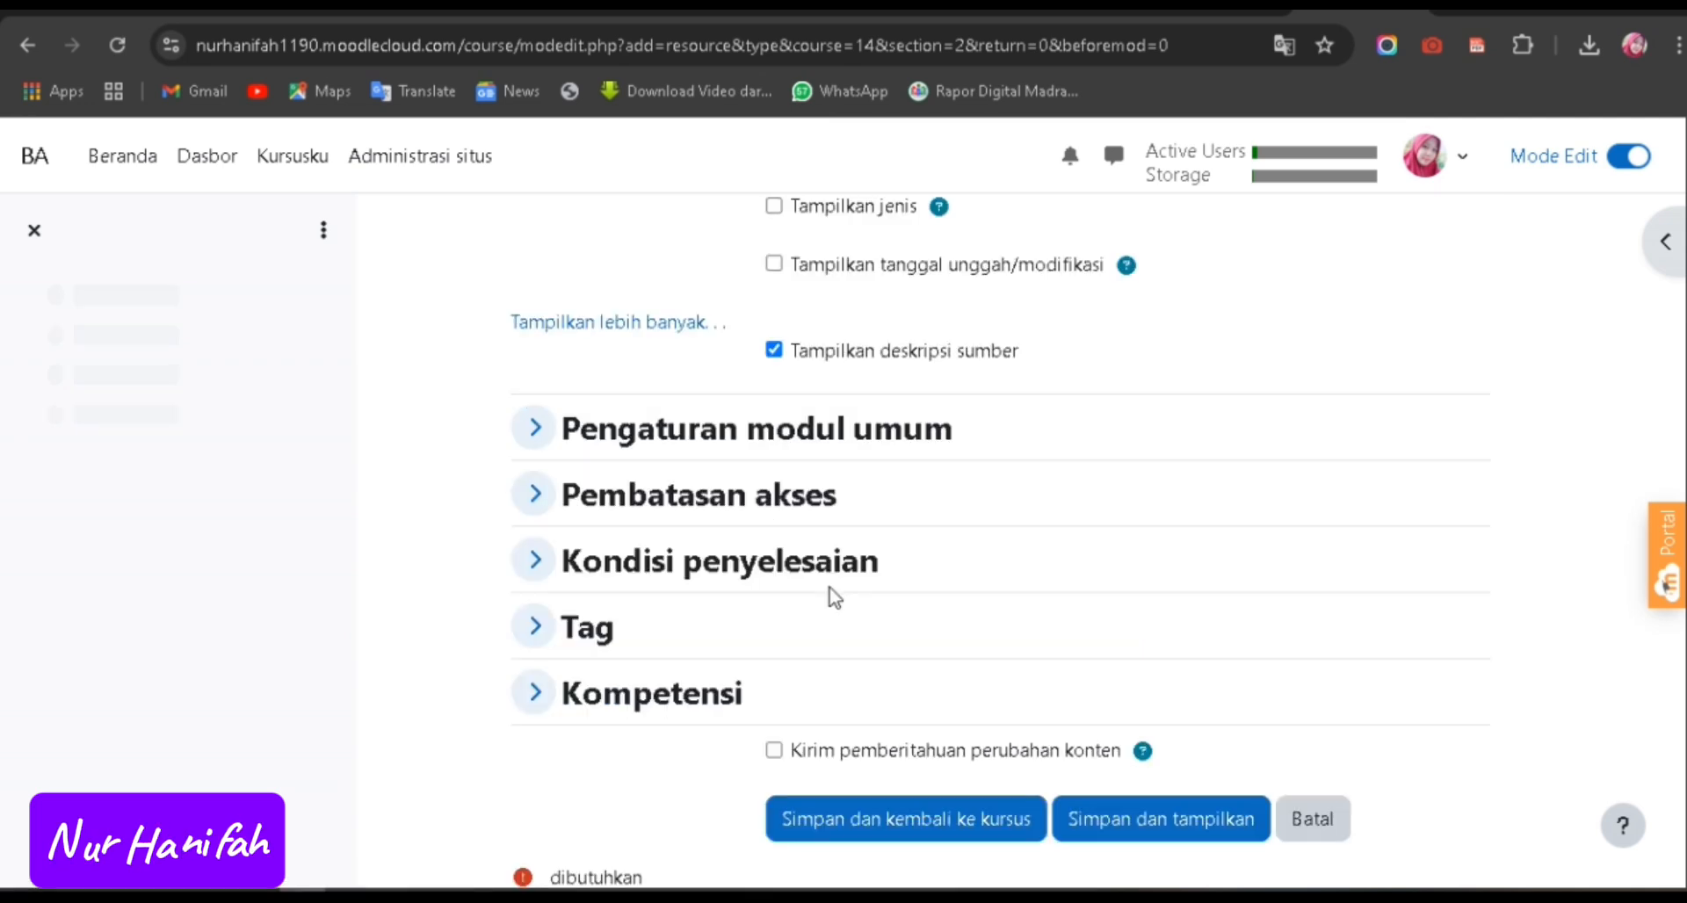
click(954, 835)
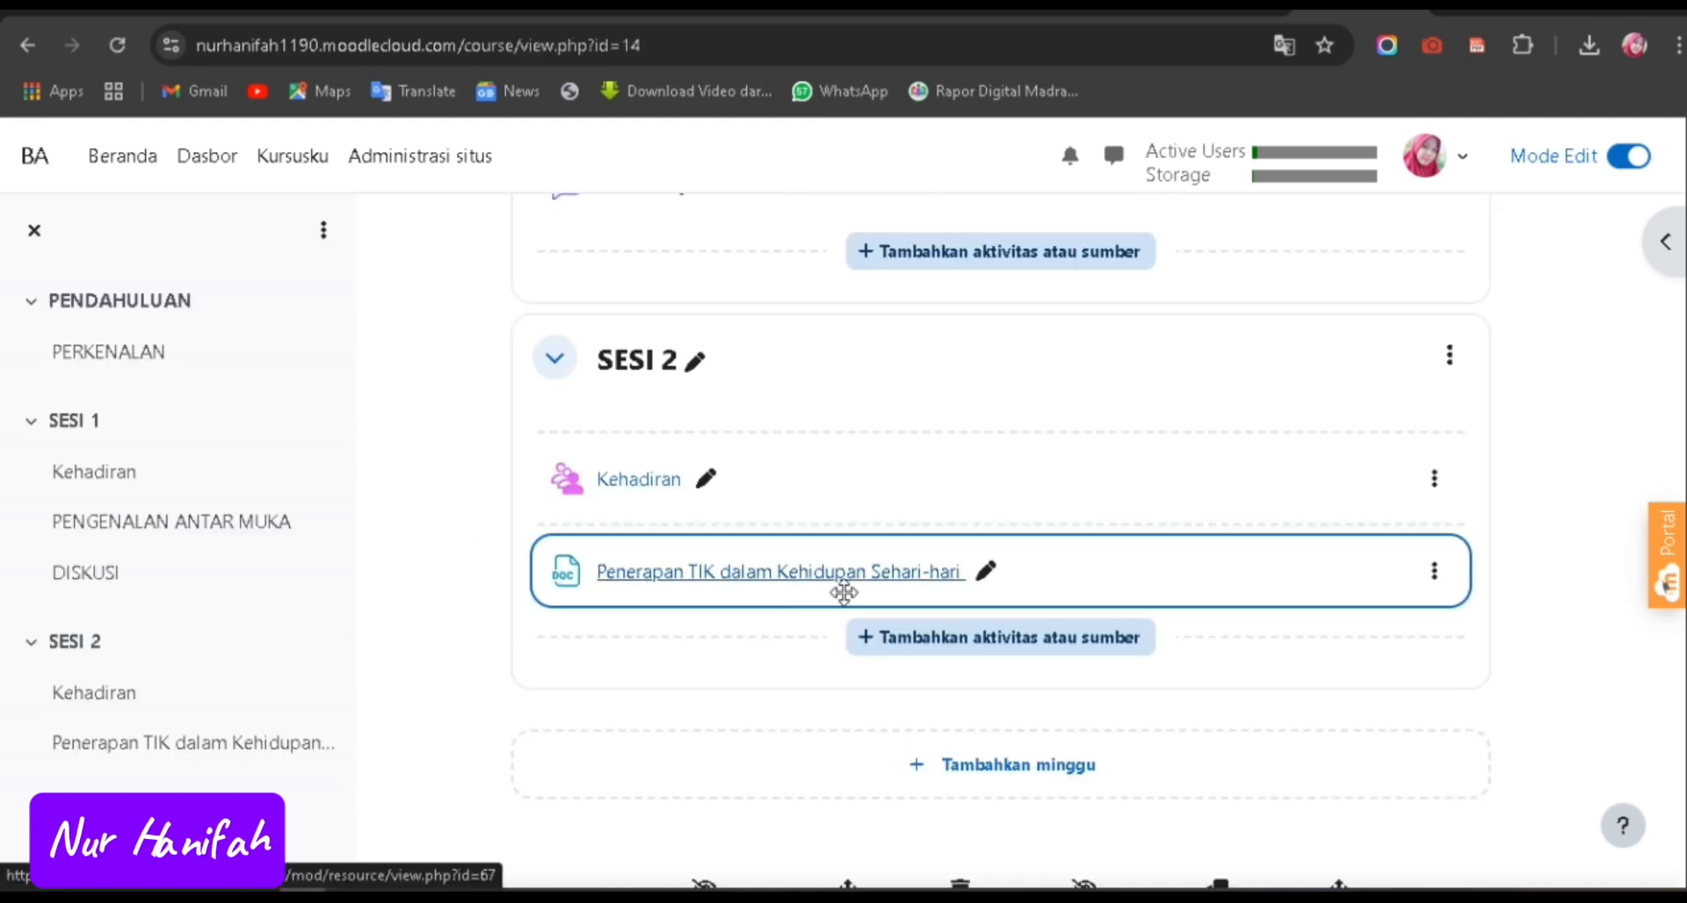
Add a new URL resource to the SESI 2 section.
click(954, 650)
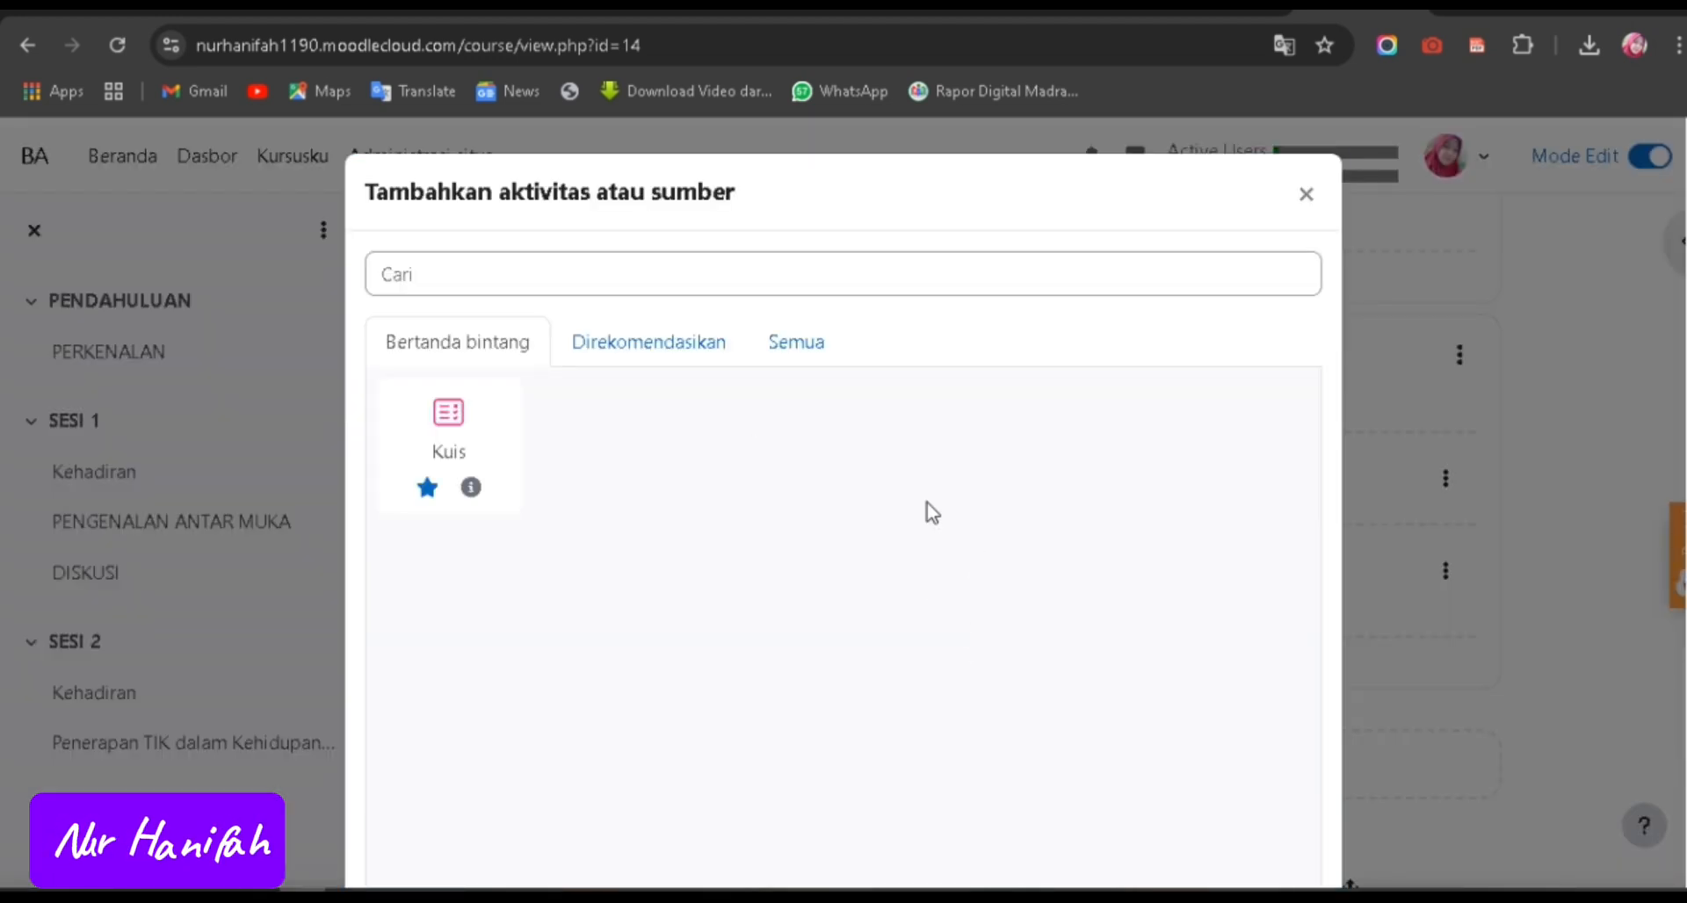
click(795, 344)
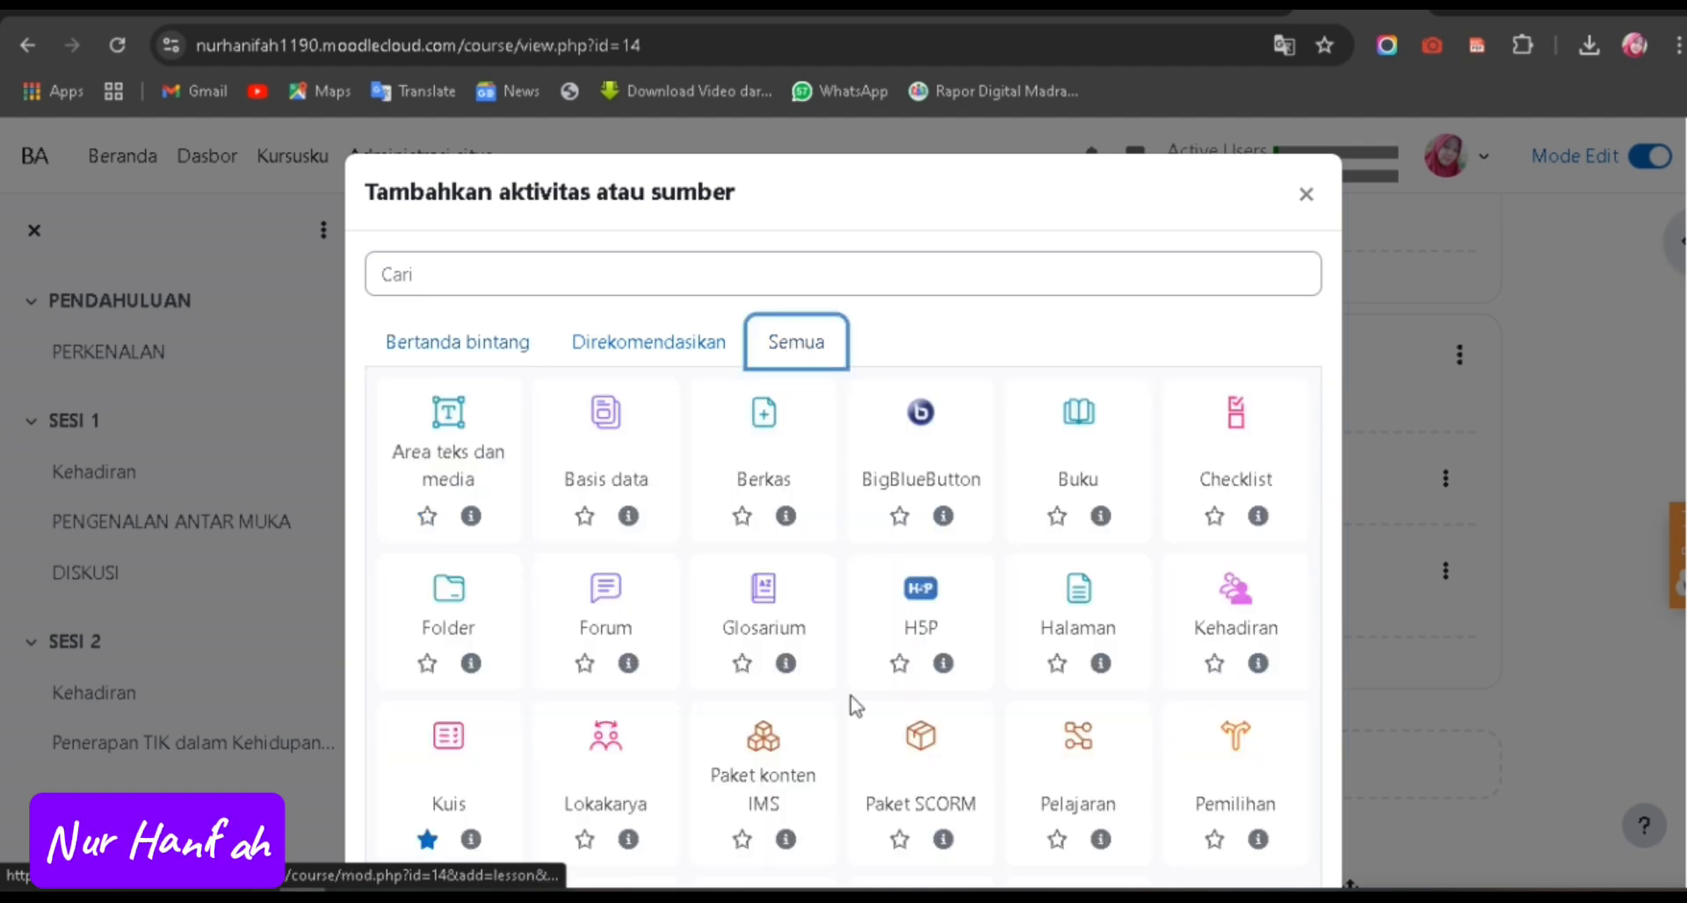
scroll(885, 746, down, 2)
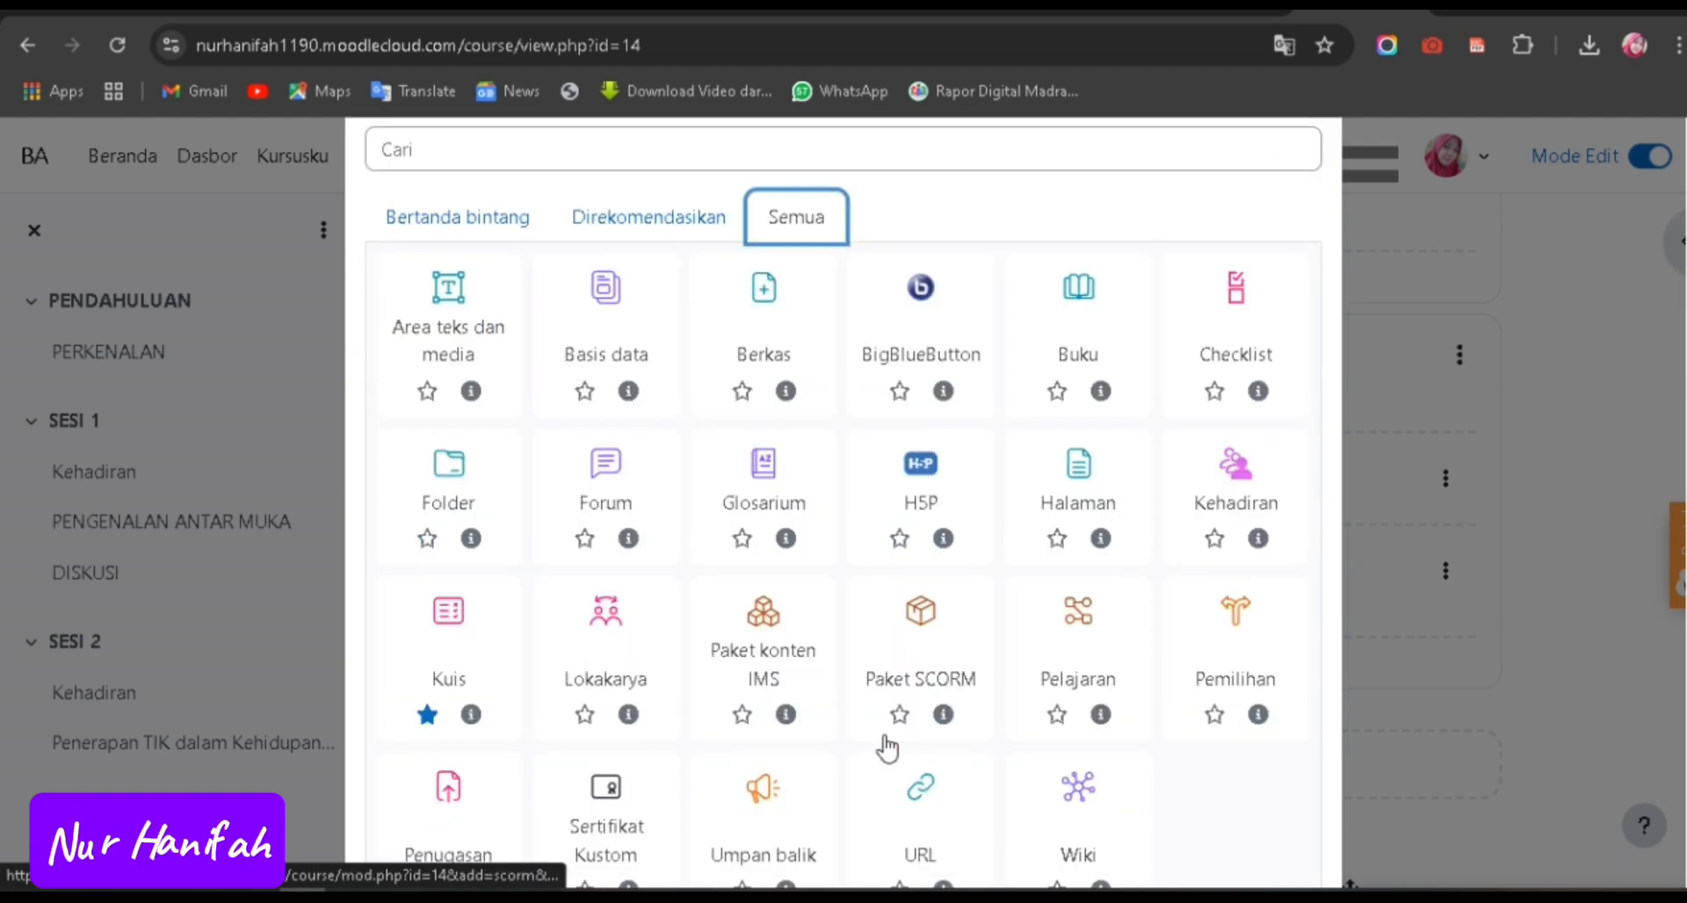
click(884, 747)
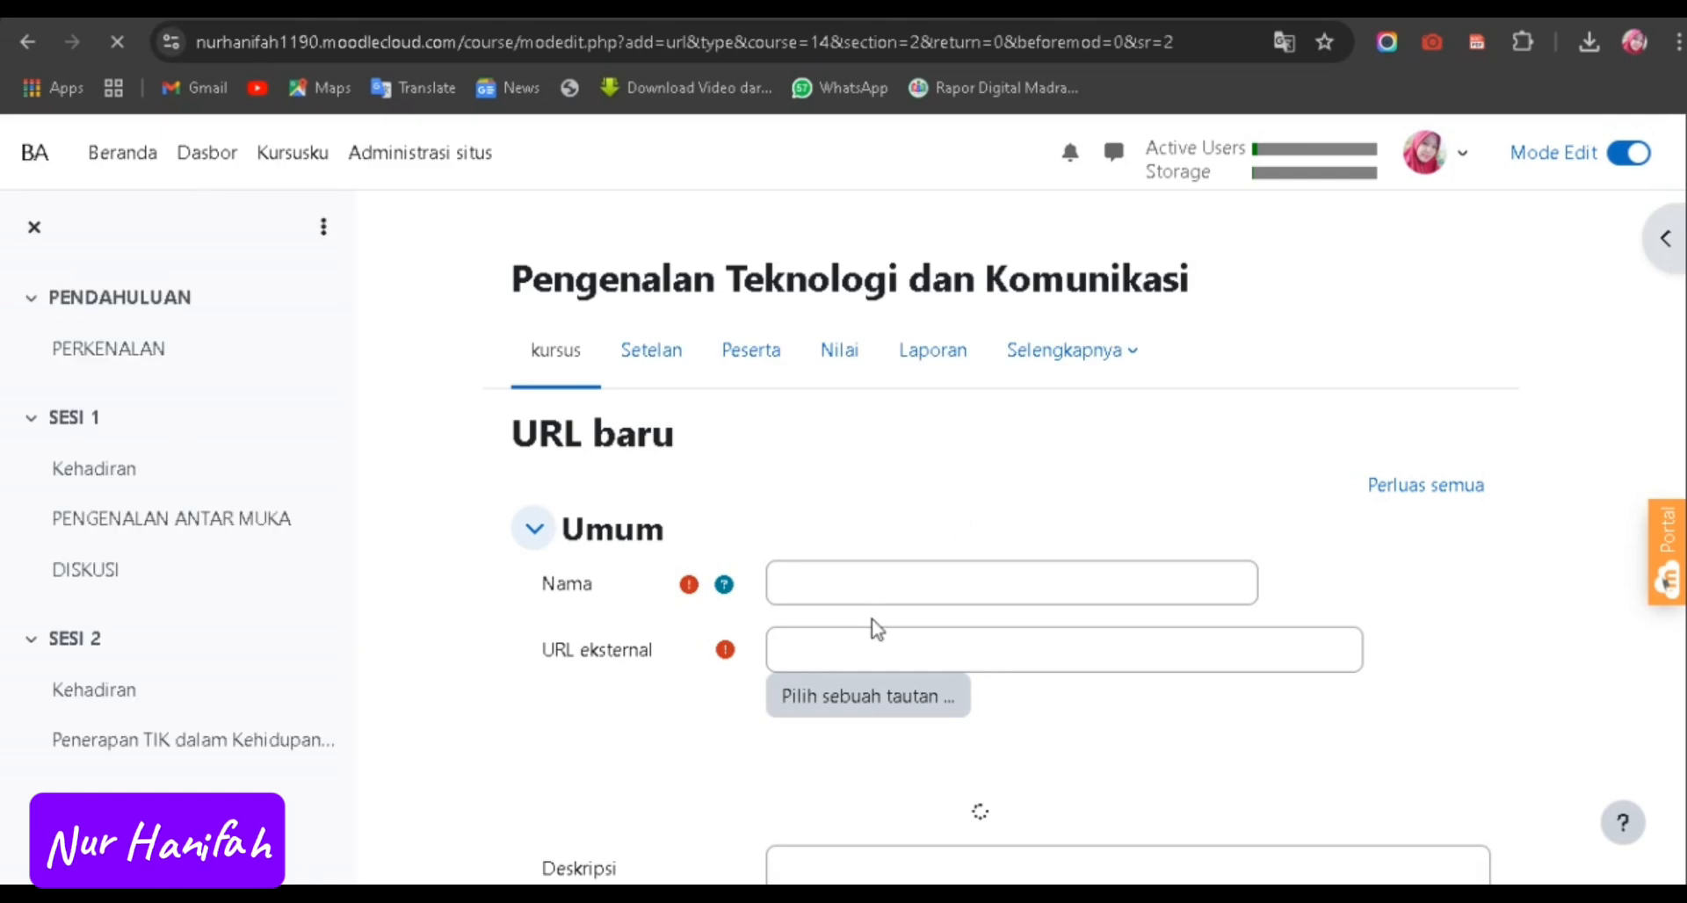
click(852, 590)
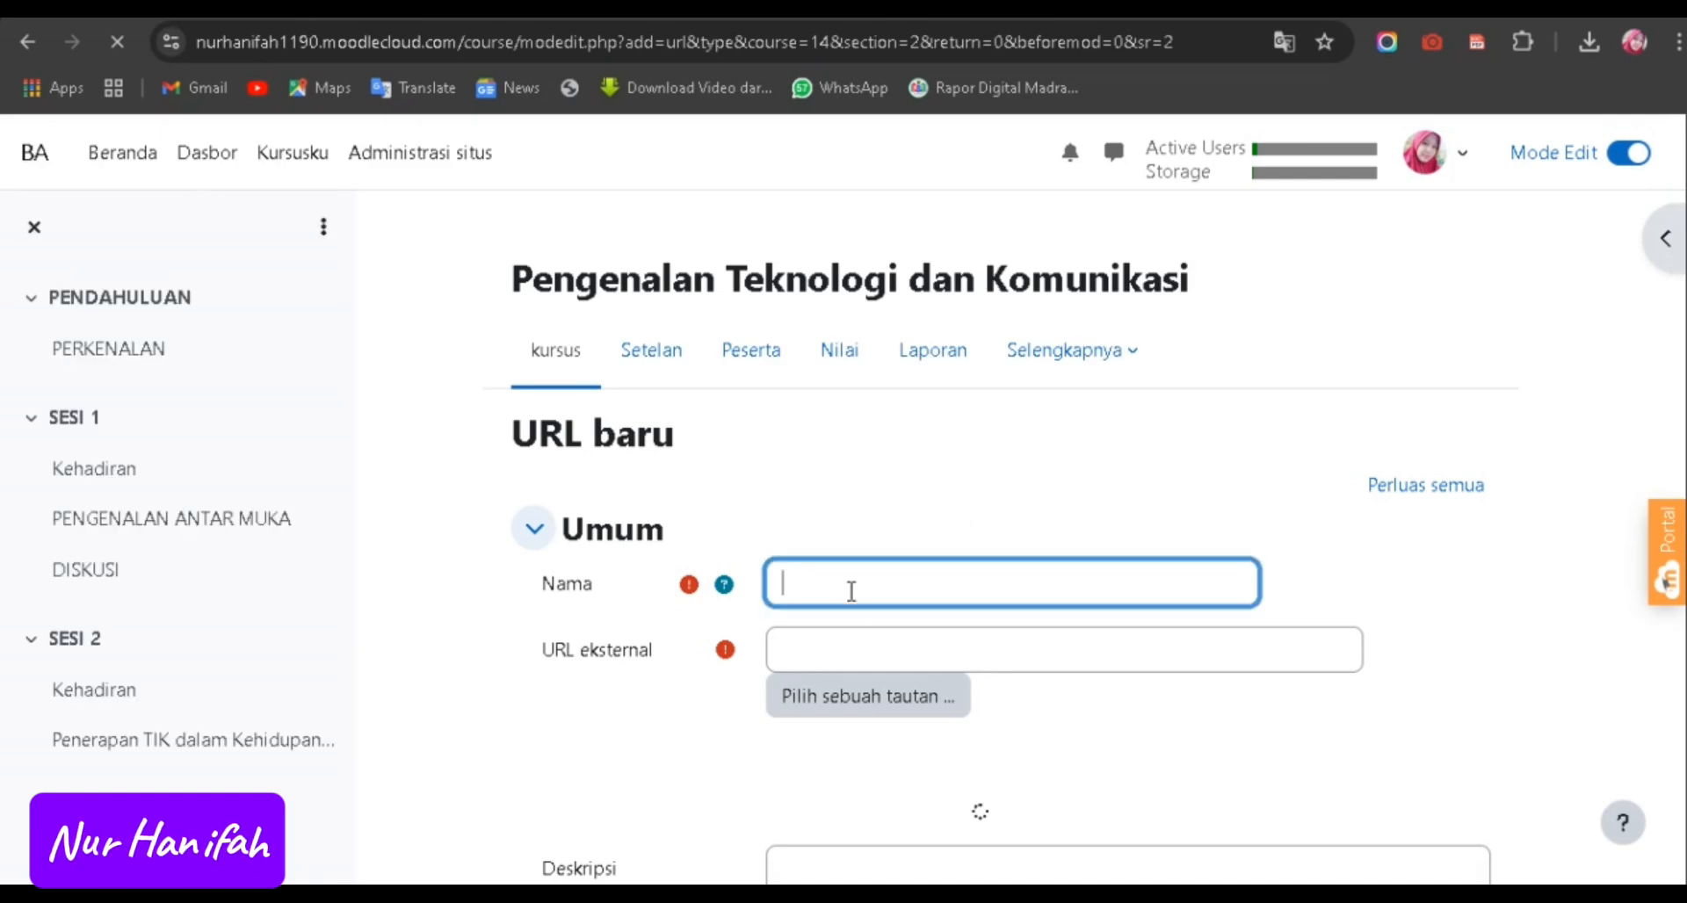
text(M)
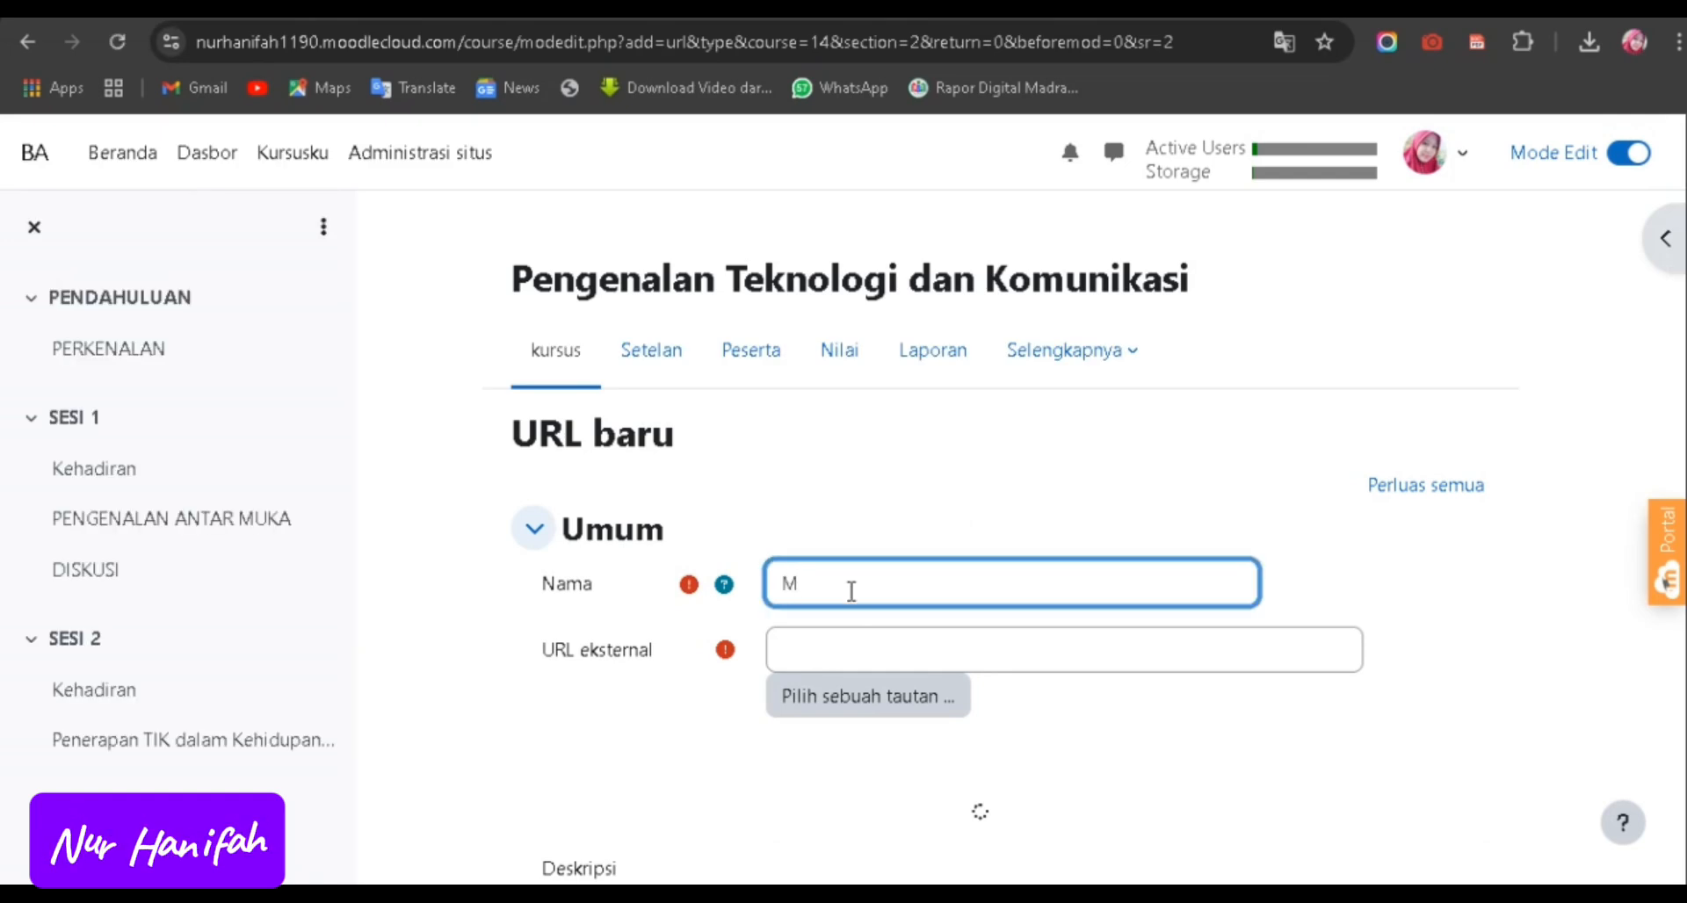
text(ateri T)
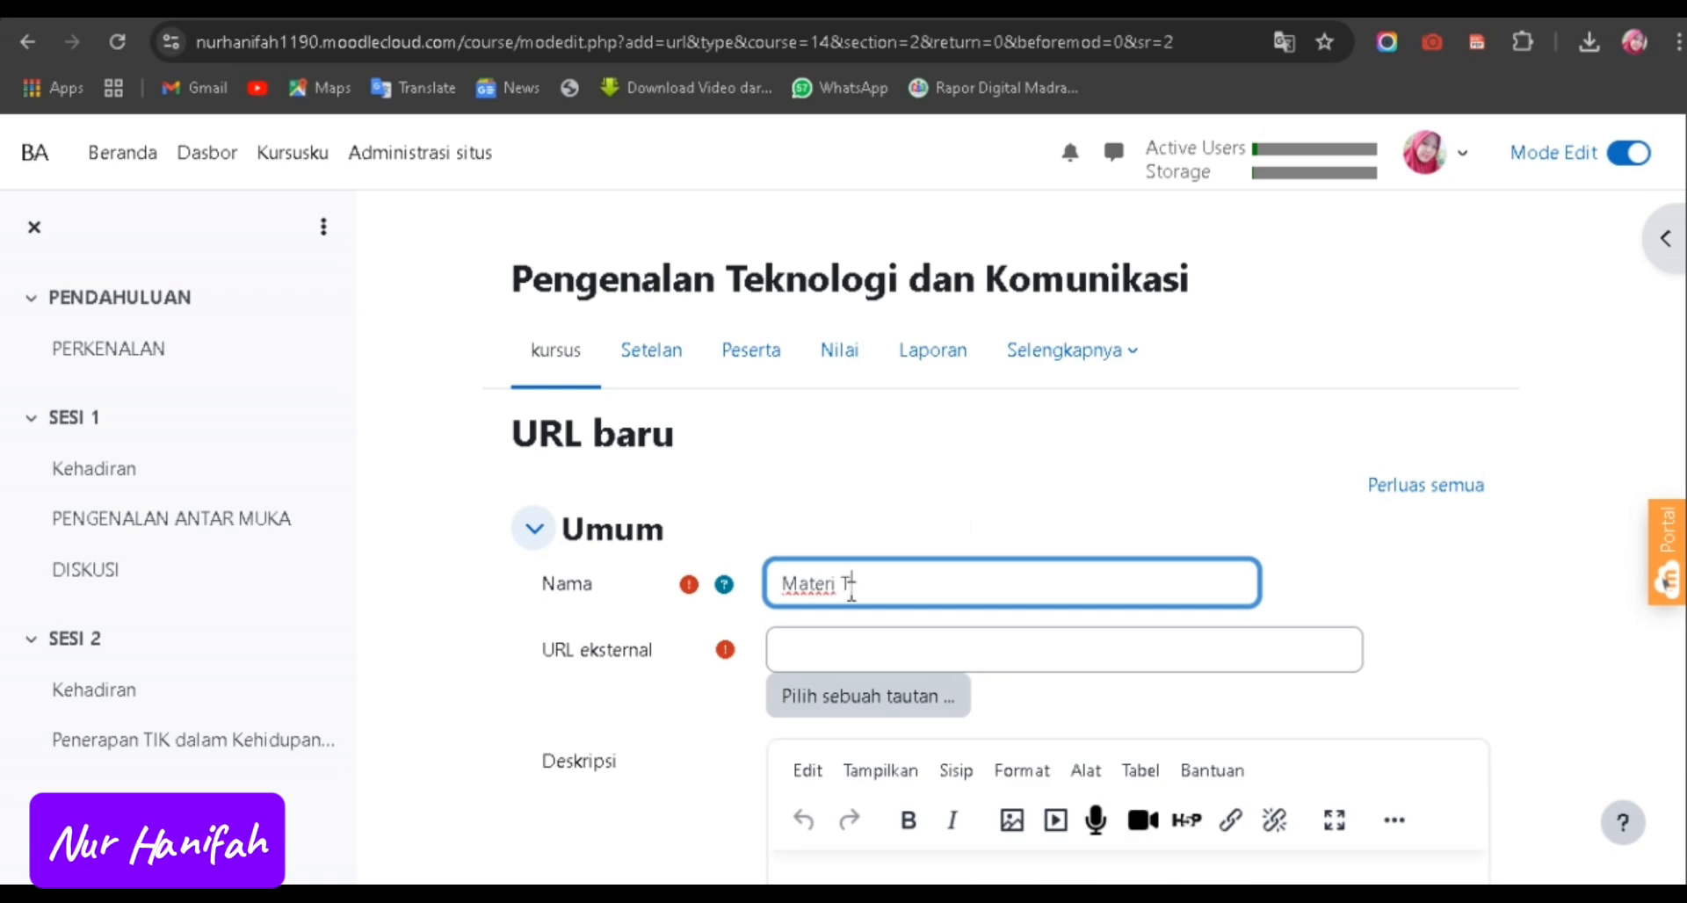
text(ambahan)
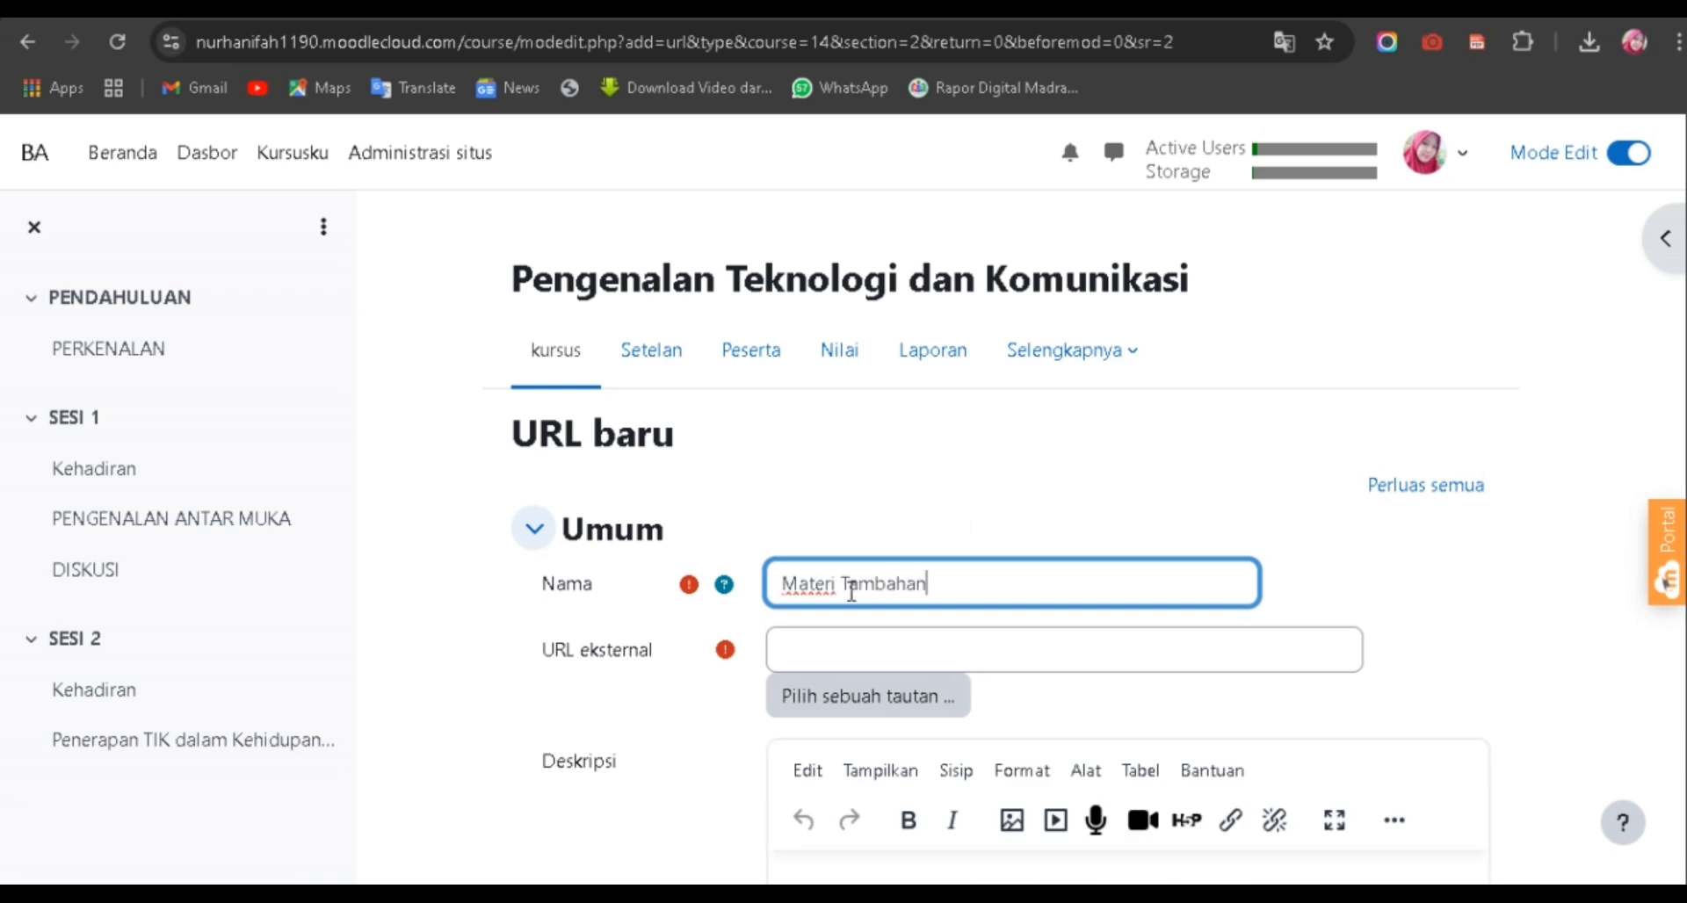
right_click(921, 649)
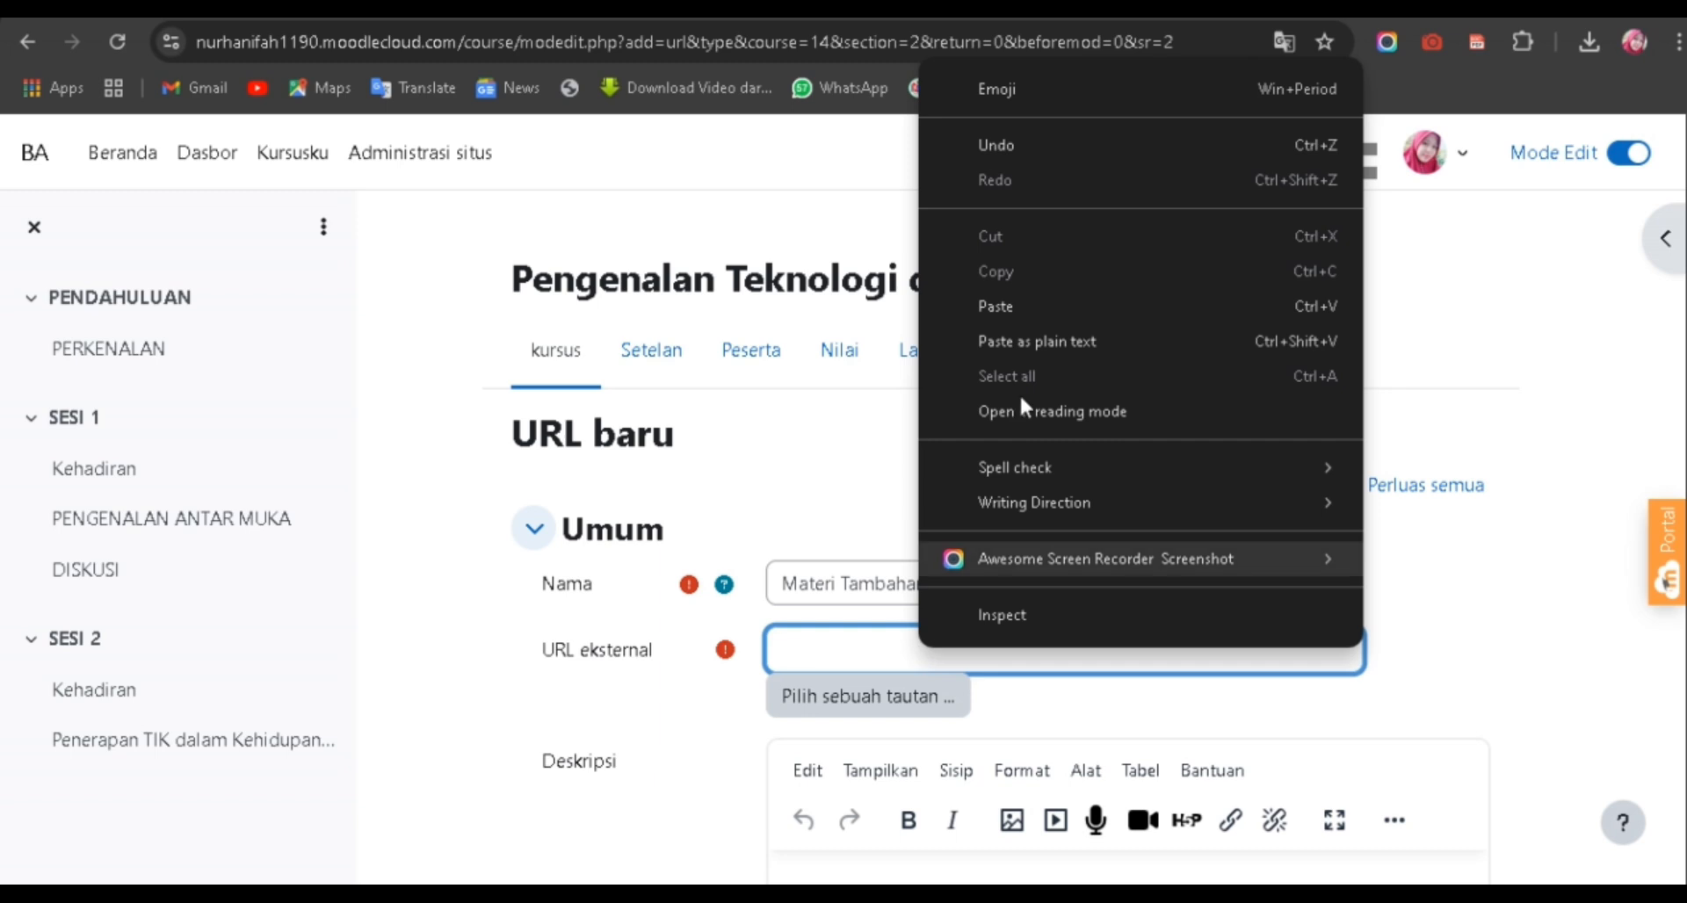
click(1017, 310)
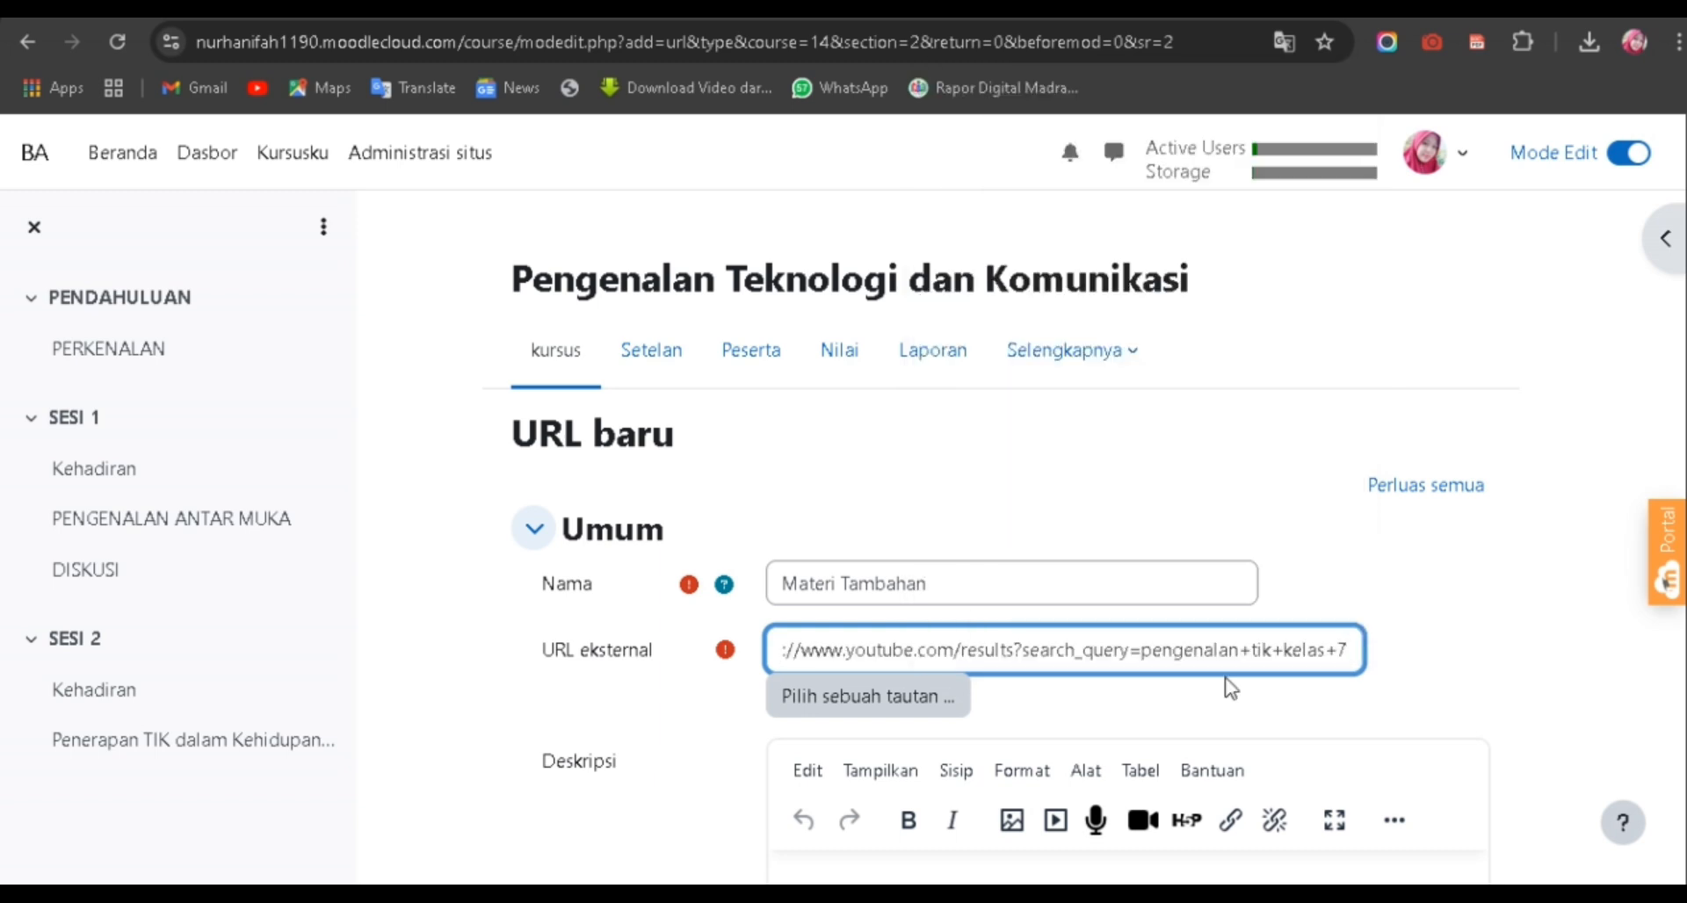
Save the "Materi Tambahan" URL resource with its remaining settings as they are and return to the course.
scroll(1446, 632, down, 2)
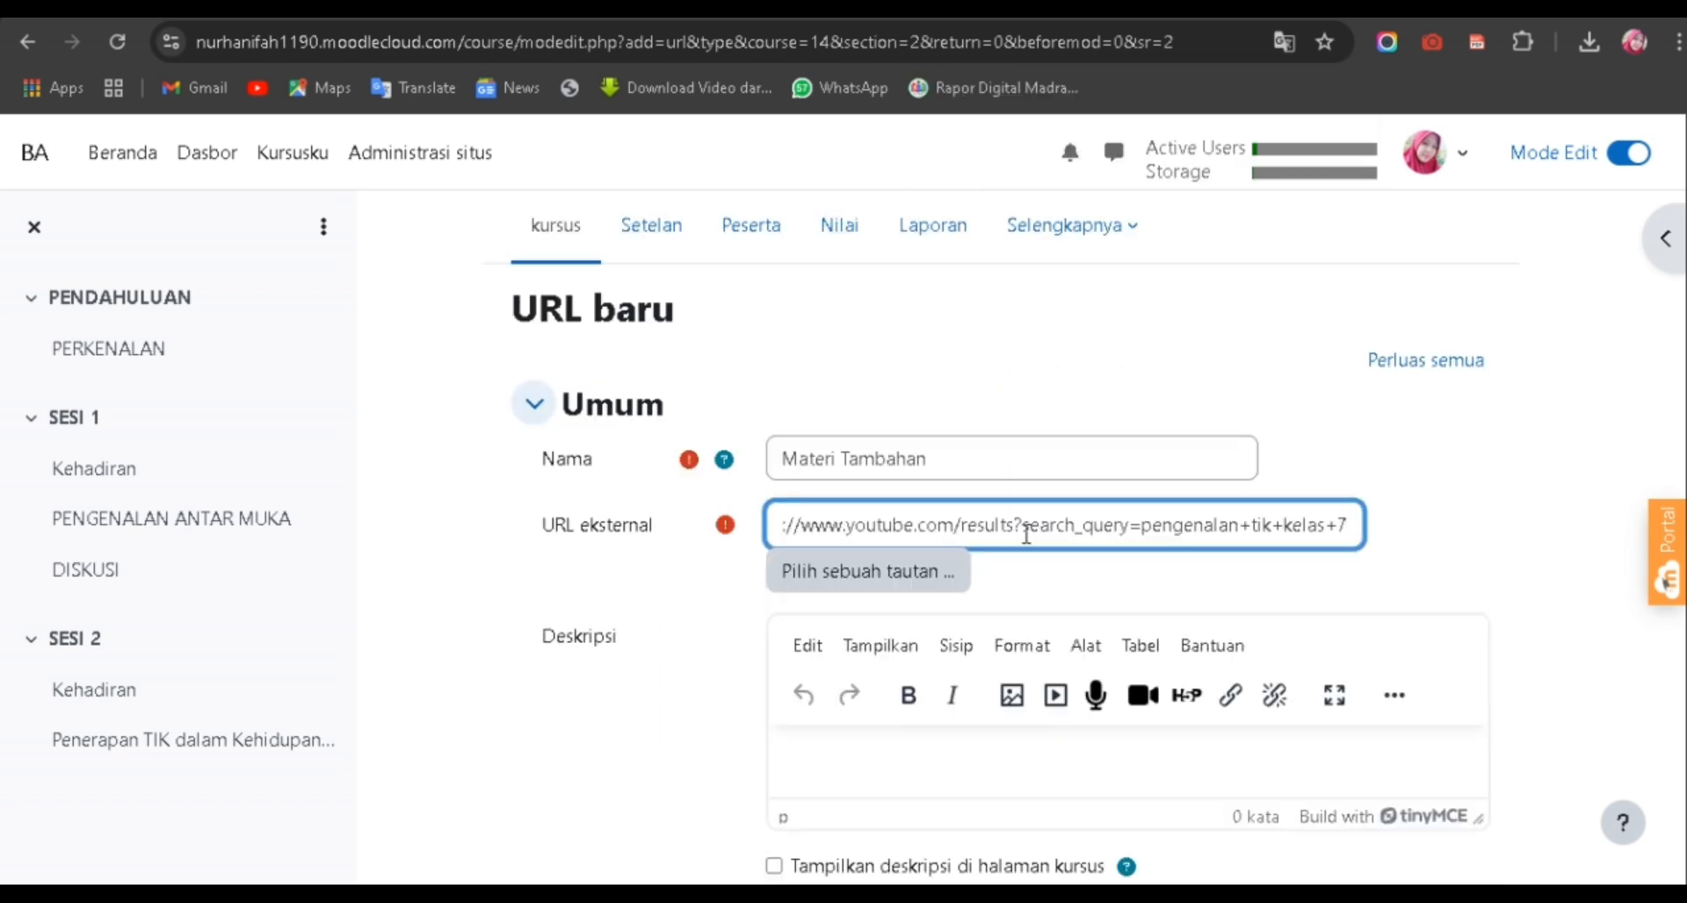
scroll(1283, 602, down, 3)
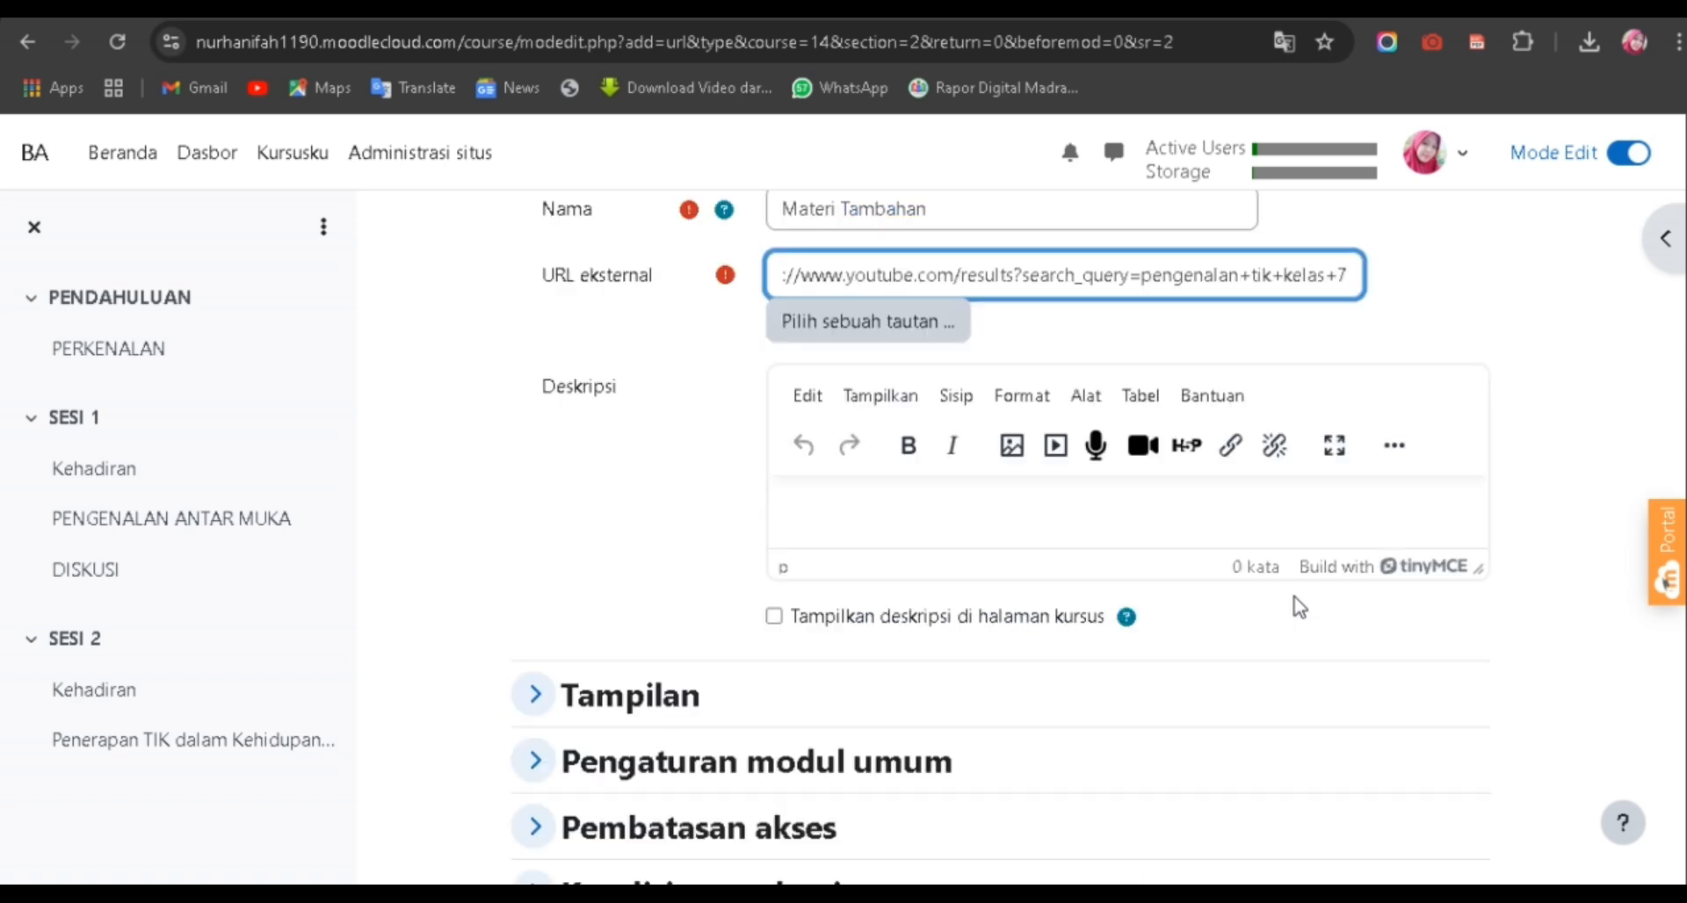
scroll(1230, 611, down, 5)
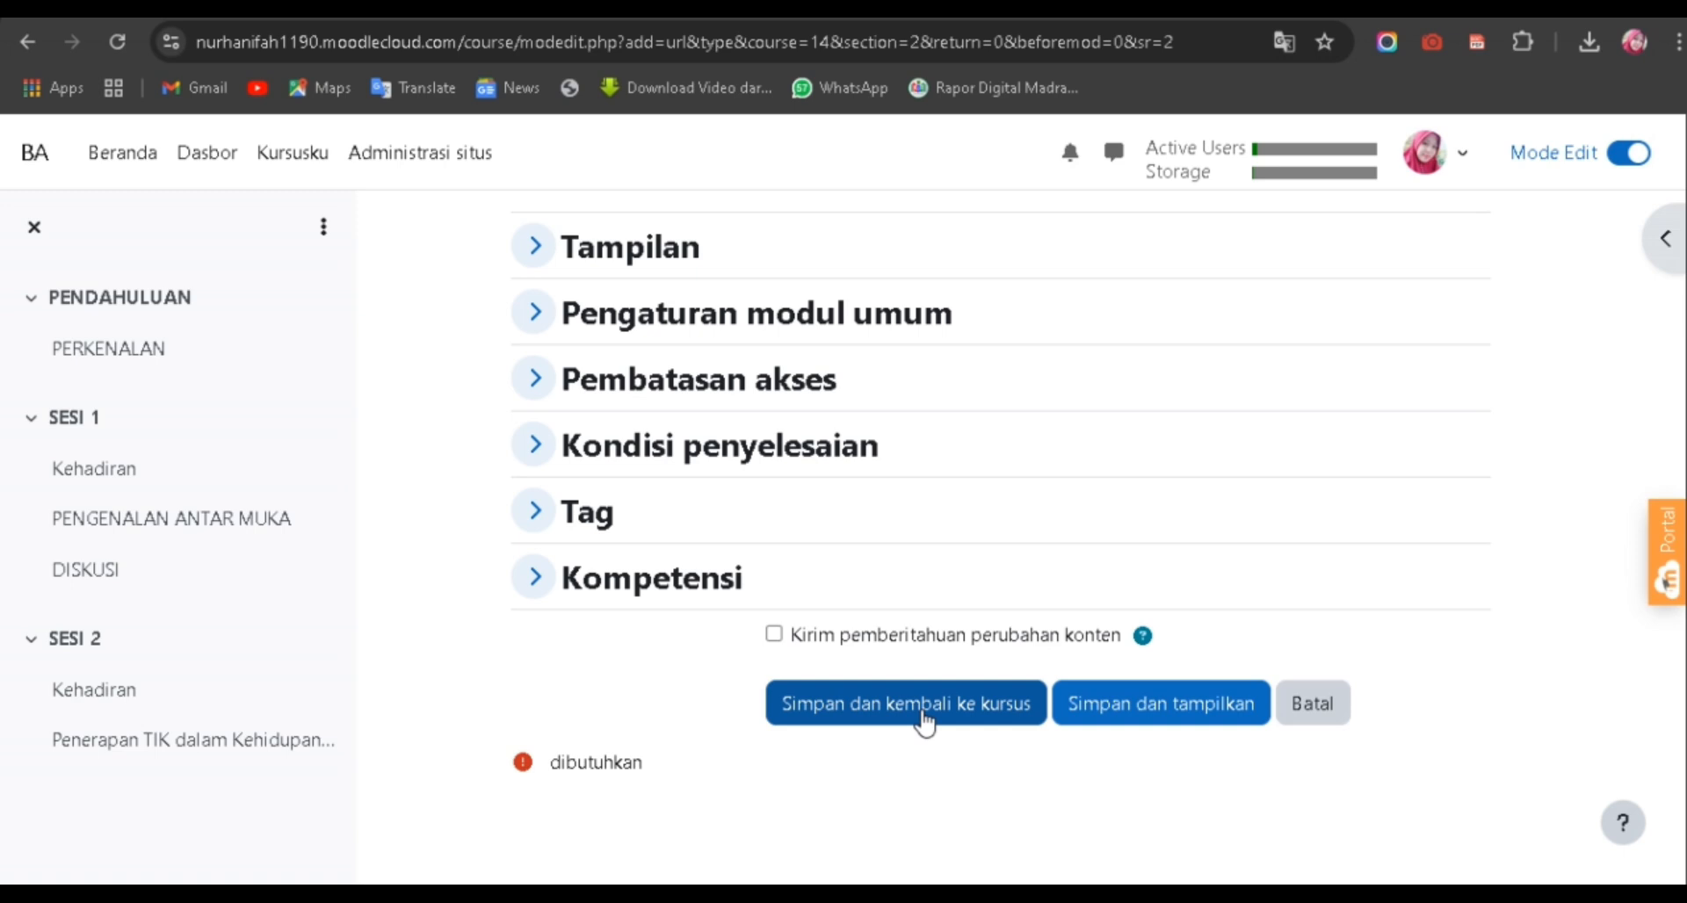
click(924, 723)
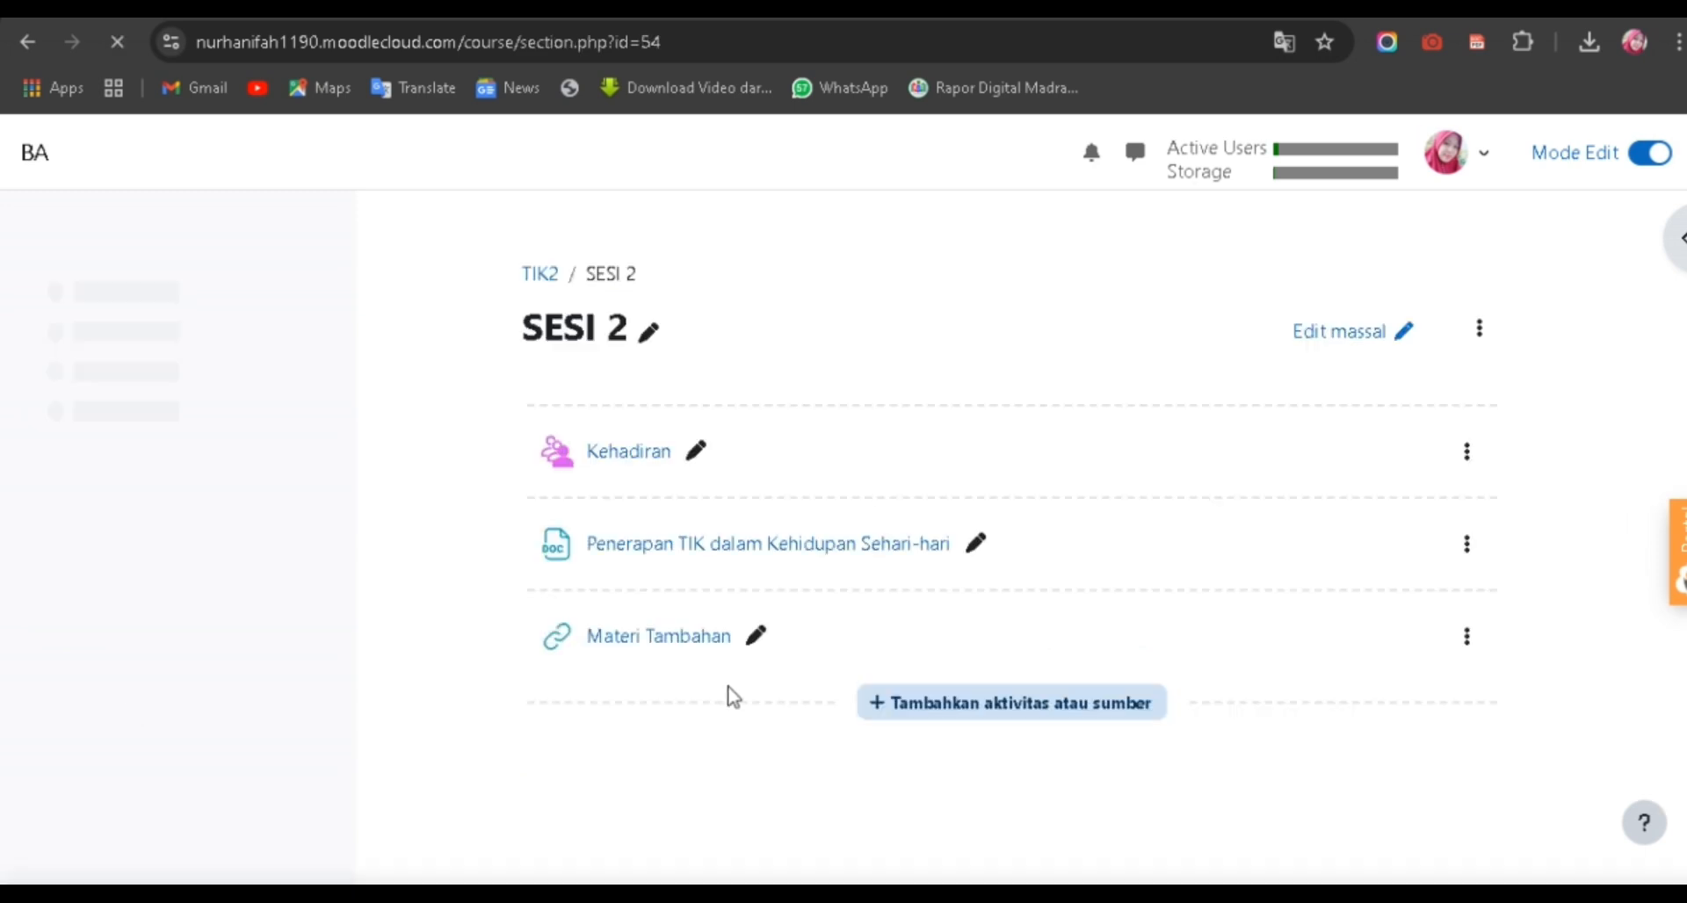
Add a new Penugasan activity to the SESI 2 section.
click(941, 734)
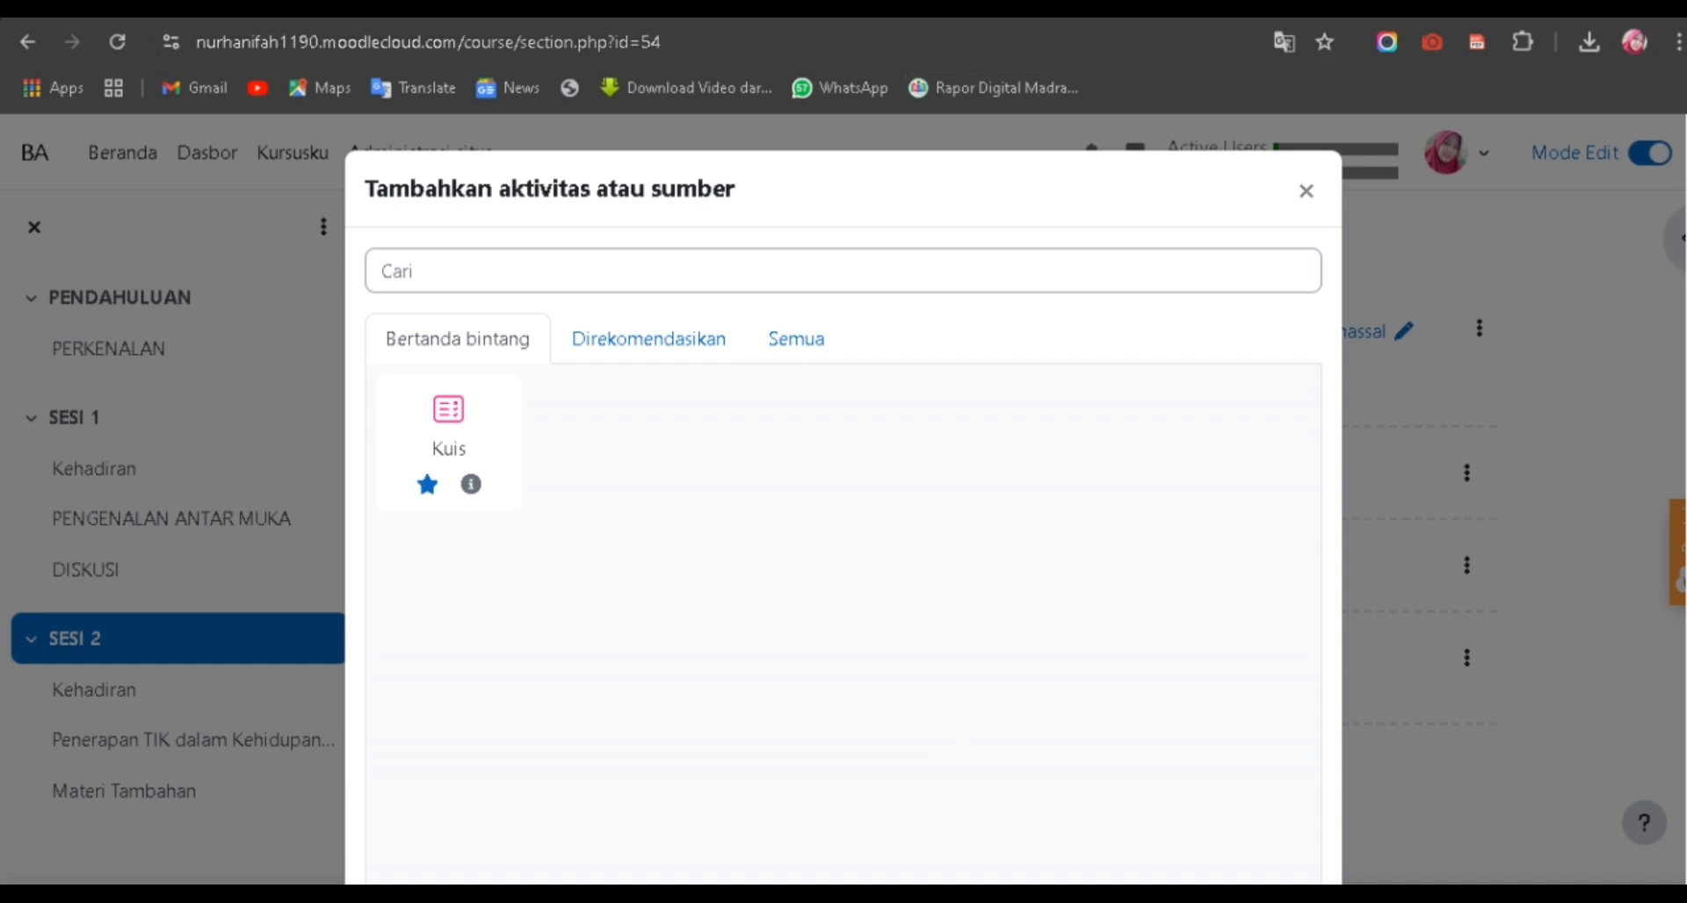
click(796, 340)
scroll(786, 585, down, 3)
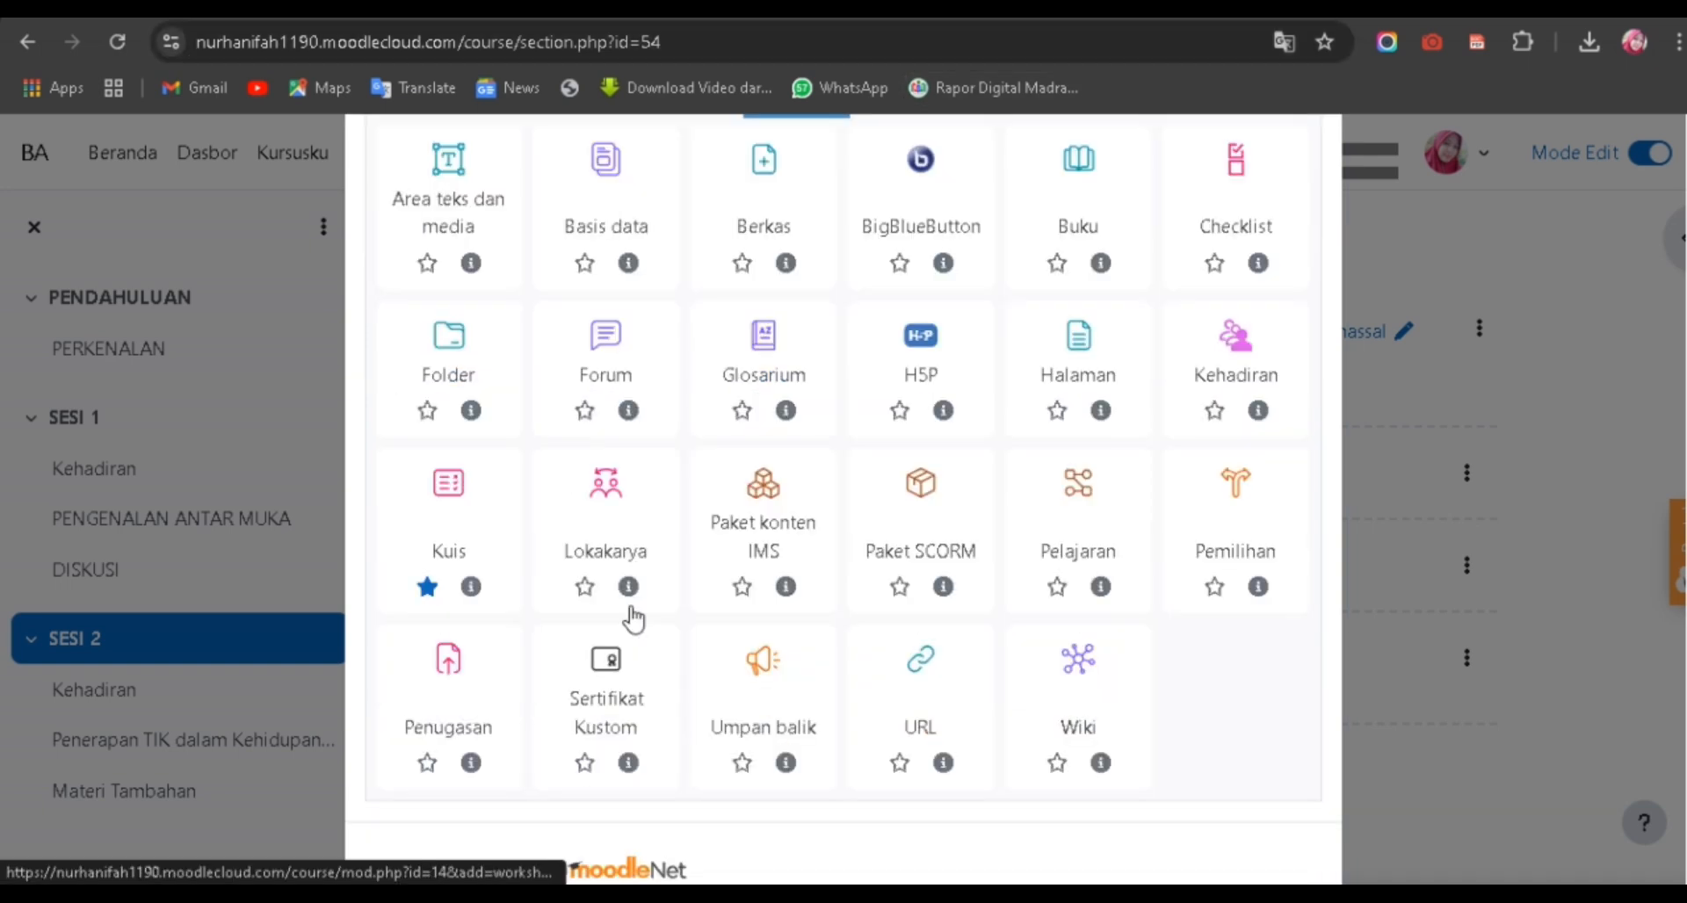
click(447, 694)
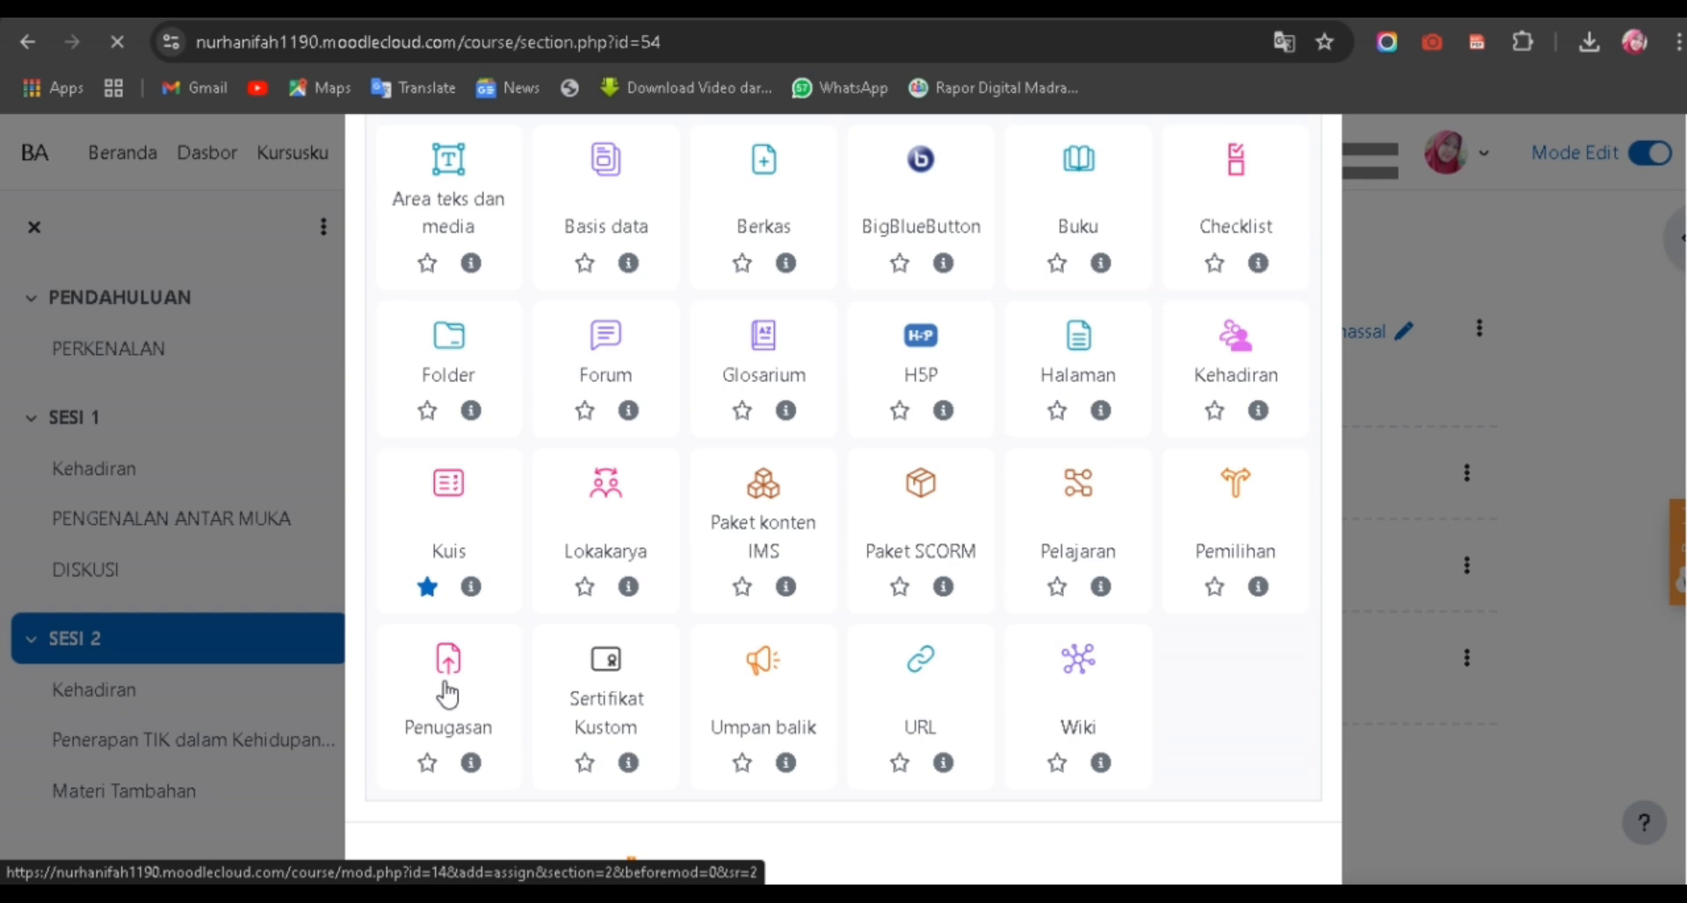
Fill in the assignment's name and enter the activity instructions "Silahkan tugas ini dikerjakan dengan benar".
click(875, 585)
text(T)
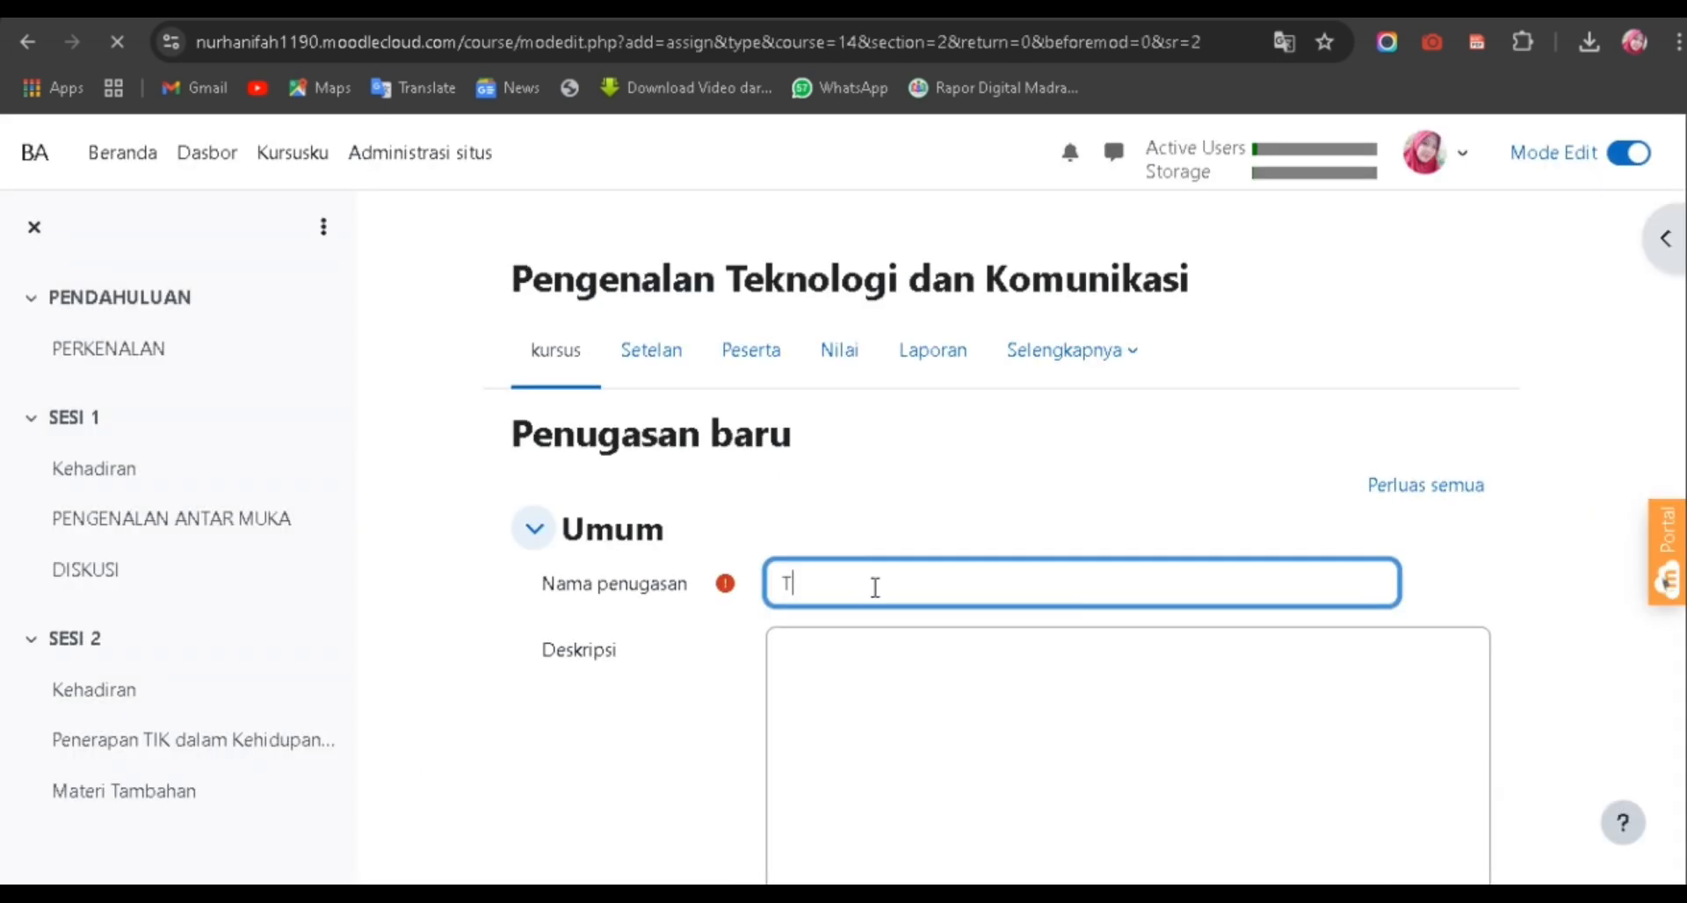
scroll(966, 602, down, 8)
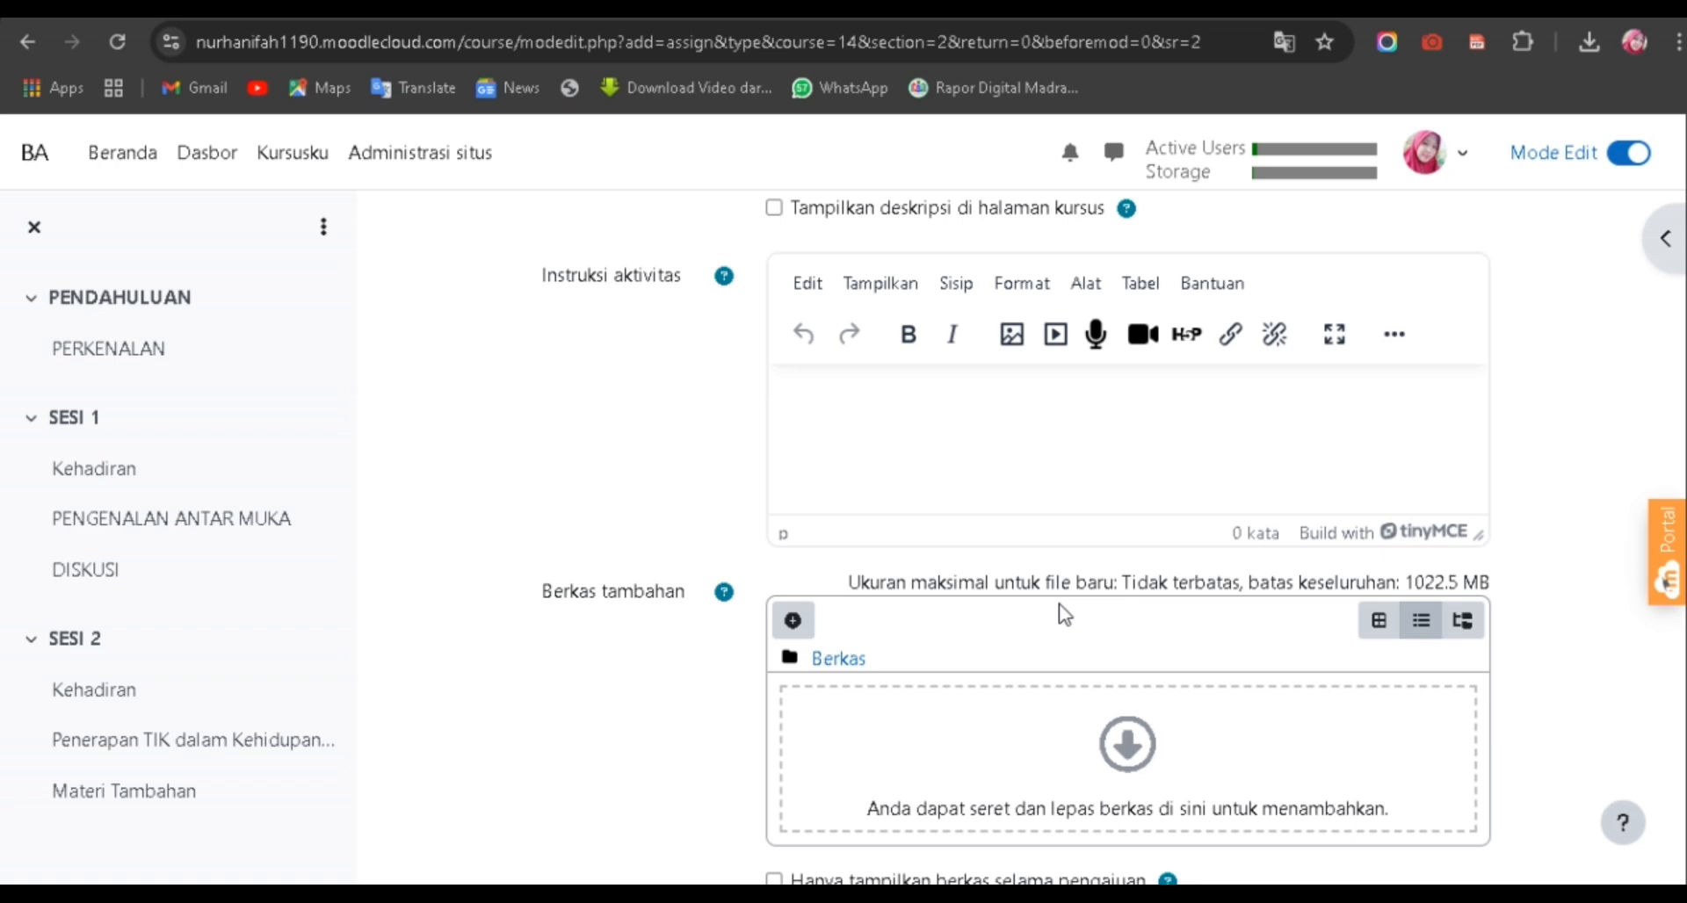
scroll(1085, 583, up, 1)
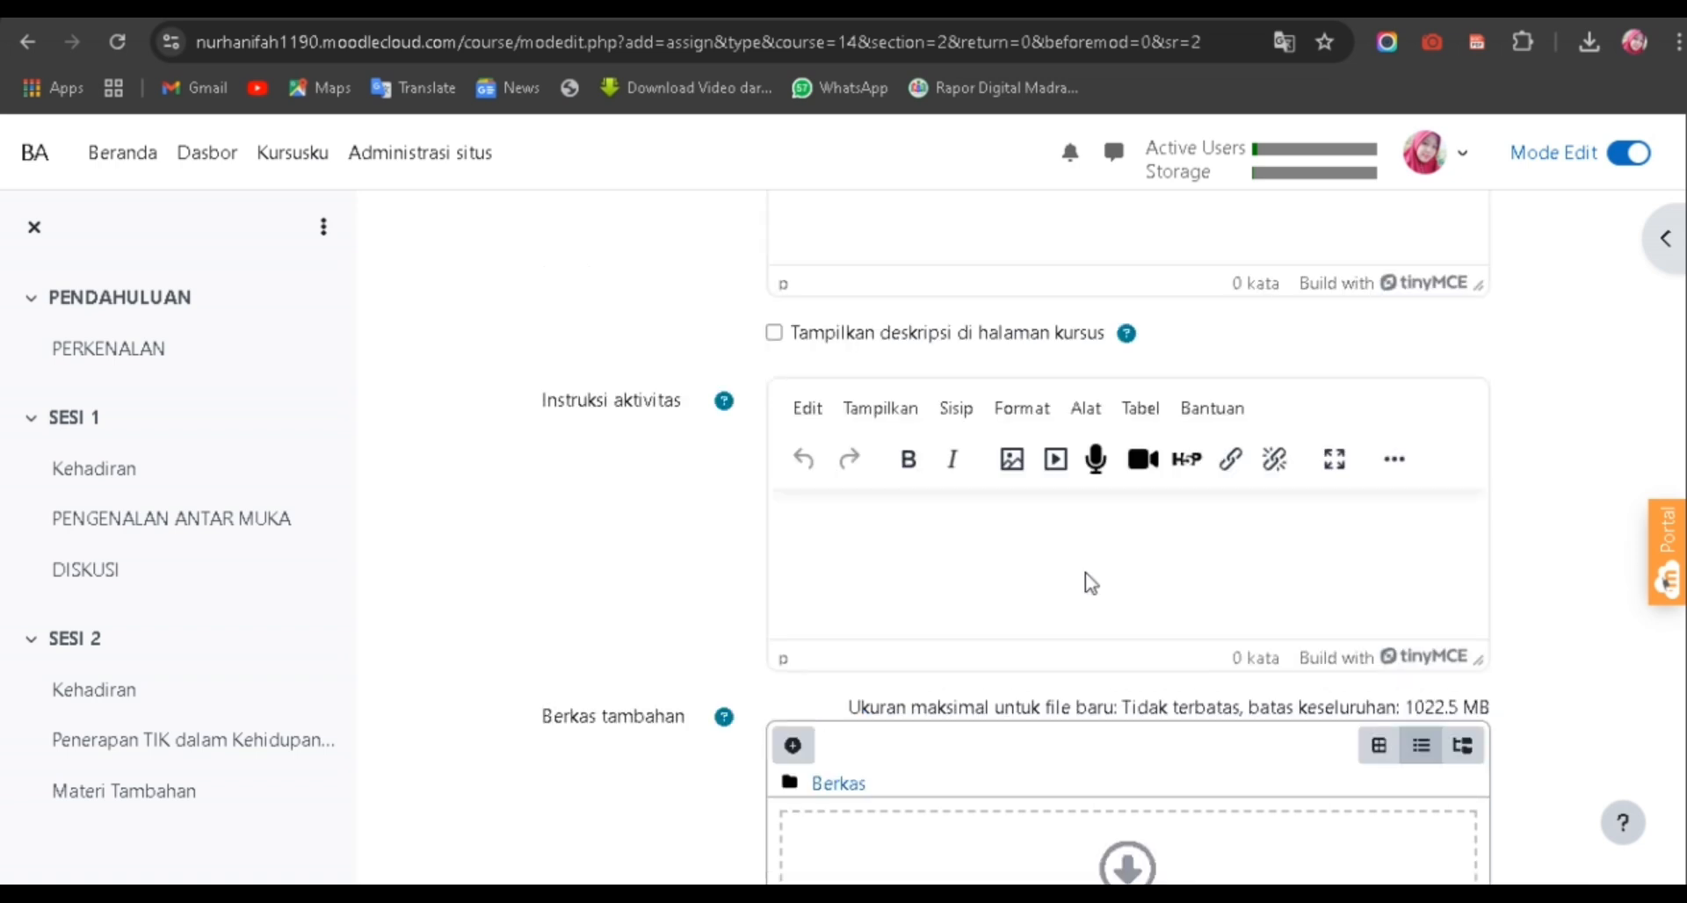
click(942, 557)
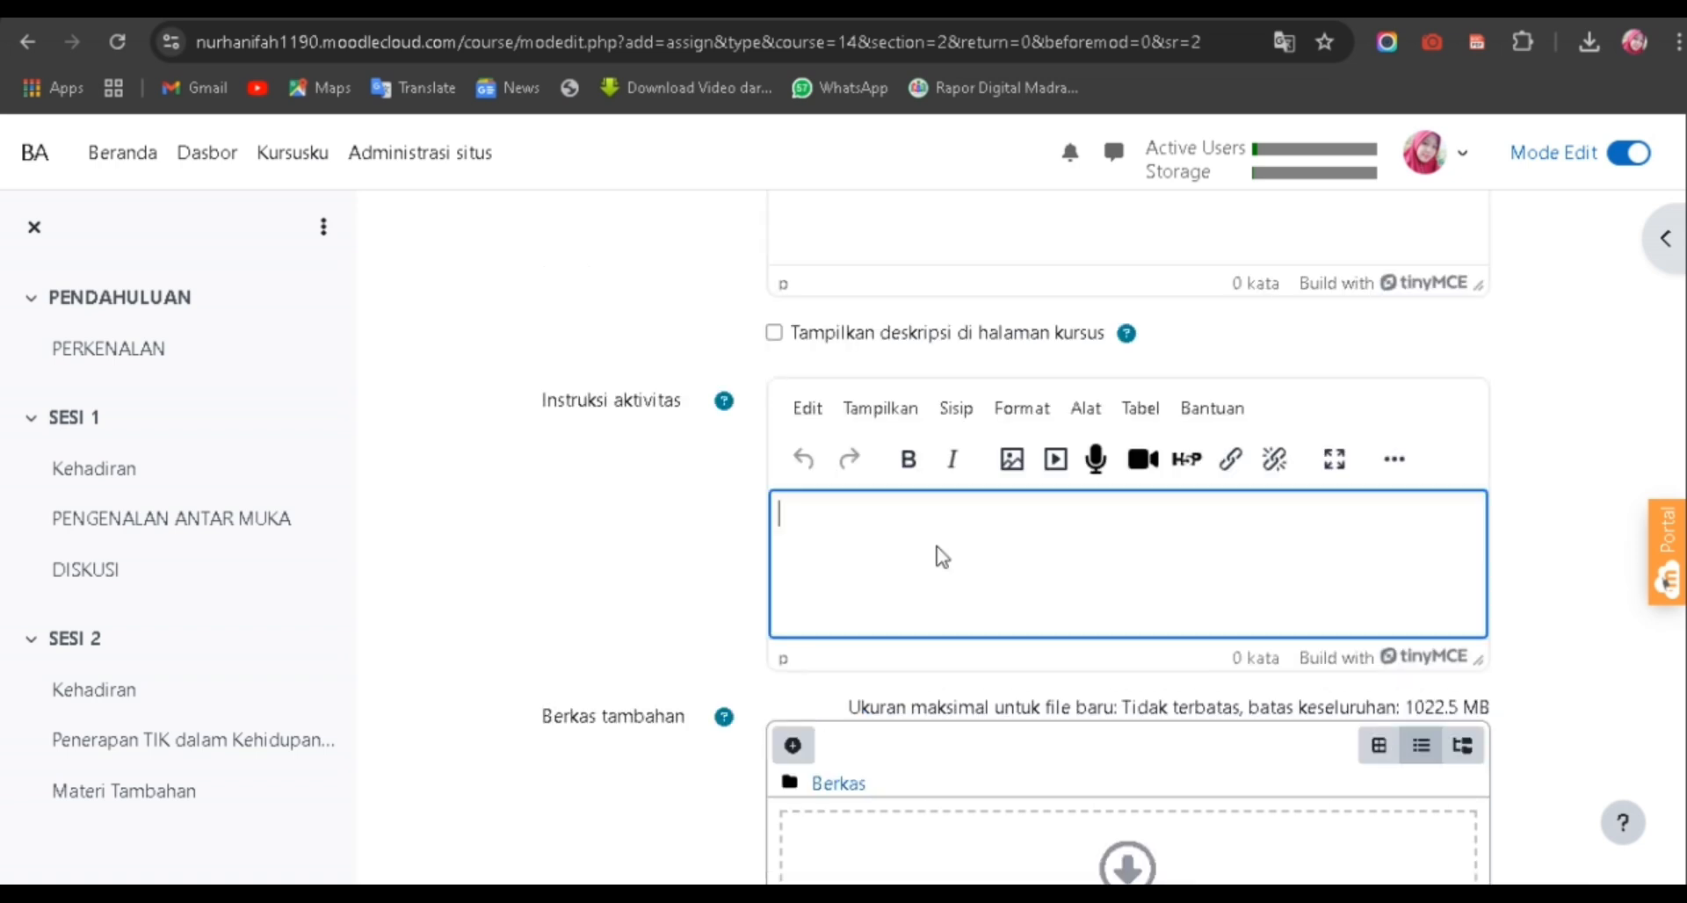
text(SI)
key(BackSpace)
text(ilahkan tugas )
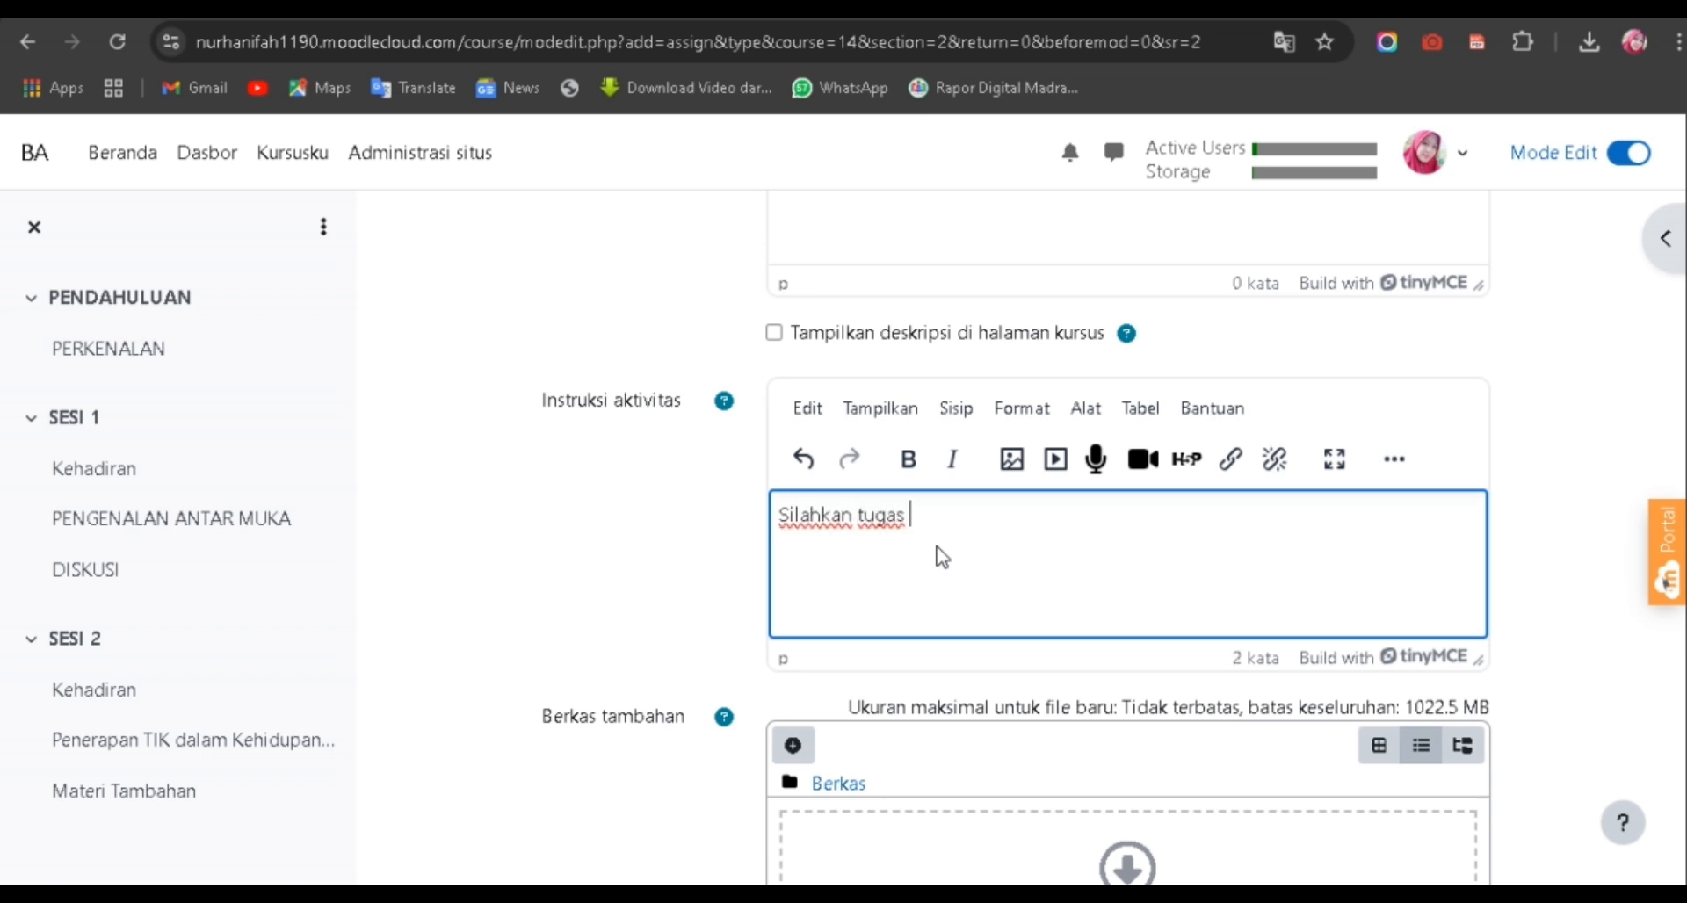
text(ini dikerjaa)
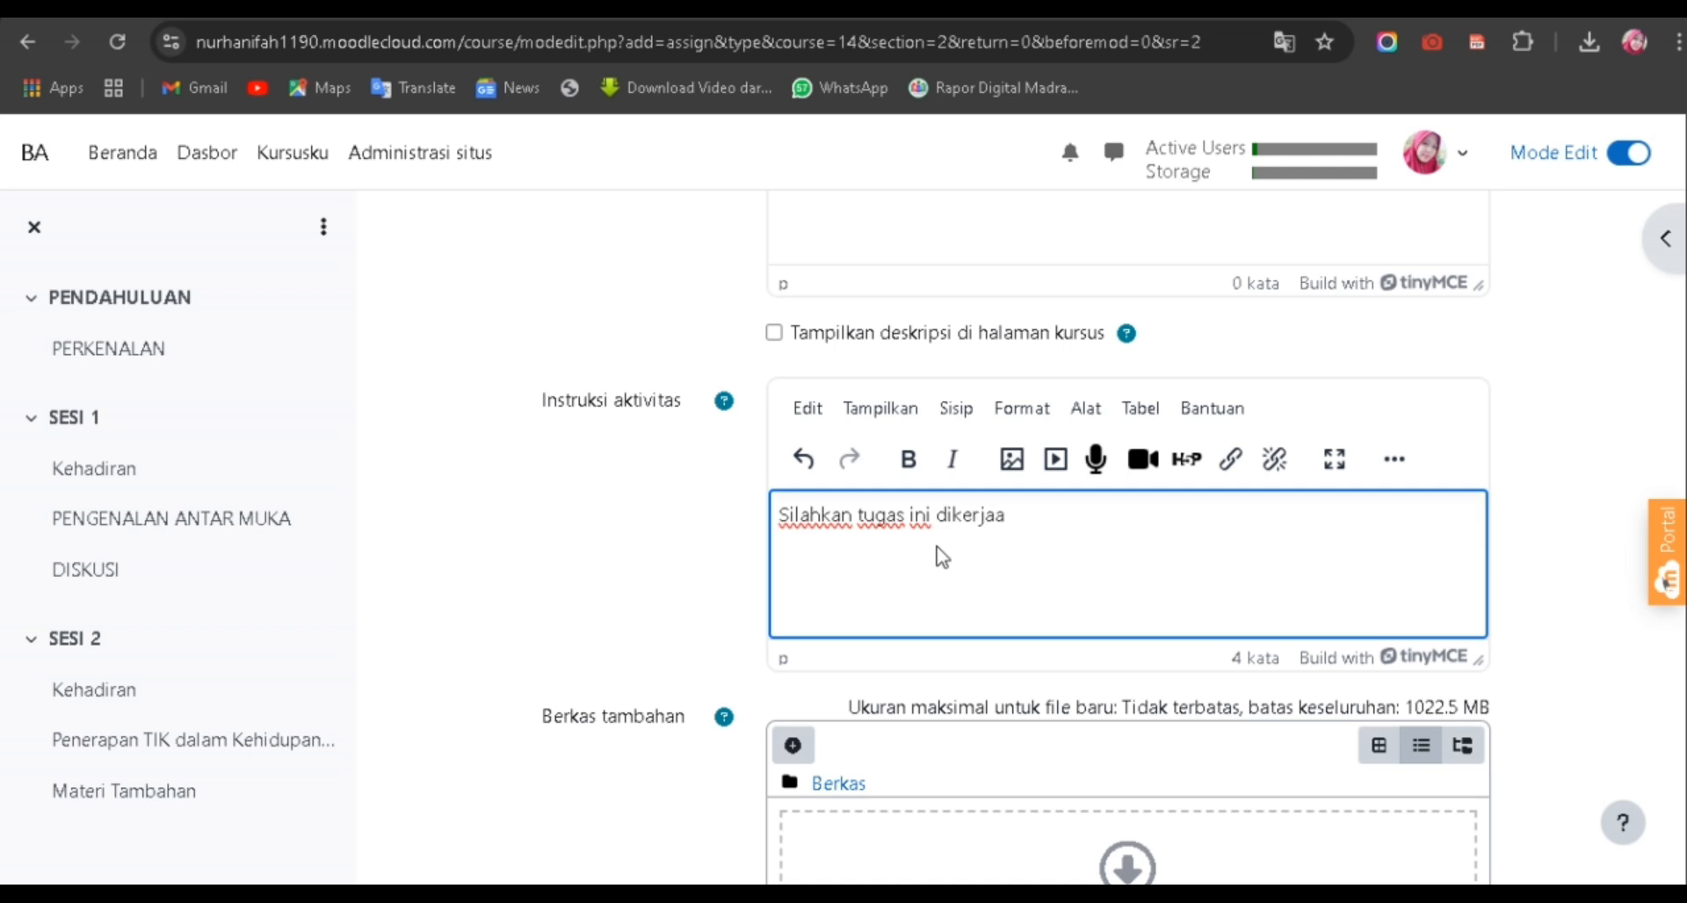
key(BackSpace)
text(kan den)
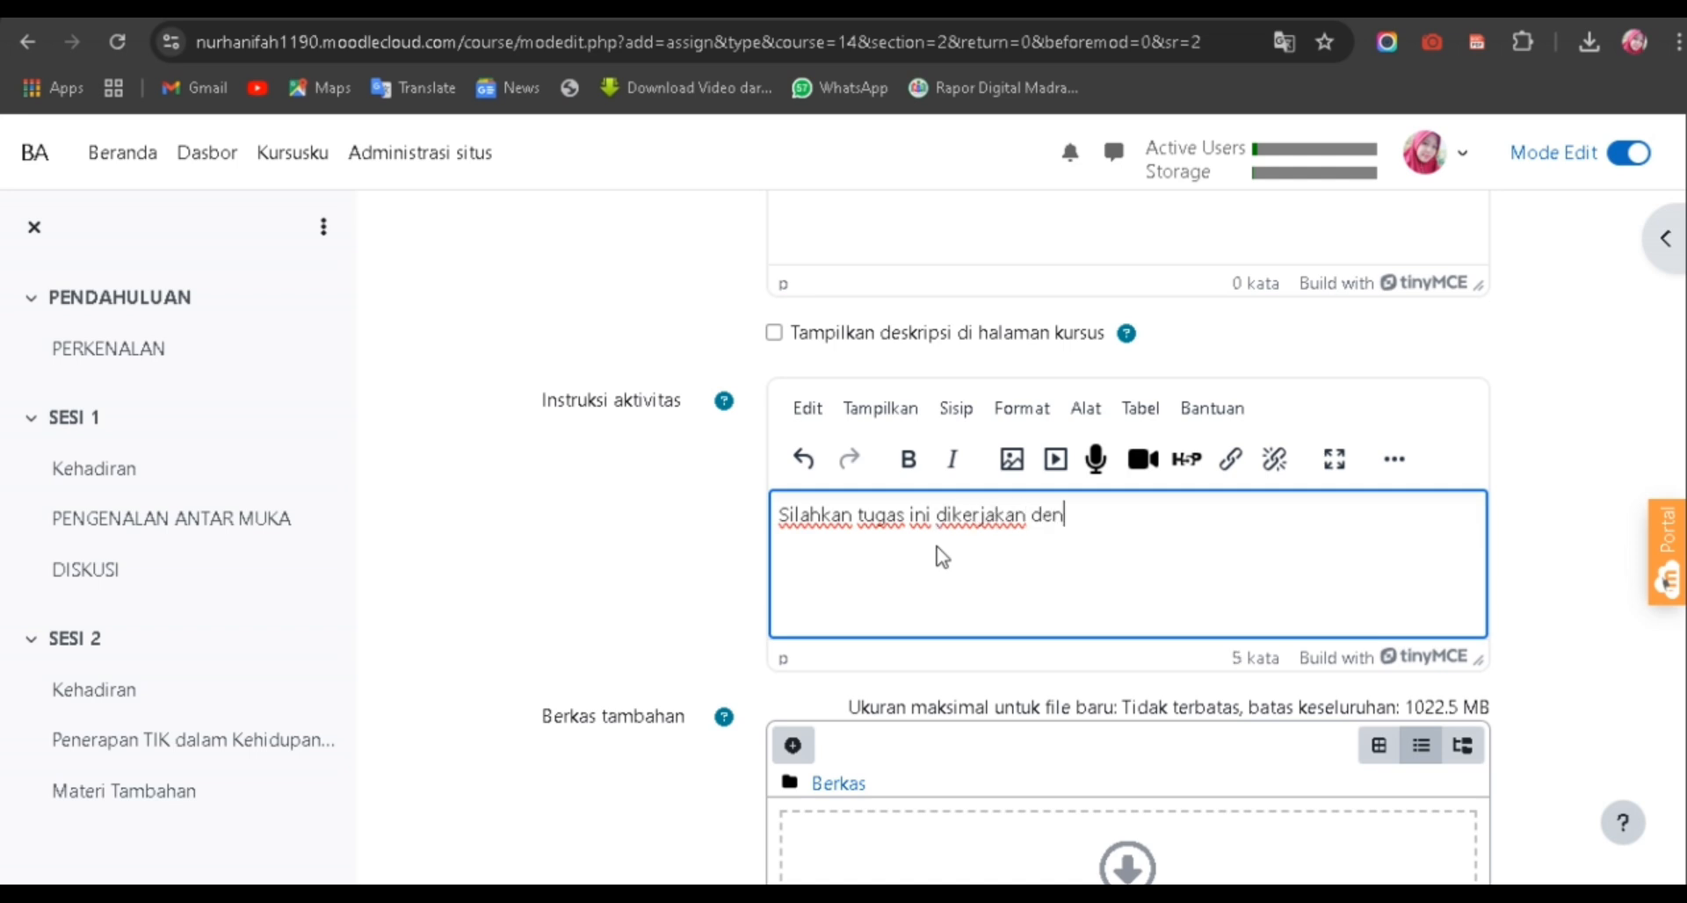
text(gan bena)
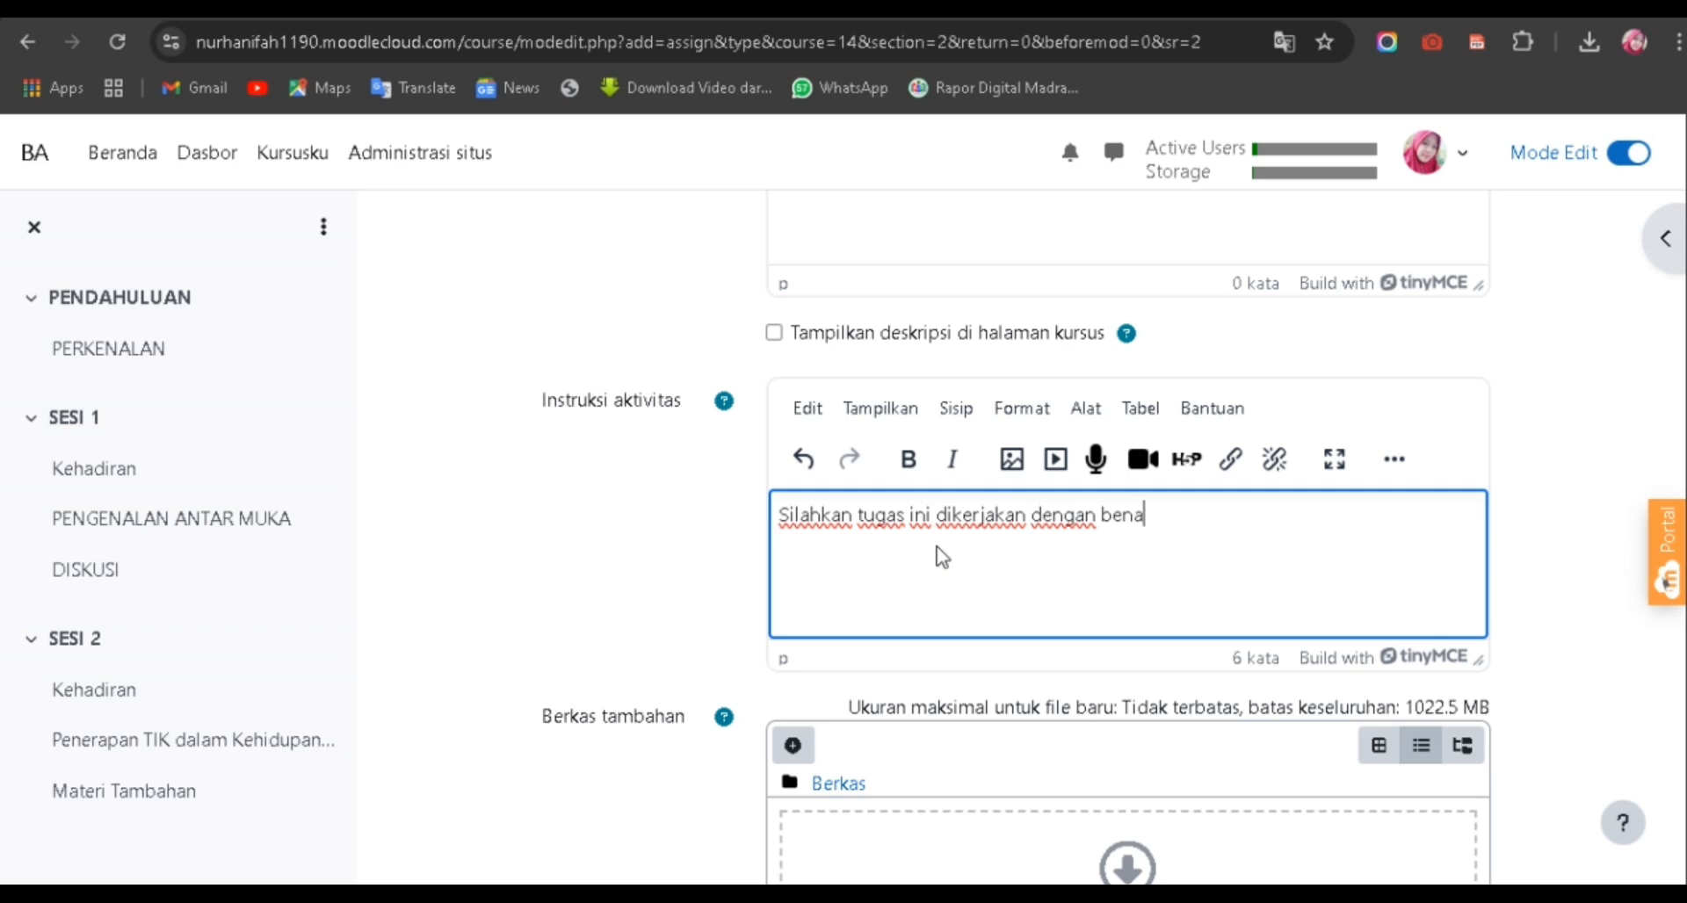
text(r)
Upload the Word document "Penugasan" from the Materi TIK folder as the assignment's additional file.
scroll(942, 556, down, 1)
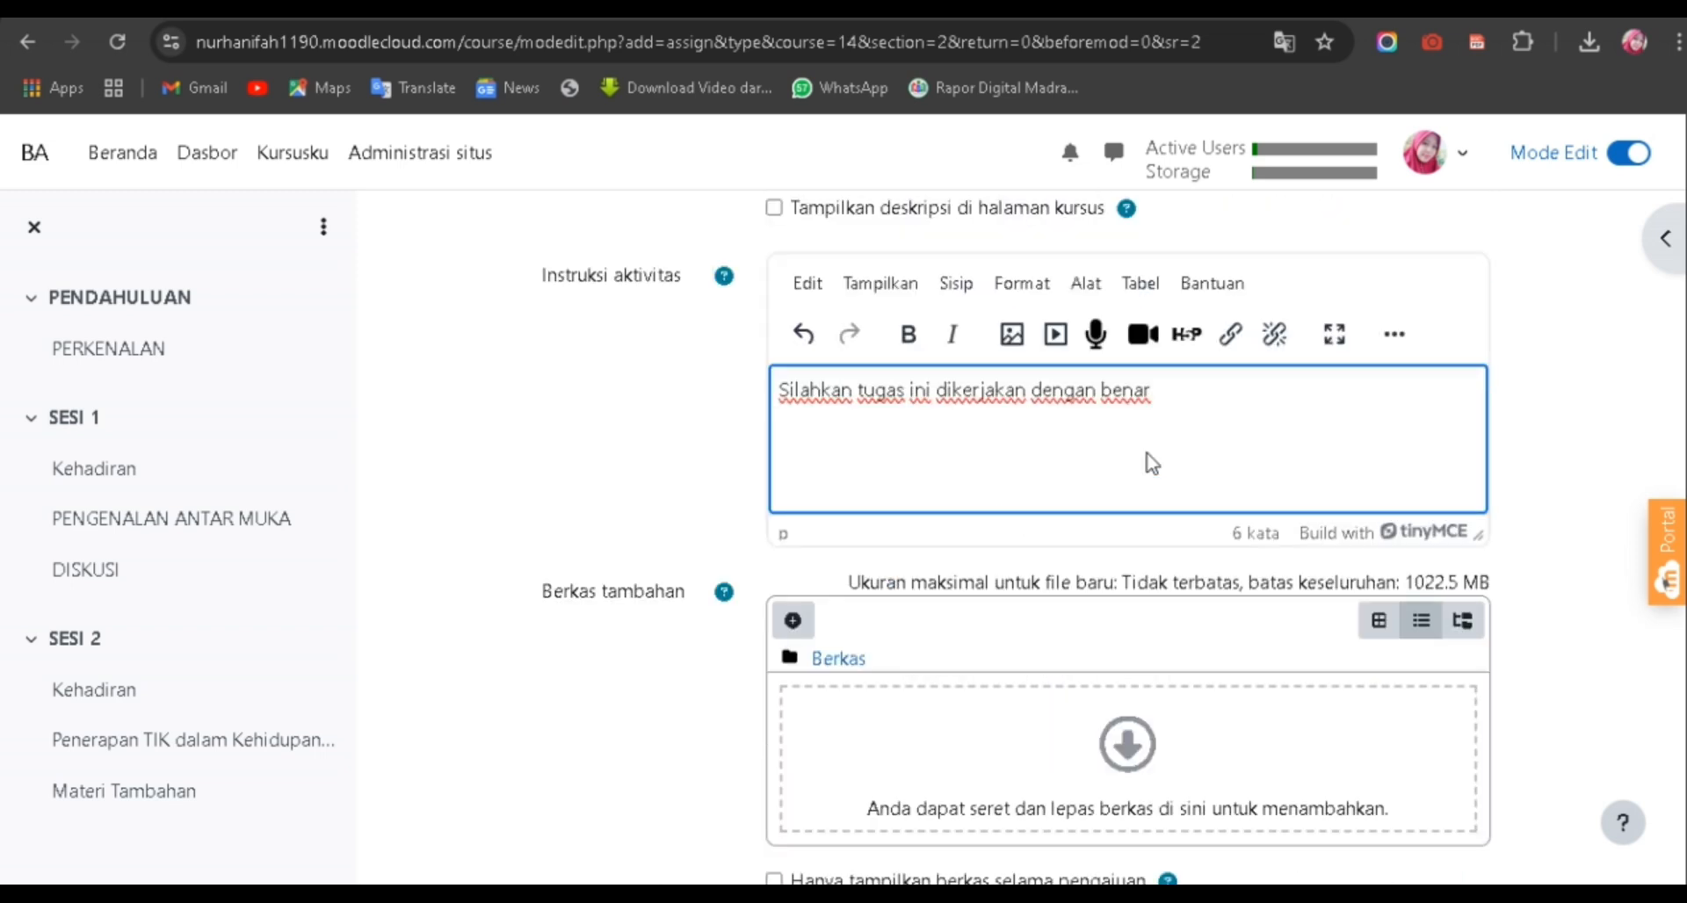
scroll(1186, 648, down, 1)
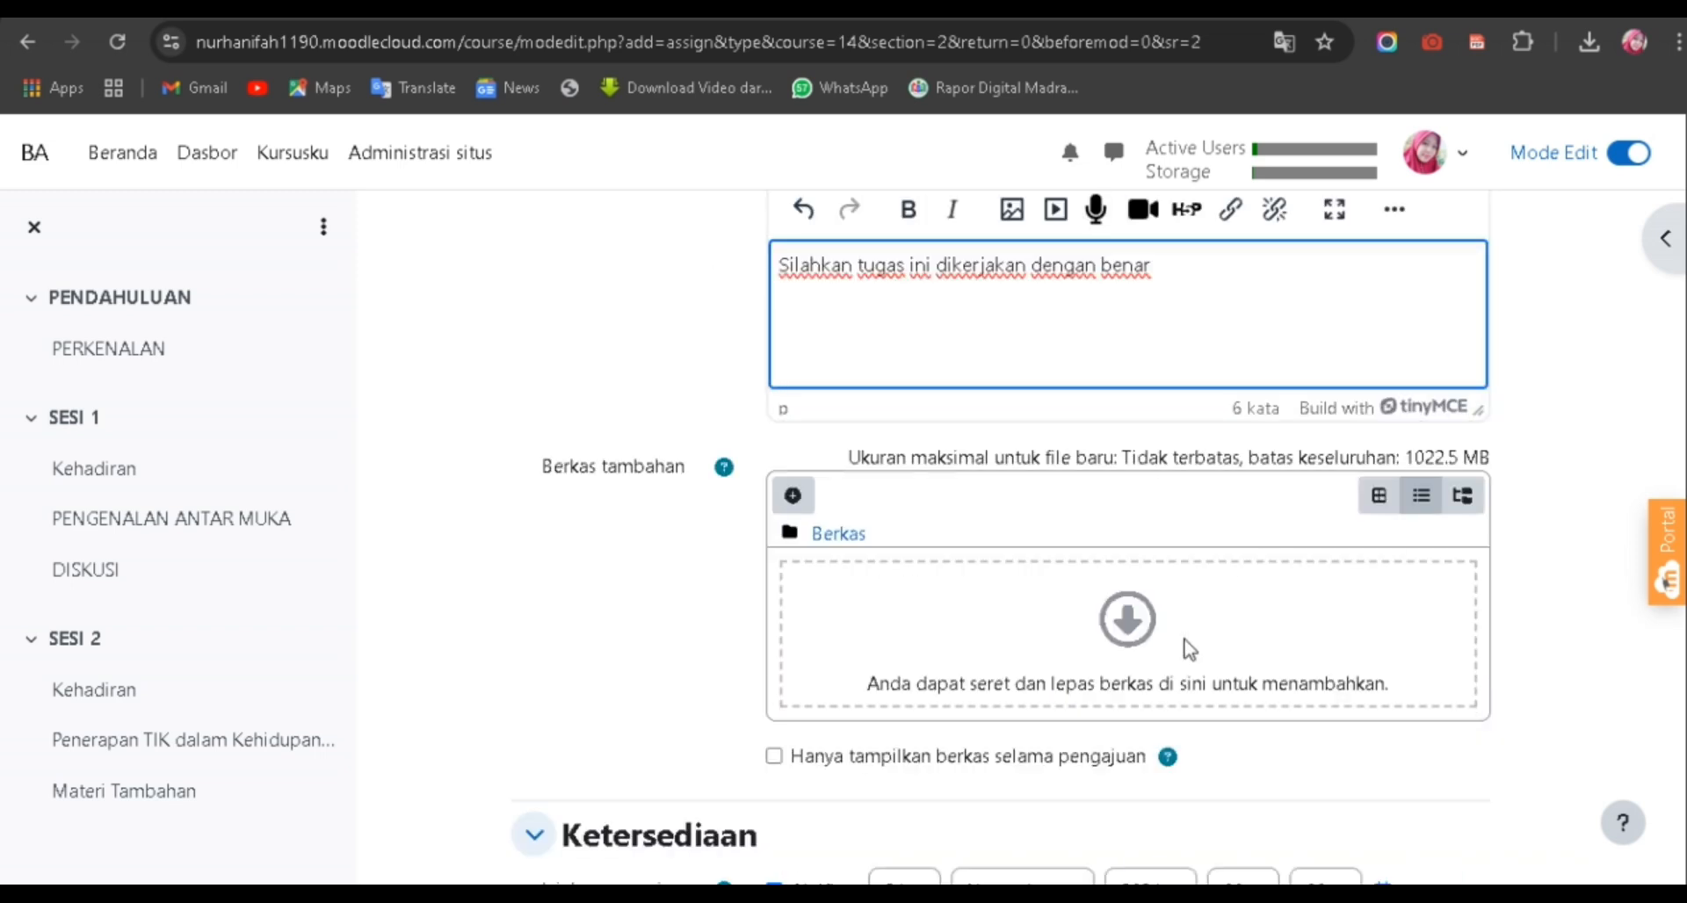
click(1131, 632)
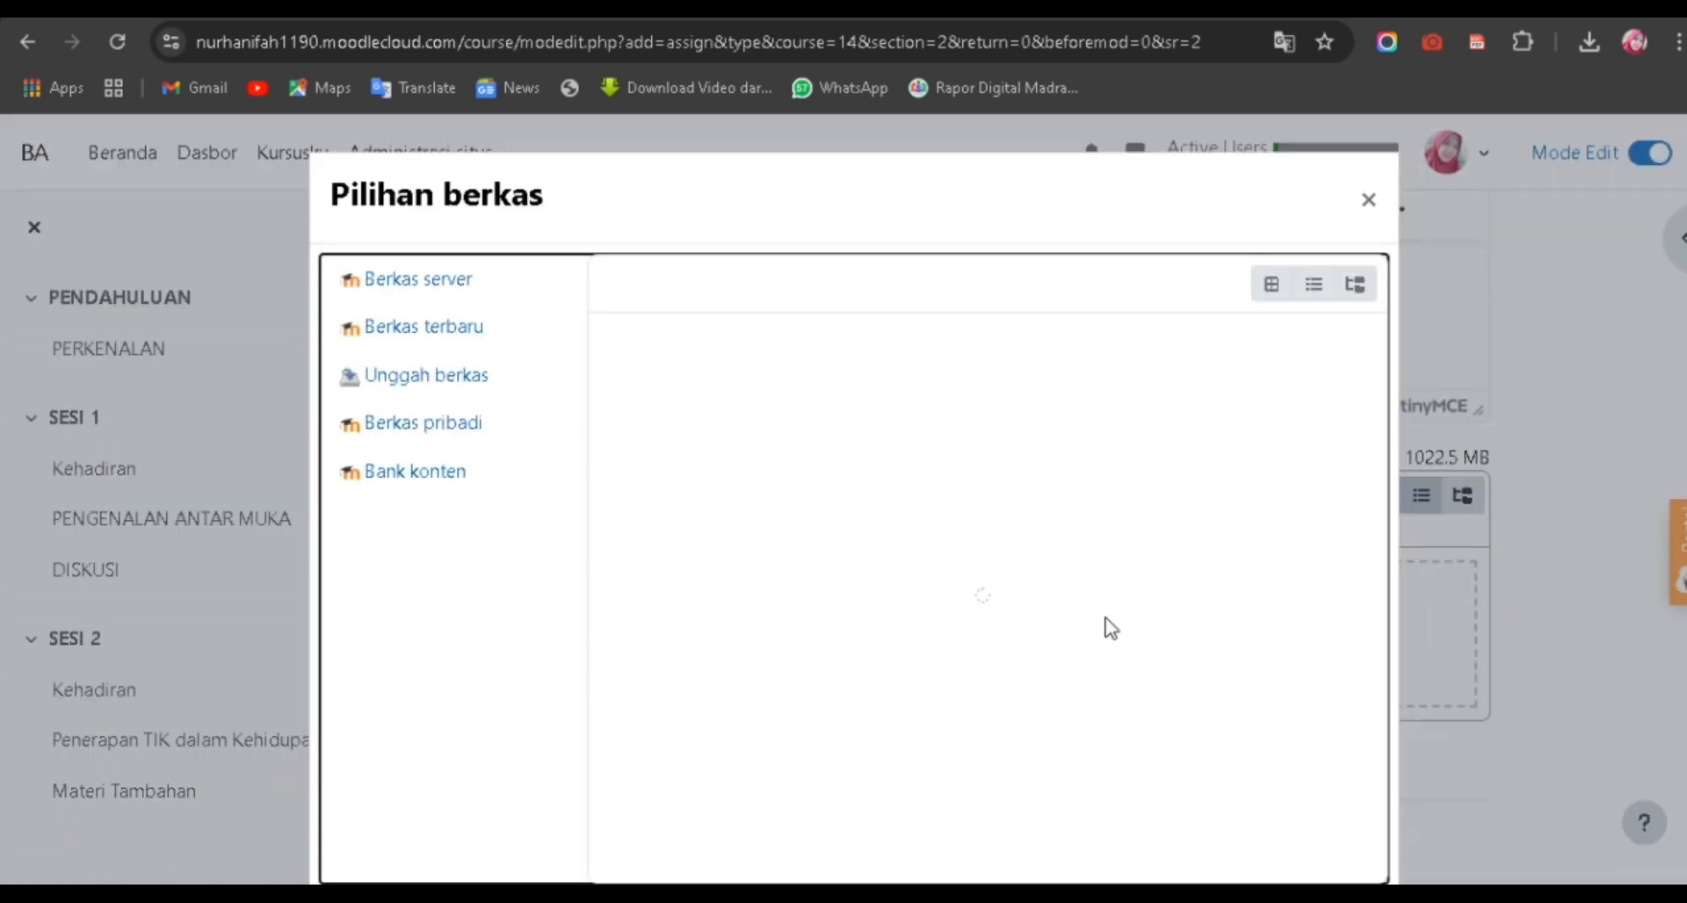
click(686, 420)
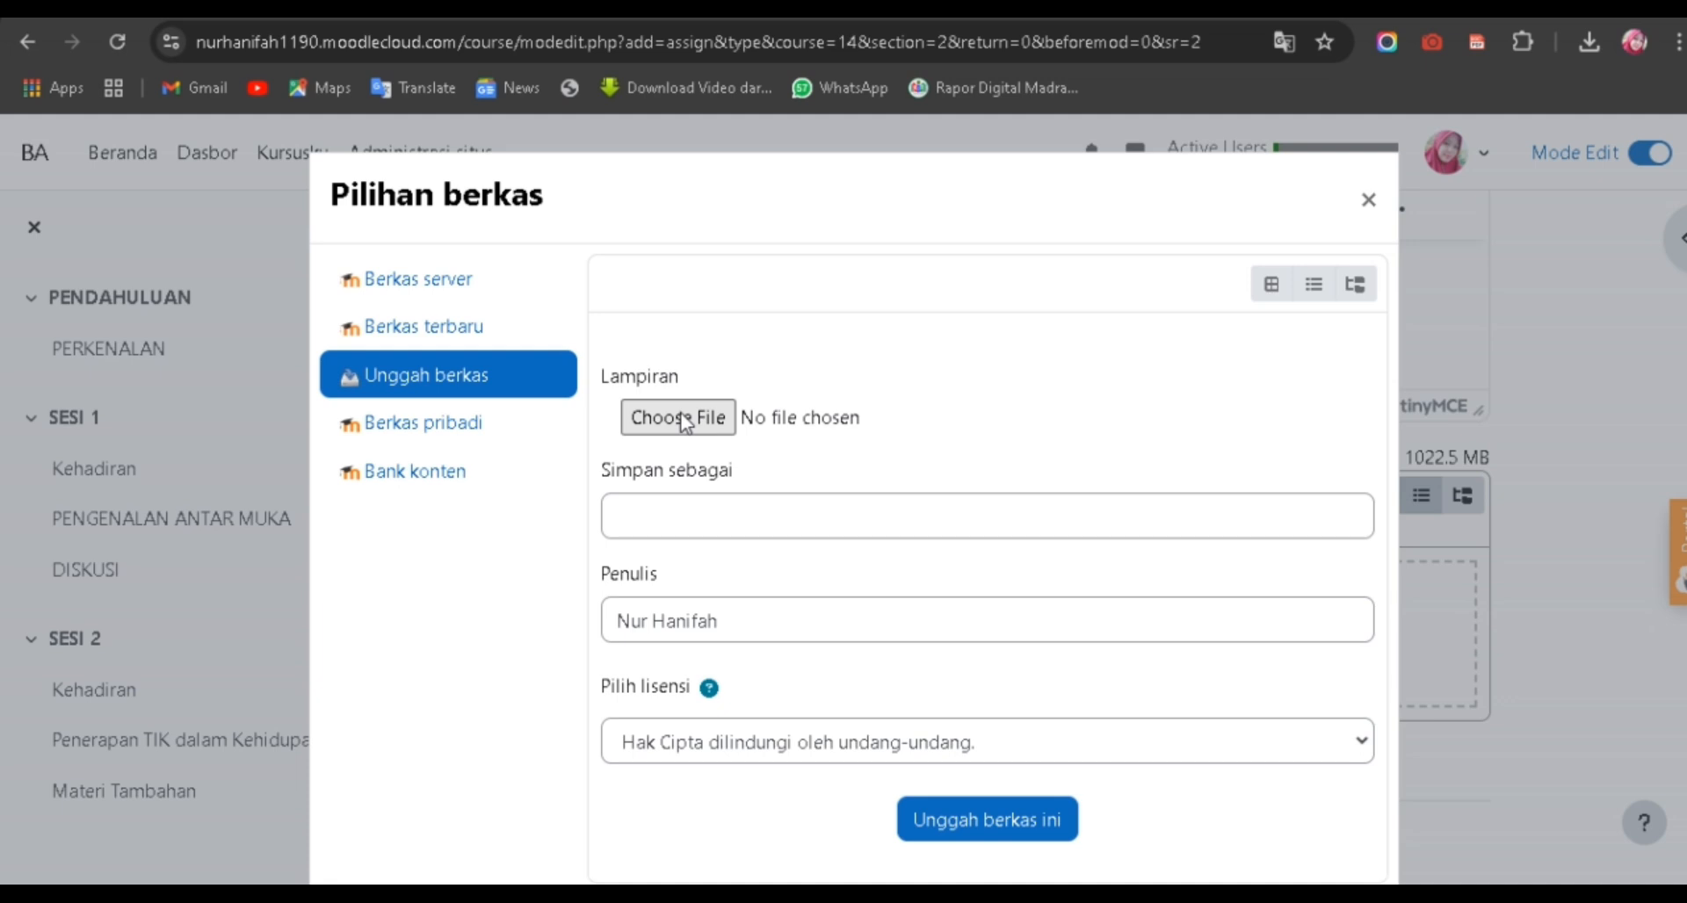
click(686, 420)
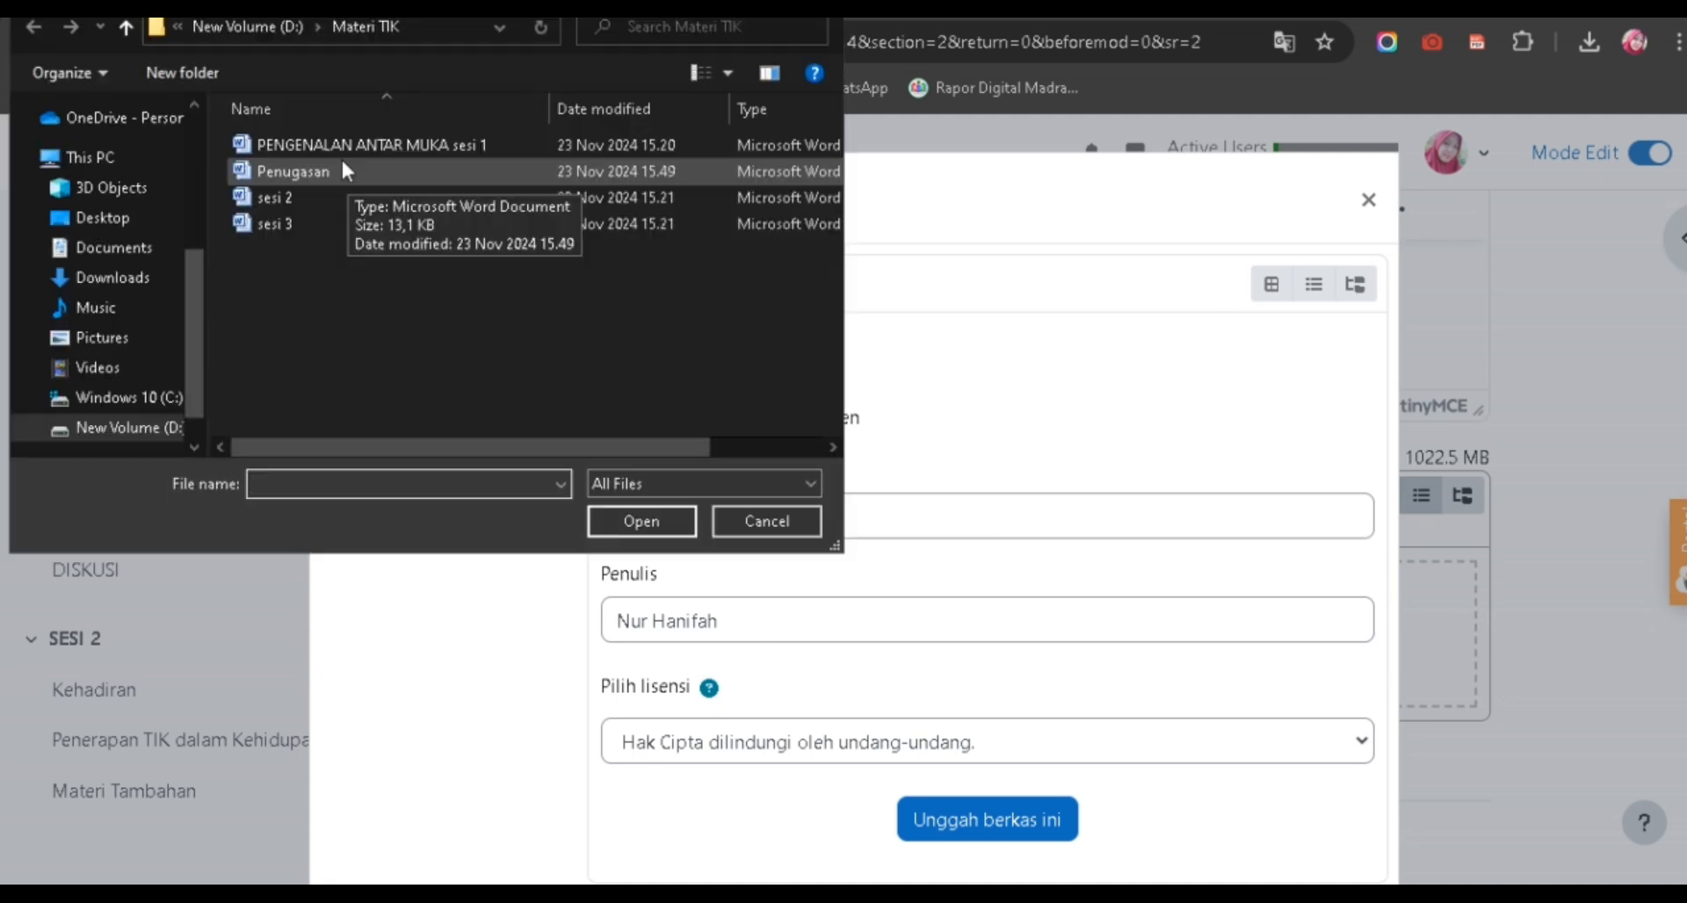
click(341, 158)
double_click(343, 167)
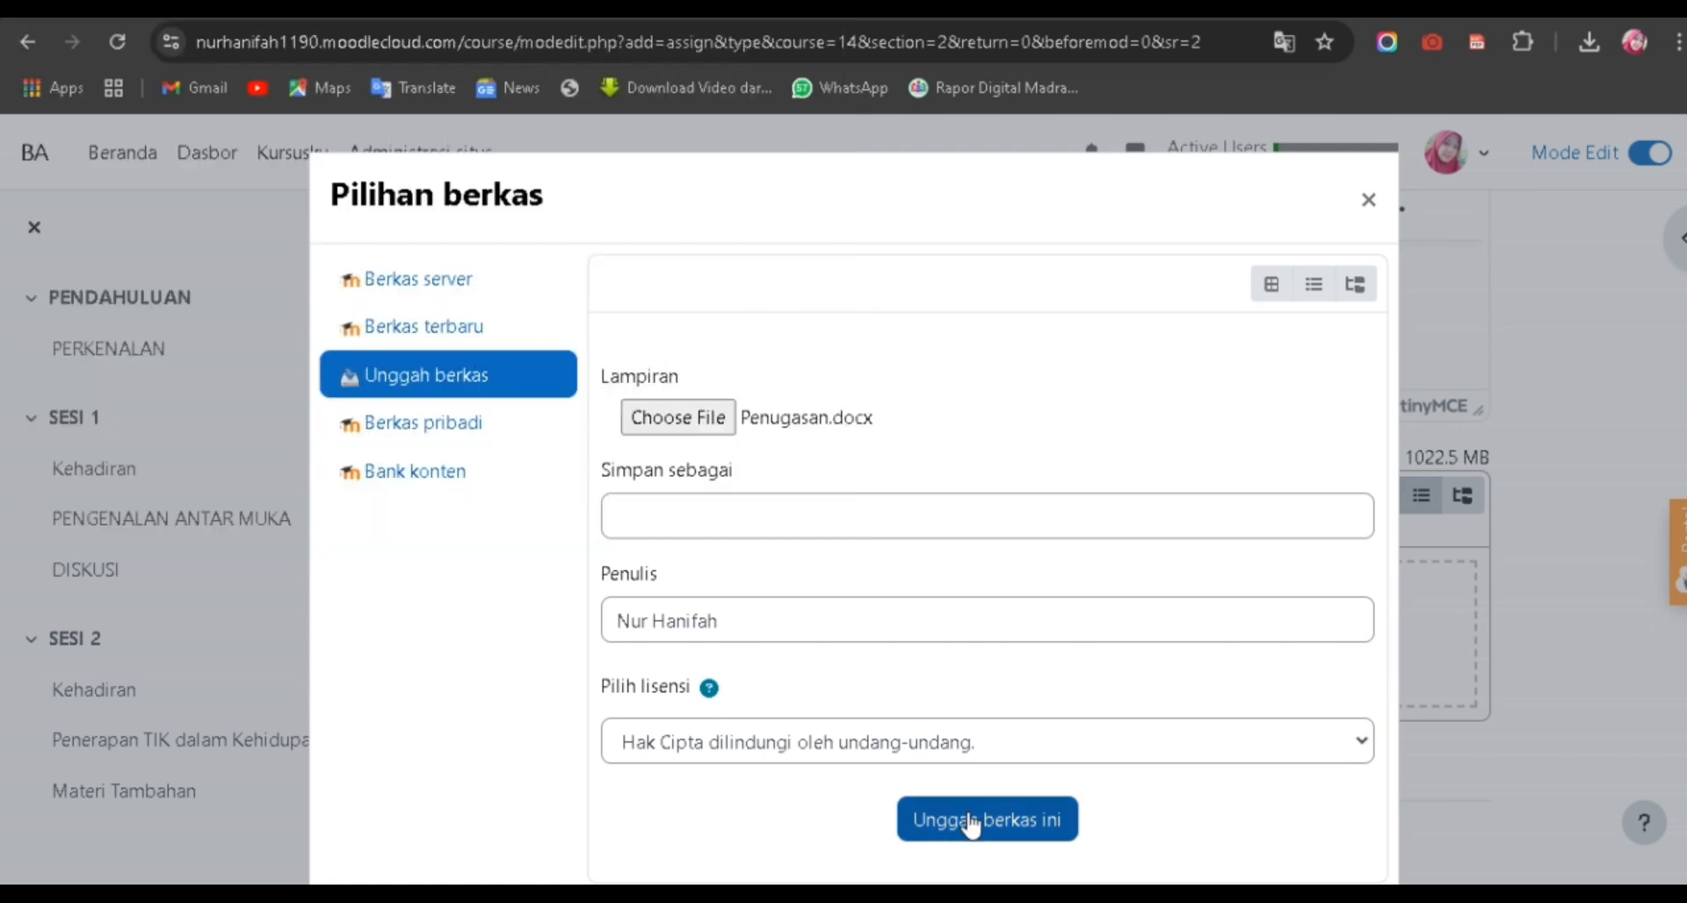
click(971, 824)
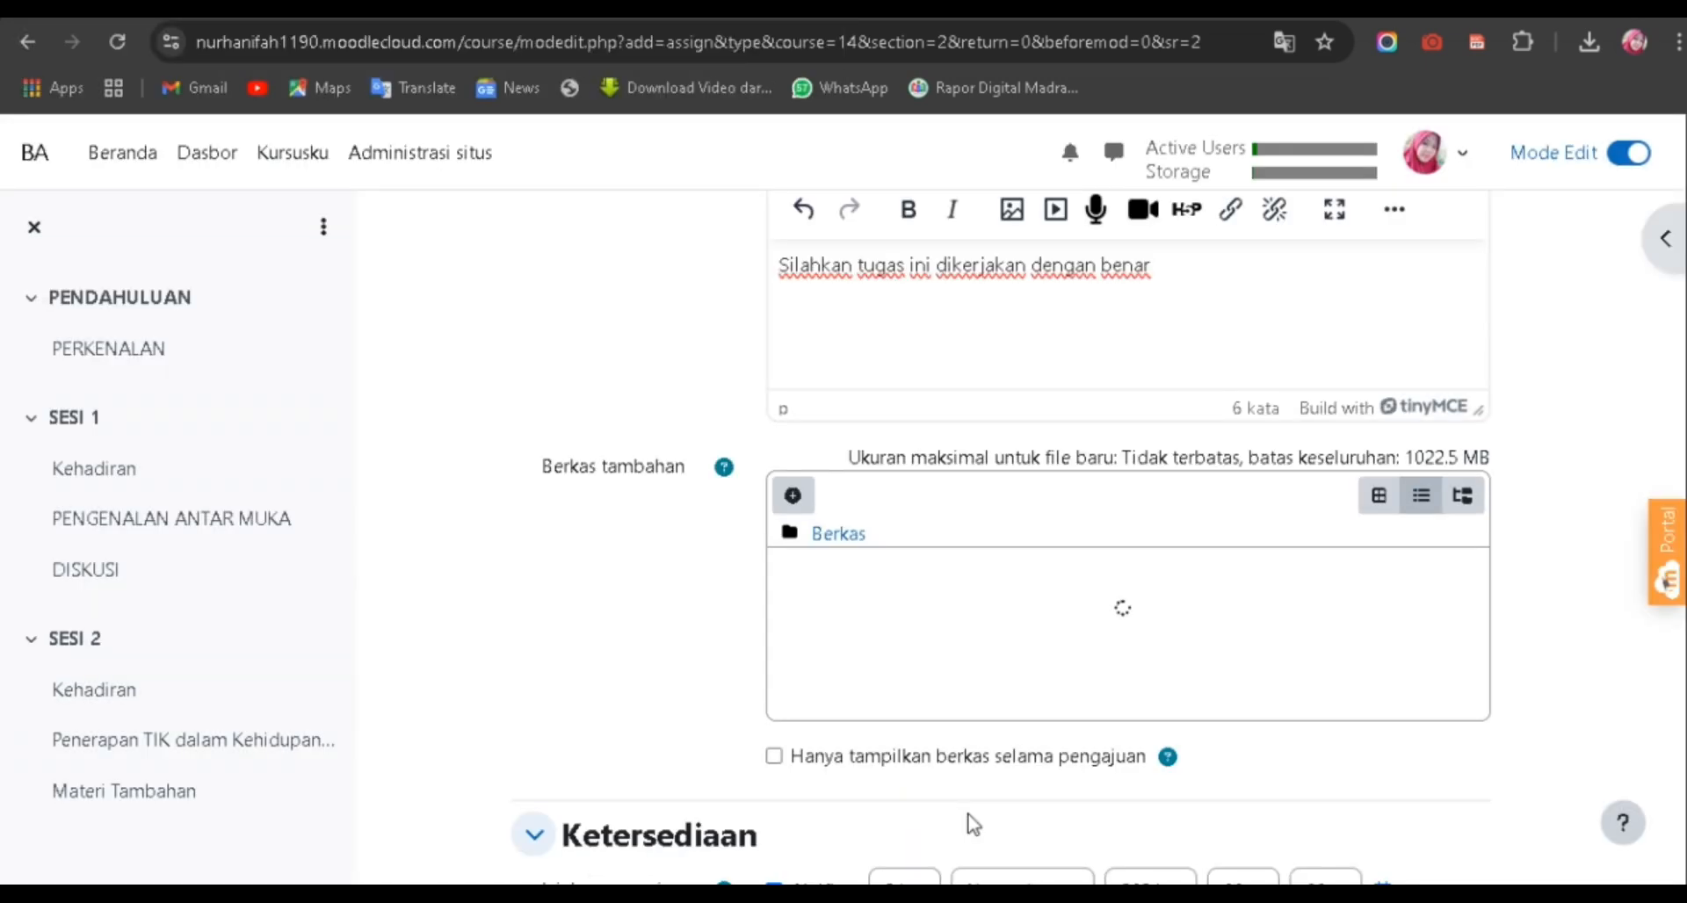
Set the time of the assignment's due date (Jatuh tempo) to 23:59.
scroll(1014, 740, down, 1)
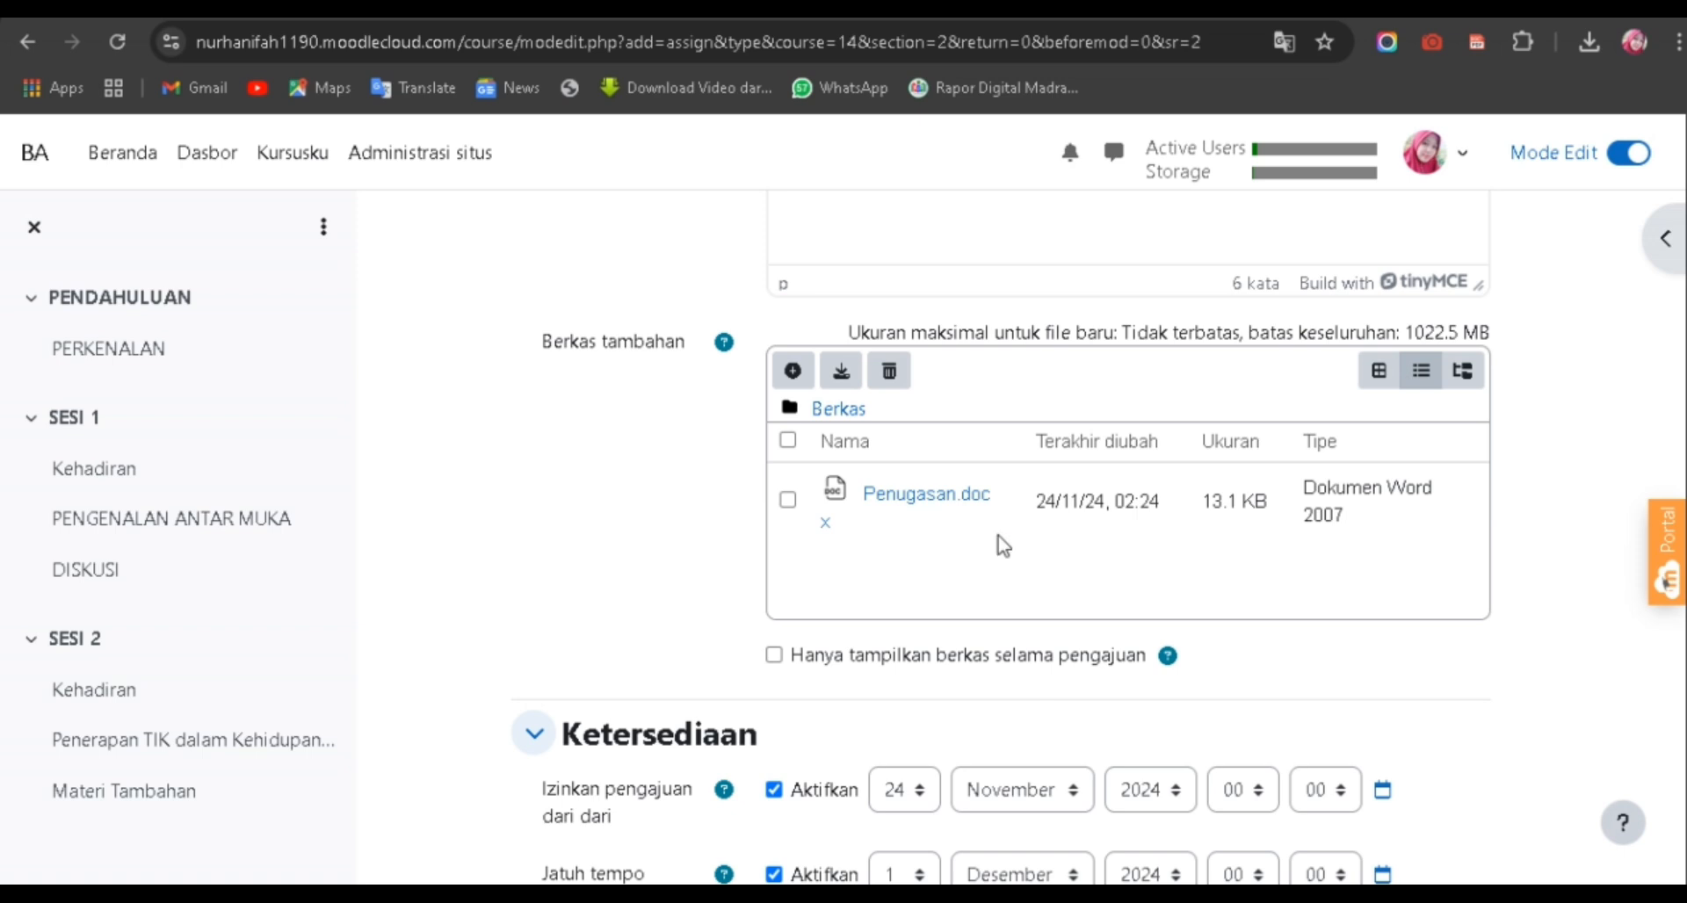
scroll(1001, 545, down, 1)
scroll(686, 663, down, 1)
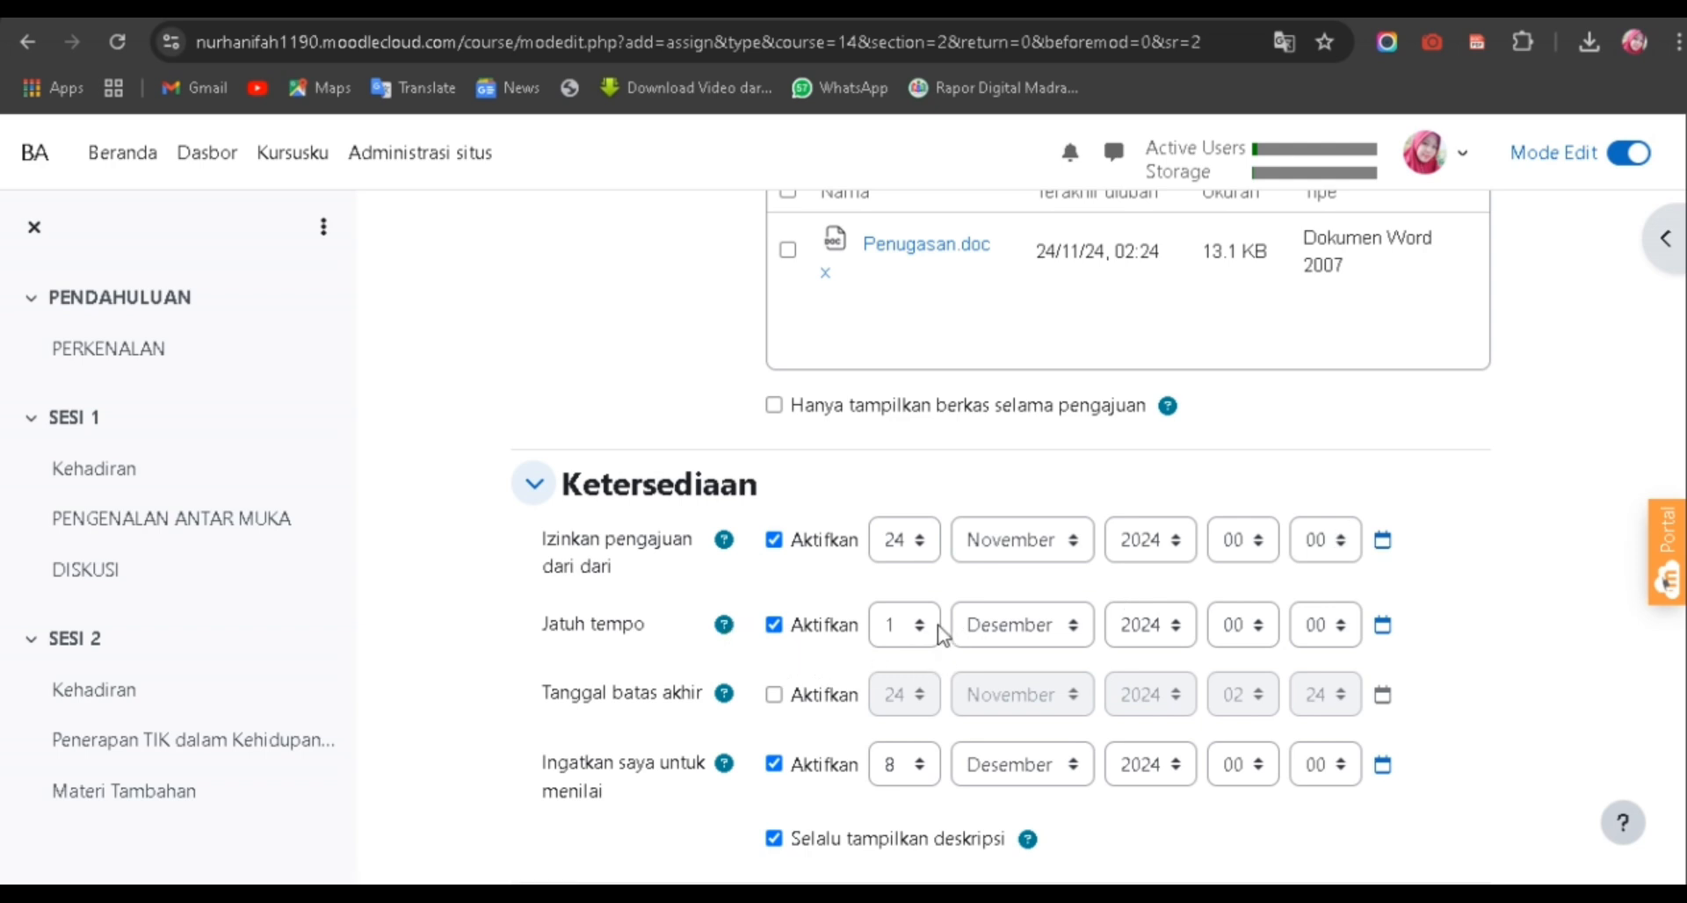
click(905, 626)
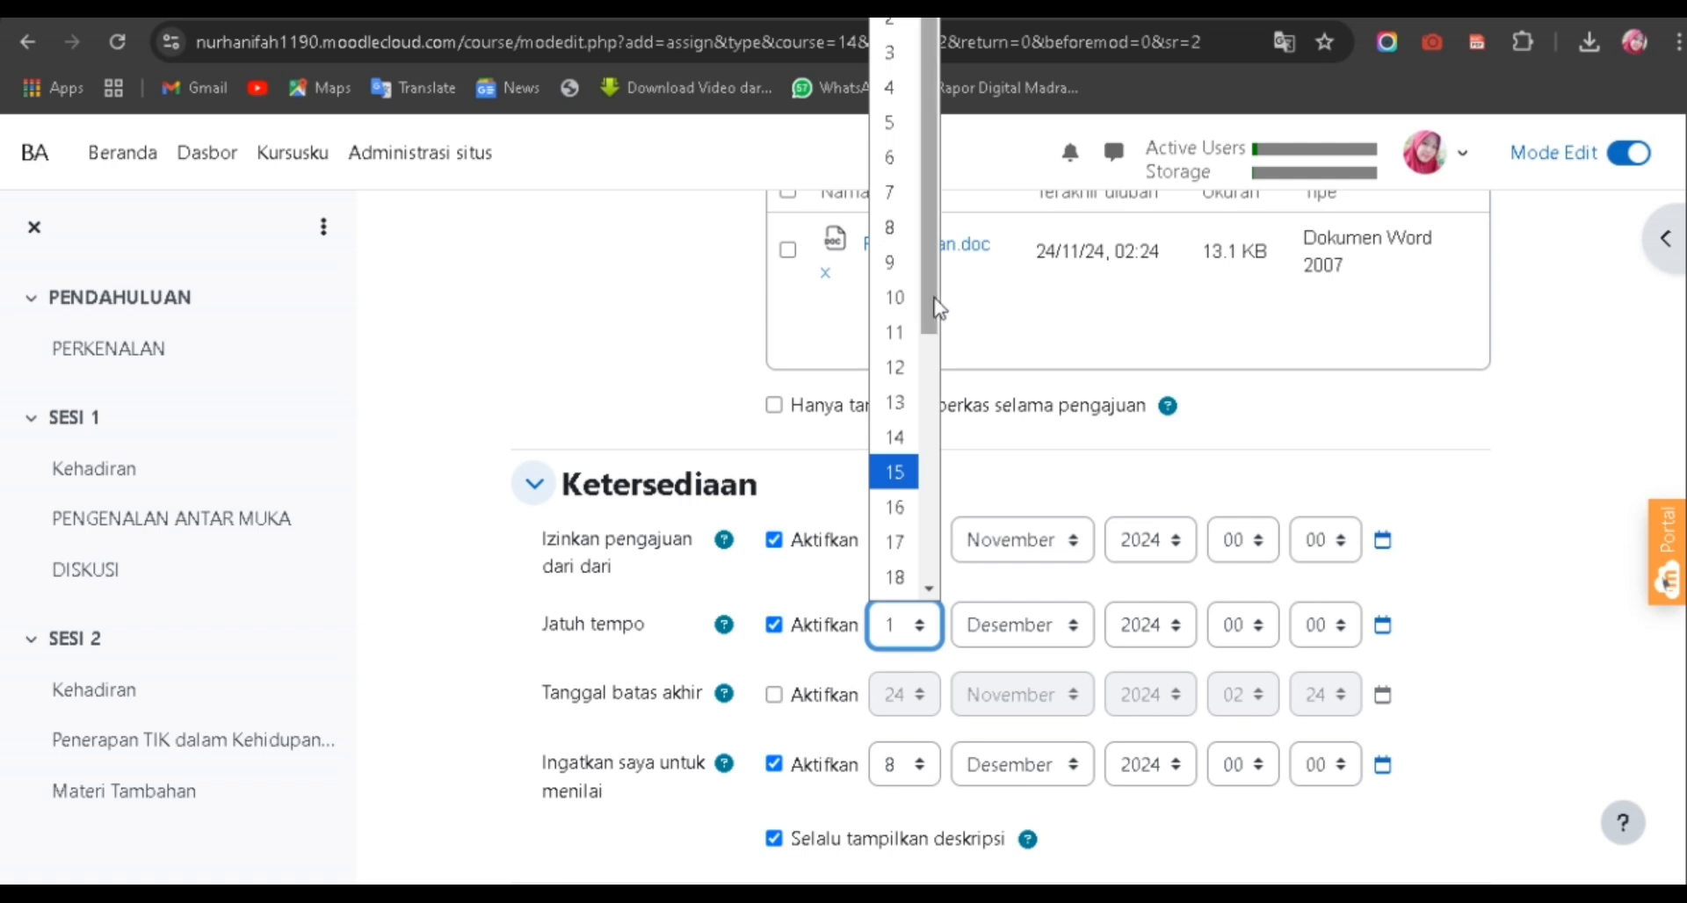
click(977, 664)
click(1255, 631)
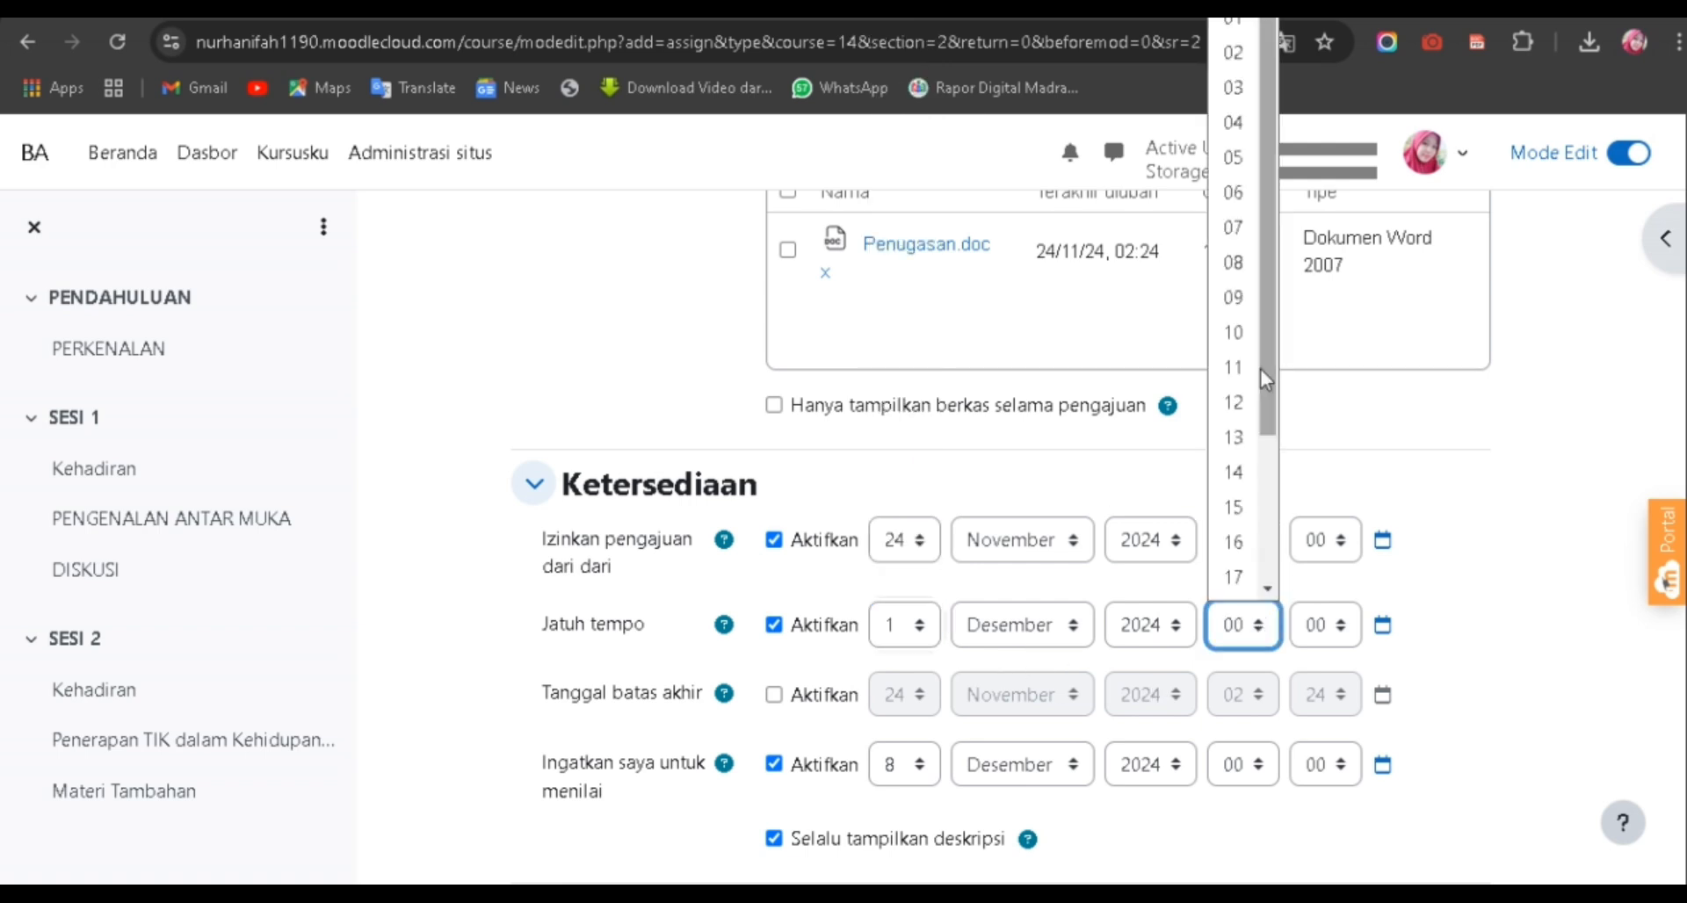
drag(1276, 403, 1271, 599)
click(1241, 582)
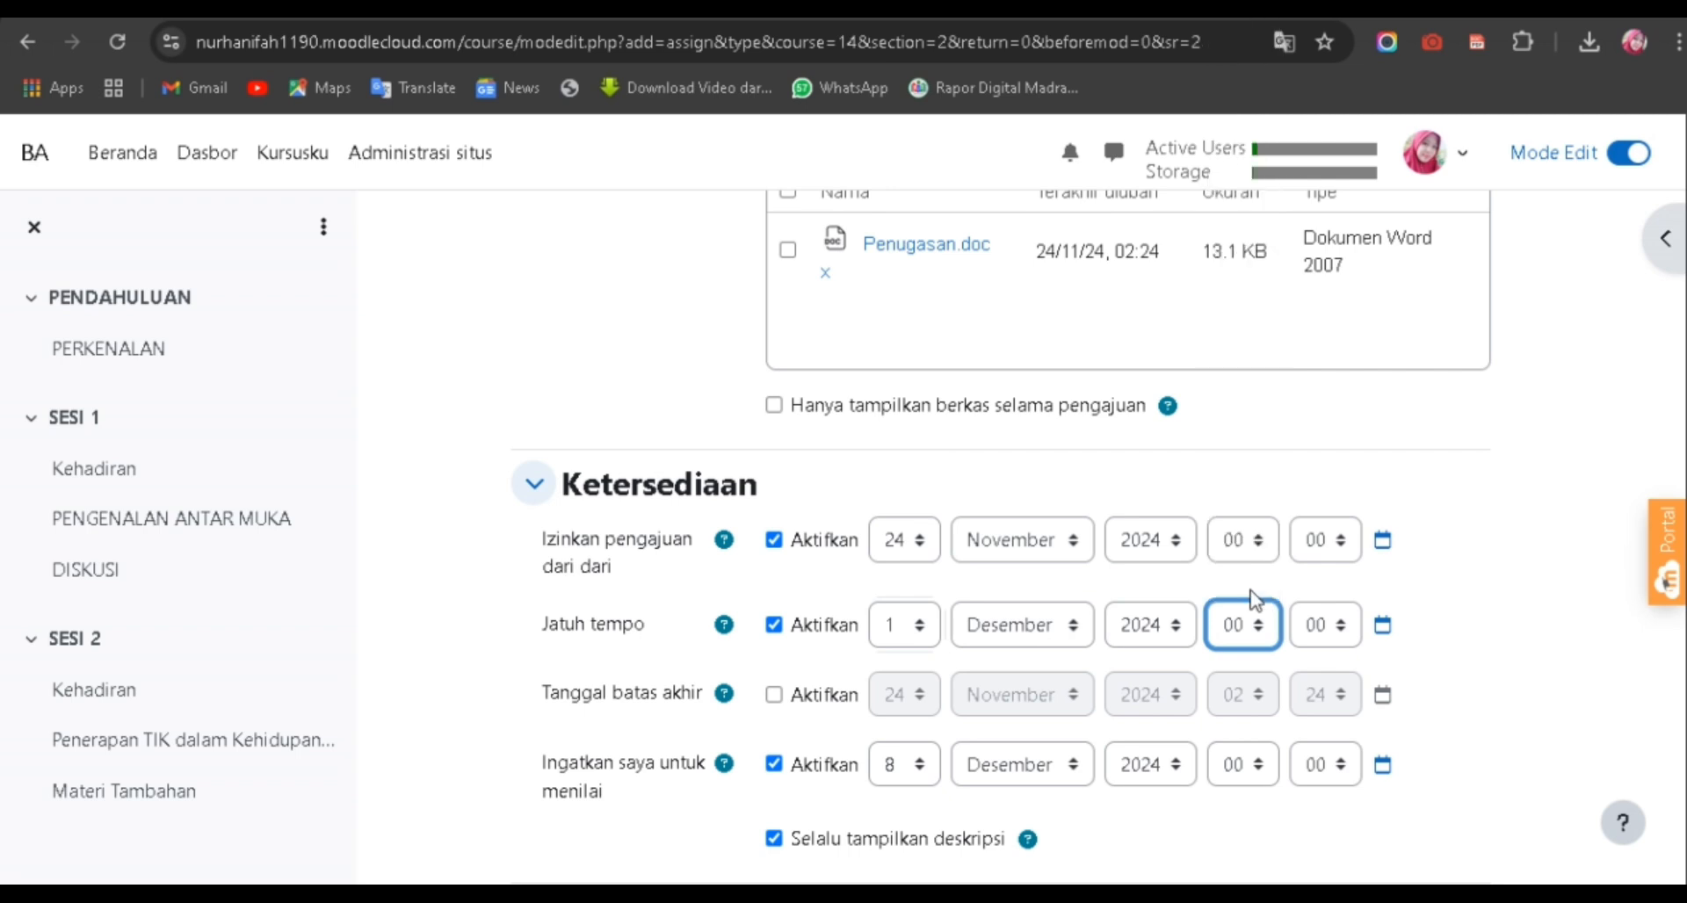
click(1355, 630)
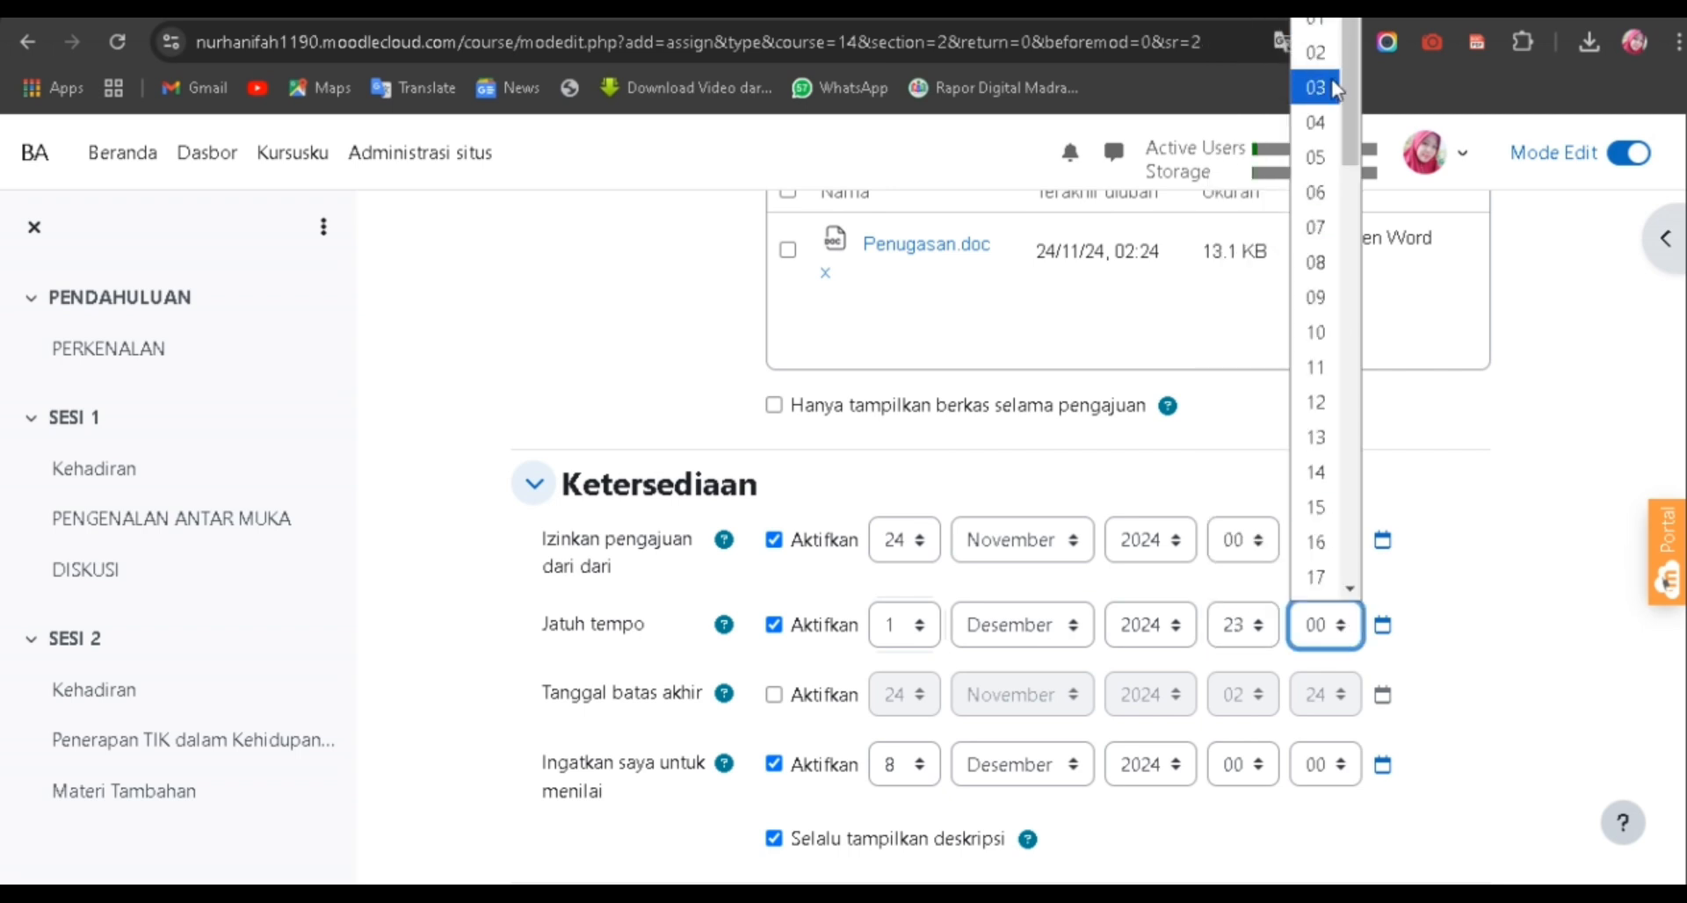
drag(1355, 112, 1468, 821)
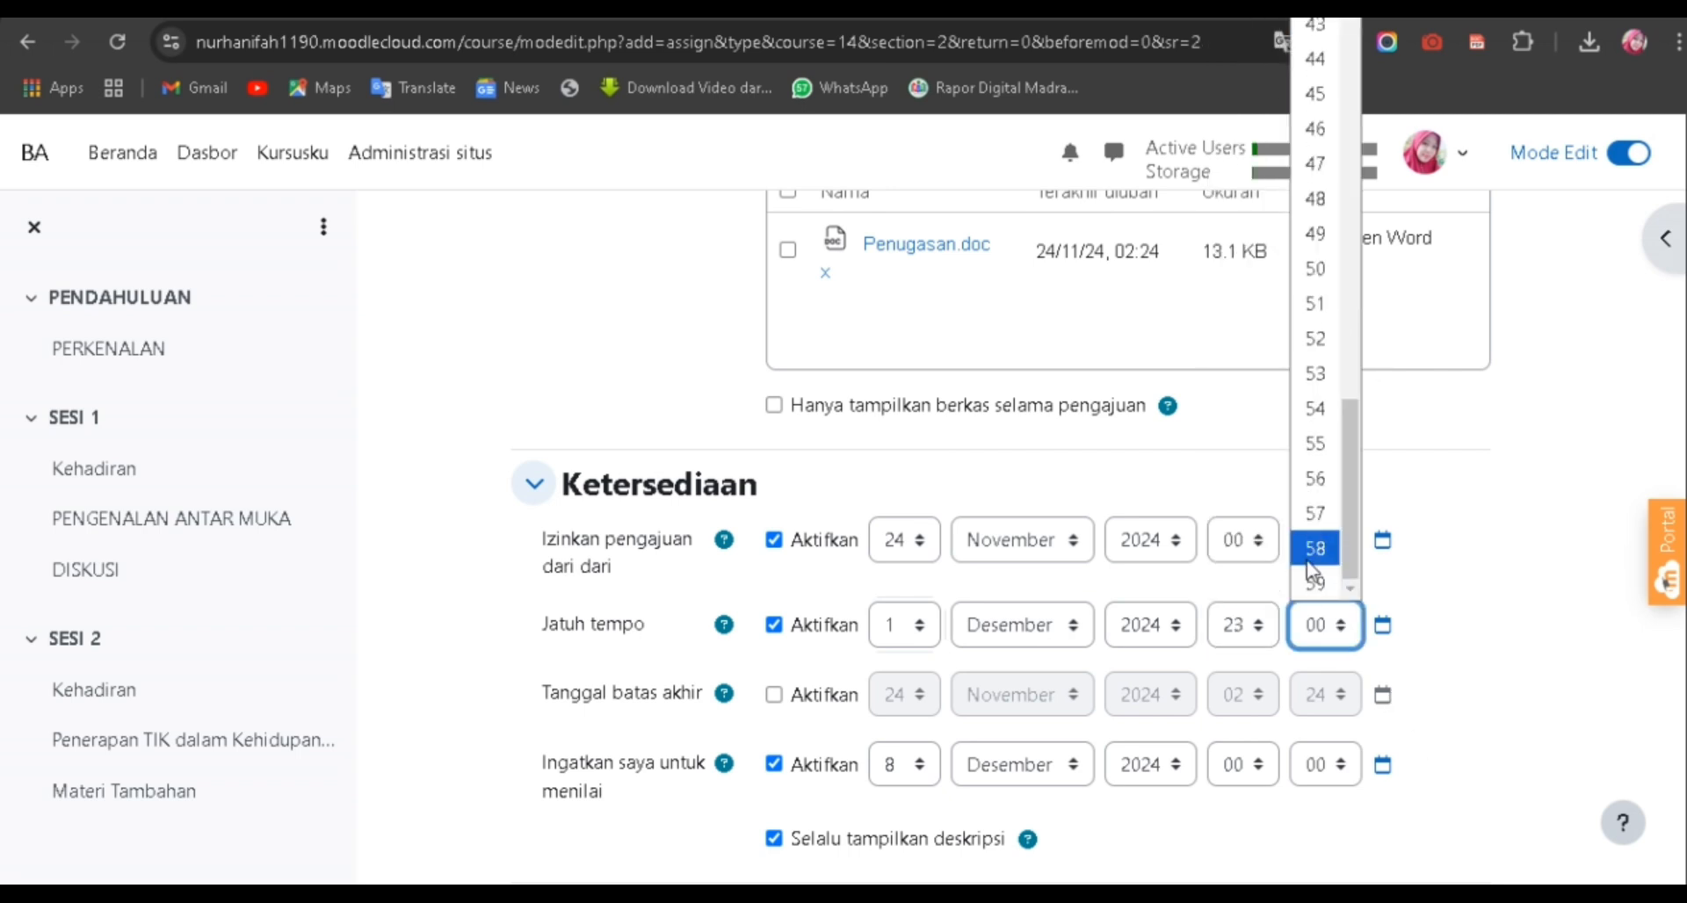
click(1328, 586)
Set the day of the assignment's due date (Jatuh tempo) to 5 Desember.
scroll(782, 703, down, 1)
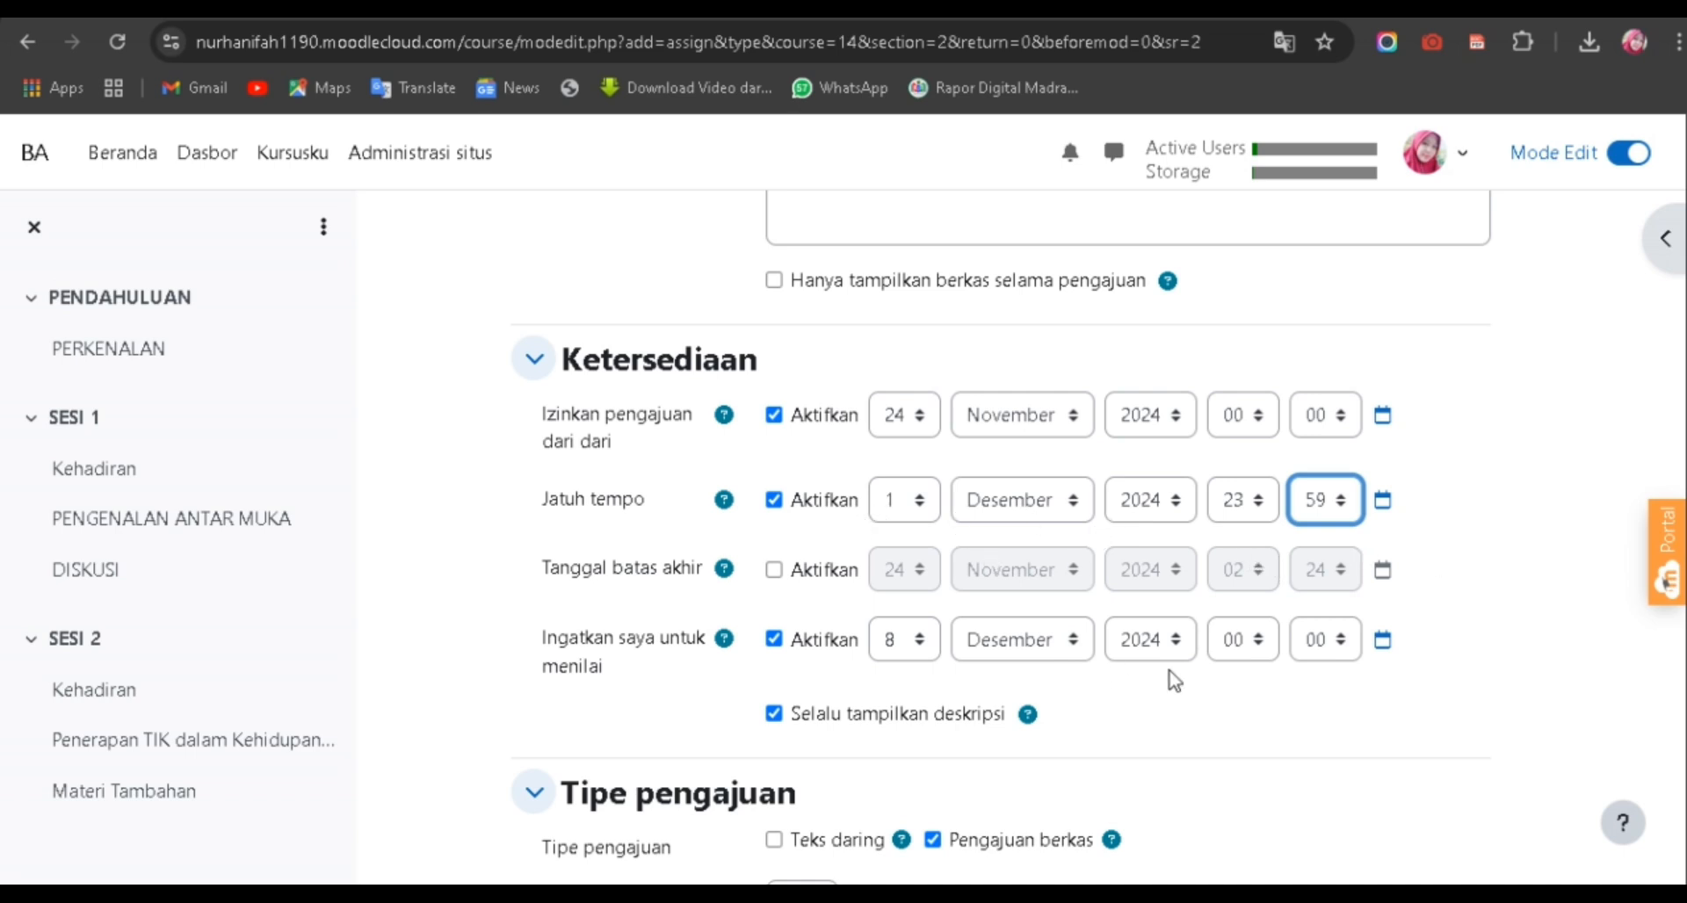
scroll(1175, 681, down, 1)
click(920, 376)
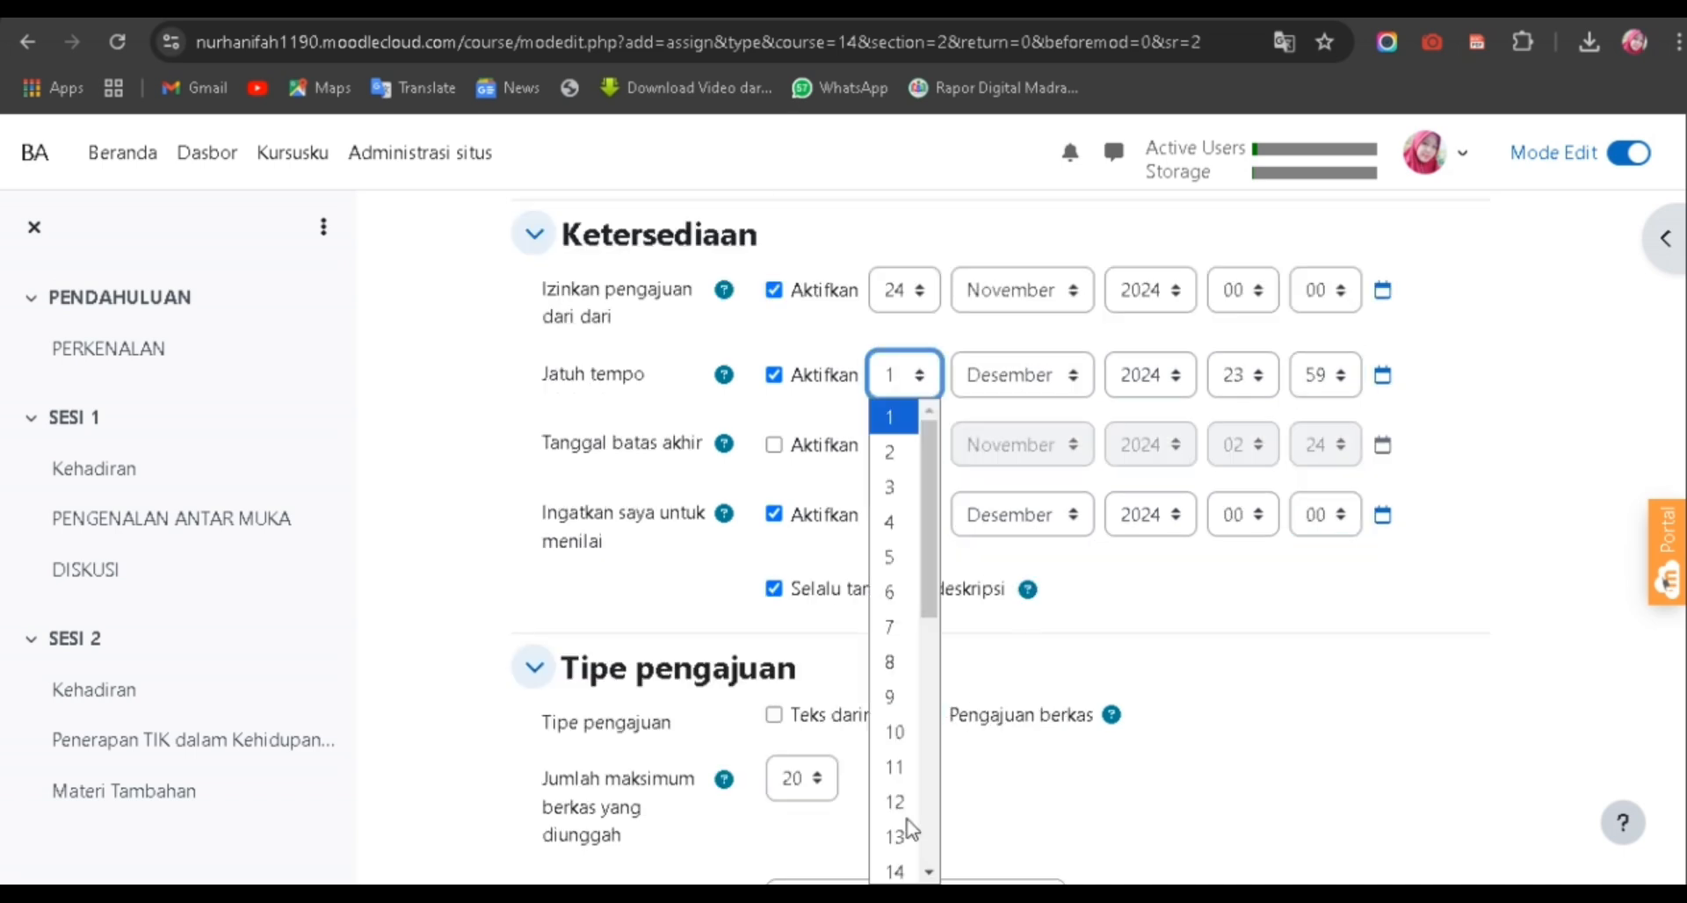
click(905, 559)
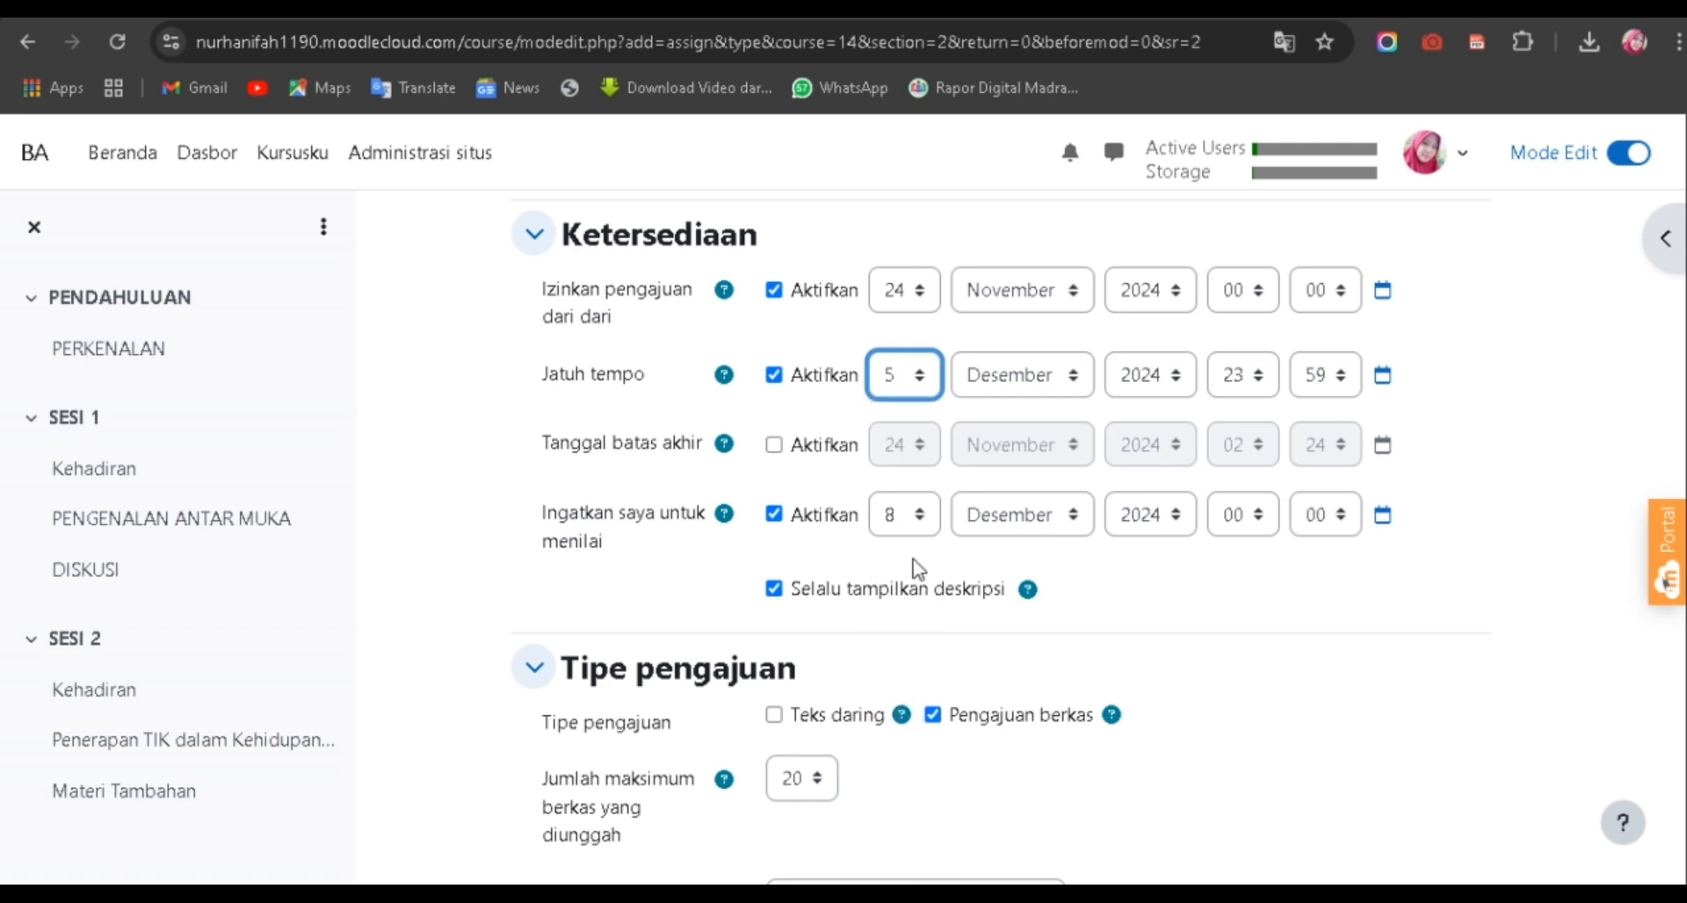
Choose 1 MB as the assignment's maximum submission size under Tipe pengajuan.
scroll(979, 659, down, 3)
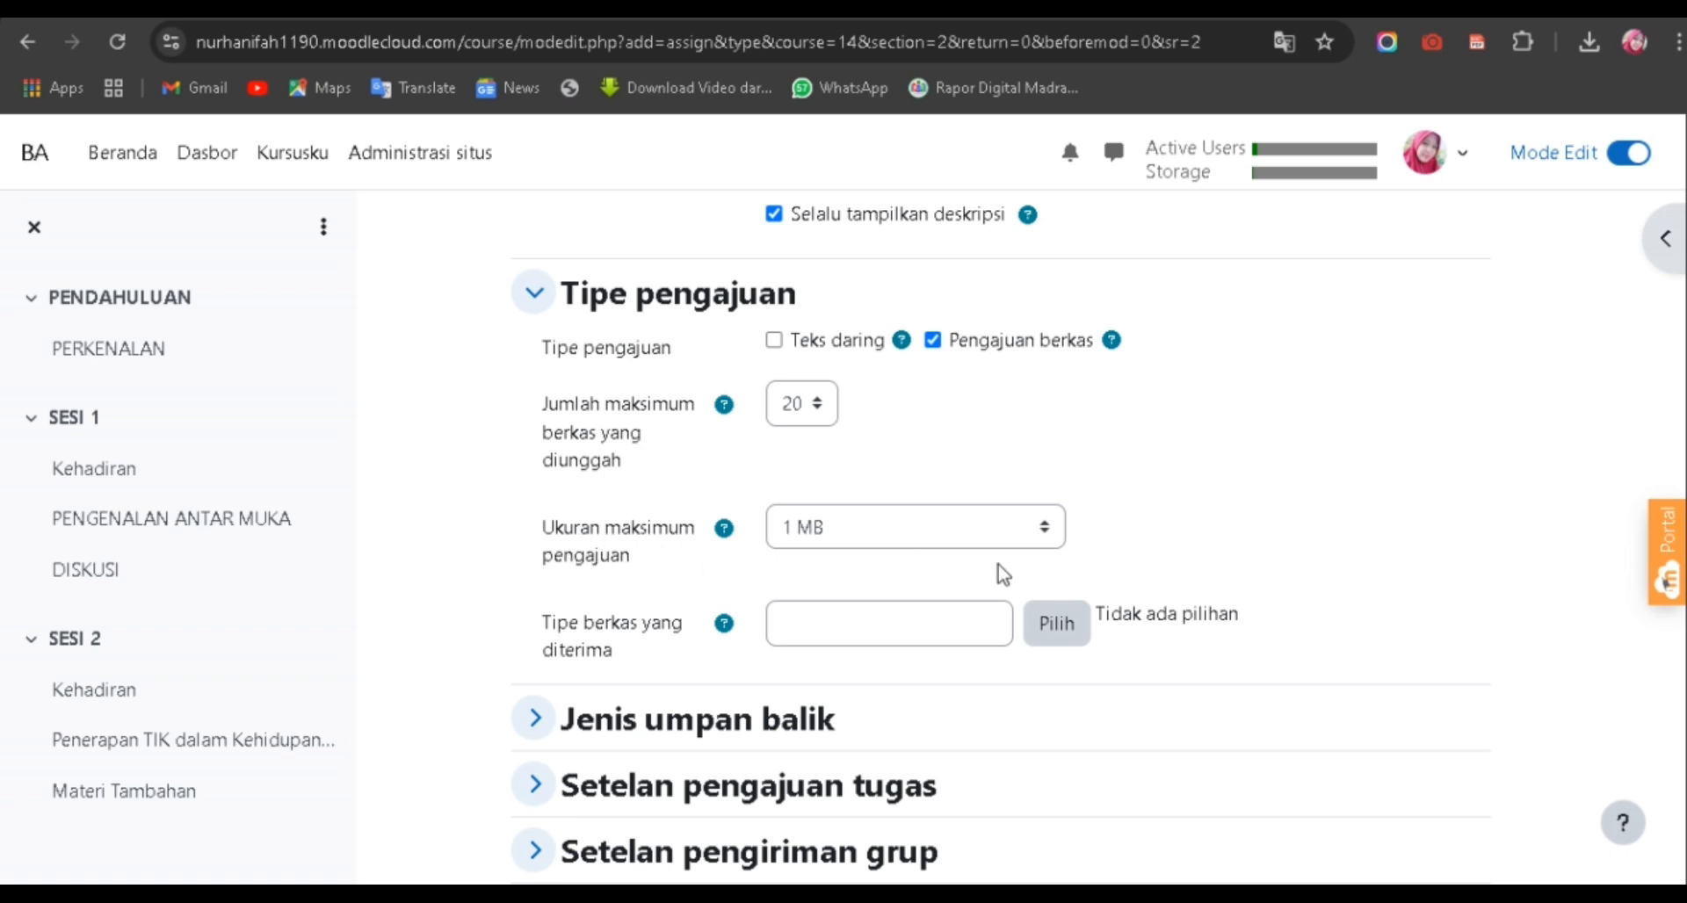
click(1050, 541)
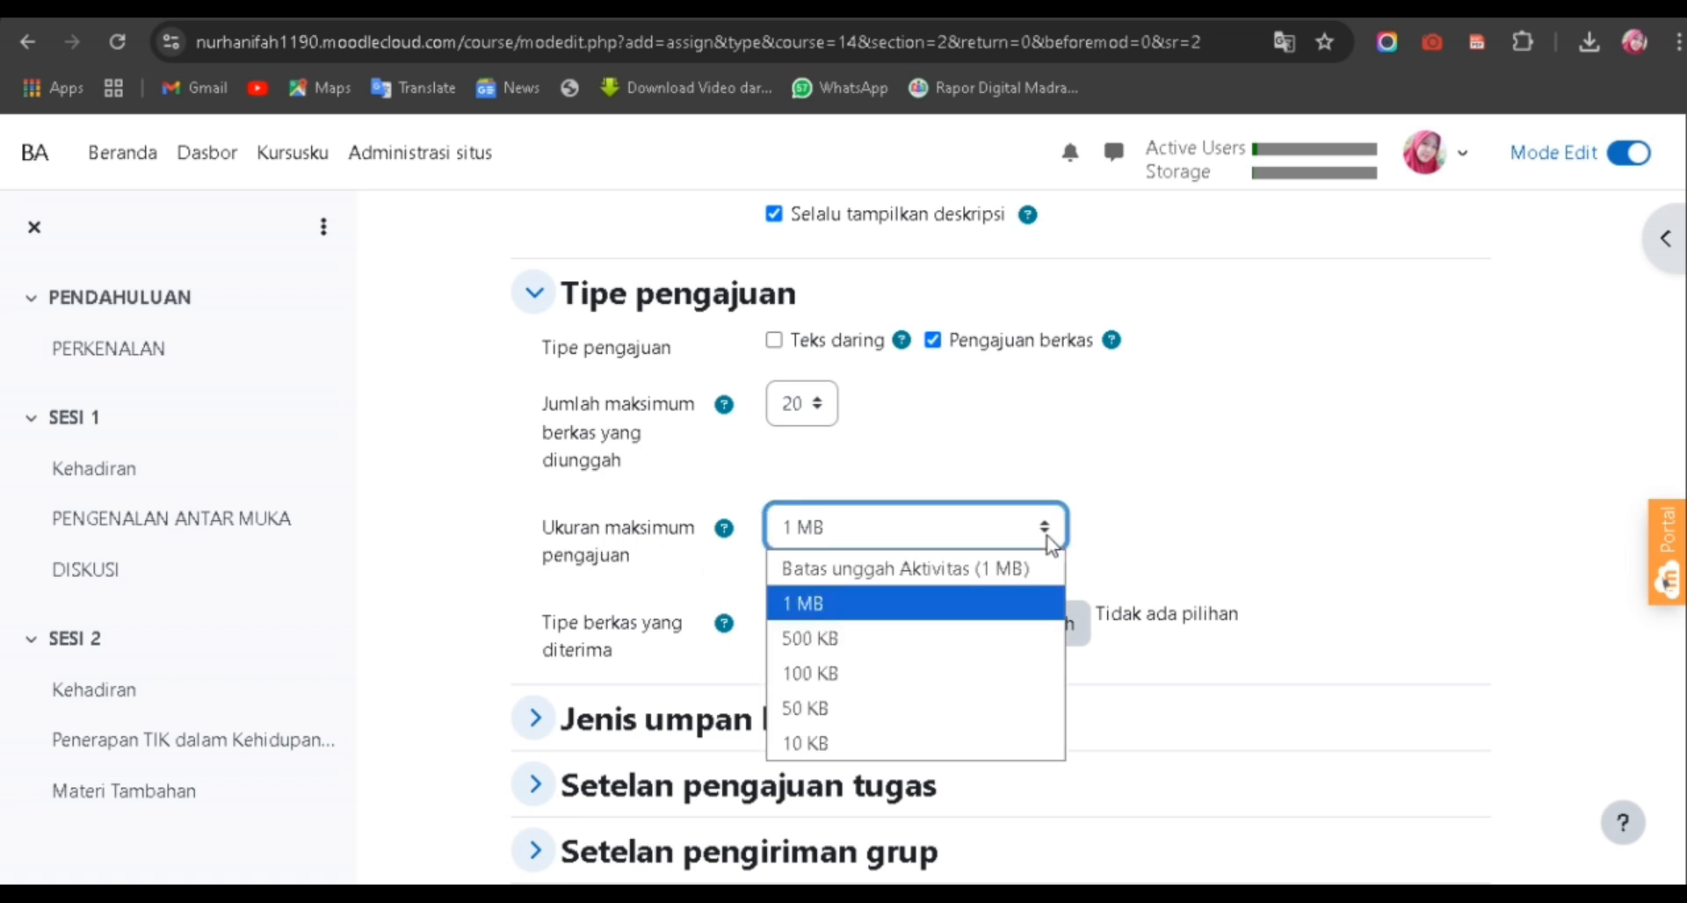
click(913, 606)
scroll(1362, 794, down, 4)
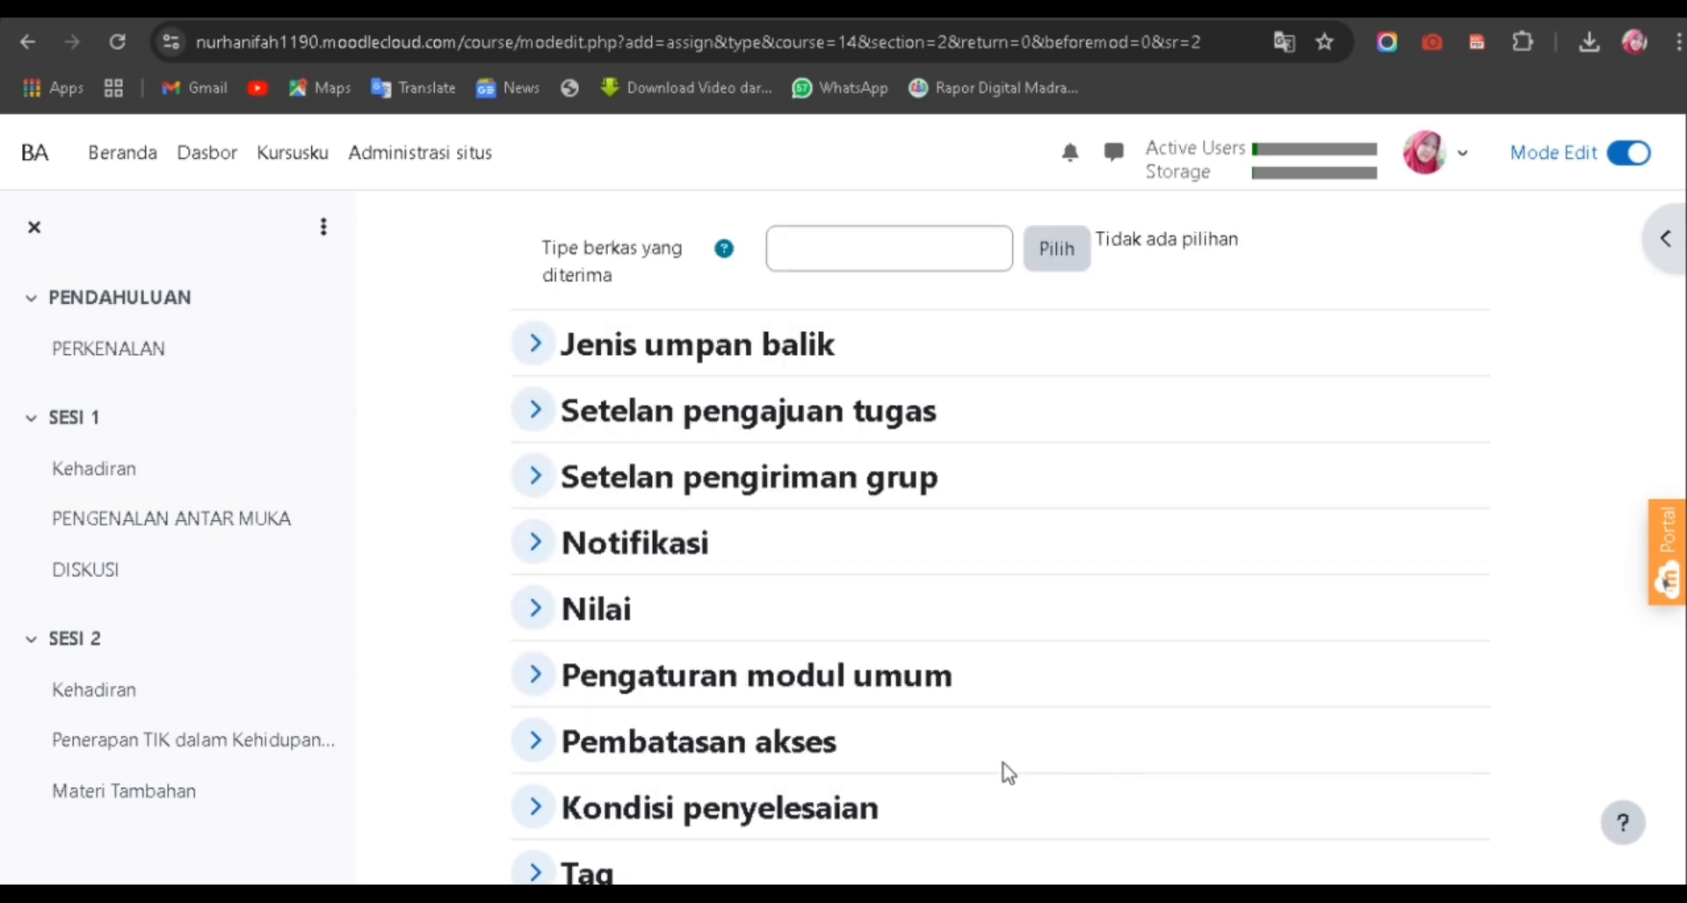
Save the TUGAS assignment and return to the course's SESI 2 section.
scroll(1008, 773, down, 4)
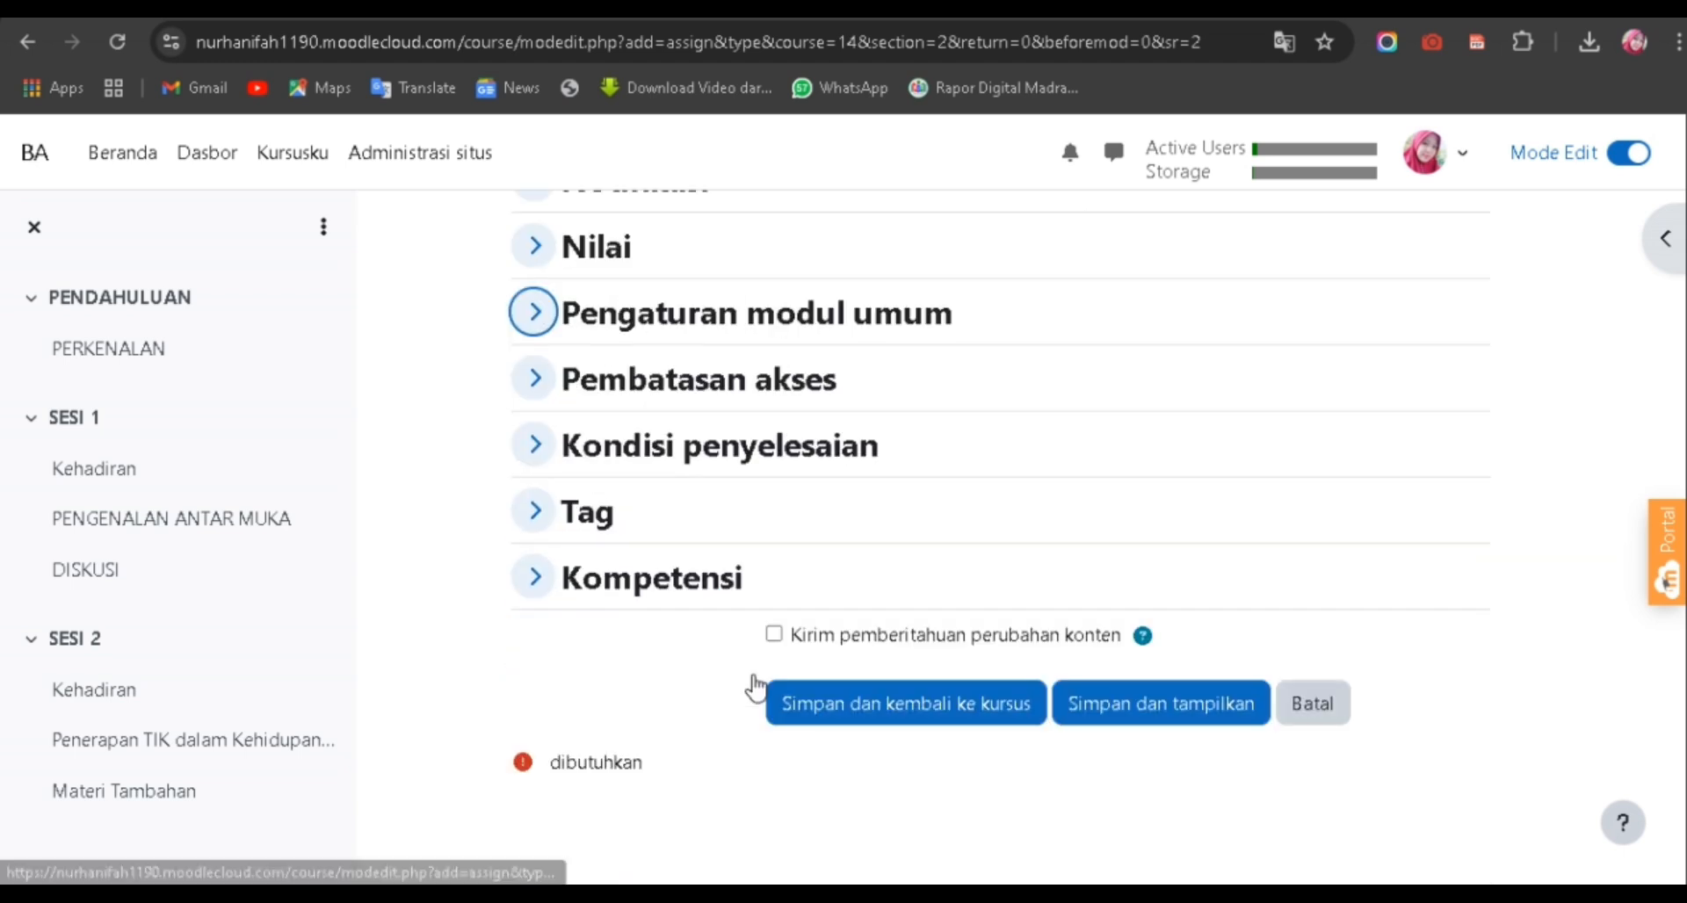
click(964, 720)
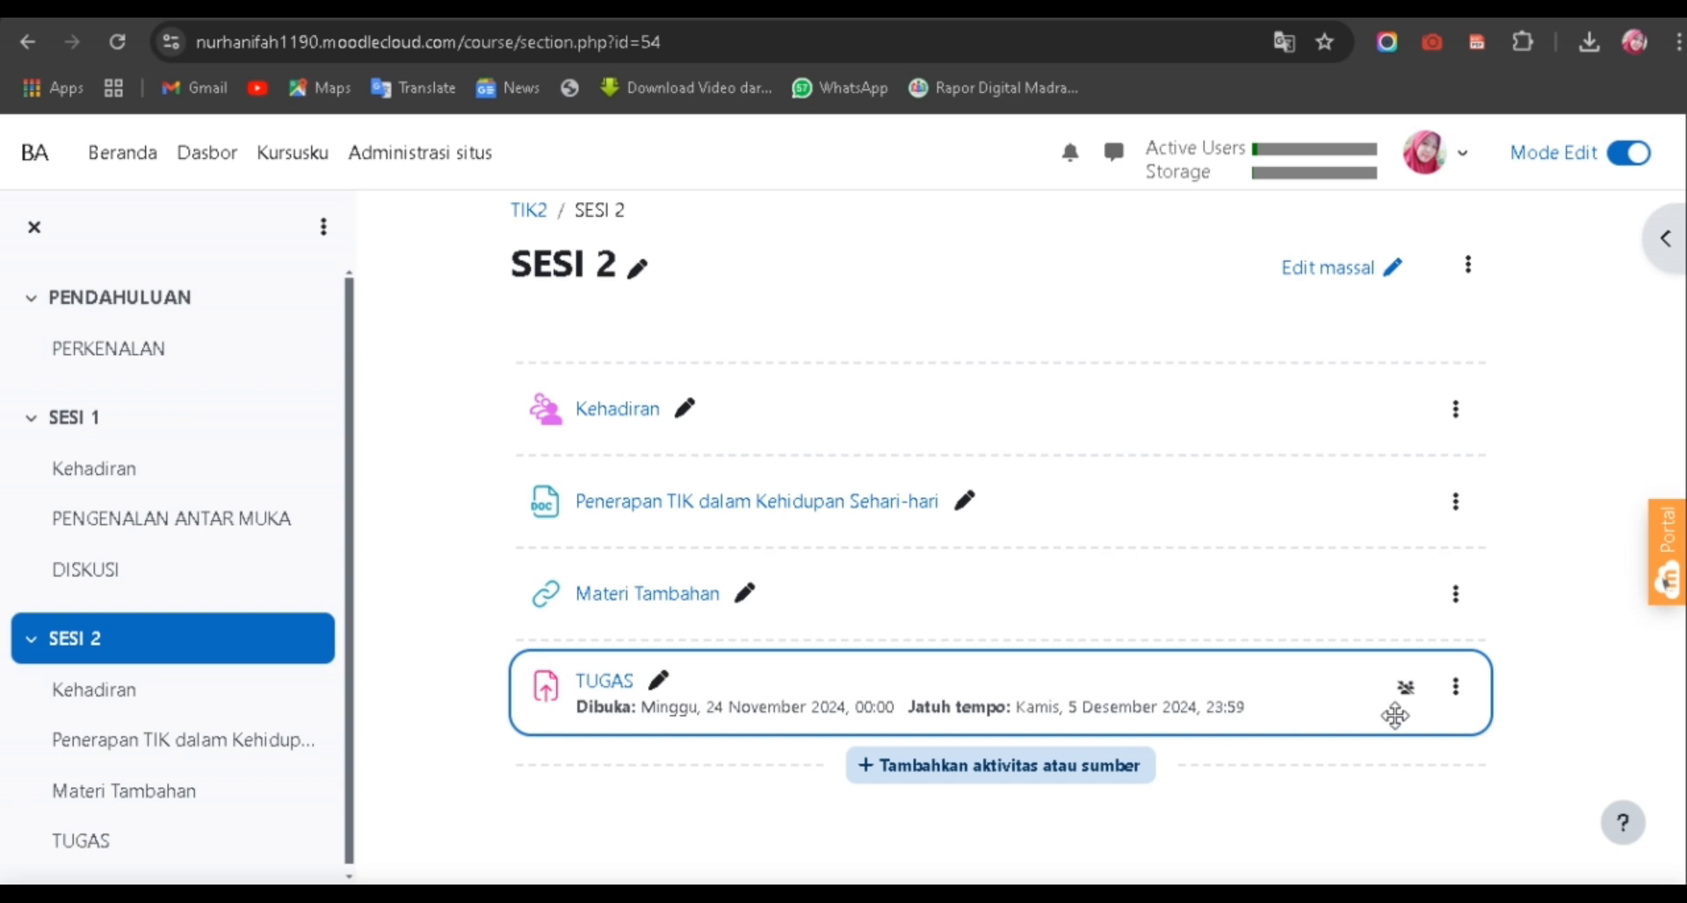
Add a Kuis activity named KUIS to SESI 2 and fill in its description.
scroll(1407, 740, down, 1)
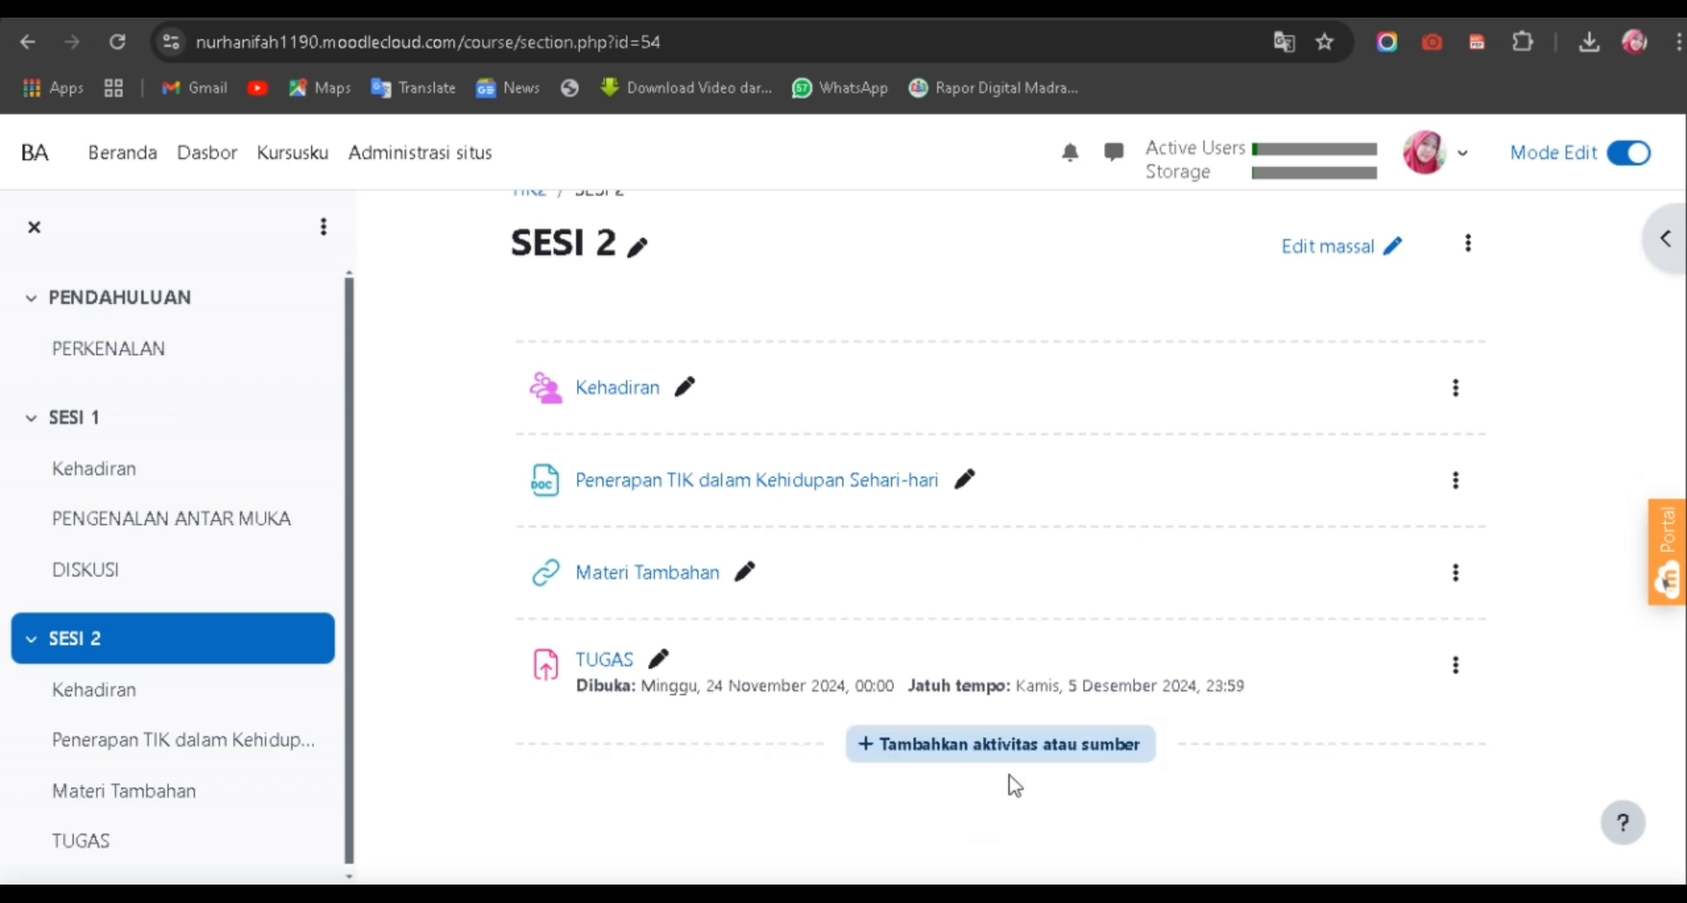
click(1065, 746)
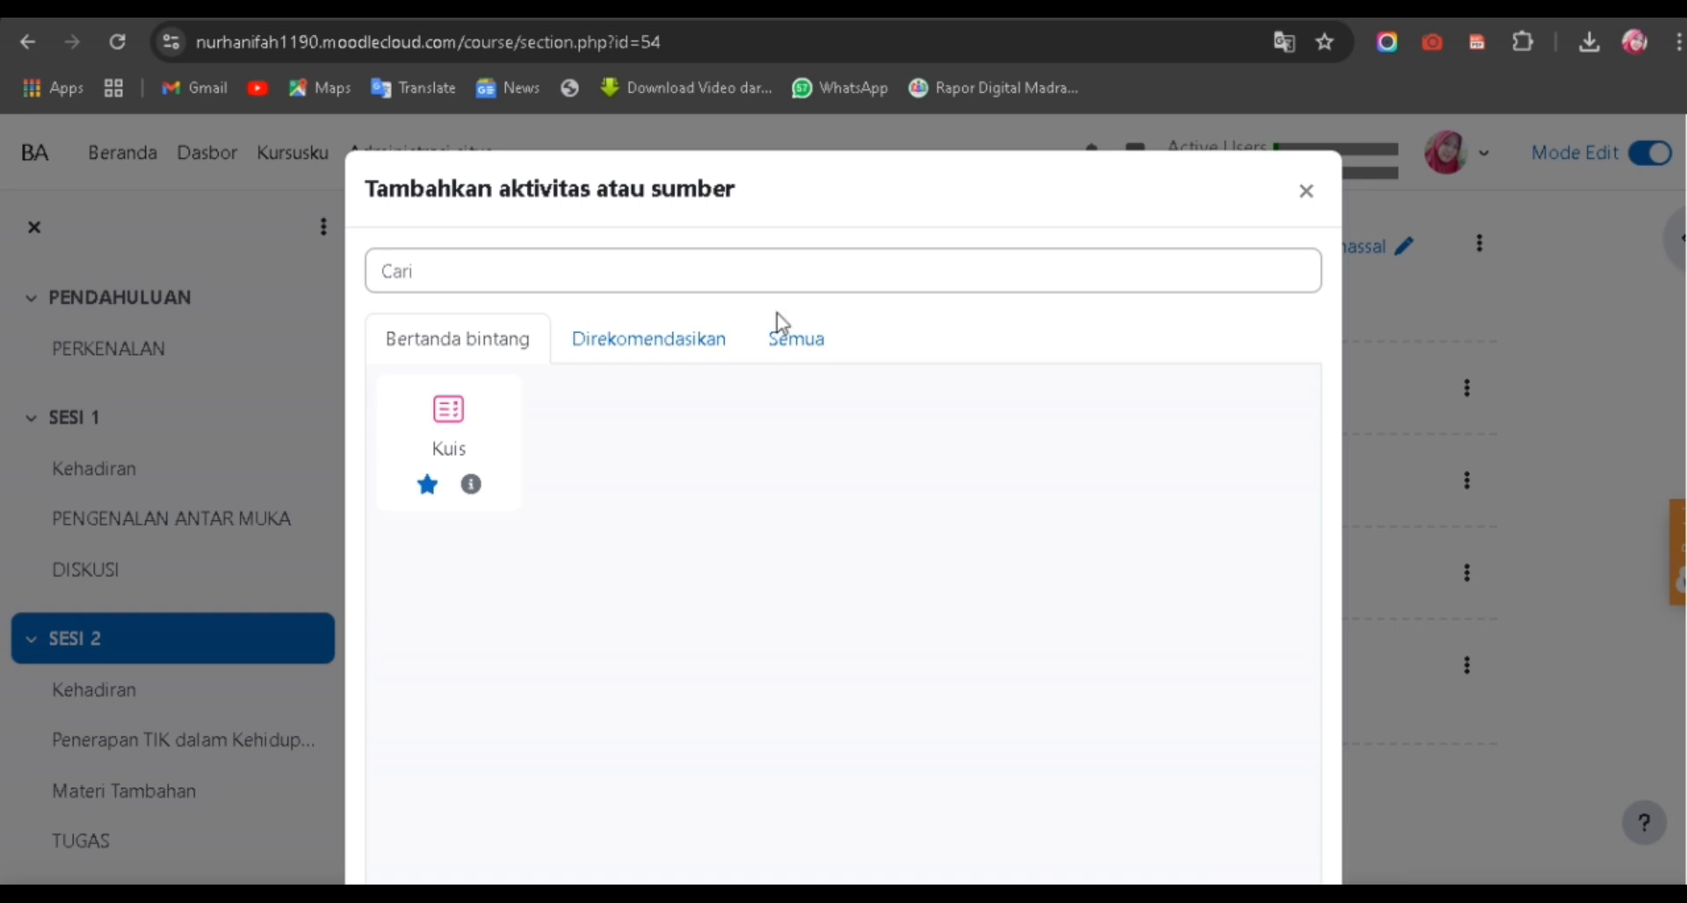
click(798, 347)
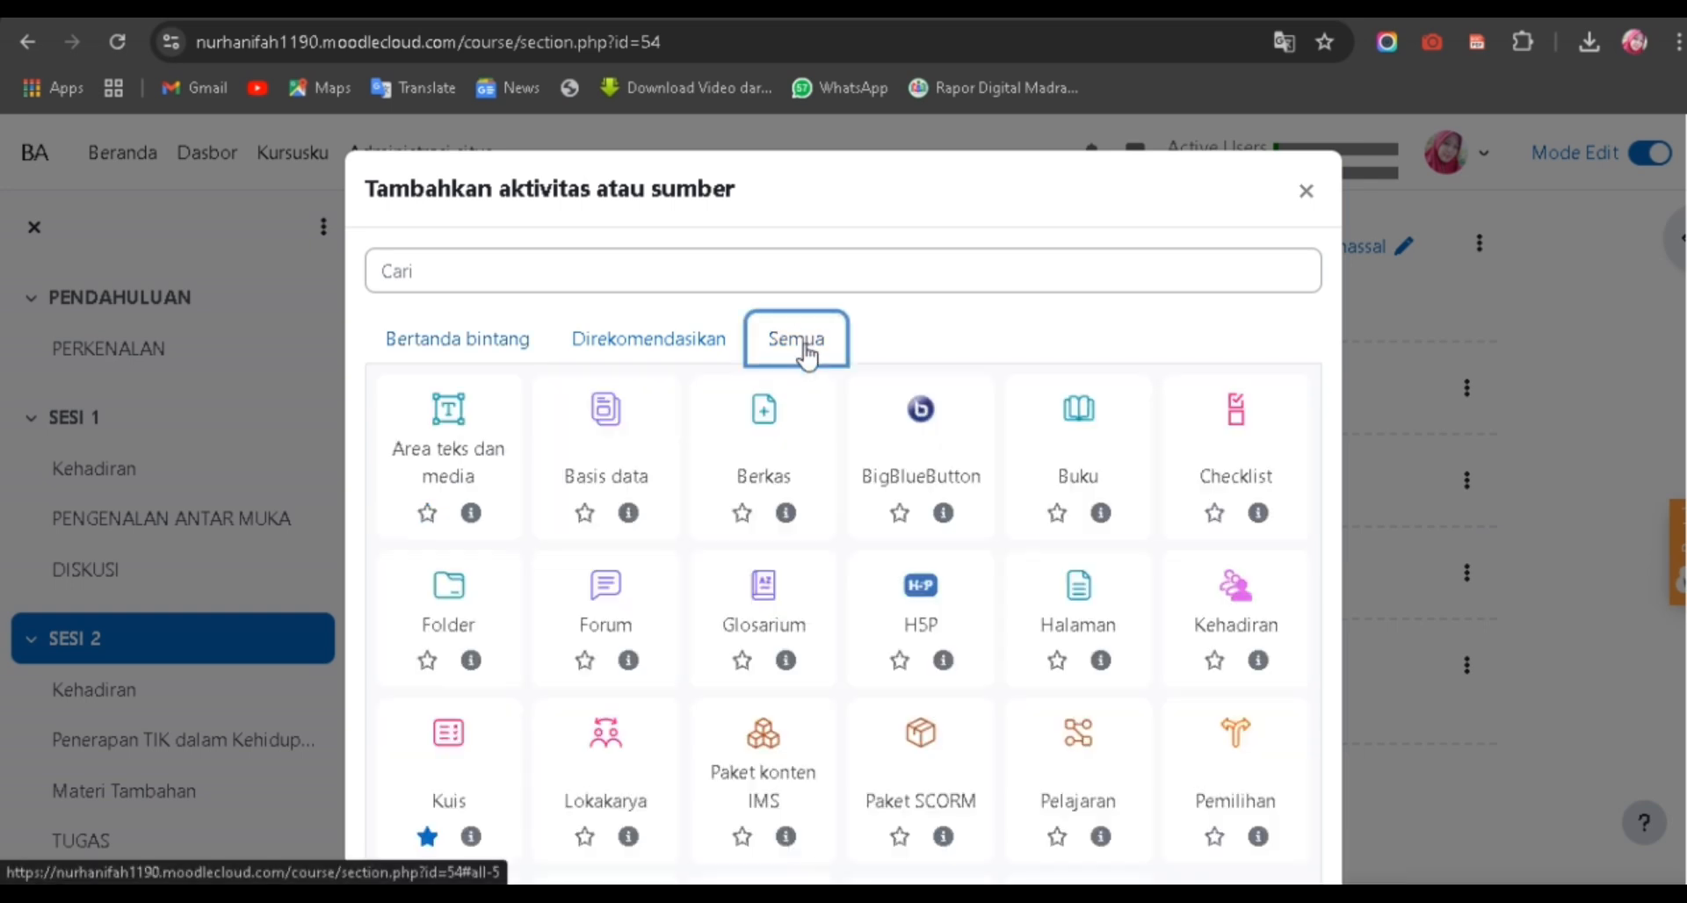
scroll(998, 651, down, 3)
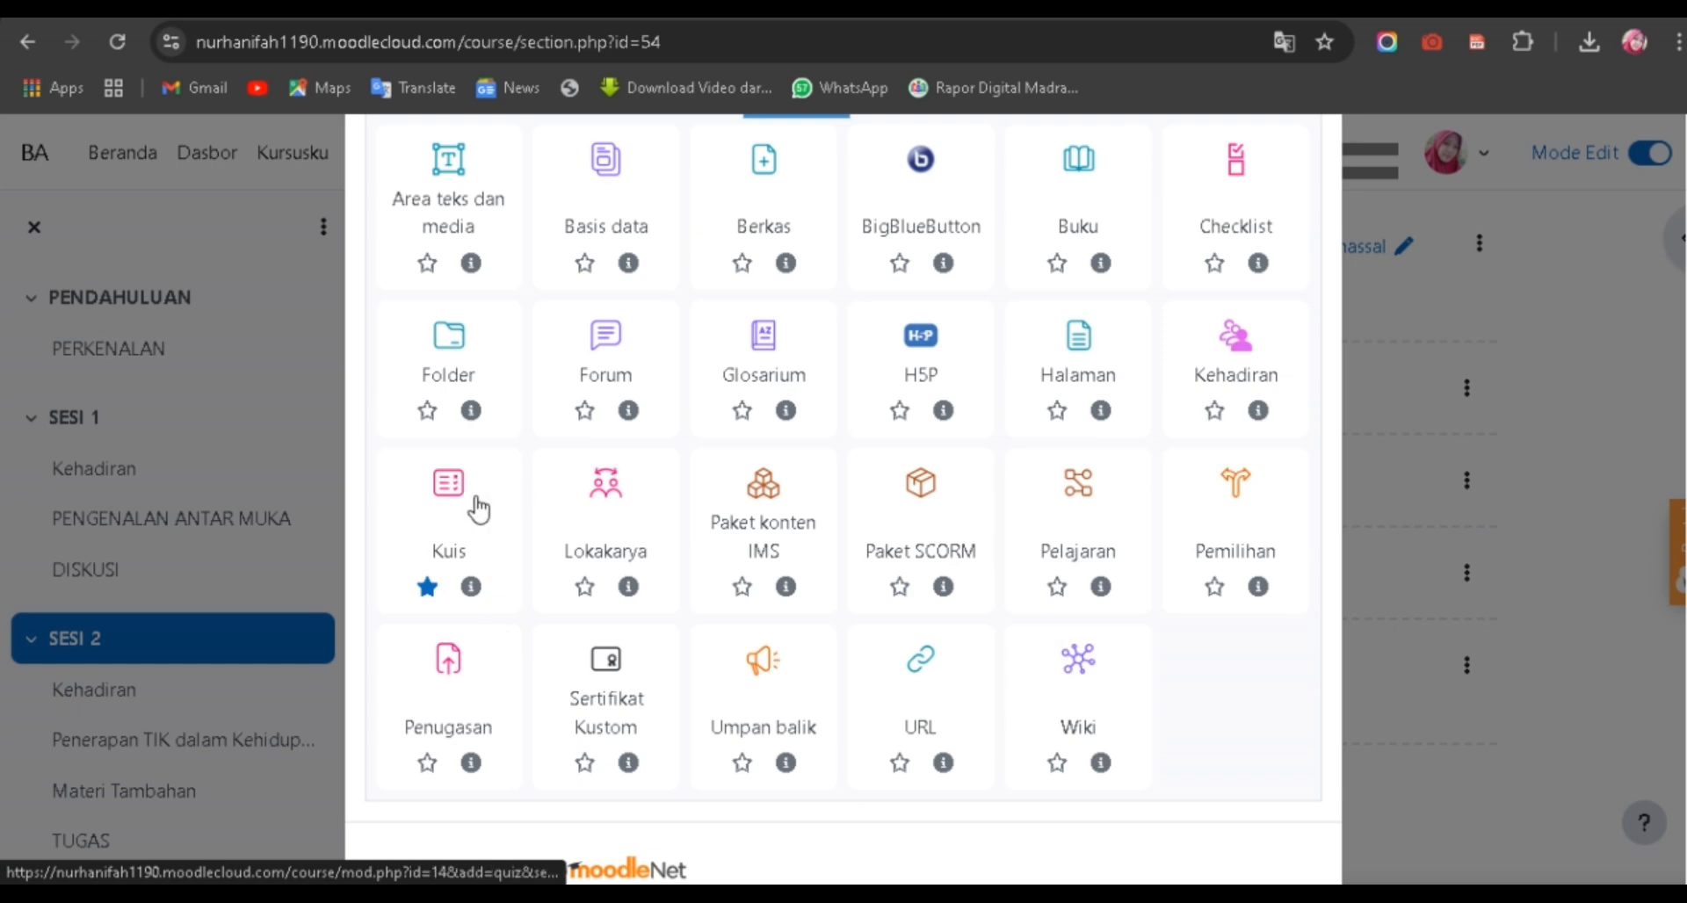
click(446, 517)
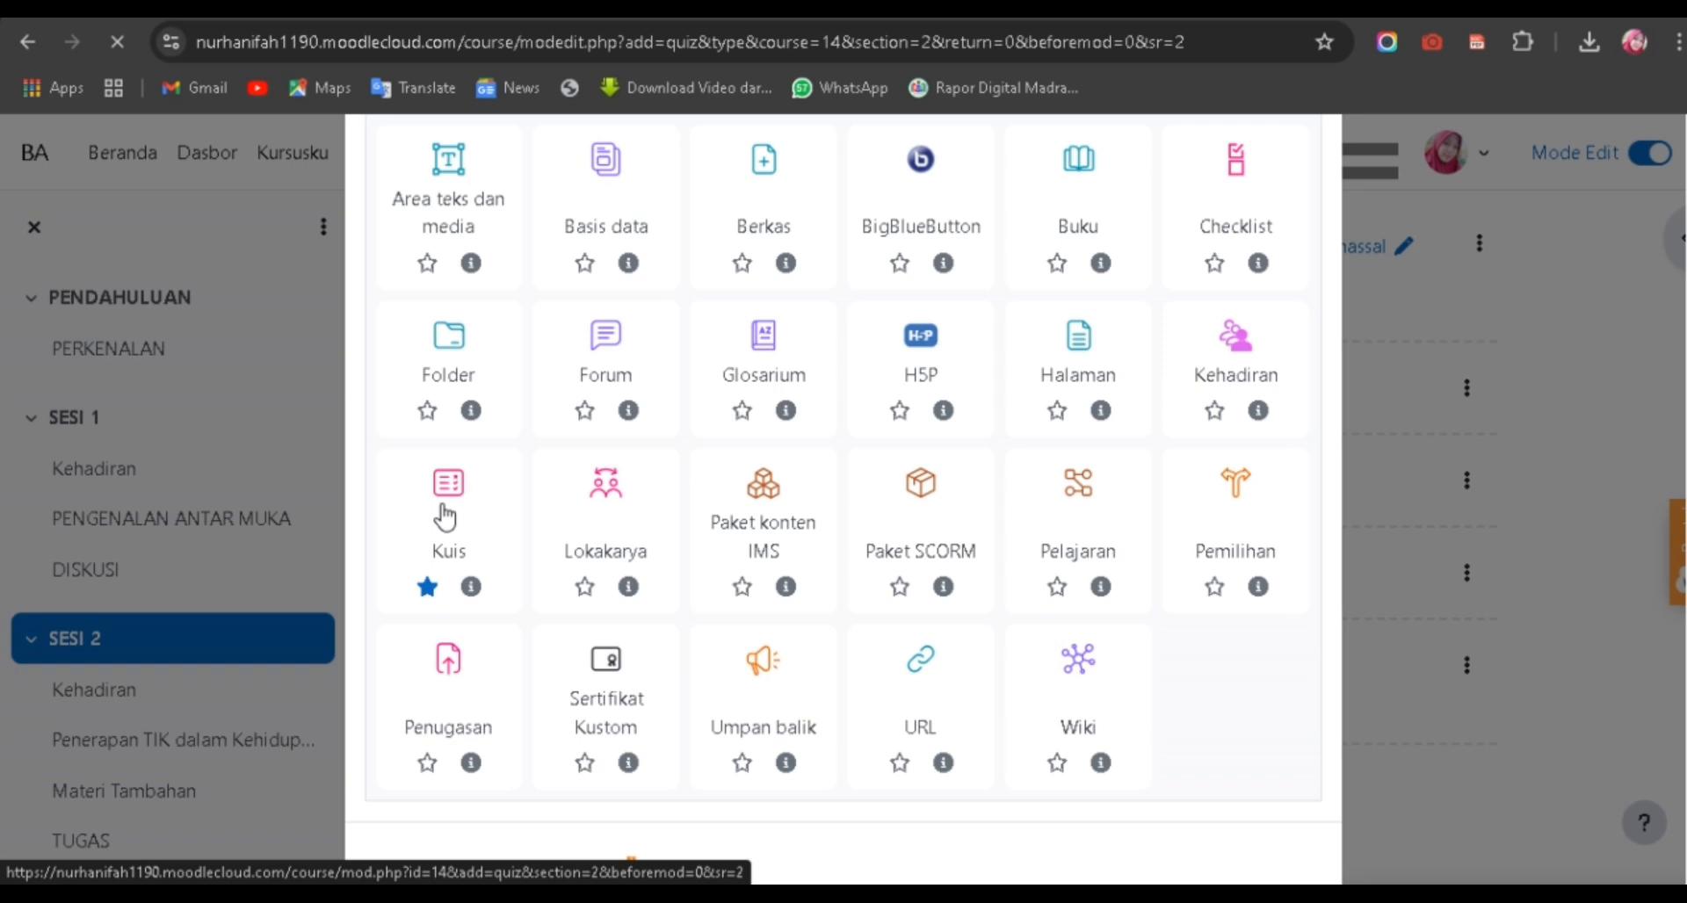
click(910, 459)
text(k)
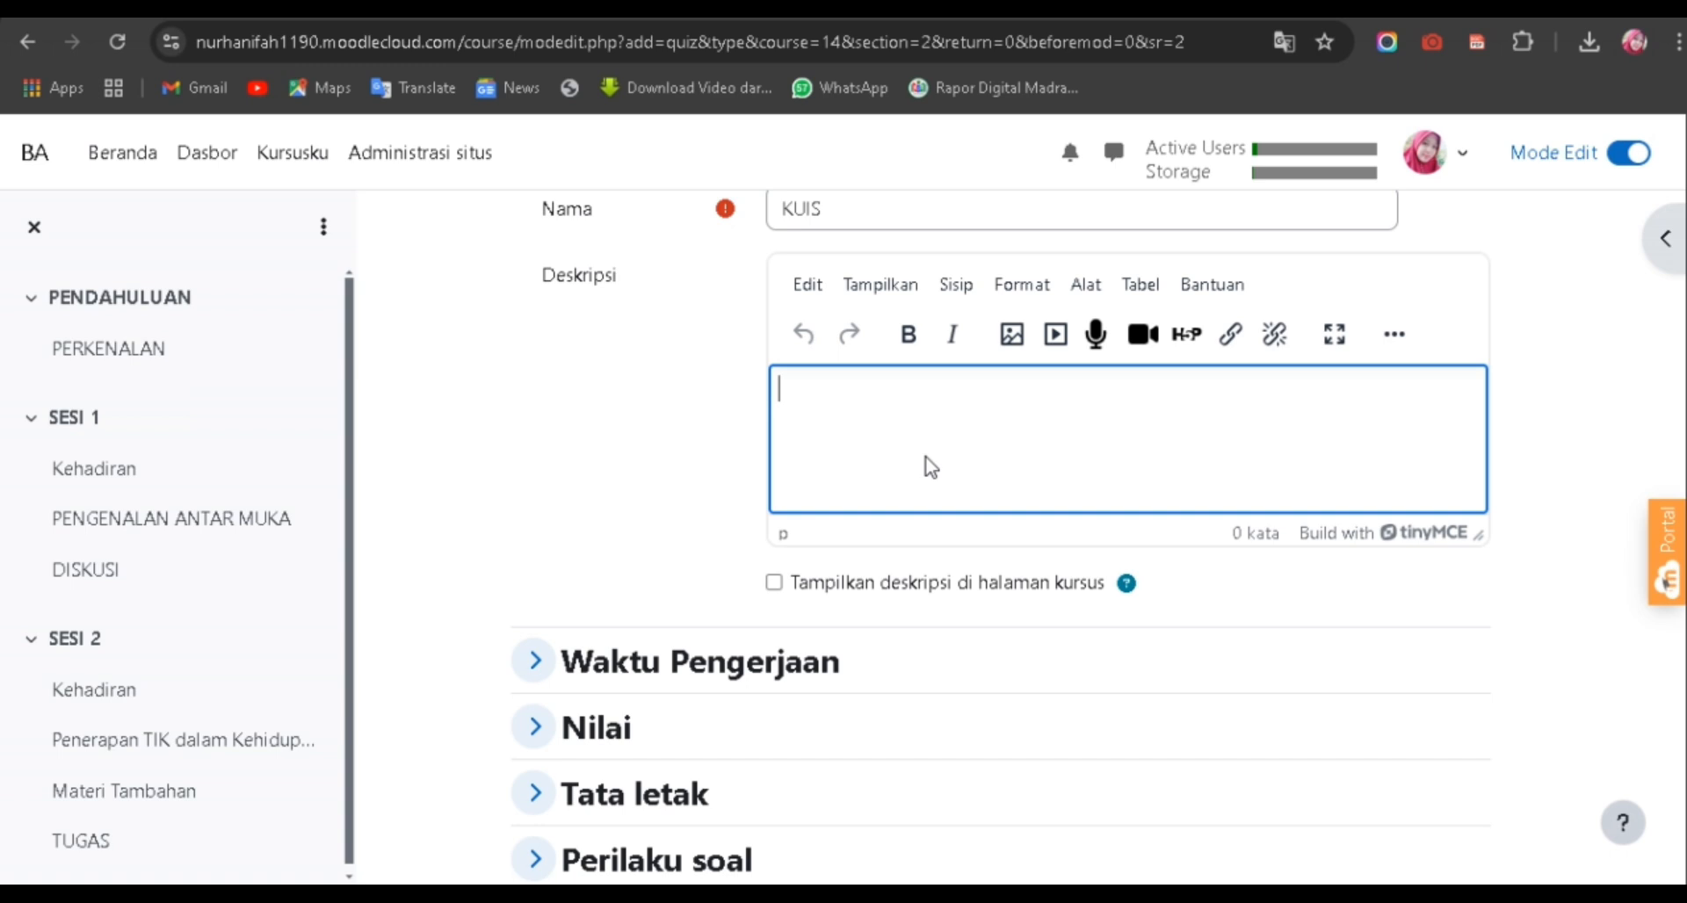
text(ku)
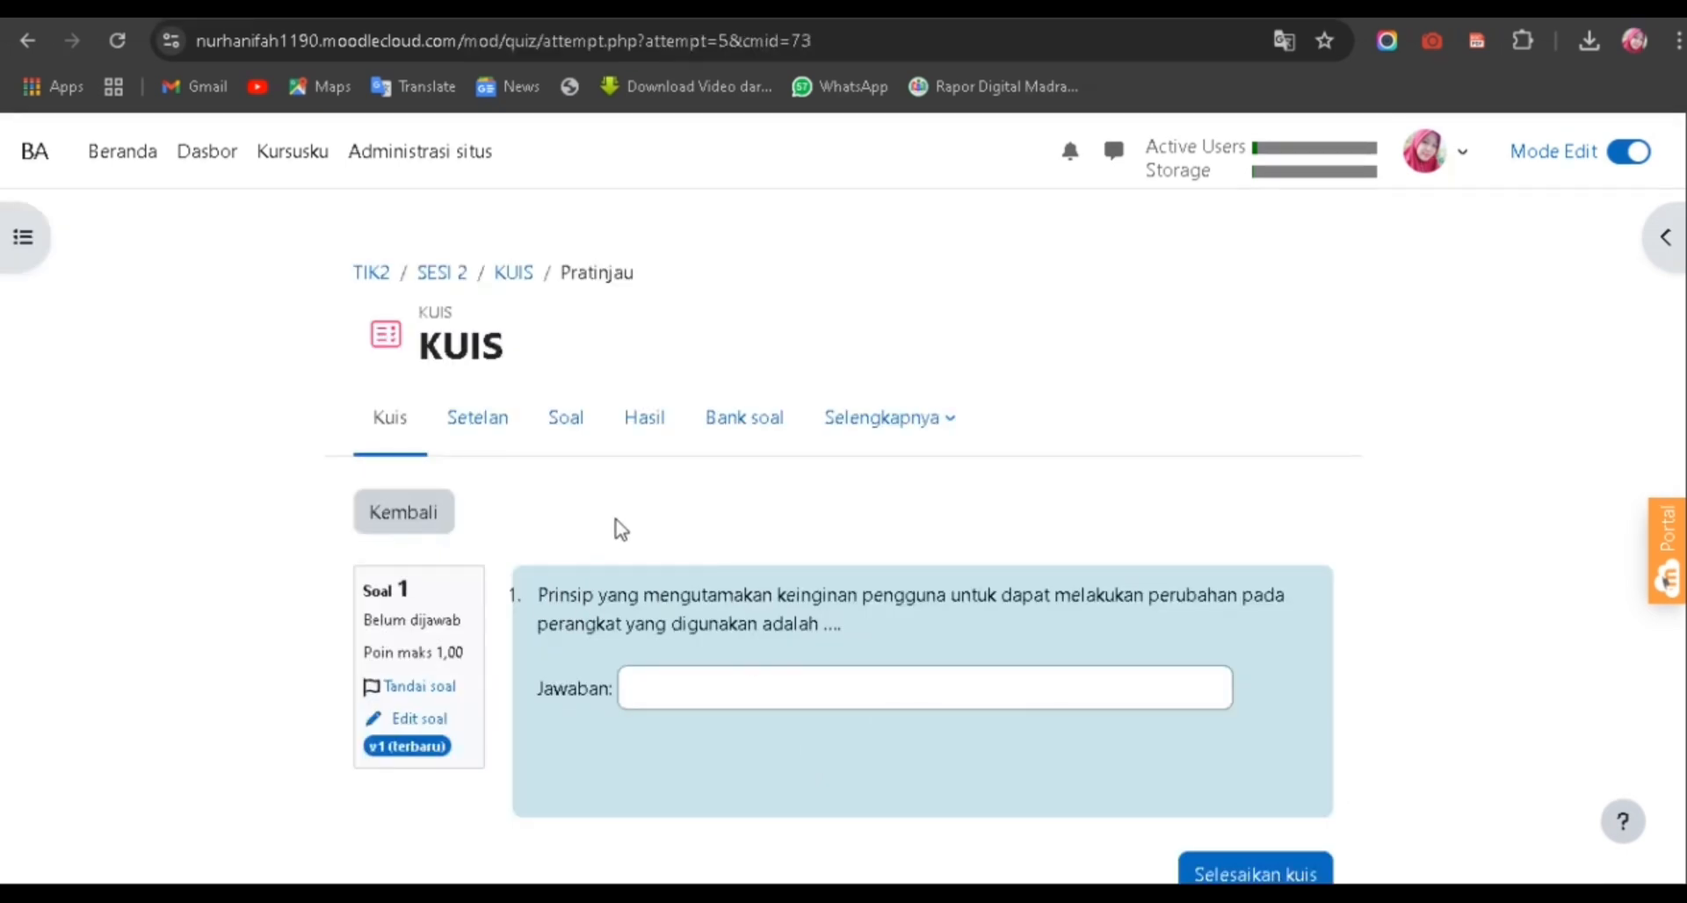
Leave the quiz preview and open the course Pengenalan Teknologi dan Komunikasi from the Kursusku overview.
scroll(888, 712, down, 2)
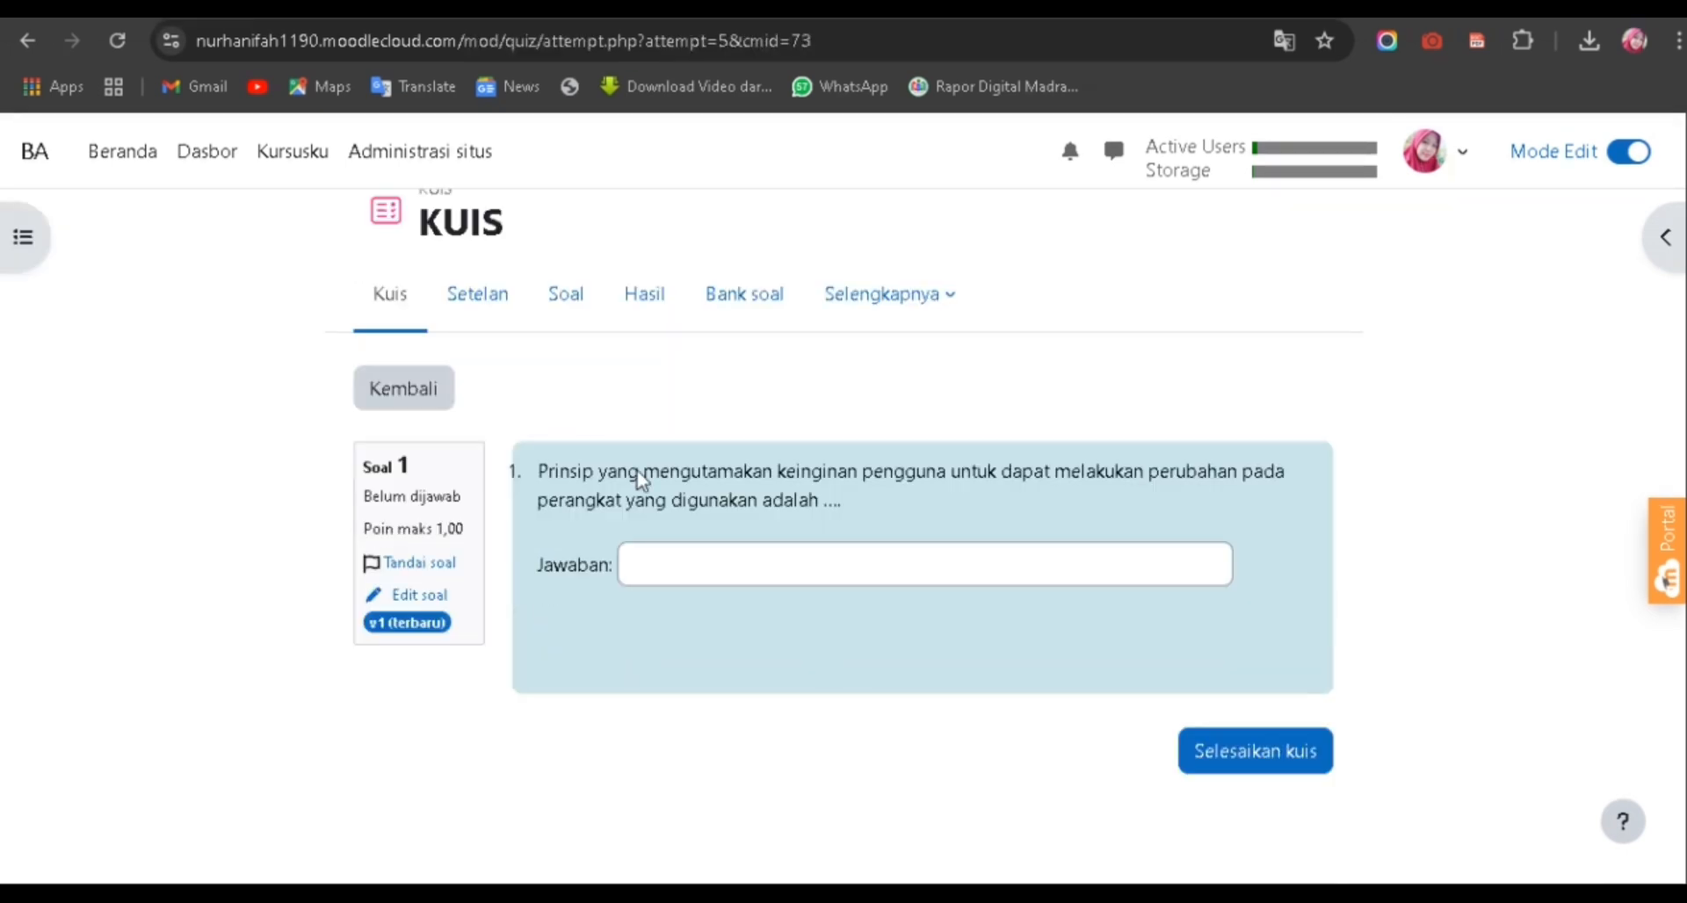
click(281, 163)
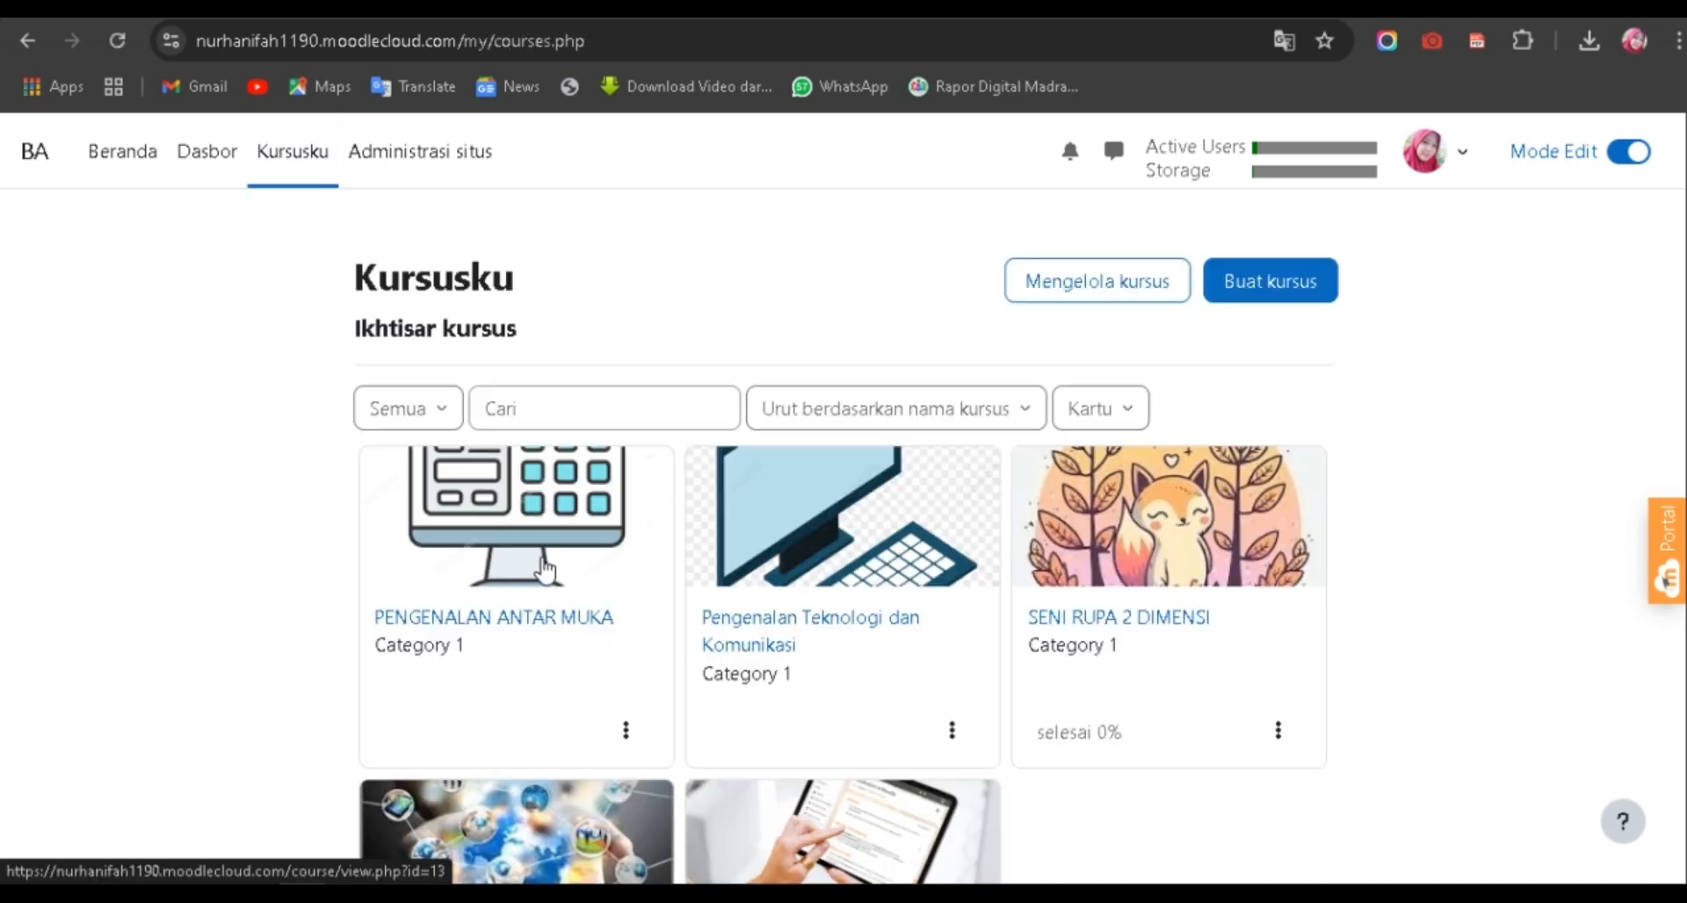
scroll(543, 566, down, 4)
scroll(543, 567, up, 3)
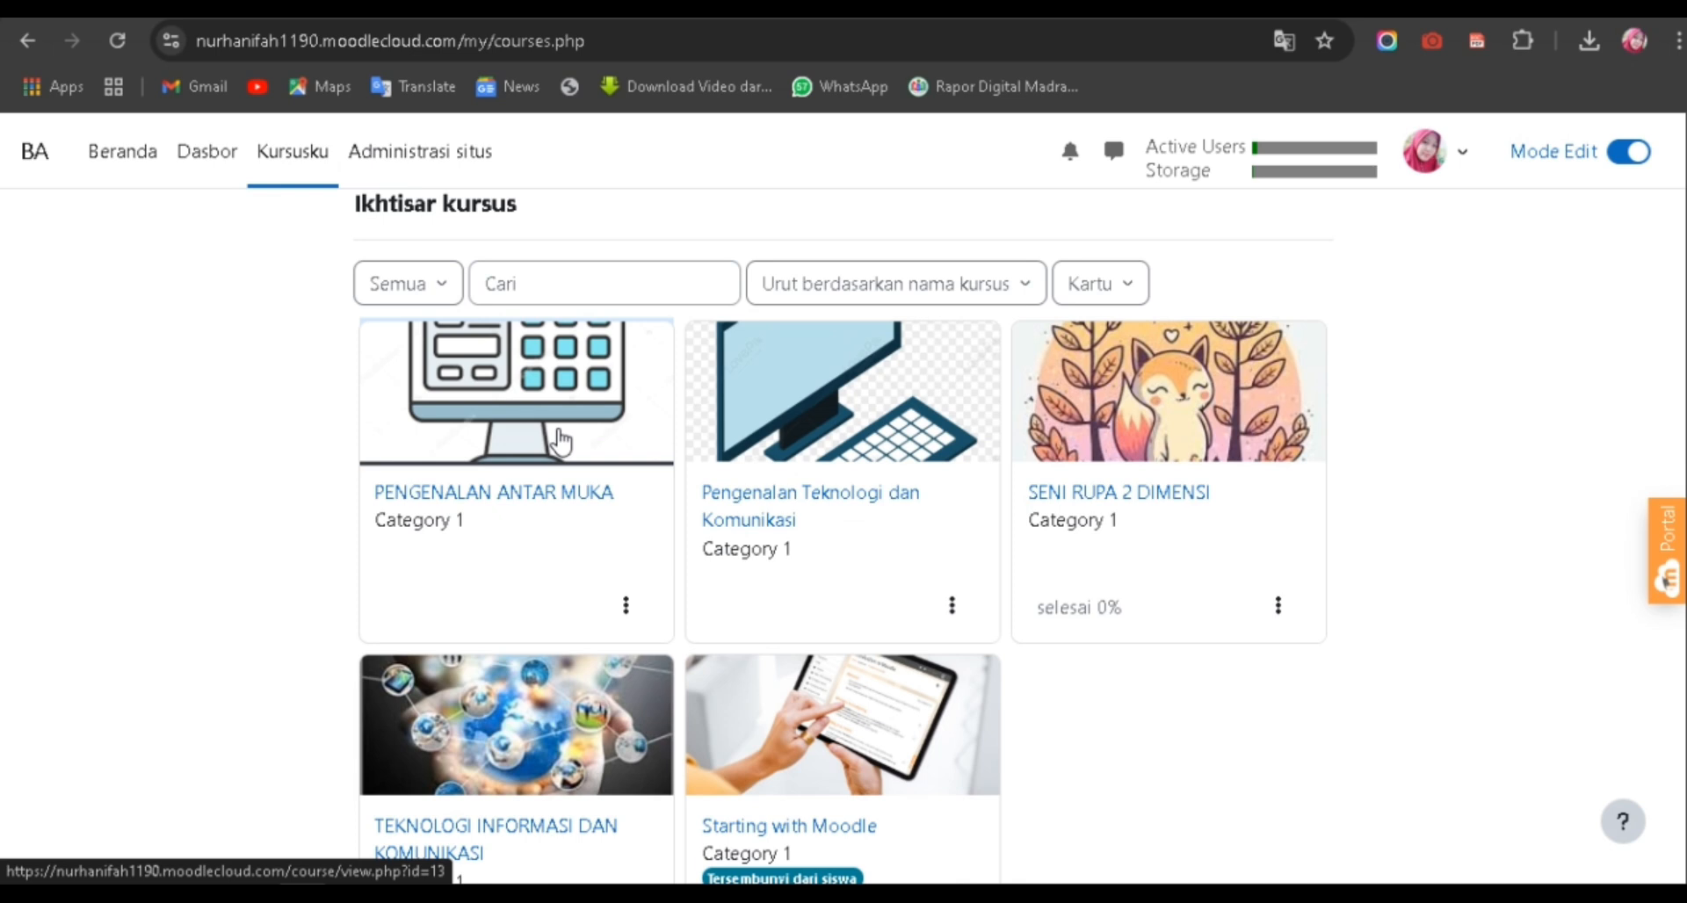
click(879, 435)
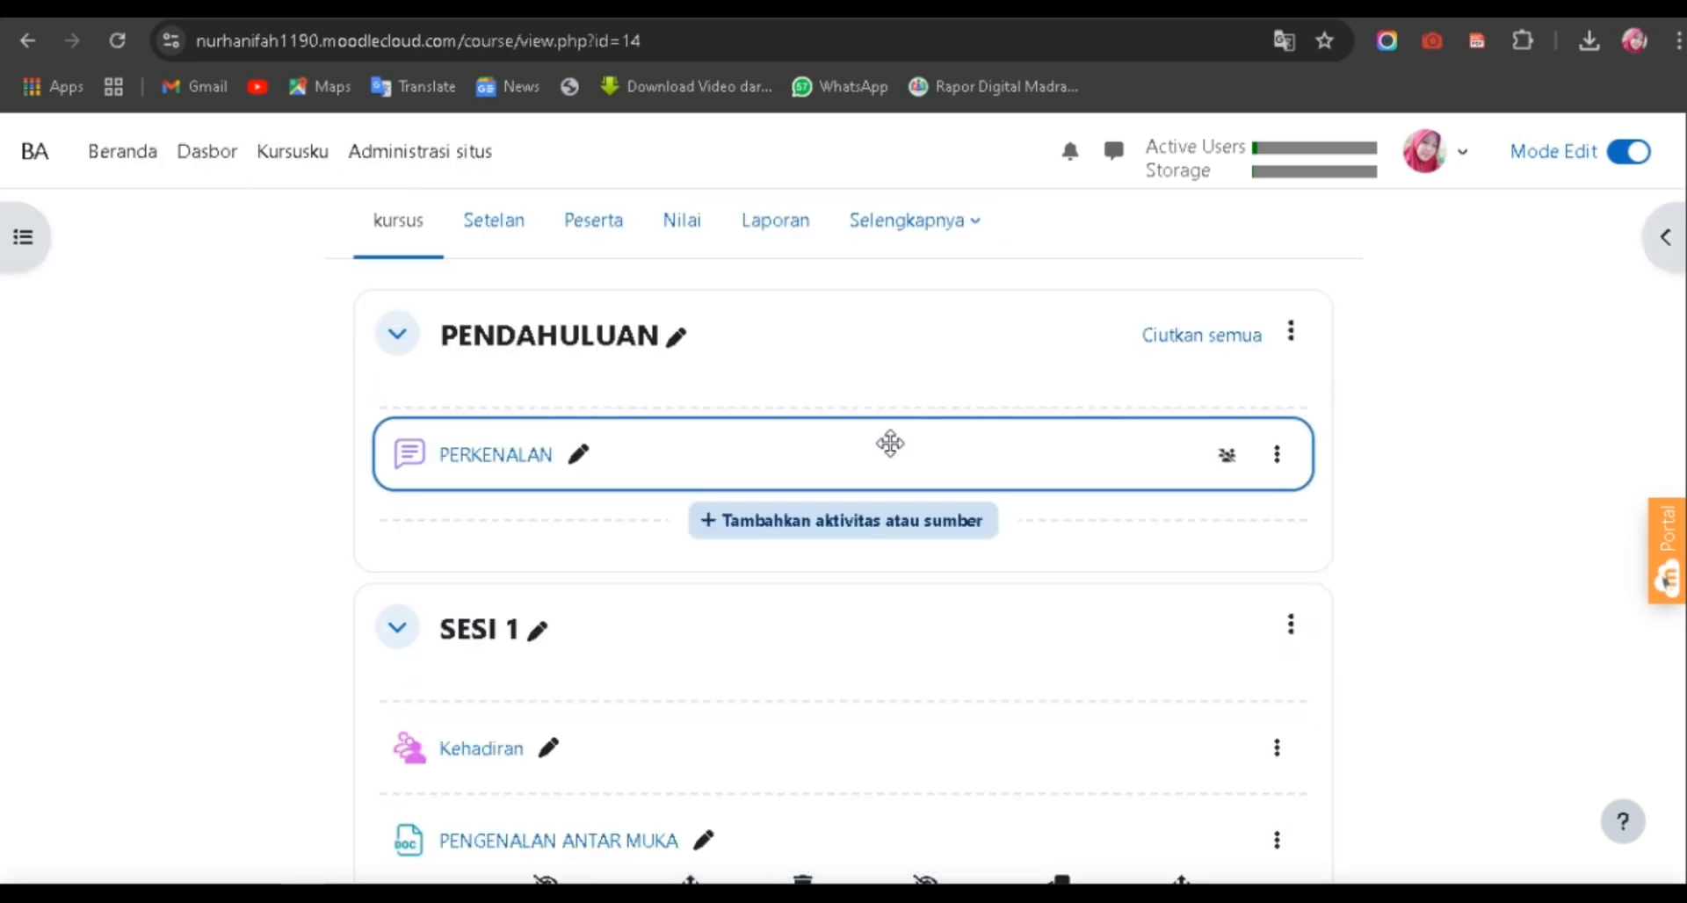
Review the activities in the course's PENDAHULUAN, SESI 1 and SESI 2 sections, from the PERKENALAN forum down to KUIS.
scroll(890, 443, up, 1)
scroll(893, 434, down, 1)
scroll(883, 465, up, 1)
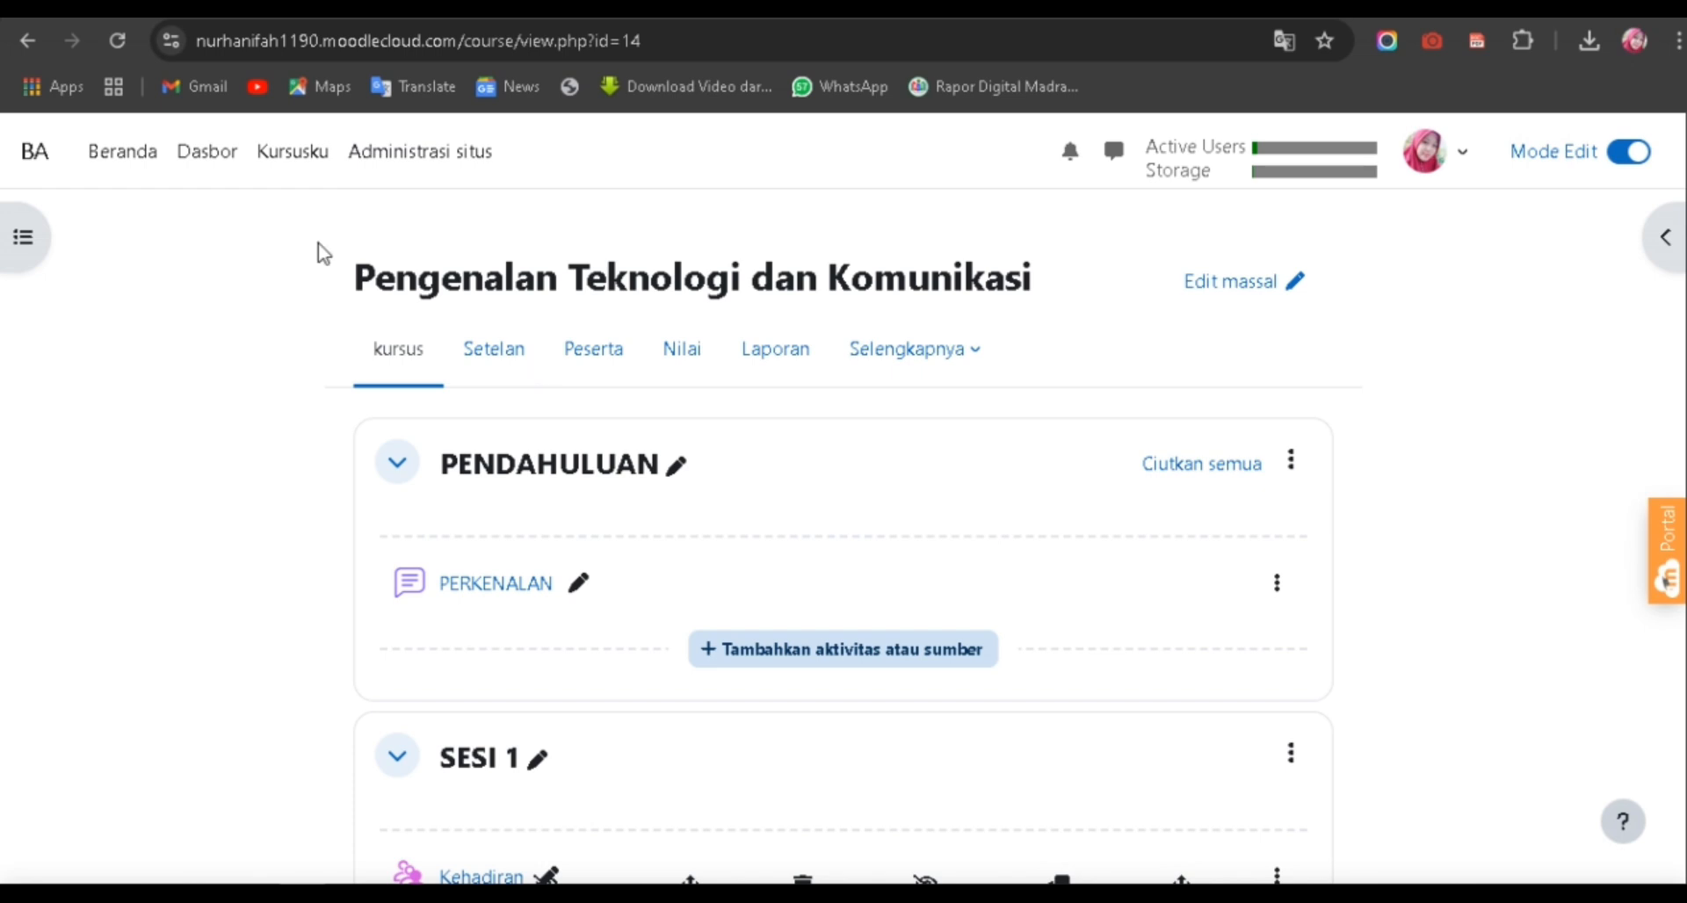
scroll(437, 372, down, 1)
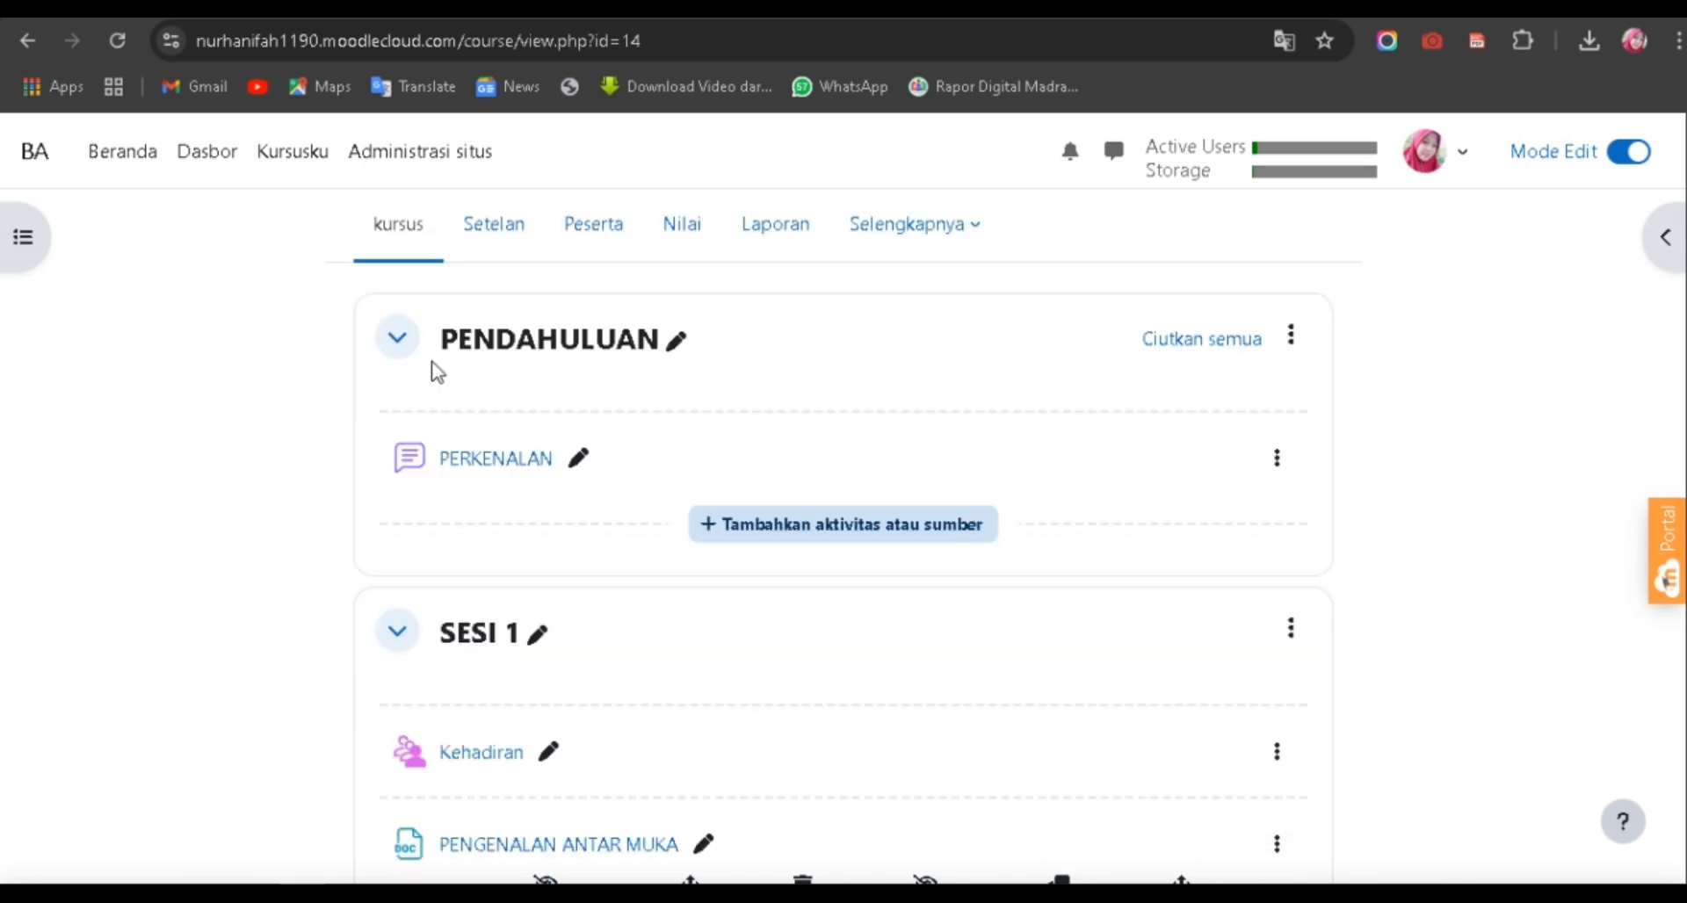
scroll(674, 499, up, 1)
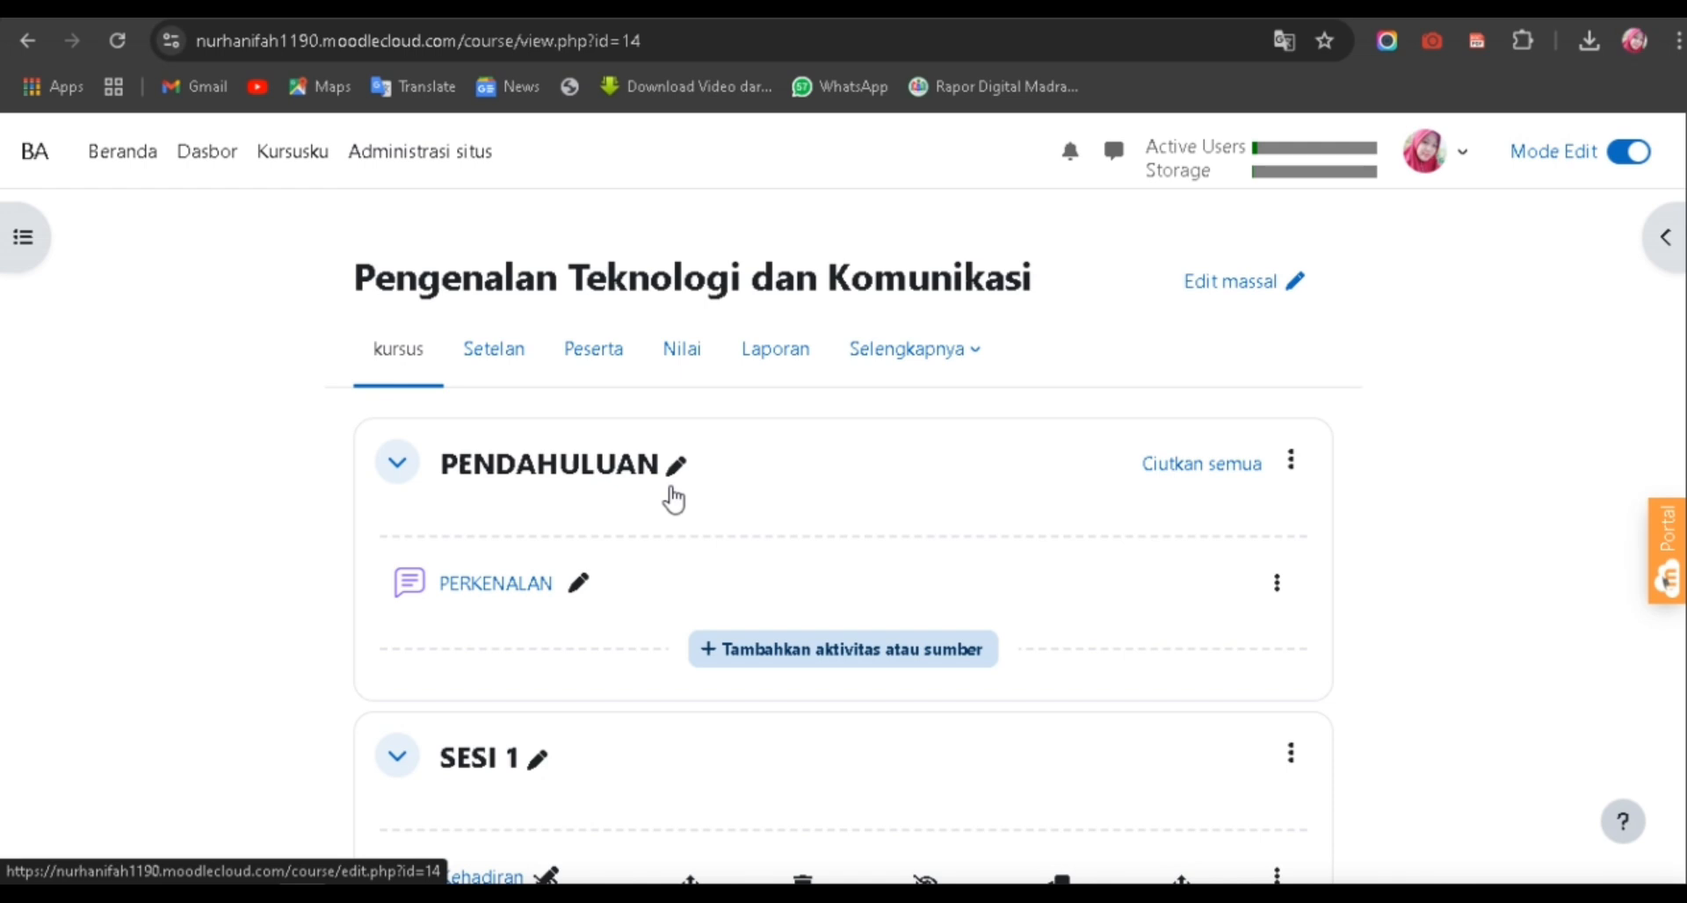
scroll(452, 388, down, 1)
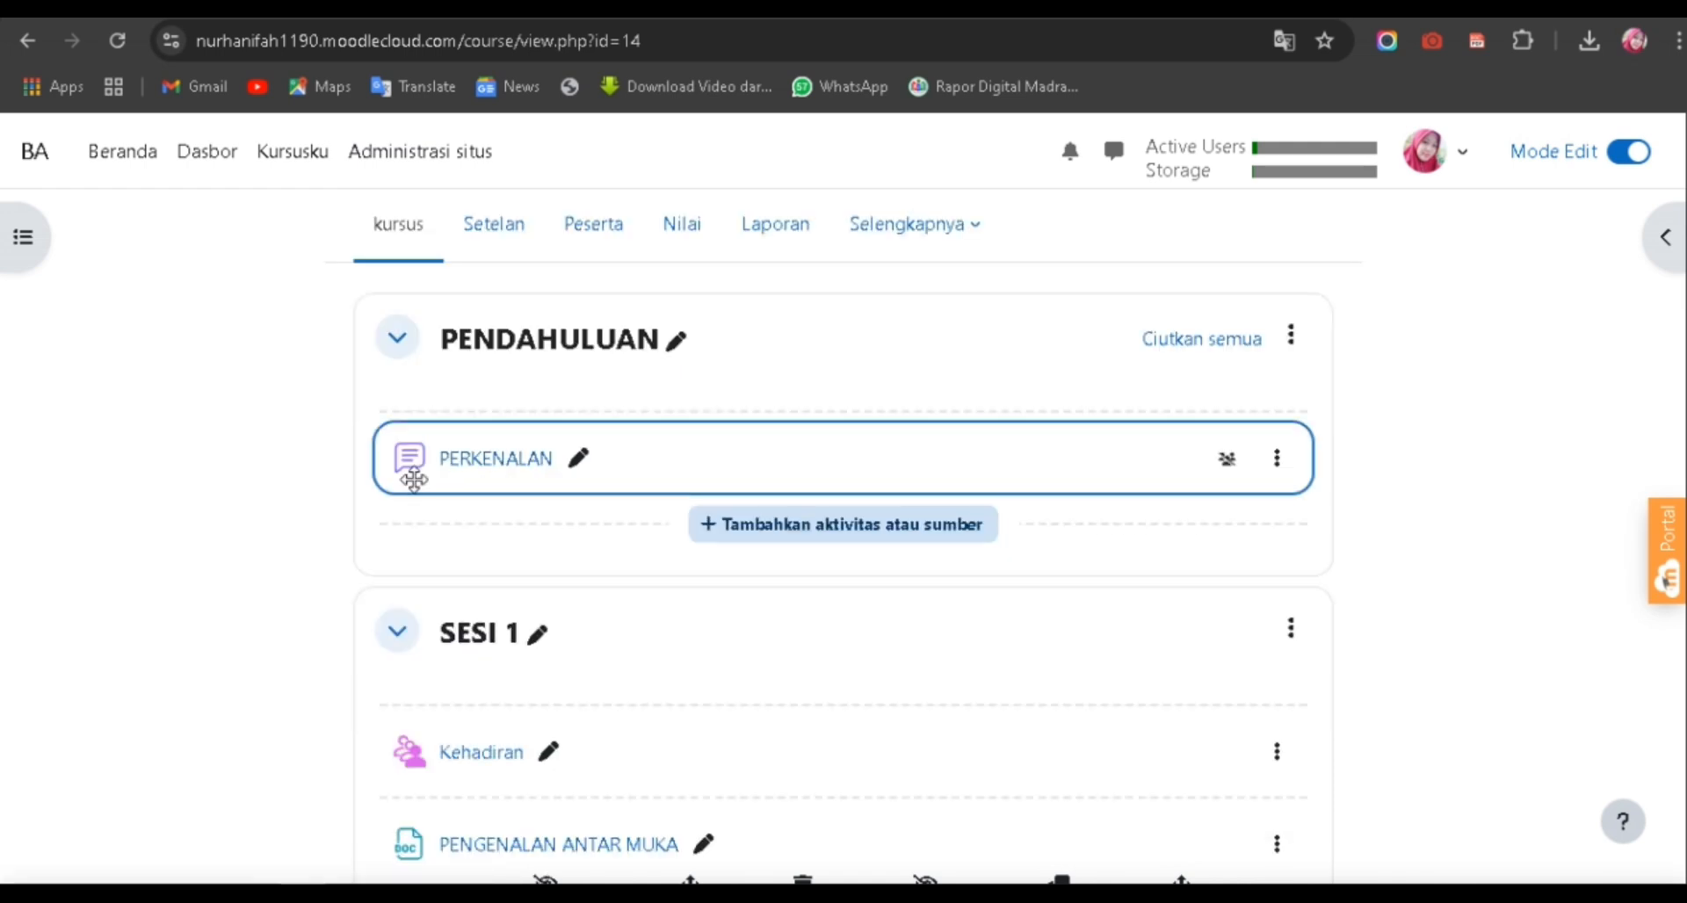
scroll(587, 519, down, 2)
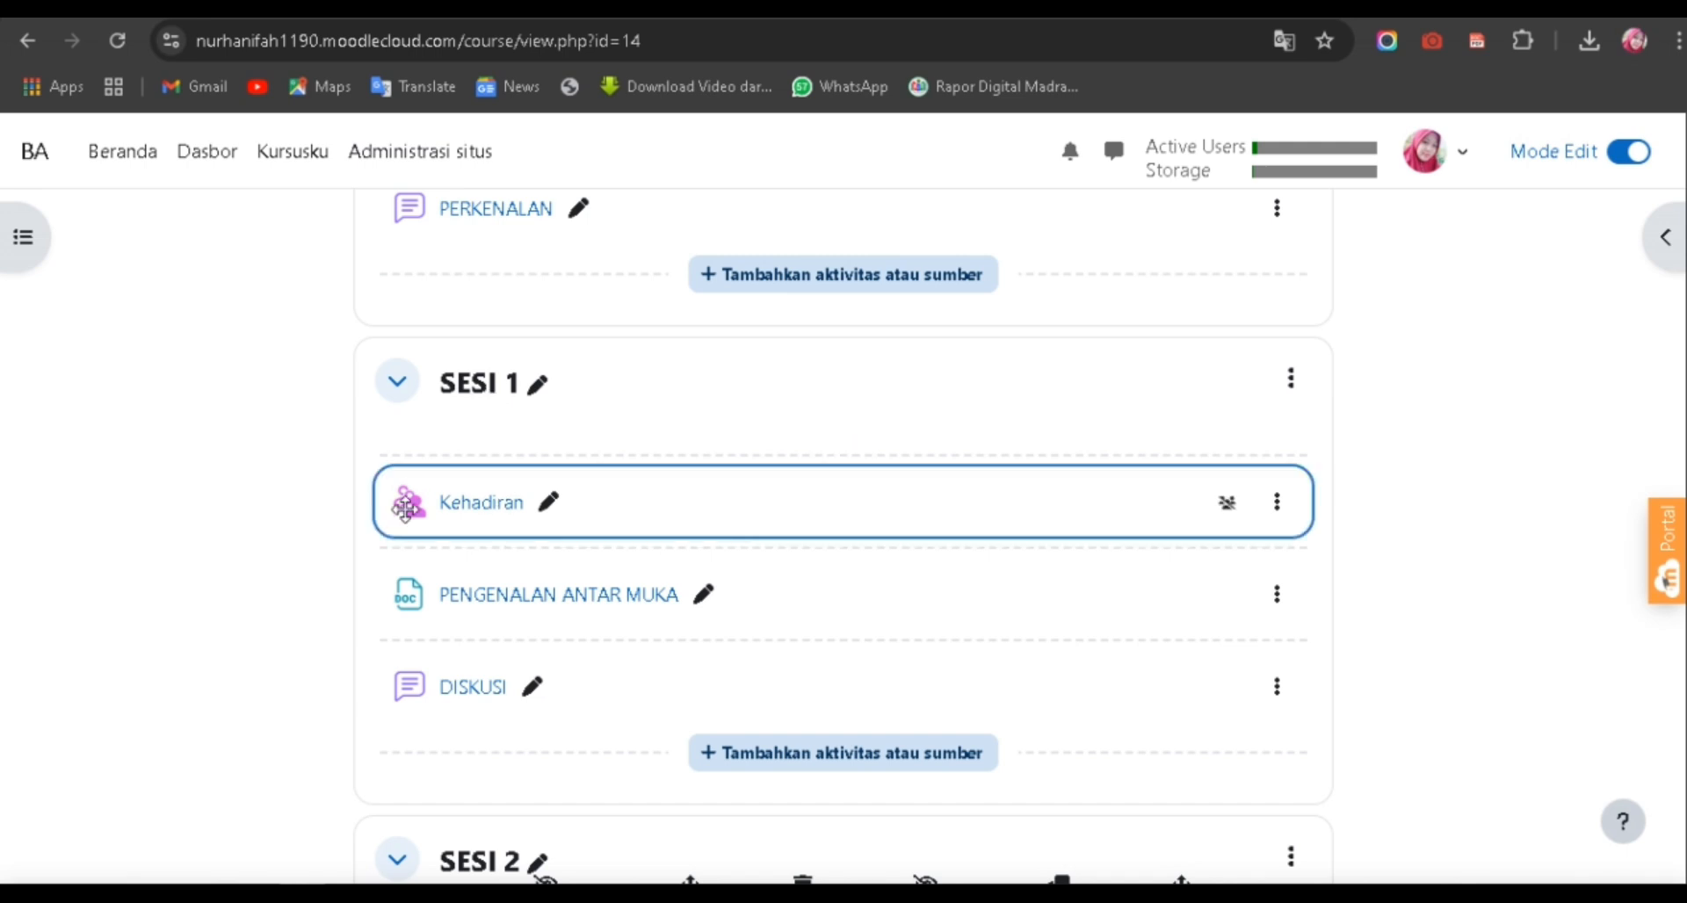
scroll(395, 610, down, 1)
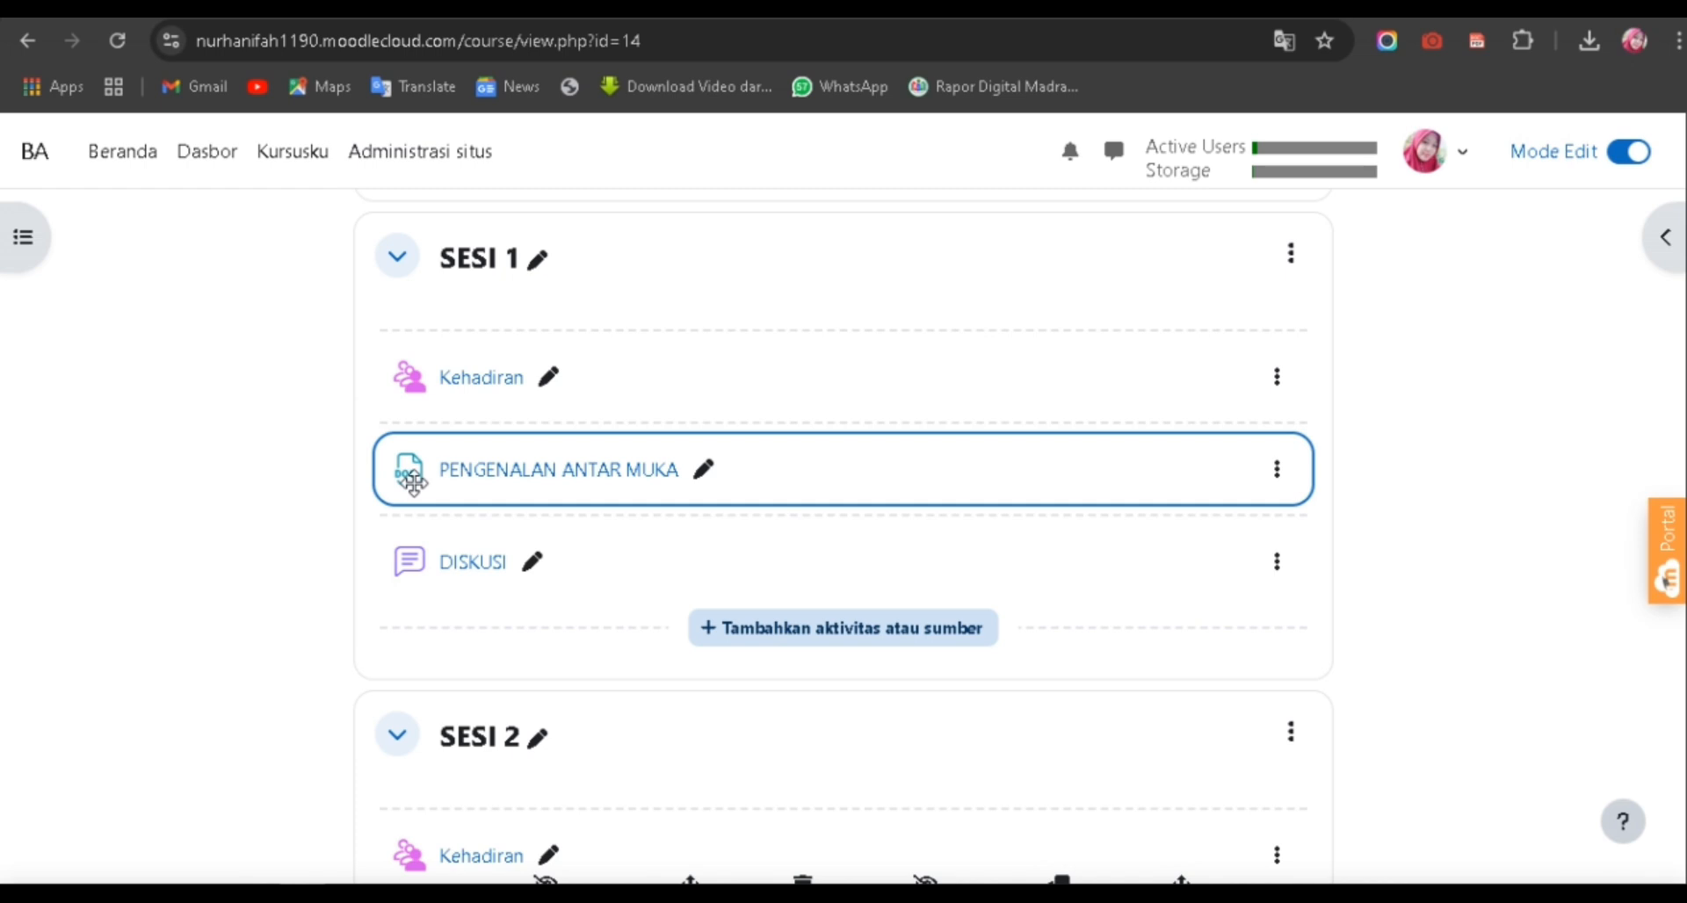
scroll(515, 489, down, 1)
scroll(720, 580, down, 1)
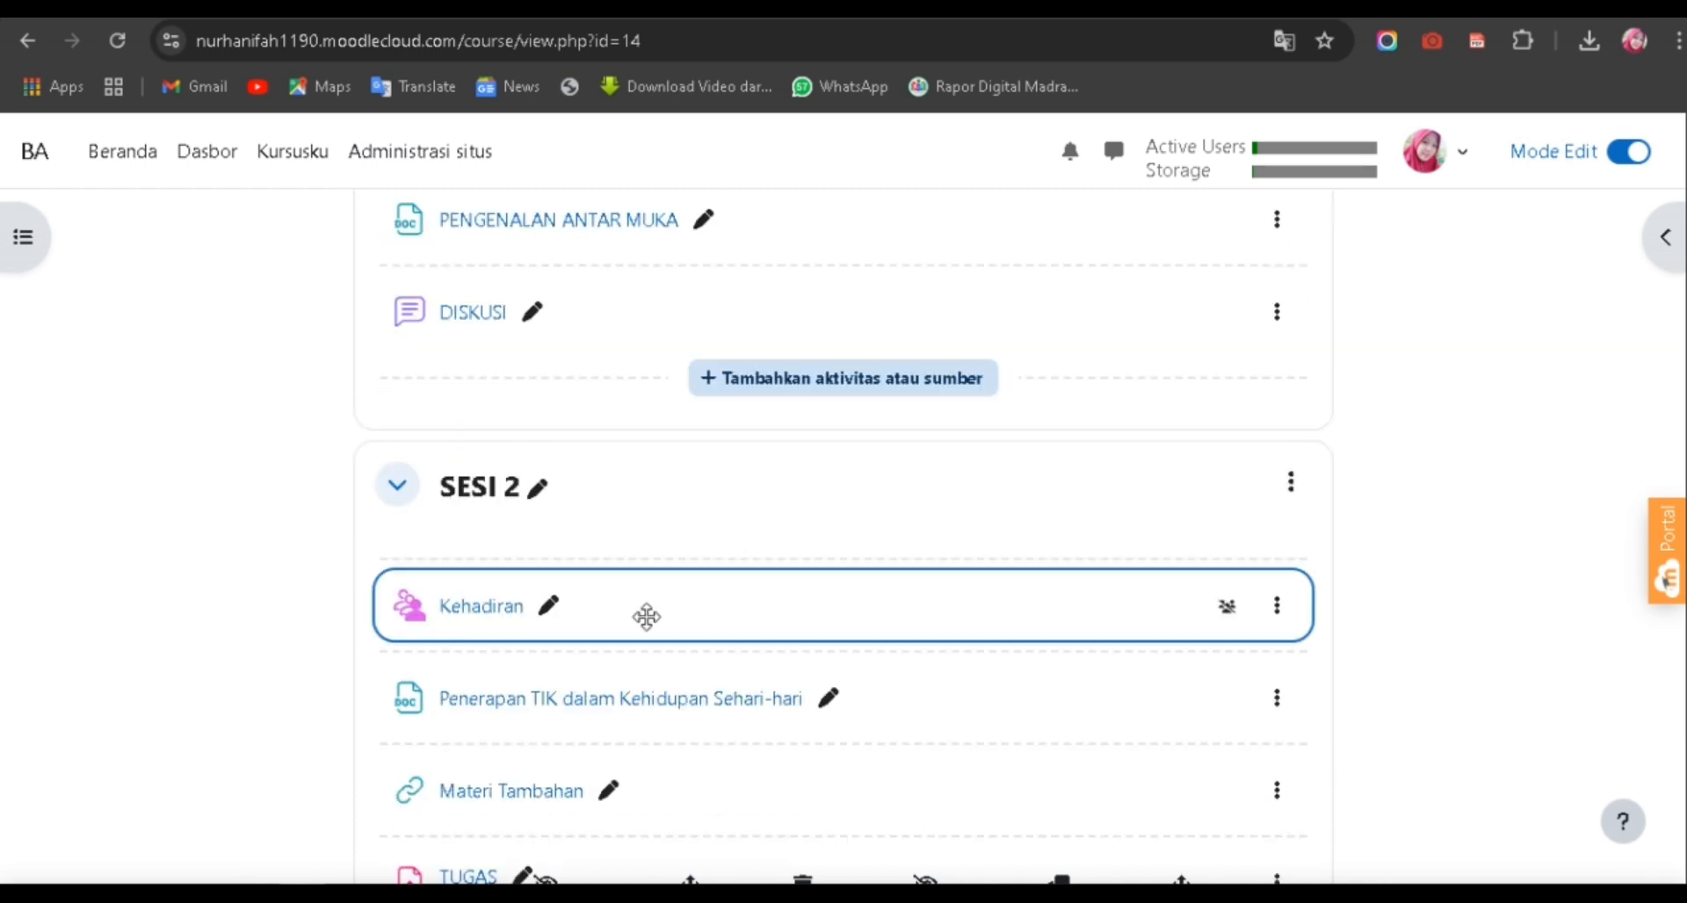
scroll(847, 606, down, 1)
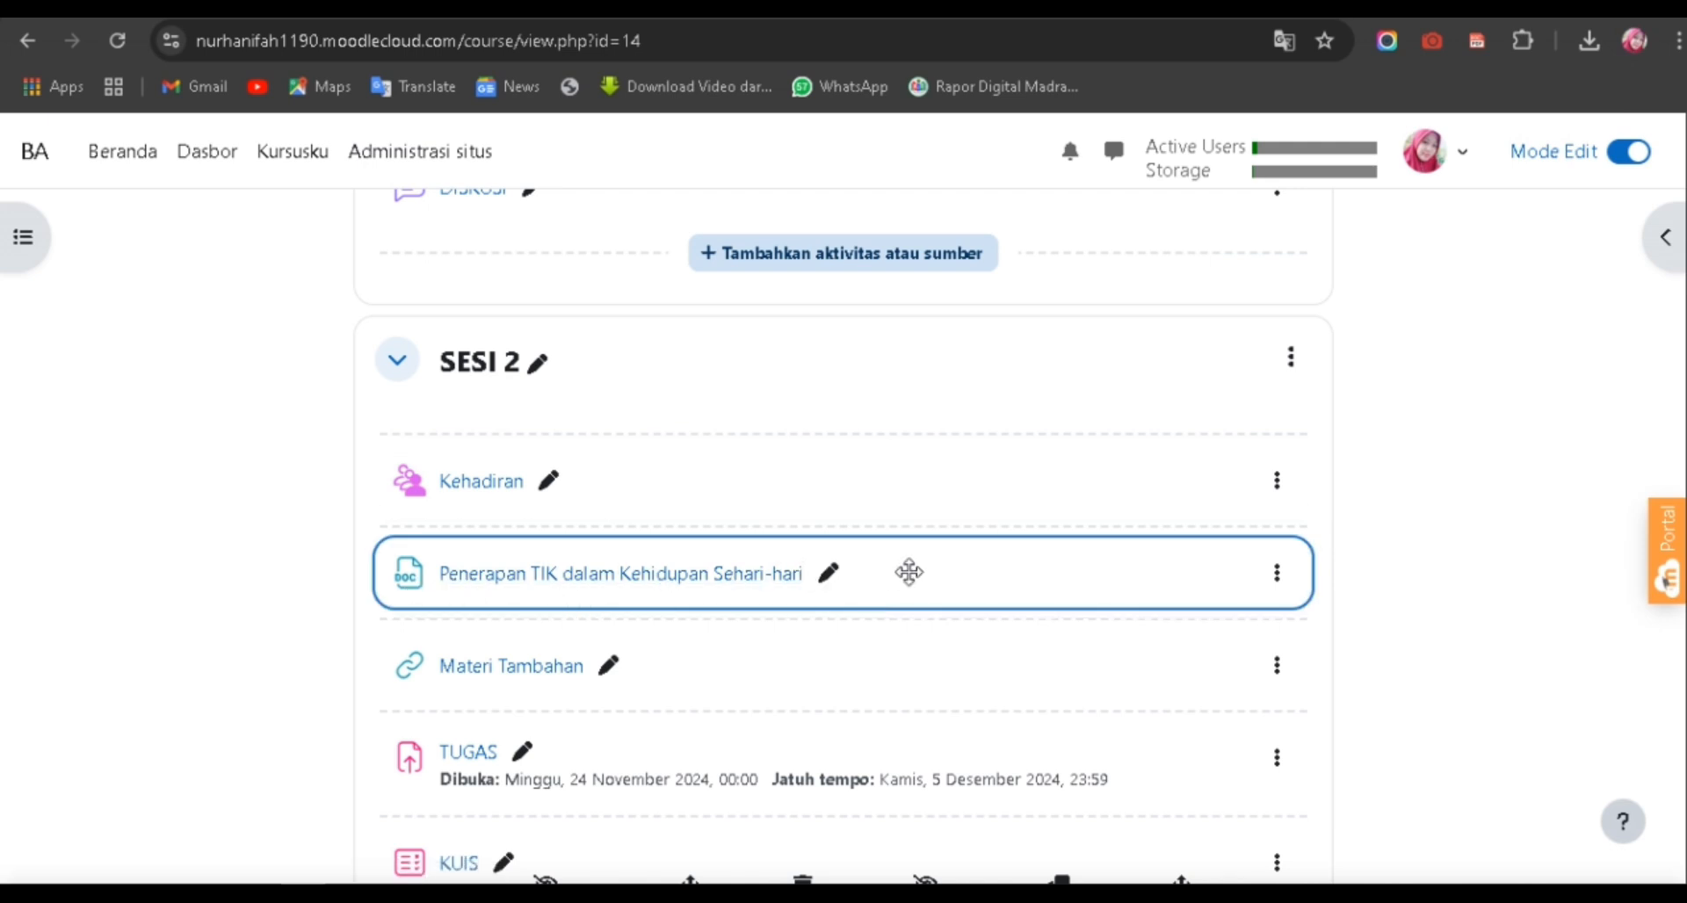
scroll(431, 624, down, 1)
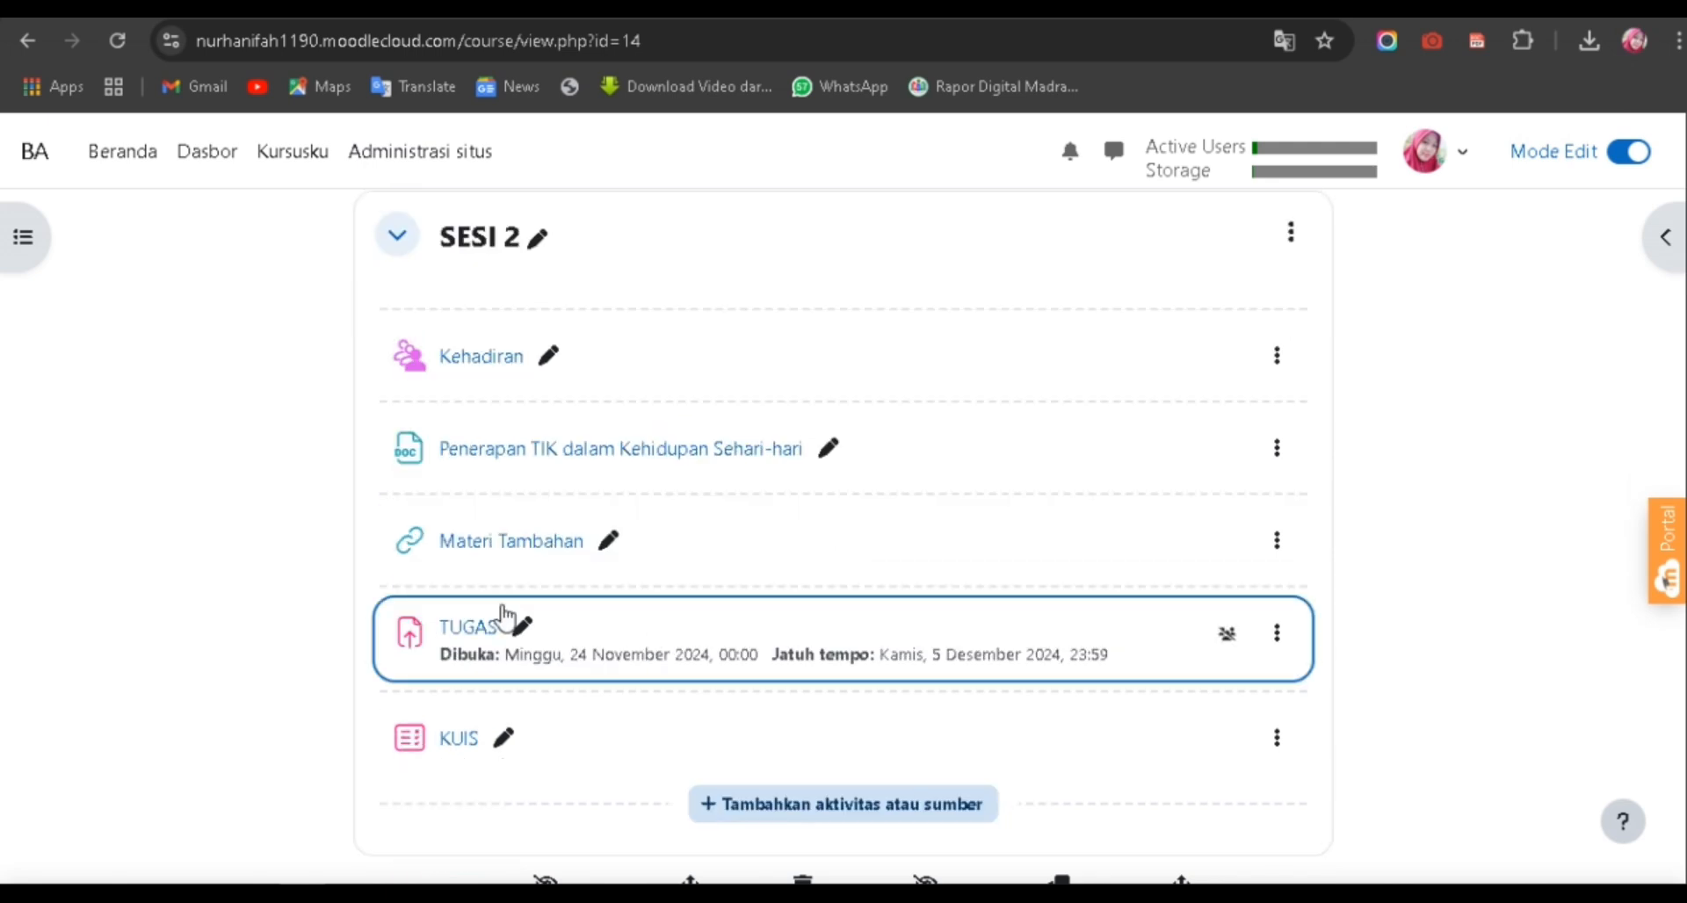
scroll(619, 692, down, 1)
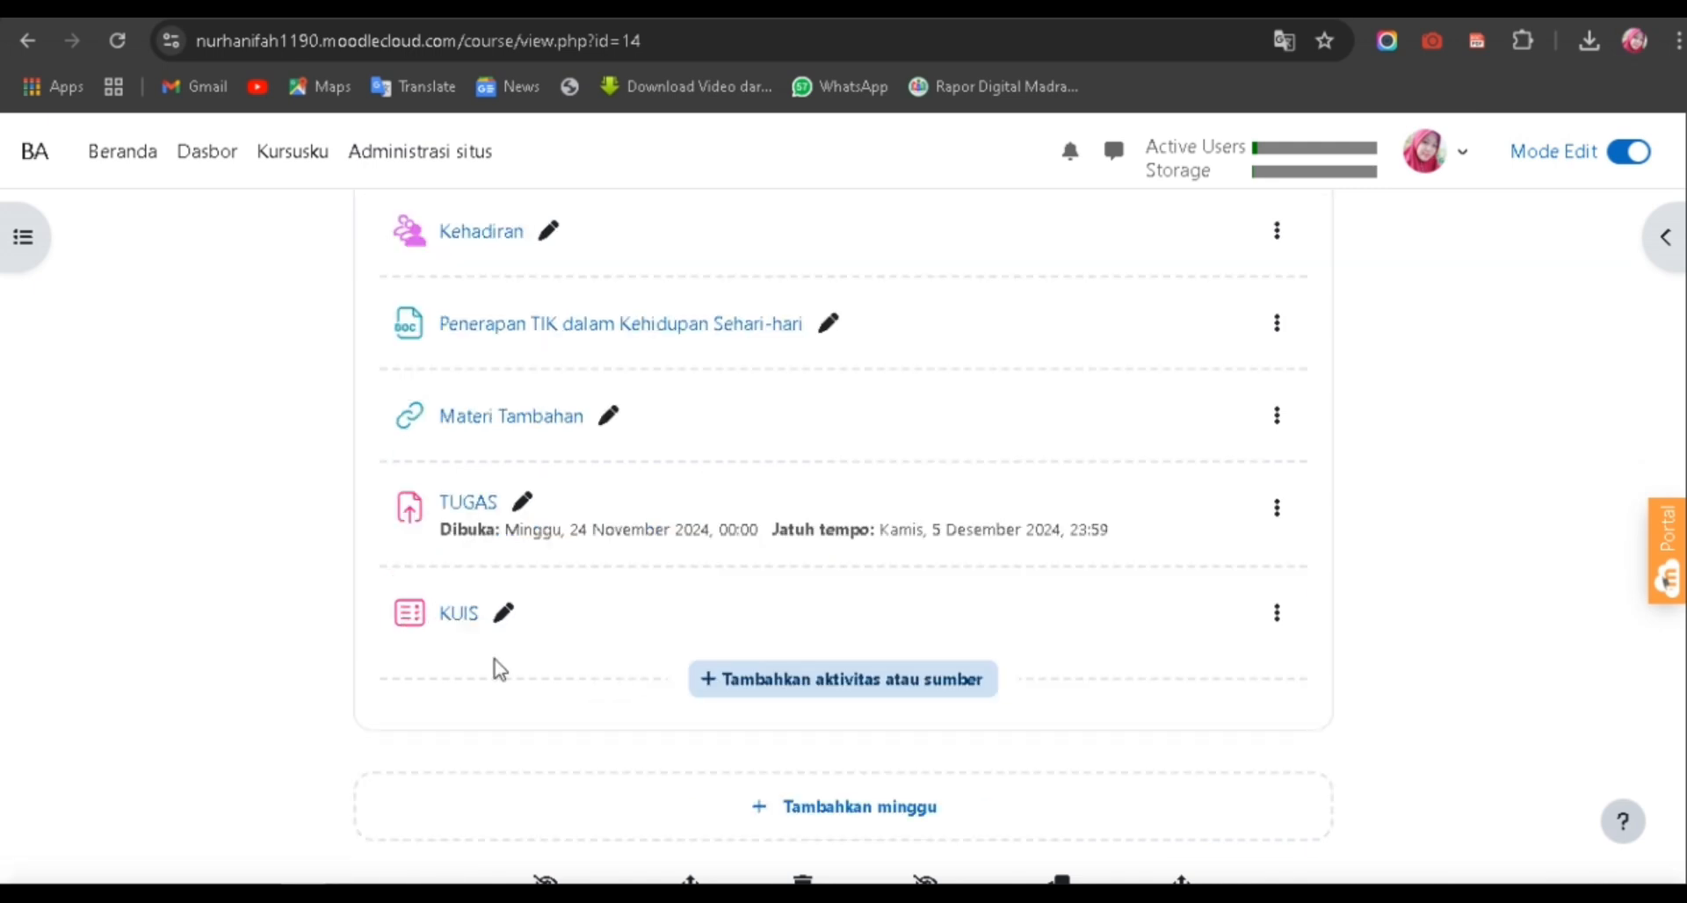
scroll(1344, 622, up, 1)
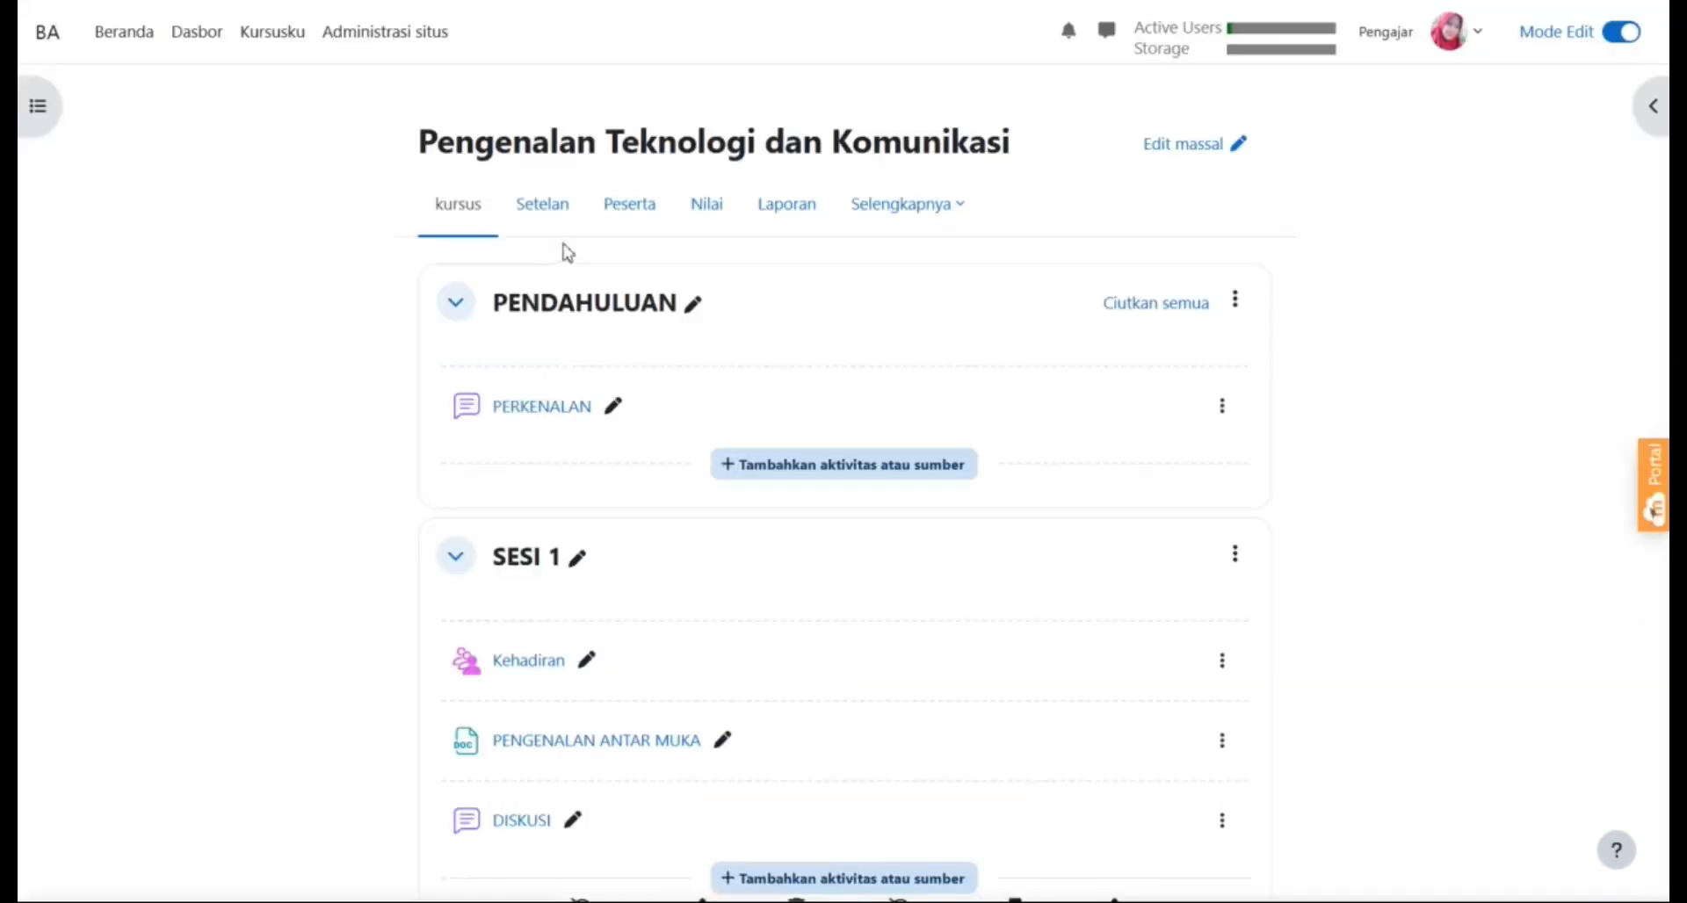
View the course's participant list and its user enrolment options without enrolling anyone.
click(641, 212)
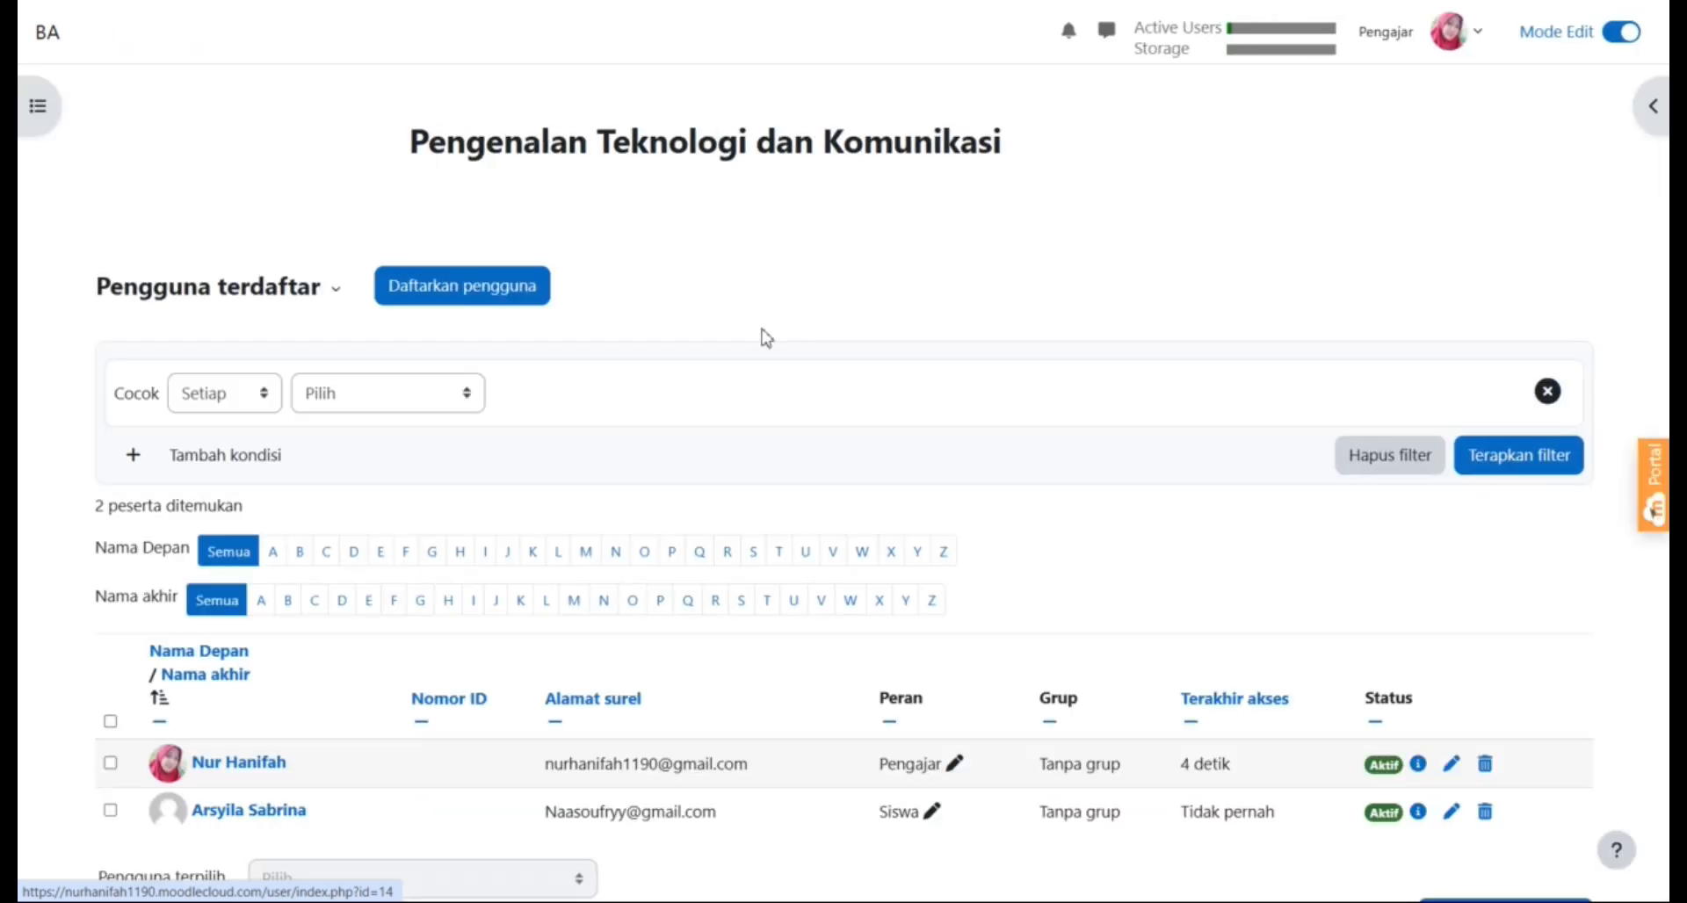
scroll(802, 545, down, 1)
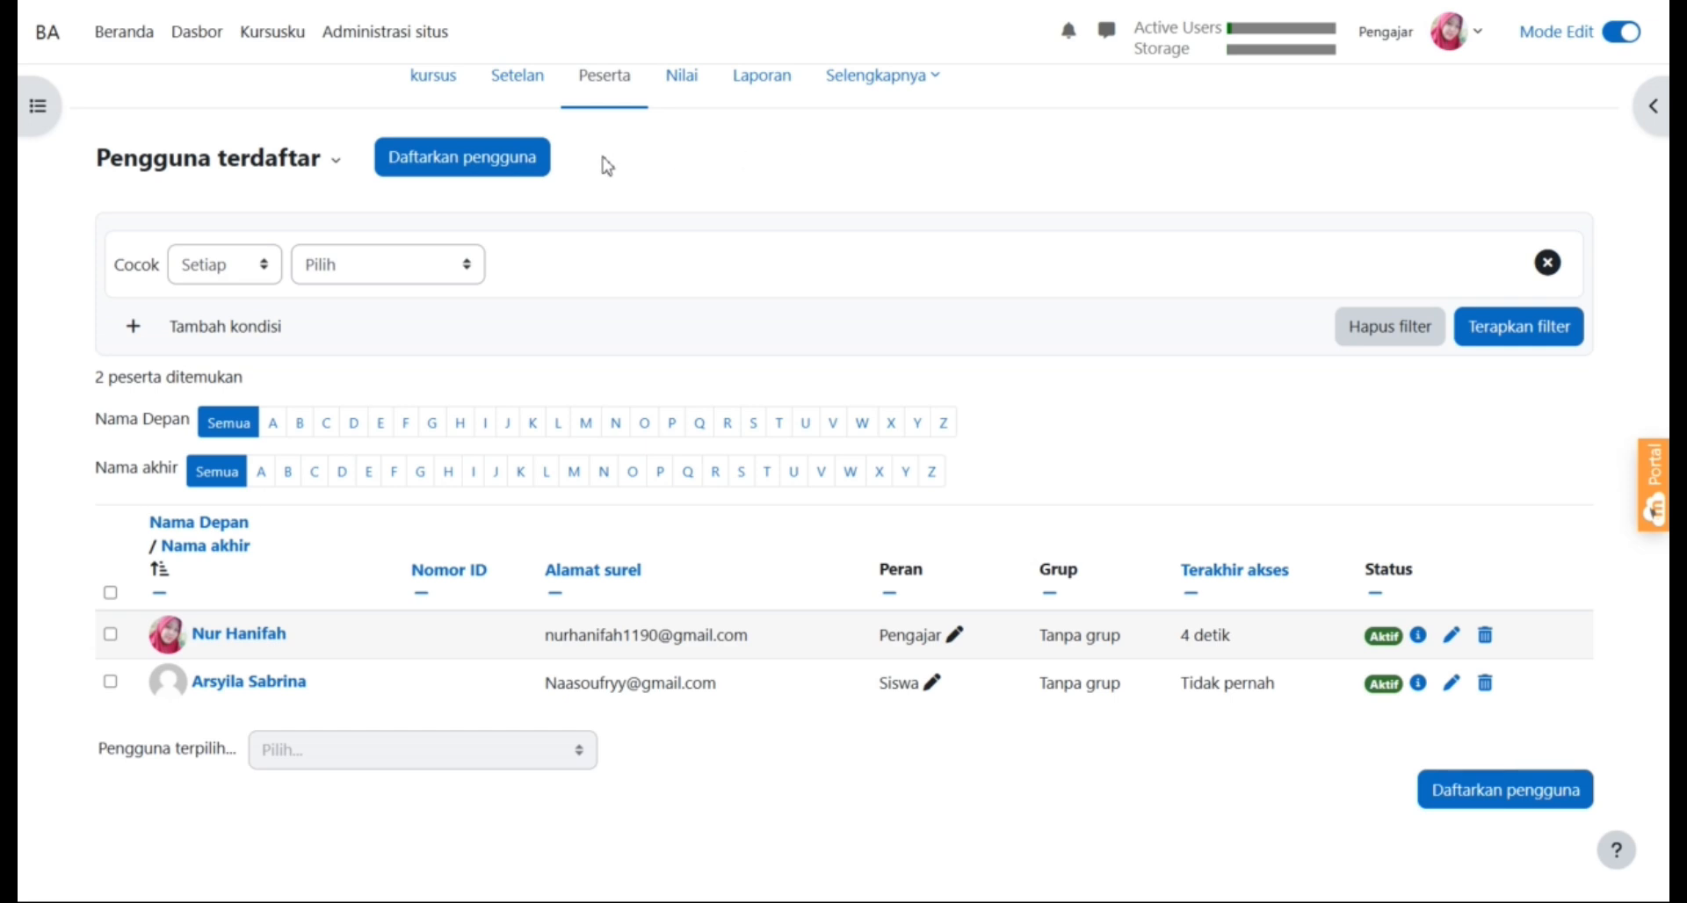
click(492, 163)
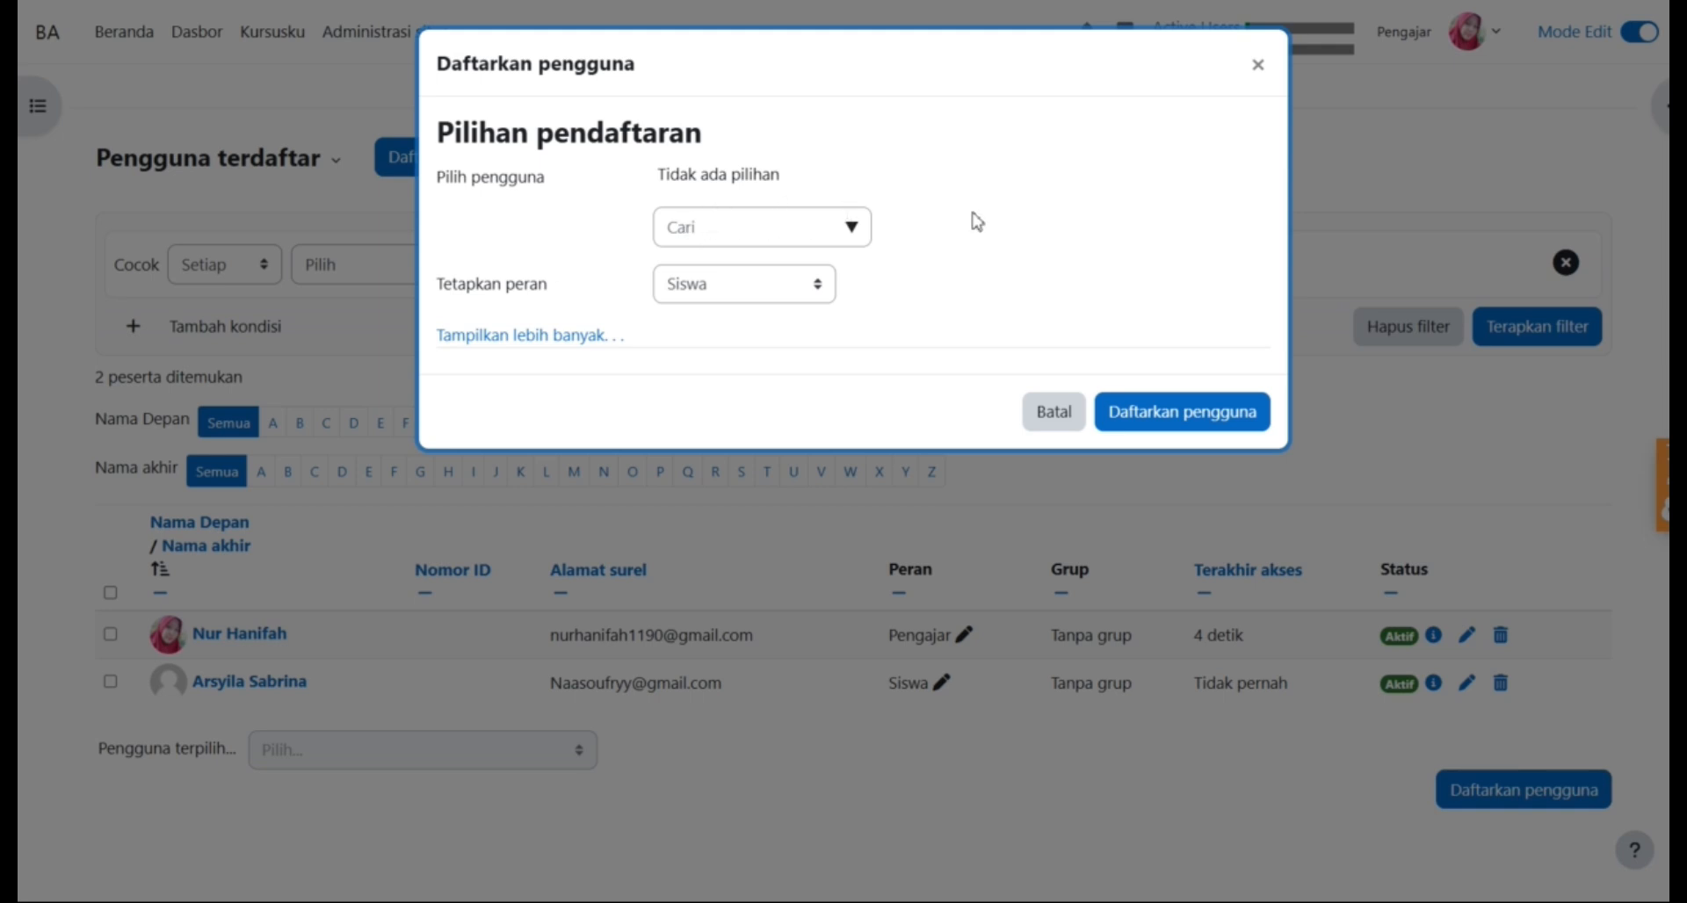
click(1053, 413)
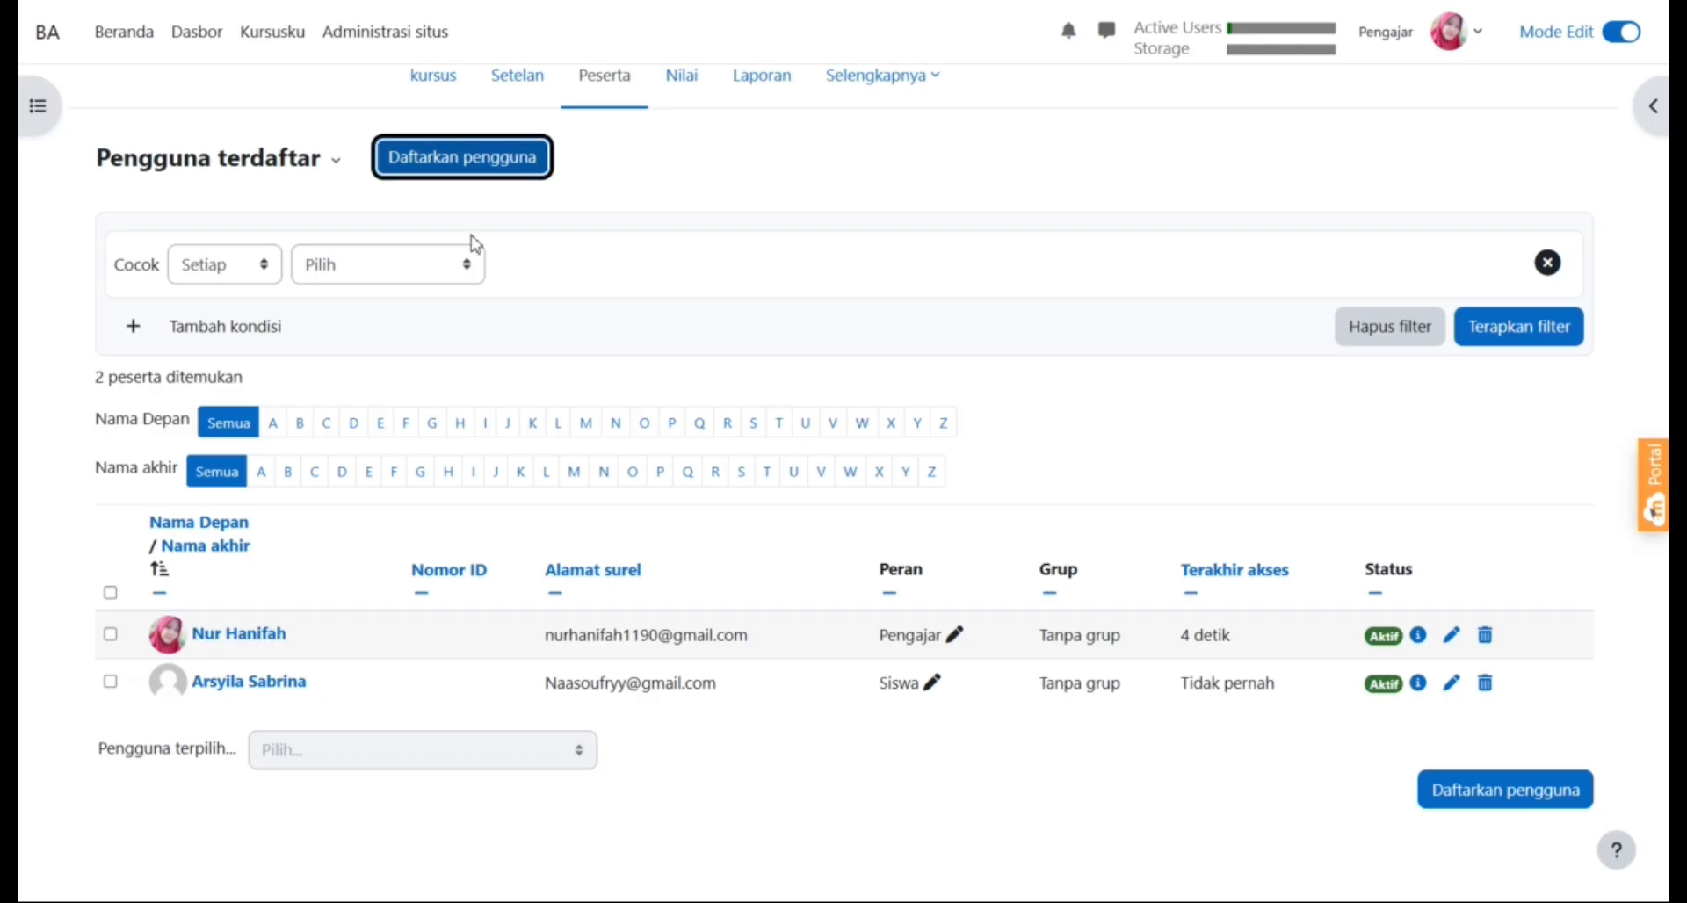
scroll(690, 193, up, 2)
scroll(690, 193, up, 1)
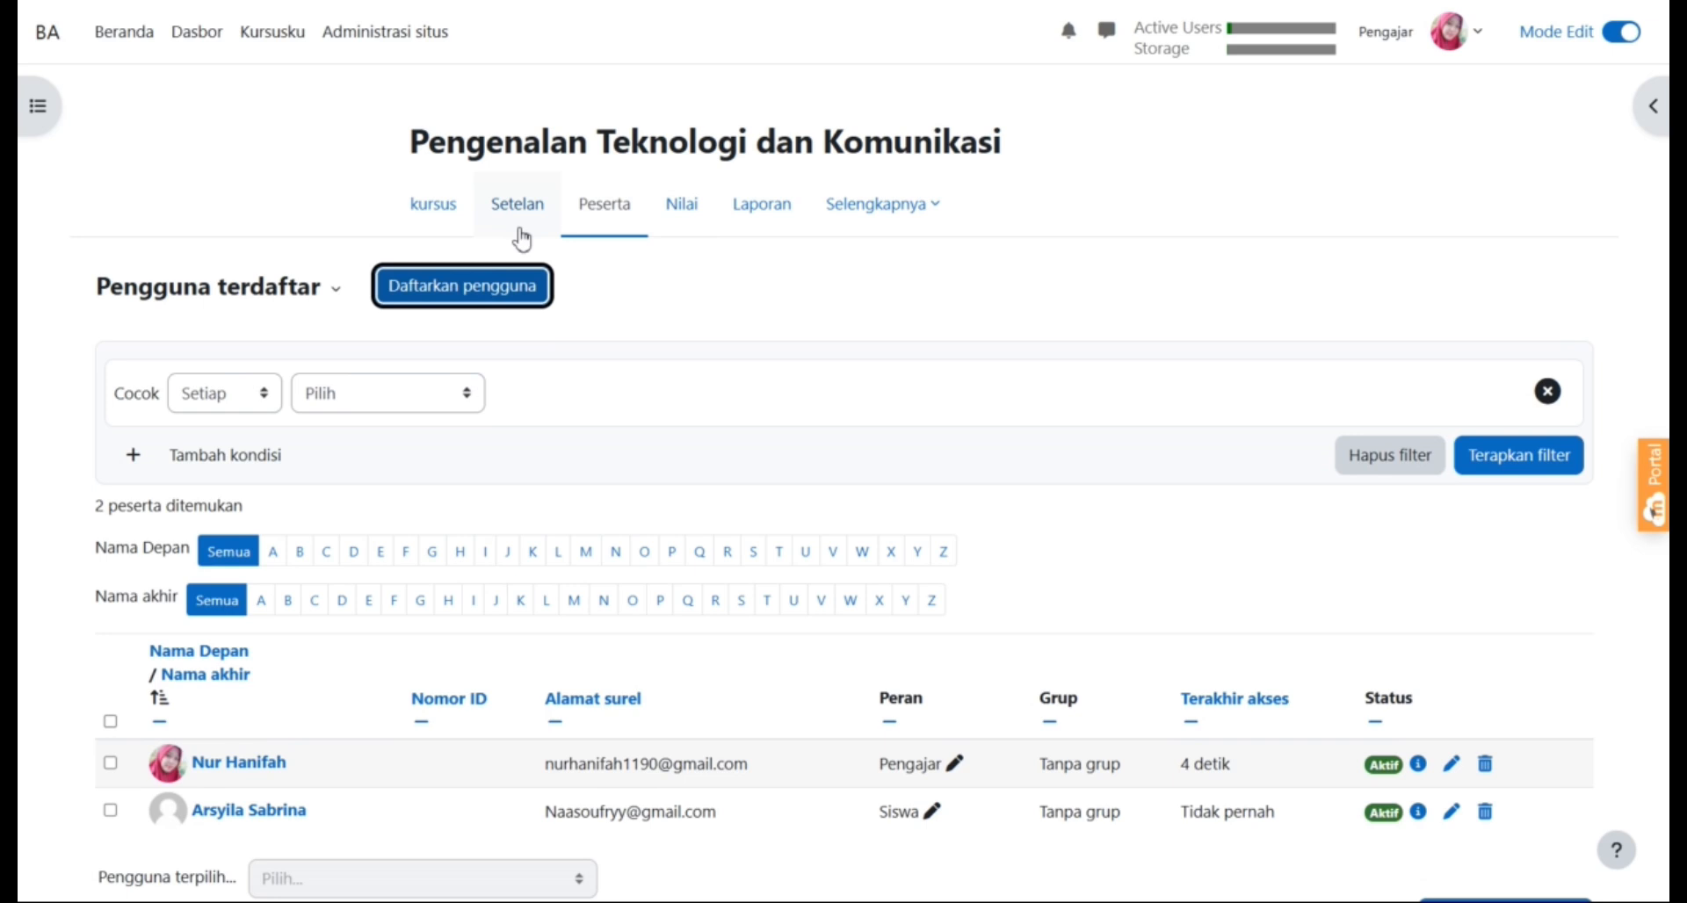
Return to the course page and open the PERKENALAN forum in the PENDAHULUAN section.
click(434, 227)
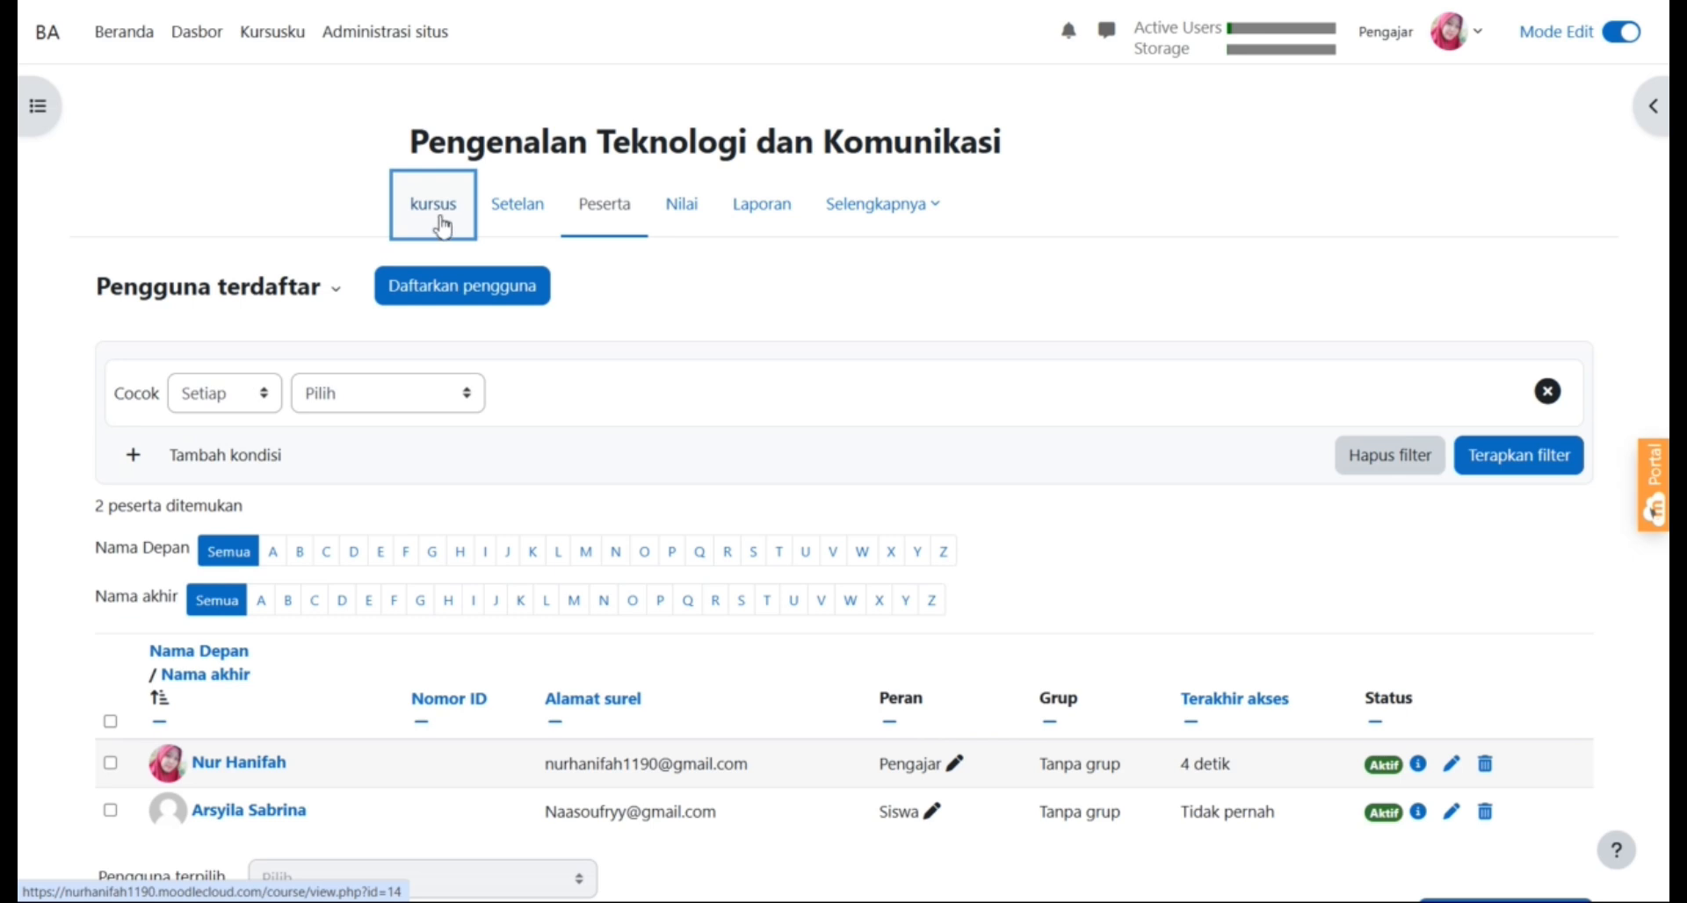
click(439, 226)
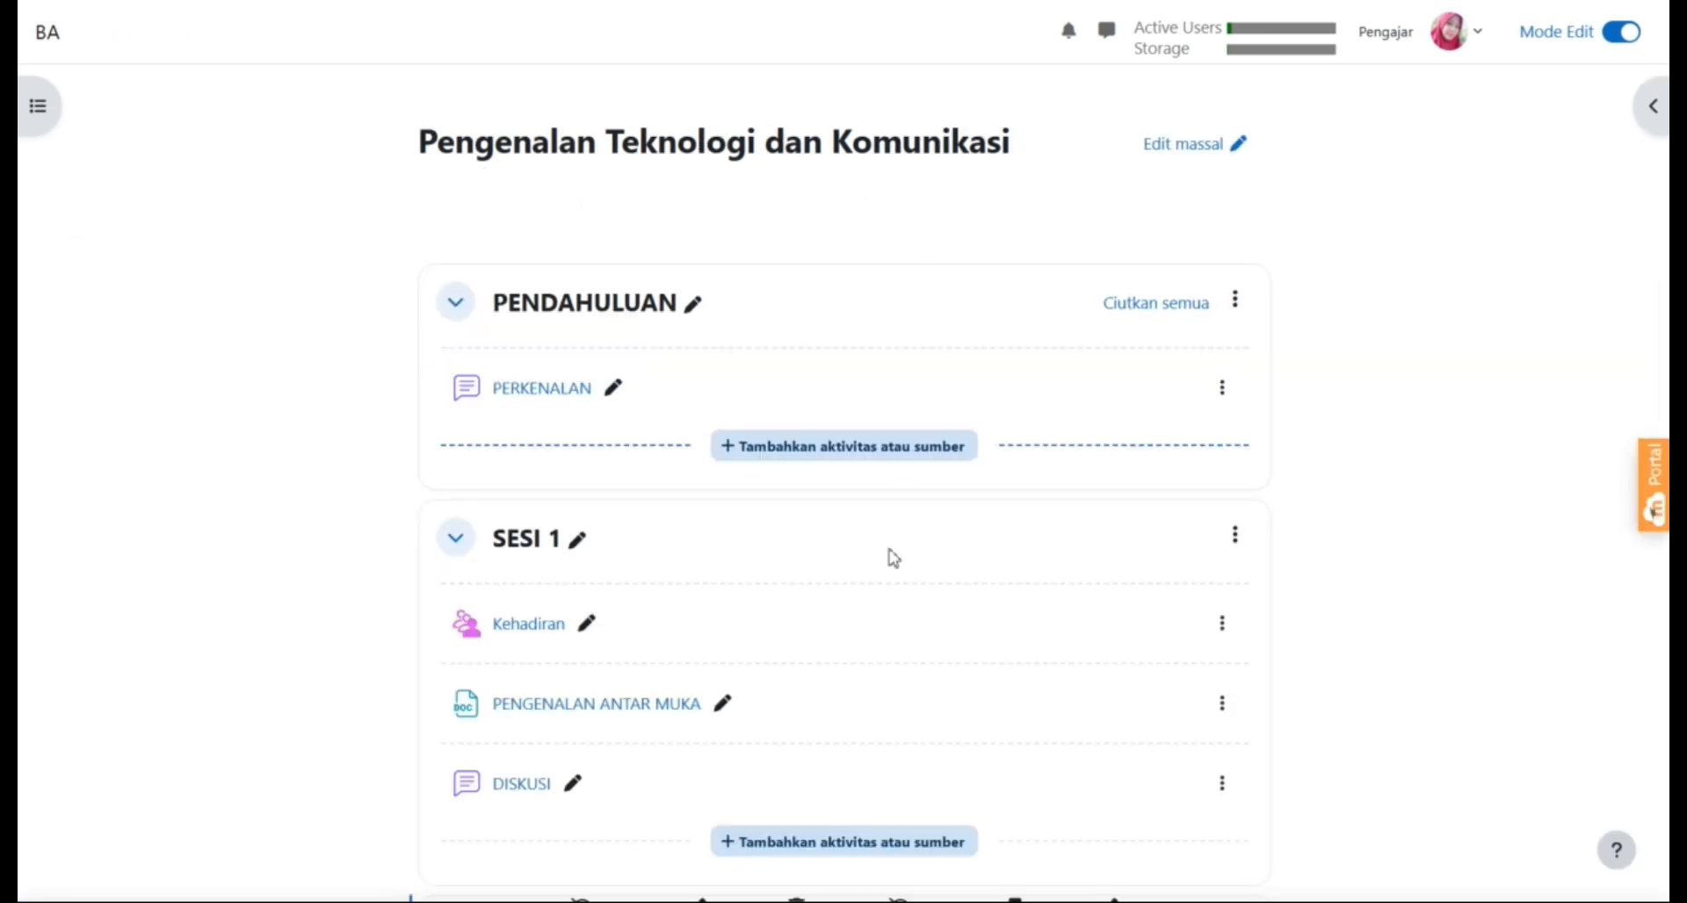
scroll(775, 479, down, 1)
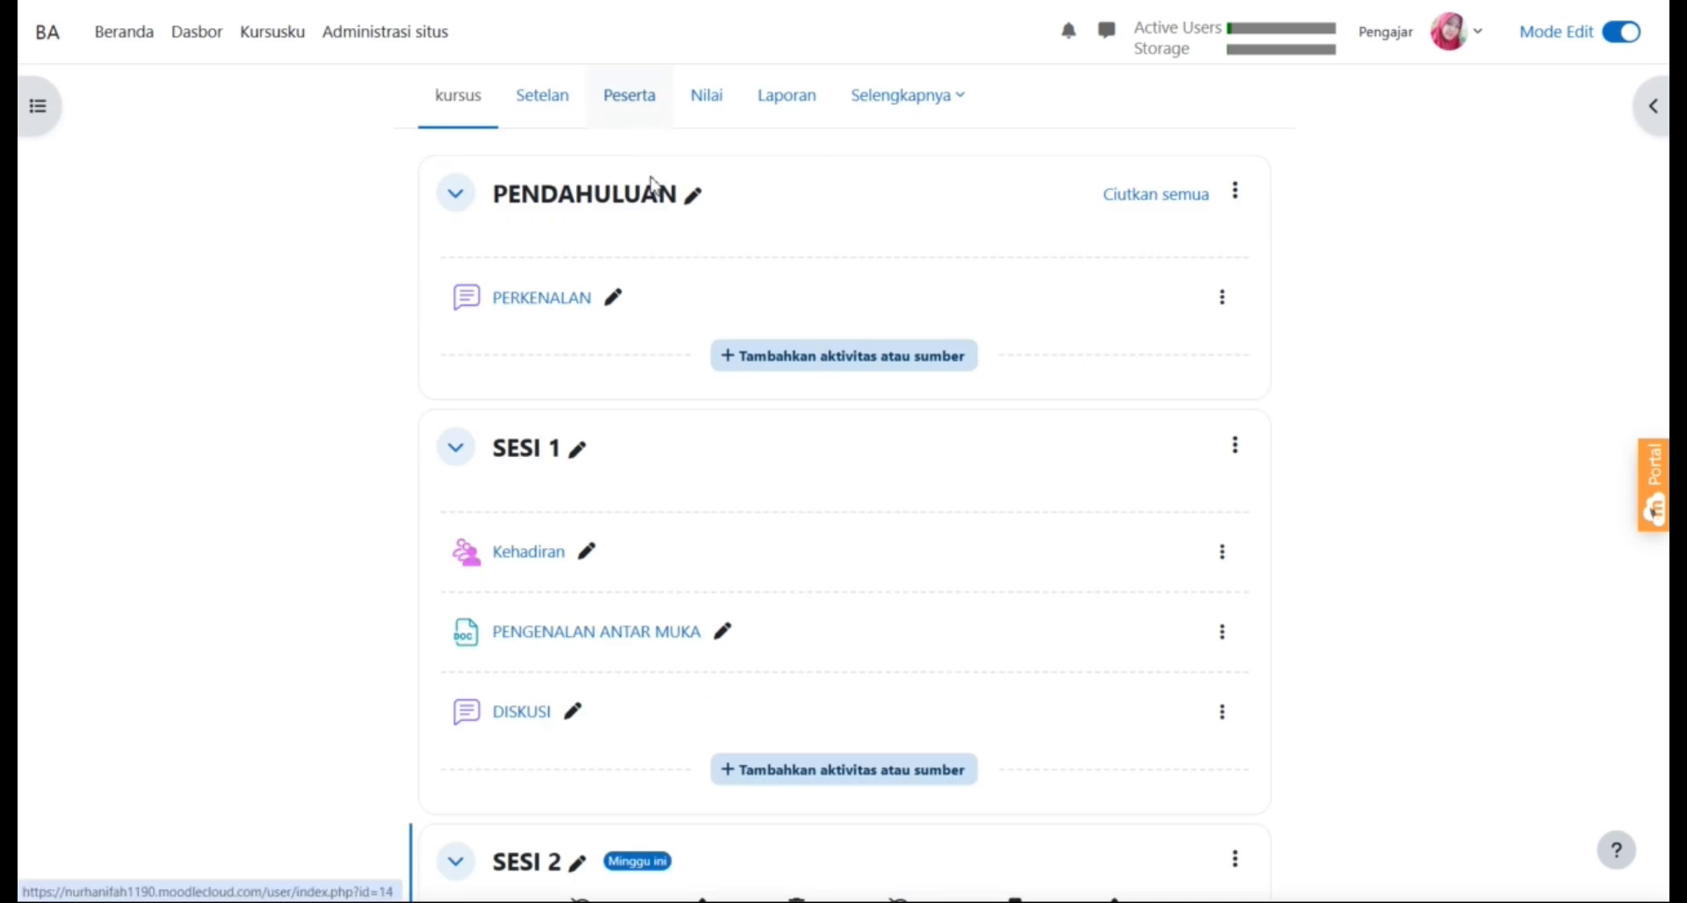
scroll(723, 414, down, 2)
scroll(712, 369, up, 2)
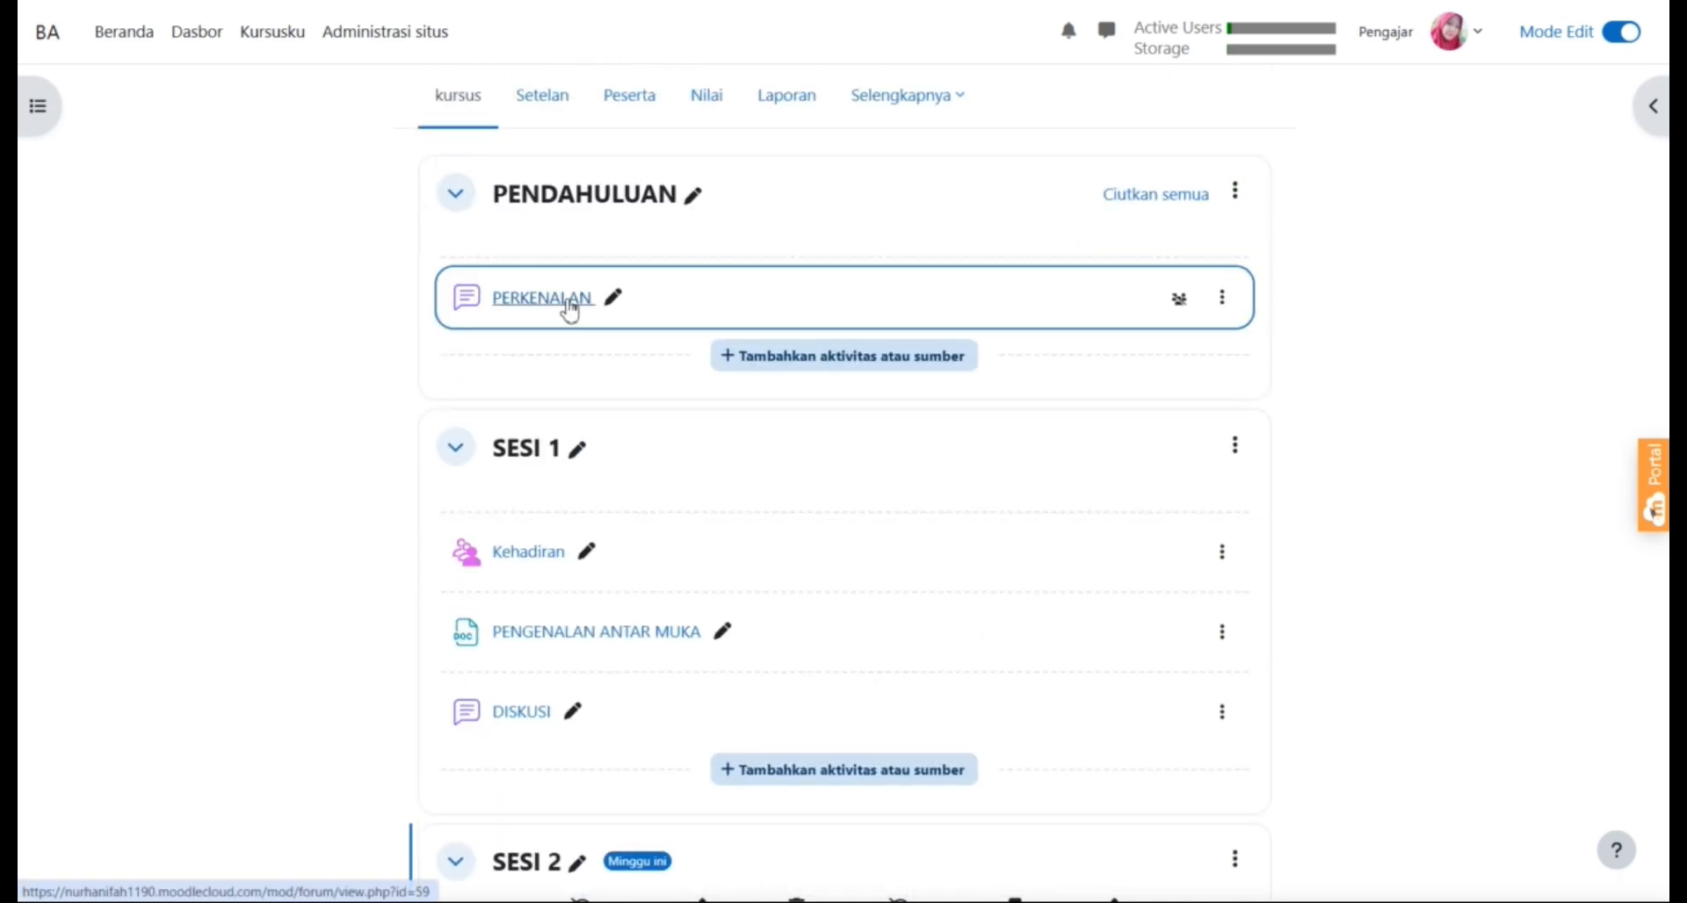
click(569, 306)
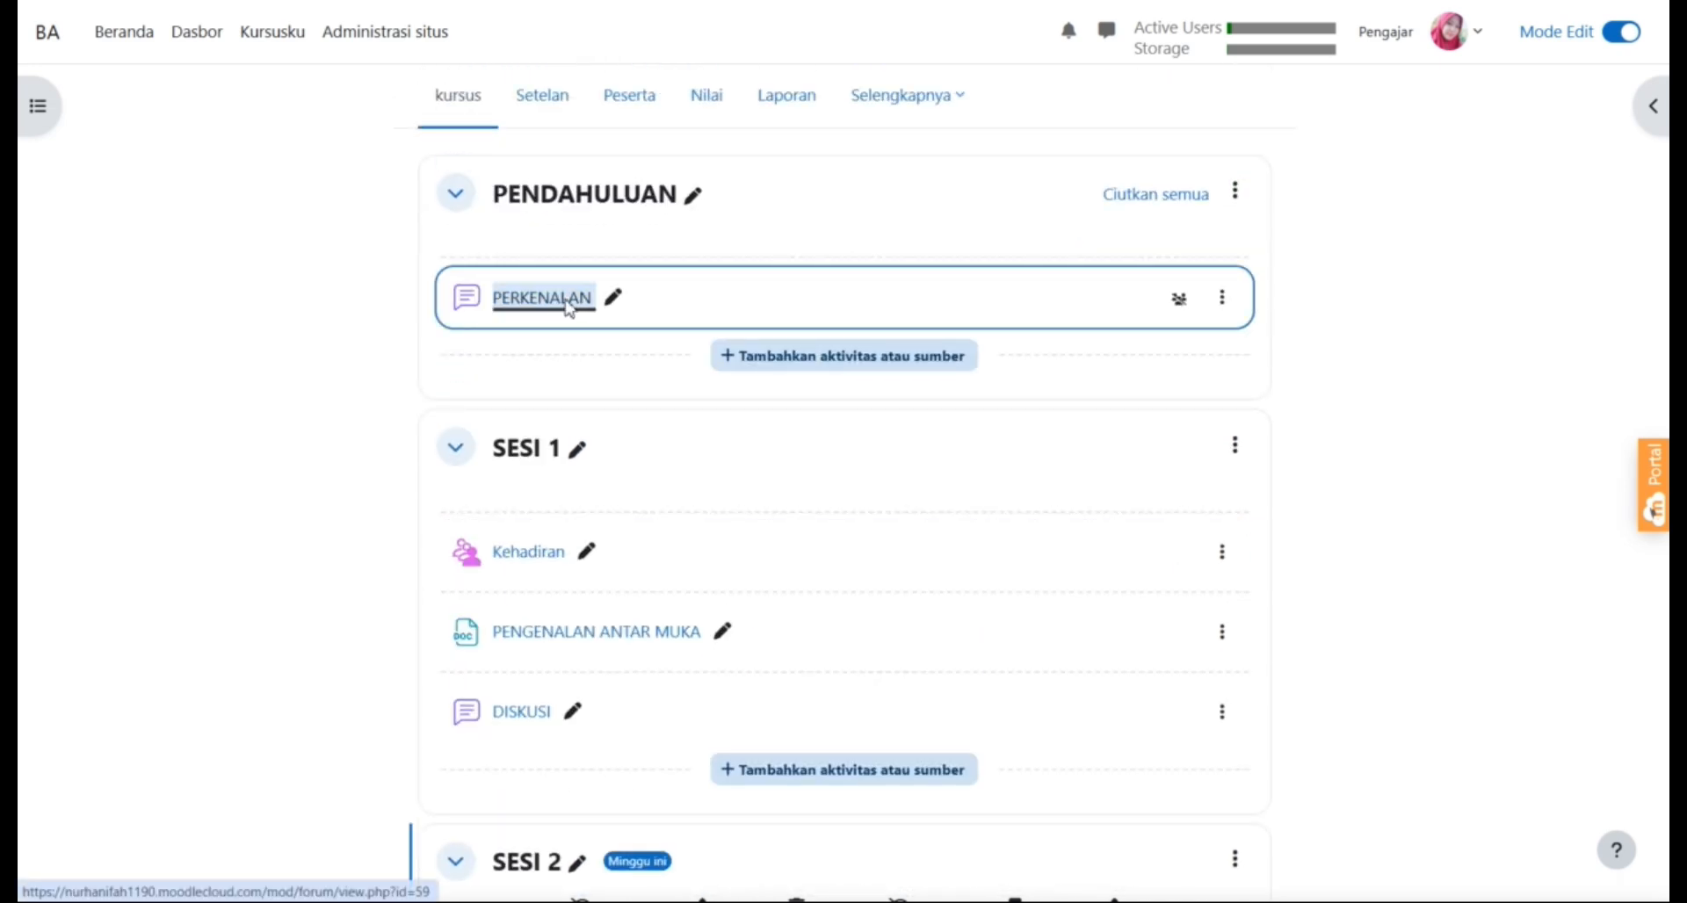
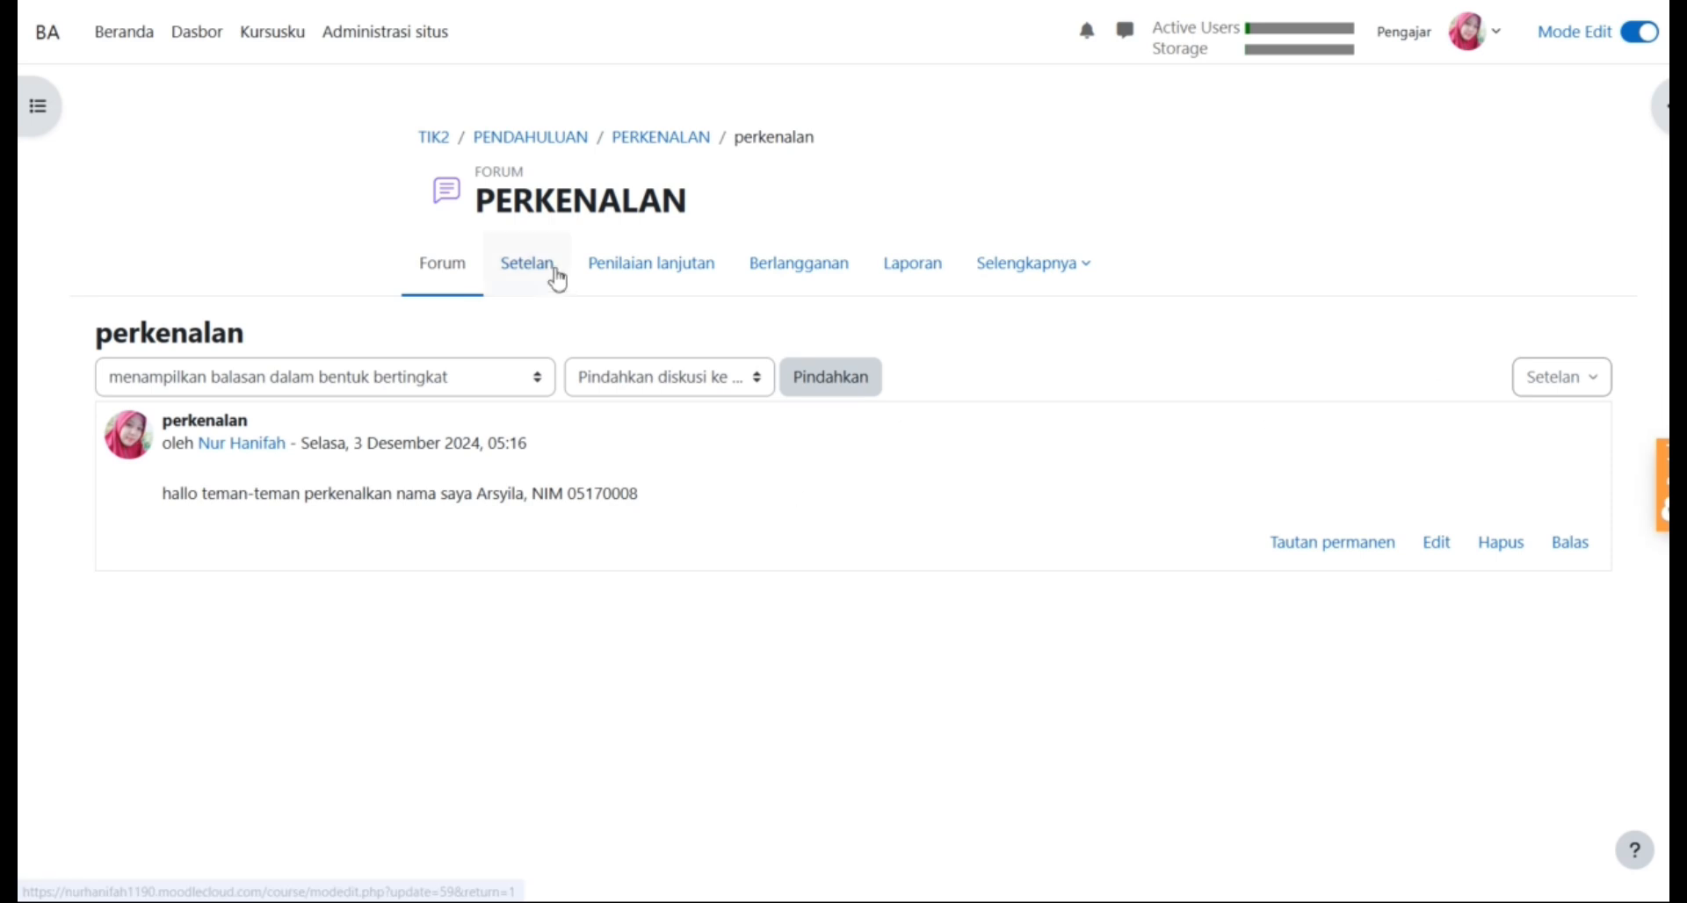
Return to the course page, open the DISKUSI forum in SESI 1 and view the student's discussion with its reply.
click(444, 140)
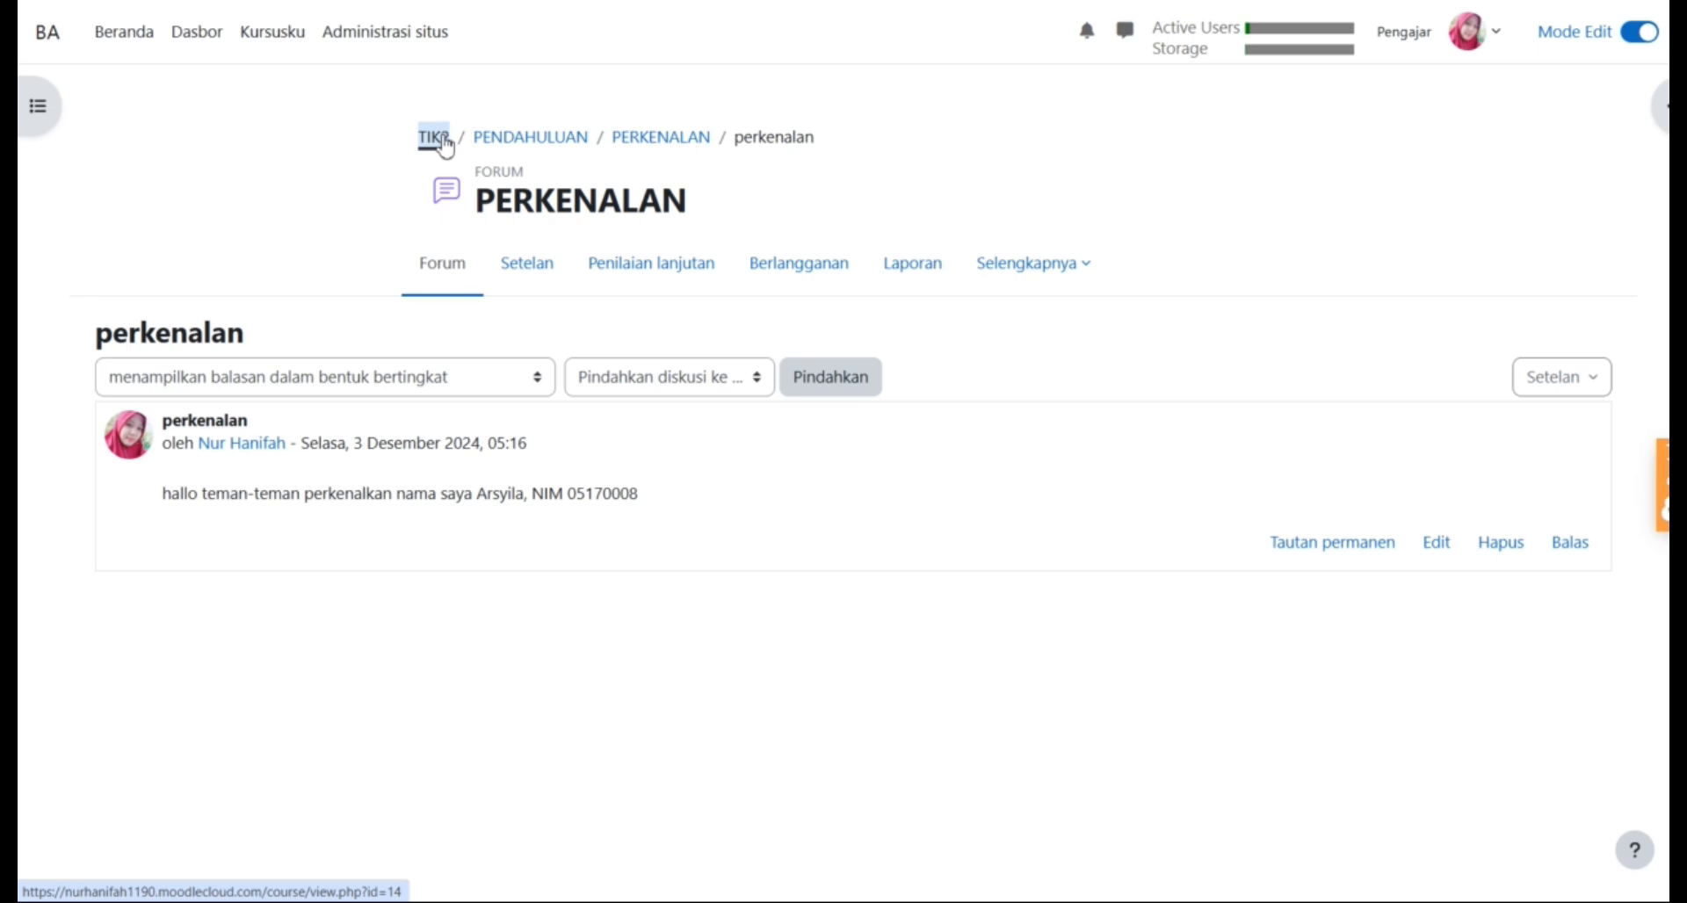
click(445, 143)
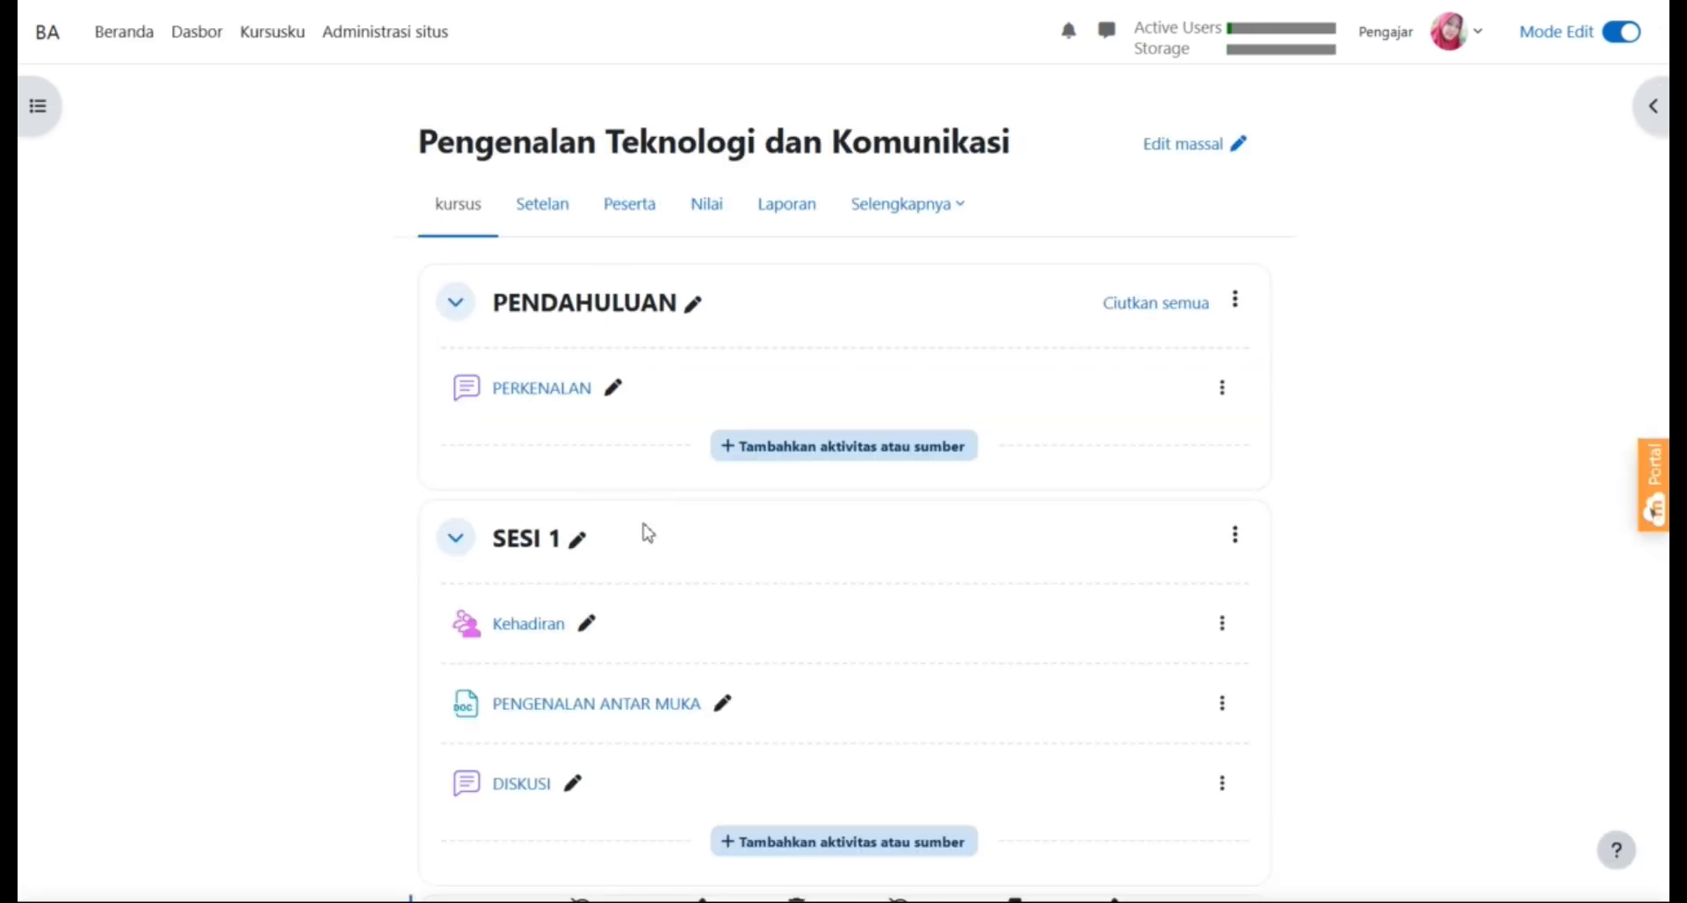
scroll(648, 533, down, 3)
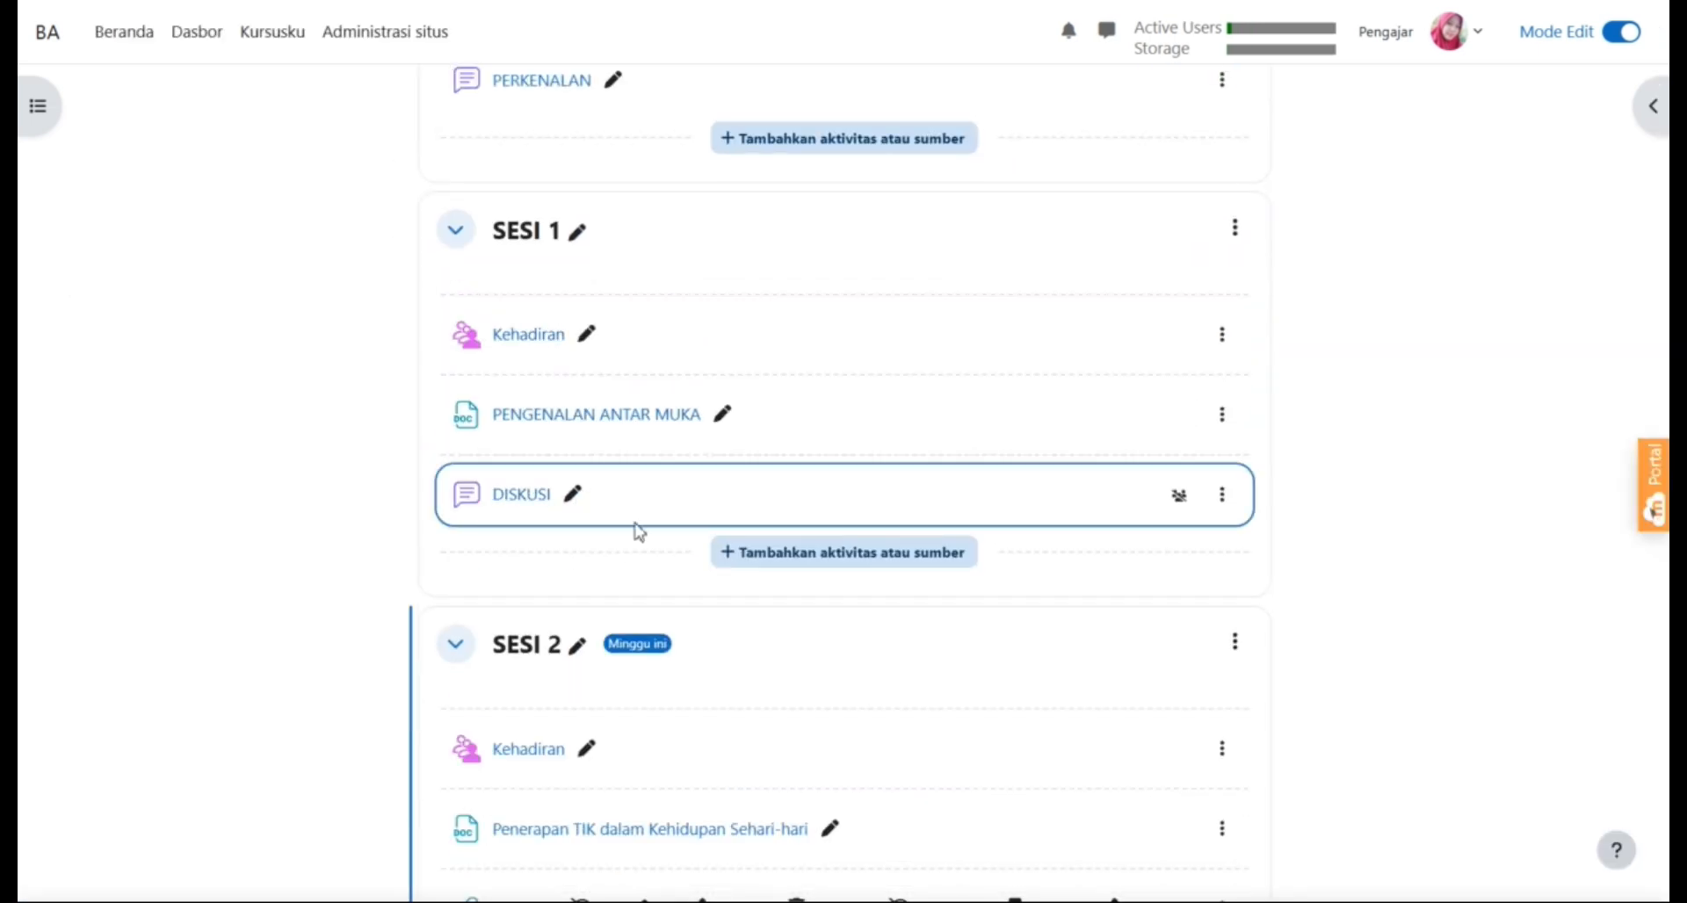
click(527, 505)
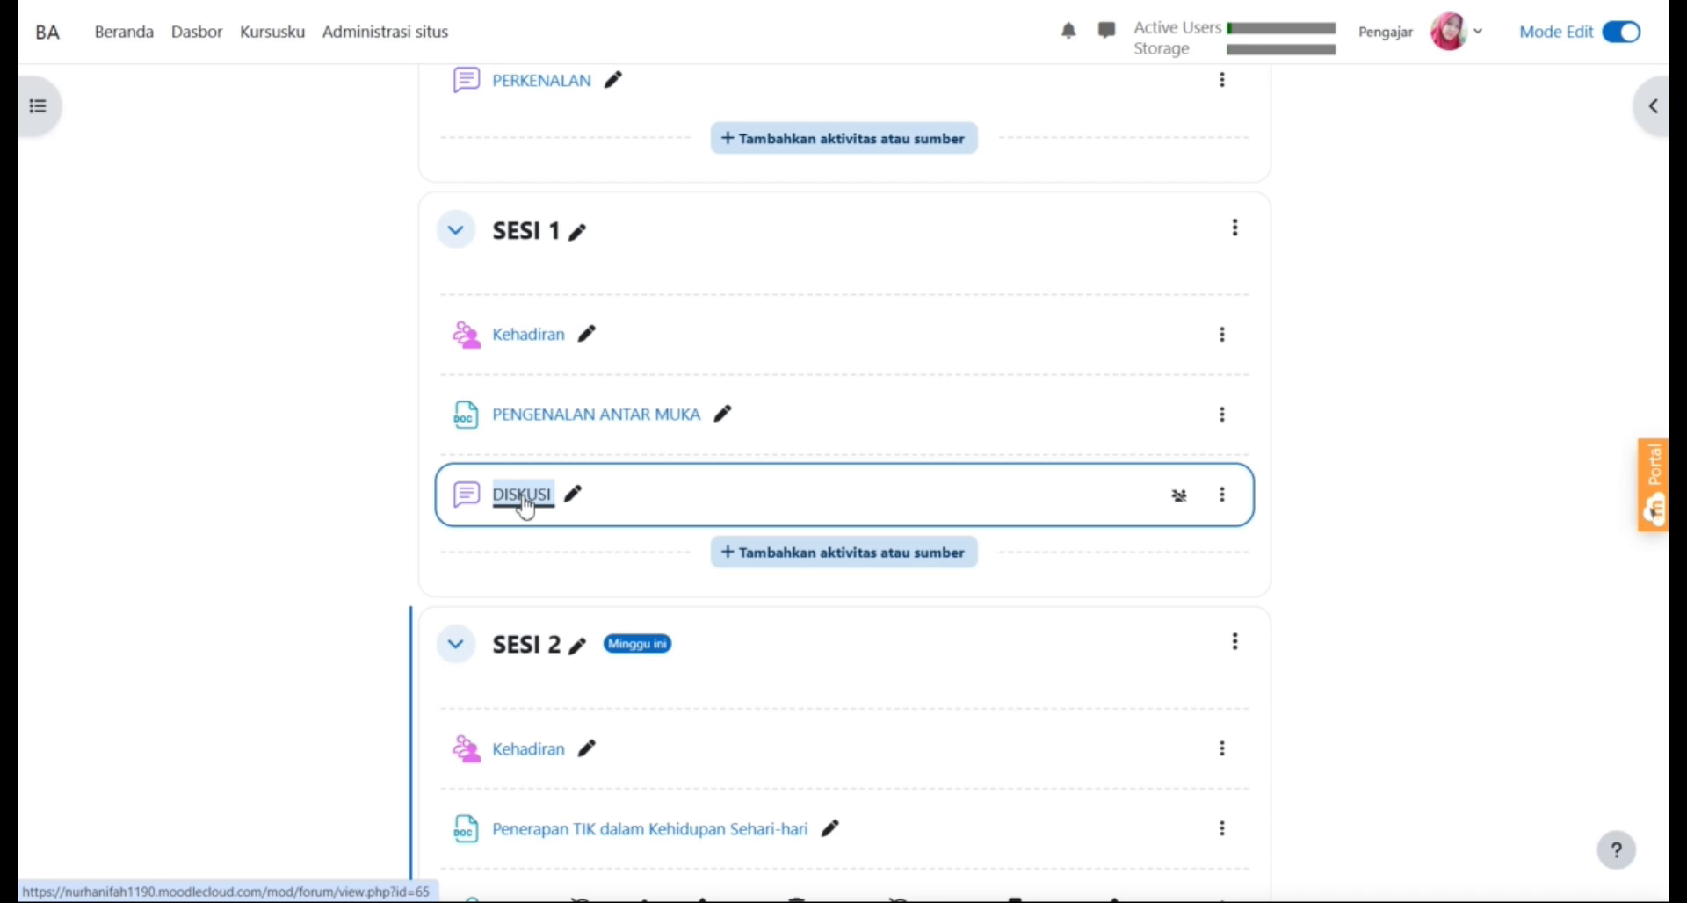
click(523, 497)
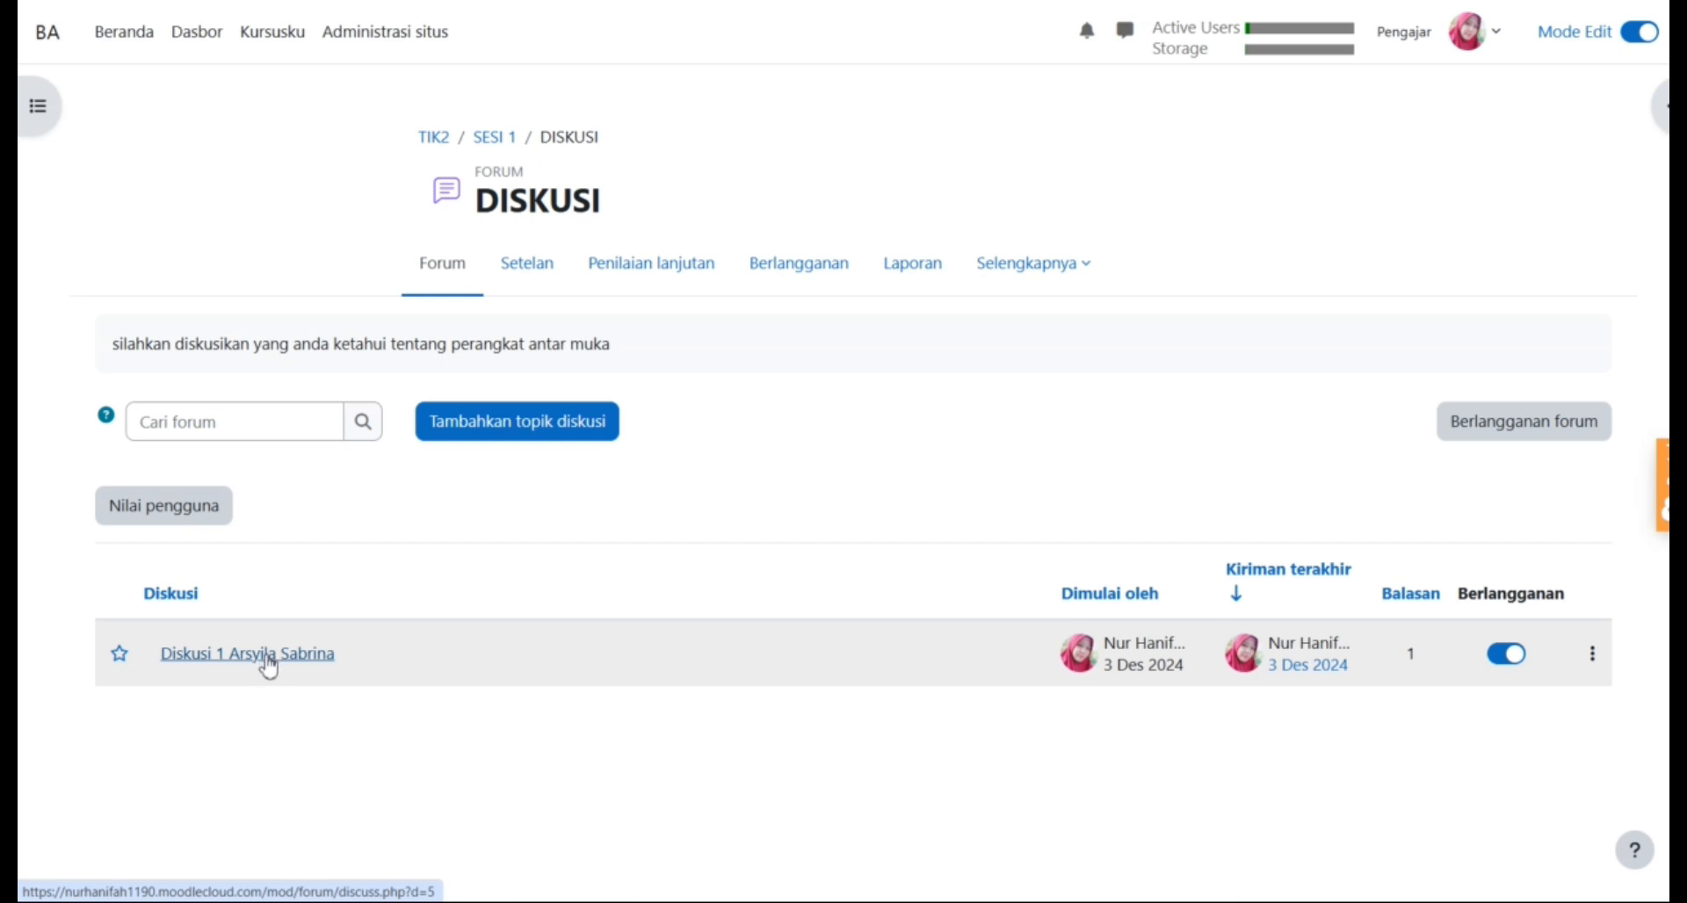
click(269, 655)
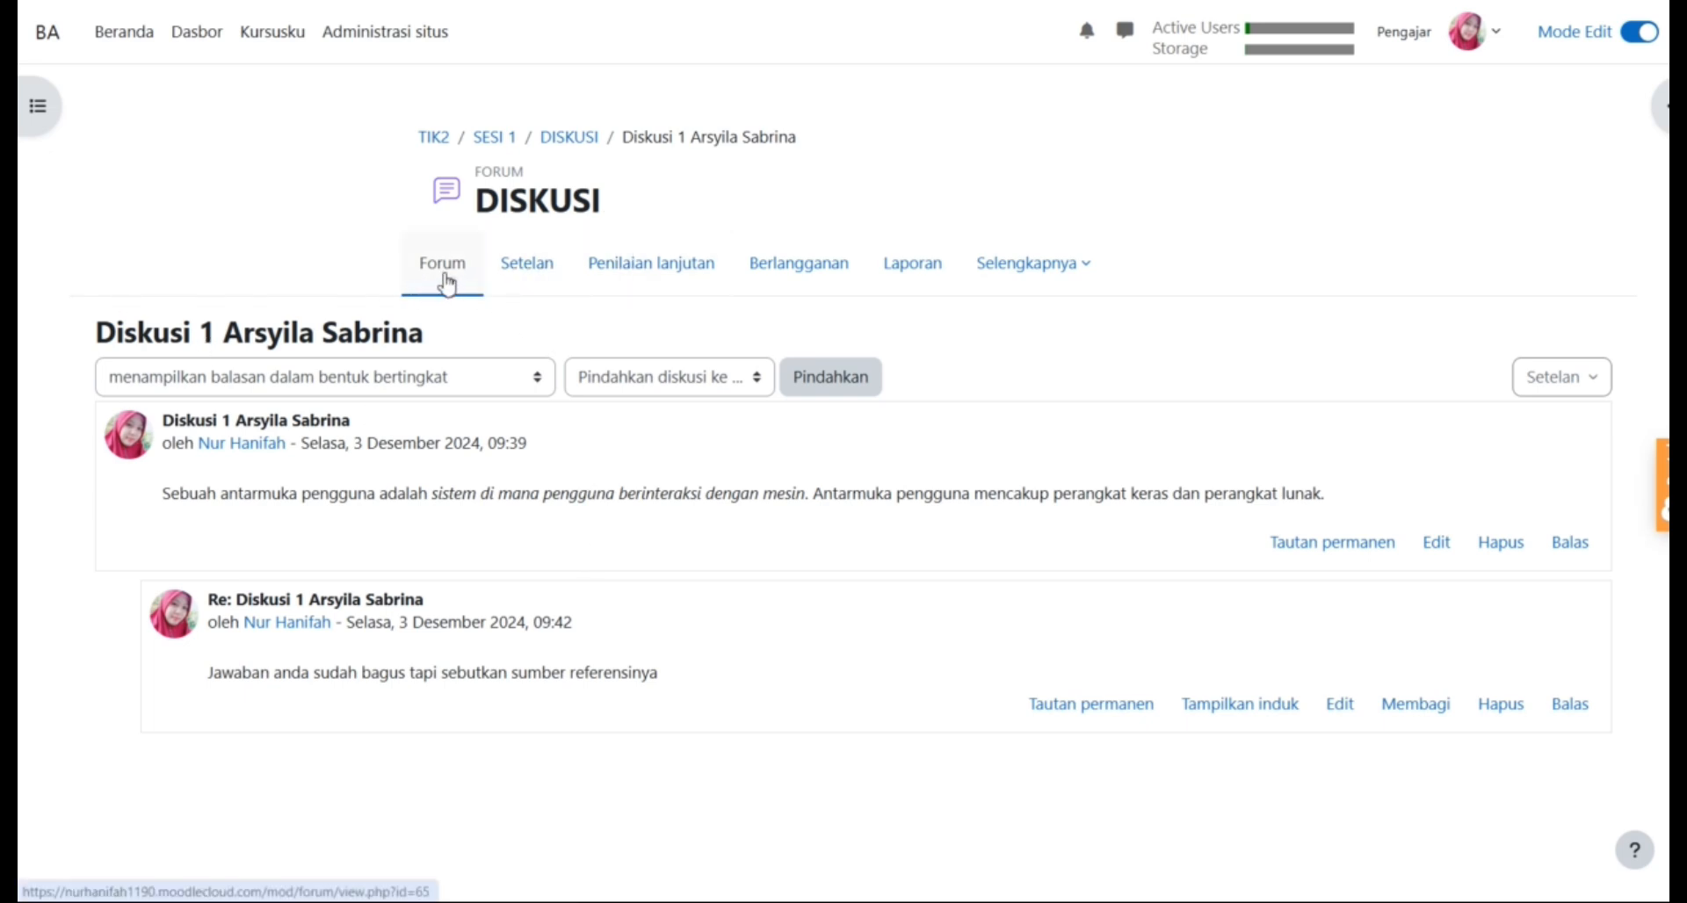
Go back to the DISKUSI forum, open its user grading view and save the student's grade without notifying the student.
click(587, 139)
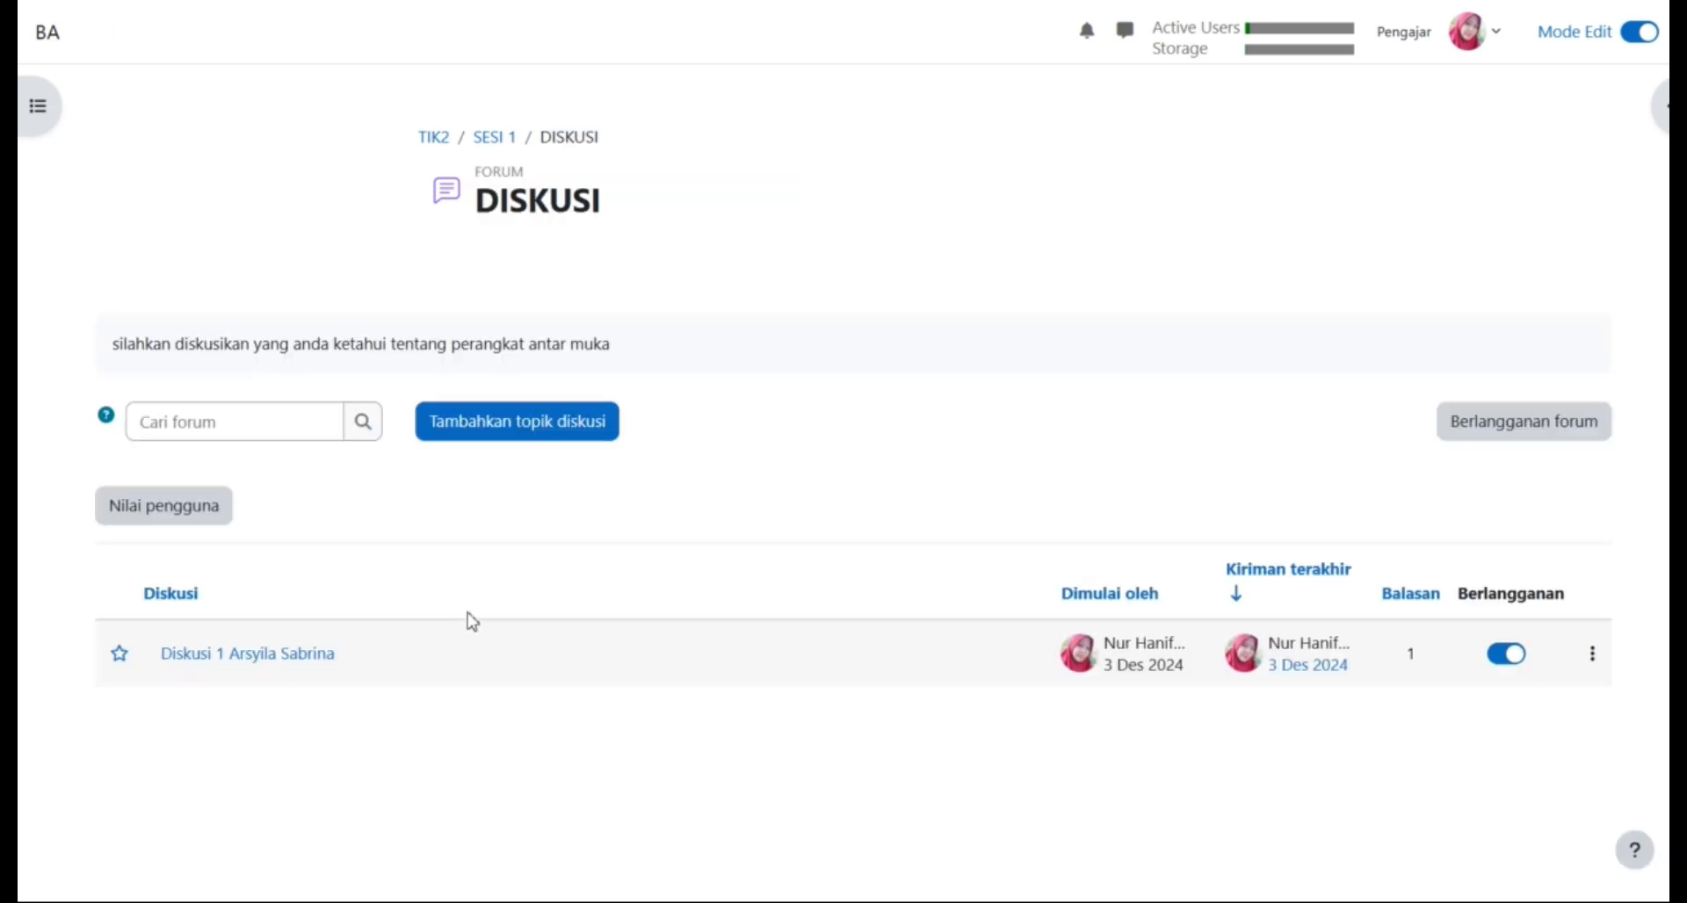
click(204, 516)
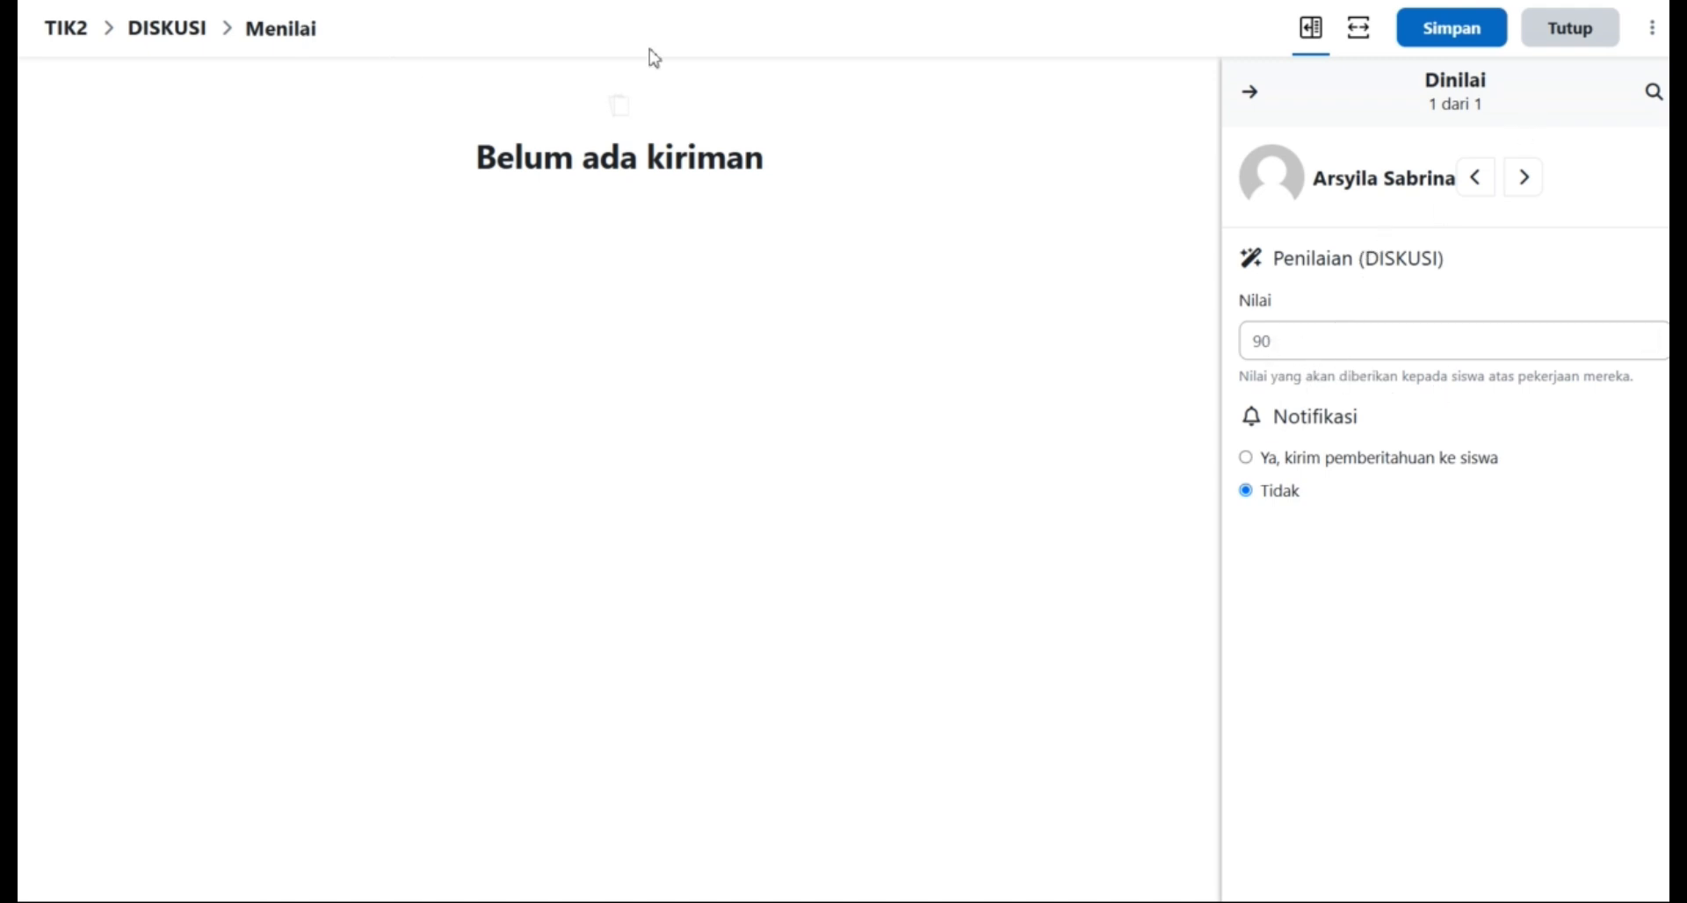
click(1450, 51)
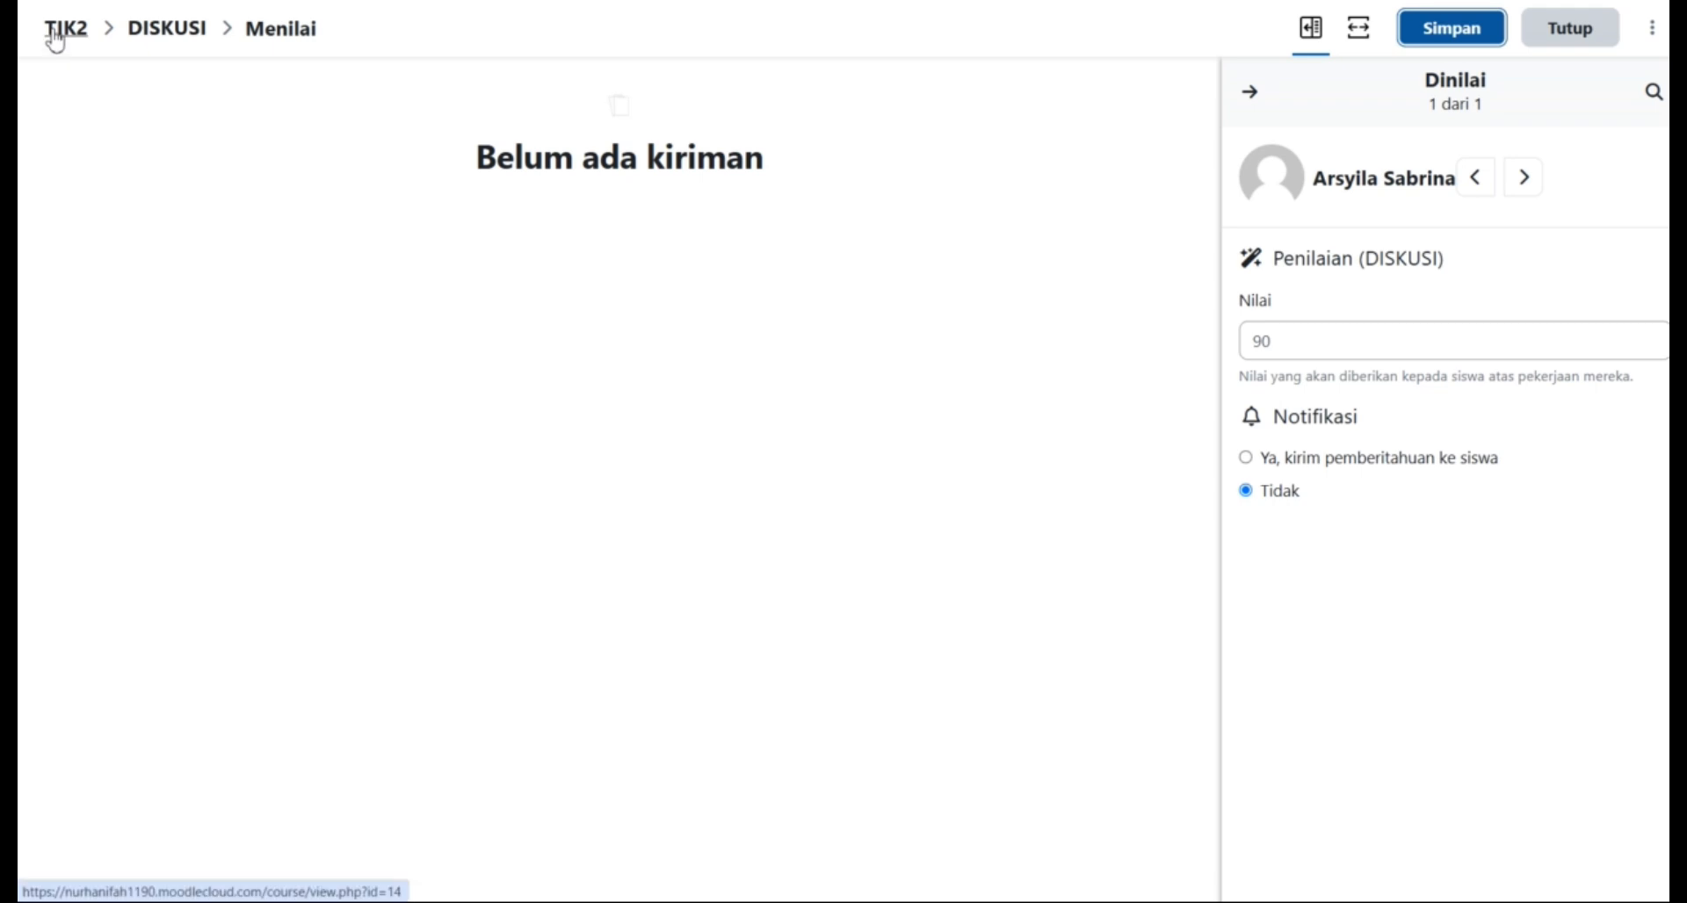
Return to the course page from the grading view and open the TUGAS assignment in SESI 2.
click(84, 41)
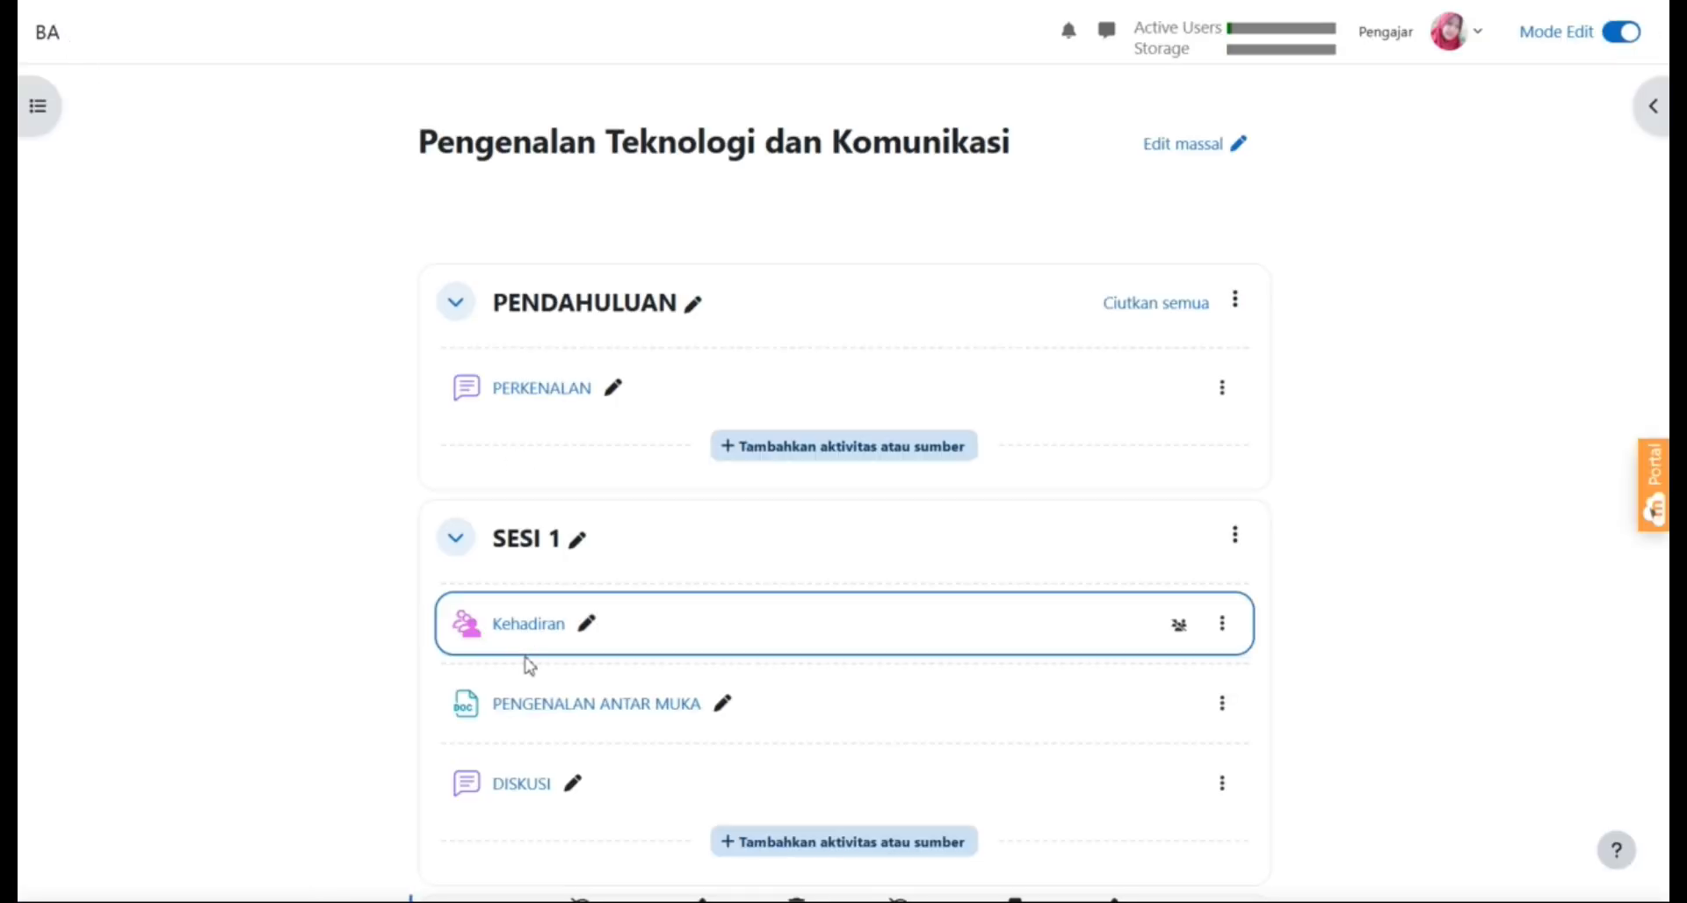
scroll(527, 665, down, 5)
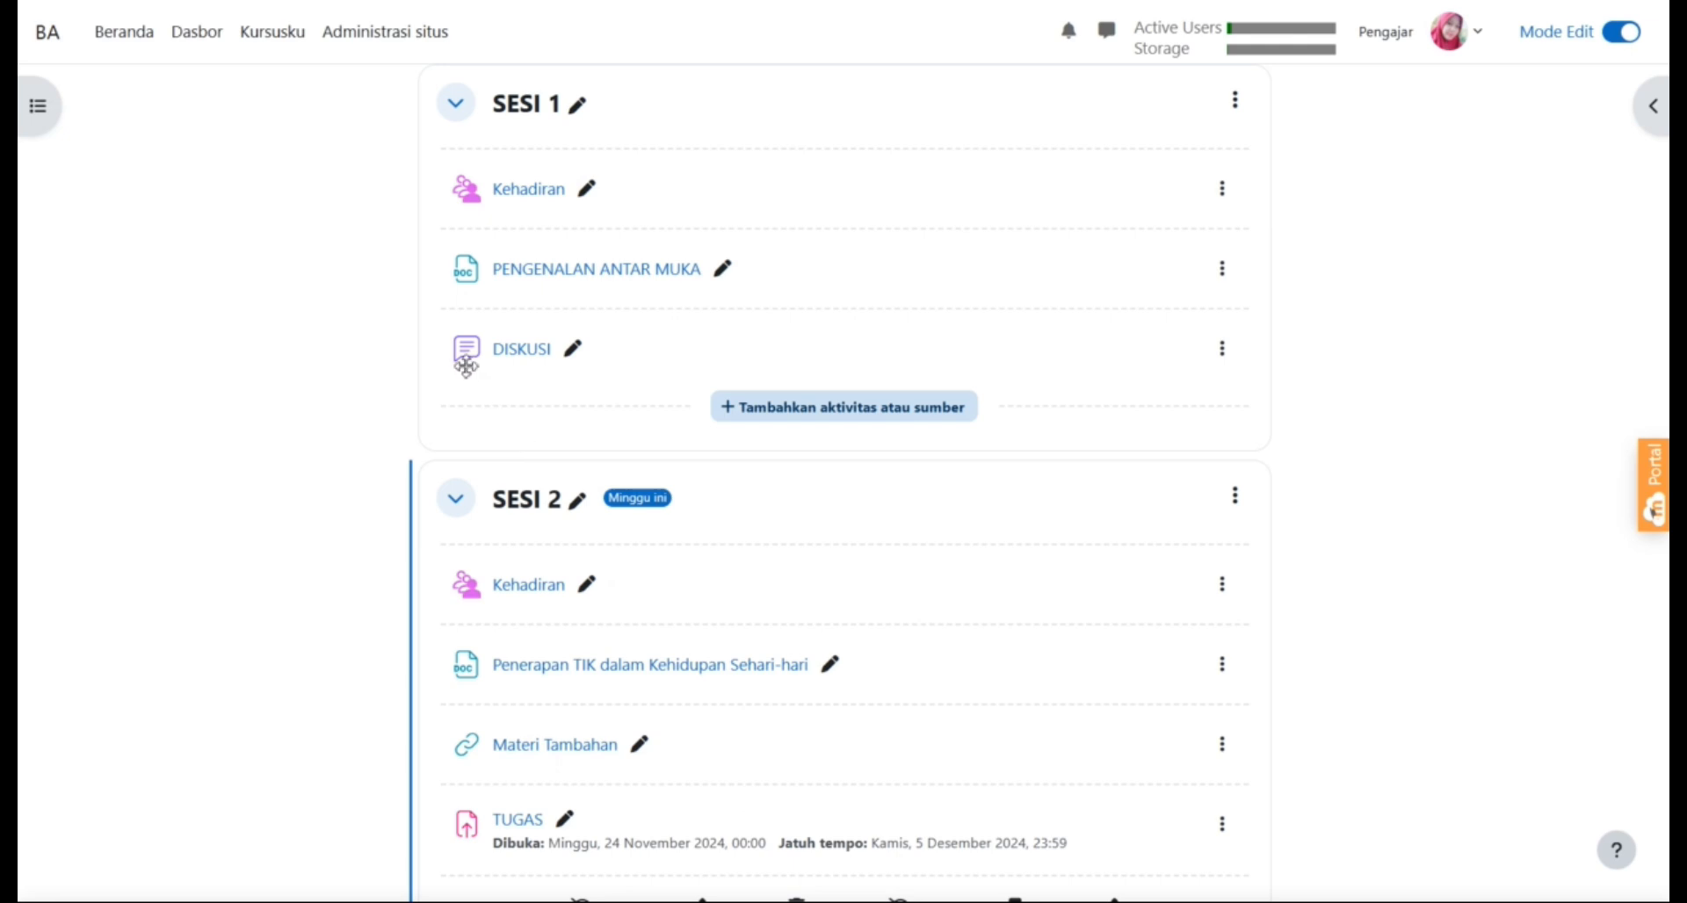
scroll(870, 756, down, 1)
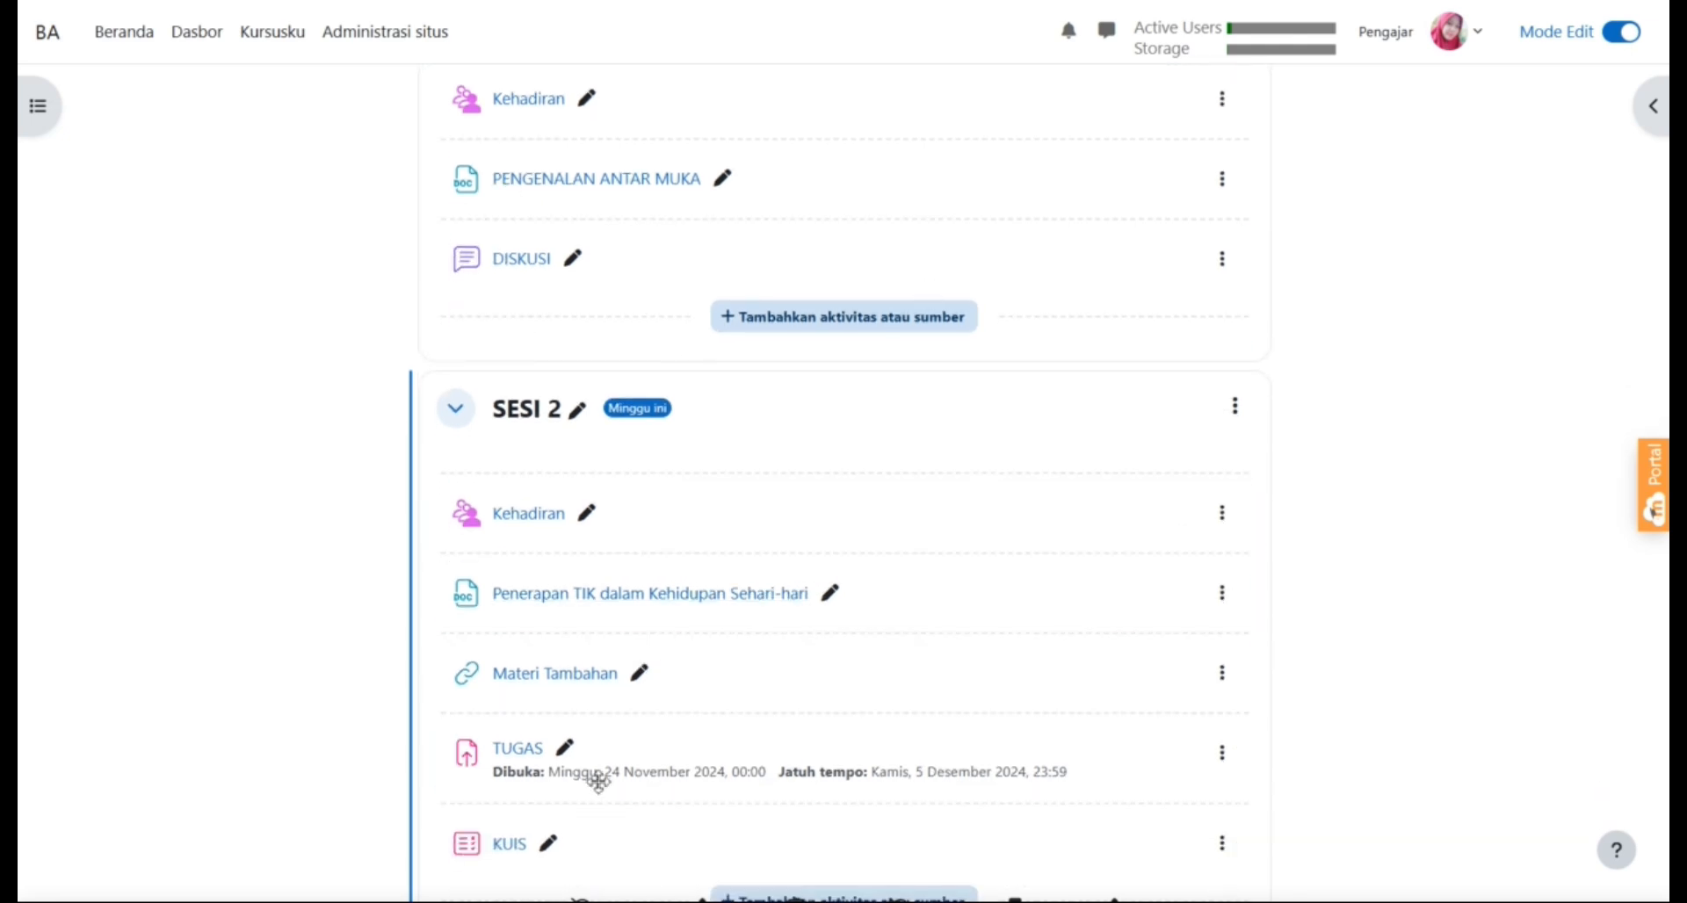
click(526, 757)
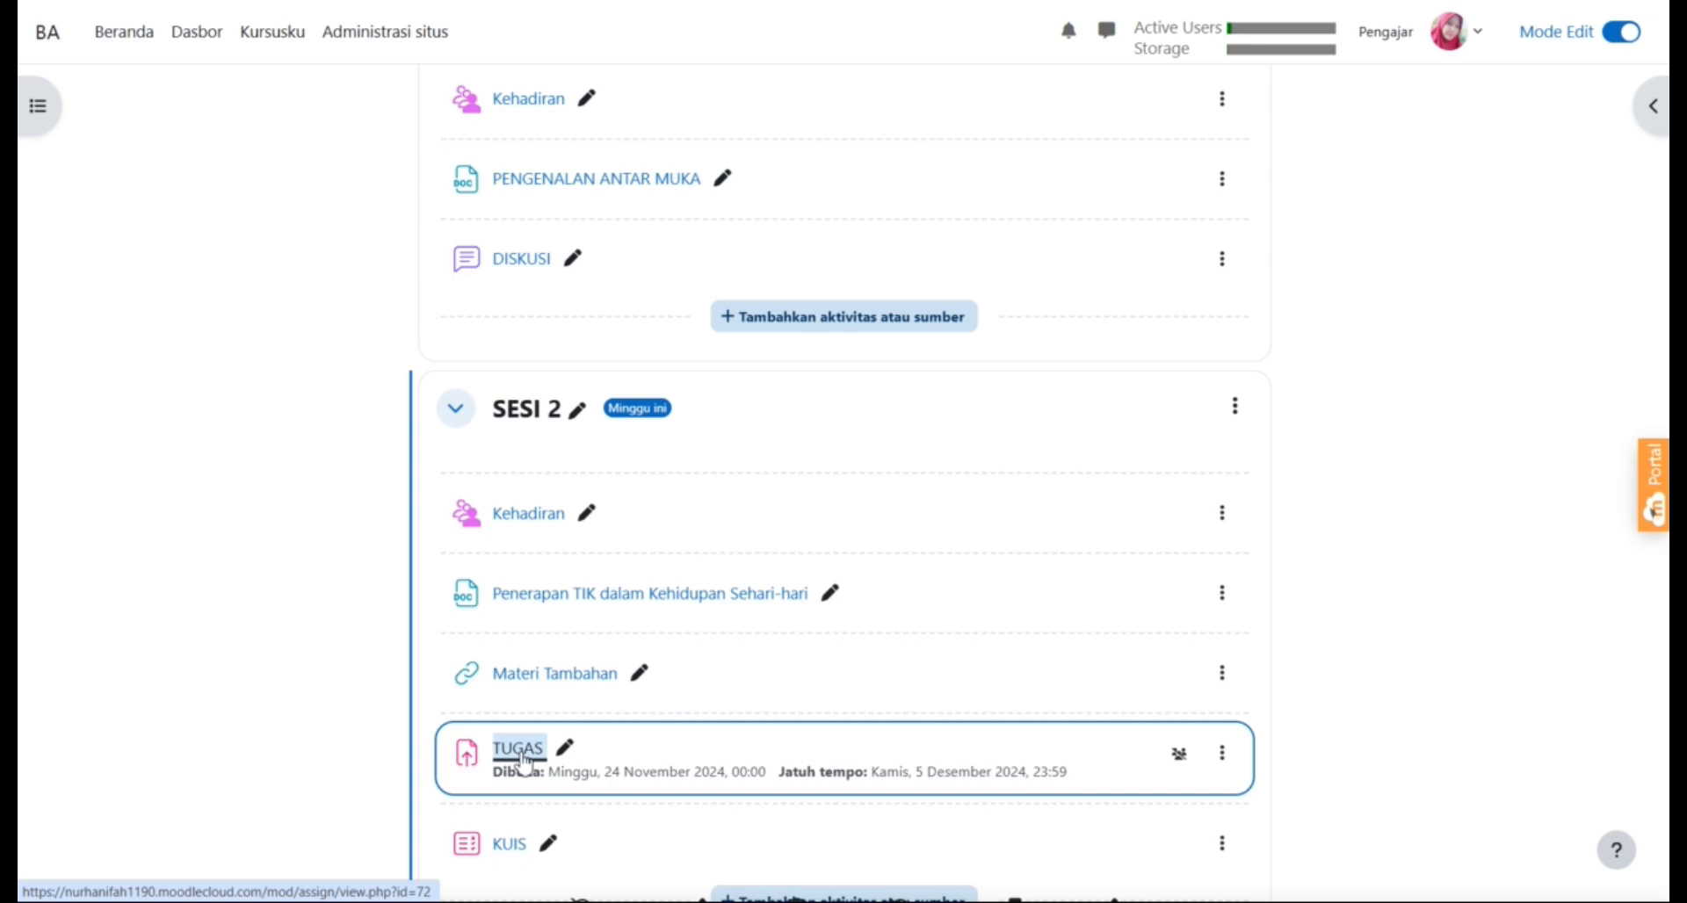
click(521, 752)
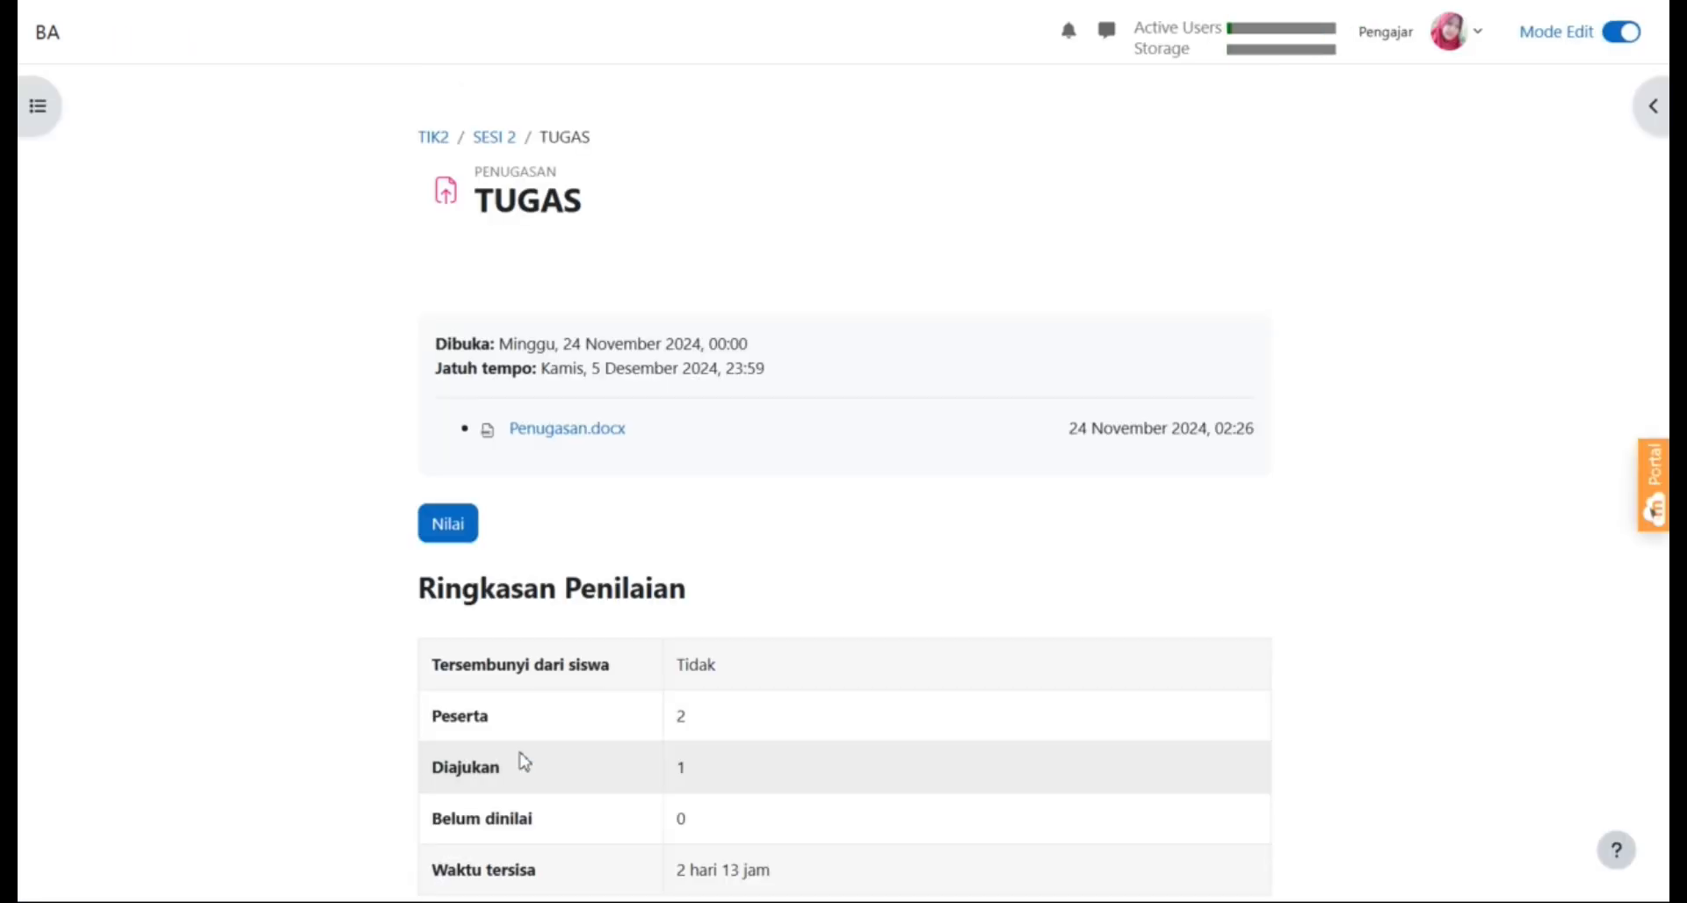
Review the TUGAS assignment's grading summary and the feedback section with its grade and comment.
scroll(527, 650, down, 1)
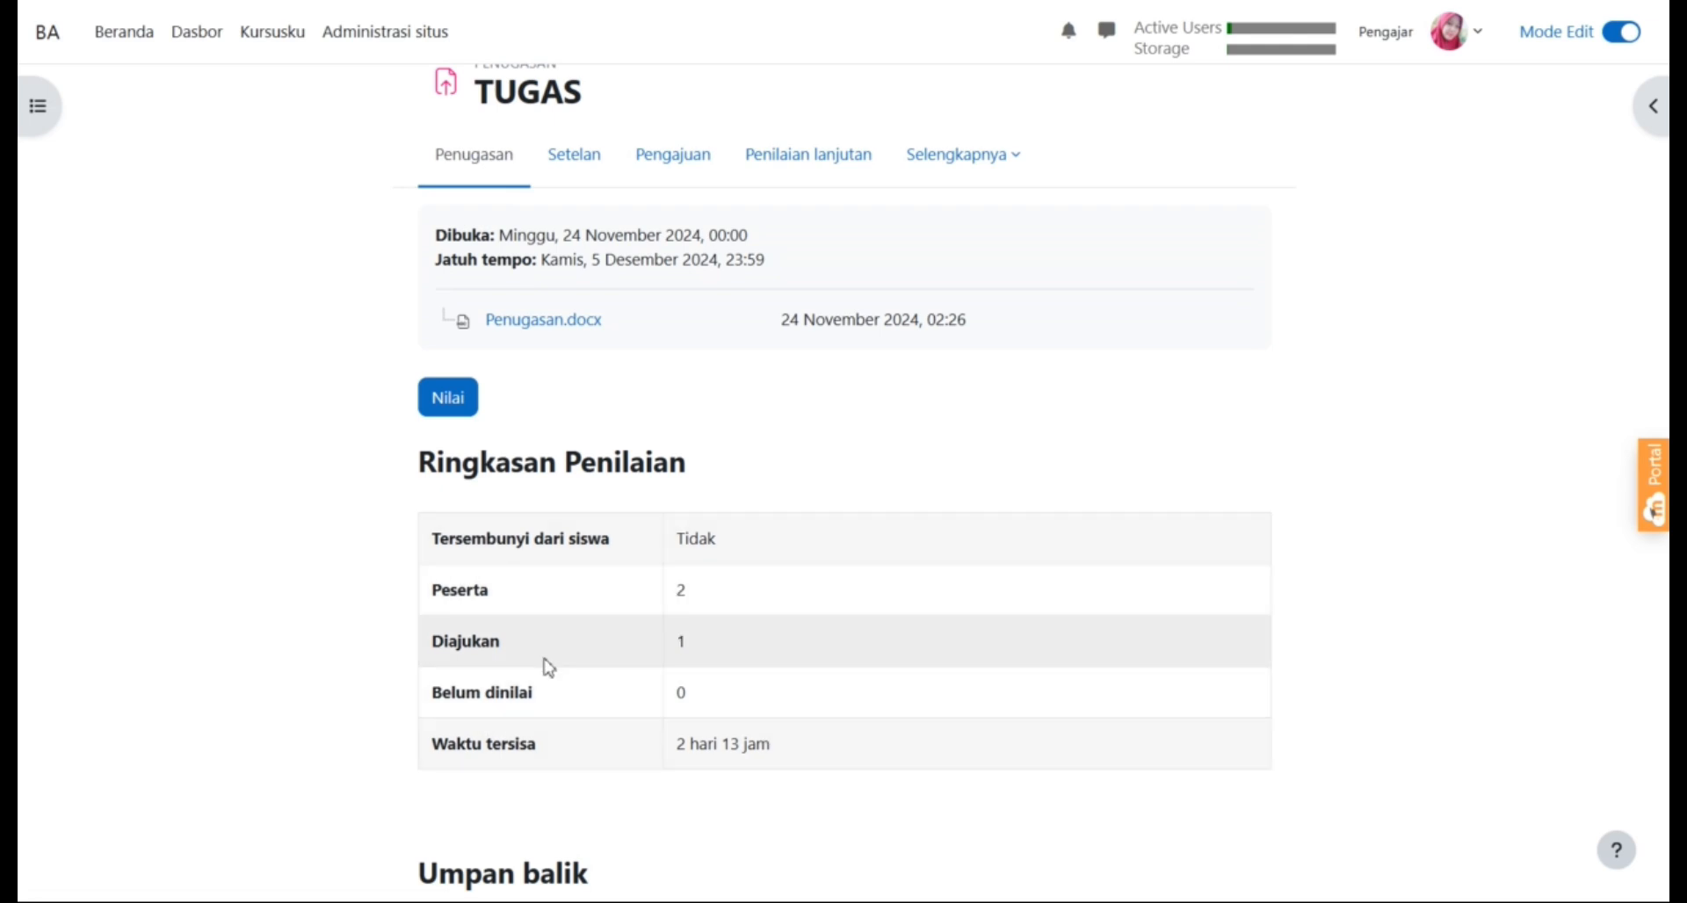
scroll(450, 681, down, 1)
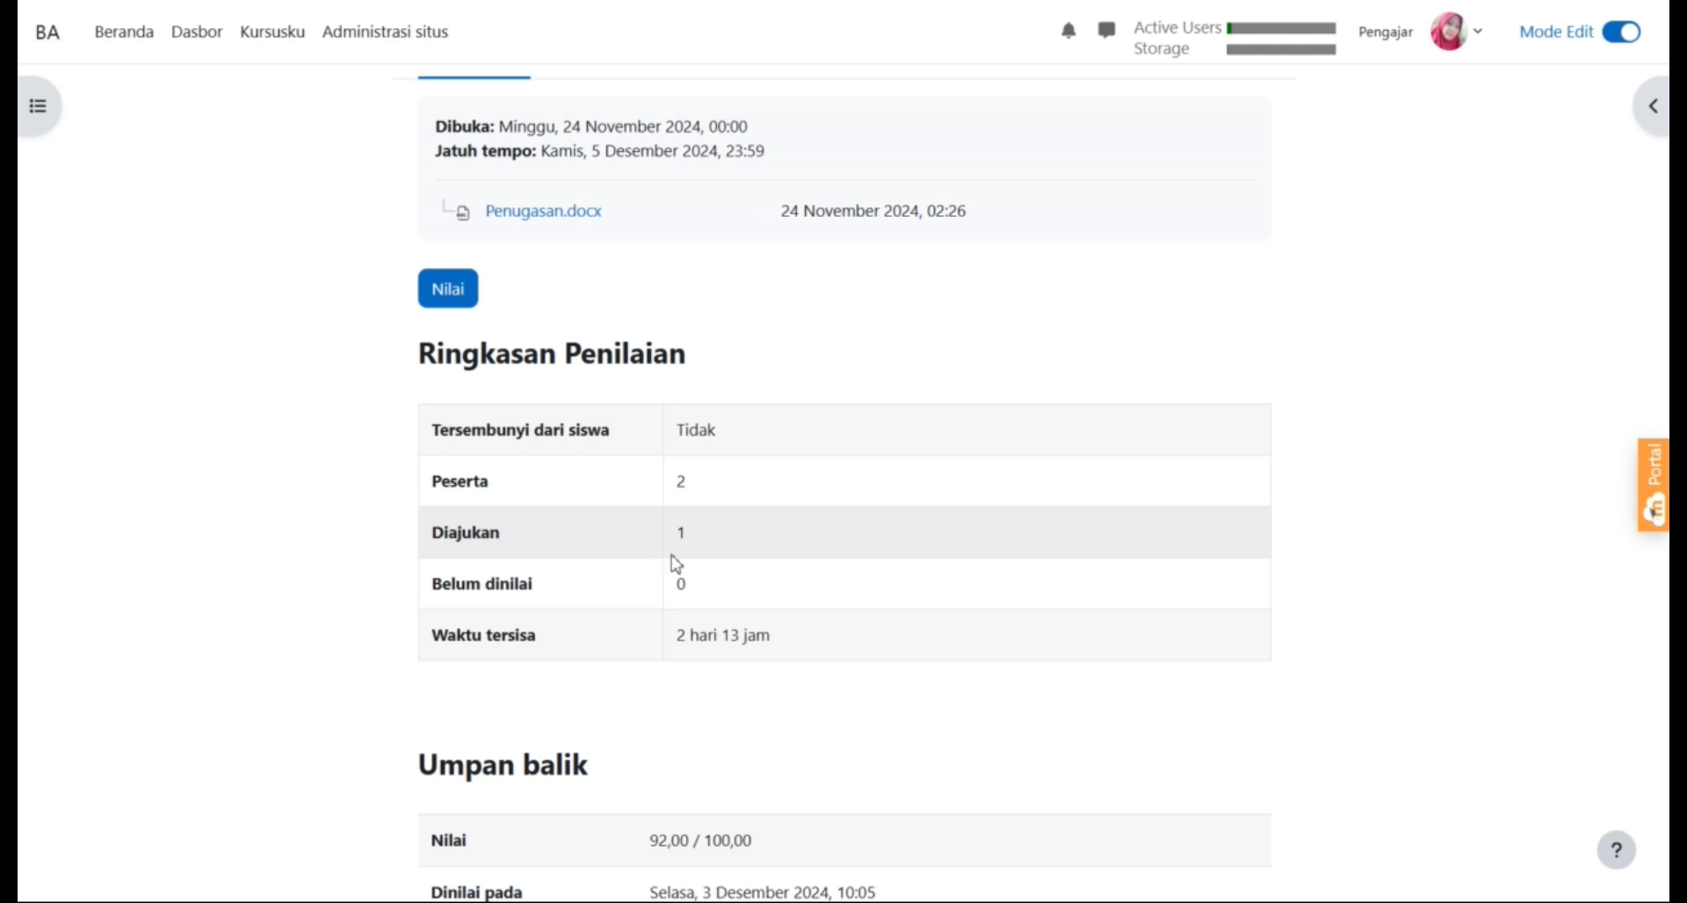
scroll(729, 621, down, 2)
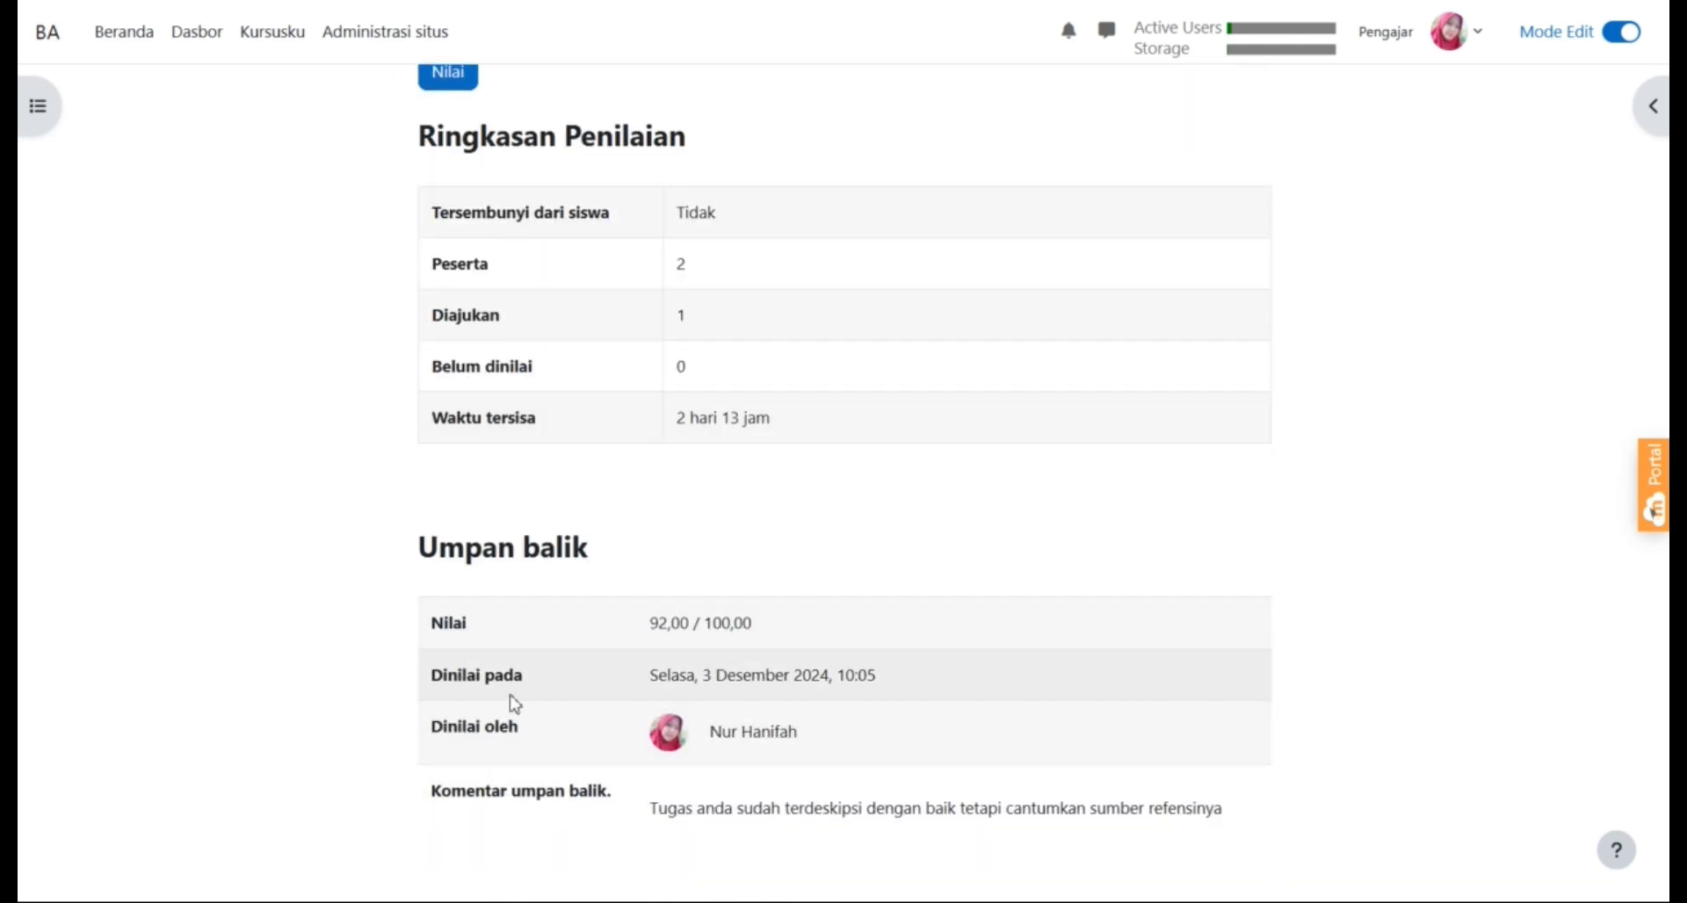
scroll(518, 703, up, 2)
scroll(637, 818, down, 1)
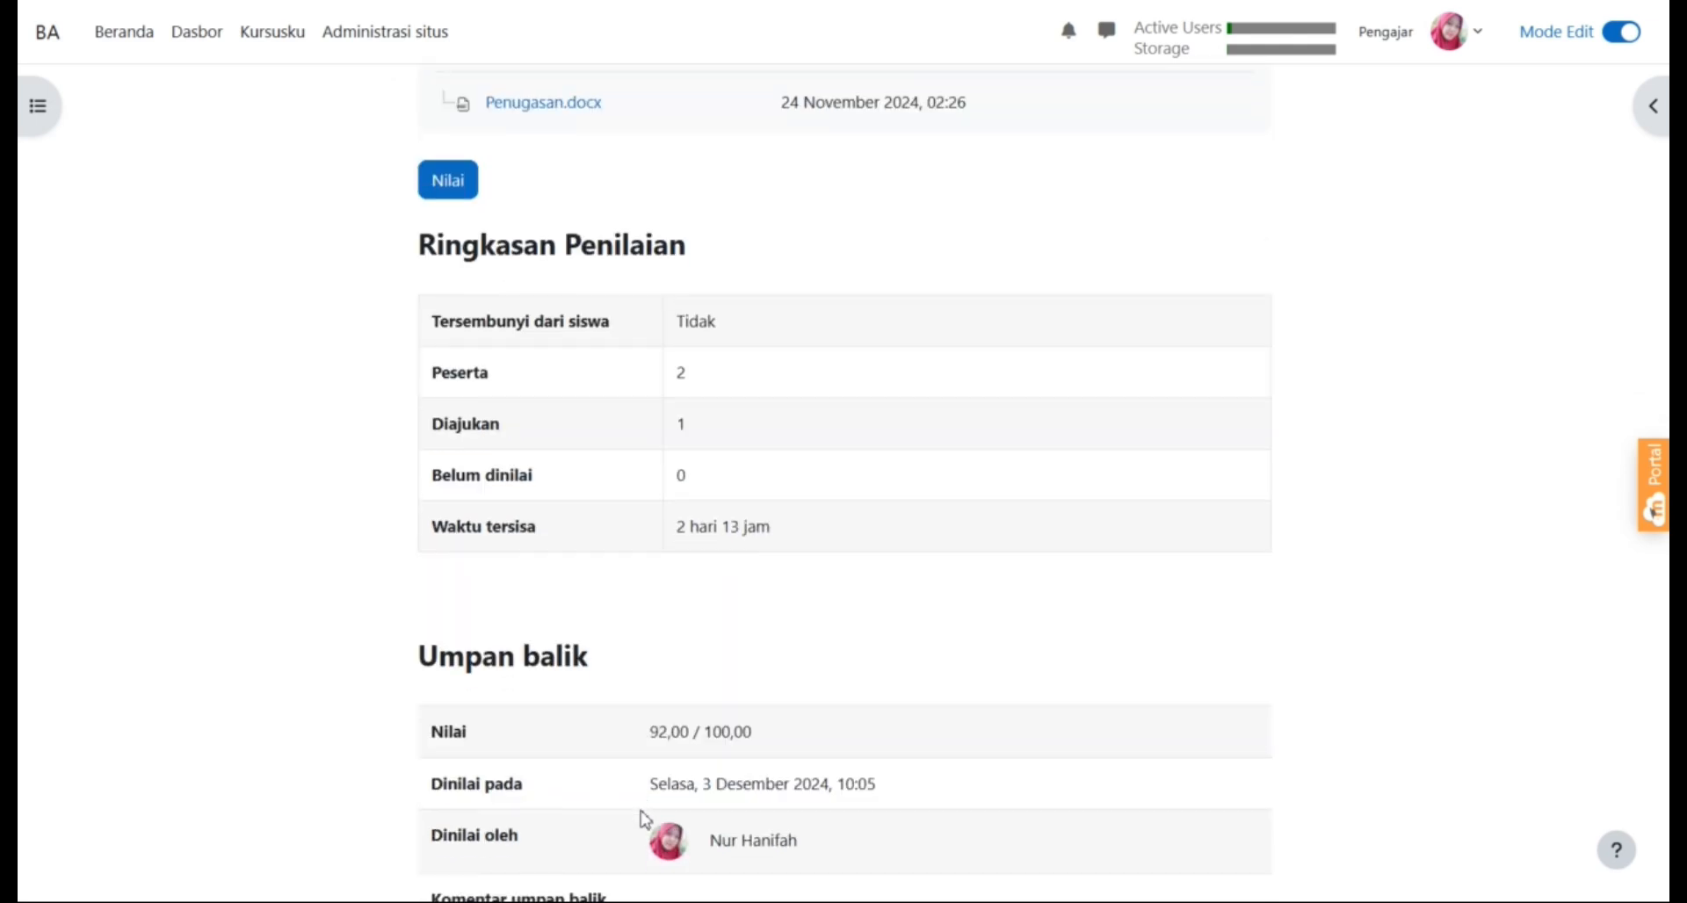
scroll(621, 836, up, 2)
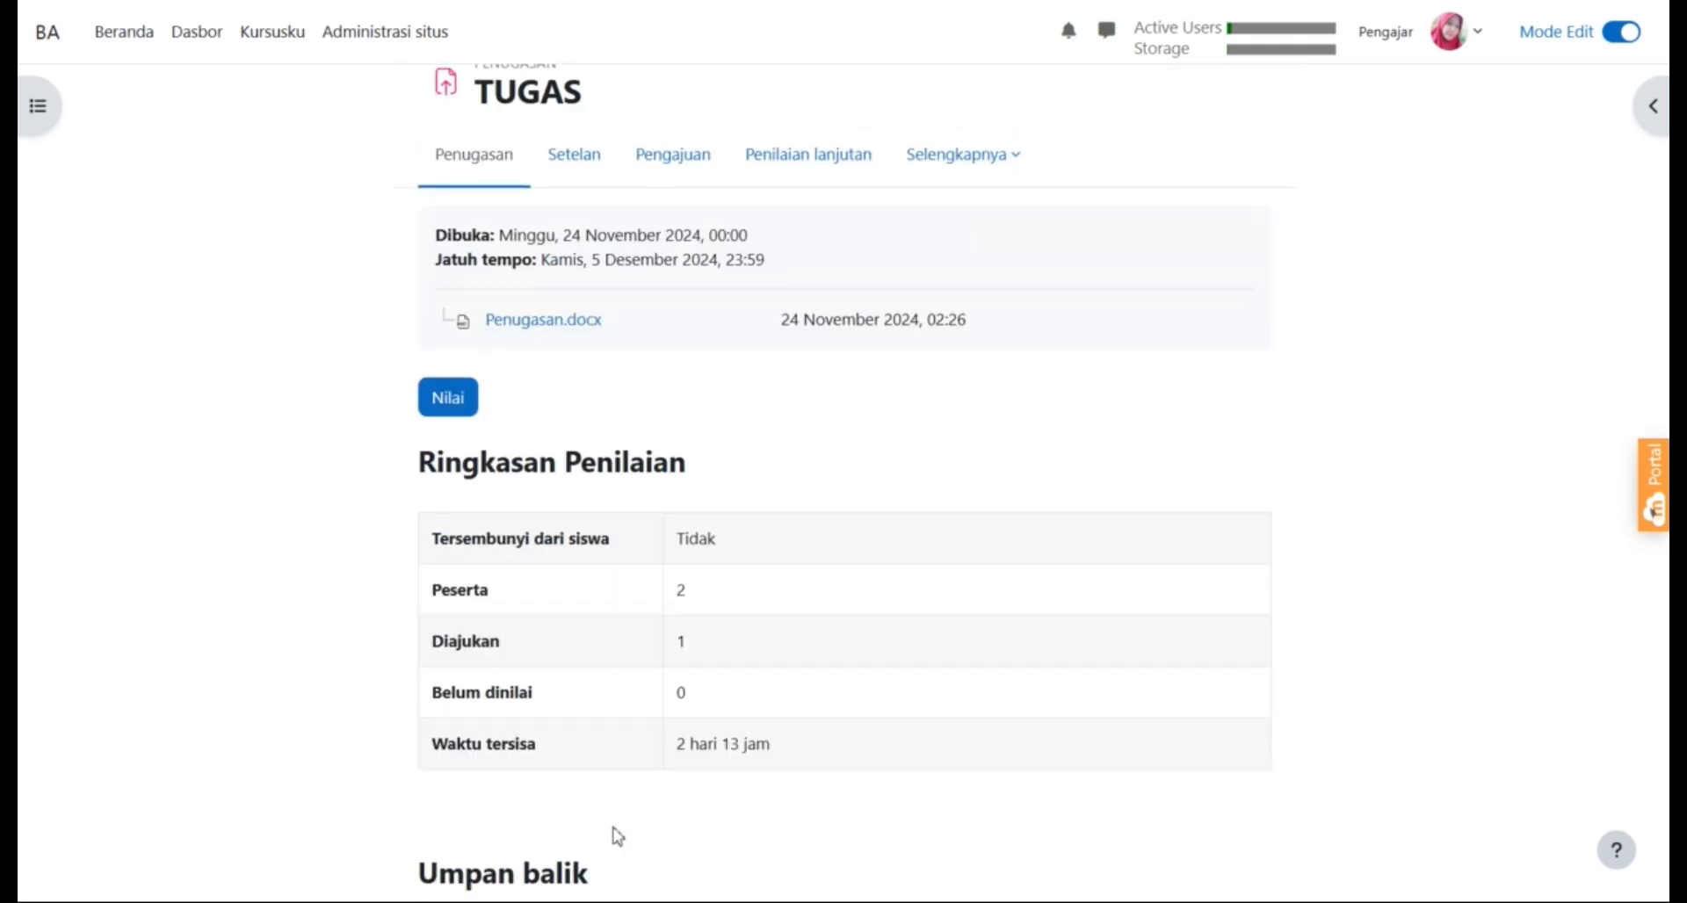
scroll(651, 764, down, 1)
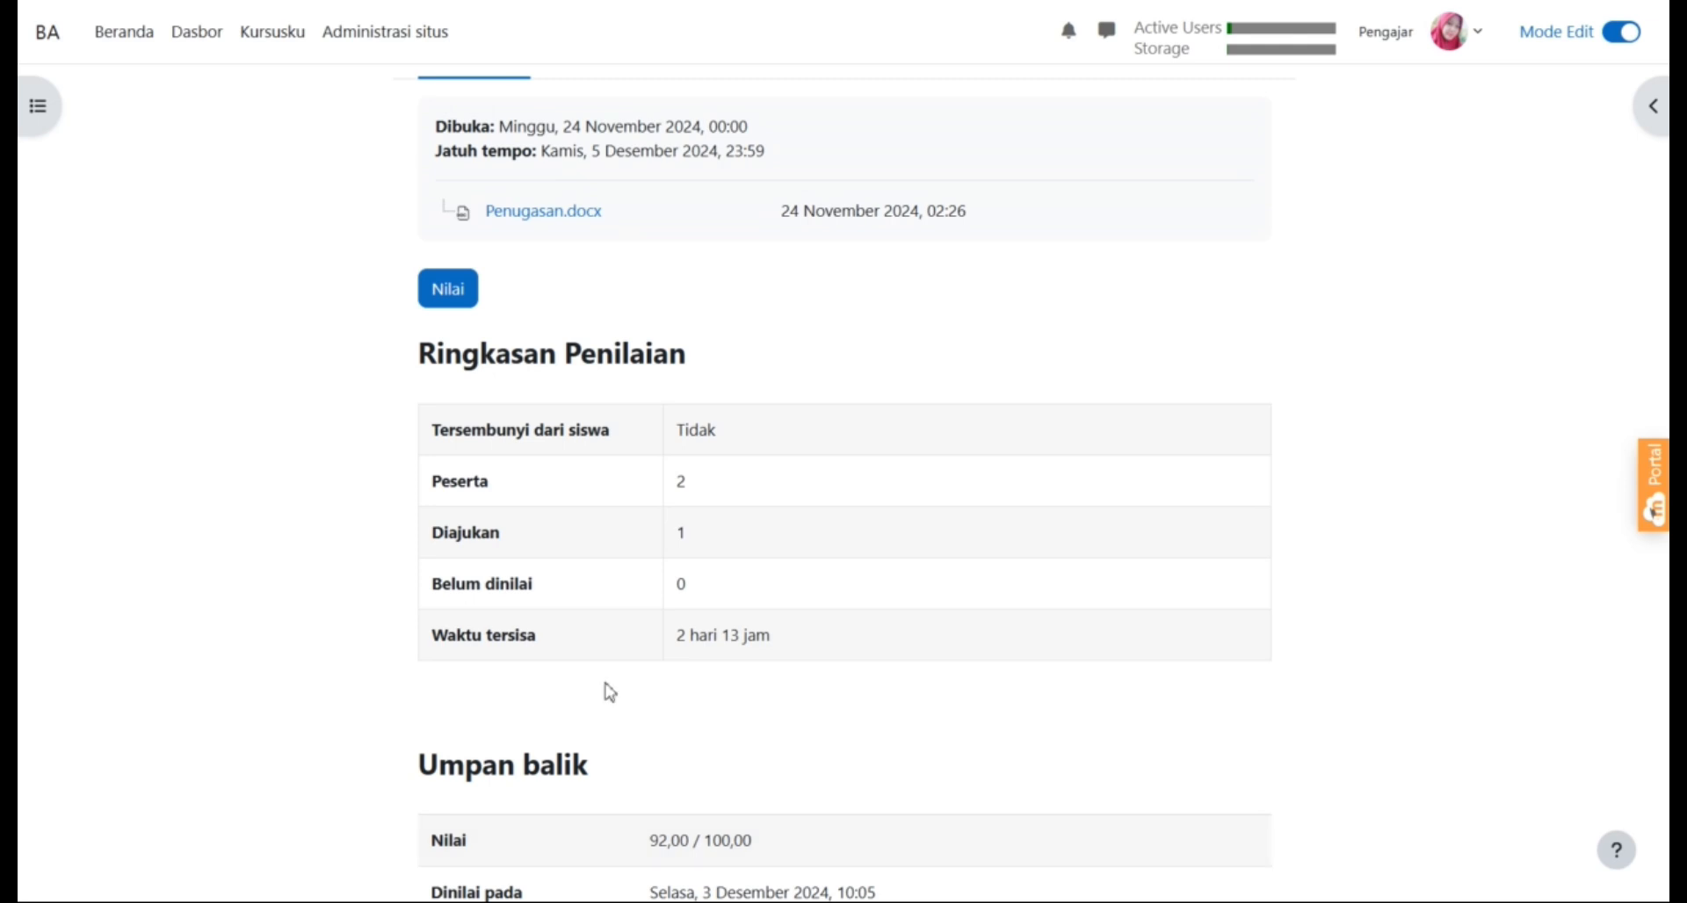
scroll(603, 688, up, 2)
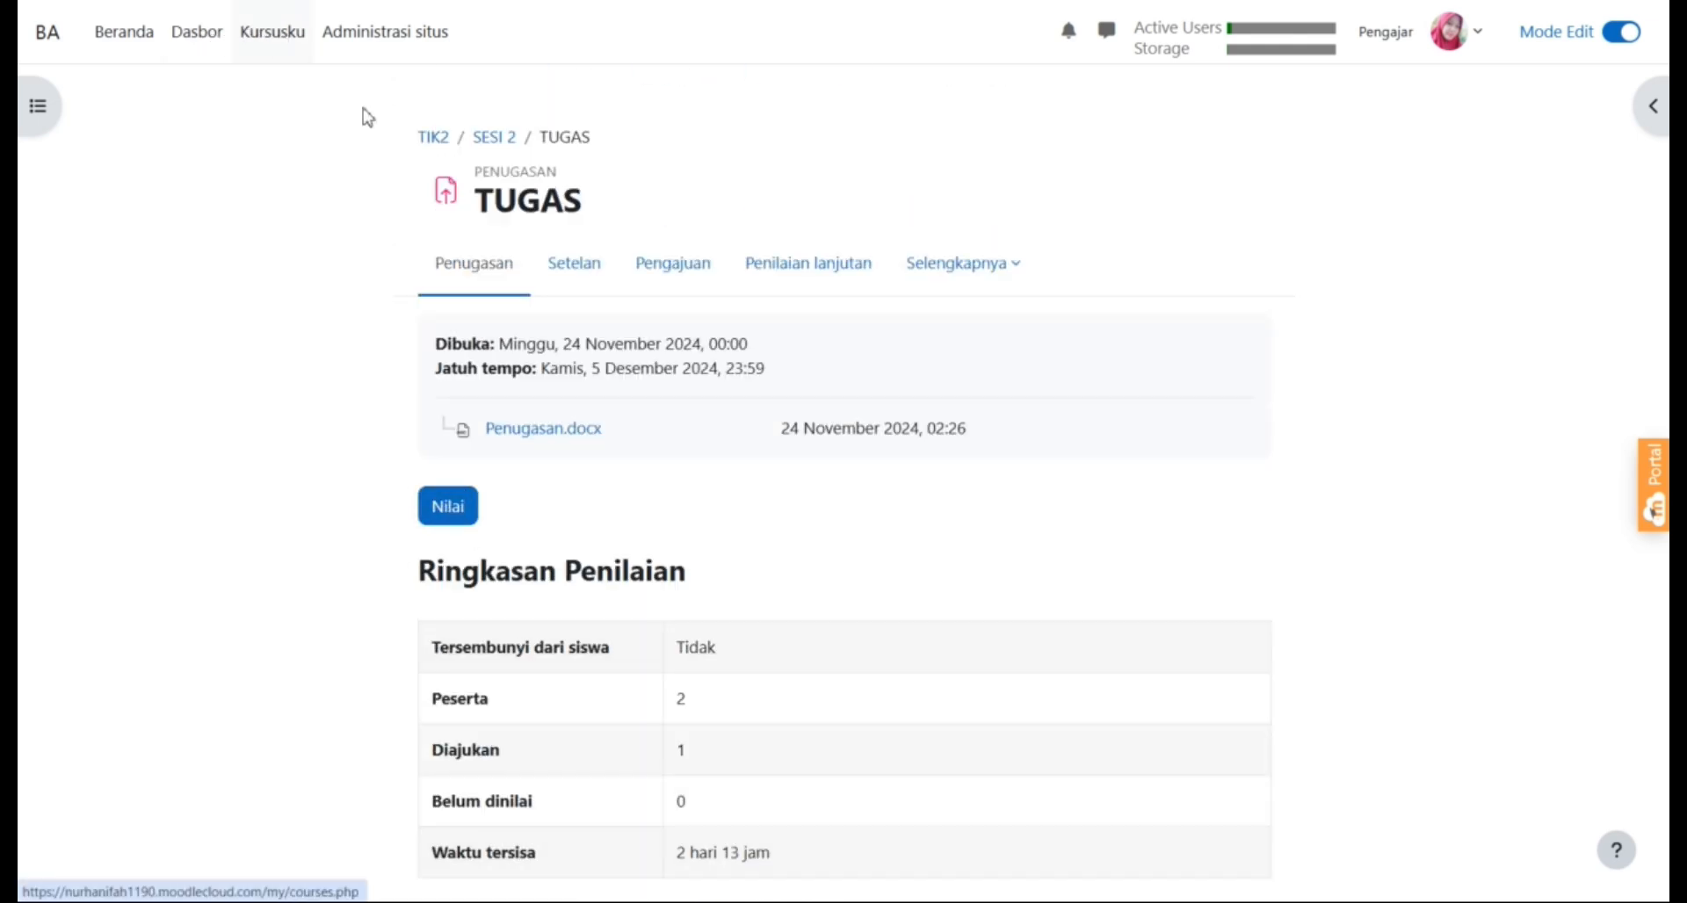
Return to the course page, open KUIS in SESI 2 and review the summary of its attempt.
click(436, 141)
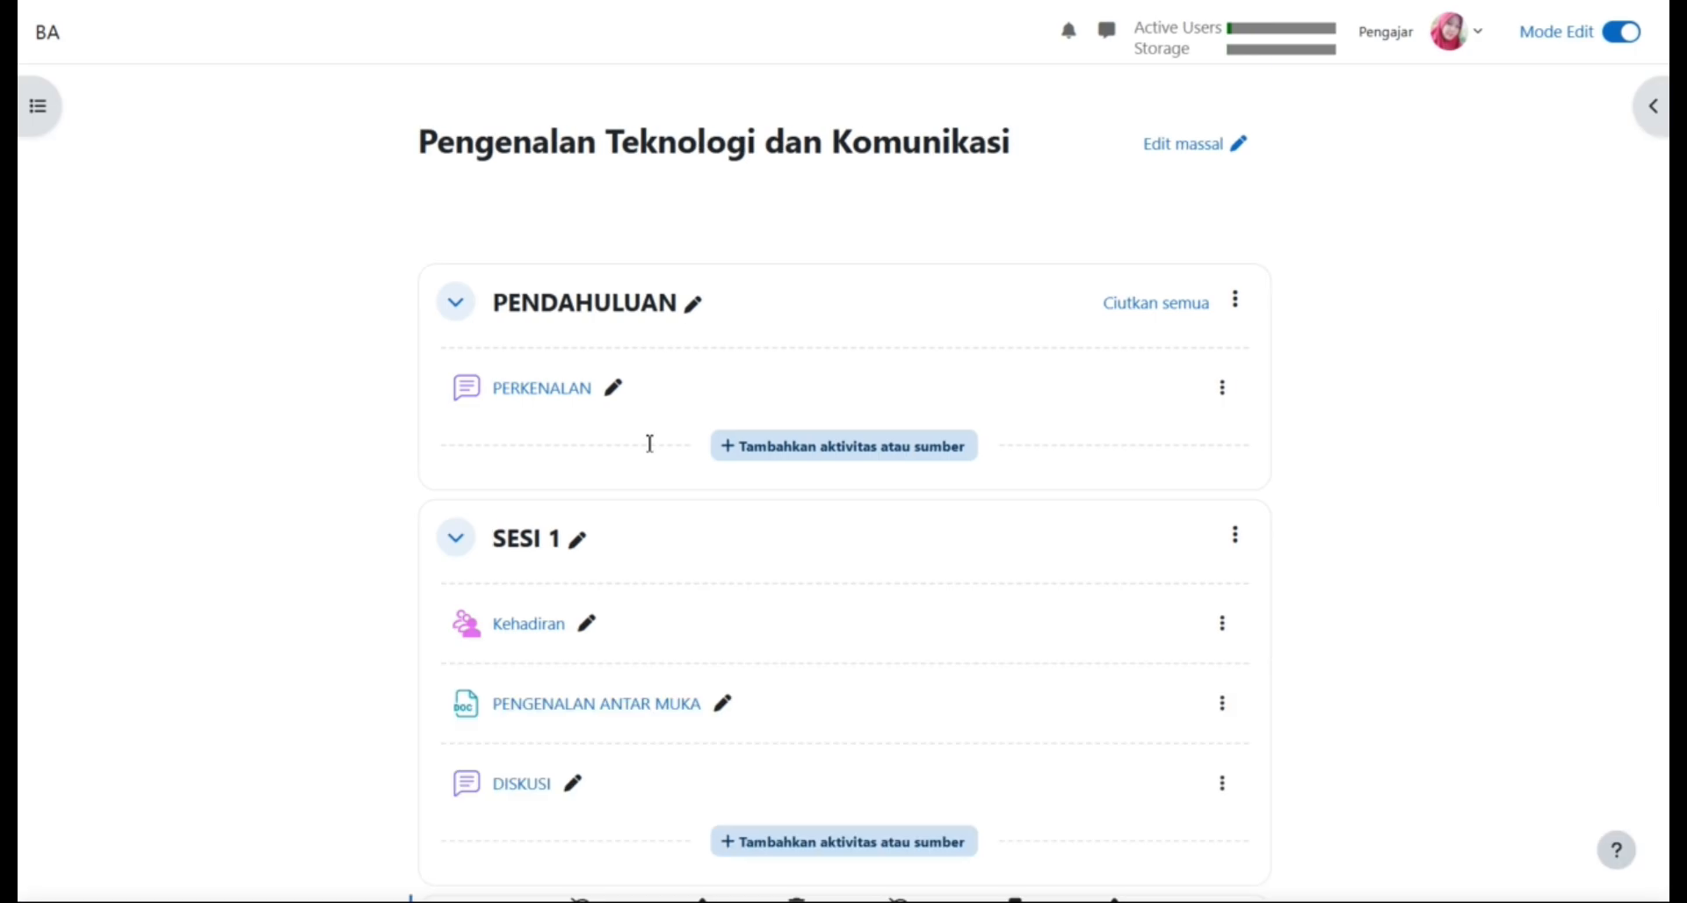
scroll(747, 615, down, 3)
scroll(748, 625, down, 6)
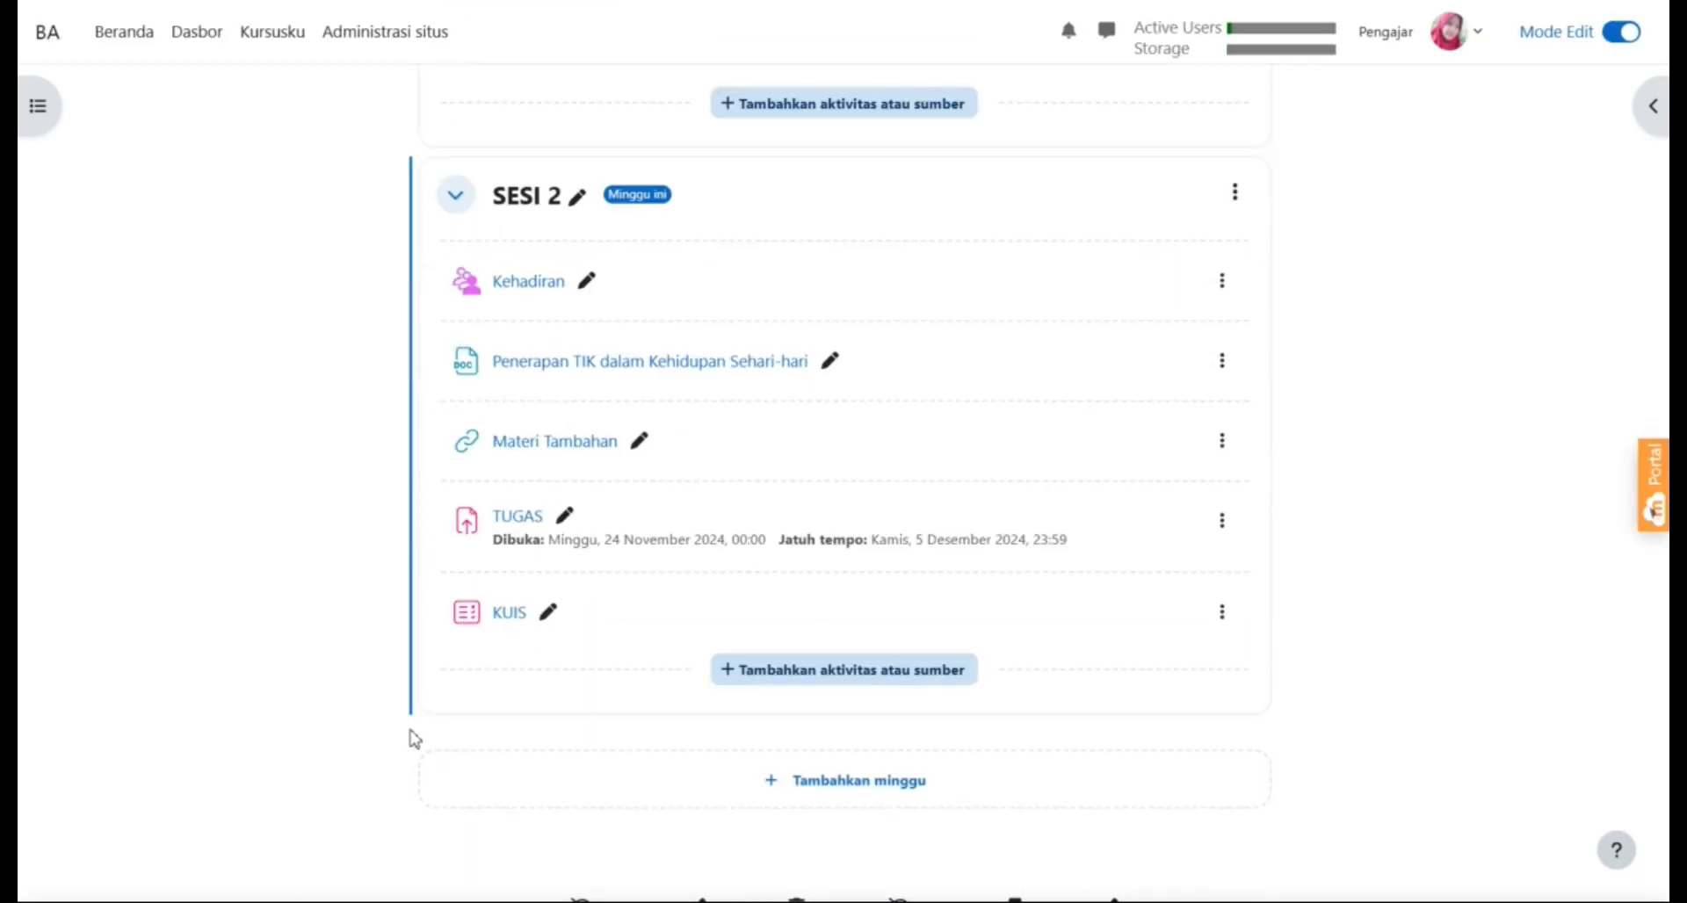
click(505, 633)
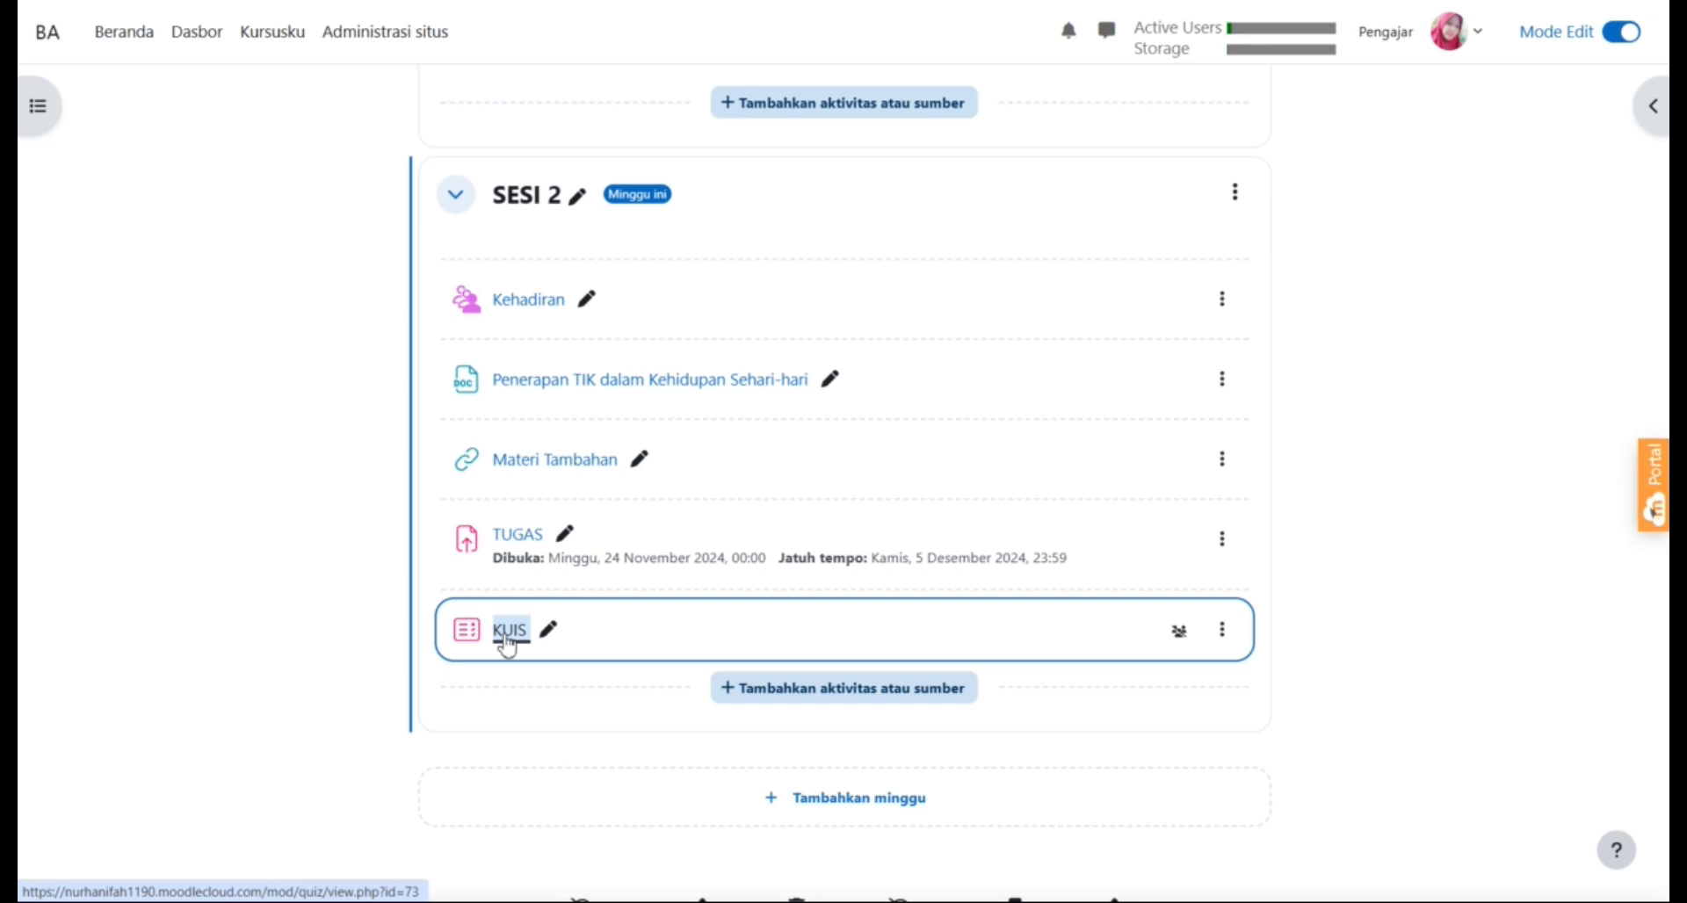
scroll(751, 712, down, 1)
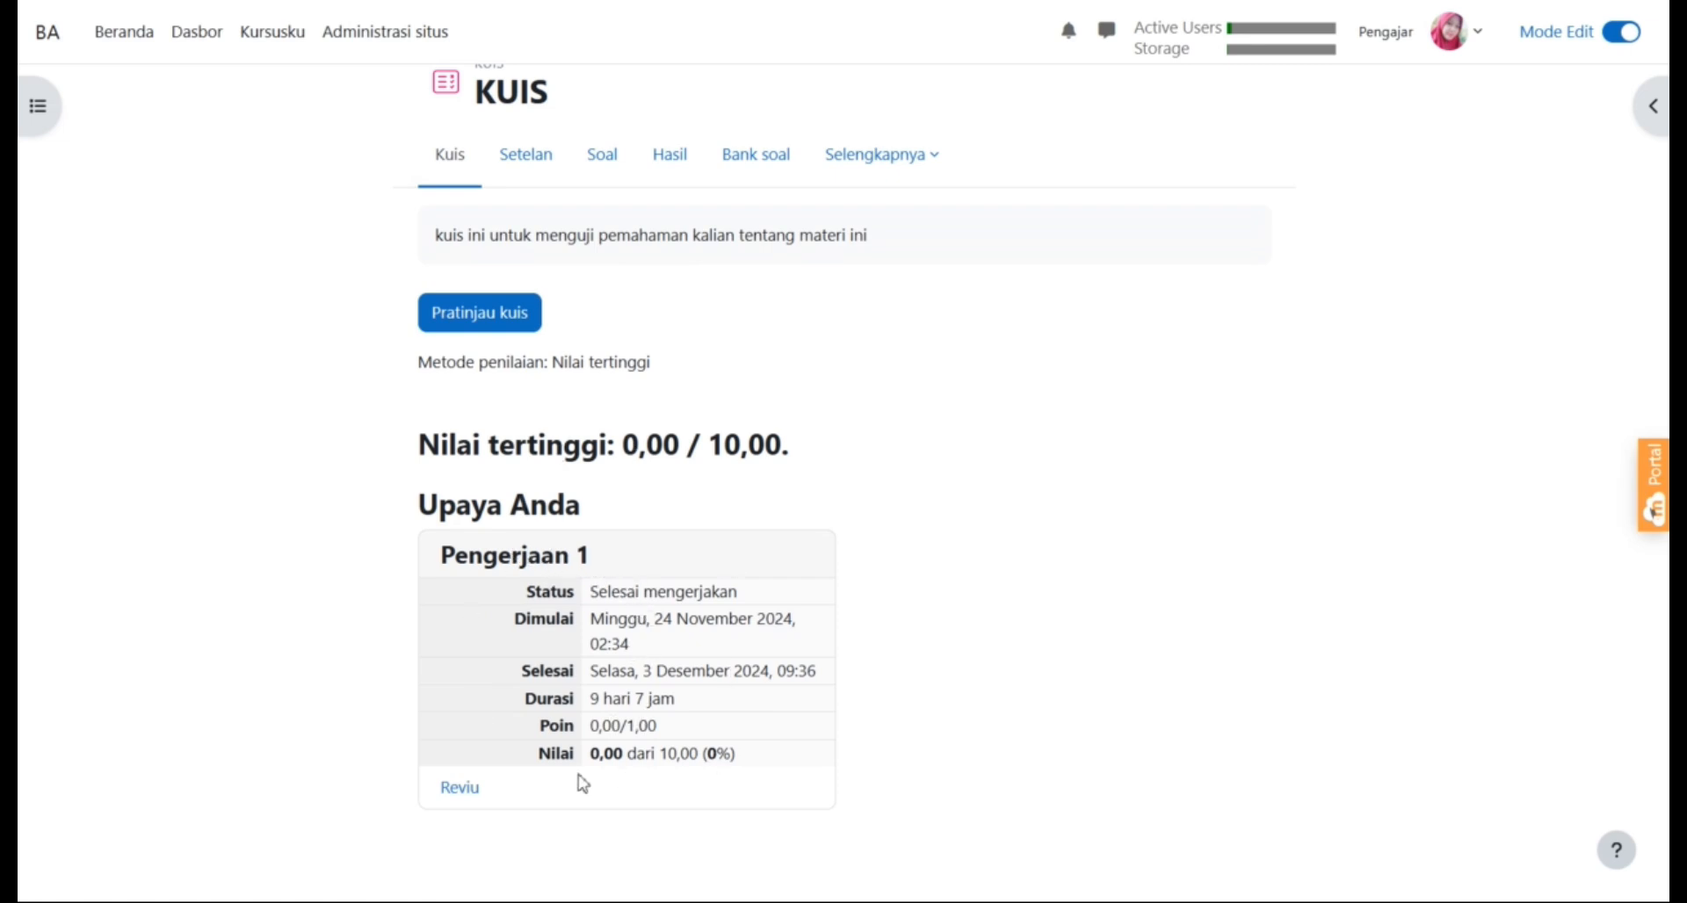
scroll(766, 612, up, 1)
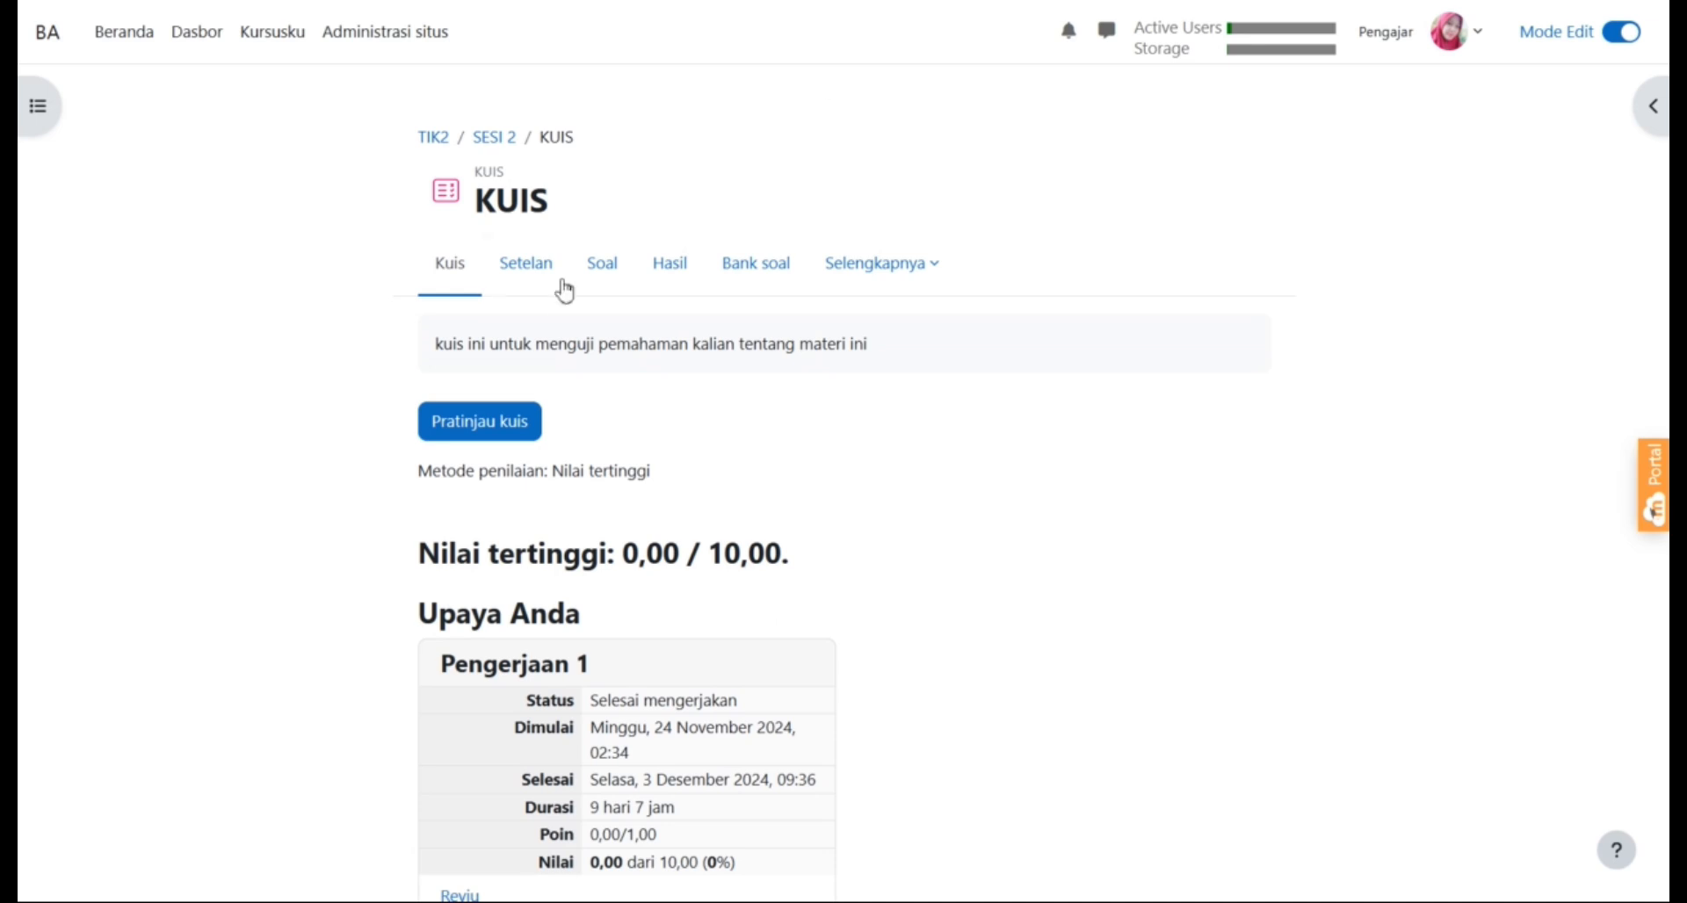
Return to the course page and look over the activities in PENDAHULUAN, SESI 1 and SESI 2.
click(433, 140)
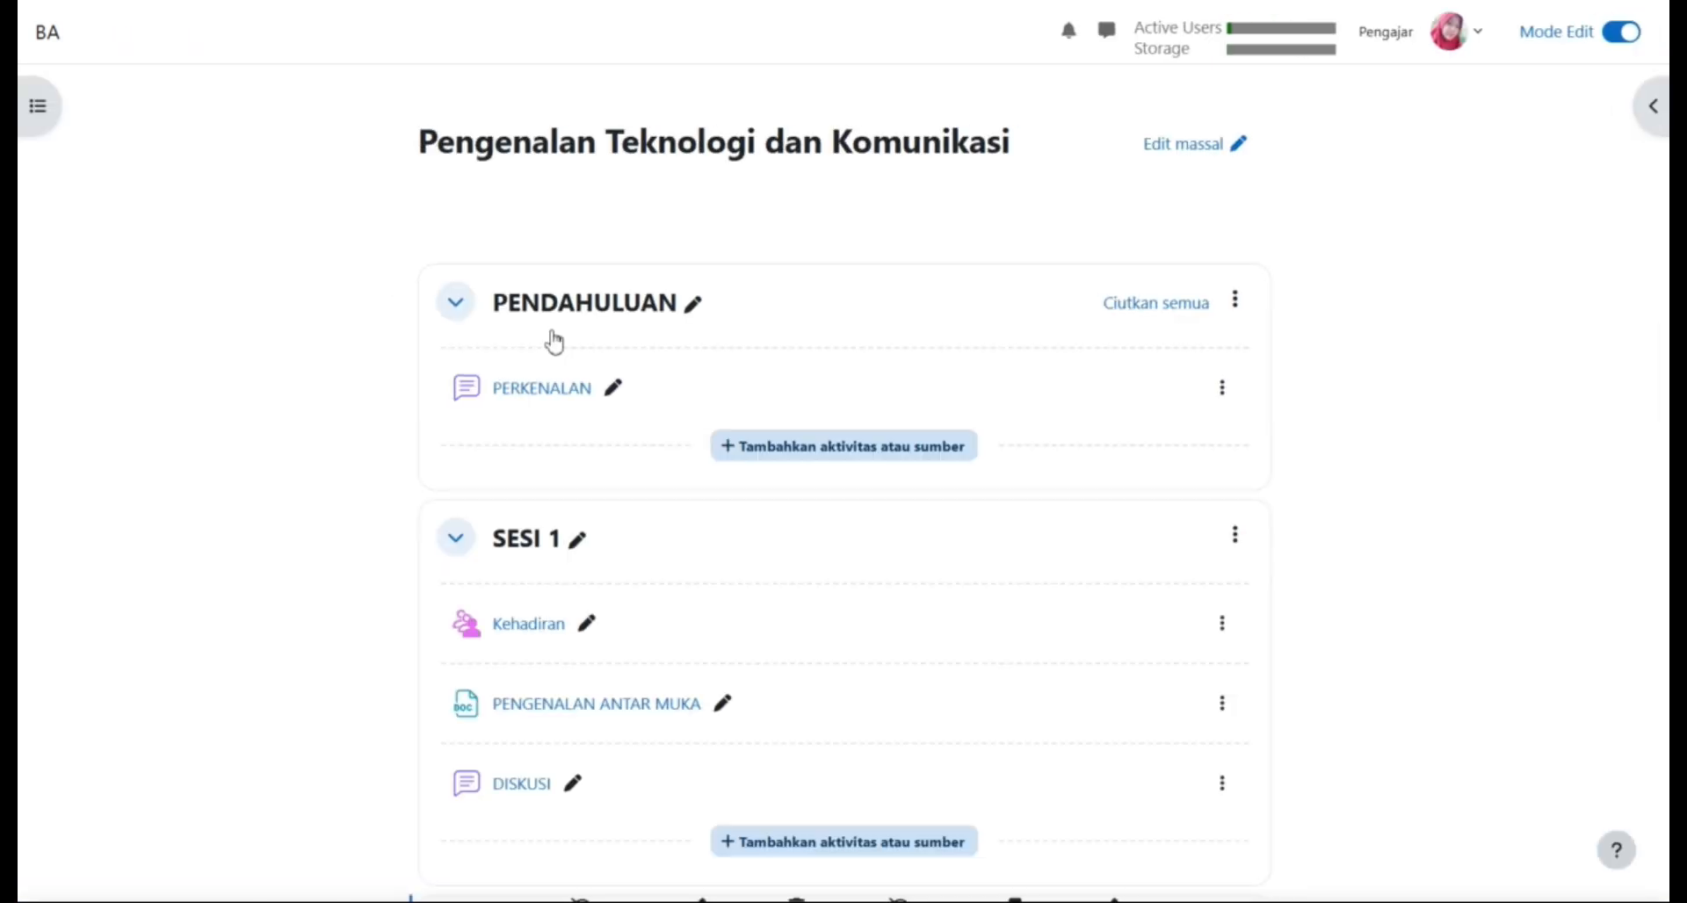
scroll(743, 554, down, 1)
scroll(747, 558, down, 1)
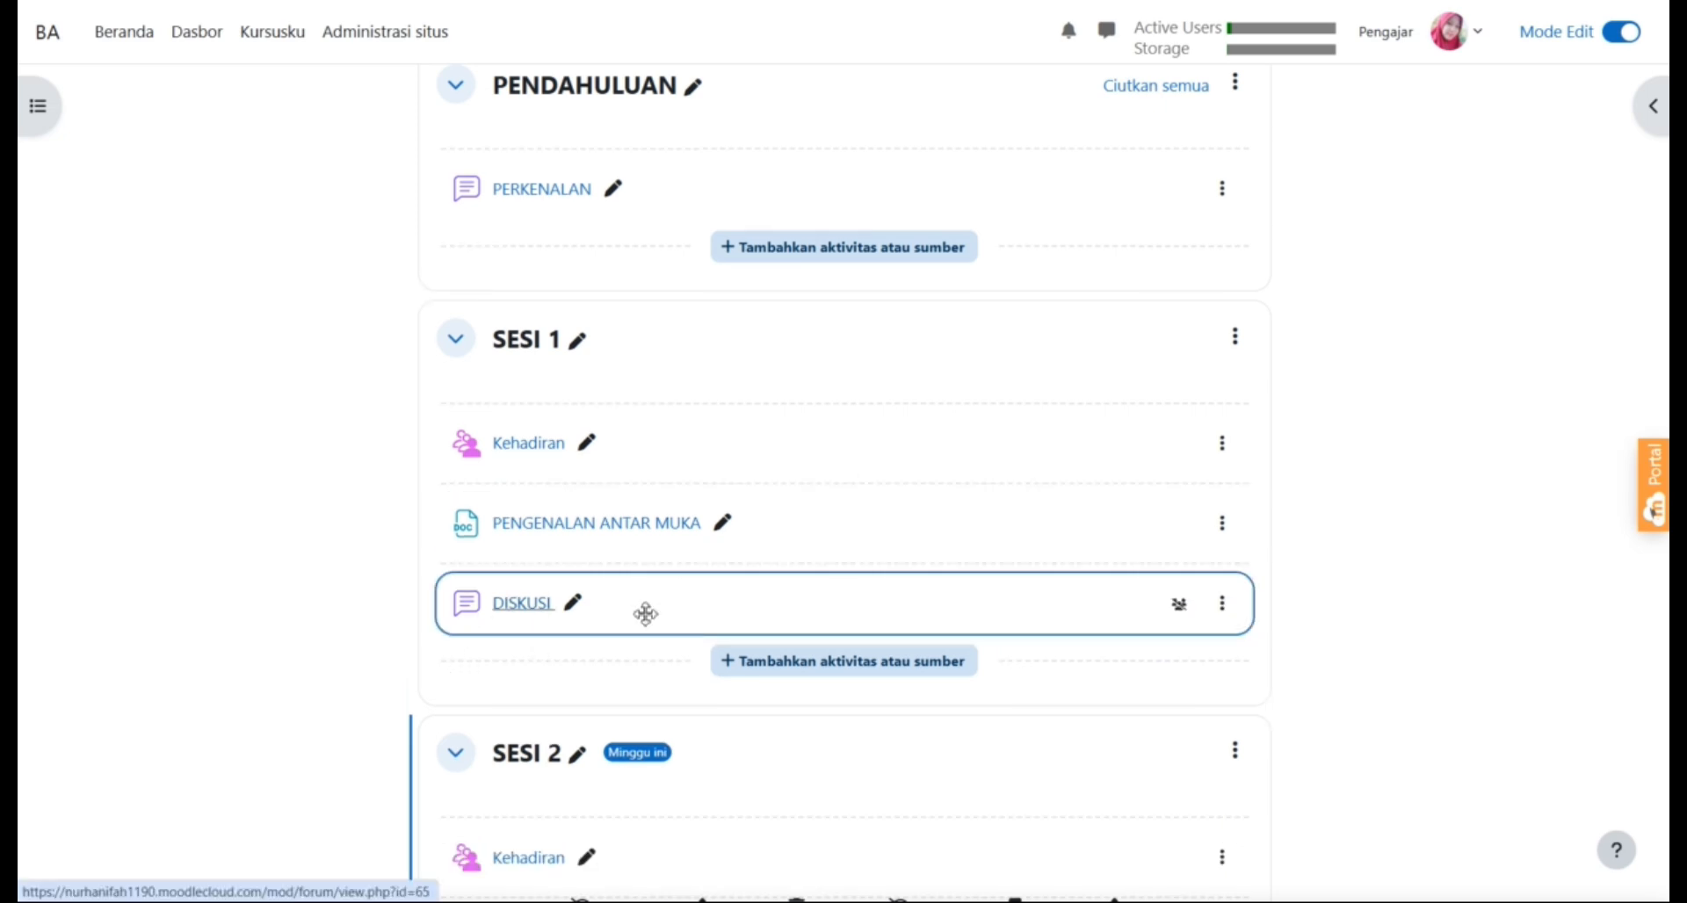
scroll(662, 628, down, 2)
scroll(853, 613, down, 4)
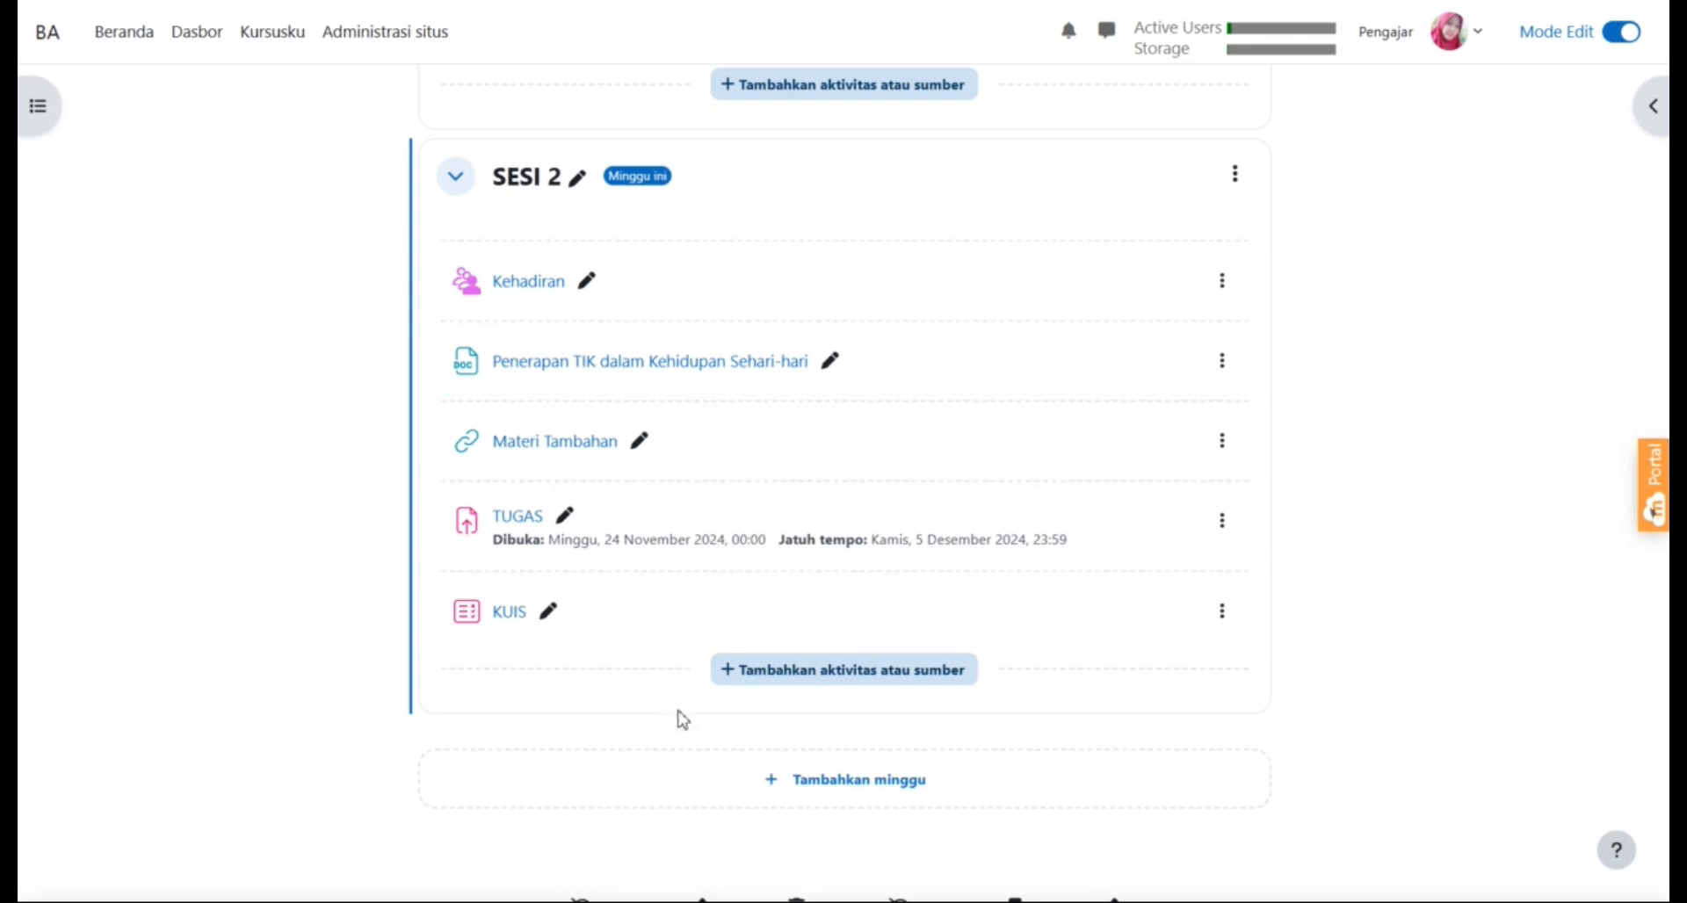
scroll(677, 712, up, 1)
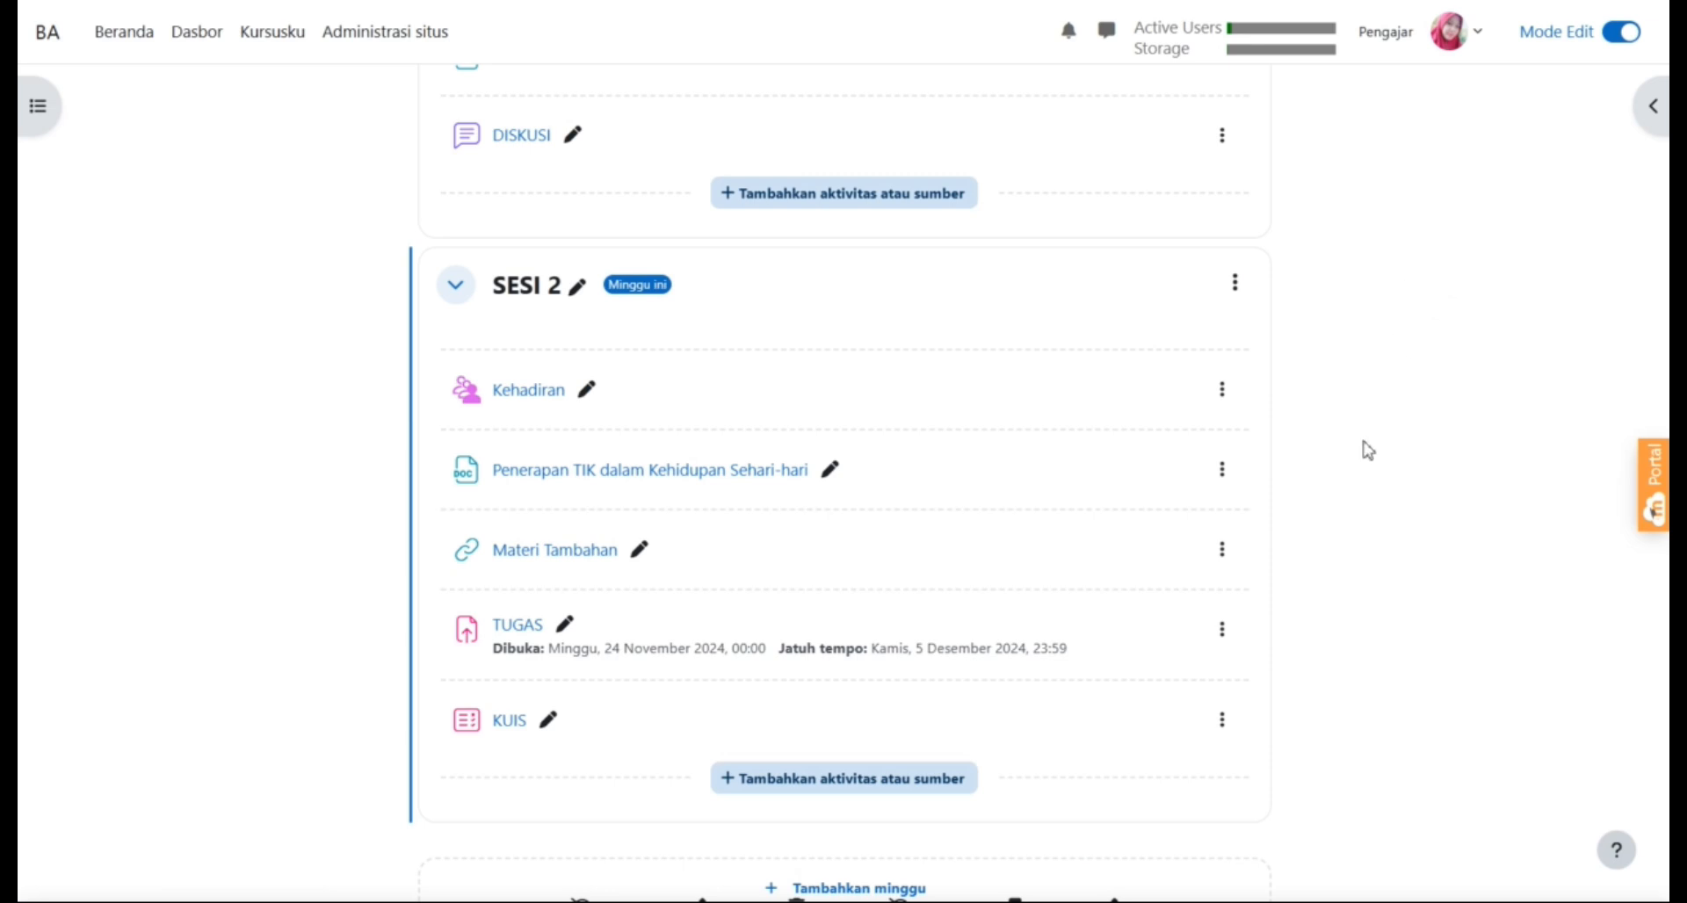
scroll(1377, 432, up, 7)
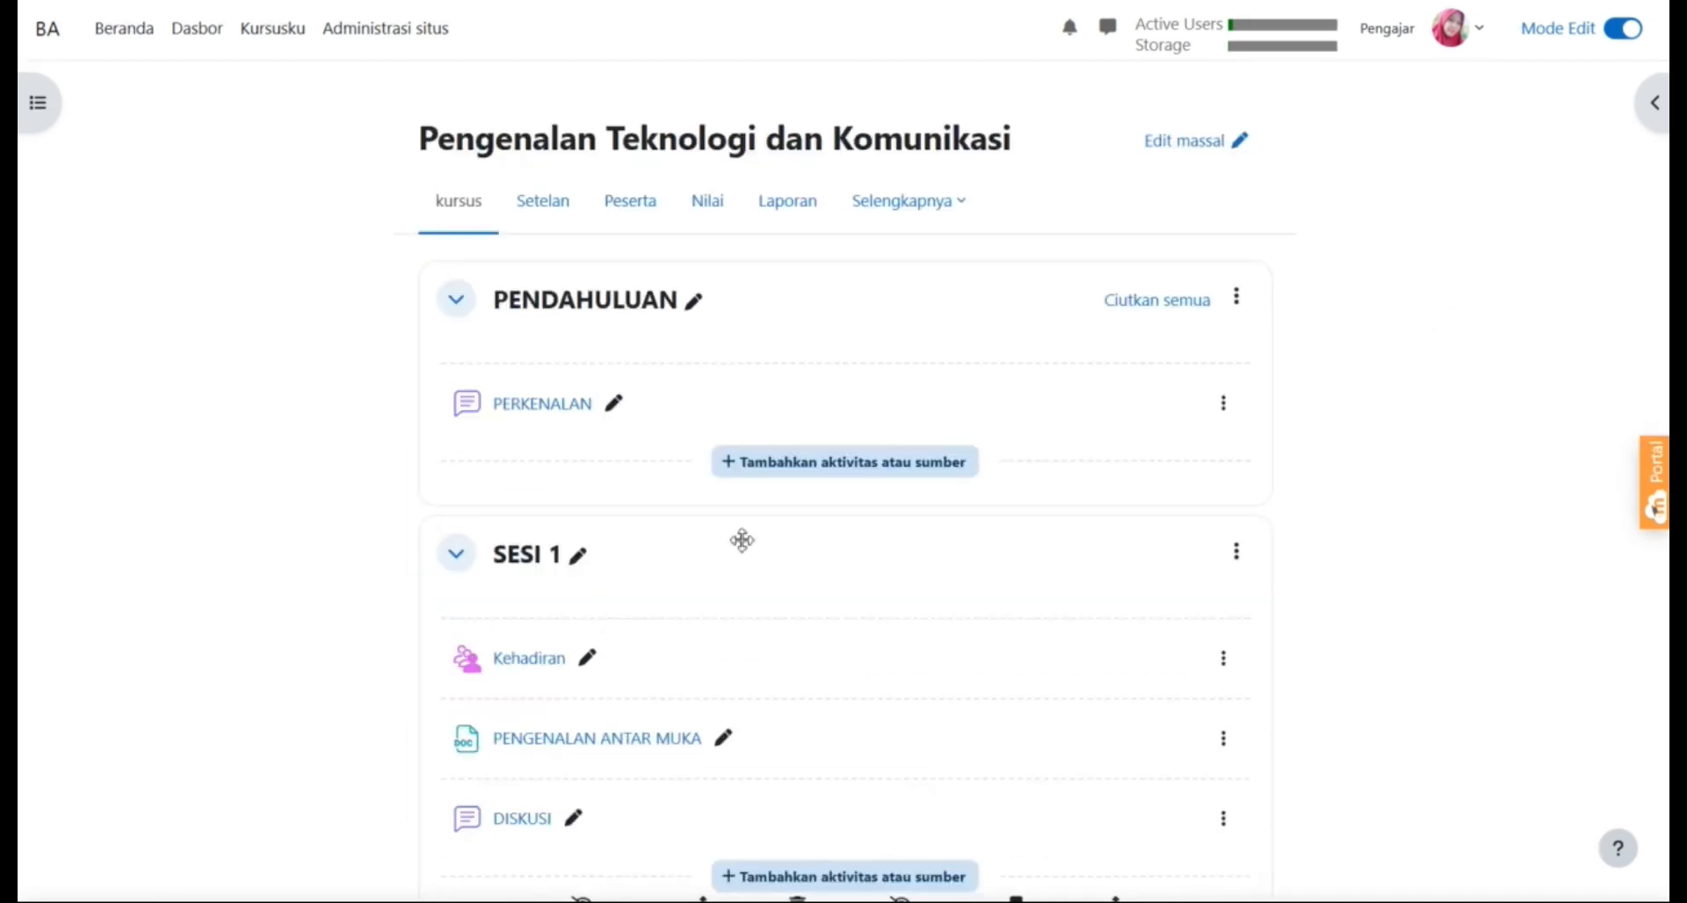